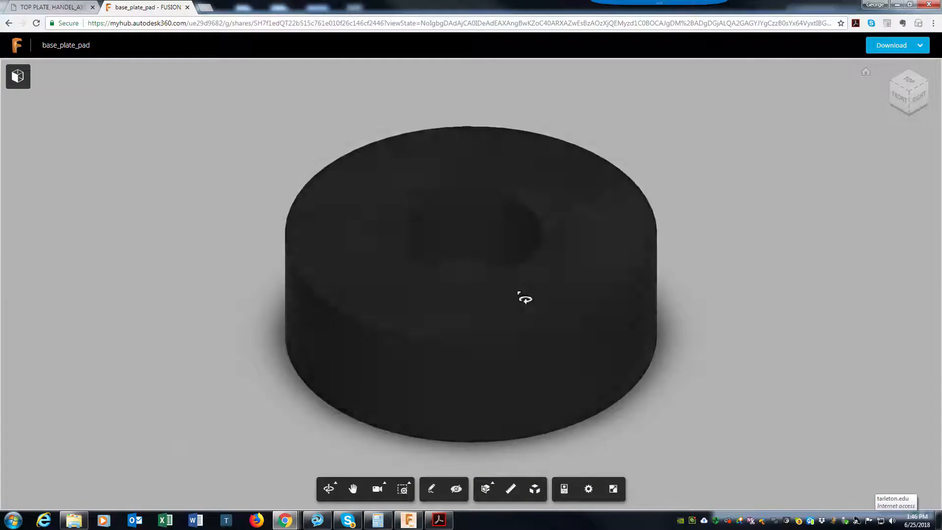
# Request a Fusion 360 Archive export of base_plate_pad, entering the recipient's email address for the download link
pyautogui.moveTo(509, 315); pyautogui.dragTo(476, 282)
pyautogui.moveTo(540, 324); pyautogui.dragTo(636, 254)
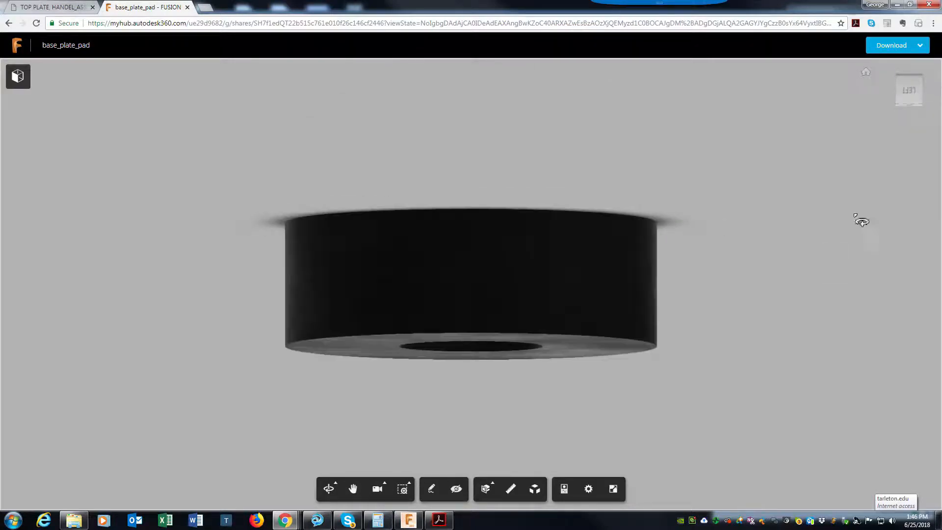
pyautogui.click(891, 45)
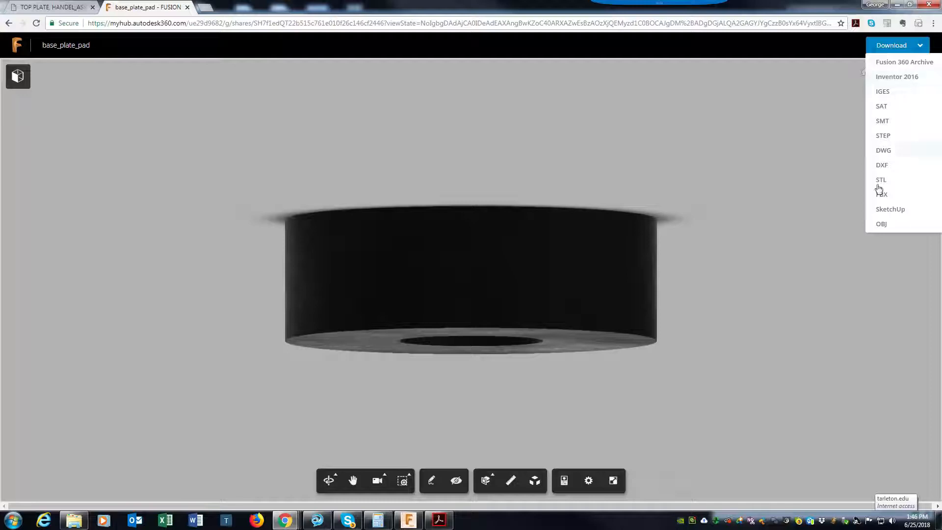
pyautogui.click(895, 62)
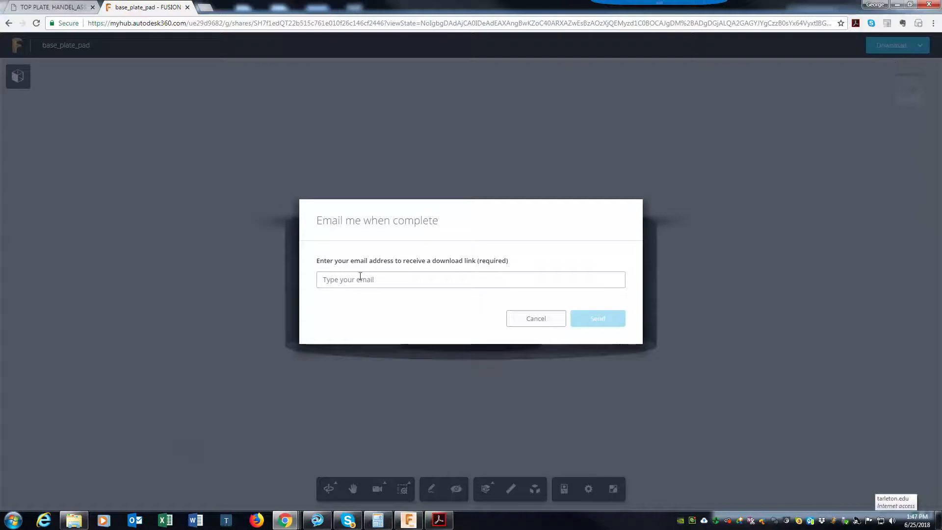
pyautogui.click(375, 279)
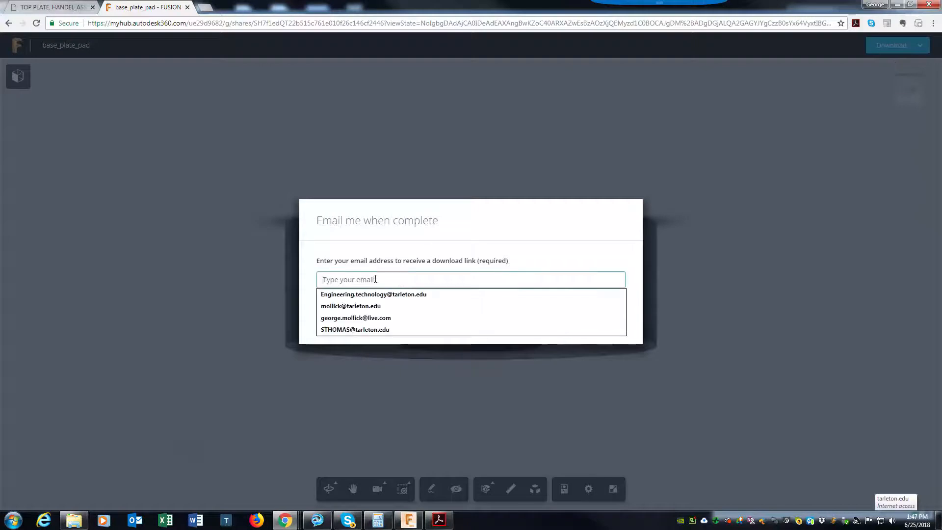
pyautogui.click(378, 306)
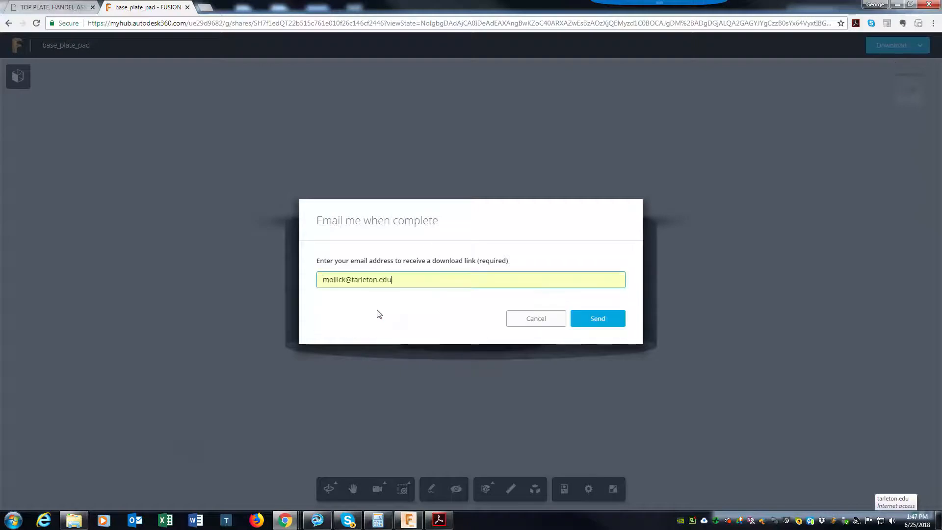
pyautogui.click(603, 326)
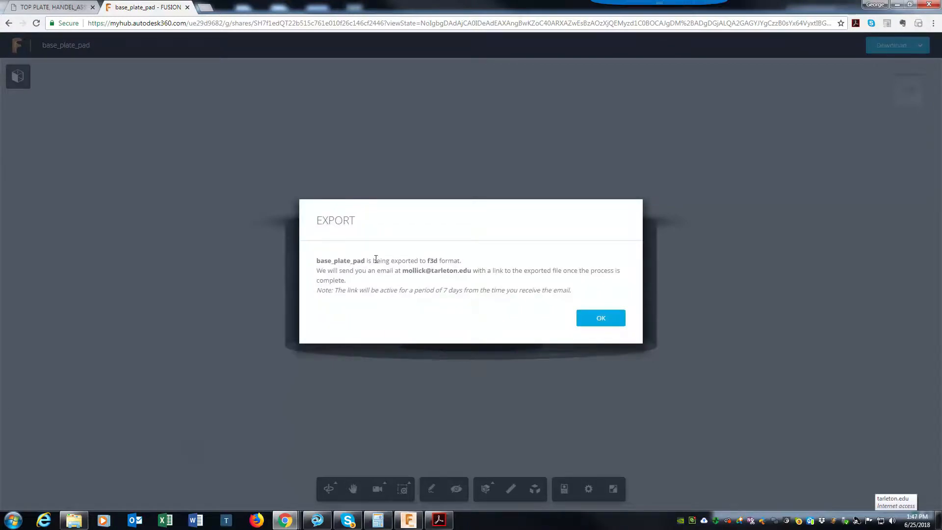
pyautogui.moveTo(428, 264); pyautogui.dragTo(469, 260)
pyautogui.click(594, 322)
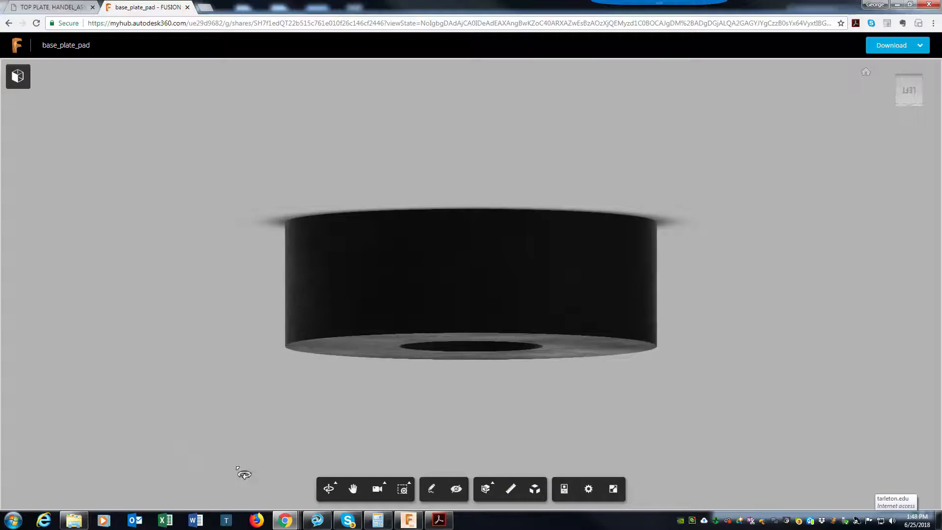
# Switch to Outlook, load the pictures in the Autodesk "Download file" message and download base_plate_pad.f3d from it
pyautogui.click(132, 521)
pyautogui.moveTo(459, 223); pyautogui.dragTo(589, 284)
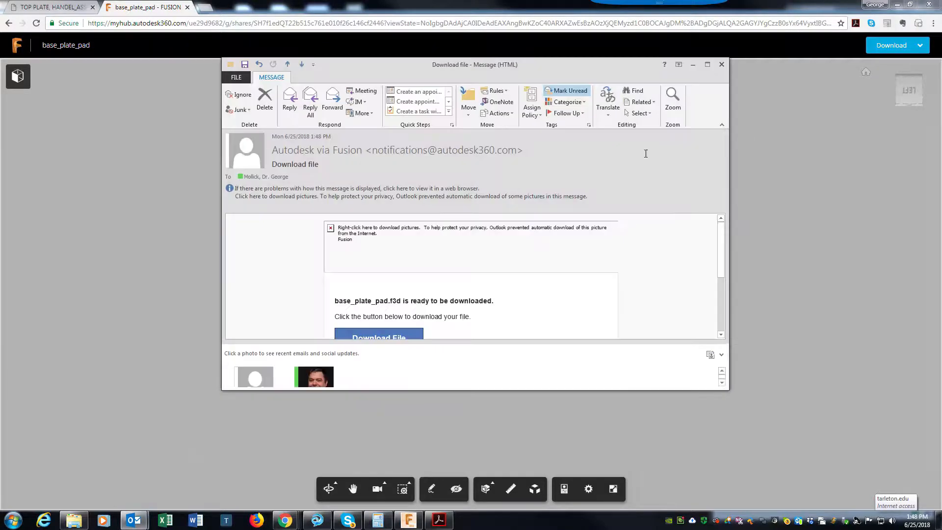
pyautogui.rightClick(406, 251)
pyautogui.click(455, 285)
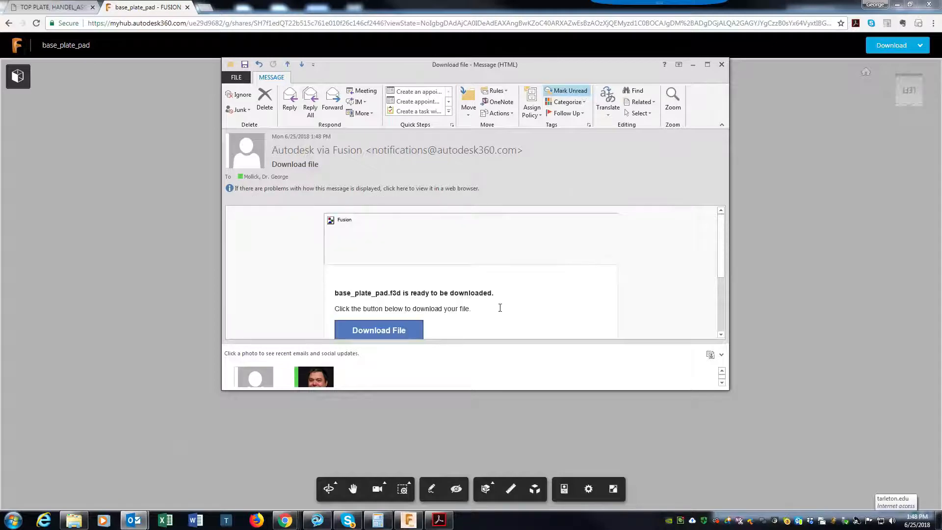
pyautogui.rightClick(385, 223)
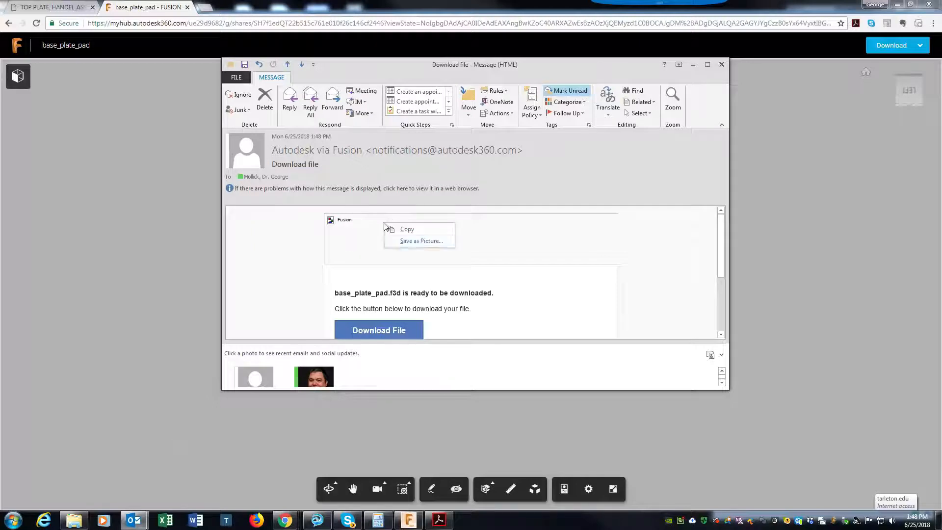
pyautogui.click(410, 243)
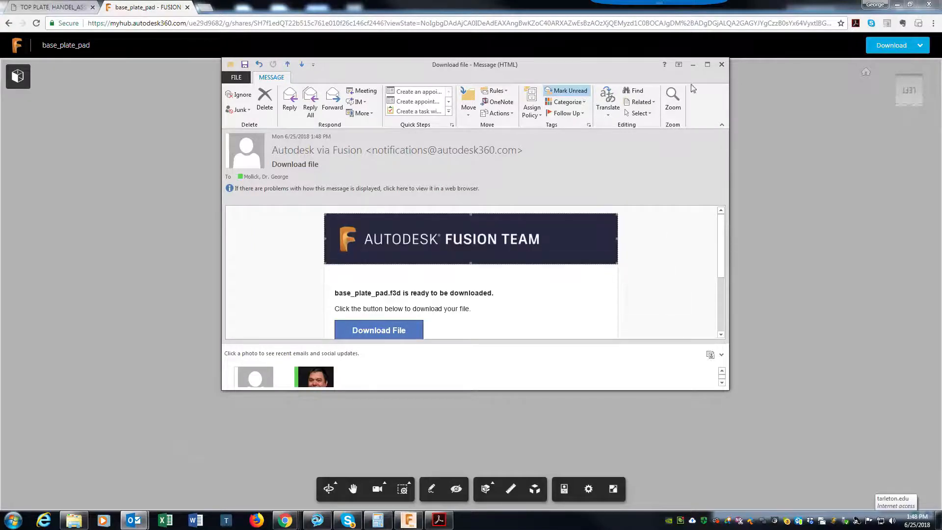
pyautogui.click(706, 64)
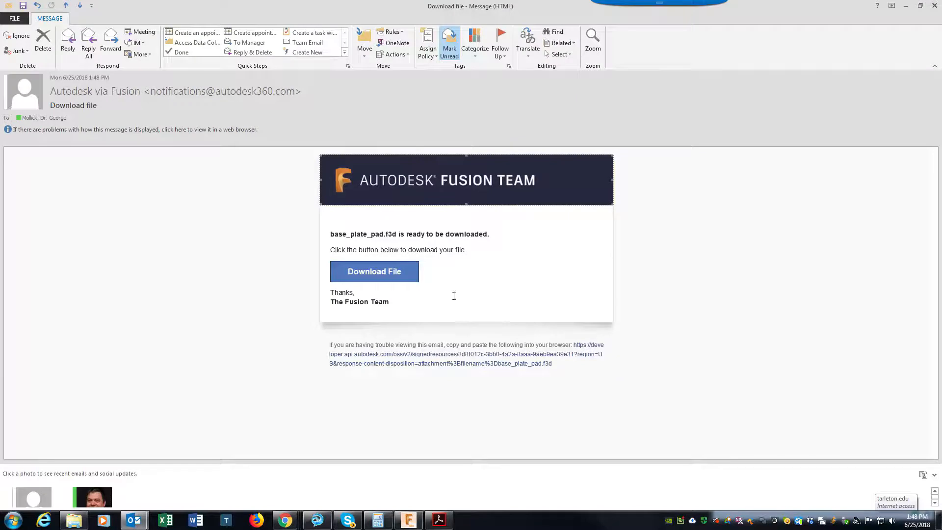
pyautogui.click(364, 276)
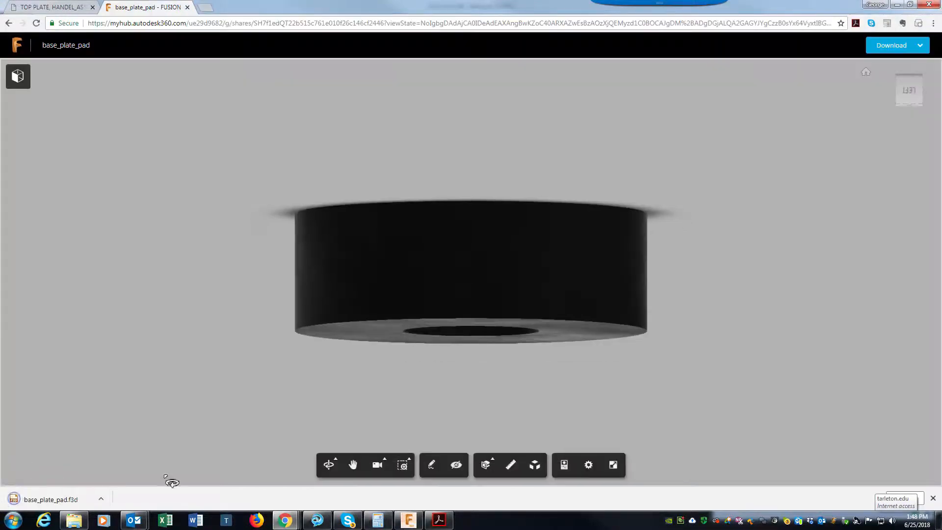
# Show the downloaded base_plate_pad.f3d in its folder and cut it for moving
pyautogui.rightClick(48, 502)
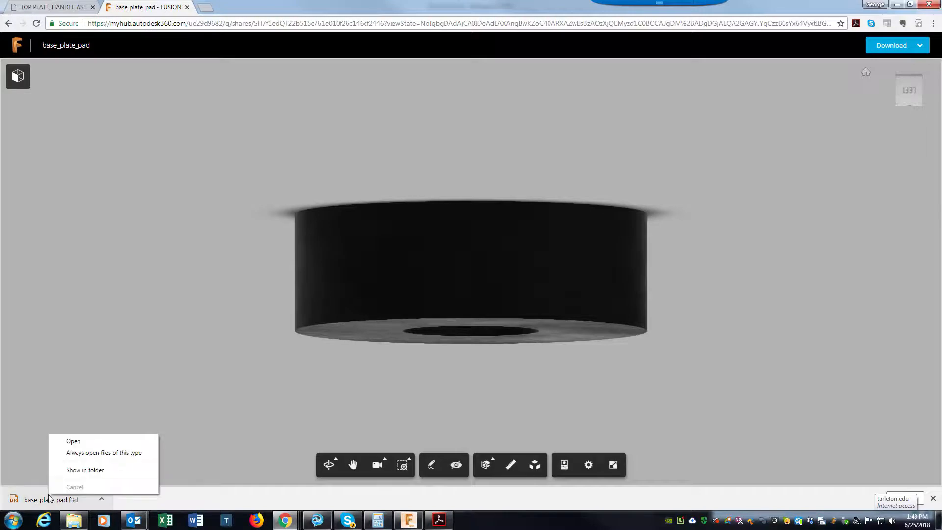
pyautogui.click(87, 472)
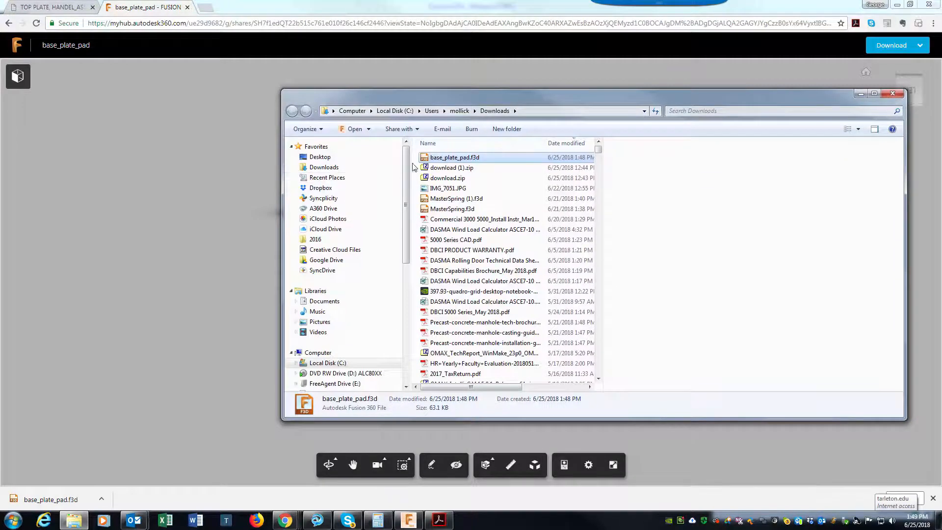
pyautogui.rightClick(443, 158)
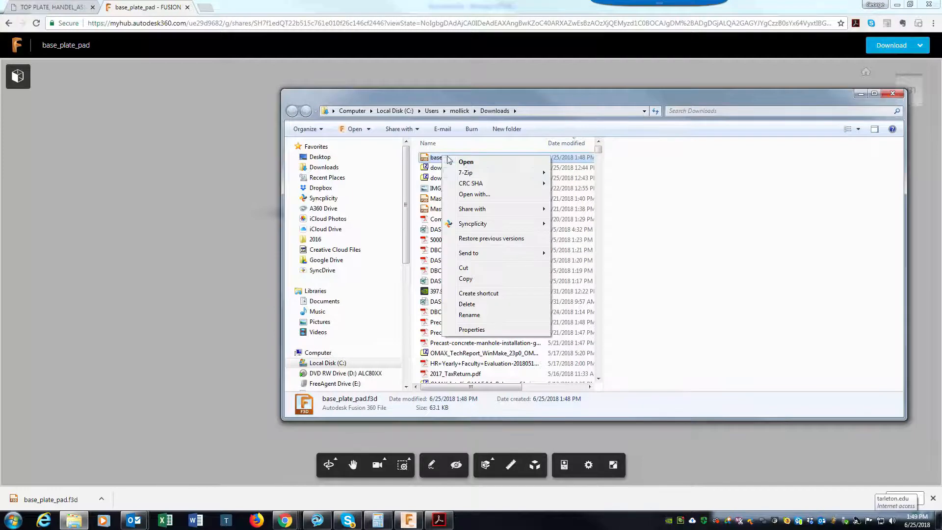
pyautogui.click(452, 268)
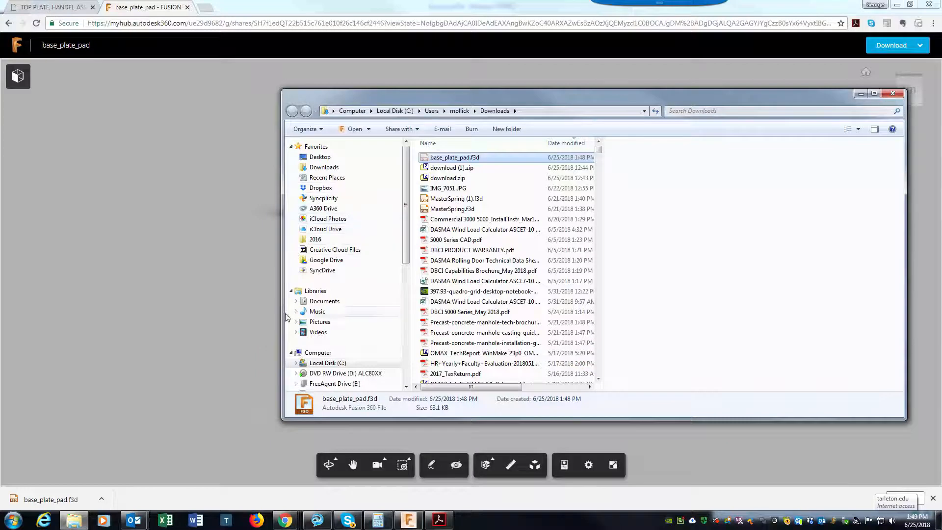
# Create a new folder named parts_sh inside the 4361 folder of Dropbox under My Documents
pyautogui.click(296, 301)
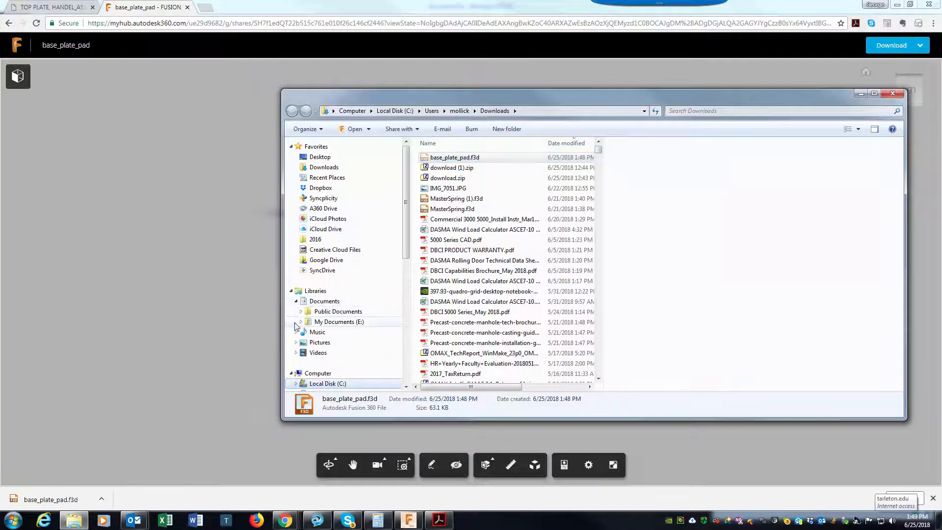
pyautogui.click(299, 322)
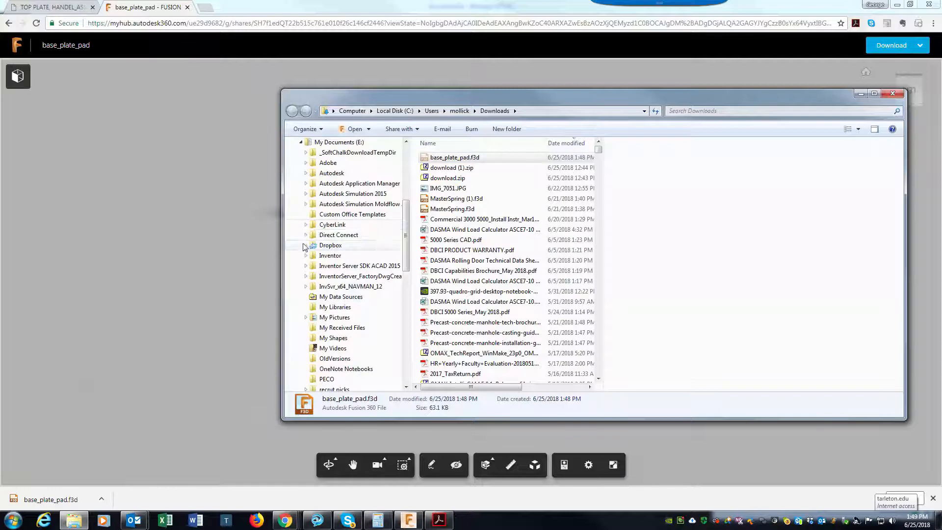
pyautogui.click(305, 245)
pyautogui.scroll(-6, 351, 343)
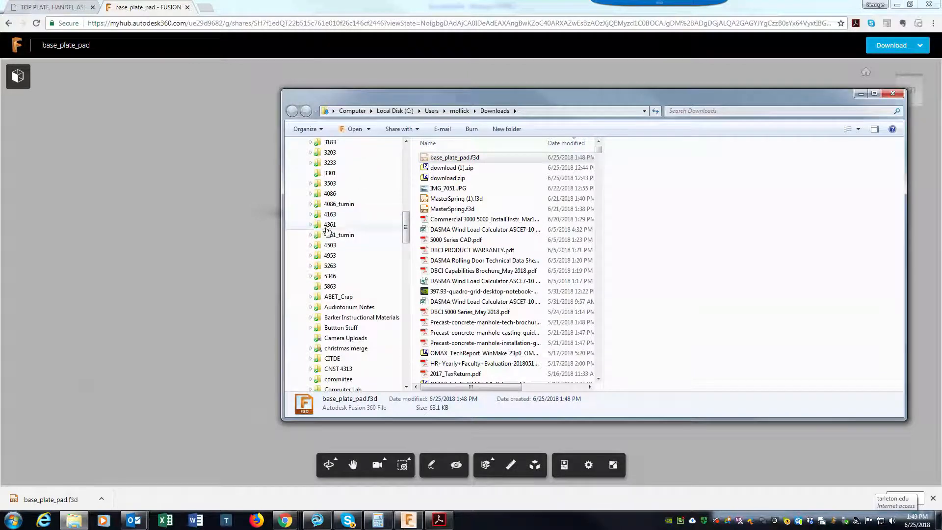
pyautogui.click(311, 226)
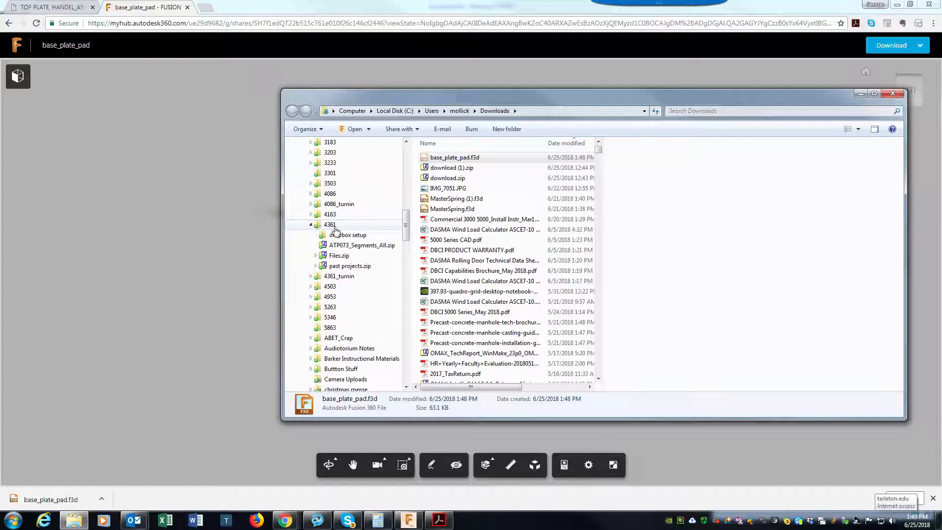
pyautogui.rightClick(332, 224)
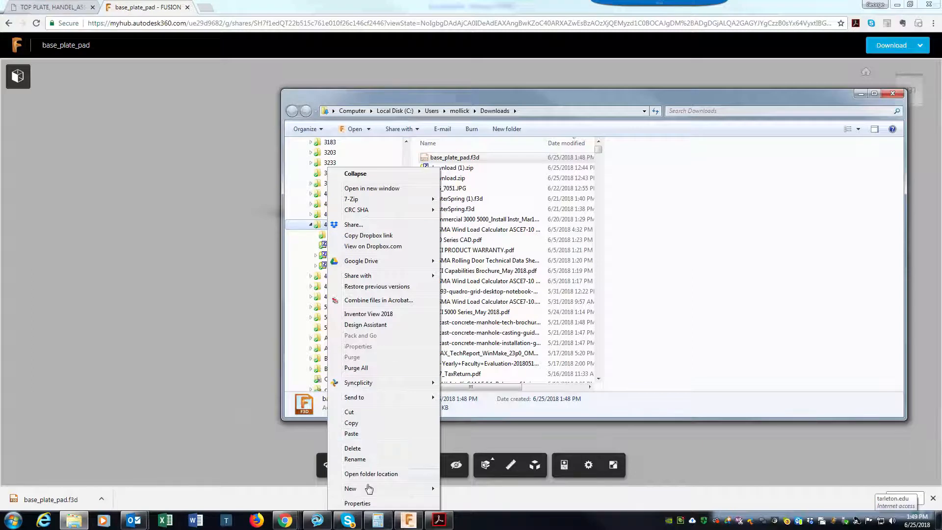
pyautogui.moveTo(368, 489)
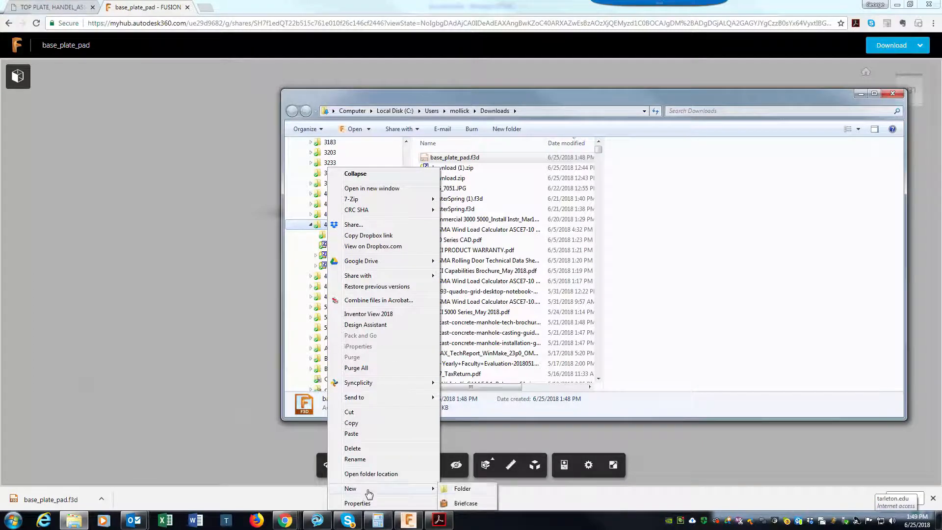
pyautogui.click(459, 488)
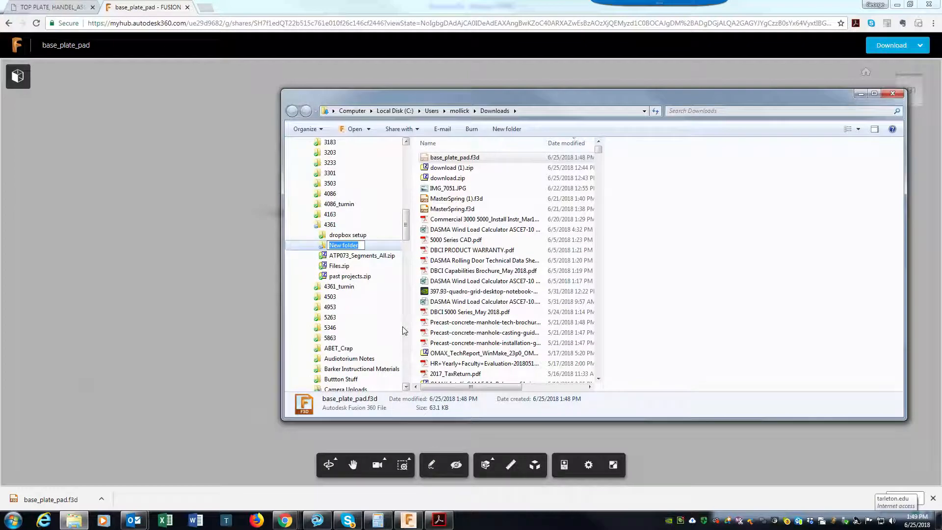
pyautogui.write('parts')
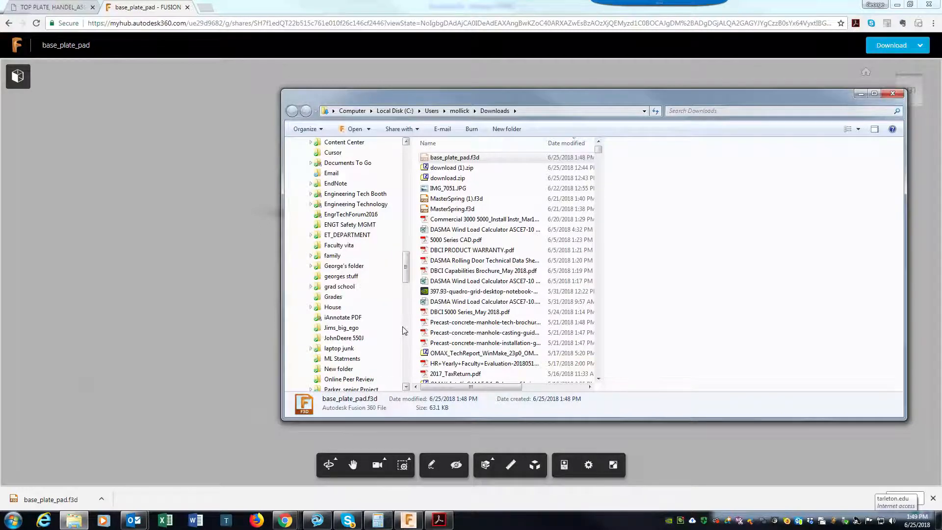
# Rename the parts_sh folder in 4361 as parts_shotgun_reloader and open it
pyautogui.moveTo(405, 260); pyautogui.dragTo(410, 220)
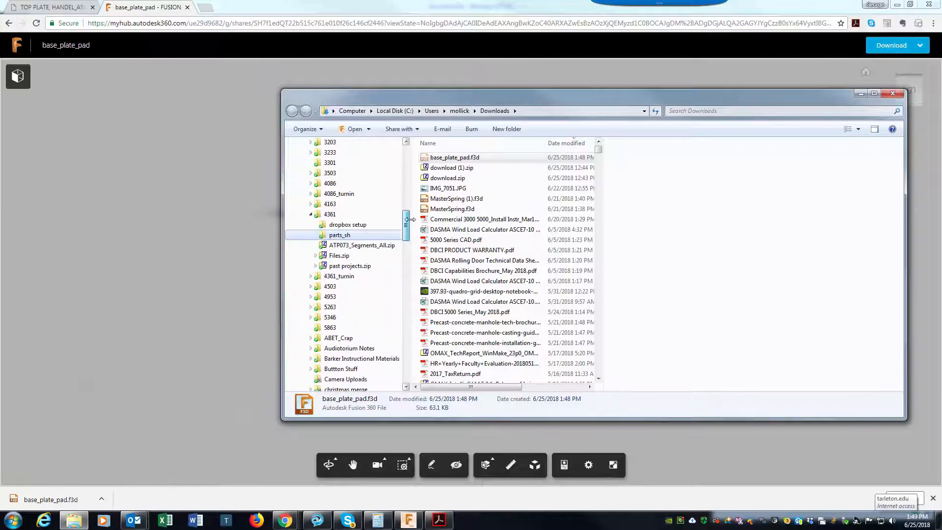
pyautogui.click(350, 235)
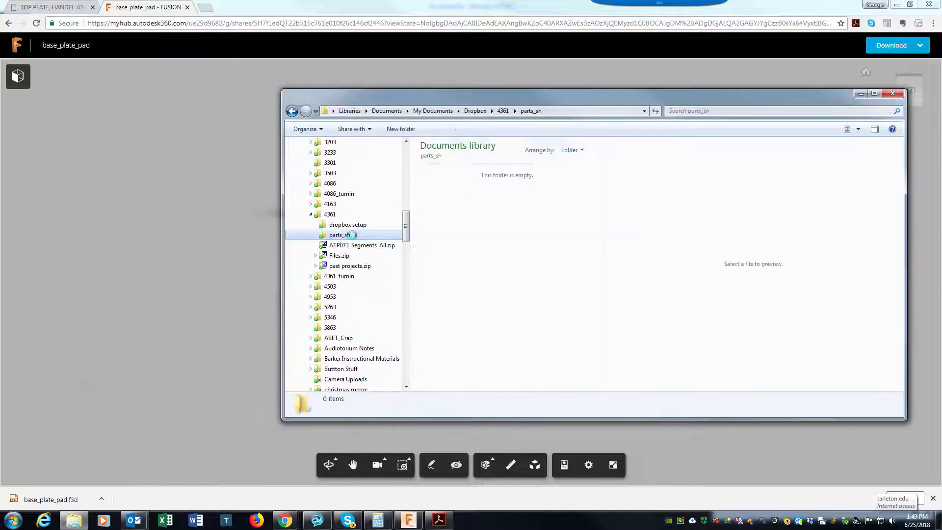
pyautogui.rightClick(352, 238)
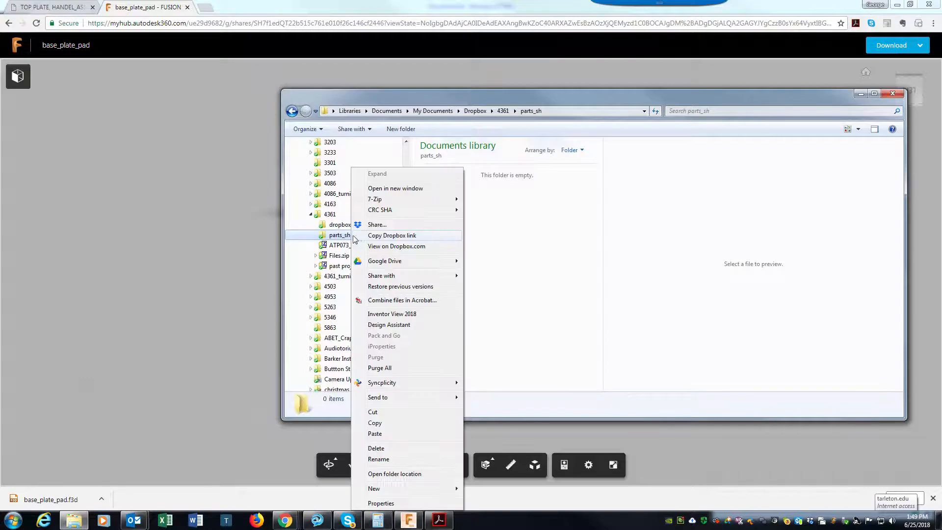
pyautogui.click(391, 460)
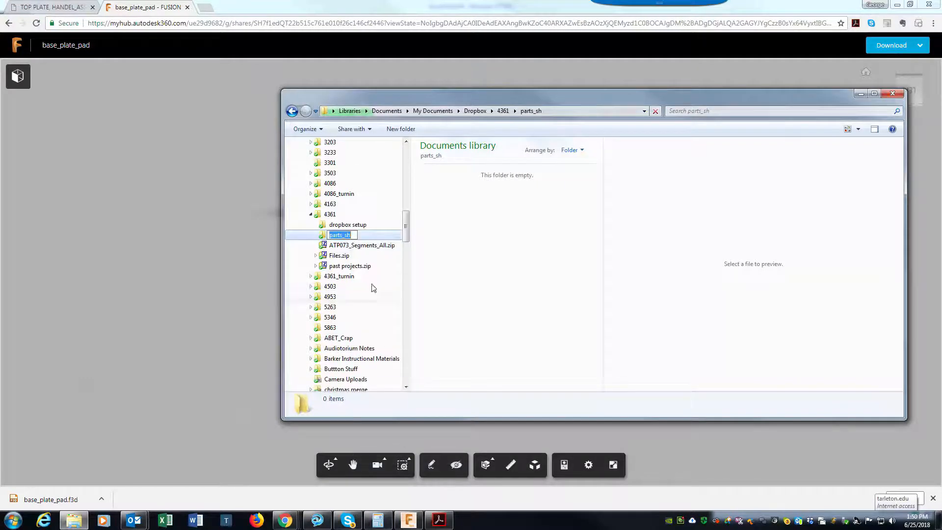
pyautogui.click(355, 236)
pyautogui.write('otgun')
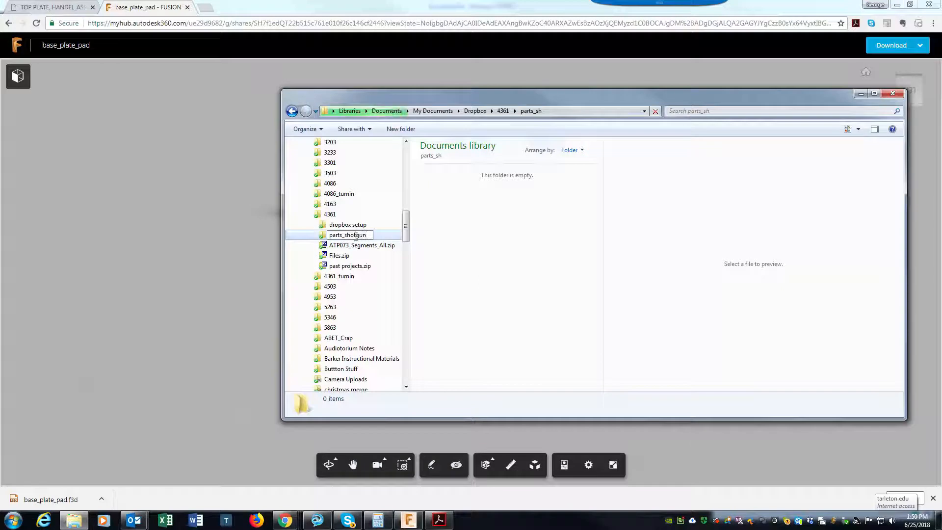
pyautogui.write('_reloader')
pyautogui.press('Return')
pyautogui.click(356, 237)
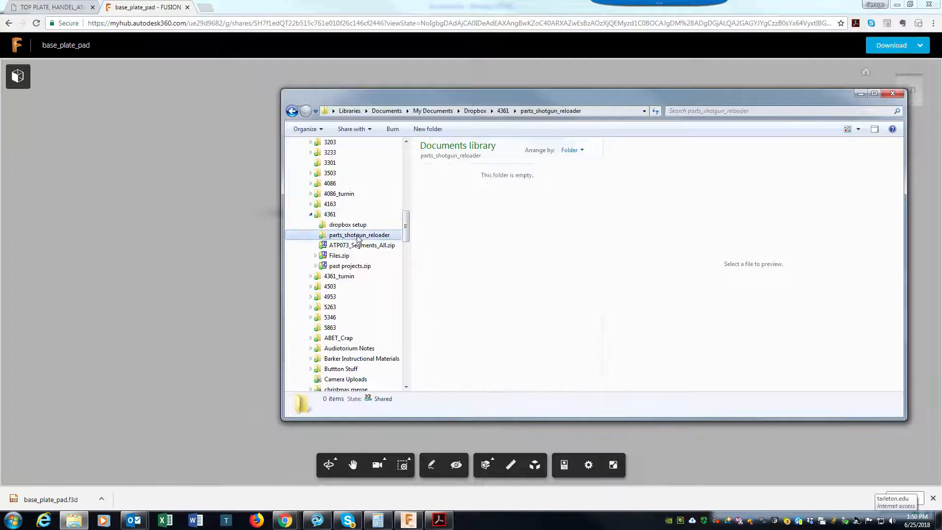
# Sort the Downloads folder by date and copy base_plate_pad.f3d into the parts_shotgun_reloader folder under 4361
pyautogui.moveTo(405, 225); pyautogui.dragTo(405, 164)
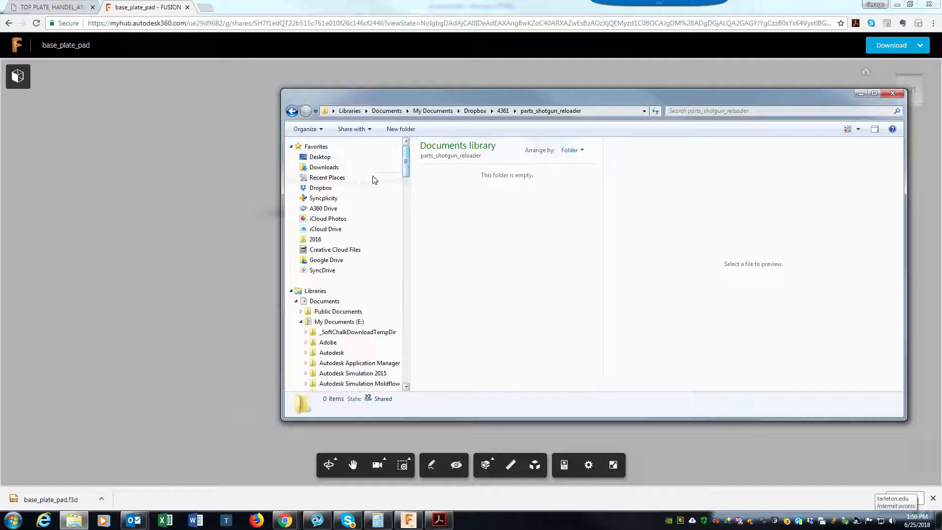
pyautogui.click(338, 168)
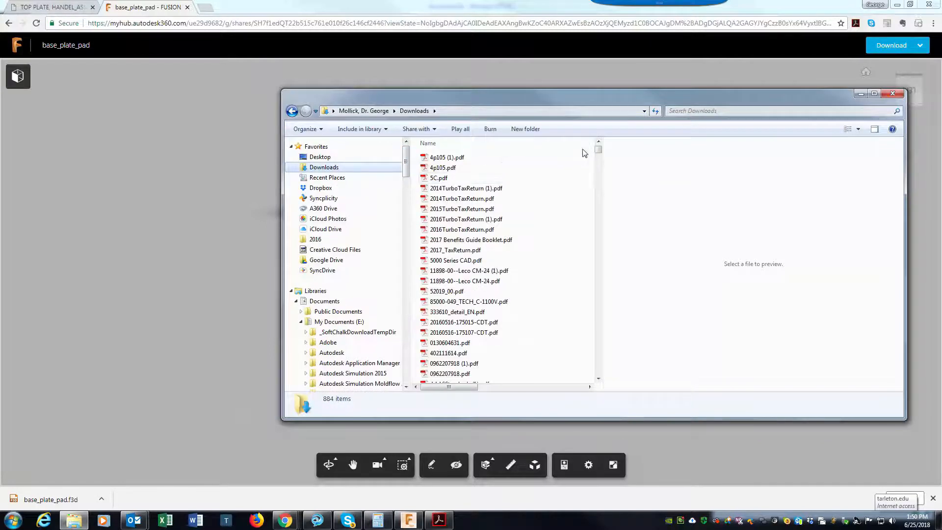
pyautogui.click(600, 187)
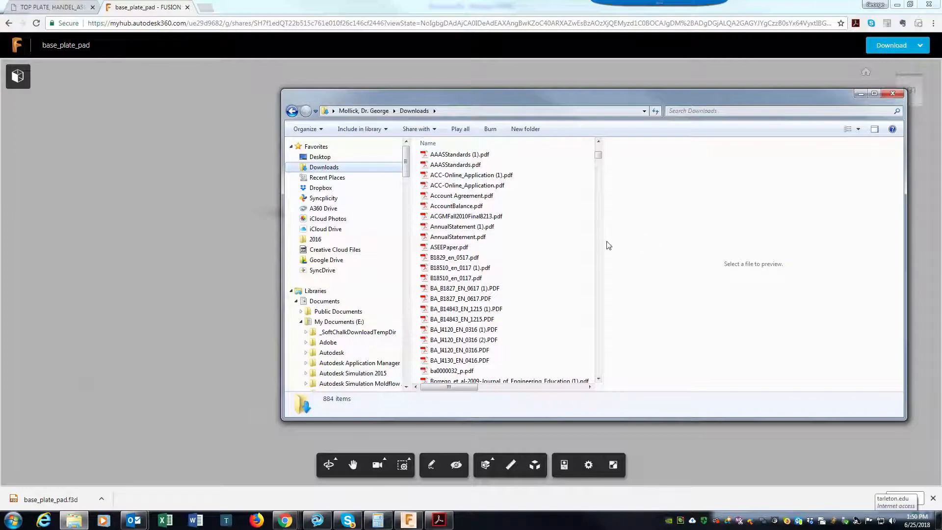
pyautogui.scroll(-7, 603, 264)
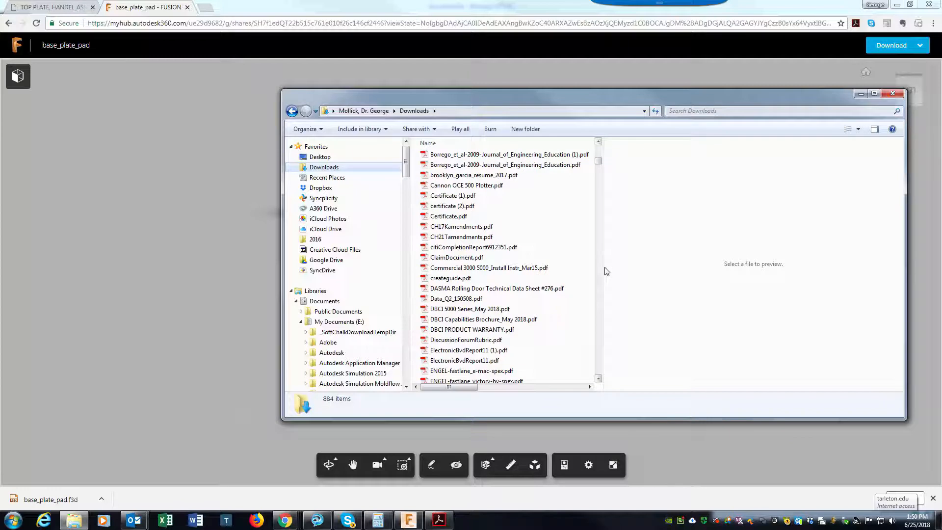
pyautogui.moveTo(603, 268); pyautogui.dragTo(847, 267)
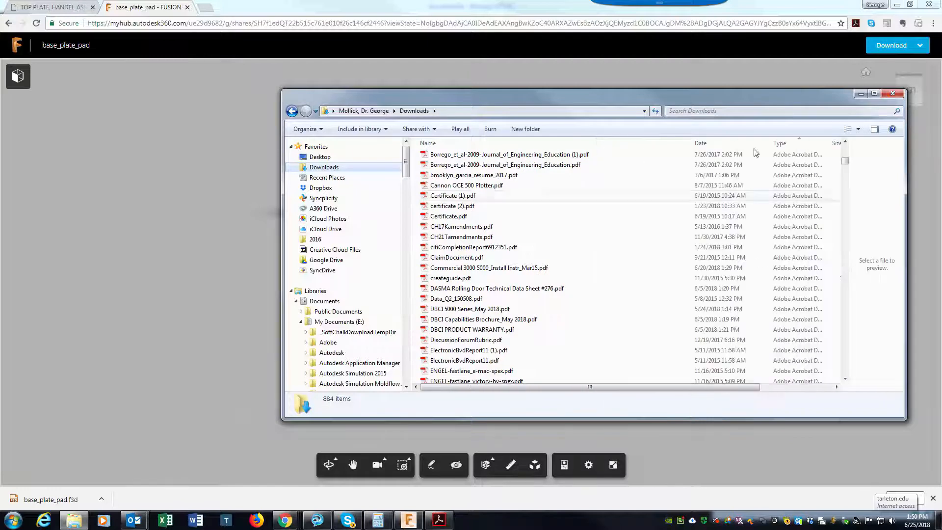
pyautogui.click(734, 143)
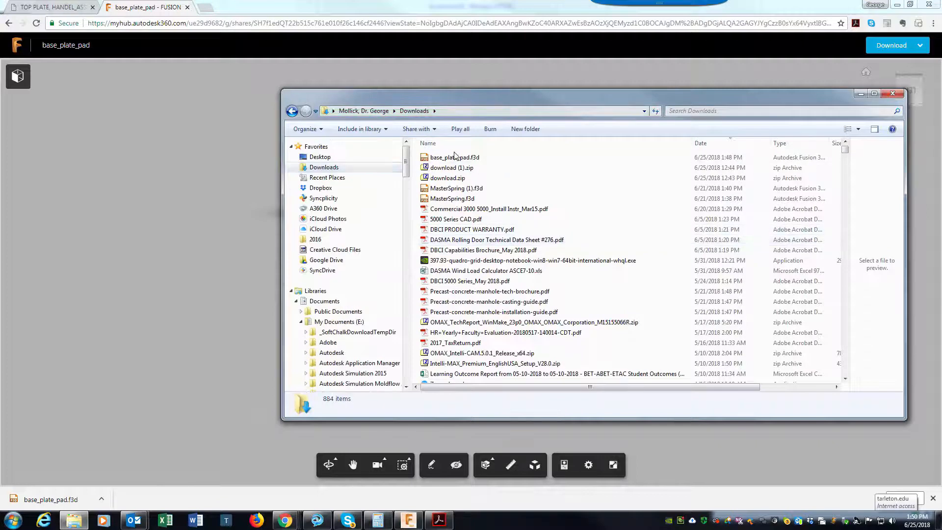
pyautogui.moveTo(406, 168); pyautogui.dragTo(397, 228)
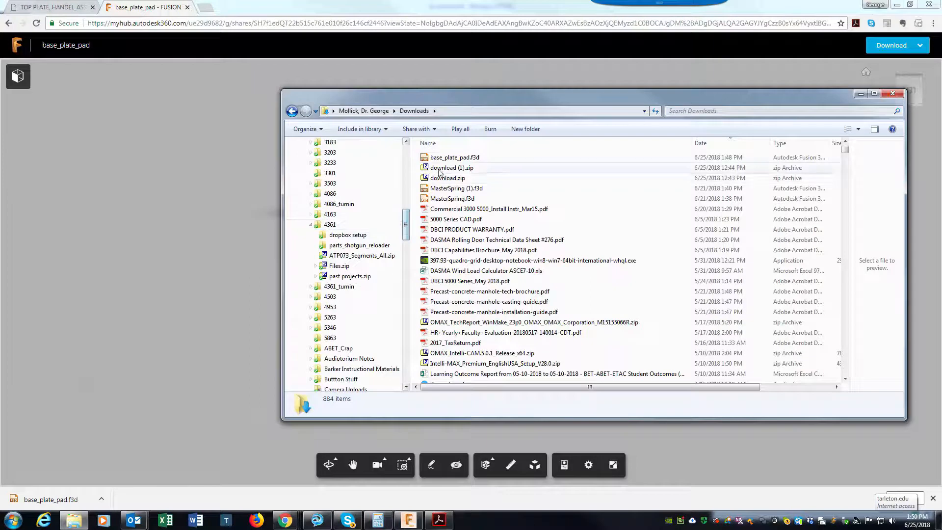
pyautogui.moveTo(448, 158); pyautogui.dragTo(387, 251)
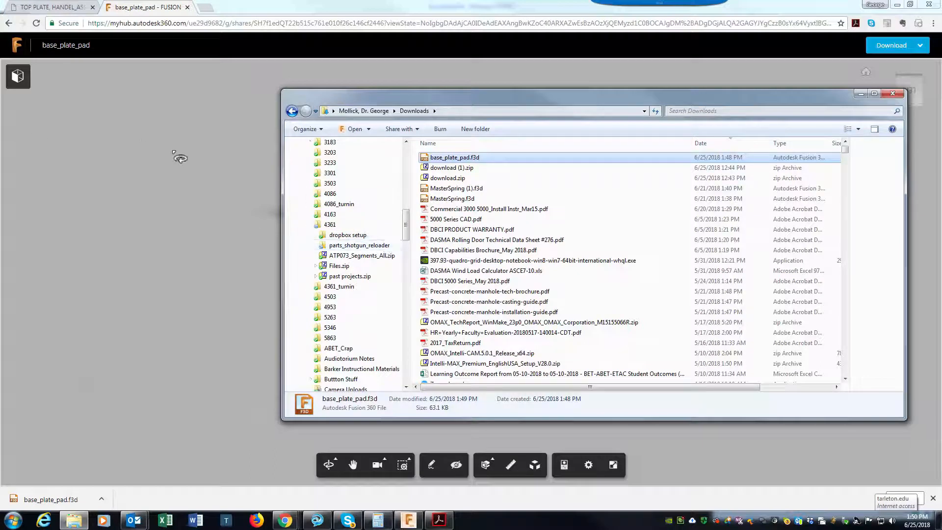
# Switch to Fusion 360 and upload base_plate_pad.f3d from Dropbox's parts_shotgun_reloader folder to the master folder of shotgun_shell_reloader_project
pyautogui.moveTo(490, 104); pyautogui.dragTo(941, 104)
pyautogui.moveTo(408, 3); pyautogui.dragTo(941, 215)
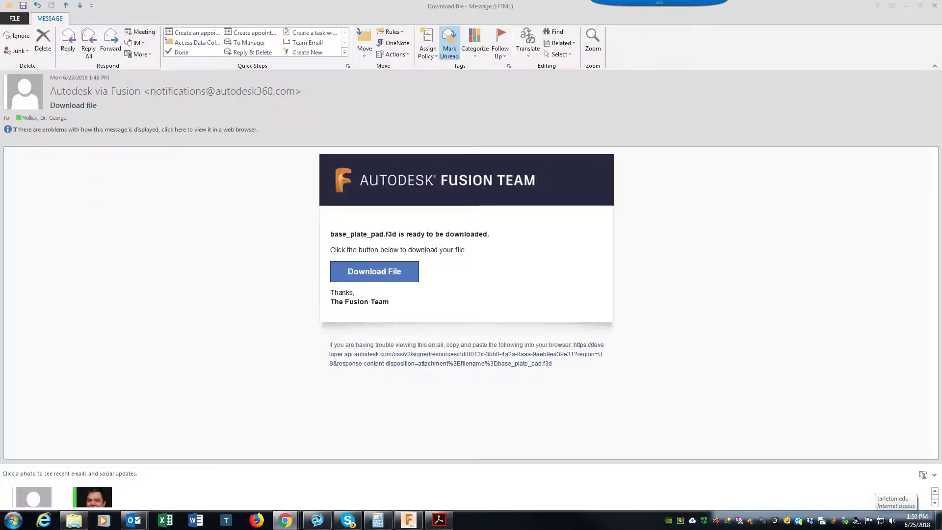
pyautogui.click(408, 520)
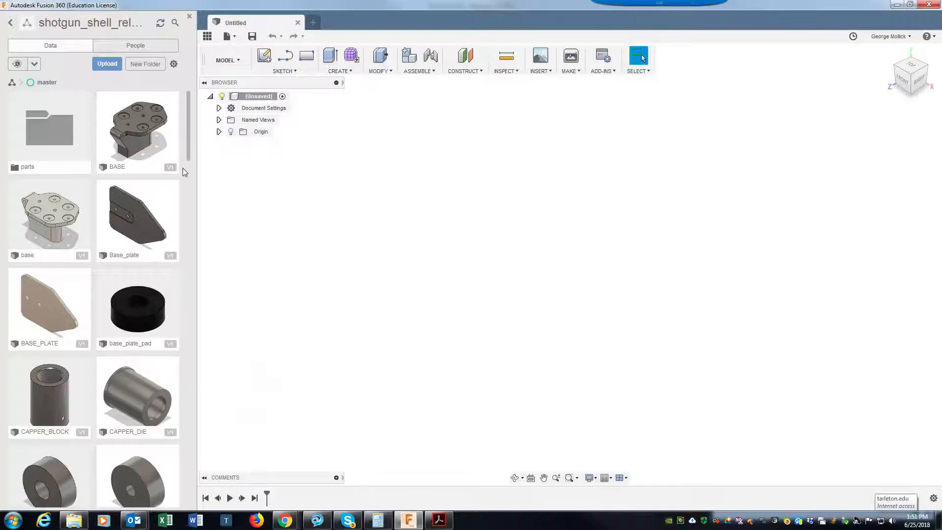
pyautogui.click(105, 64)
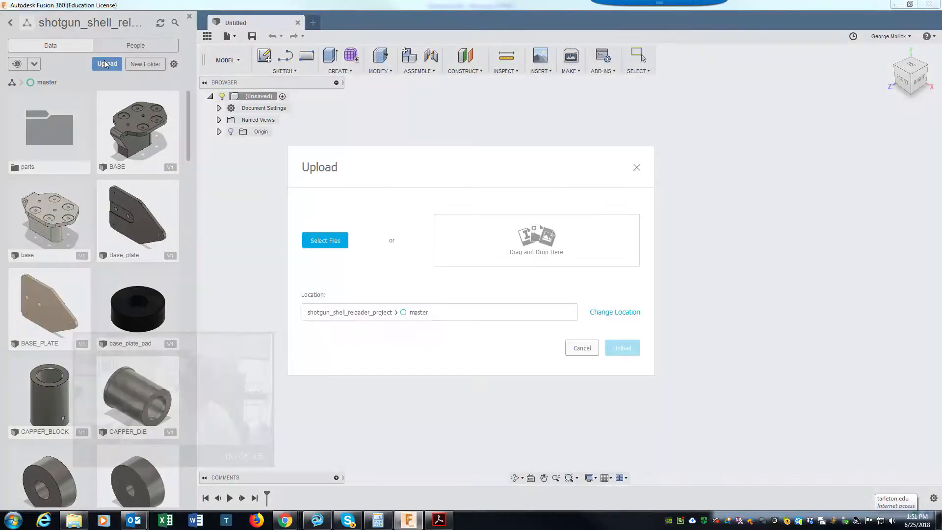
pyautogui.click(326, 247)
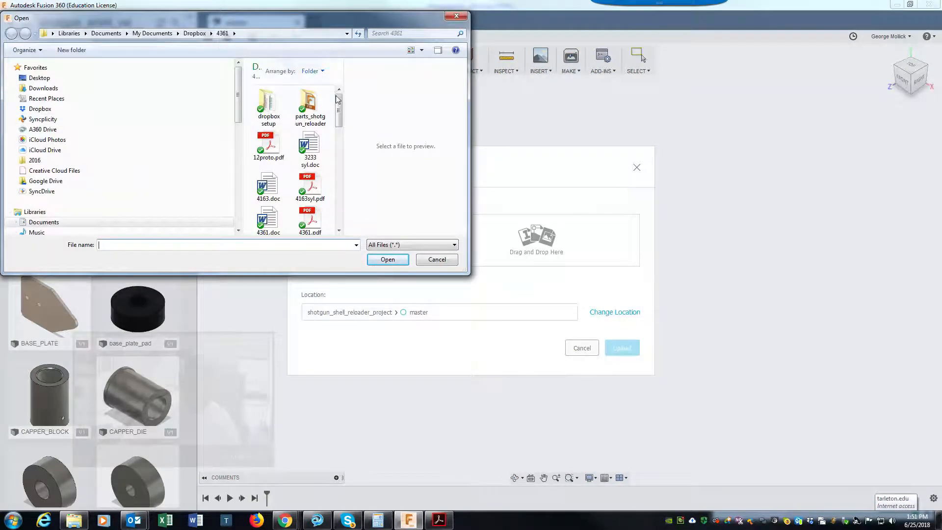
pyautogui.moveTo(338, 100)
pyautogui.mouseDown()
pyautogui.moveTo(338, 206)
pyautogui.moveTo(327, 211)
pyautogui.moveTo(326, 92)
pyautogui.mouseUp()
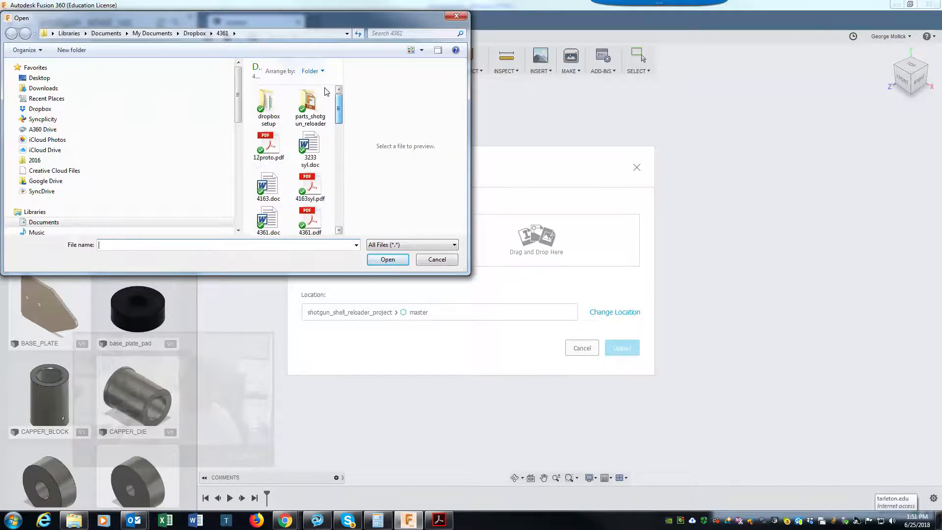
pyautogui.doubleClick(307, 113)
pyautogui.click(269, 106)
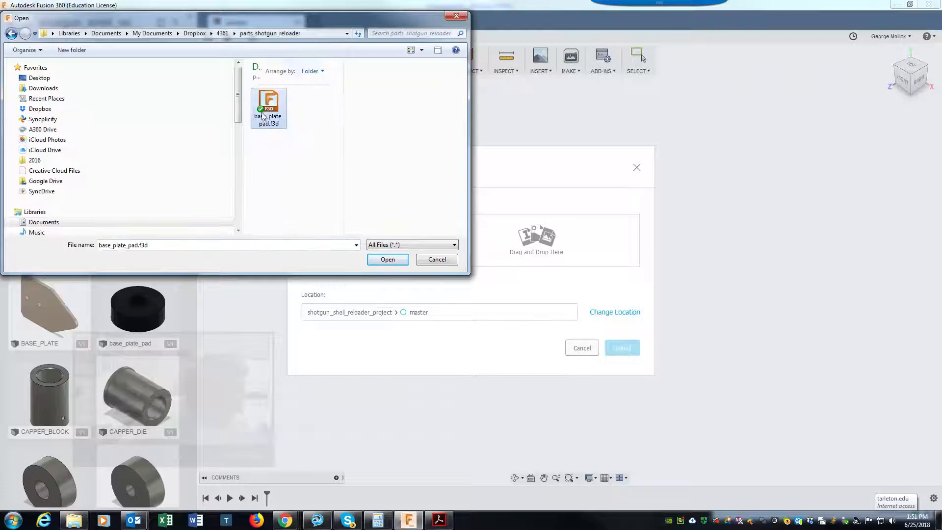
pyautogui.click(387, 259)
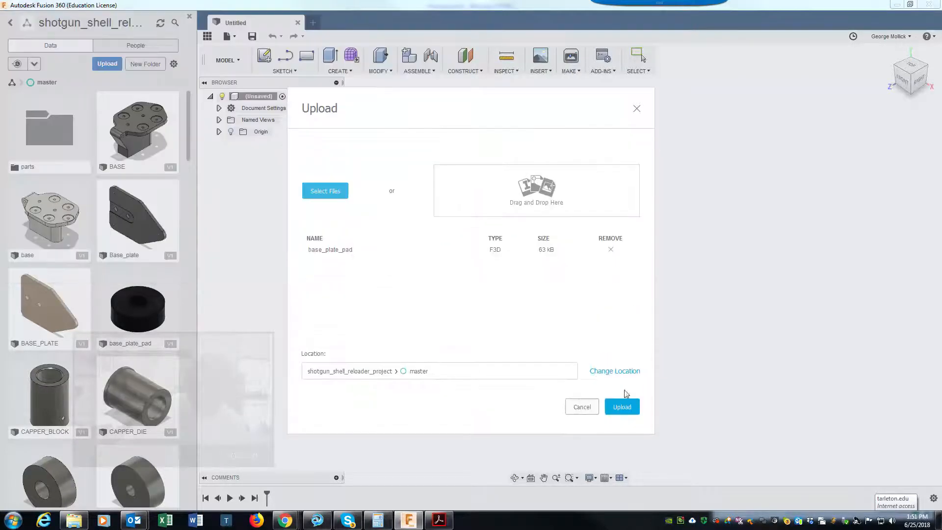
pyautogui.click(627, 413)
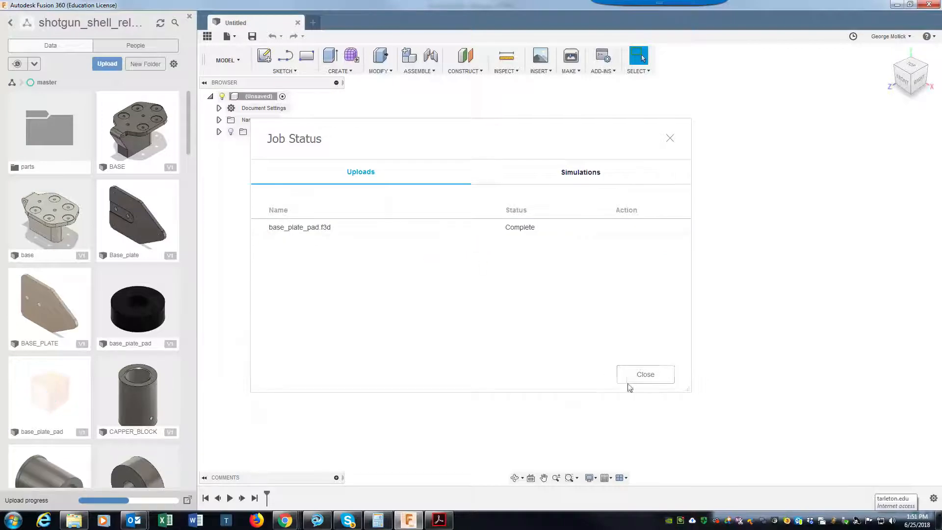
pyautogui.click(642, 374)
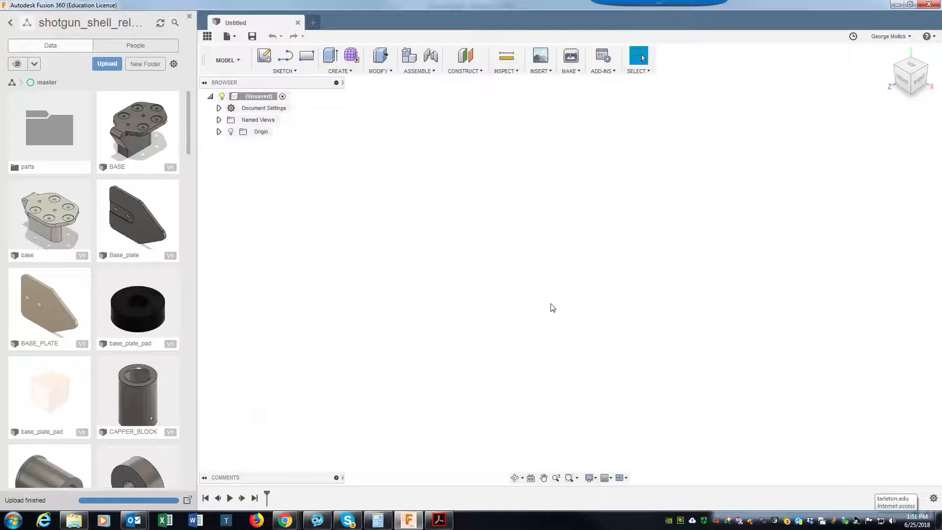
# Find the newly uploaded base_plate_pad in the master folder, open it and inspect the part from another angle
pyautogui.moveTo(187, 155); pyautogui.dragTo(177, 520)
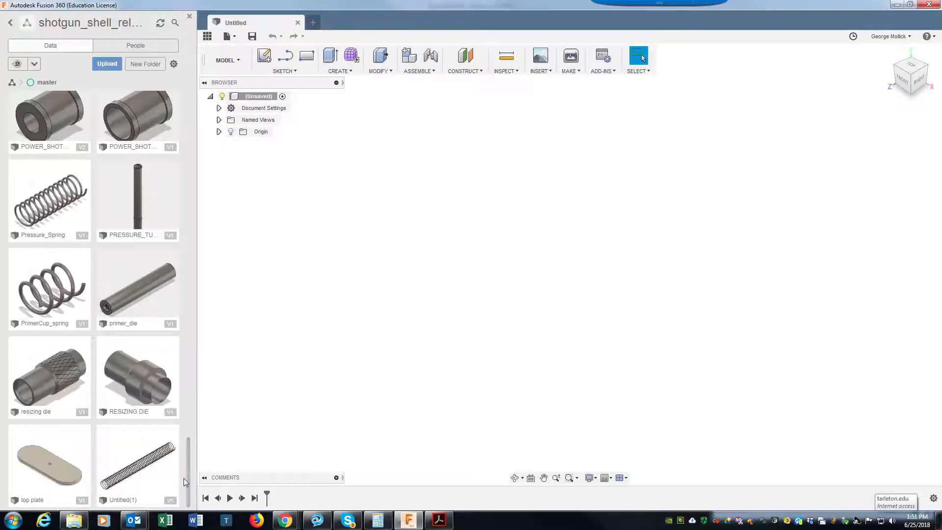
pyautogui.moveTo(187, 477); pyautogui.dragTo(194, 189)
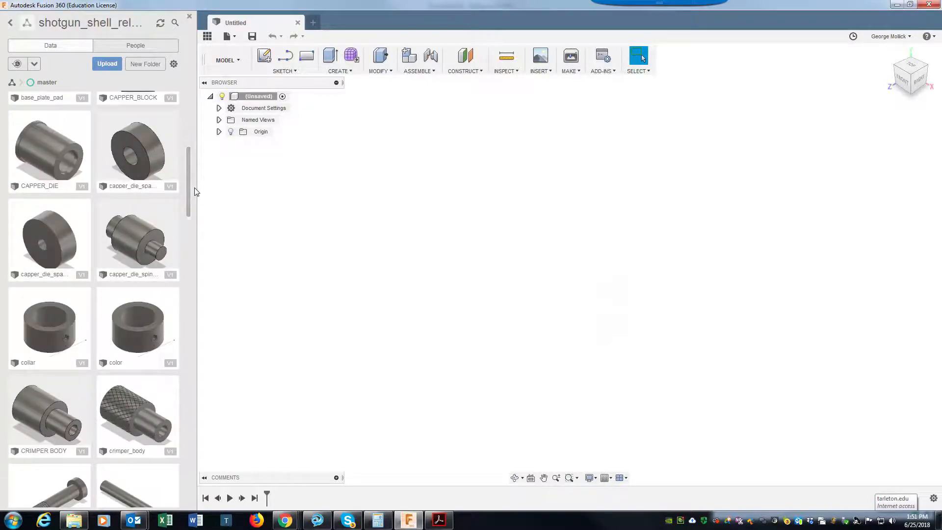
pyautogui.moveTo(190, 166); pyautogui.dragTo(192, 138)
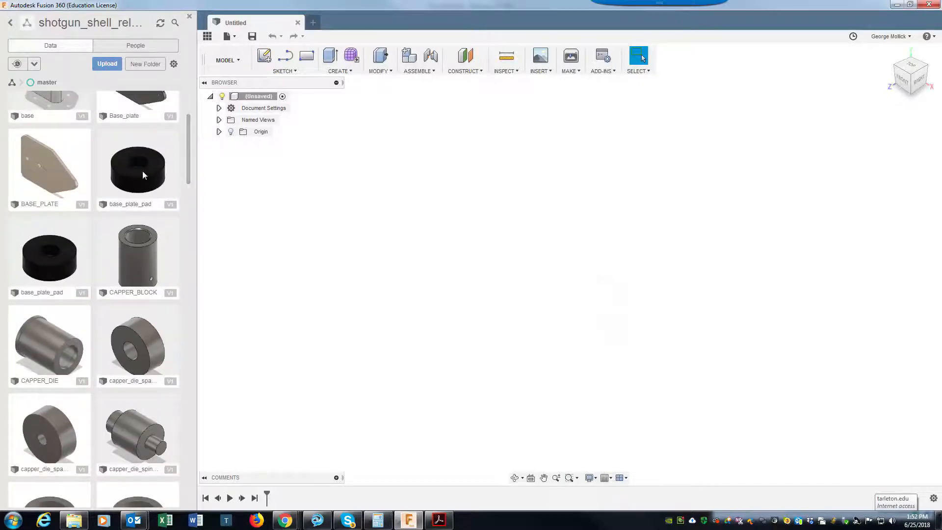
pyautogui.click(47, 283)
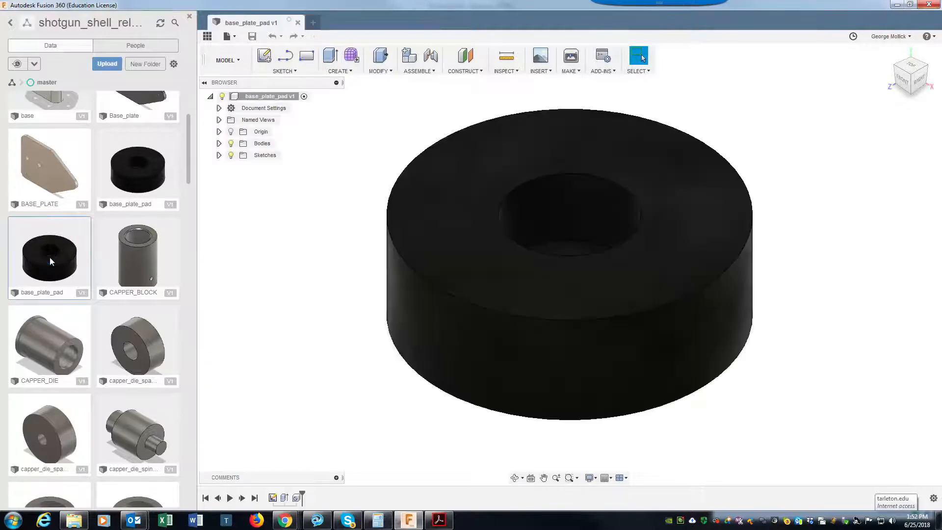
pyautogui.keyDown('shift'); pyautogui.moveTo(314, 100); pyautogui.dragTo(358, 370, button='middle'); pyautogui.keyUp('shift')
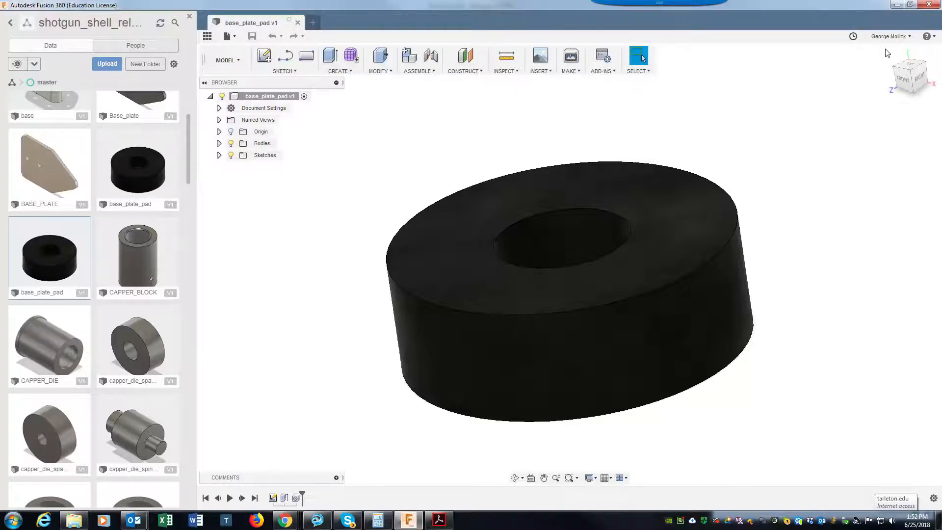
# Switch to Chrome and open the part link for MEASURE_PIN in the parts list table
pyautogui.moveTo(886, 50)
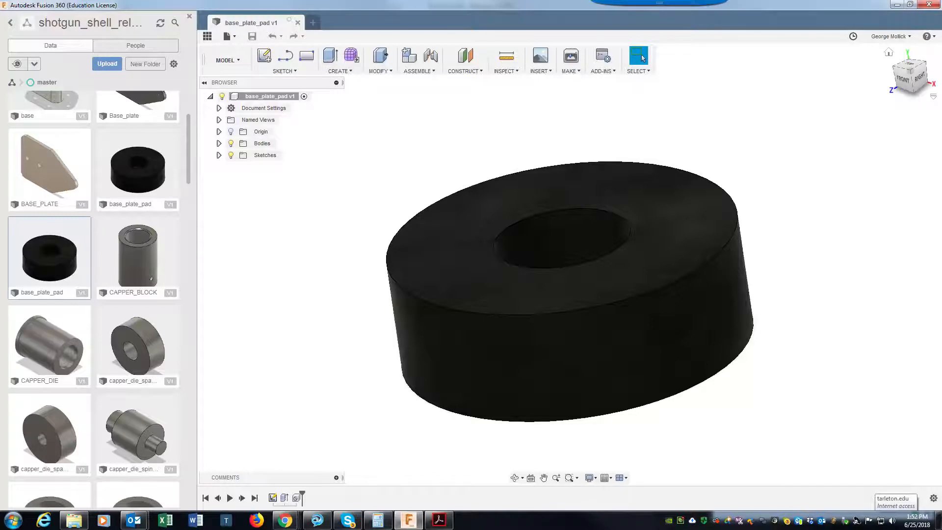
pyautogui.moveTo(941, 93); pyautogui.dragTo(207, 34)
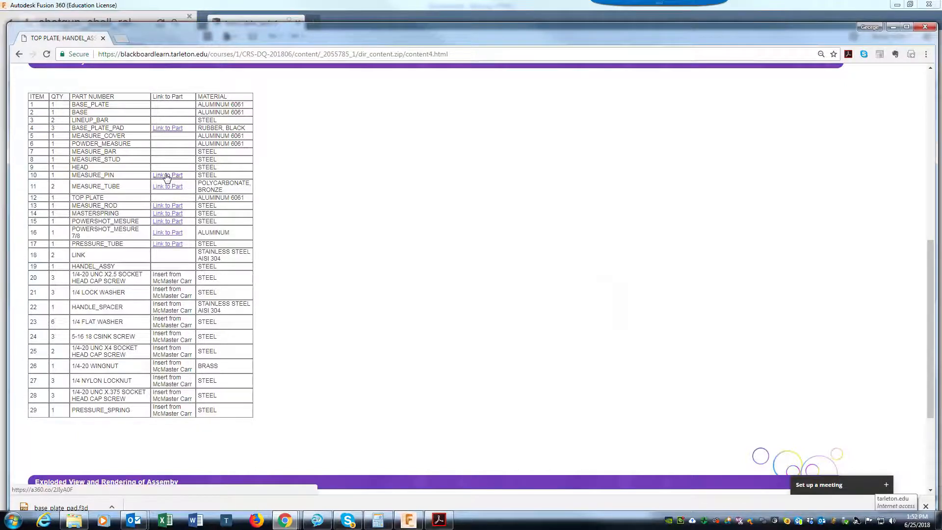
pyautogui.click(167, 176)
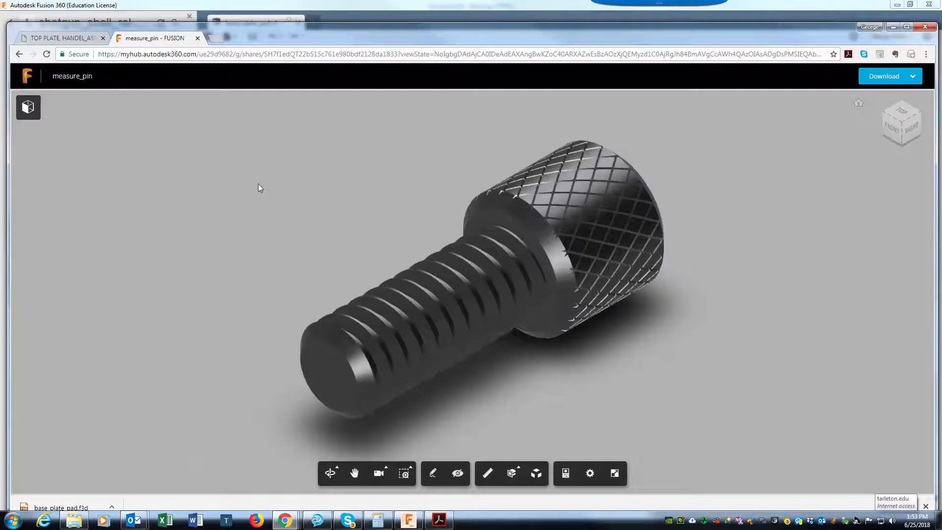
# Export measure_pin in STEP format, entering the e-mail address that receives the download link
pyautogui.click(886, 81)
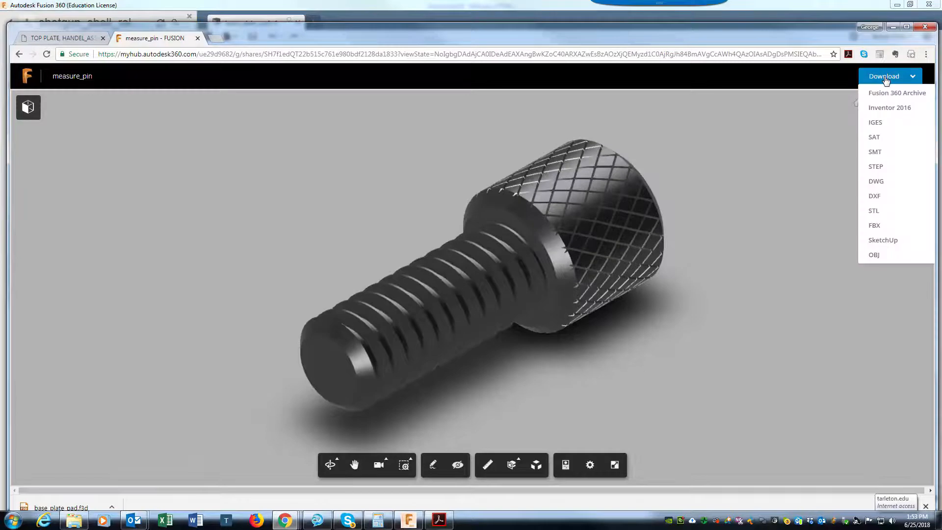
pyautogui.click(899, 168)
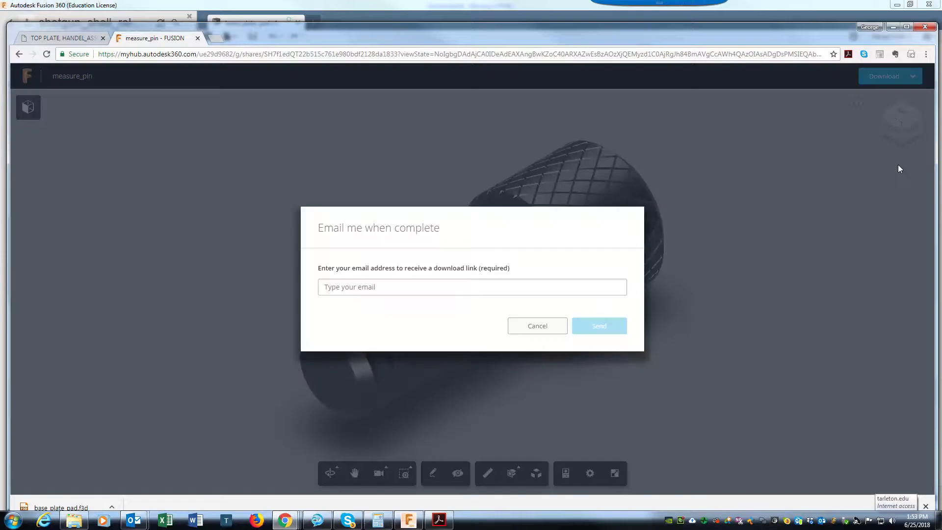
pyautogui.click(389, 289)
pyautogui.click(415, 314)
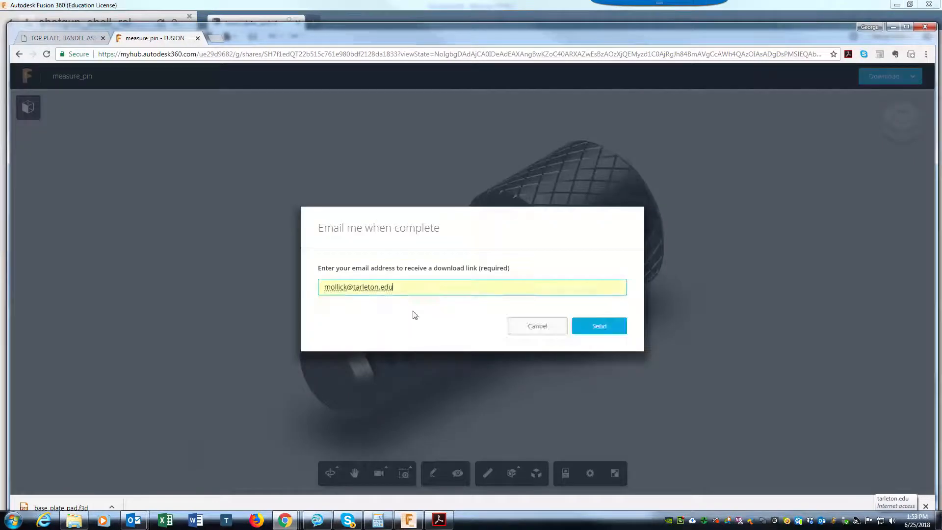
pyautogui.click(597, 327)
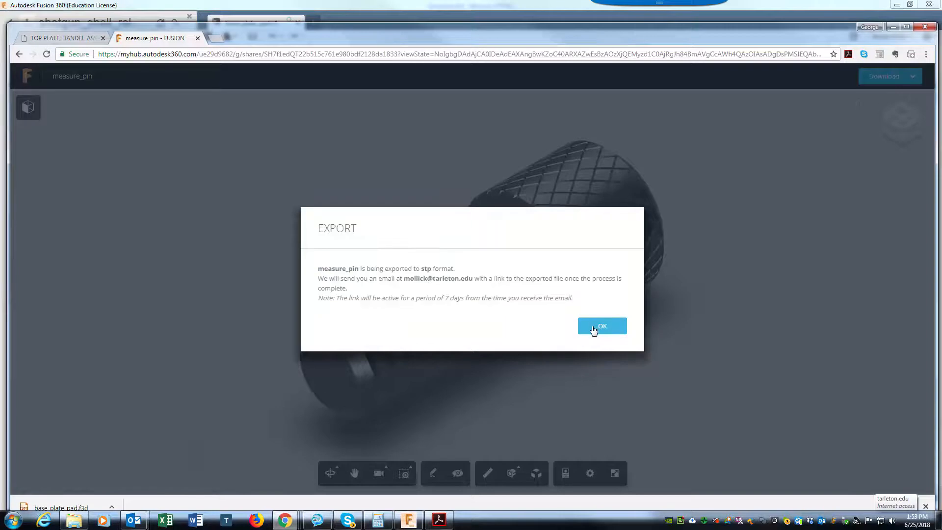
pyautogui.click(593, 327)
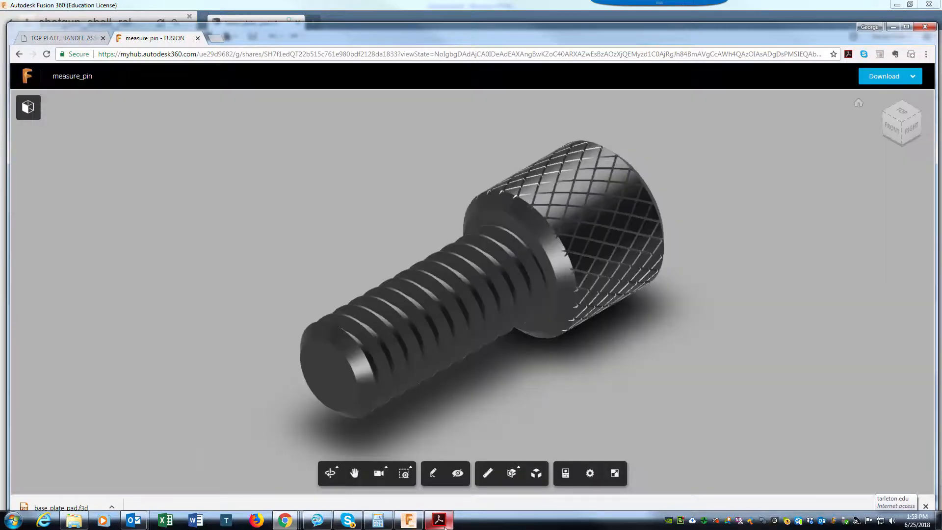
# Switch to Outlook, close the old base_plate_pad "Download file" message and download measure_pin.stp from its emailed link
pyautogui.moveTo(450, 526)
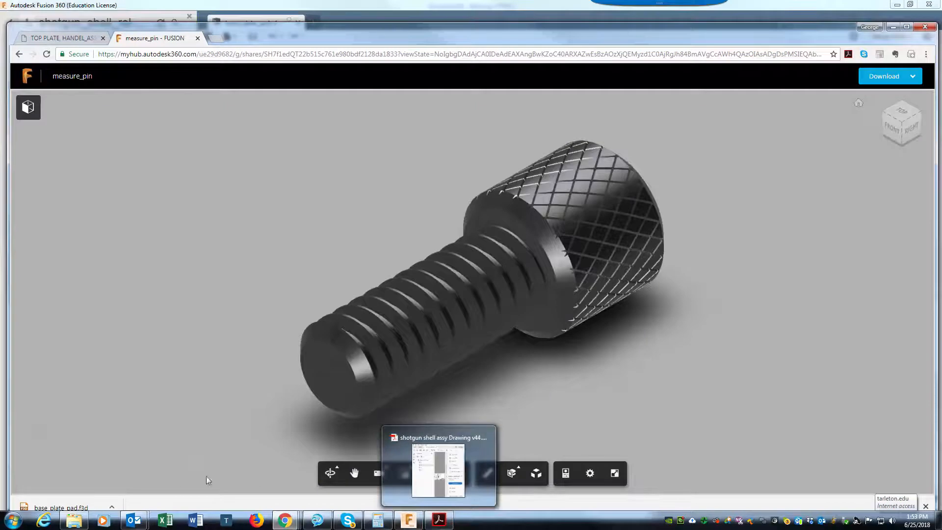
pyautogui.moveTo(135, 526)
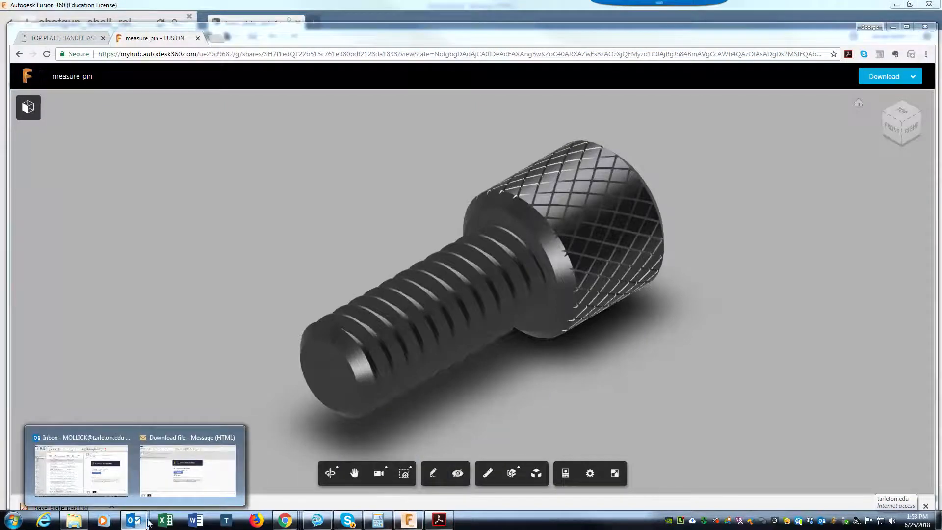
pyautogui.click(215, 483)
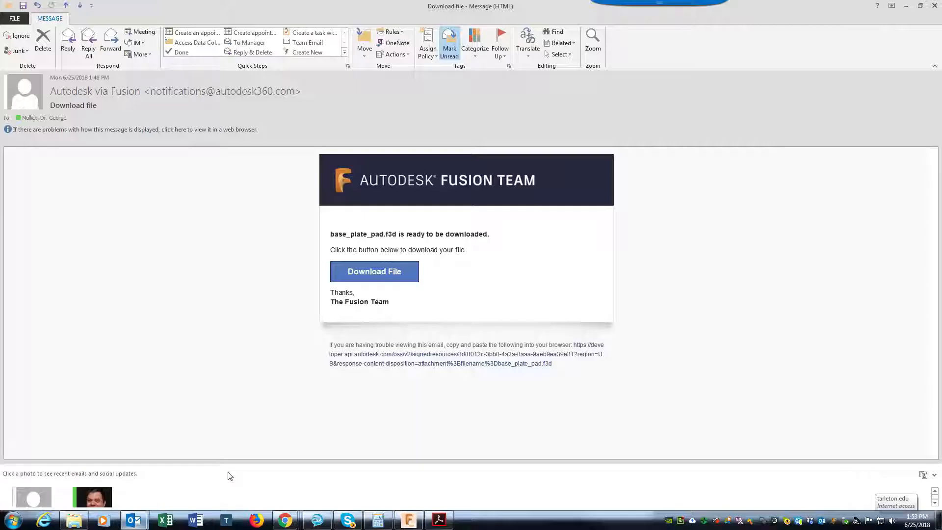
pyautogui.click(931, 6)
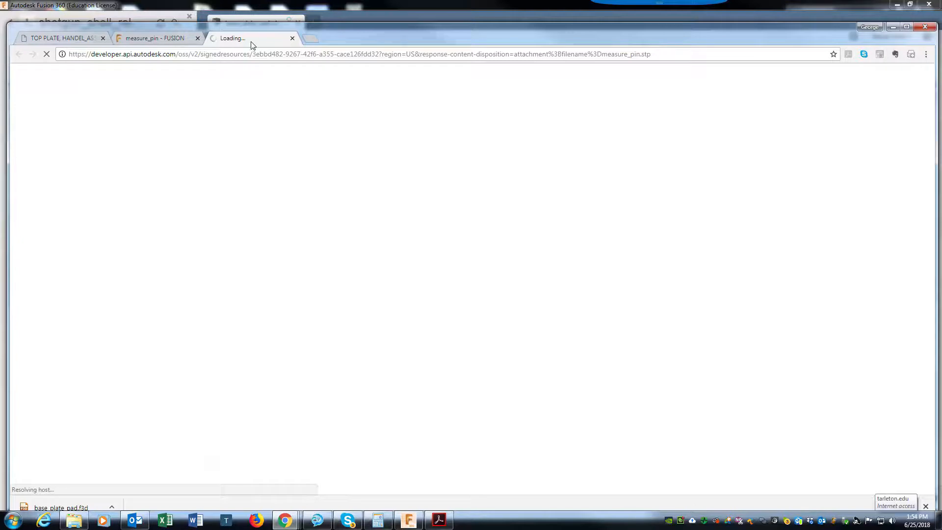
pyautogui.moveTo(256, 39); pyautogui.dragTo(941, 19)
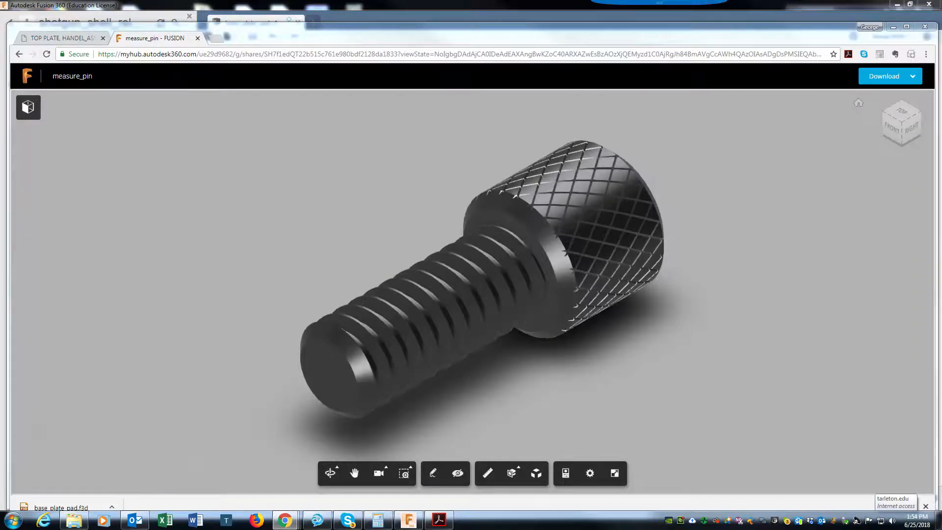
# Close the blank download window and, from the Outlook "Download file" message, download measure_pin.stp again
pyautogui.moveTo(941, 20); pyautogui.dragTo(258, 9)
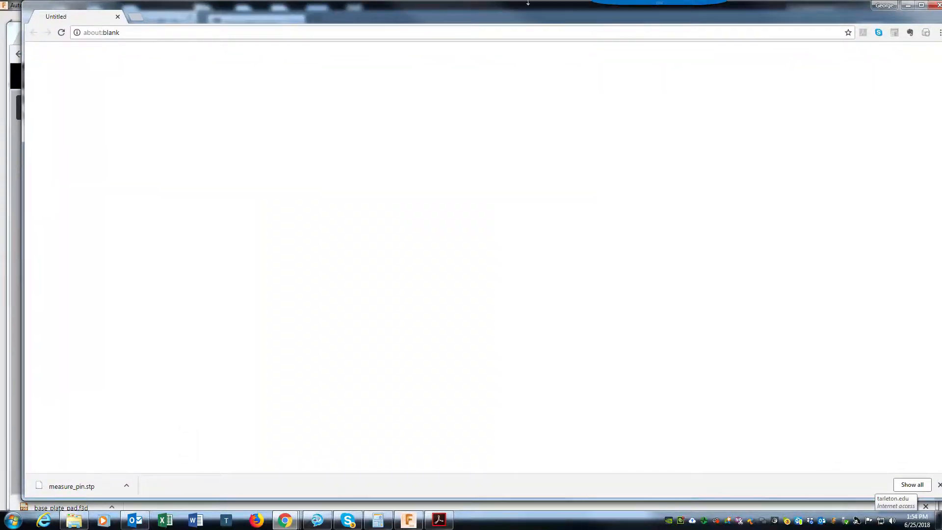
pyautogui.click(938, 5)
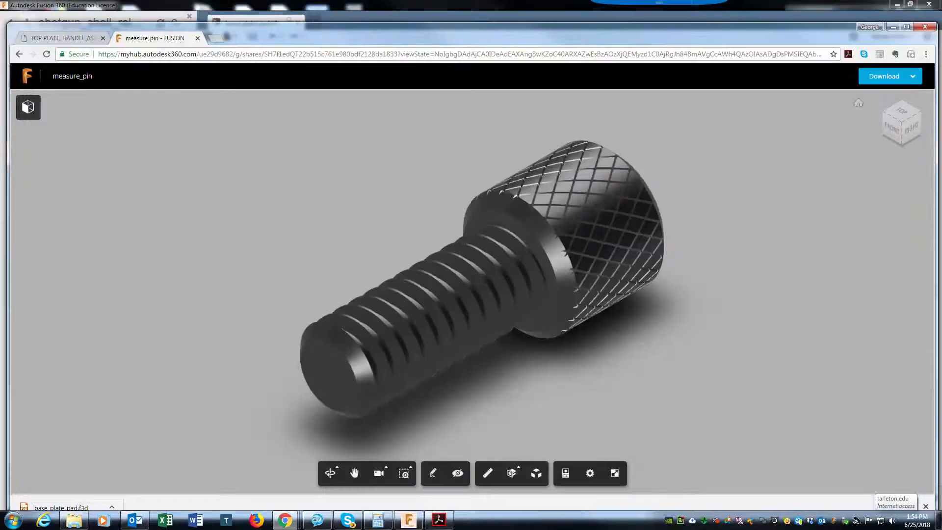
pyautogui.click(134, 519)
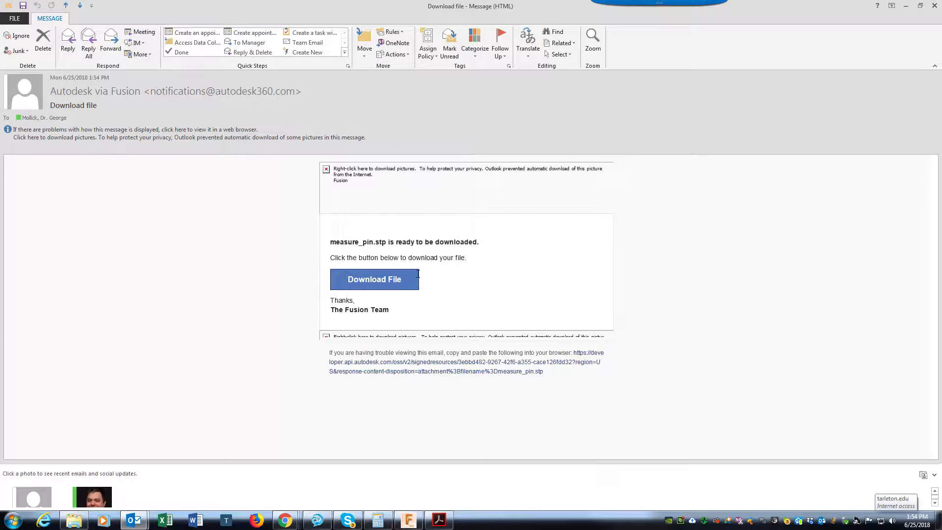
pyautogui.click(372, 280)
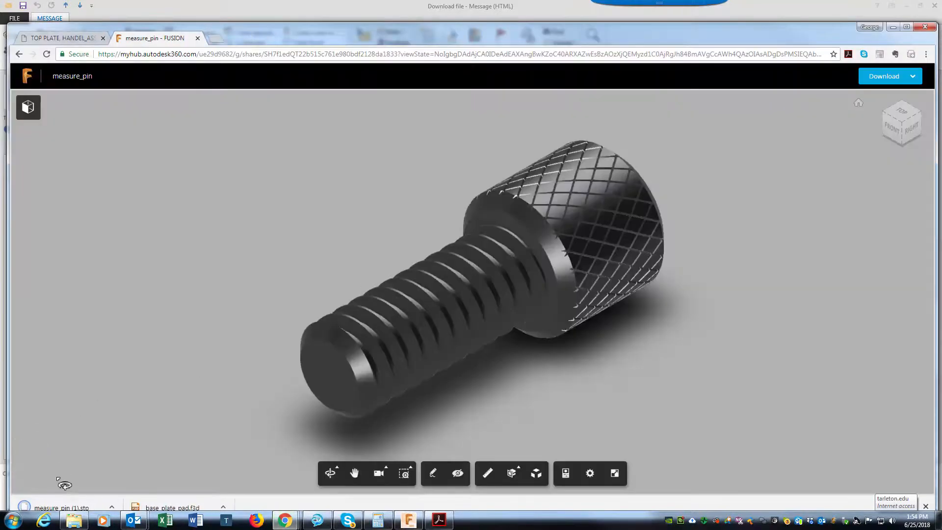
# Show the downloaded measure_pin (1).stp in its Downloads folder and bring the folder window fully into view
pyautogui.moveTo(252, 33); pyautogui.dragTo(267, 11)
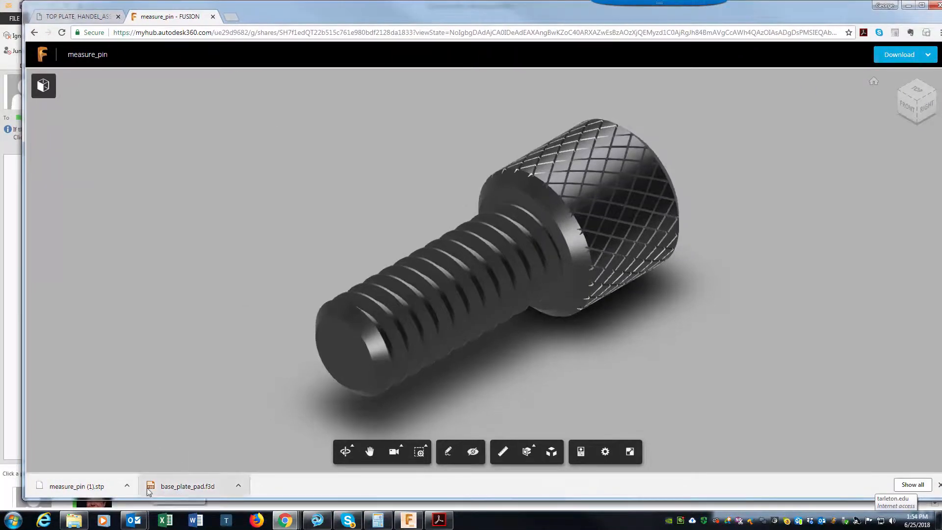
pyautogui.rightClick(99, 492)
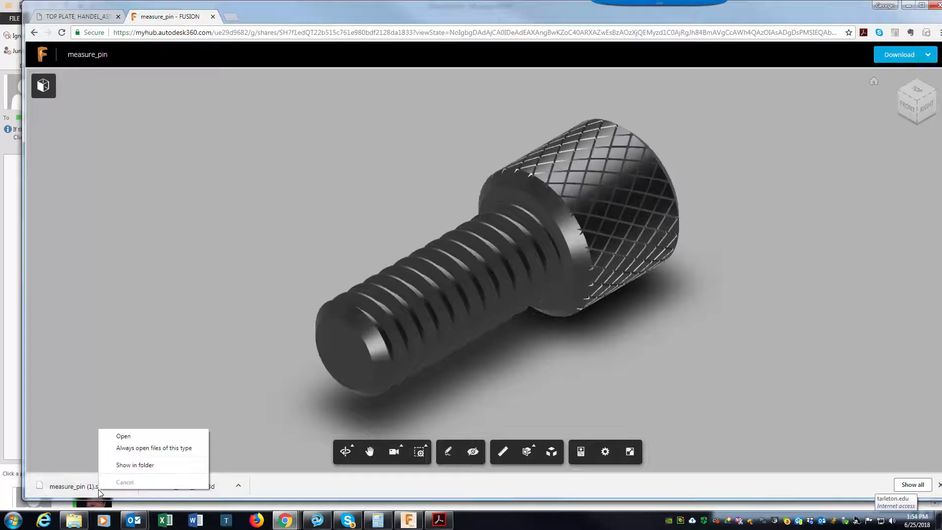
pyautogui.click(147, 464)
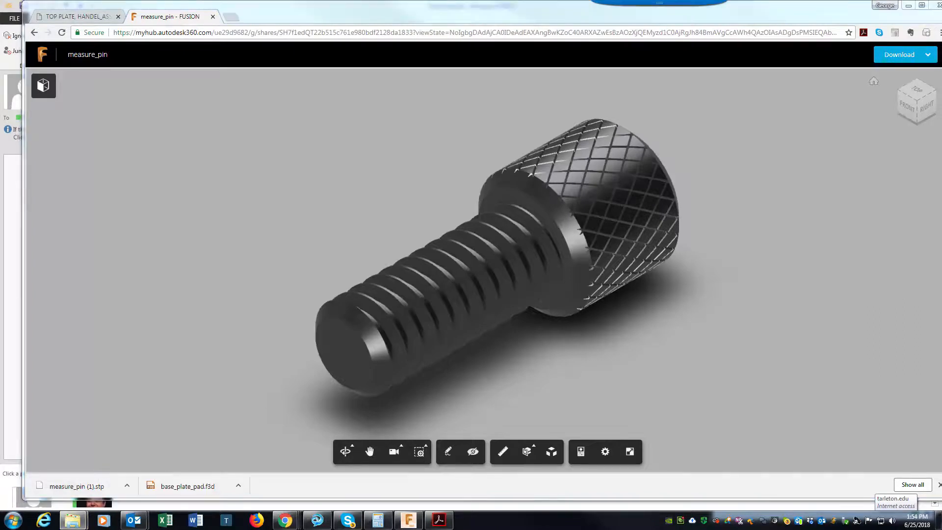
pyautogui.moveTo(881, 147); pyautogui.dragTo(178, 102)
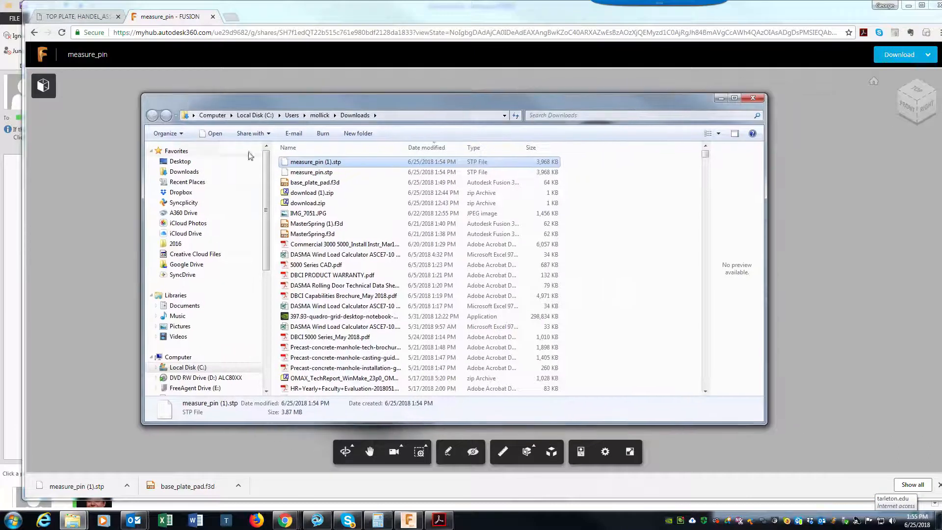
# Copy the file measure_pin.stp from the Downloads folder
pyautogui.click(311, 172)
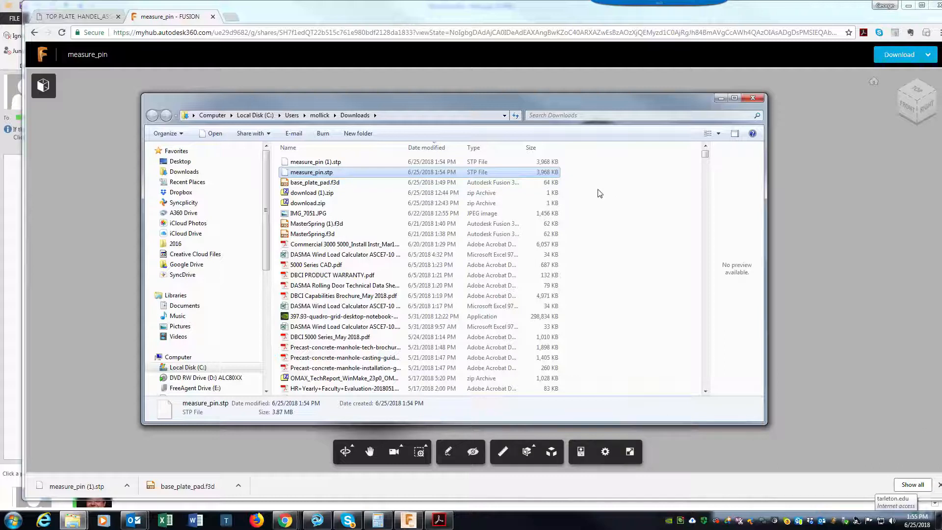
pyautogui.click(383, 183)
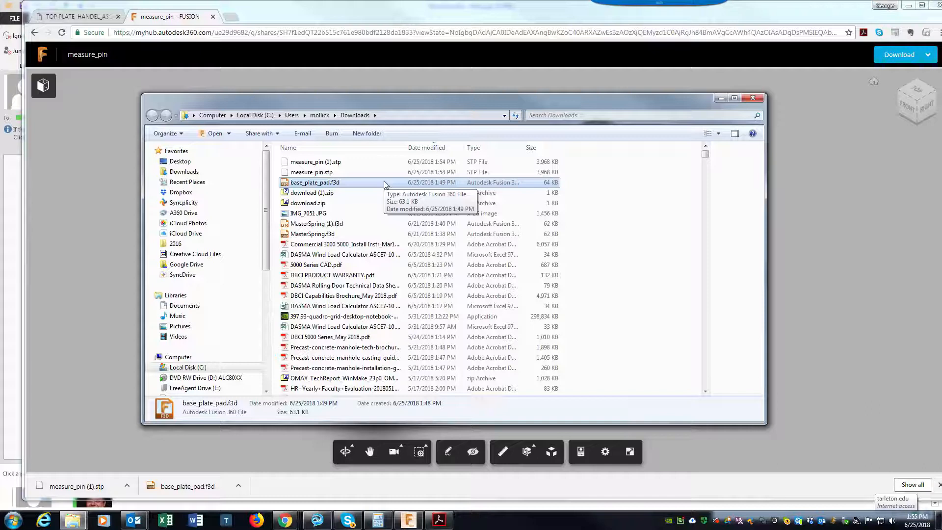
pyautogui.click(386, 173)
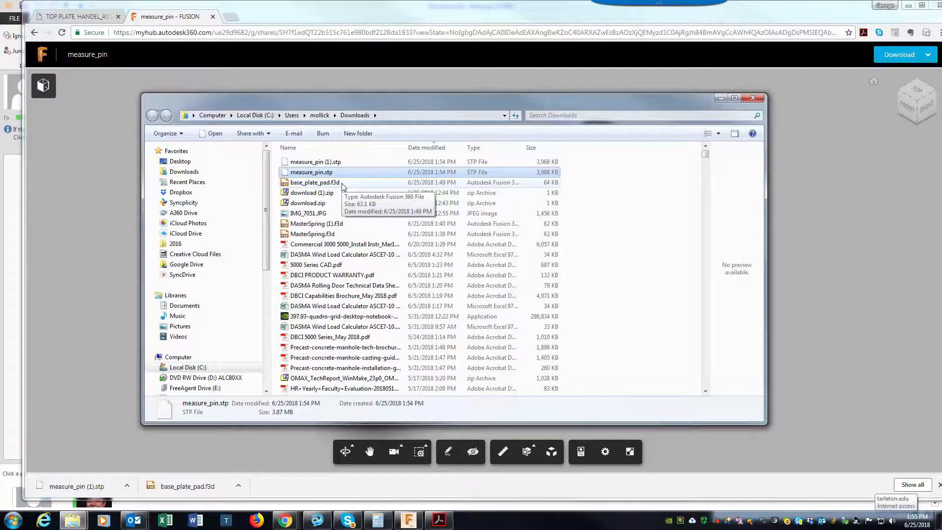
pyautogui.rightClick(315, 183)
pyautogui.click(305, 176)
pyautogui.rightClick(305, 175)
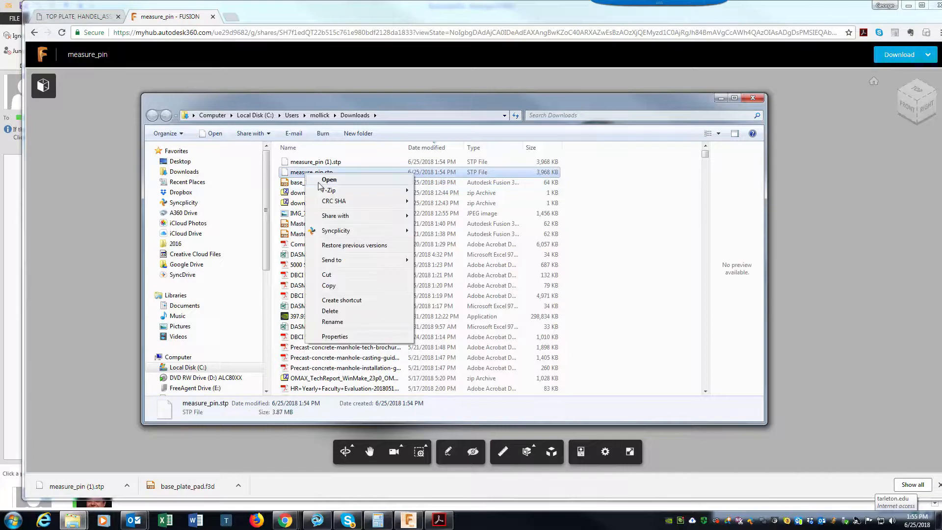
pyautogui.click(324, 286)
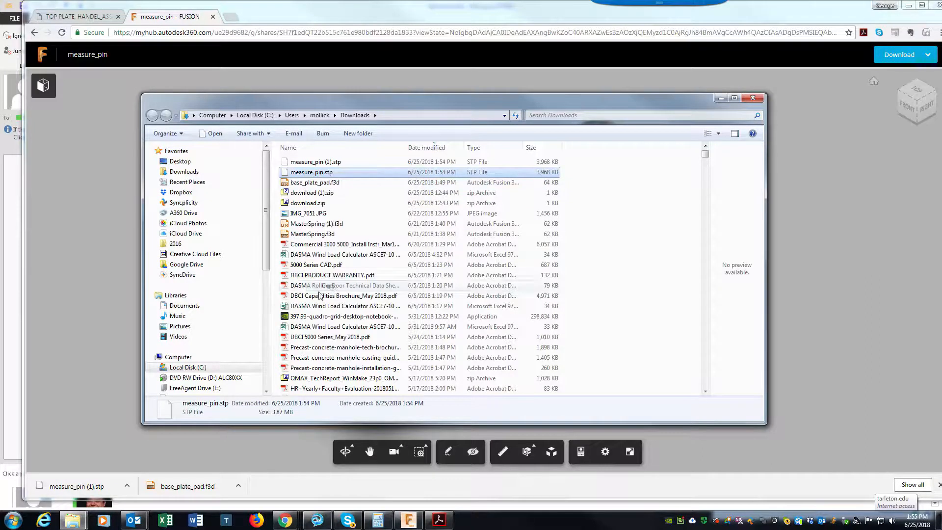
# Paste measure_pin.stp into the parts_shotgun_reloader folder under Dropbox's 4361 folder in My Documents
pyautogui.click(157, 306)
pyautogui.click(162, 326)
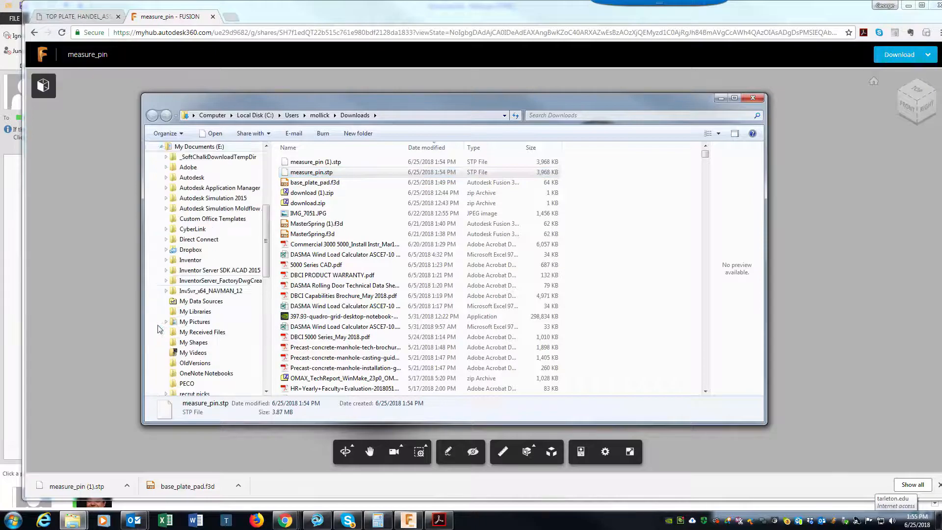
pyautogui.click(165, 249)
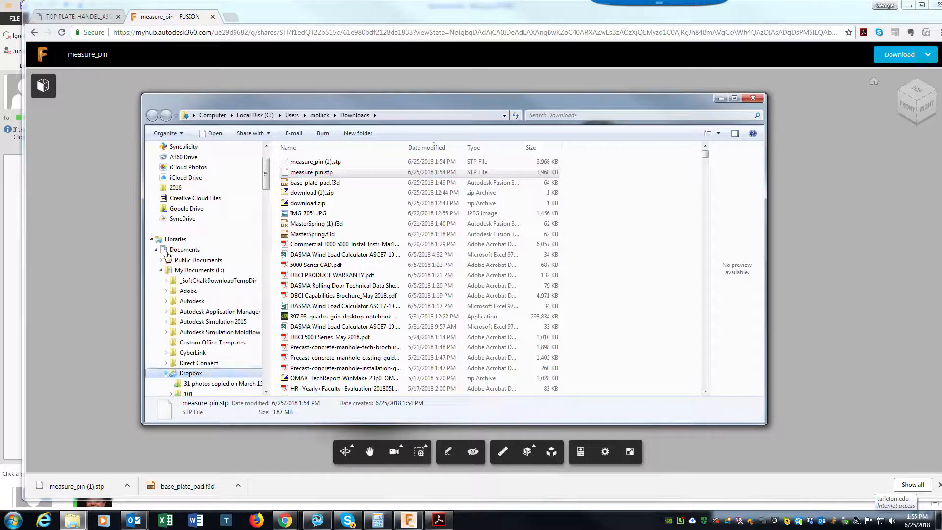
pyautogui.scroll(-10, 213, 365)
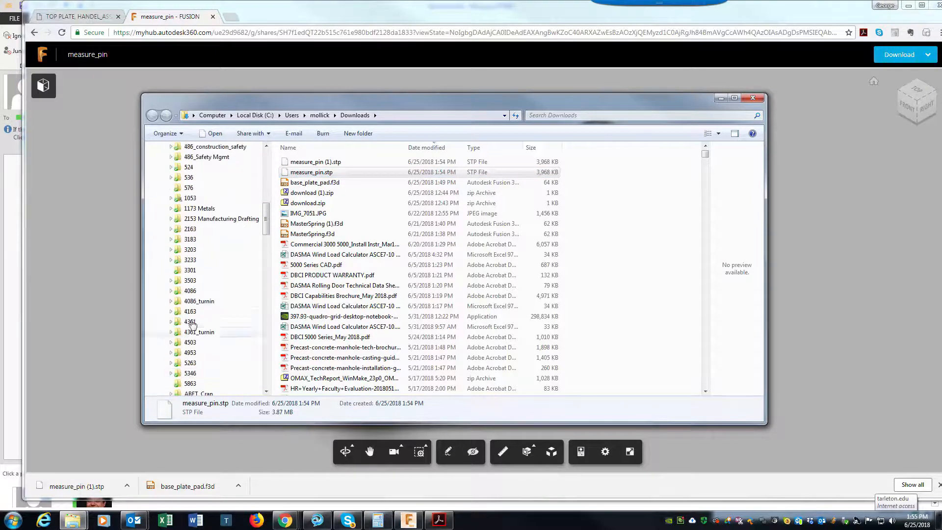
pyautogui.click(171, 322)
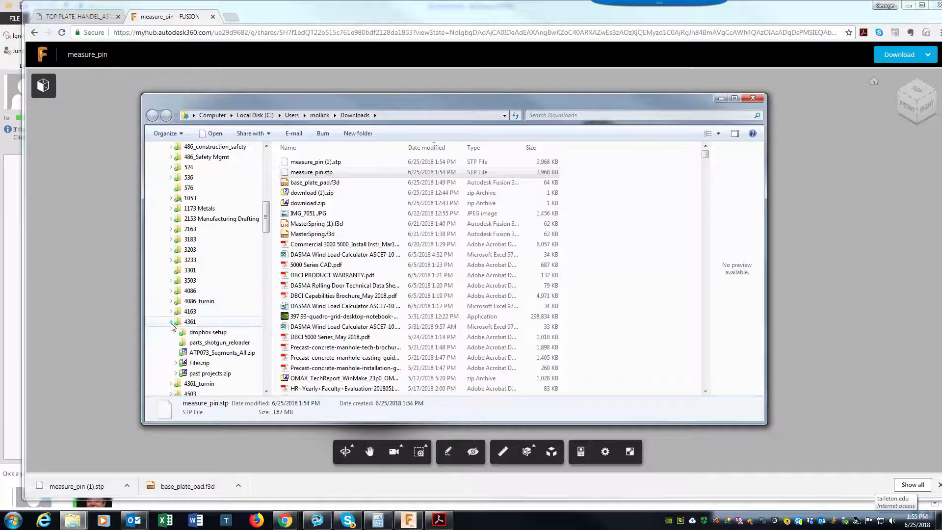
pyautogui.click(198, 342)
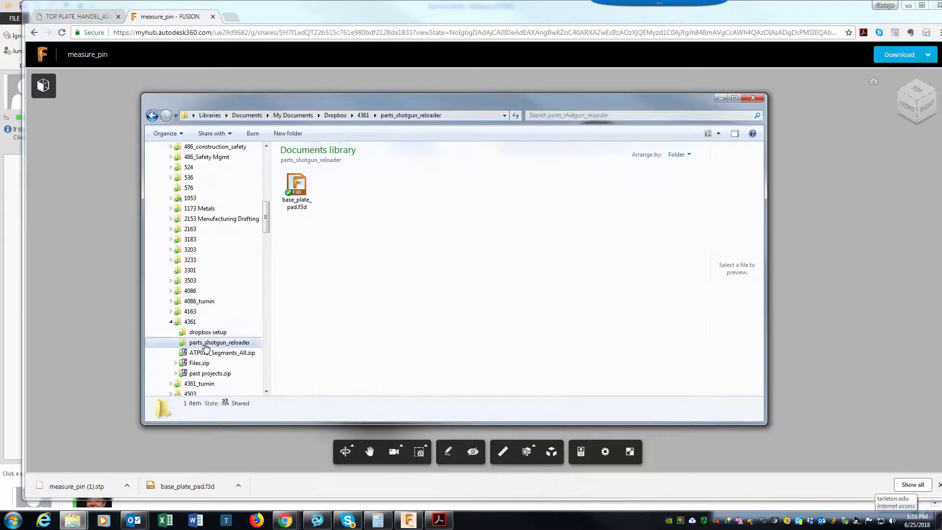
pyautogui.rightClick(307, 273)
pyautogui.click(340, 341)
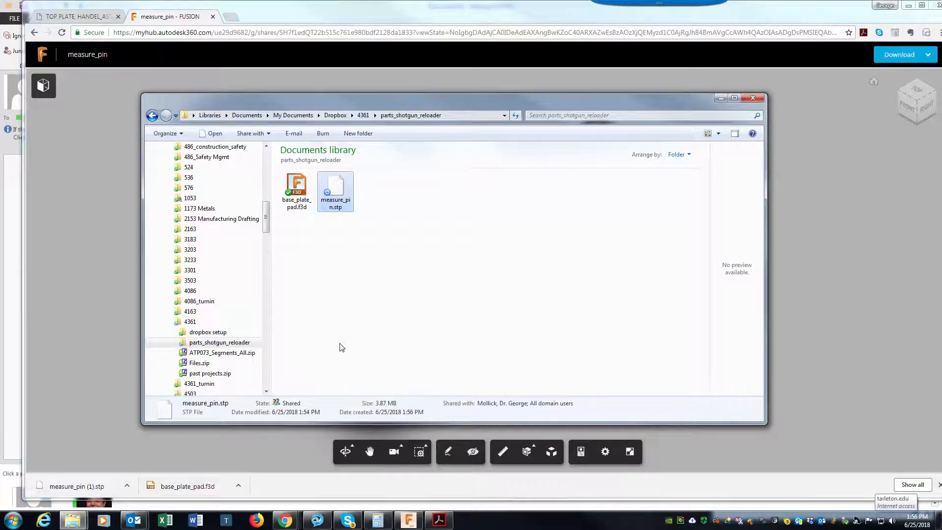
# Clear away the folder and browser windows, close the Outlook "Download file" message and return to Fusion 360
pyautogui.moveTo(334, 103); pyautogui.dragTo(941, 135)
pyautogui.moveTo(223, 8); pyautogui.dragTo(941, 69)
pyautogui.click(213, 60)
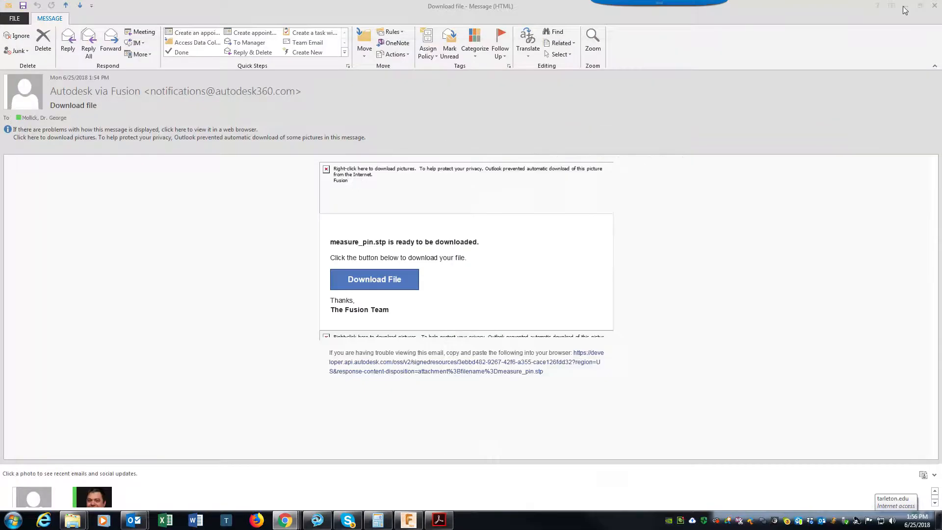
pyautogui.click(933, 6)
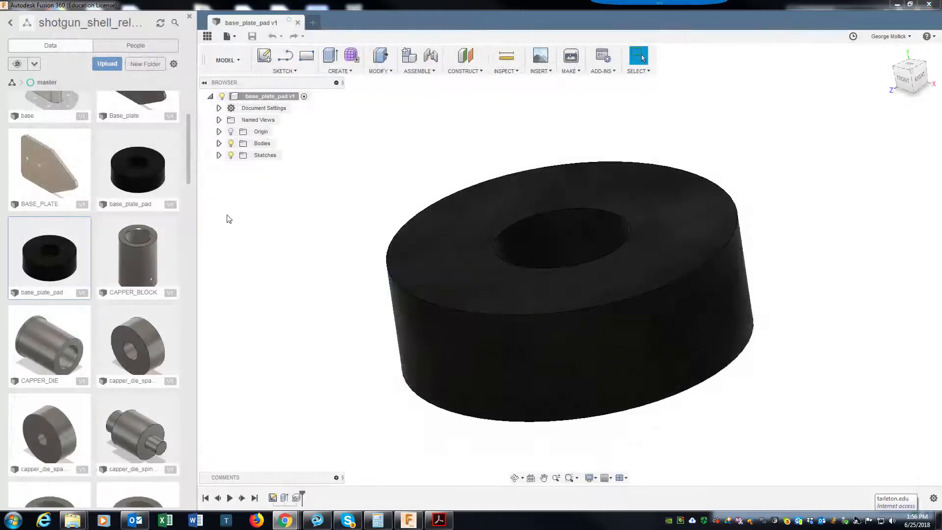
# Upload measure_pin.stp from parts_shotgun_reloader to the master folder of shotgun_shell_reloader_project
pyautogui.click(106, 63)
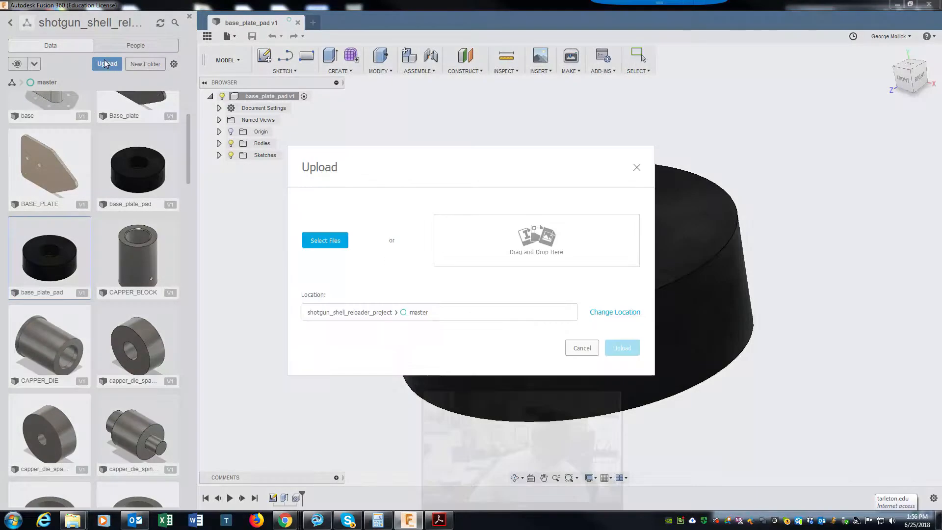
pyautogui.click(321, 240)
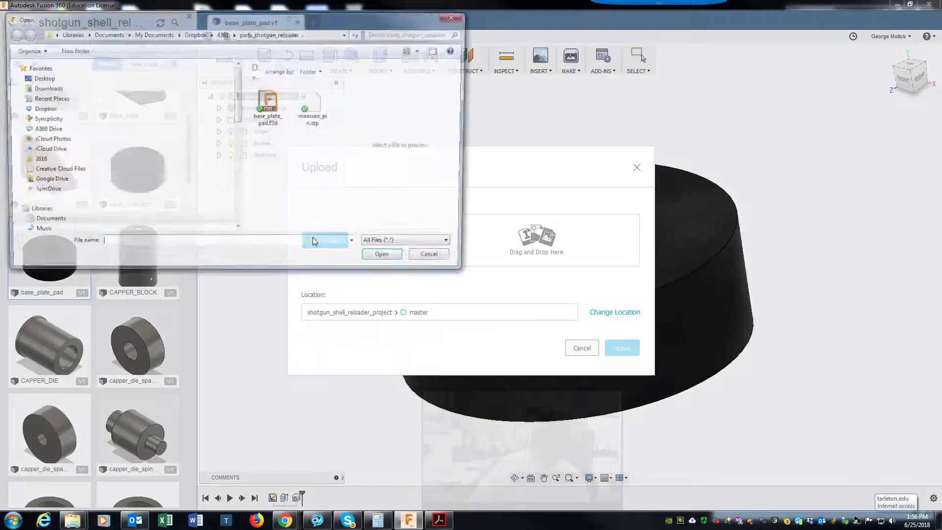
pyautogui.click(314, 104)
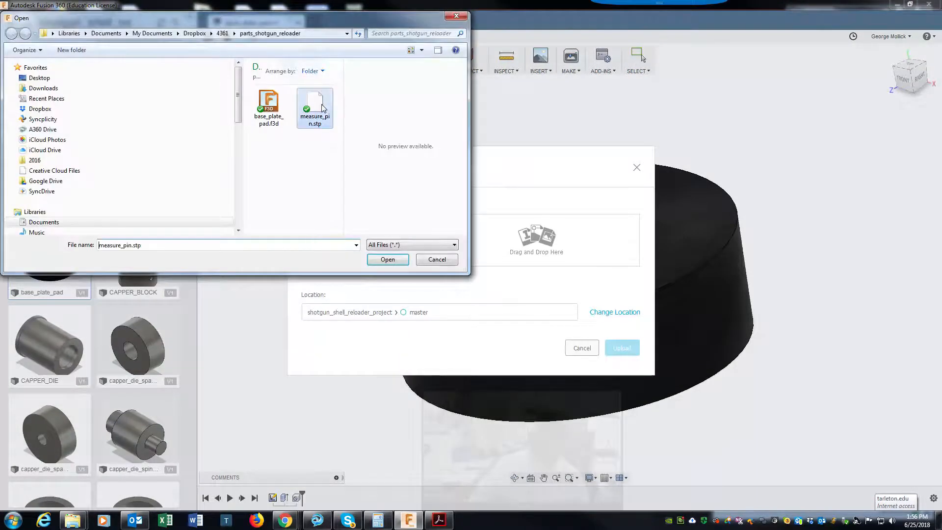
pyautogui.click(380, 263)
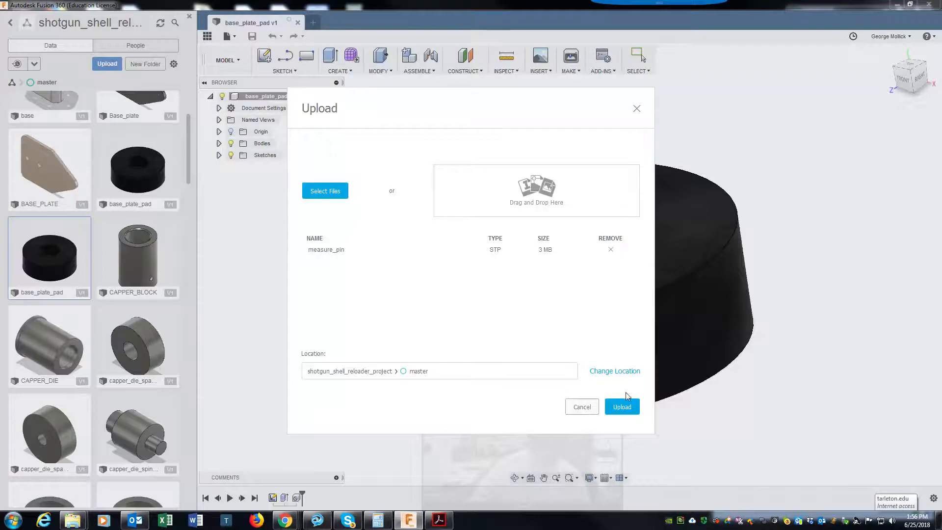
pyautogui.click(622, 407)
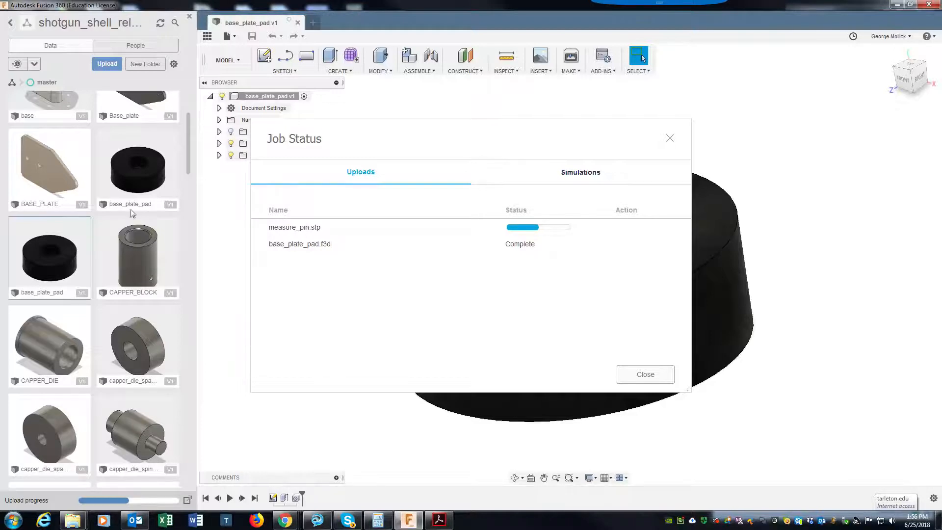
# Find the newly uploaded measure_pin in the master folder, open it, dismiss the Job Status and inspect the part from other angles
pyautogui.moveTo(190, 172); pyautogui.dragTo(219, 351)
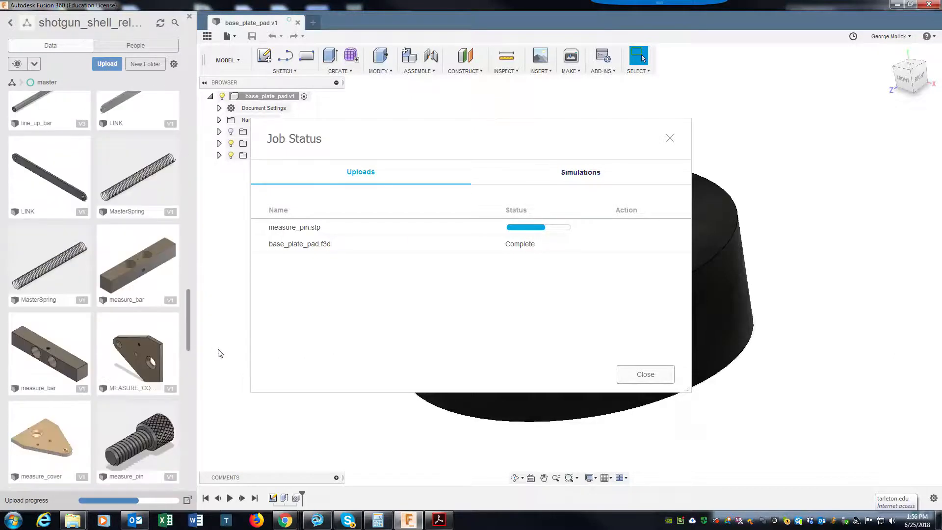
pyautogui.moveTo(220, 353); pyautogui.dragTo(205, 395)
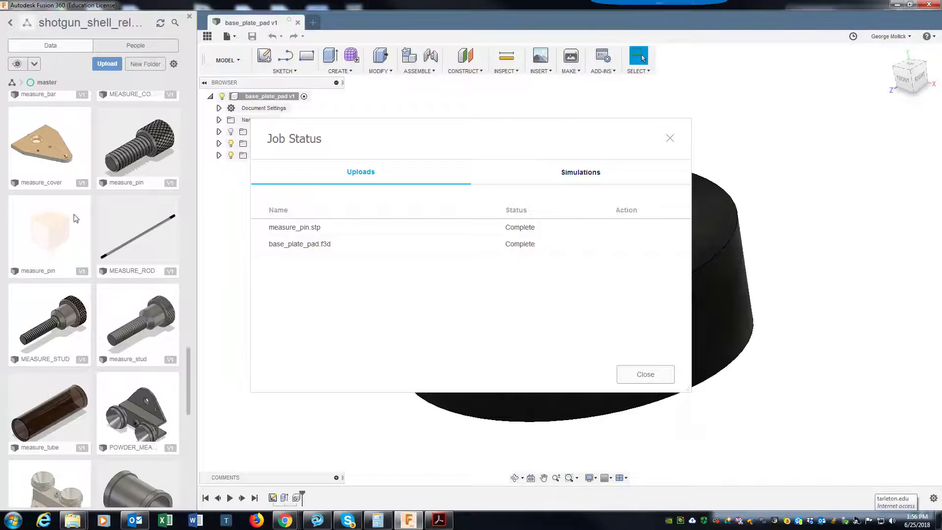
pyautogui.doubleClick(55, 232)
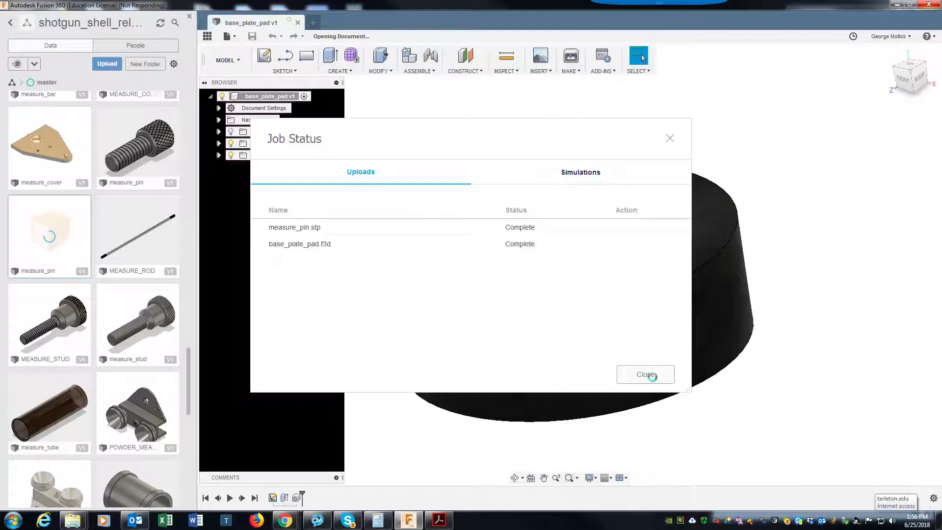
pyautogui.click(644, 374)
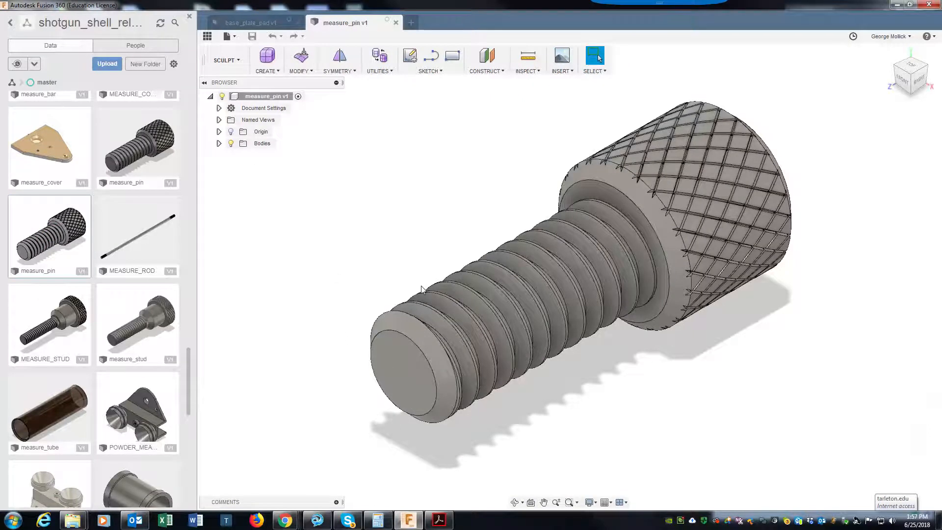
pyautogui.keyDown('shift'); pyautogui.moveTo(421, 251); pyautogui.dragTo(440, 328, button='middle'); pyautogui.keyUp('shift')
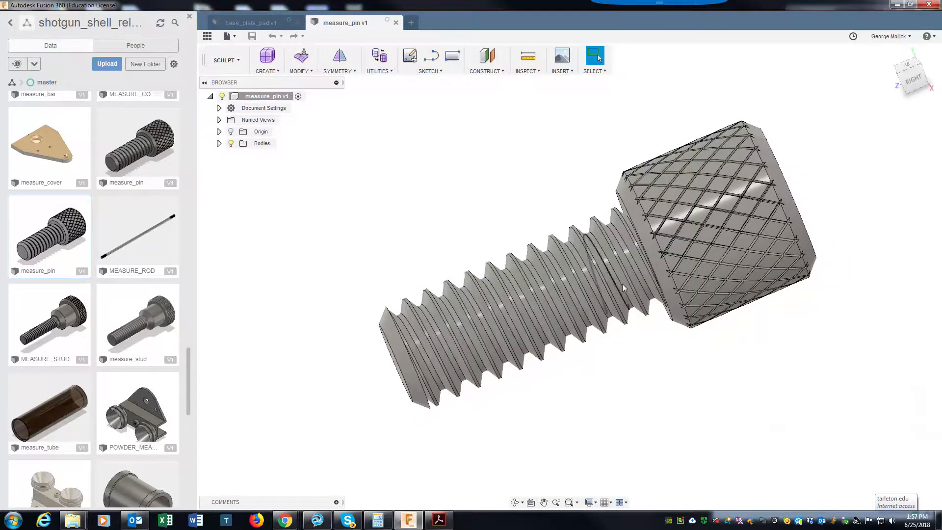
pyautogui.keyDown('shift'); pyautogui.moveTo(721, 221); pyautogui.dragTo(705, 258, button='middle'); pyautogui.keyUp('shift')
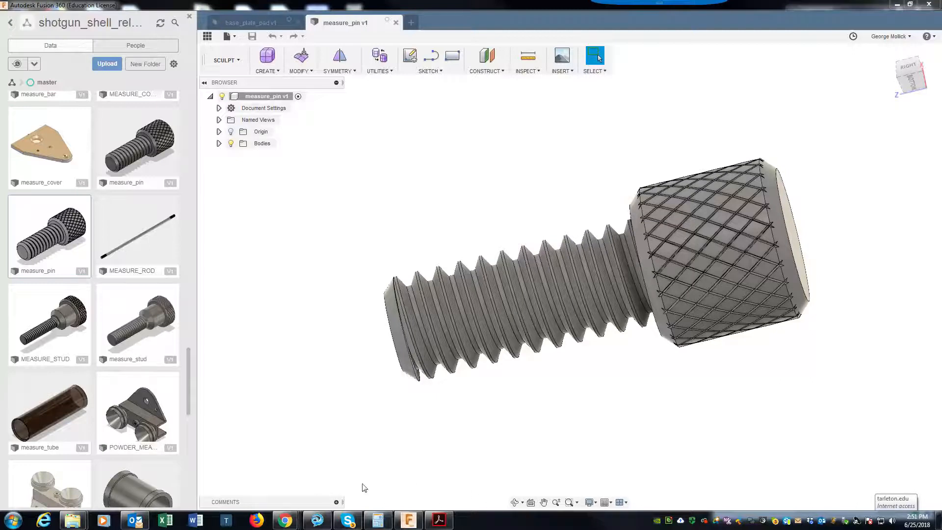
# Expand measure_pin's bodies, select Body1, compare the Model and Sculpt workspaces for it, and close the part
pyautogui.click(219, 144)
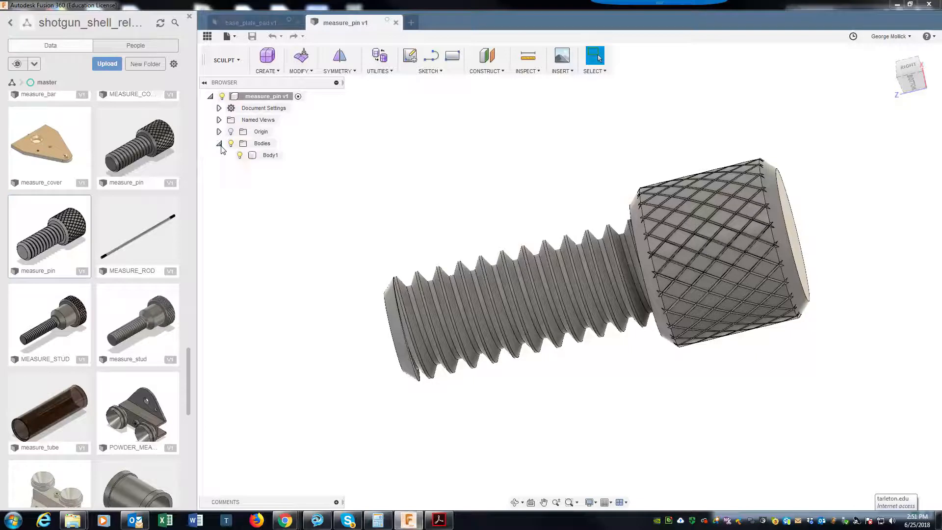
pyautogui.click(257, 159)
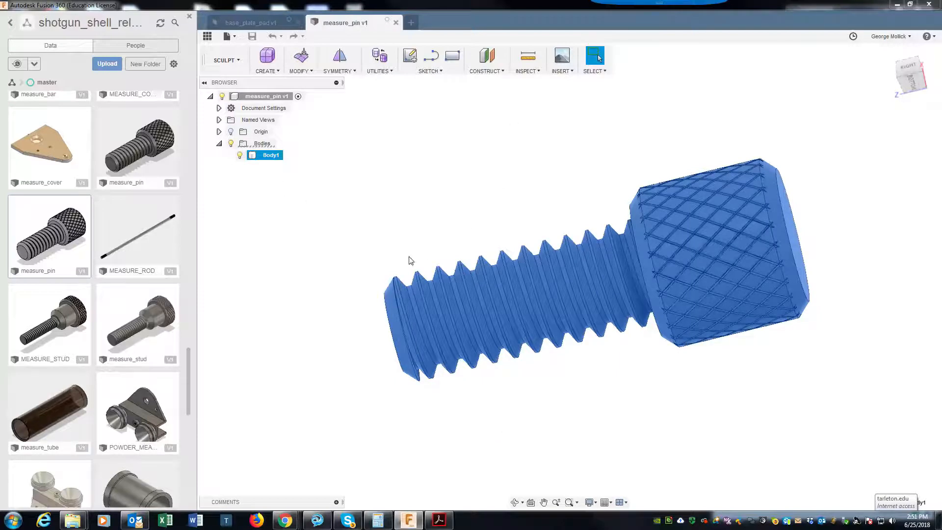
pyautogui.click(232, 66)
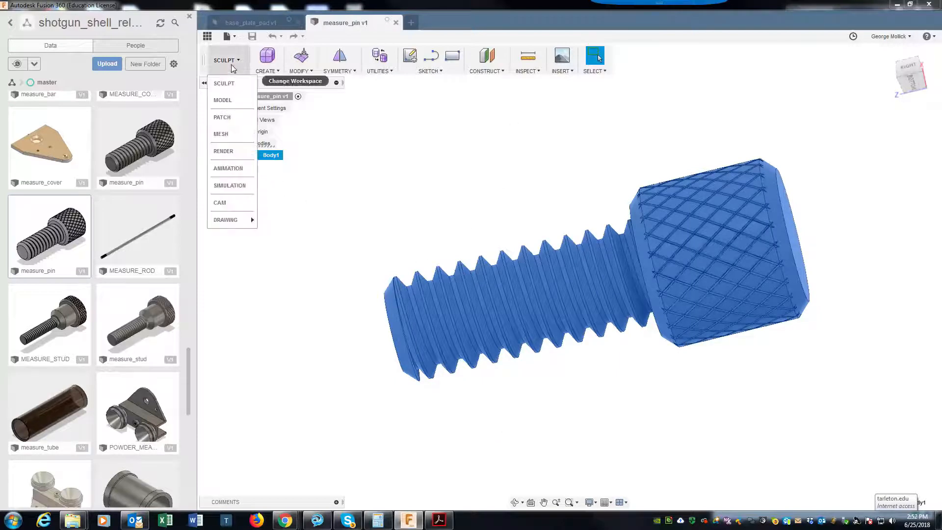
pyautogui.click(223, 100)
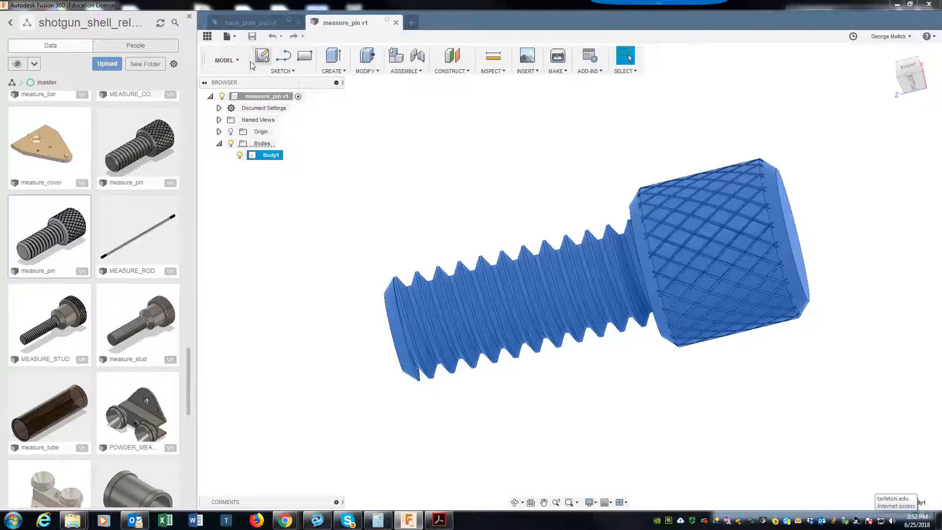
pyautogui.click(224, 61)
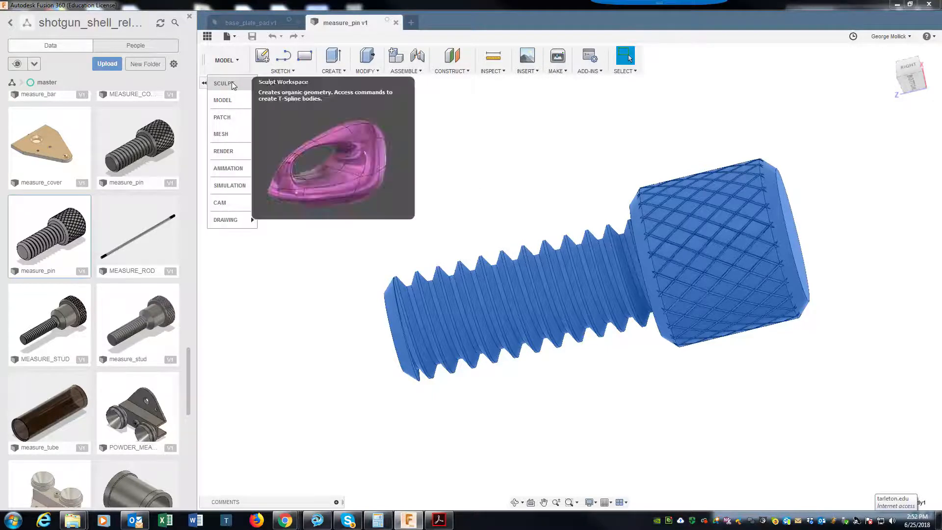
pyautogui.click(231, 83)
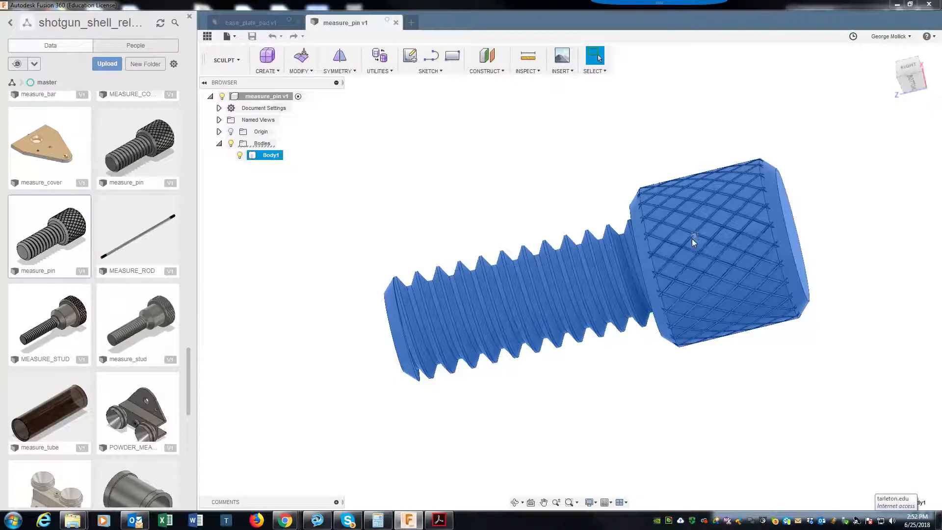
pyautogui.click(242, 60)
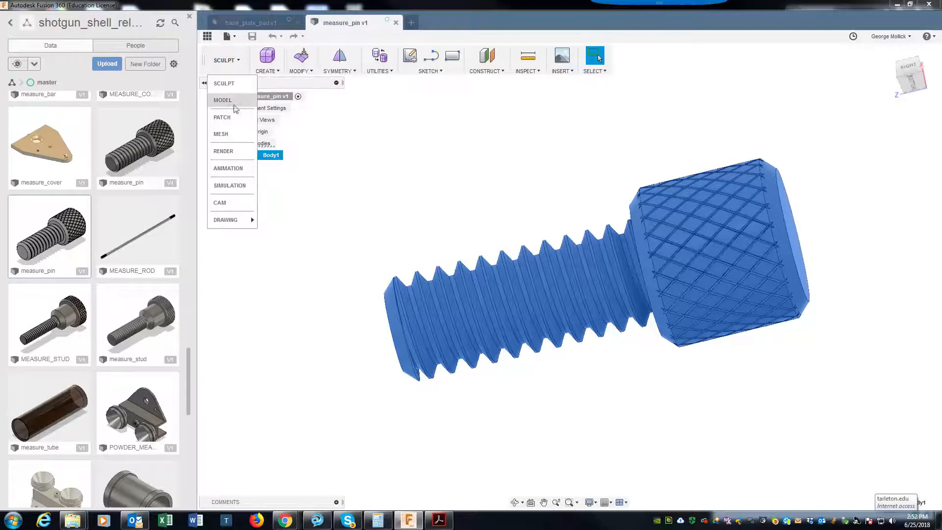
pyautogui.click(223, 100)
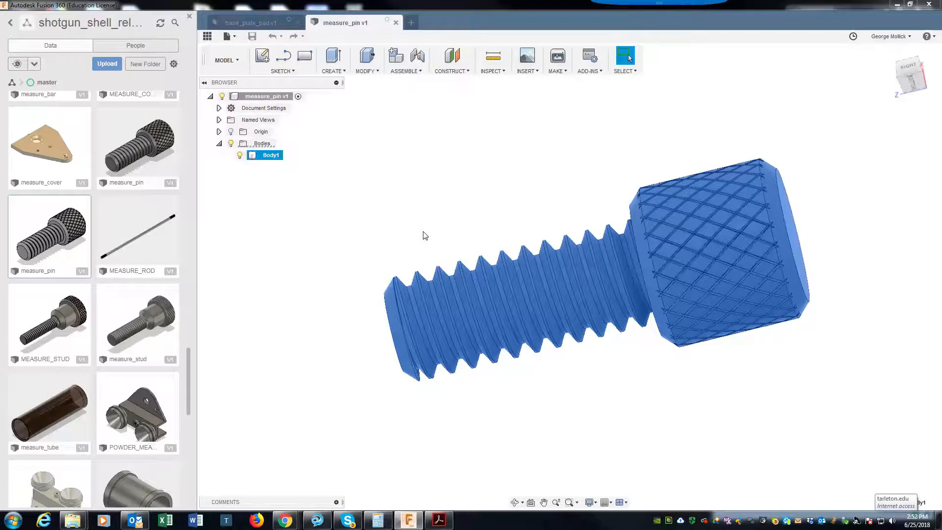
pyautogui.click(396, 23)
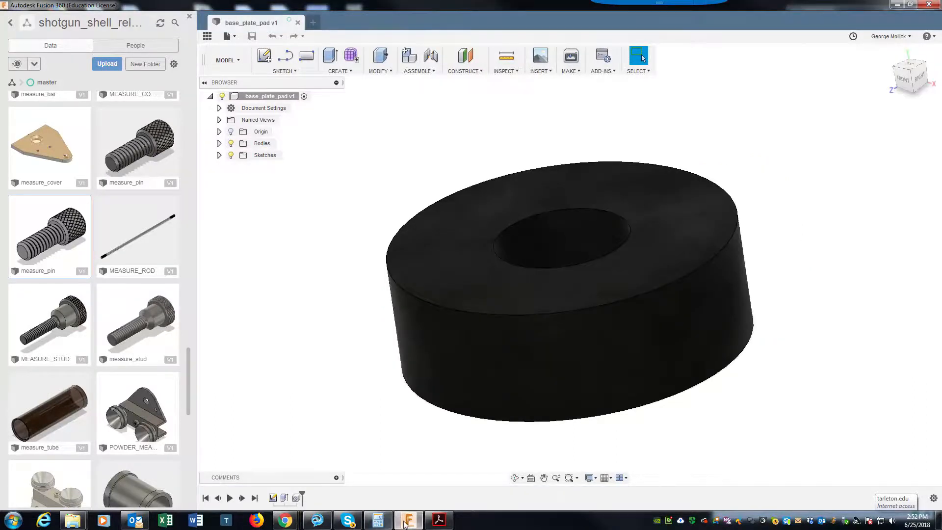
# Switch to Chrome, open the MEASURE_TUBE part link from the parts table and move the browser window so the whole page shows
pyautogui.click(403, 524)
pyautogui.click(406, 525)
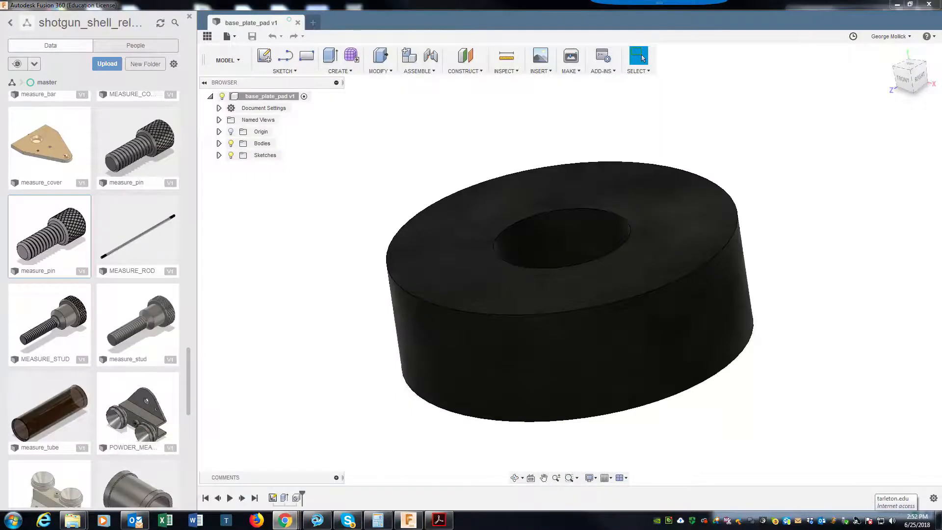
pyautogui.moveTo(941, 115); pyautogui.dragTo(235, 54)
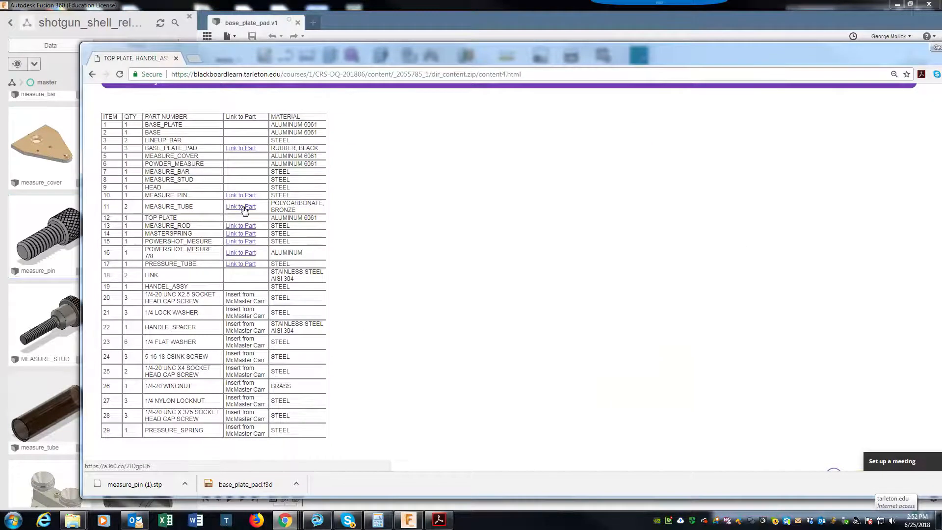
pyautogui.click(248, 209)
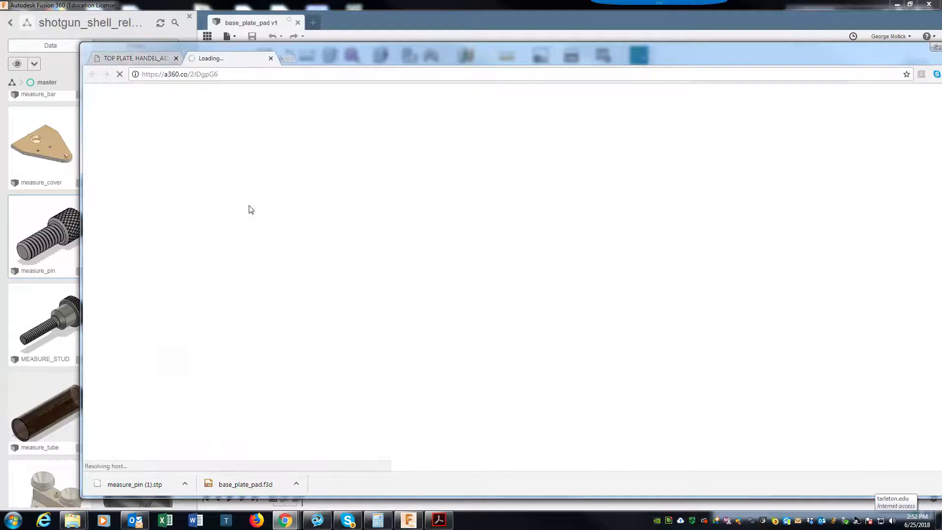
pyautogui.moveTo(373, 55); pyautogui.dragTo(300, 9)
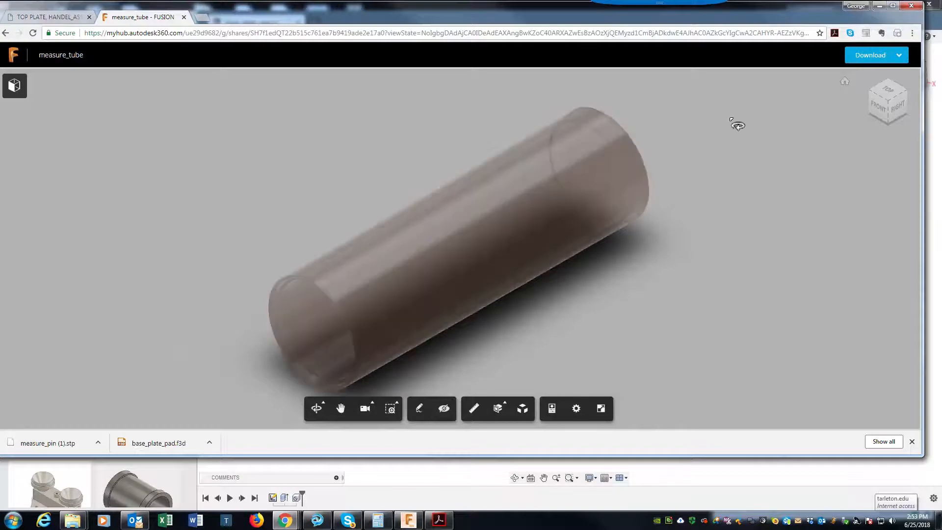
# Export measure_tube in Inventor 2016 format, have the download link sent to the instructor's e-mail address, and acknowledge the export notice
pyautogui.click(872, 56)
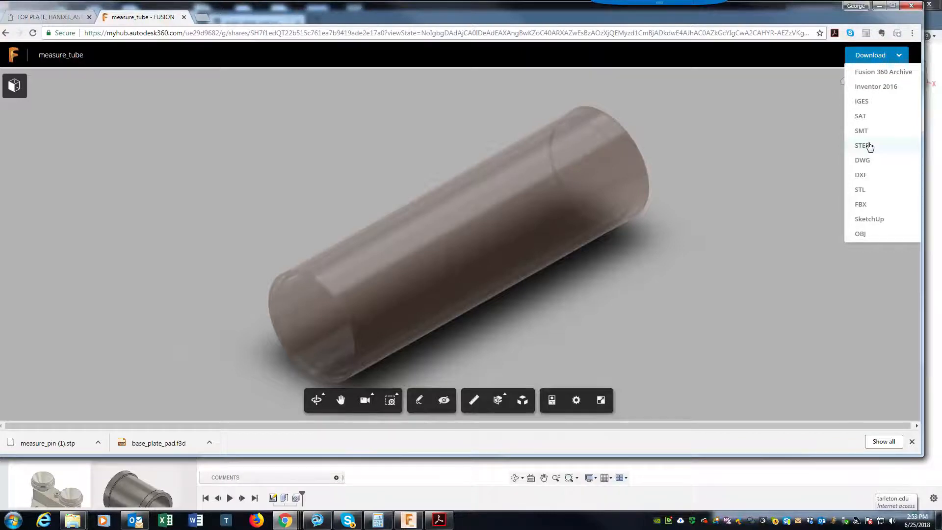
pyautogui.click(890, 91)
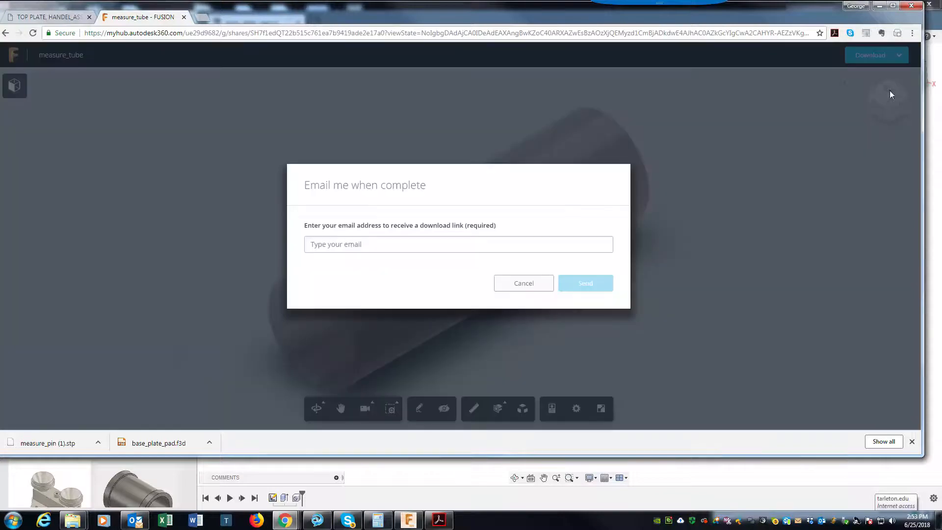
pyautogui.click(467, 244)
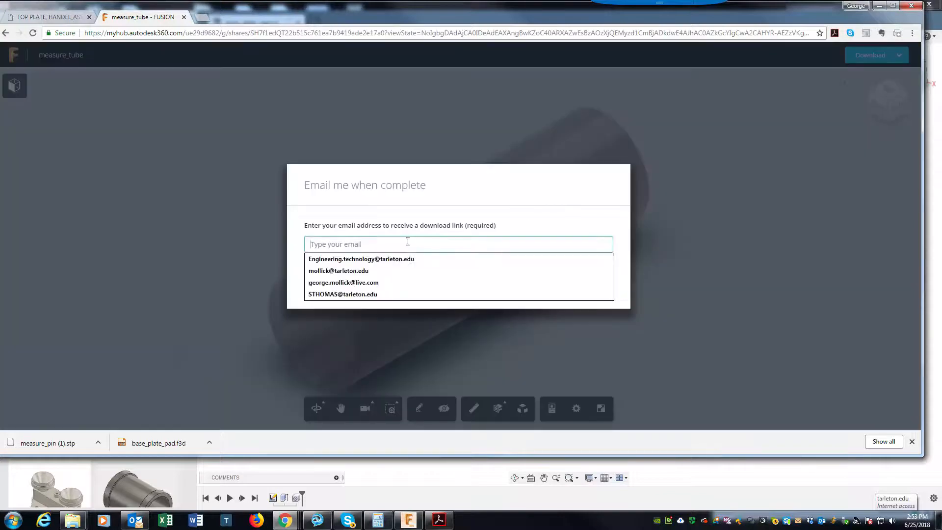
pyautogui.click(371, 276)
pyautogui.click(589, 284)
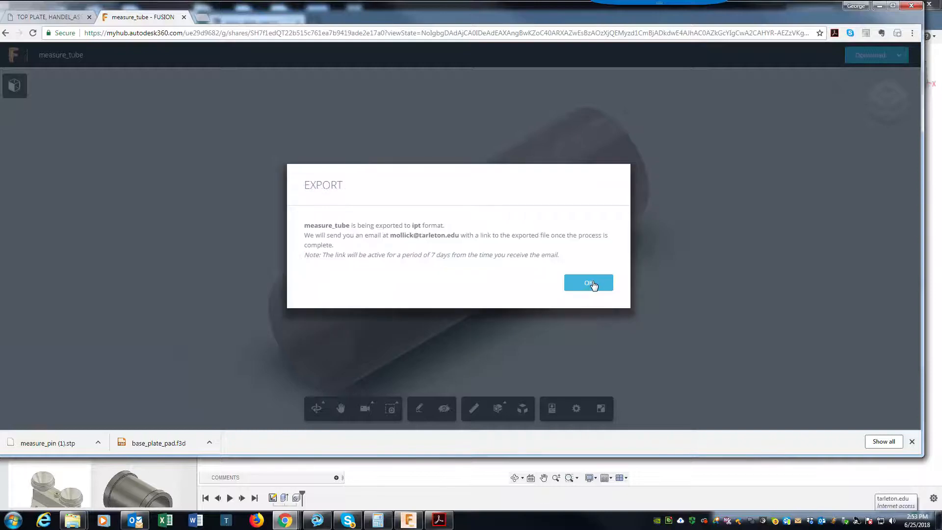
pyautogui.click(590, 284)
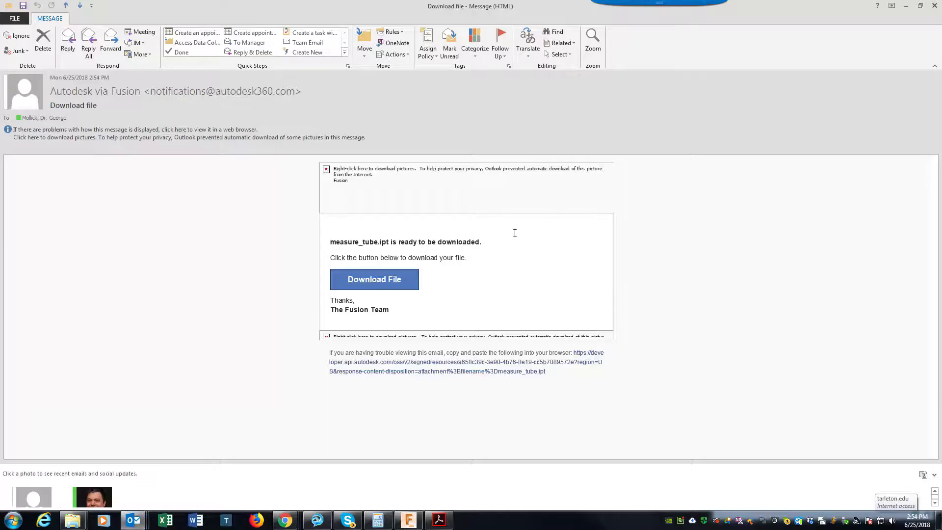
# Load the pictures in Outlook's "Download file" message, download measure_tube.ipt and show the downloaded file in its folder
pyautogui.rightClick(405, 193)
pyautogui.click(435, 222)
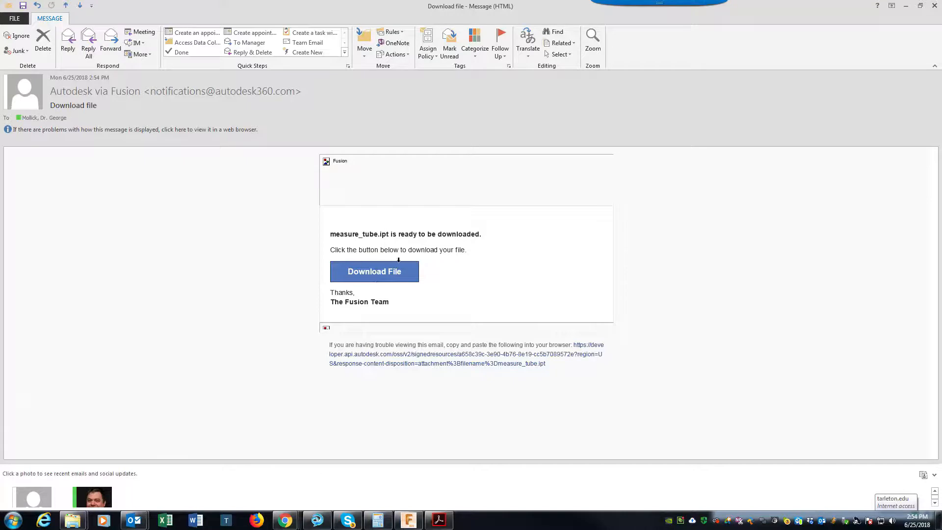
pyautogui.click(366, 274)
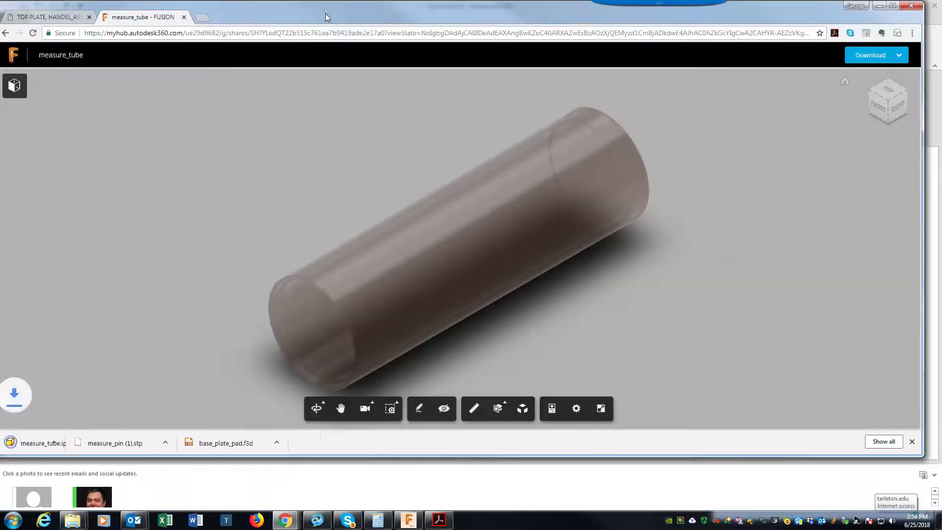
pyautogui.moveTo(334, 17); pyautogui.dragTo(540, 16)
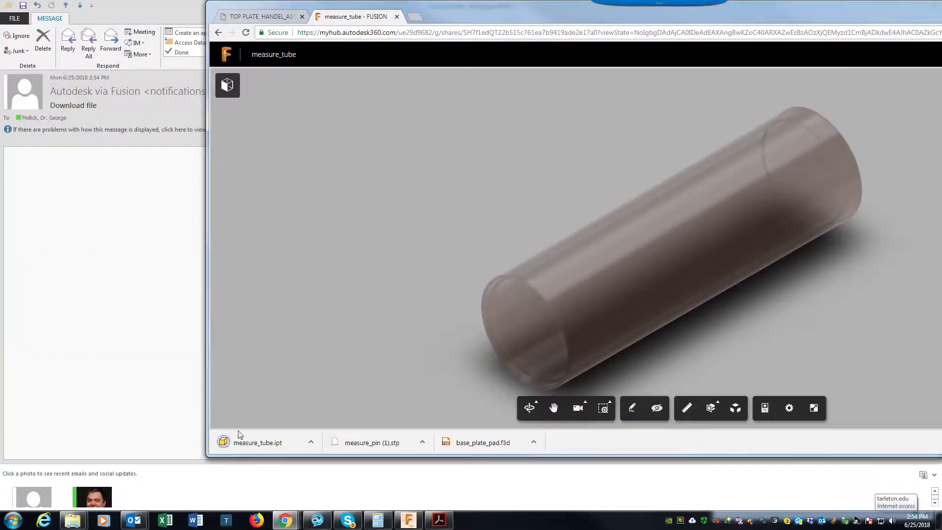
pyautogui.rightClick(267, 440)
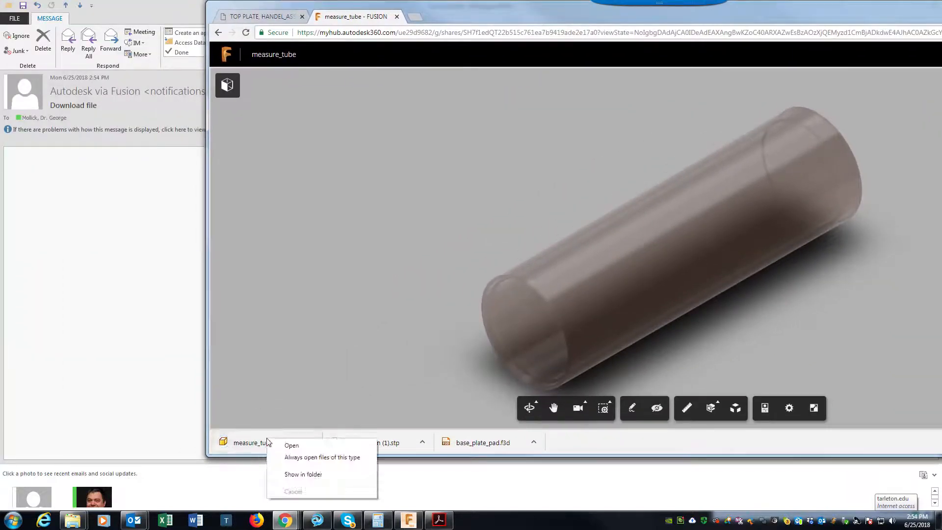
pyautogui.click(310, 475)
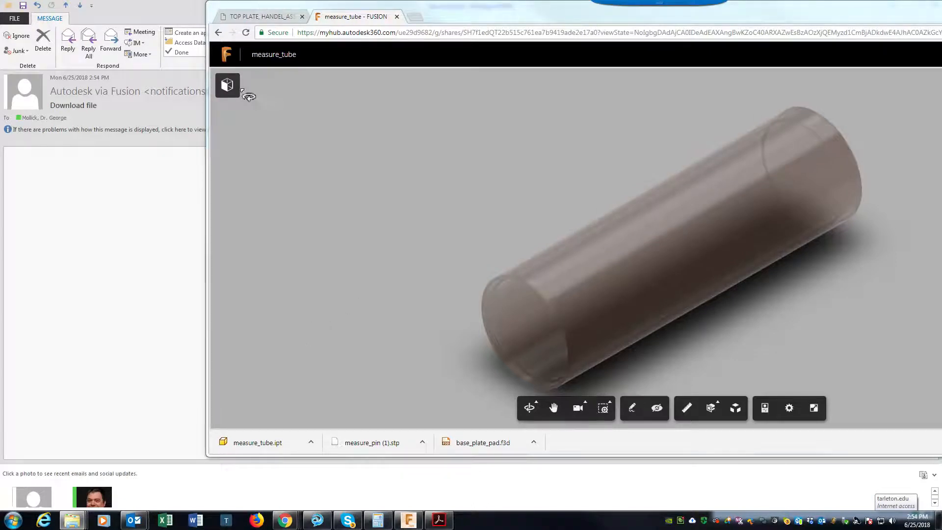
# Paste measure_tube.ipt into the parts_shotgun_reloader folder under Dropbox's 4361 folder
pyautogui.moveTo(539, 18); pyautogui.dragTo(342, 23)
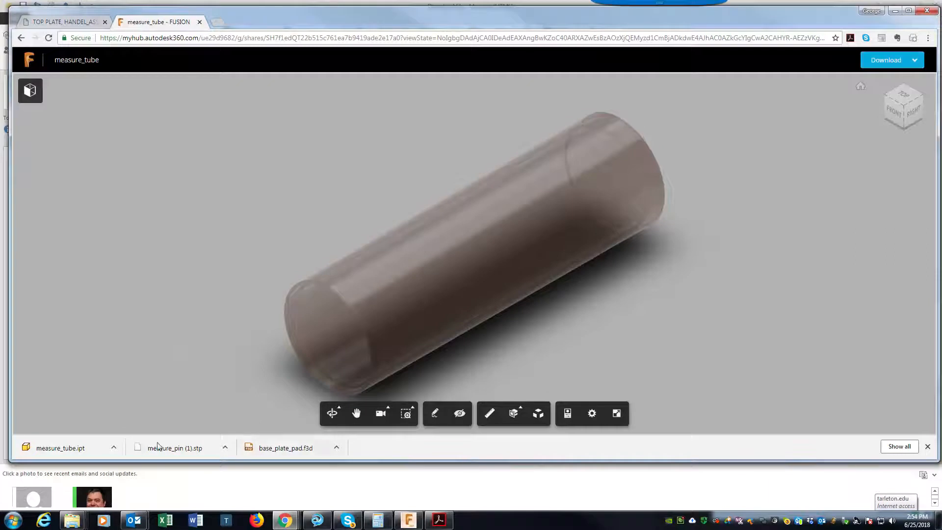
pyautogui.moveTo(71, 520)
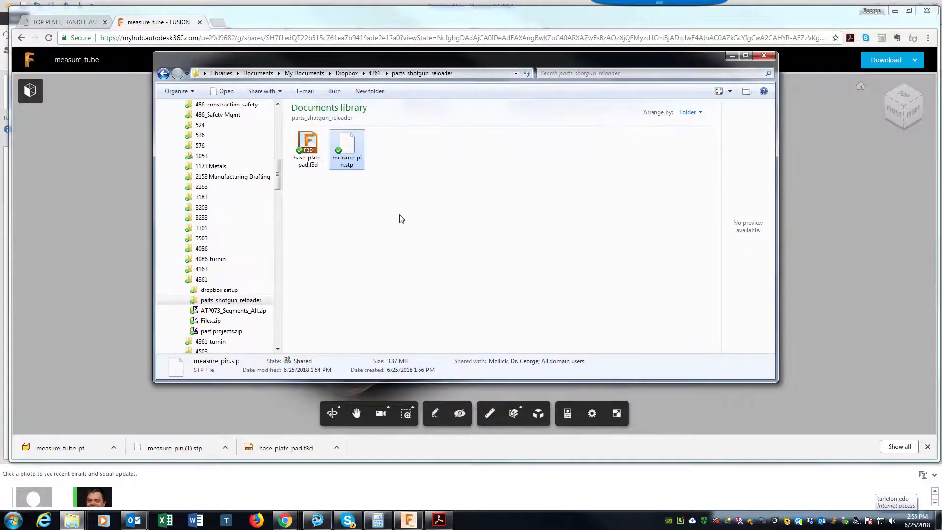
pyautogui.rightClick(400, 214)
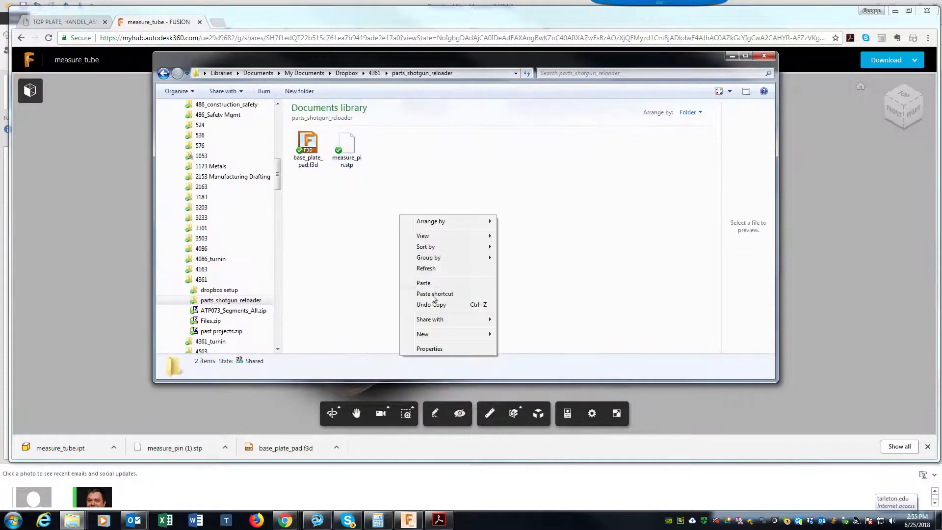
pyautogui.click(428, 283)
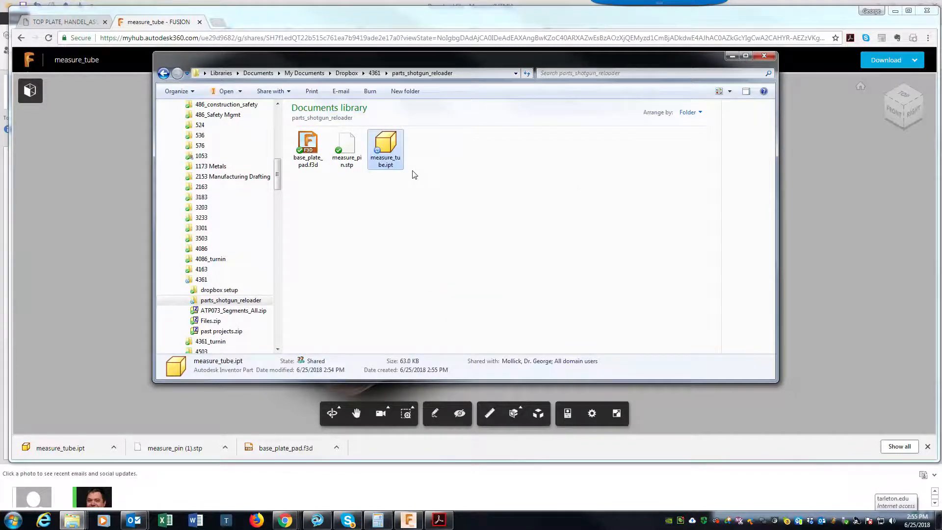
# Move the browser and folder windows out of the way, close the Outlook message and return to Fusion 360
pyautogui.moveTo(274, 24); pyautogui.dragTo(941, 118)
pyautogui.moveTo(450, 60); pyautogui.dragTo(941, 120)
pyautogui.click(934, 8)
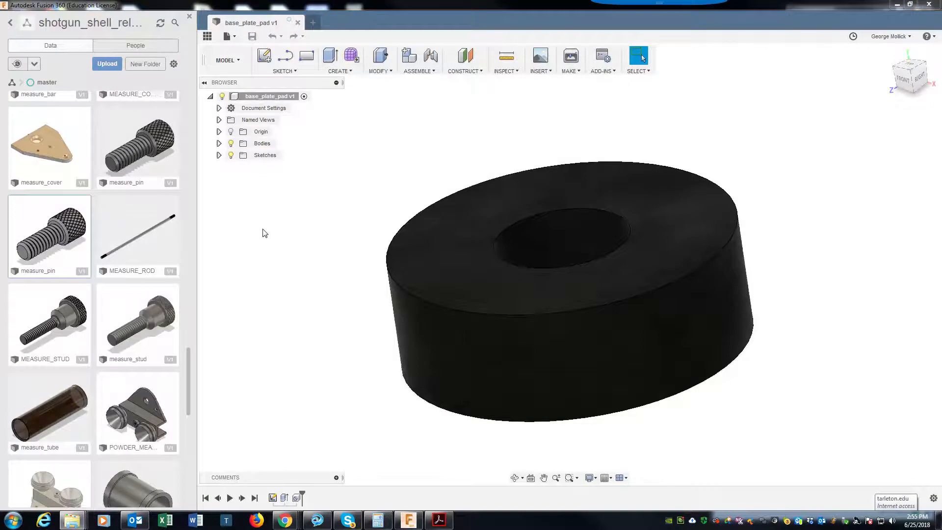
# Upload measure_tube.ipt from parts_shotgun_reloader to the master folder of shotgun_shell_reloader_project
pyautogui.click(109, 65)
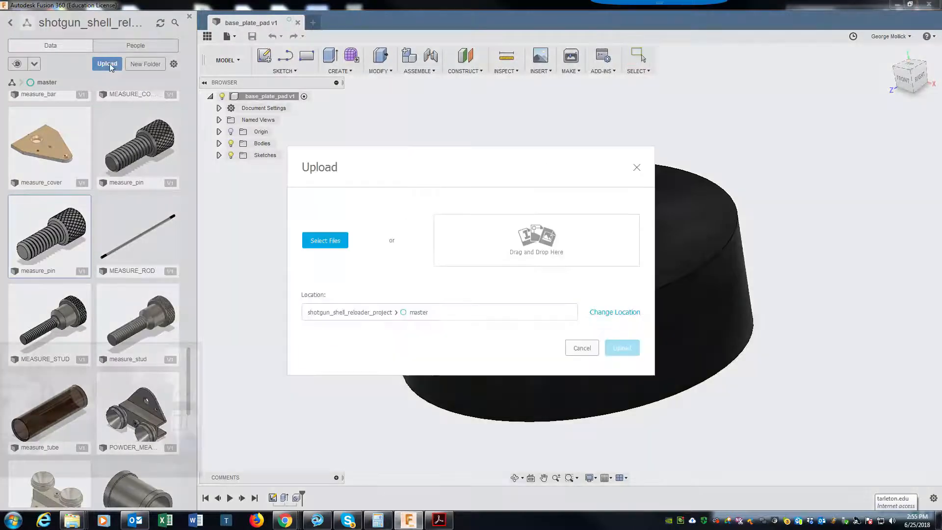
pyautogui.click(351, 239)
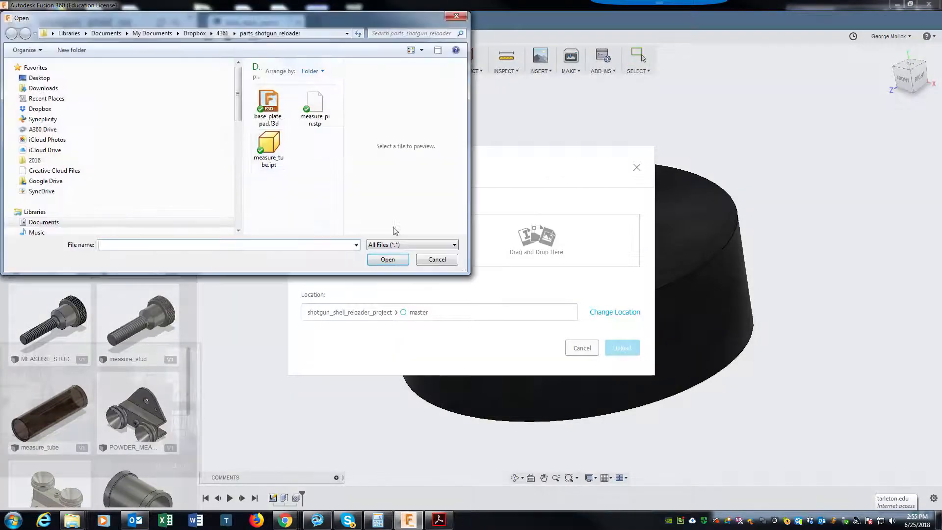
pyautogui.click(269, 145)
pyautogui.click(383, 260)
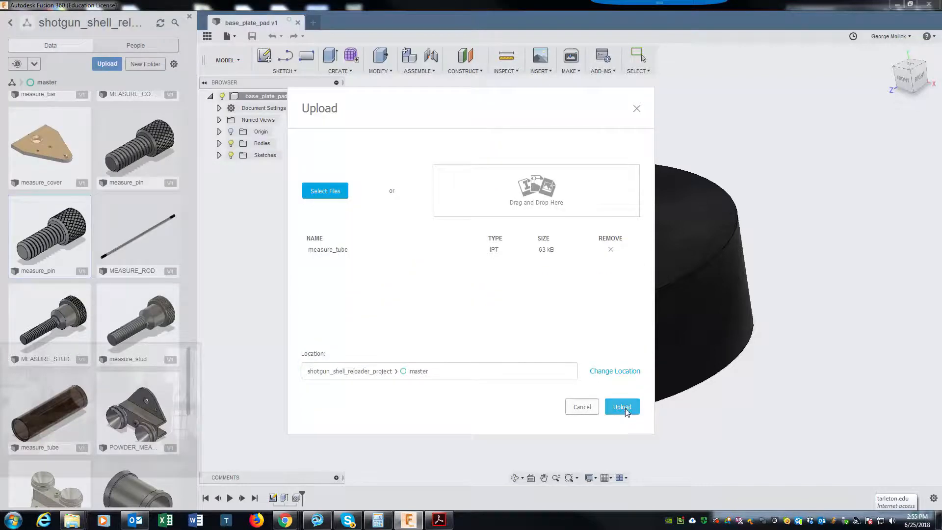
pyautogui.click(622, 407)
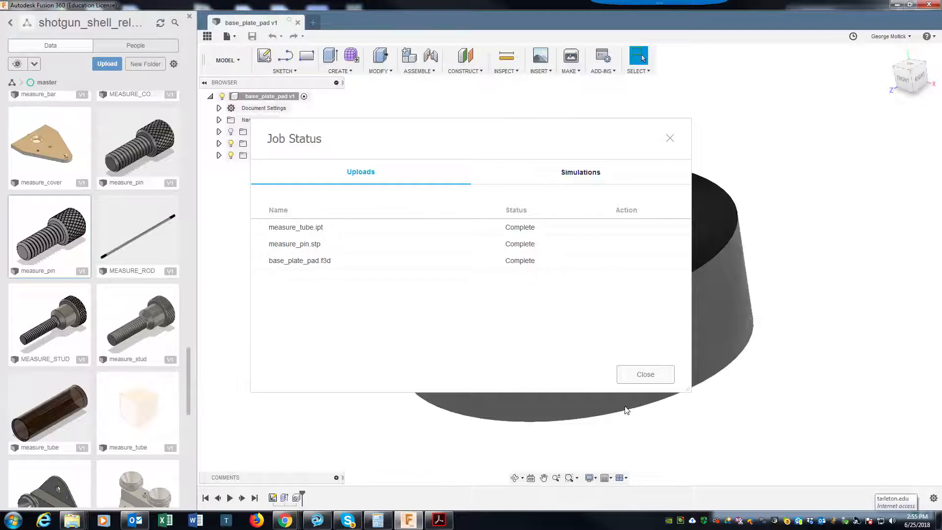
# Close the job status and open the tan measure_tube, the newly uploaded one, from the master folder
pyautogui.click(189, 205)
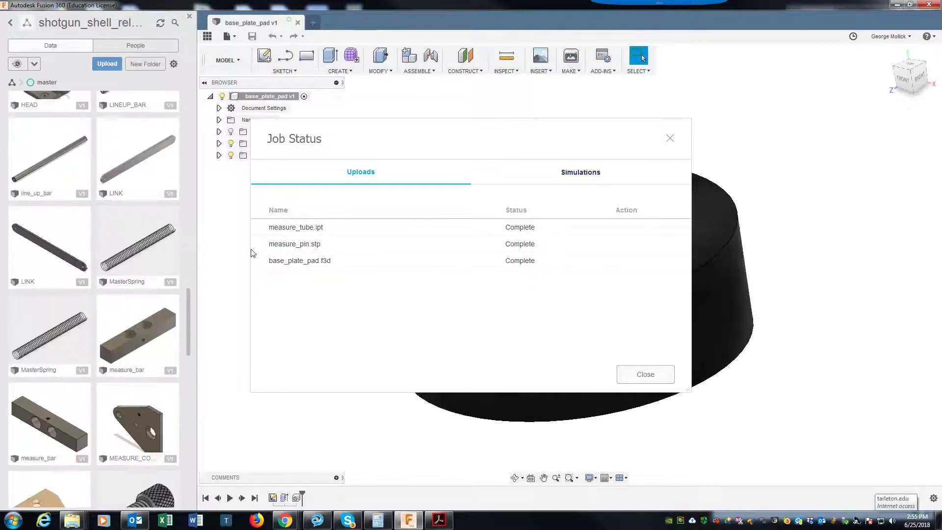
pyautogui.click(631, 378)
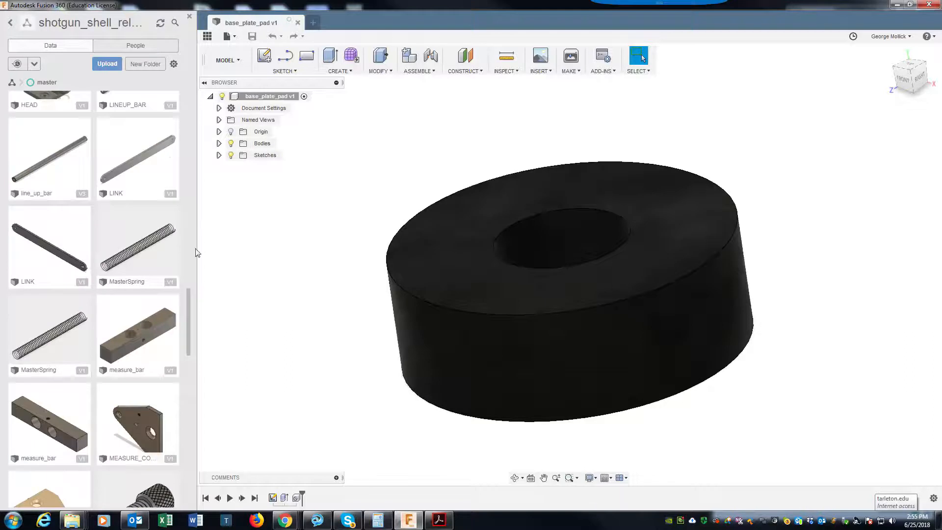
pyautogui.moveTo(189, 293); pyautogui.dragTo(189, 445)
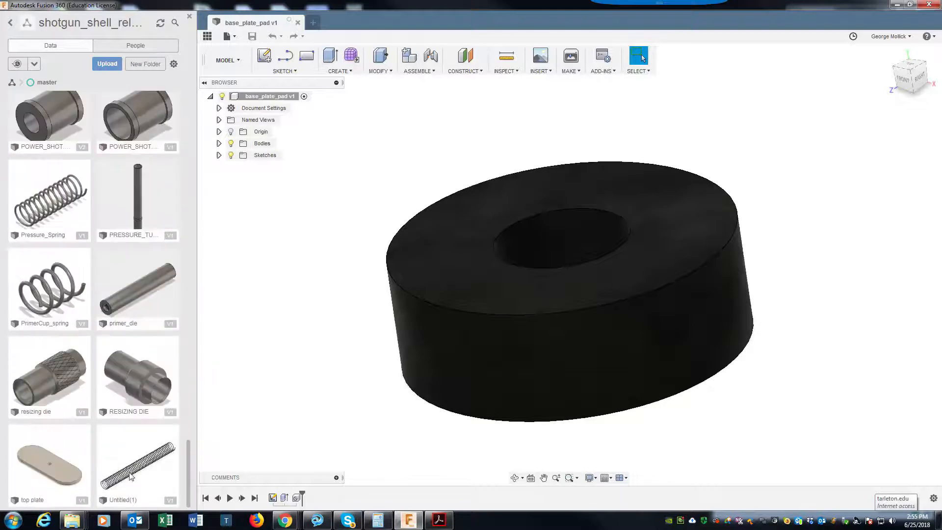
pyautogui.moveTo(189, 473); pyautogui.dragTo(202, 395)
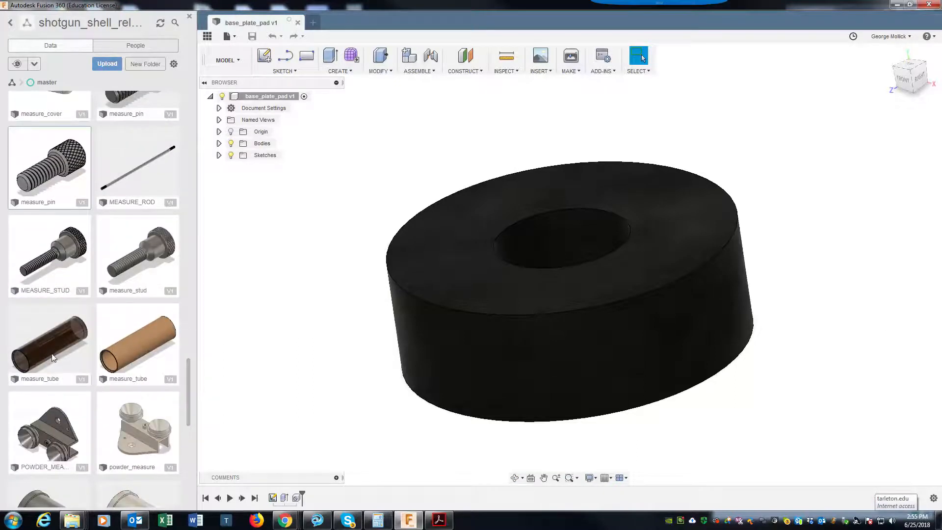
pyautogui.click(142, 368)
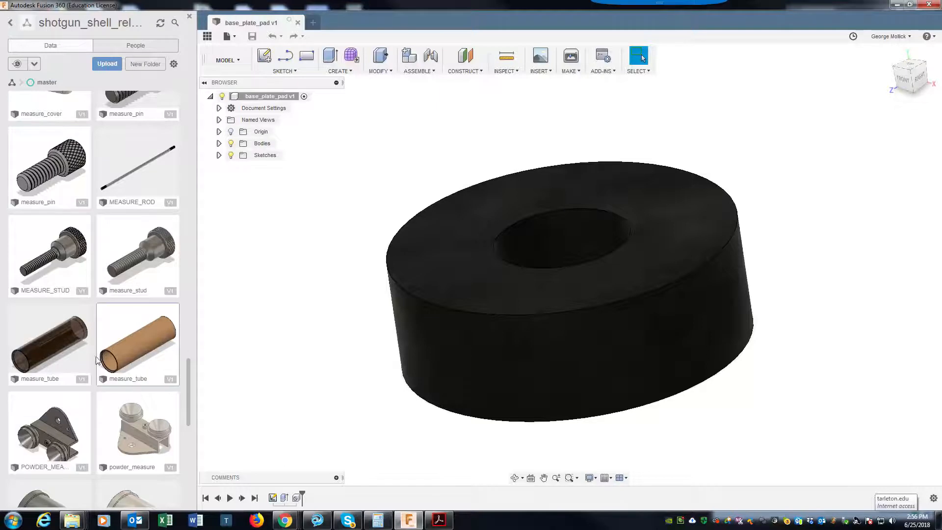
pyautogui.doubleClick(142, 357)
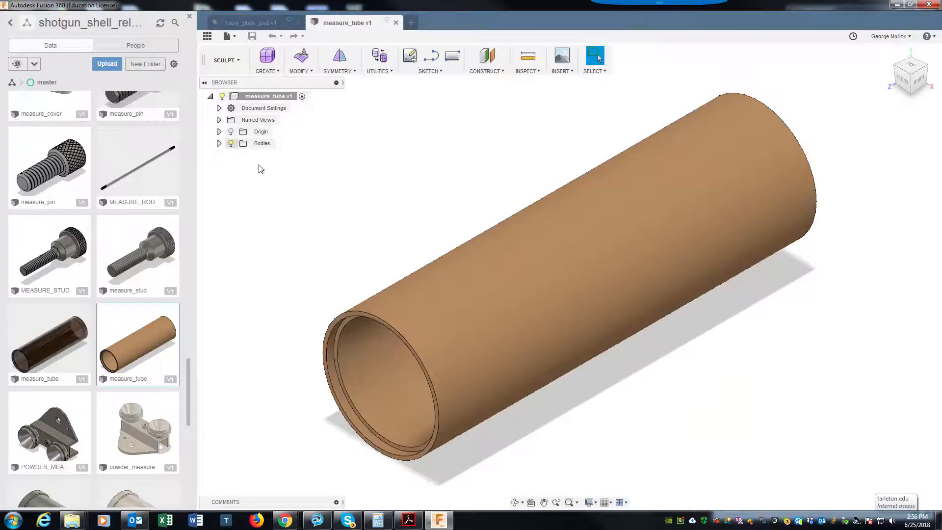
# Examine the document units, origin geometry and bodies of measure_tube, hiding and reshowing its bodies
pyautogui.click(218, 144)
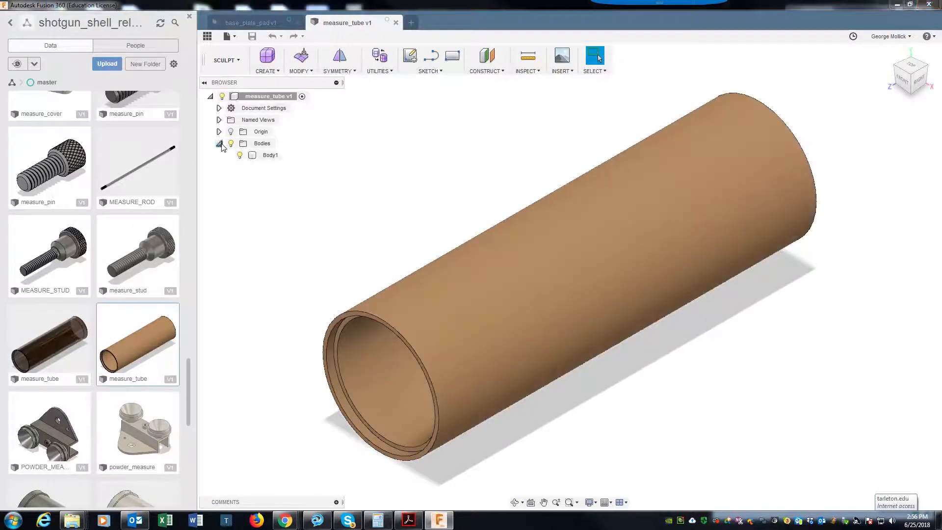
pyautogui.click(219, 131)
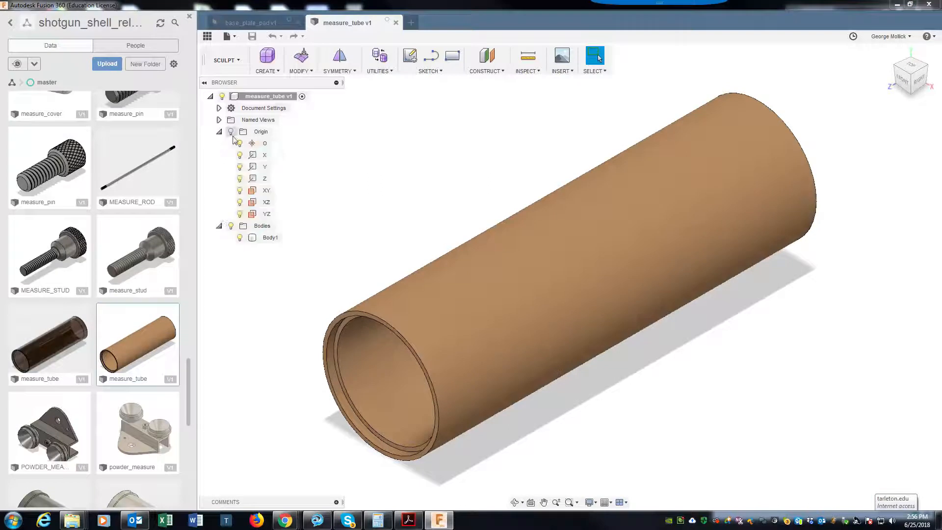
pyautogui.click(219, 131)
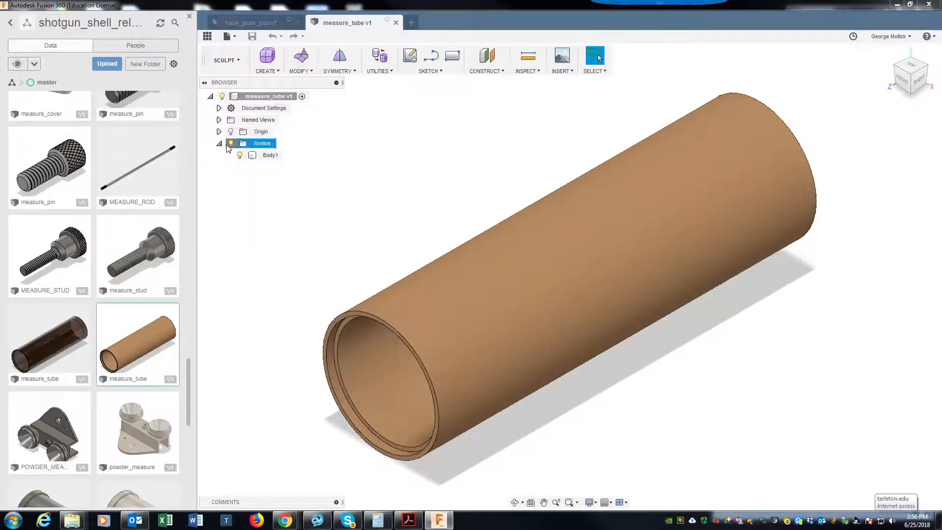
pyautogui.click(231, 143)
pyautogui.doubleClick(145, 332)
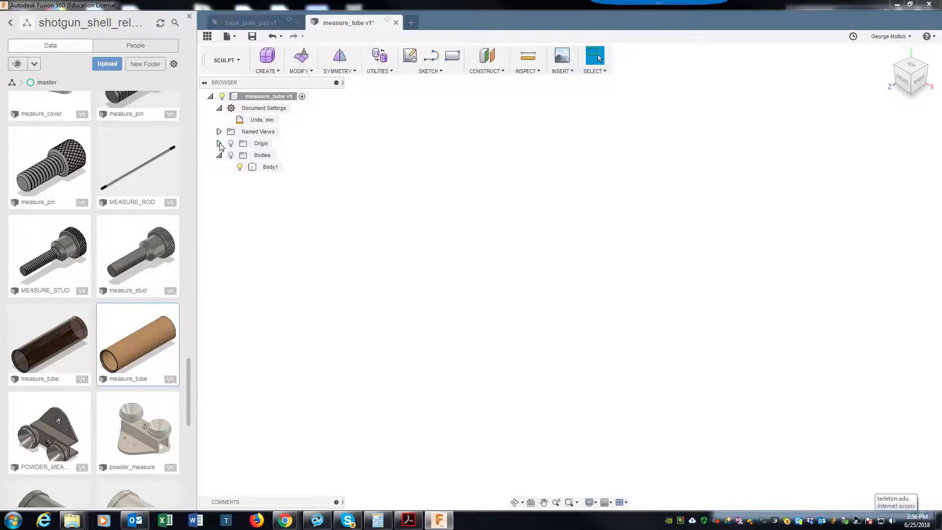
pyautogui.click(219, 143)
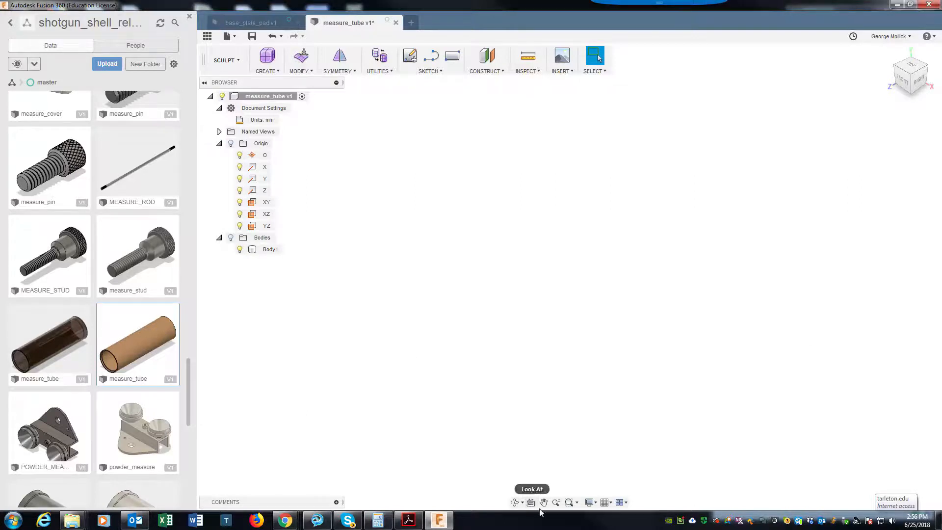
pyautogui.click(577, 502)
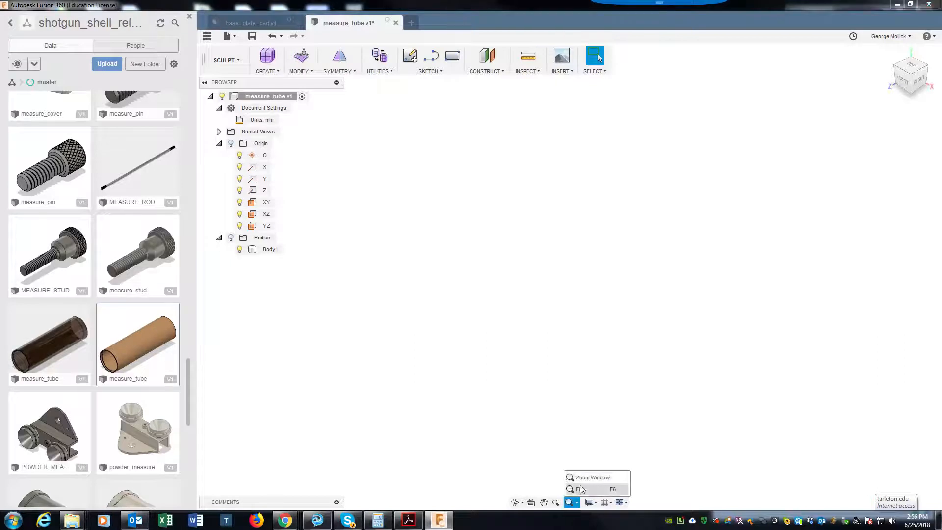
pyautogui.click(581, 489)
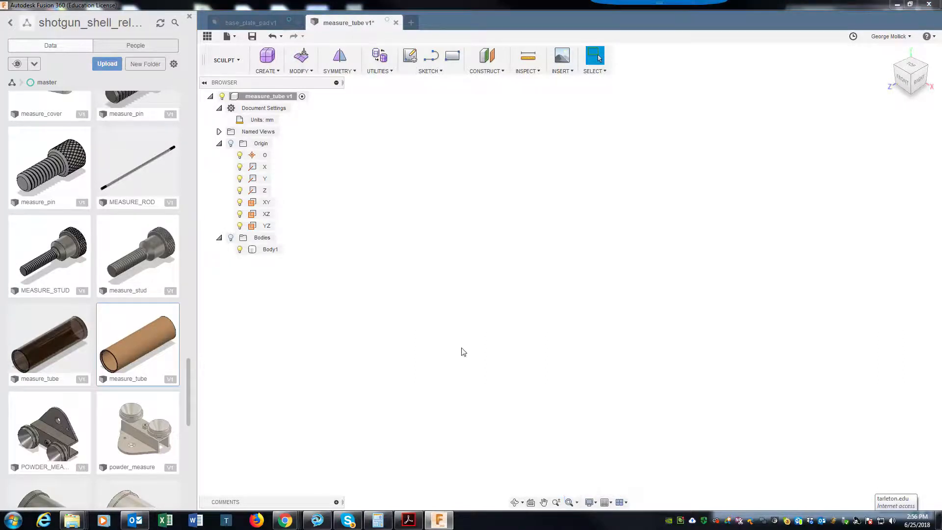
pyautogui.click(231, 238)
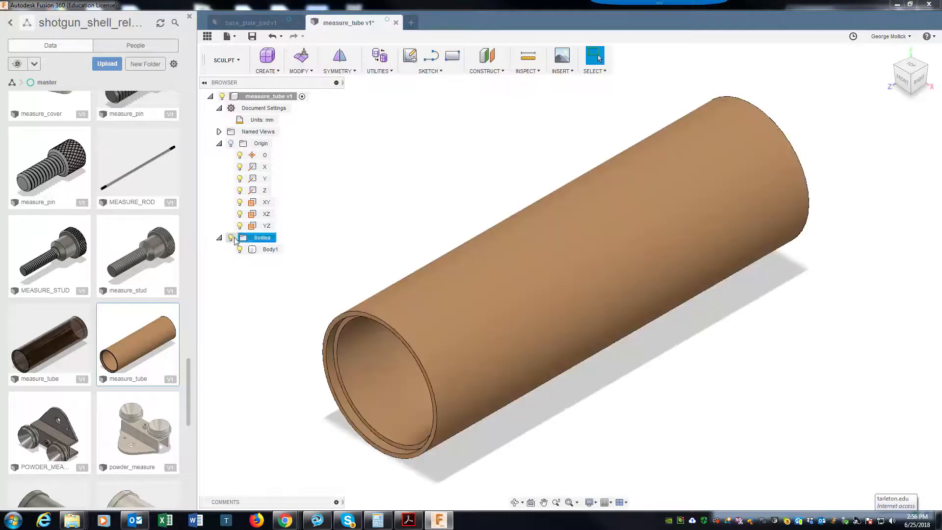
# Inspect the measure_tube body from another angle and switch the design from the Sculpt to the Model workspace
pyautogui.click(568, 304)
pyautogui.scroll(3, 538, 322)
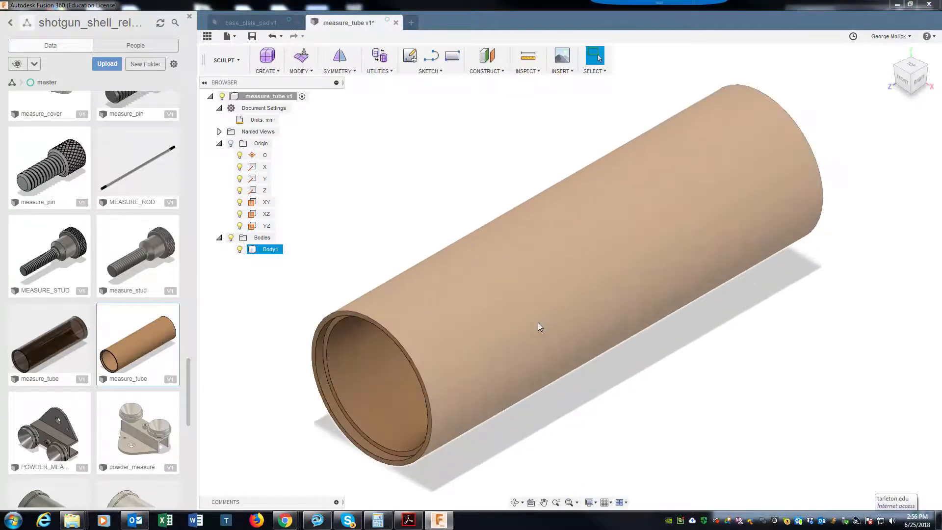
pyautogui.click(311, 165)
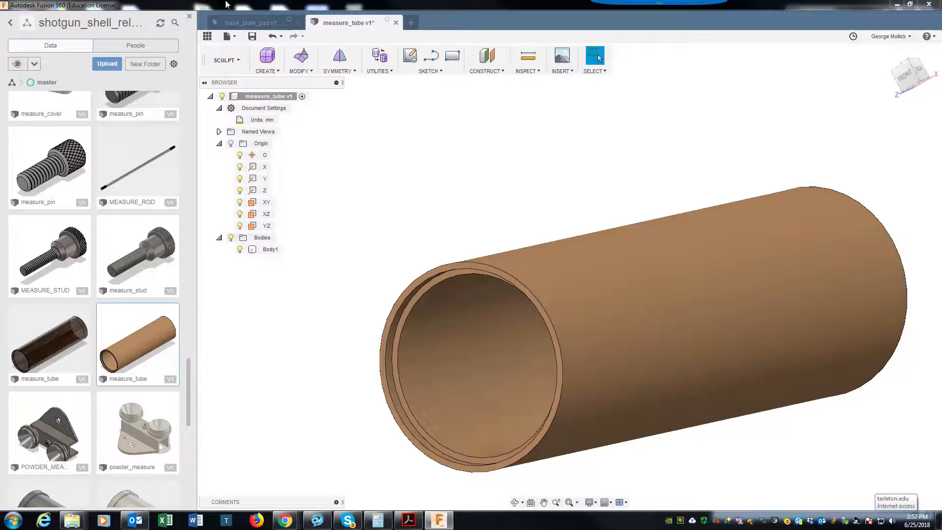
pyautogui.click(226, 60)
pyautogui.click(236, 100)
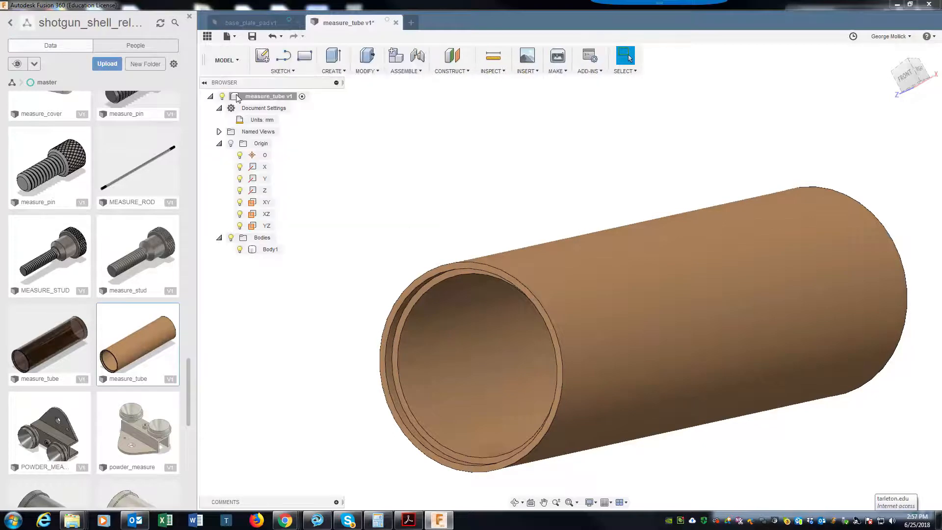
pyautogui.click(204, 84)
pyautogui.click(204, 84)
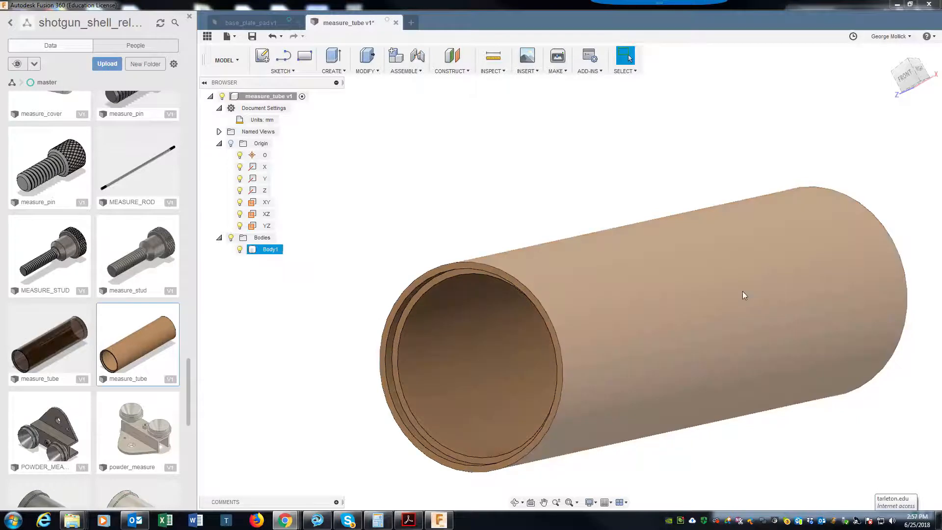
# Check the linked parts table in the web browser, then close measure_tube with its changes saved and close base_plate_pad
pyautogui.moveTo(941, 98); pyautogui.dragTo(310, 18)
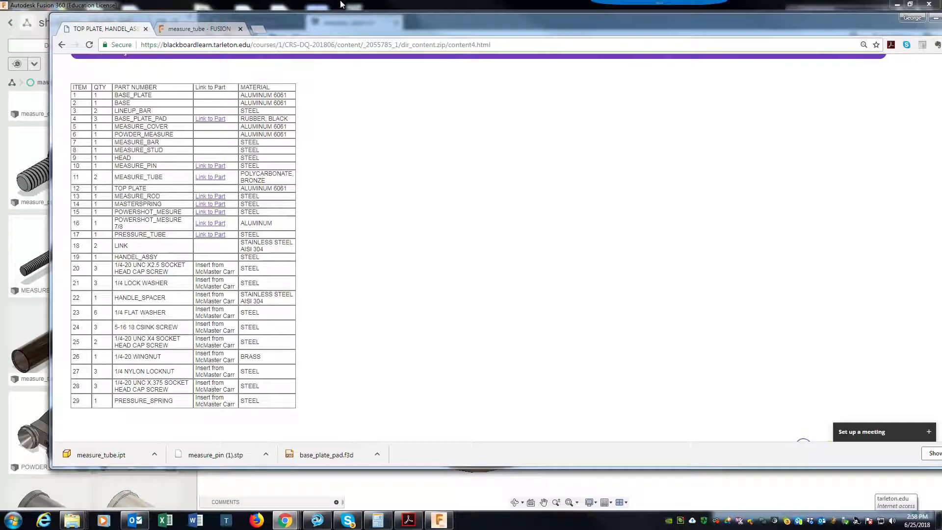
pyautogui.moveTo(355, 23); pyautogui.dragTo(941, 99)
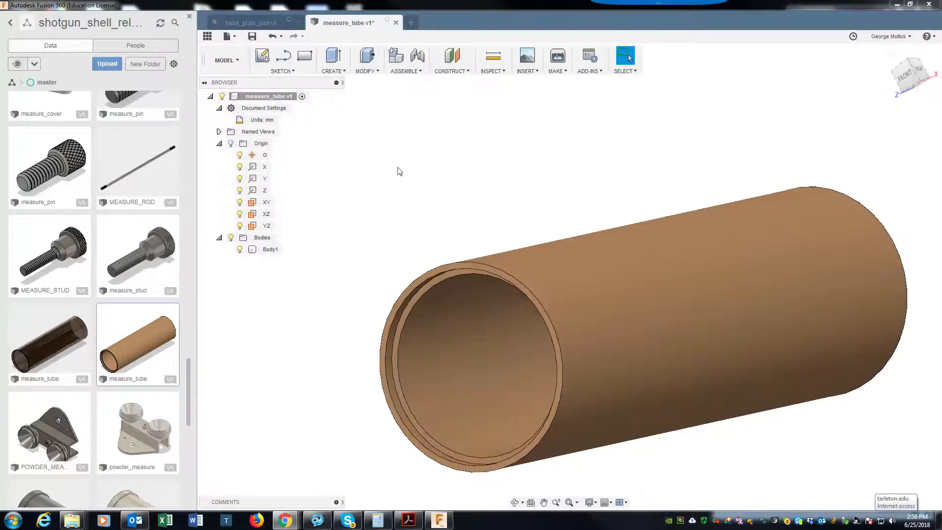
pyautogui.click(396, 23)
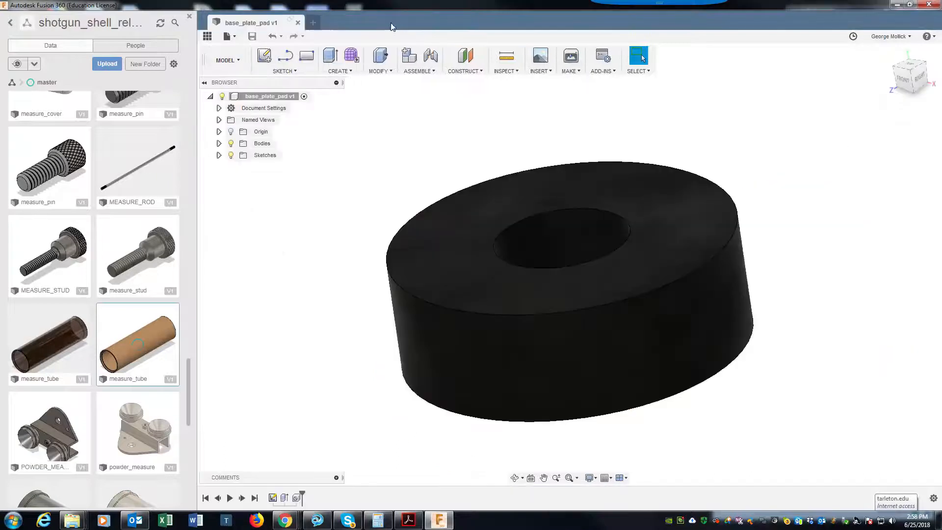
pyautogui.click(298, 22)
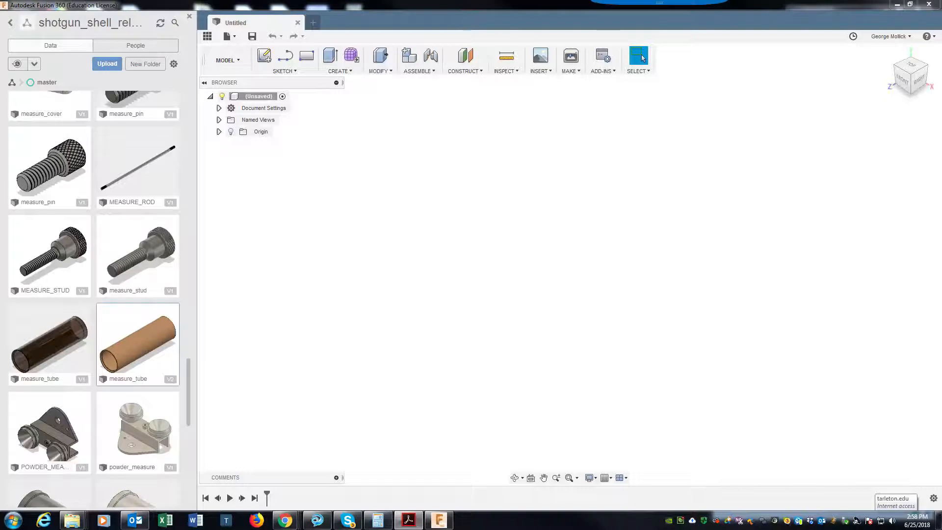
# Bring up shotgun shell assy Drawing v44.pdf in Adobe Acrobat Reader, enlarge it and examine the exploded view on sheet 2
pyautogui.moveTo(941, 46); pyautogui.dragTo(462, 63)
pyautogui.click(488, 11)
pyautogui.click(408, 521)
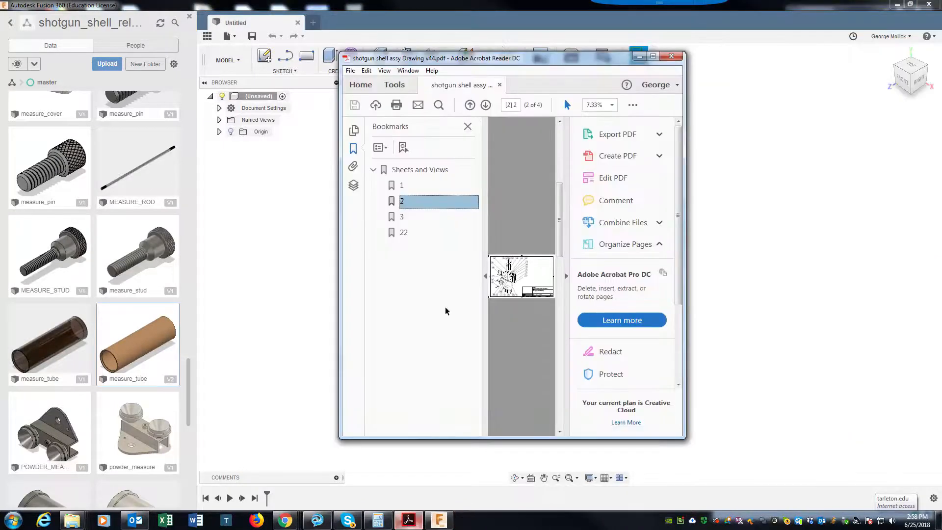
pyautogui.doubleClick(489, 58)
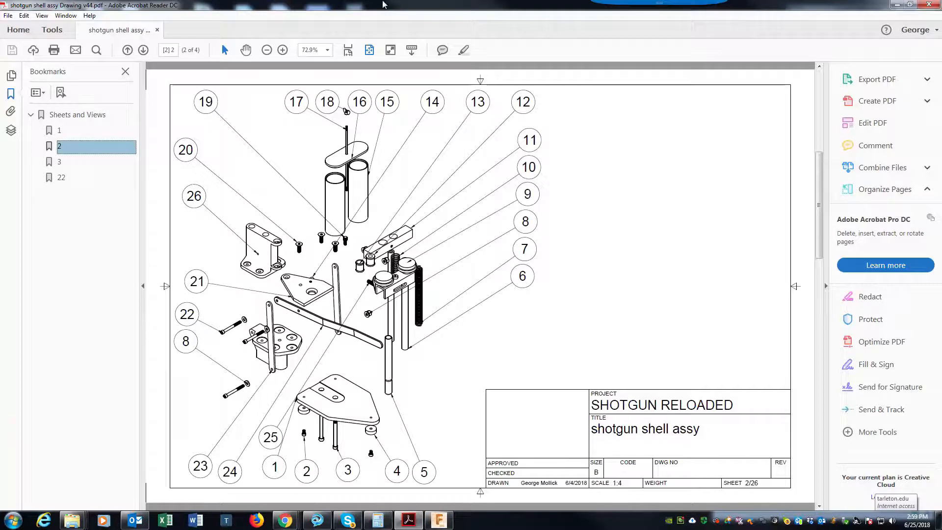
pyautogui.moveTo(210, 4); pyautogui.dragTo(941, 20)
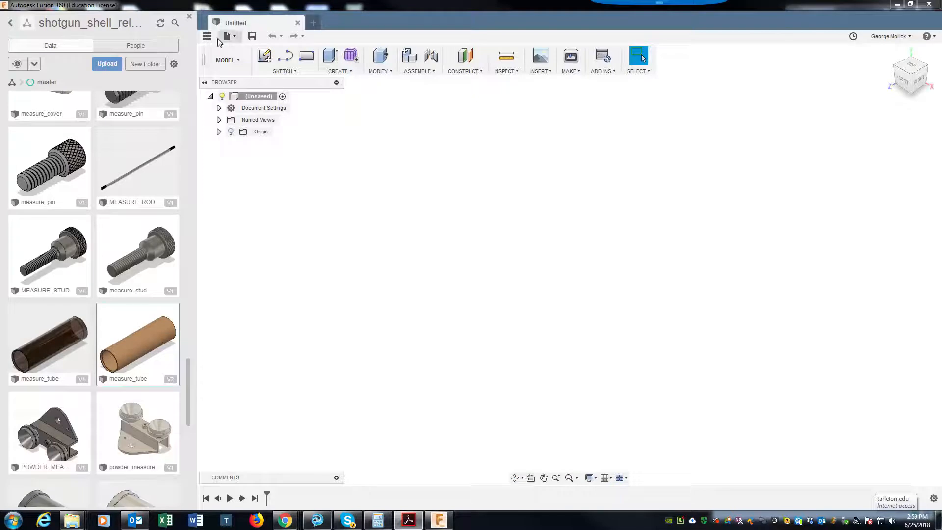
# Create a new empty design in Fusion 360 and check the exploded assembly drawing again
pyautogui.click(230, 37)
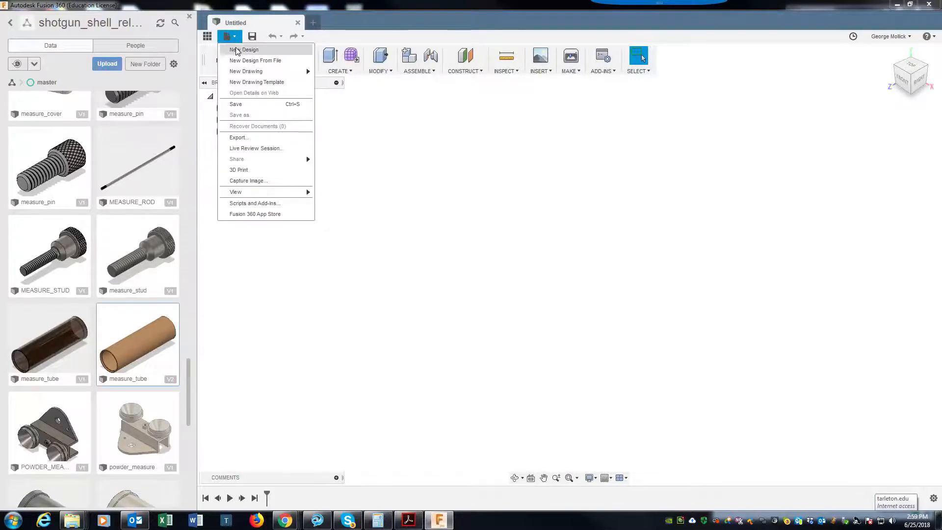
pyautogui.click(239, 49)
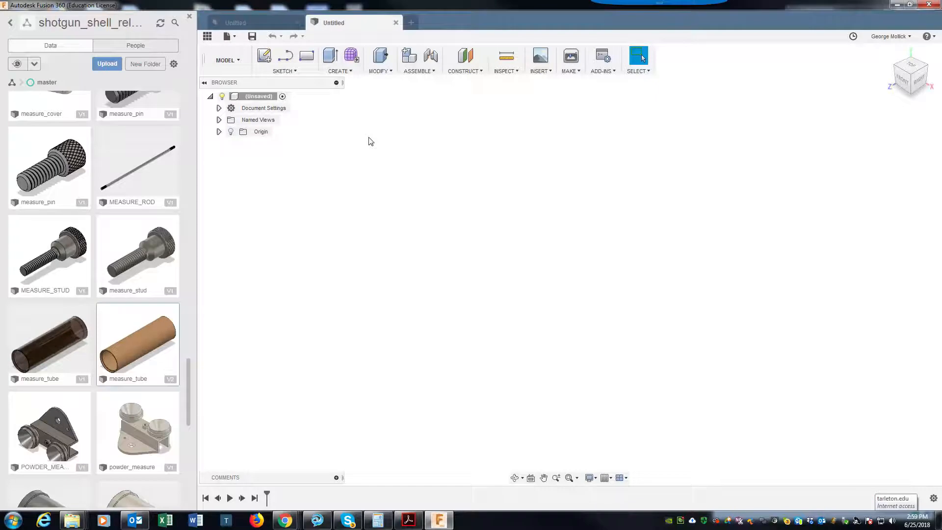
pyautogui.moveTo(941, 10); pyautogui.dragTo(452, 1)
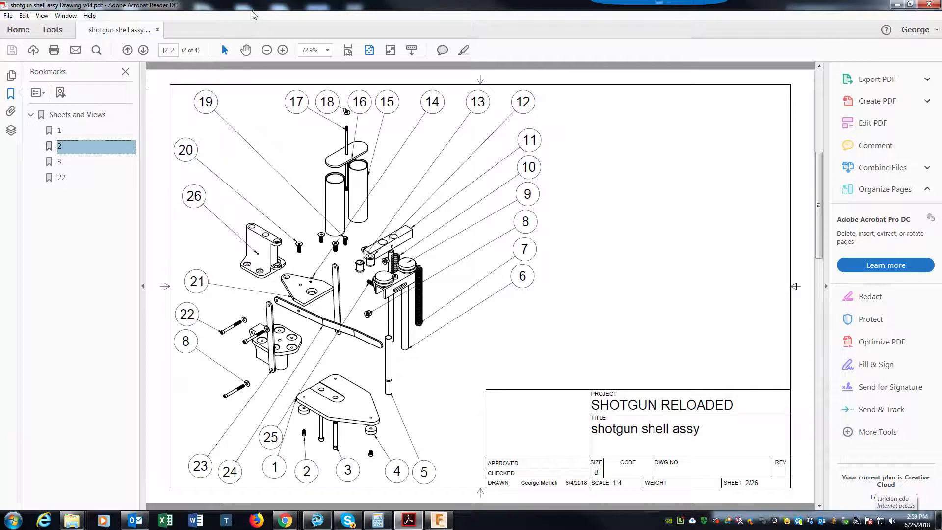
pyautogui.moveTo(242, 6); pyautogui.dragTo(0, 6)
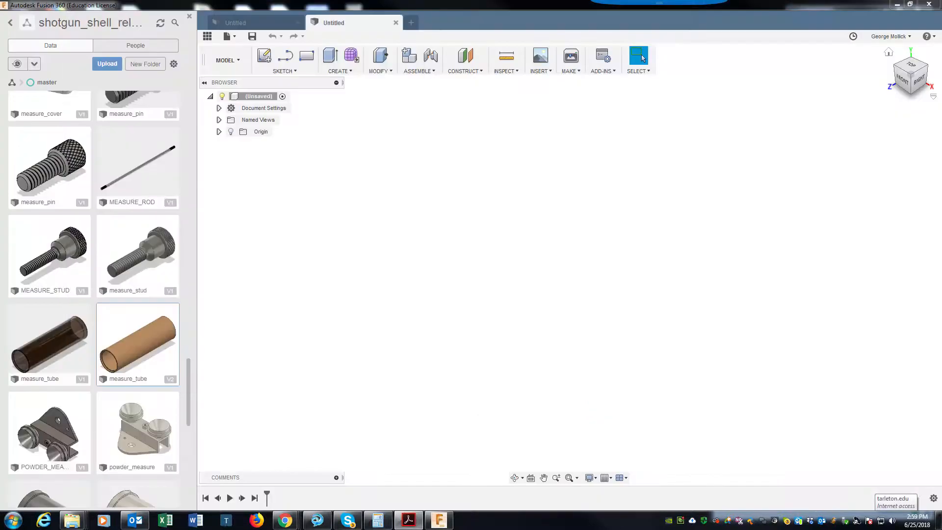
# Try to insert Base_plate from the master folder into the unsaved design
pyautogui.scroll(5, 187, 250)
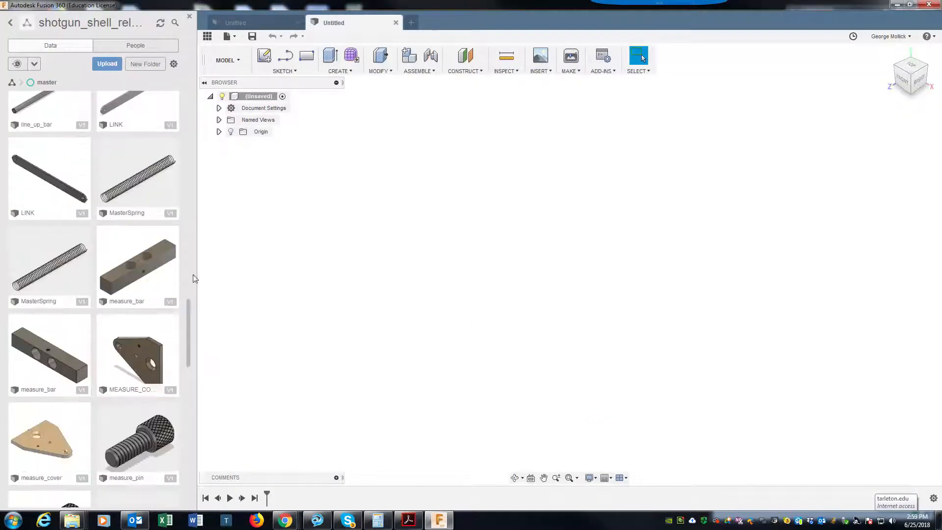
pyautogui.moveTo(190, 332); pyautogui.dragTo(215, 92)
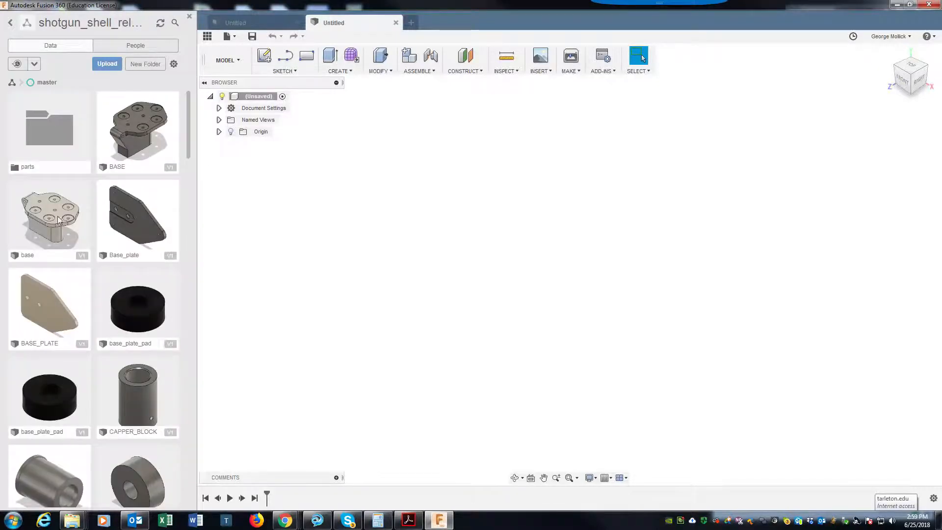
pyautogui.rightClick(137, 224)
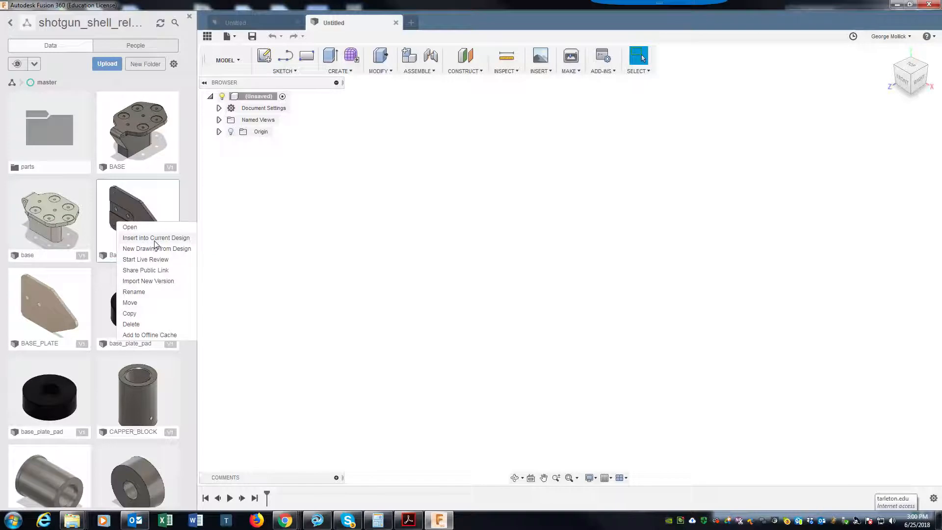
pyautogui.click(154, 238)
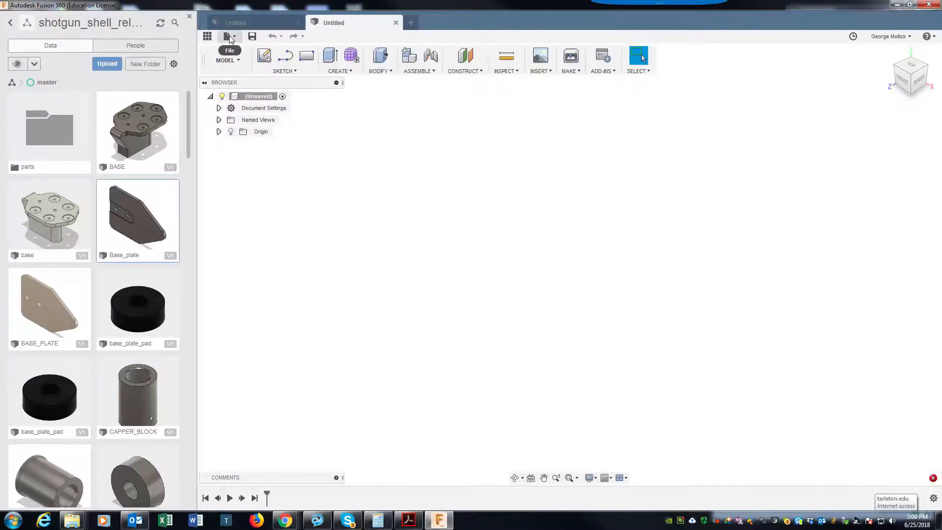
# Save the new design as main_assy in the master folder of shotgun_shell_reloader_project
pyautogui.click(252, 36)
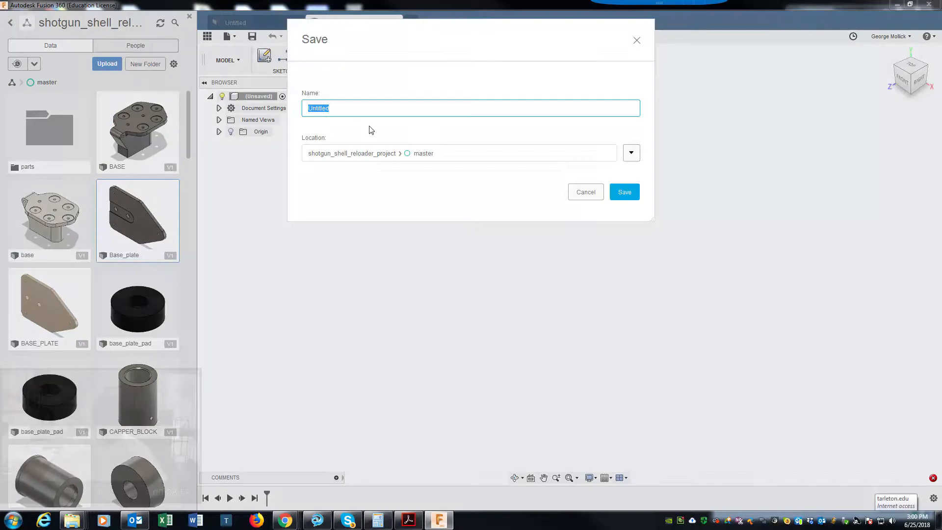
pyautogui.write('main_assy')
pyautogui.click(621, 191)
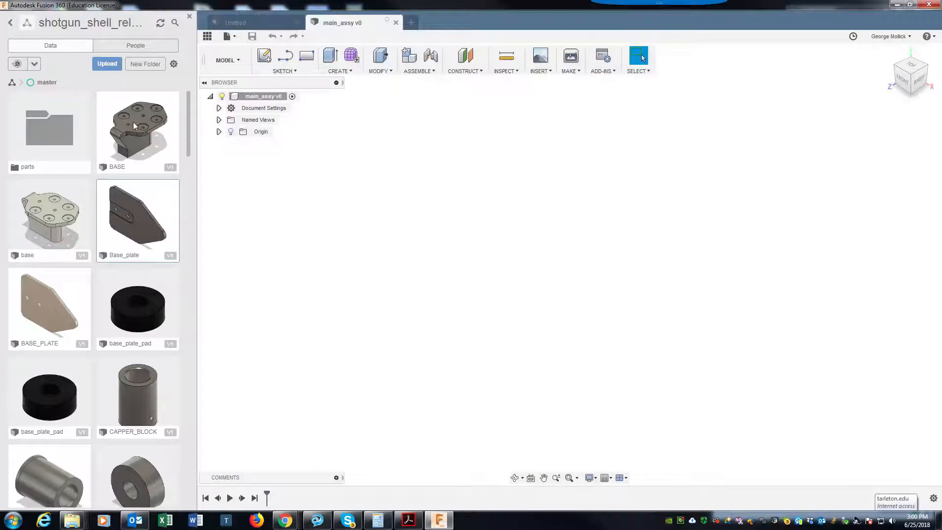
# Insert Base_plate from the master folder into main_assy at its default position
pyautogui.rightClick(140, 222)
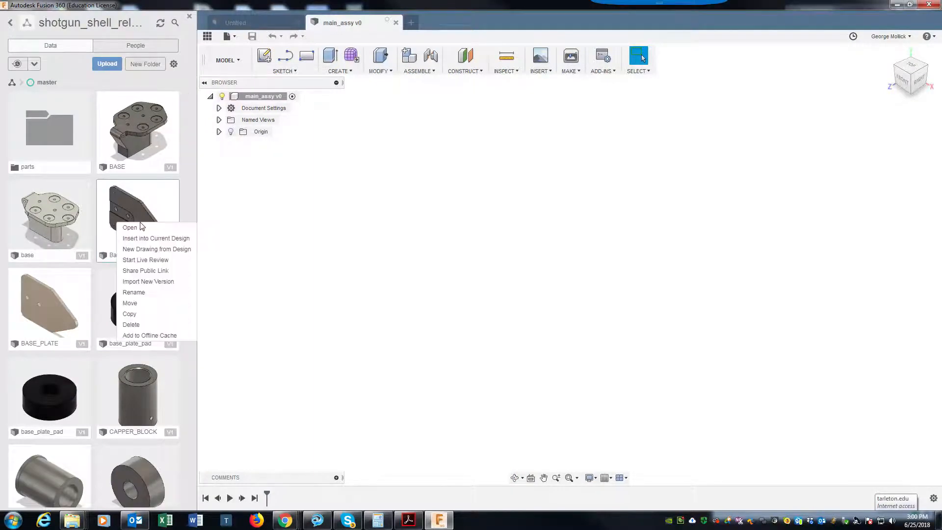
pyautogui.click(160, 238)
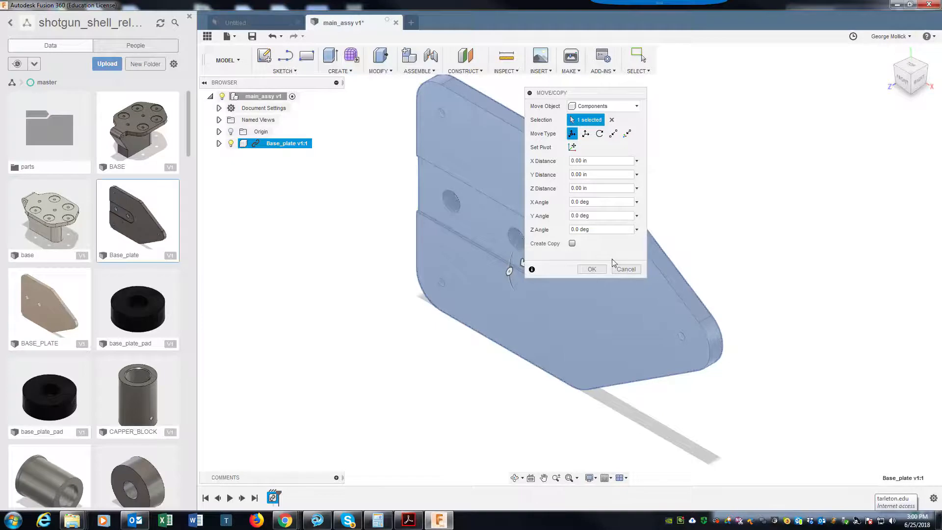
pyautogui.click(593, 269)
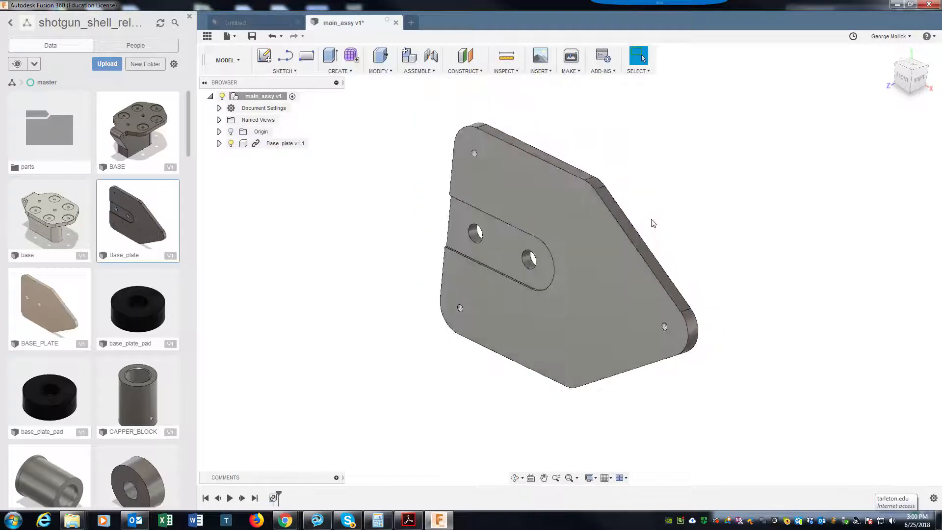
# Ground the Base_plate component in the main_assy assembly
pyautogui.click(911, 68)
pyautogui.moveTo(911, 67); pyautogui.dragTo(913, 88)
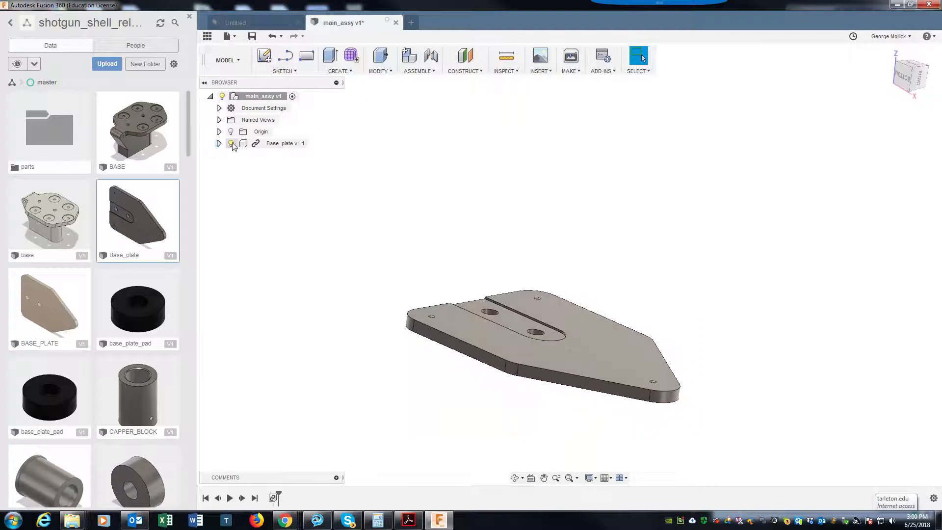
pyautogui.click(219, 144)
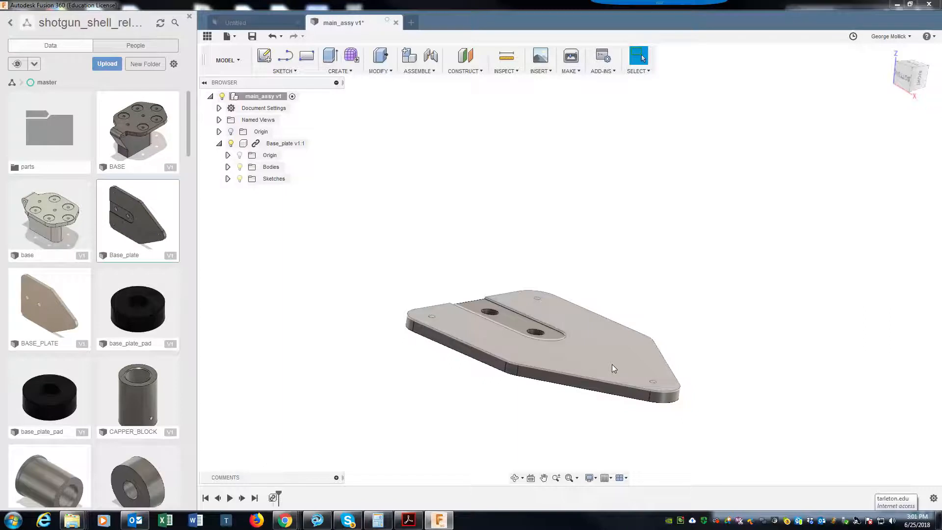
pyautogui.click(545, 311)
pyautogui.rightClick(546, 311)
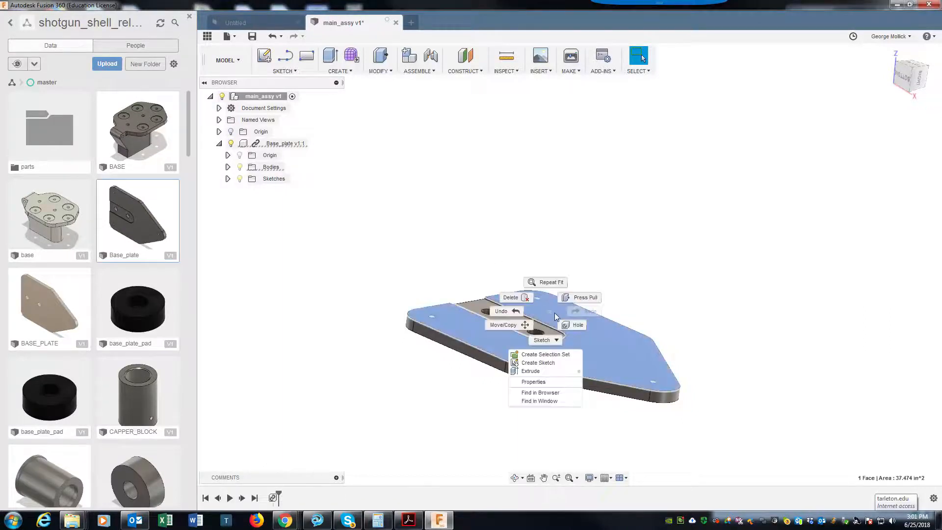
pyautogui.click(271, 144)
pyautogui.click(272, 145)
pyautogui.rightClick(272, 145)
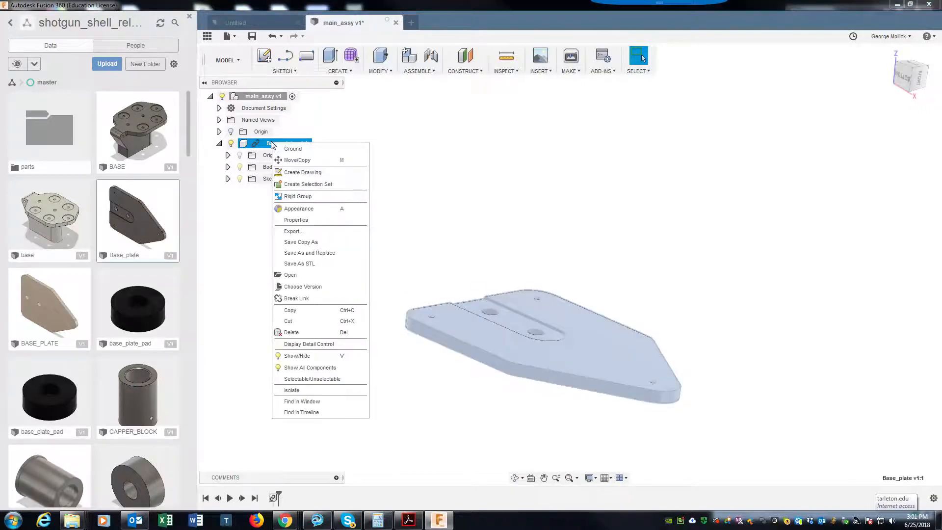
pyautogui.click(299, 150)
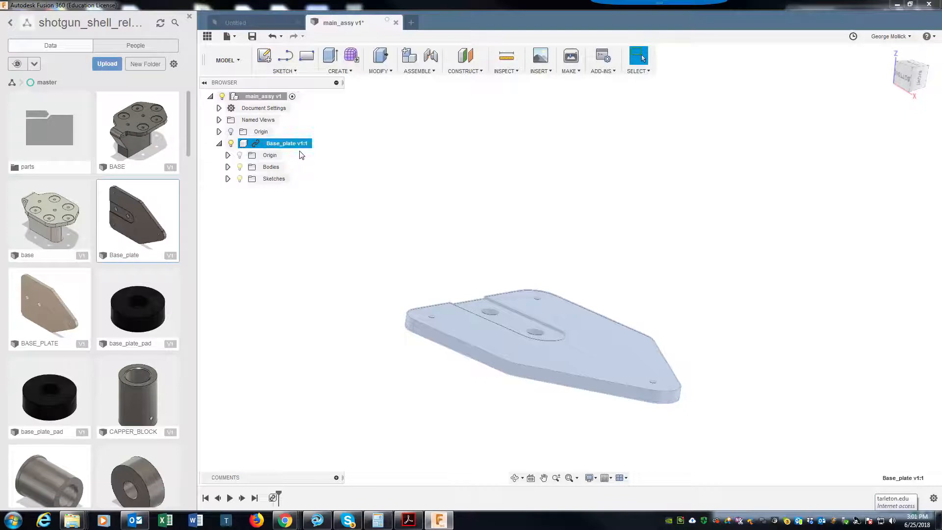
pyautogui.click(375, 173)
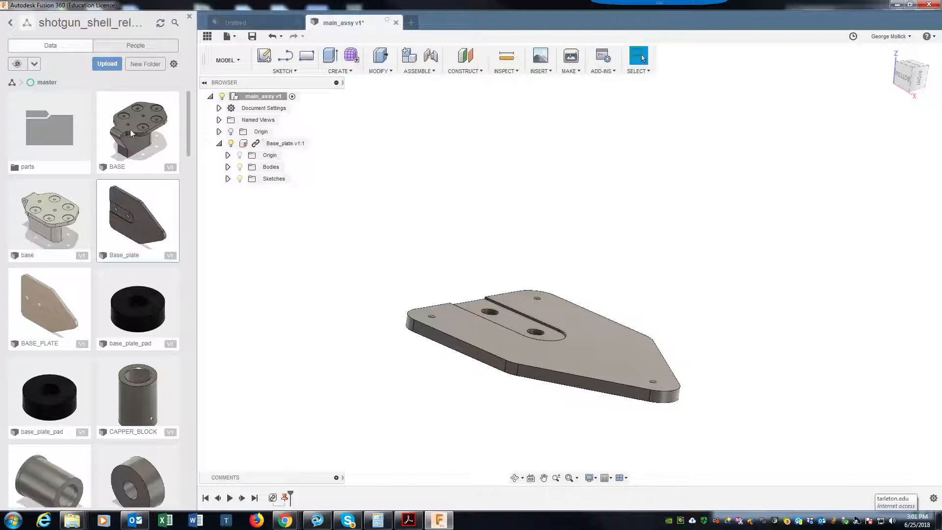
# Insert the light-coloured base part from the master folder at its default position, dismissing the mail notification and closing Outlook meanwhile
pyautogui.rightClick(60, 219)
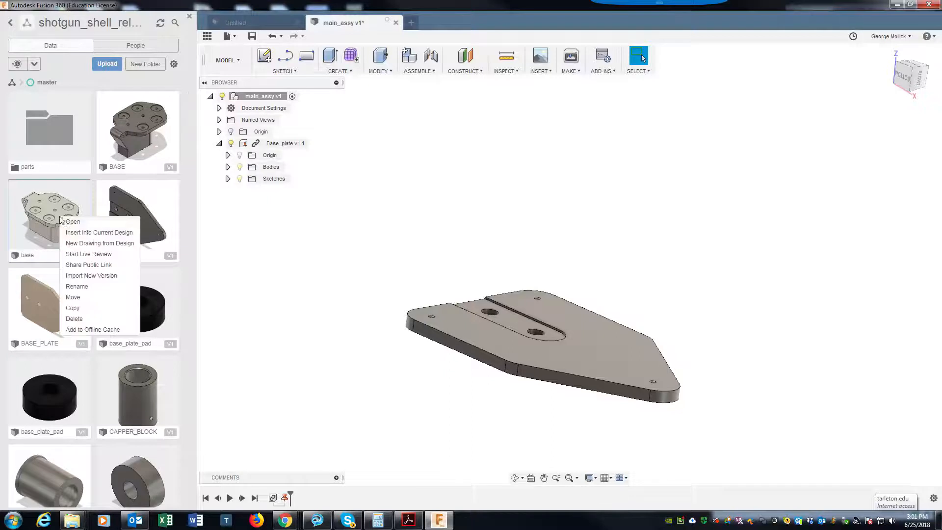
pyautogui.click(93, 232)
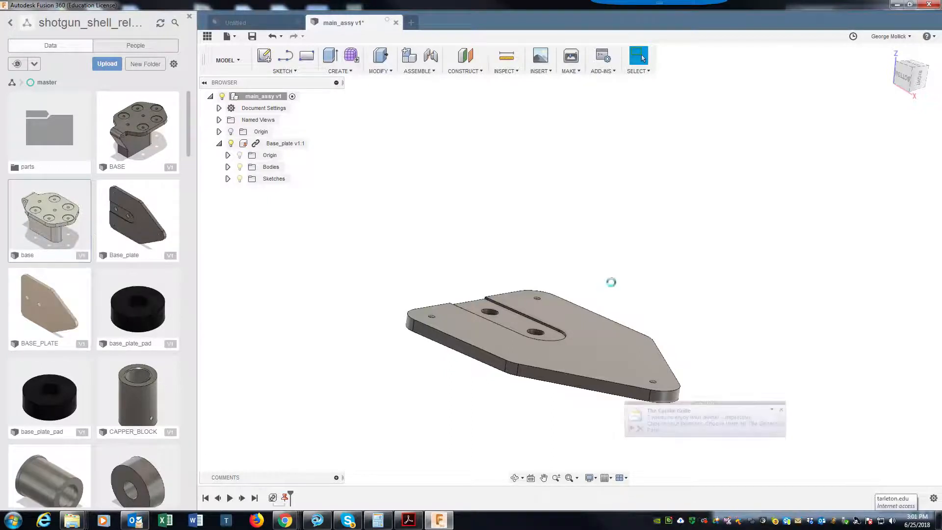
pyautogui.click(780, 412)
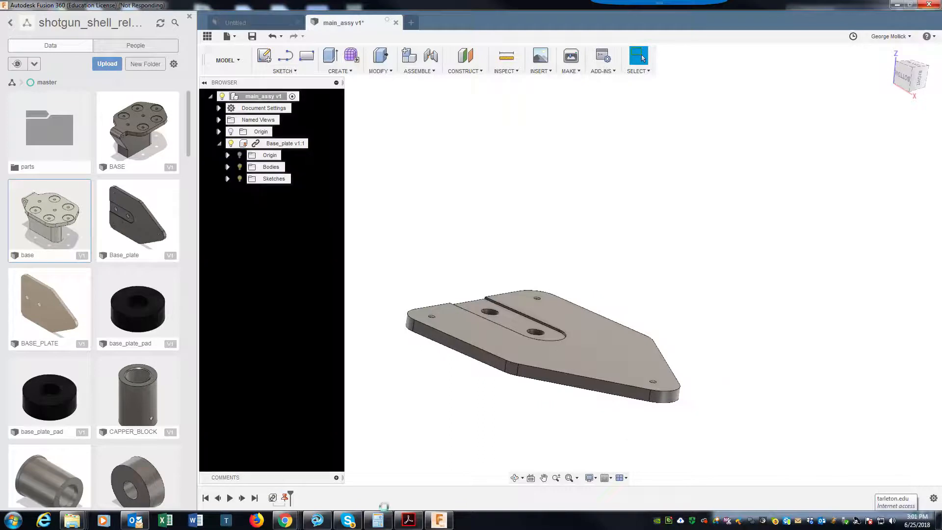
pyautogui.rightClick(140, 524)
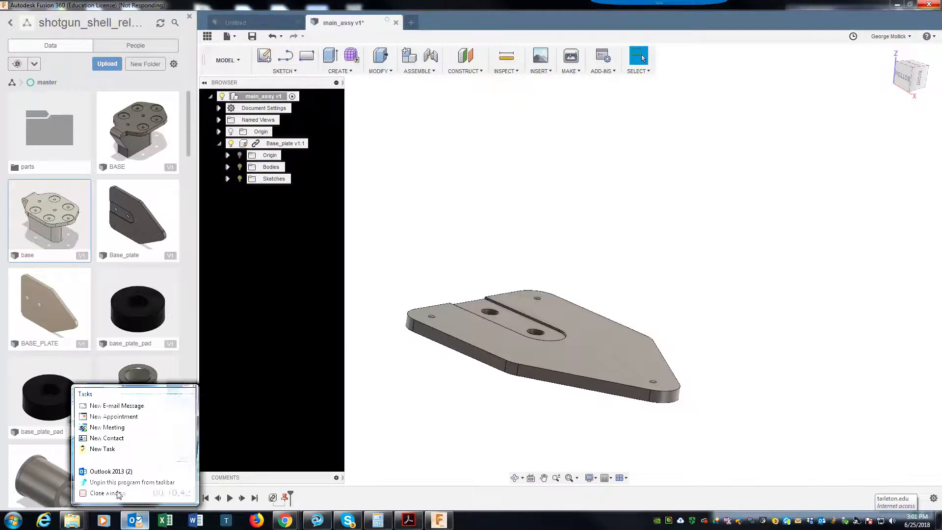
pyautogui.click(117, 493)
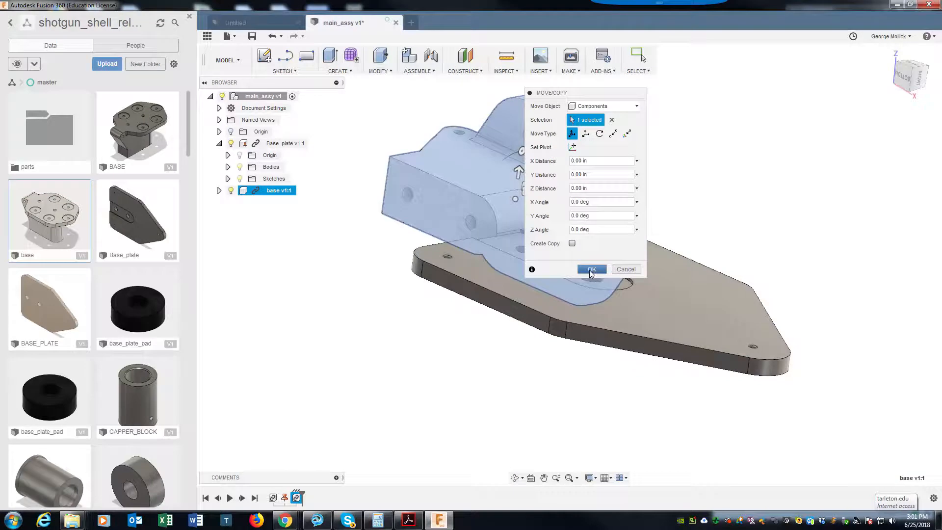
pyautogui.click(590, 270)
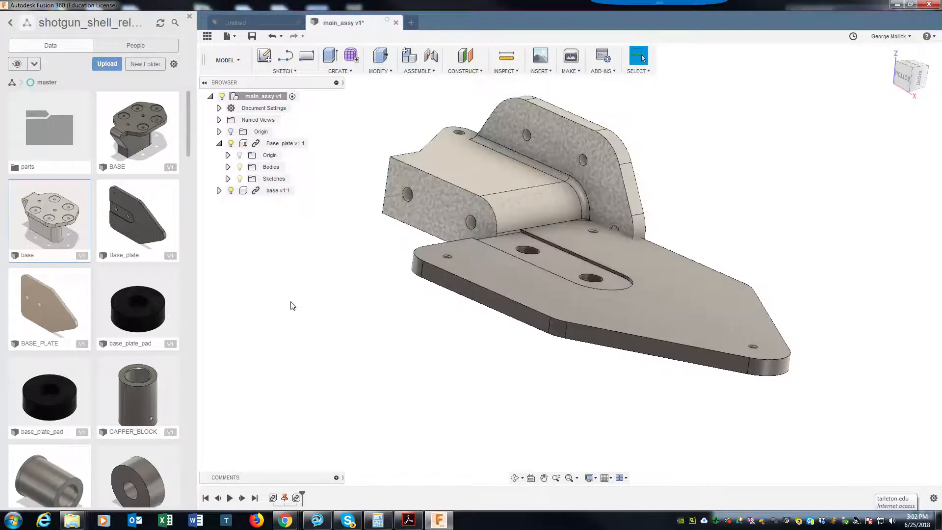
# Join base to Base_plate with a flipped Rigid joint, matching the outer hole in its foot to the hole near the recess's open end
pyautogui.moveTo(488, 188); pyautogui.dragTo(732, 197)
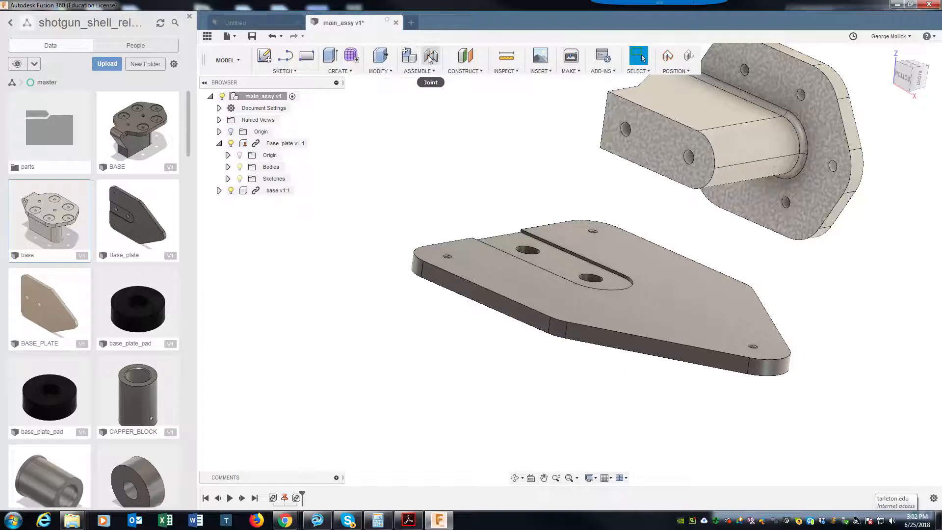
pyautogui.click(410, 58)
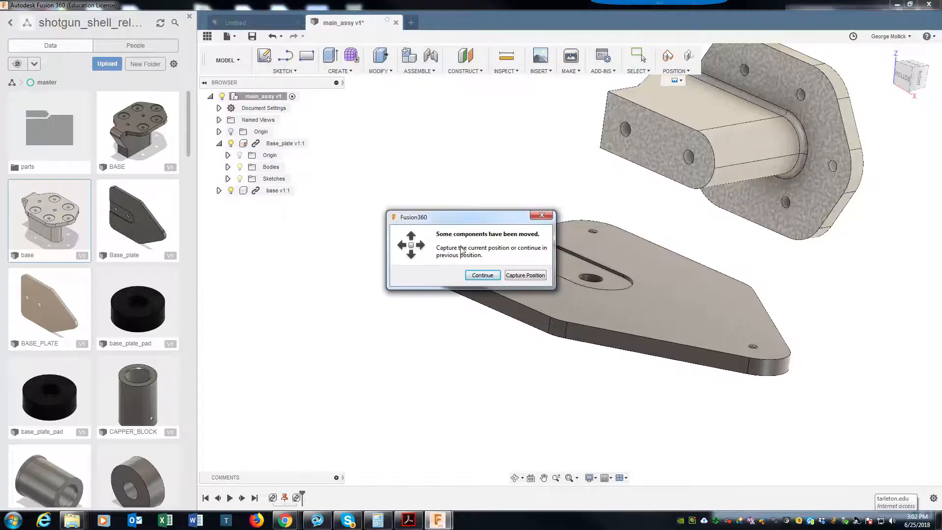
pyautogui.click(477, 275)
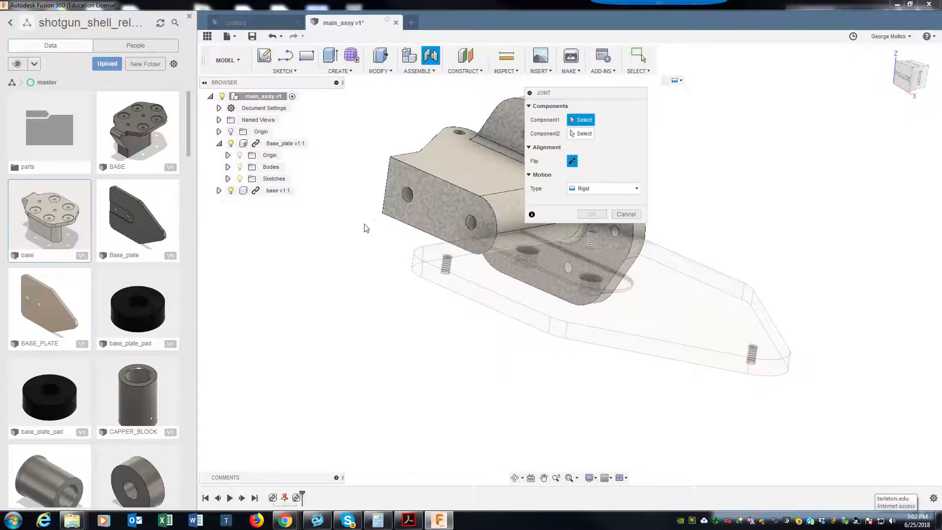
pyautogui.click(599, 190)
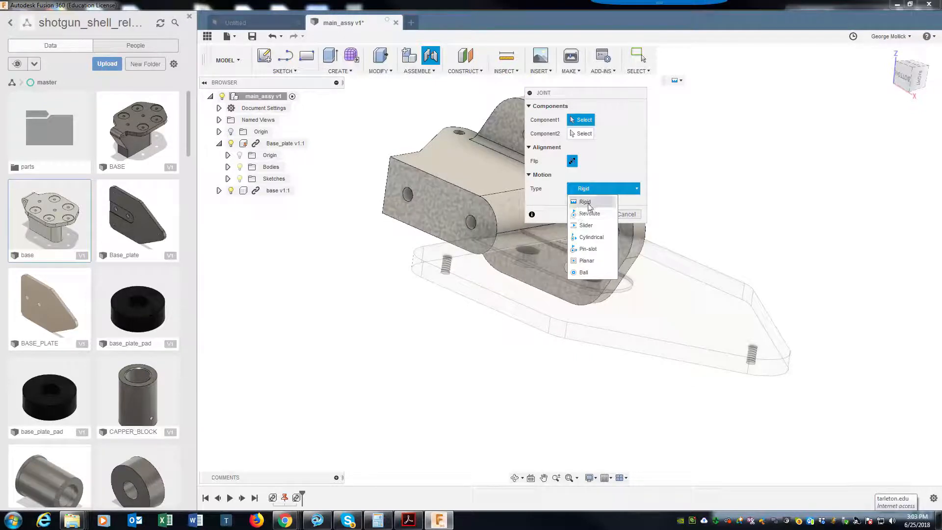
pyautogui.click(416, 199)
pyautogui.click(416, 200)
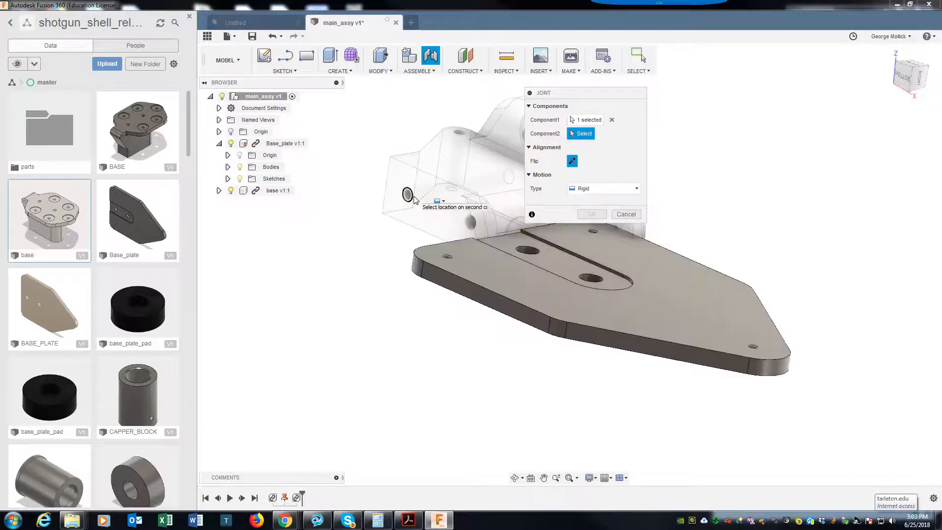
pyautogui.click(534, 252)
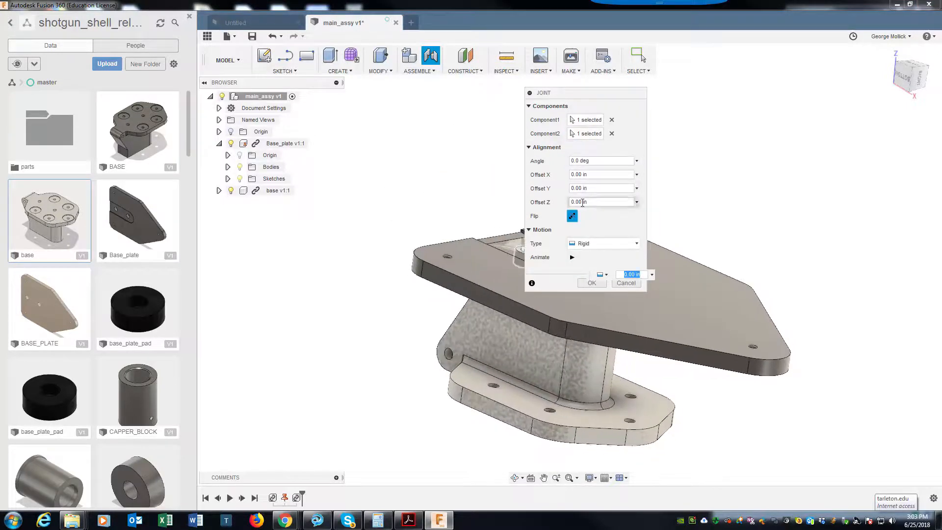
pyautogui.click(572, 217)
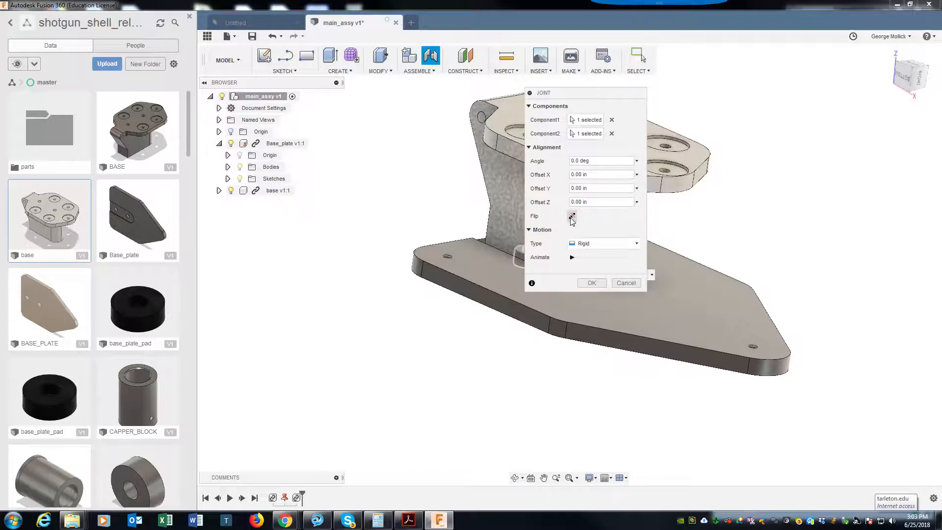
pyautogui.moveTo(572, 95); pyautogui.dragTo(353, 105)
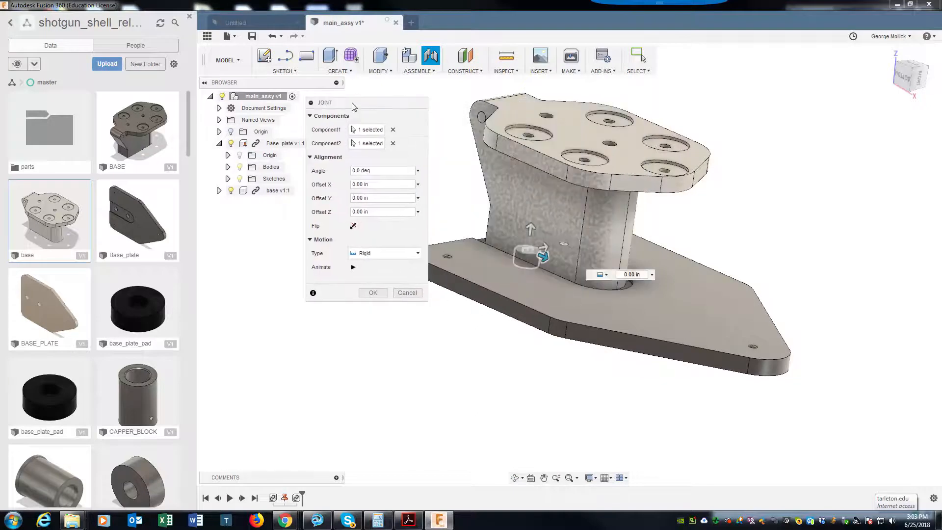
pyautogui.click(372, 293)
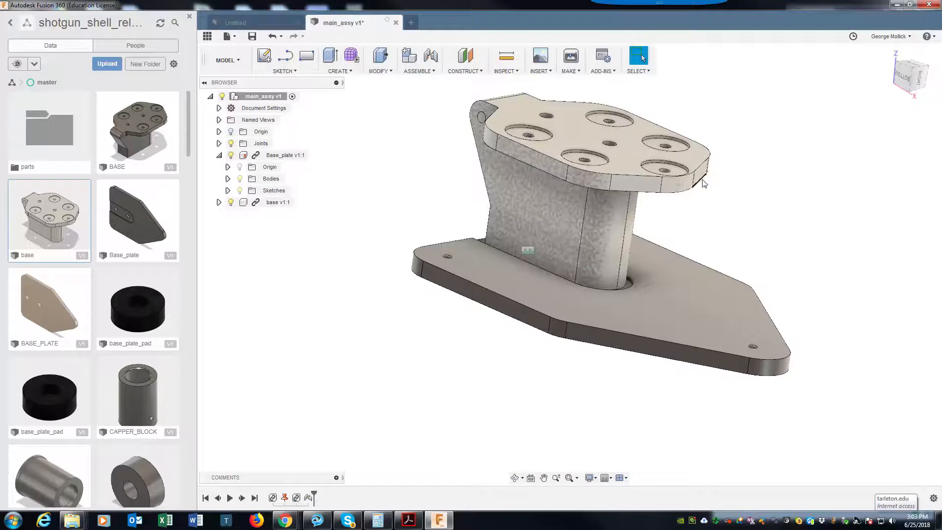
# Insert LINEUP_BAR from the master folder into main_assy at its default position
pyautogui.scroll(3, 573, 284)
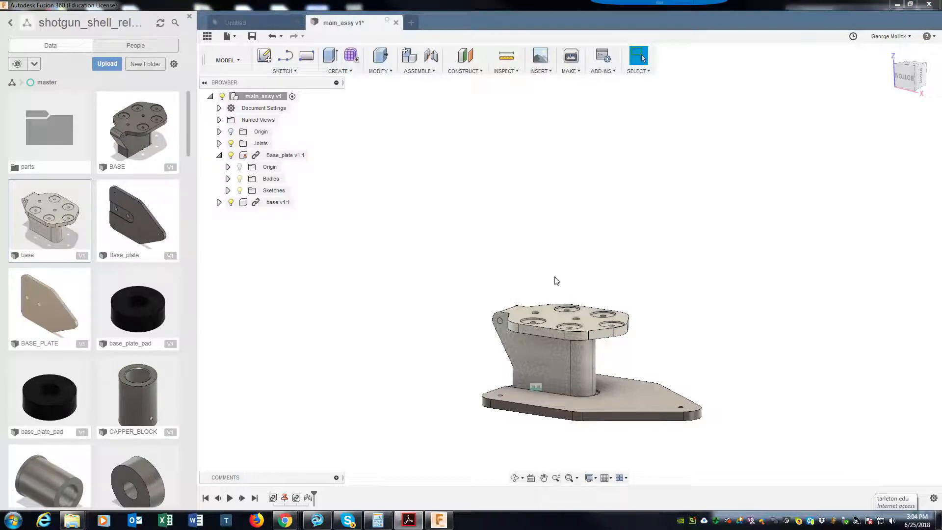
pyautogui.moveTo(191, 129); pyautogui.dragTo(201, 307)
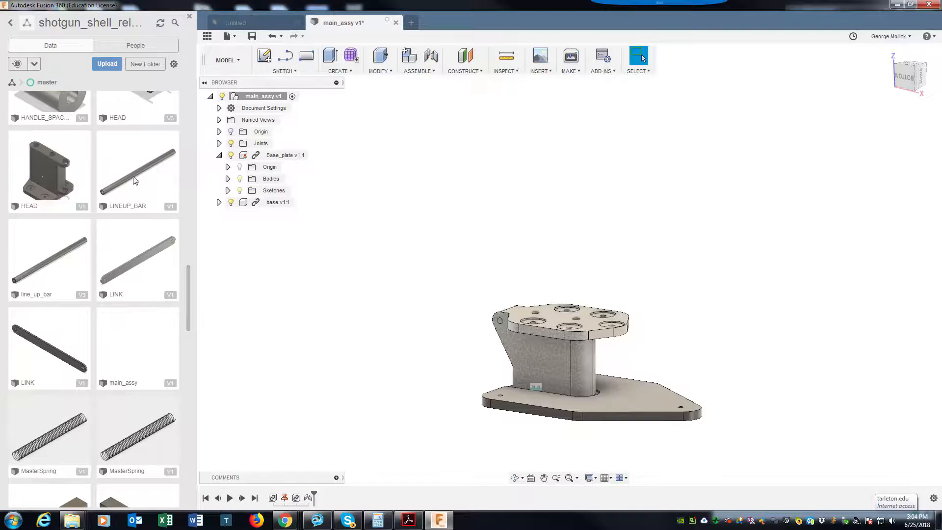
pyautogui.rightClick(119, 184)
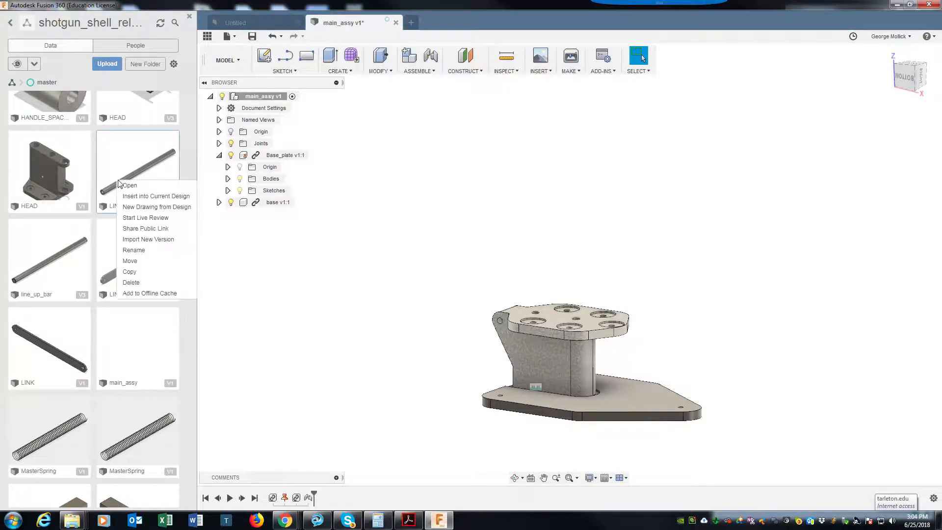
pyautogui.click(158, 197)
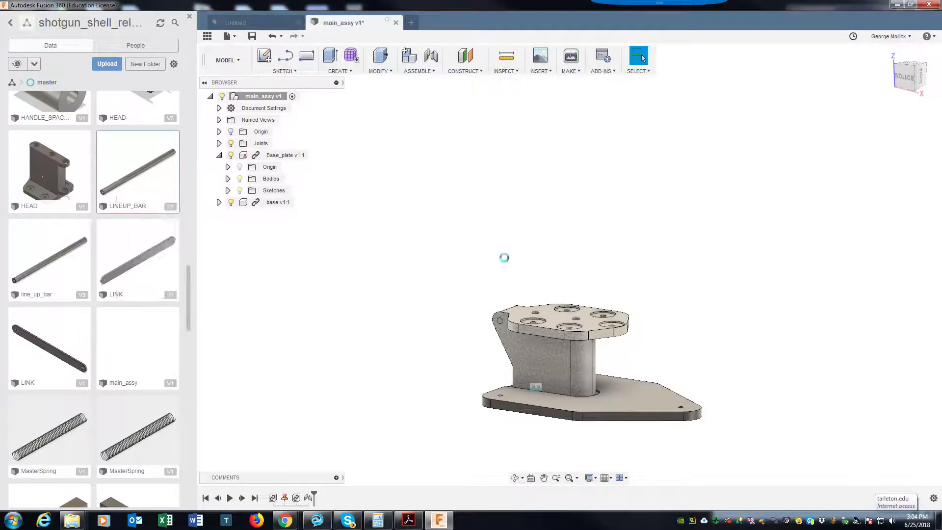
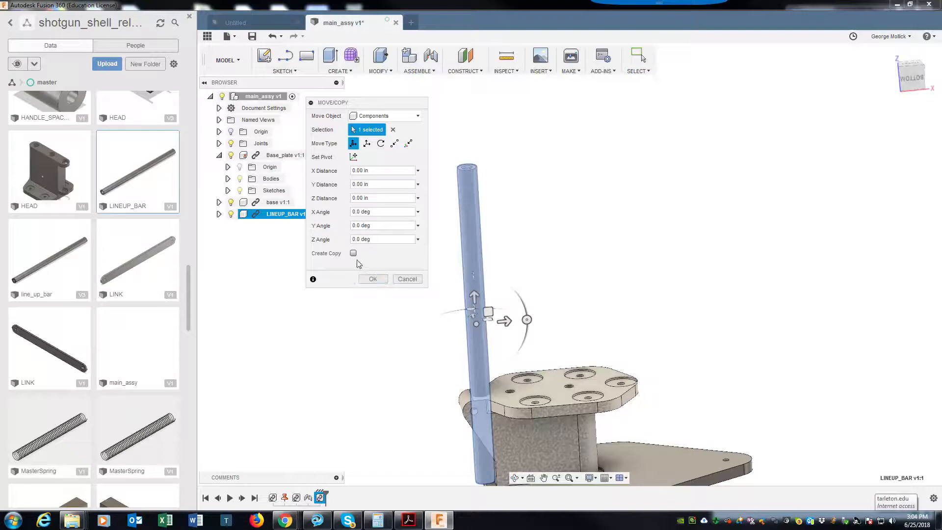
pyautogui.click(371, 277)
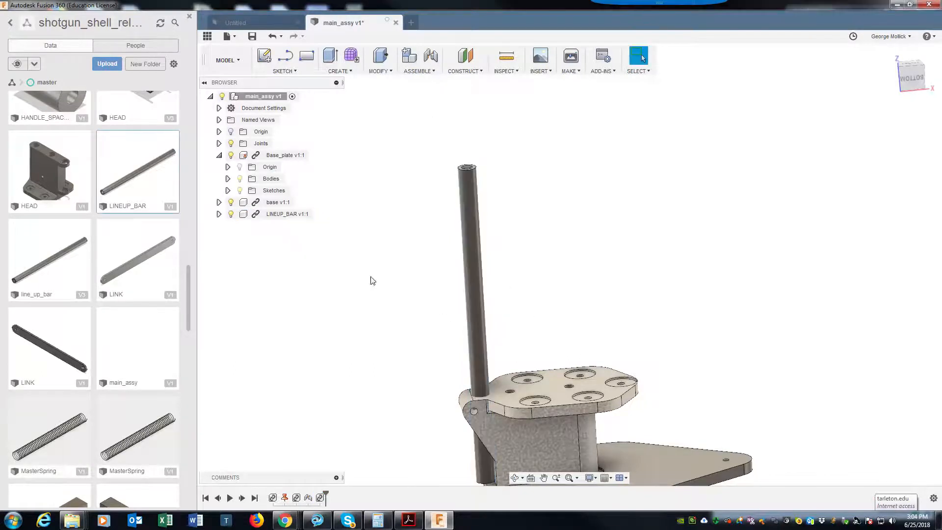
pyautogui.rightClick(471, 316)
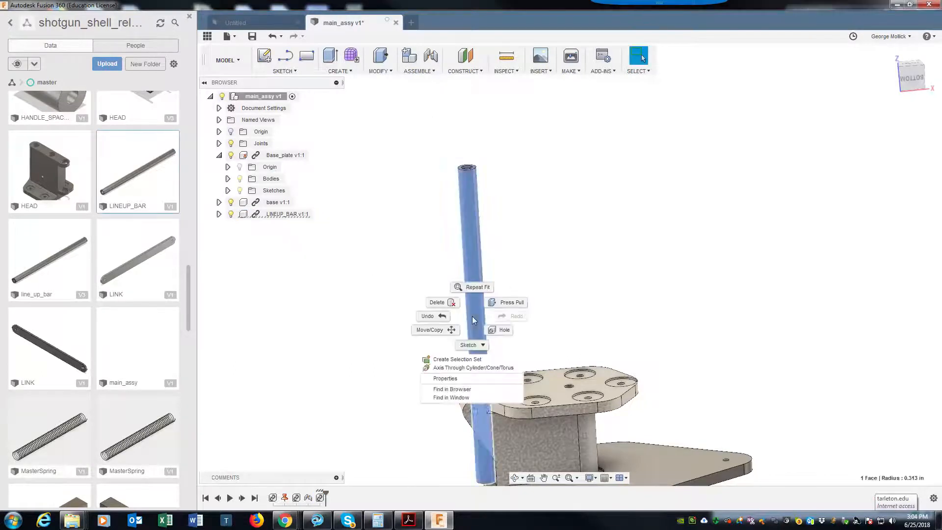
pyautogui.click(446, 331)
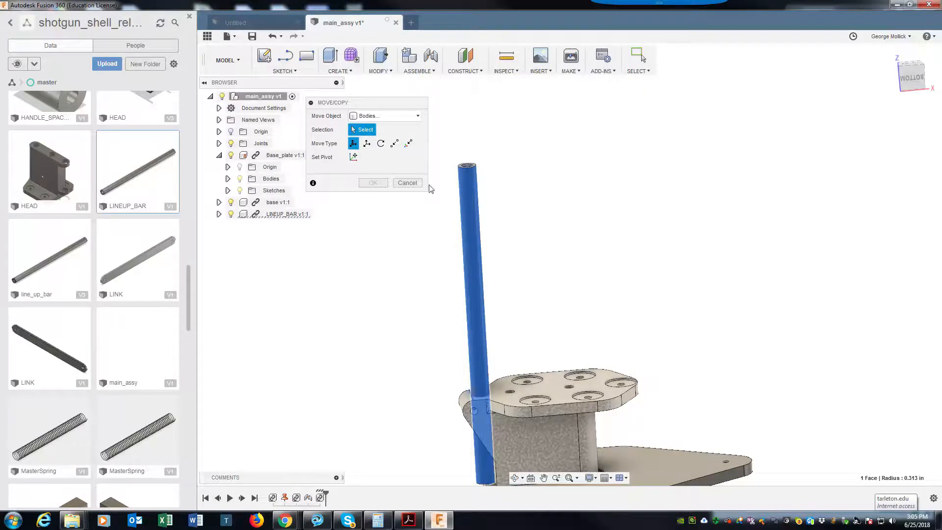
pyautogui.click(353, 156)
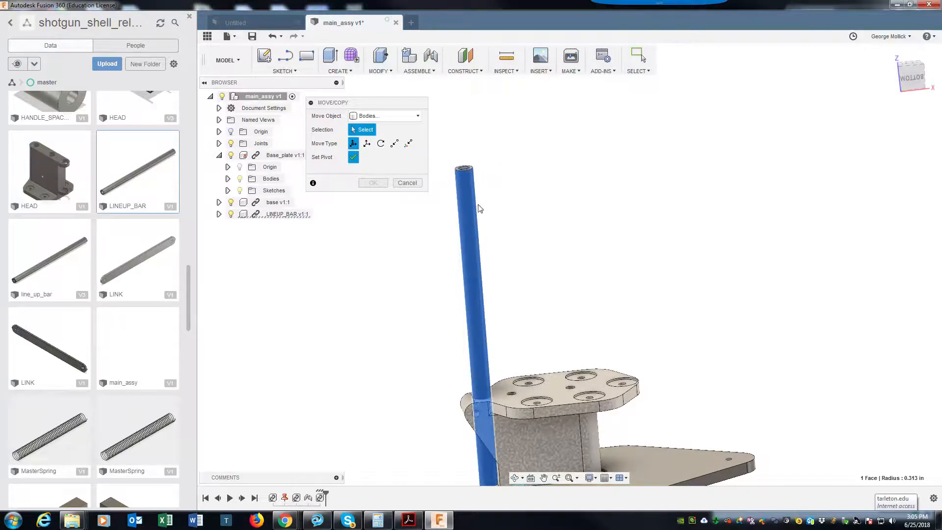
pyautogui.click(366, 117)
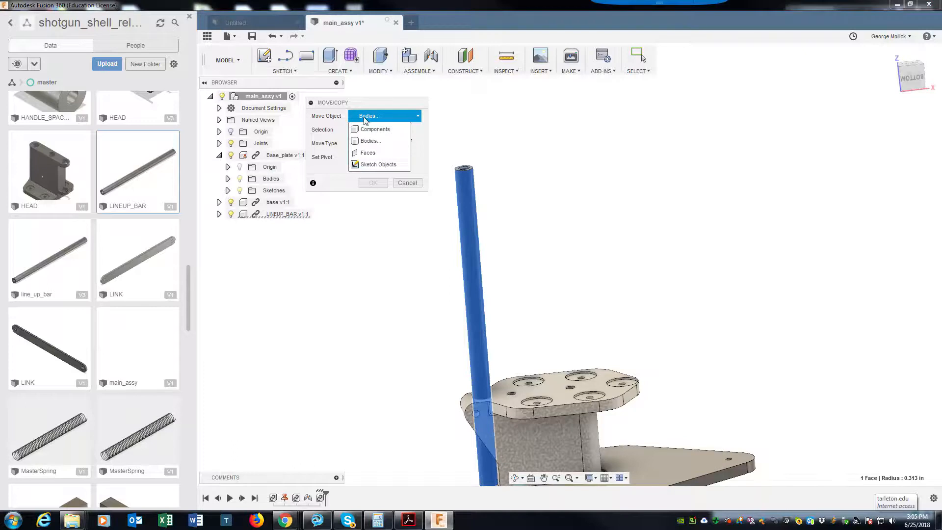
pyautogui.click(387, 130)
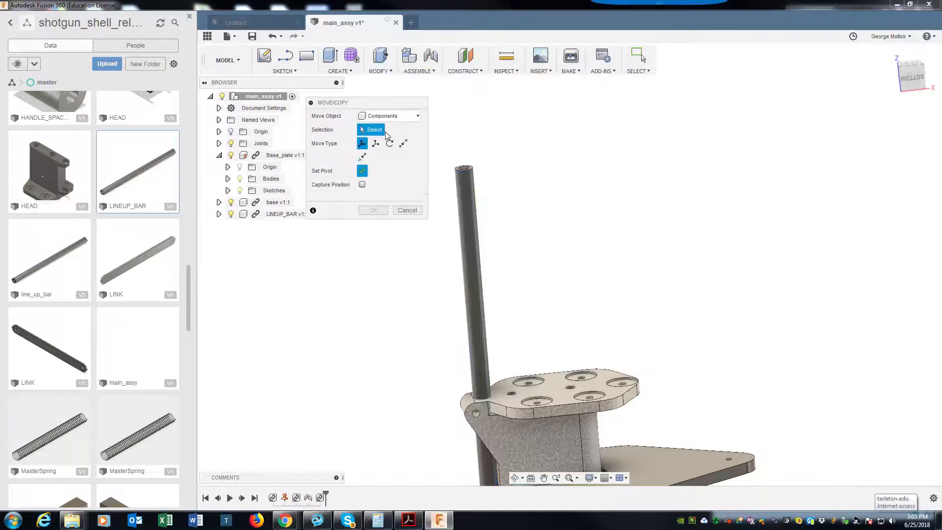
pyautogui.click(468, 171)
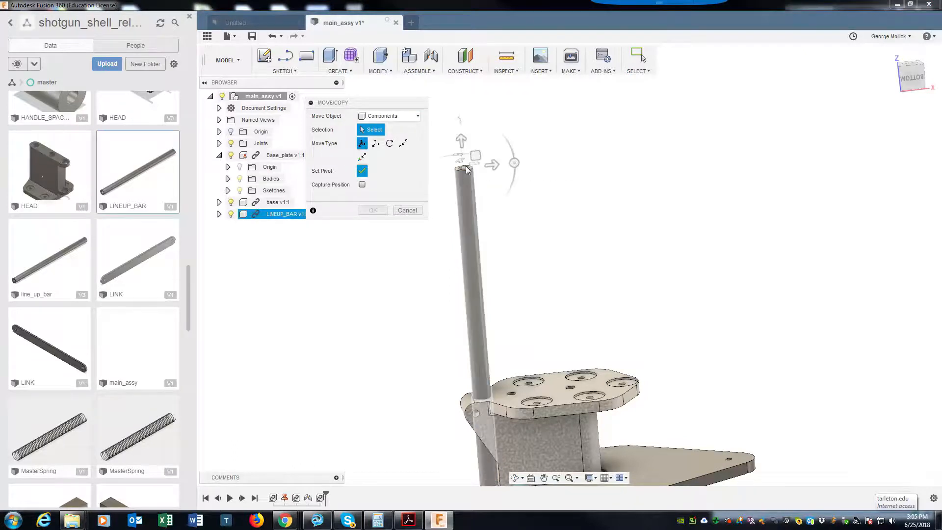
pyautogui.click(466, 172)
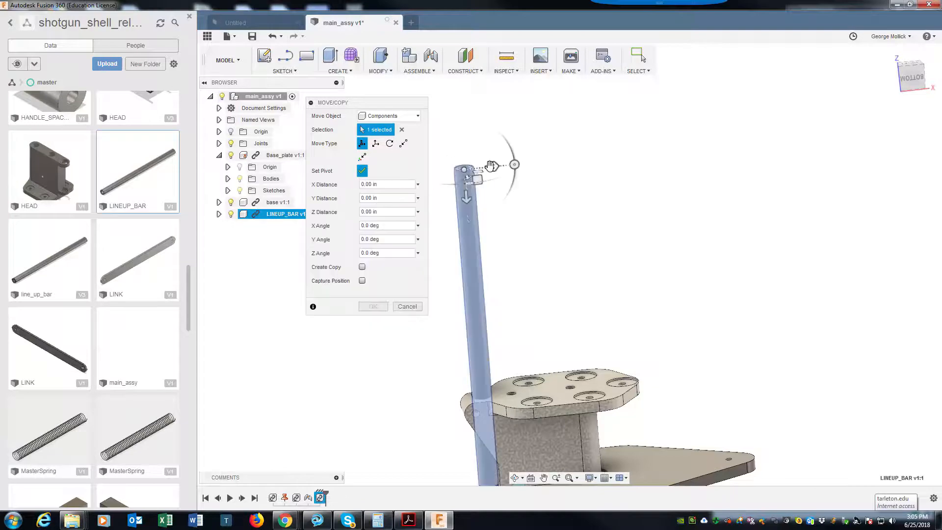
pyautogui.moveTo(491, 167); pyautogui.dragTo(532, 172)
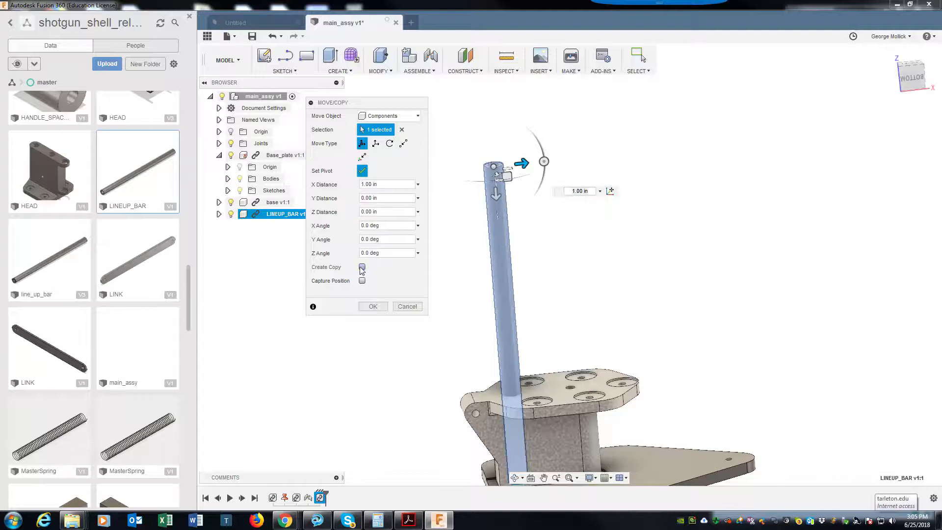
pyautogui.click(407, 307)
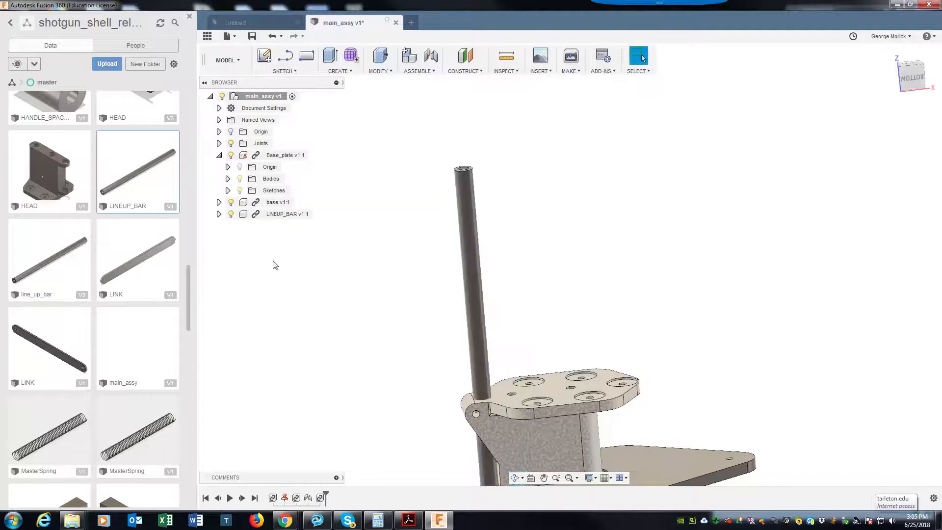
# Insert a second LINEUP_BAR from the master folder into main_assy, offset 4.00 in along X
pyautogui.rightClick(149, 172)
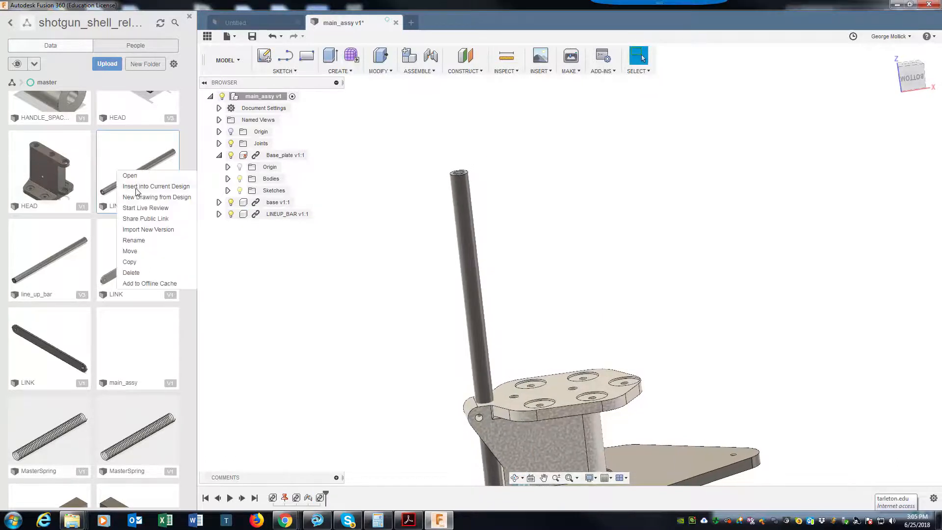
pyautogui.click(141, 187)
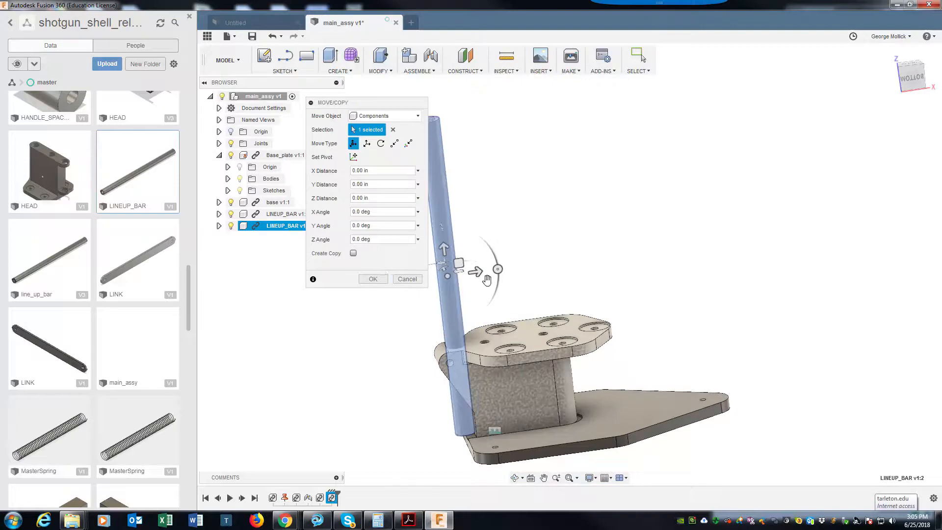
pyautogui.moveTo(477, 271); pyautogui.dragTo(609, 253)
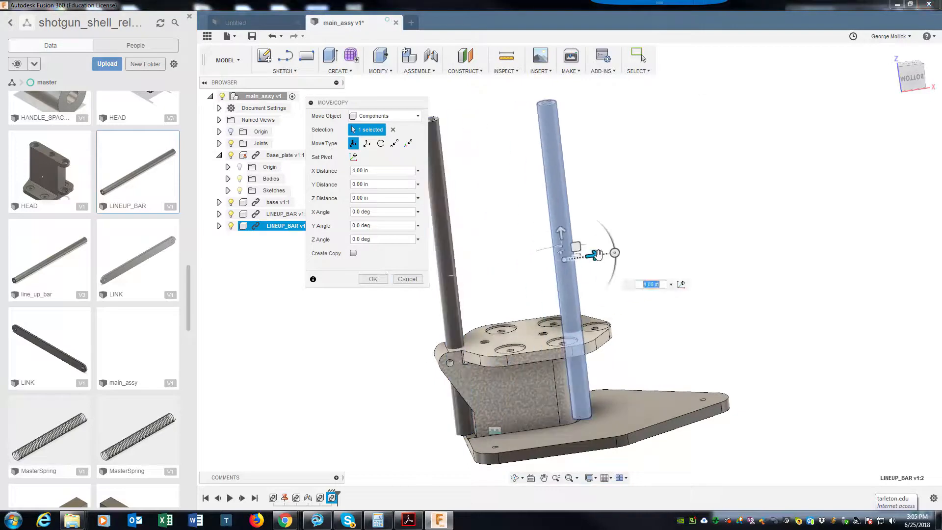
pyautogui.click(372, 279)
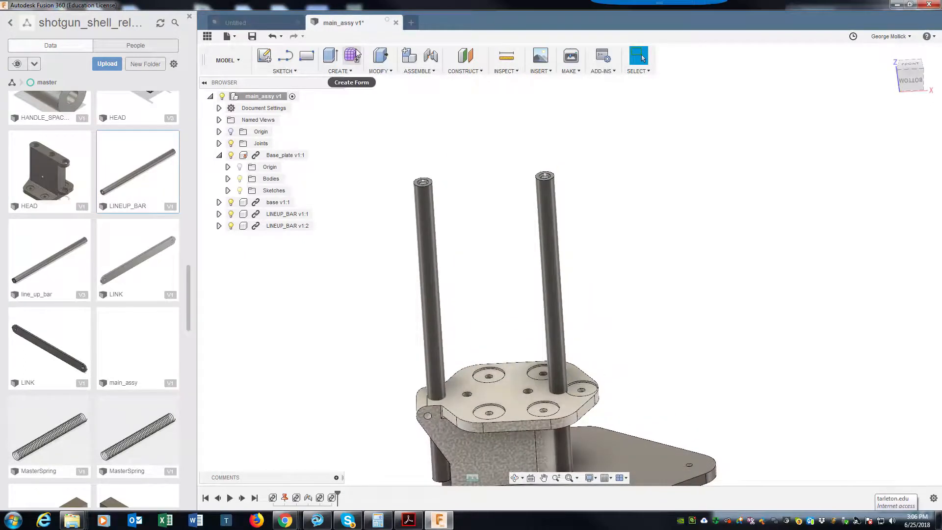
# Join the second LINEUP_BAR's end hole to the hole near the middle of base's upper face with a Rigid joint, reversed so the bar stands upright
pyautogui.click(431, 58)
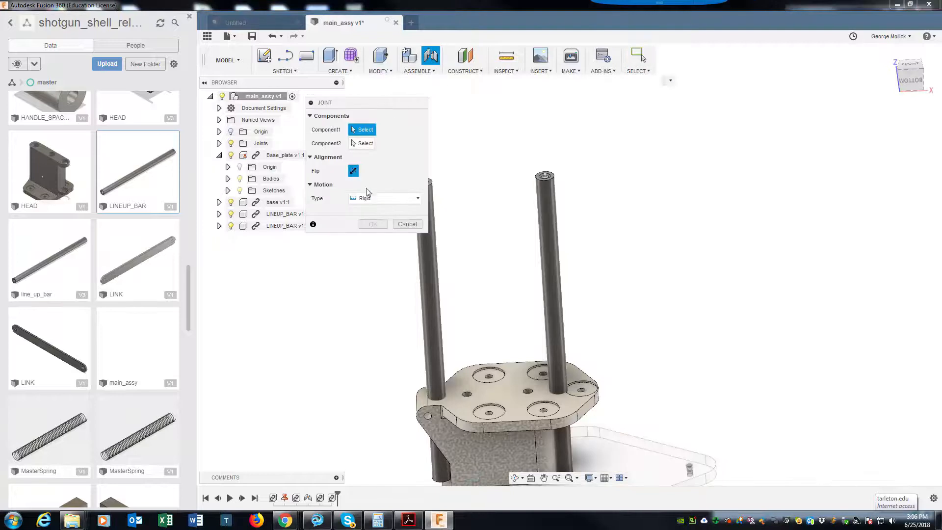
pyautogui.click(543, 176)
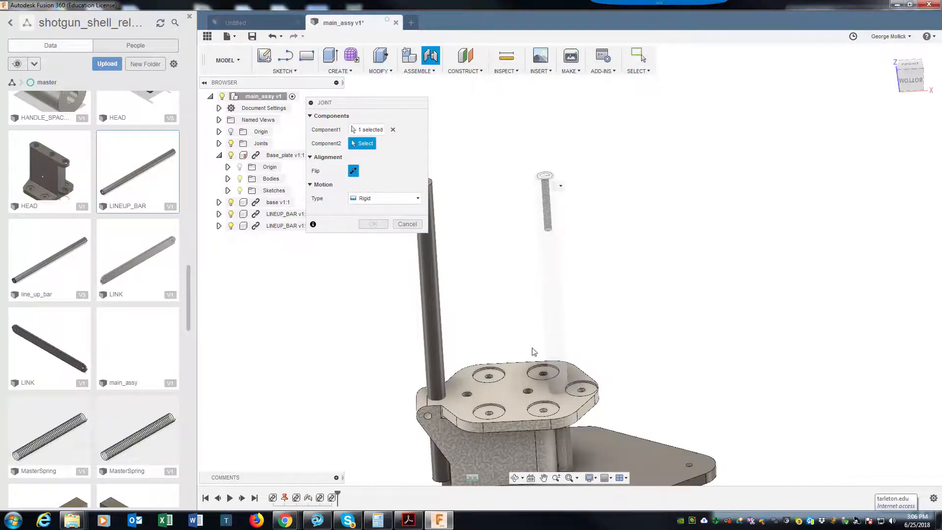
pyautogui.click(536, 395)
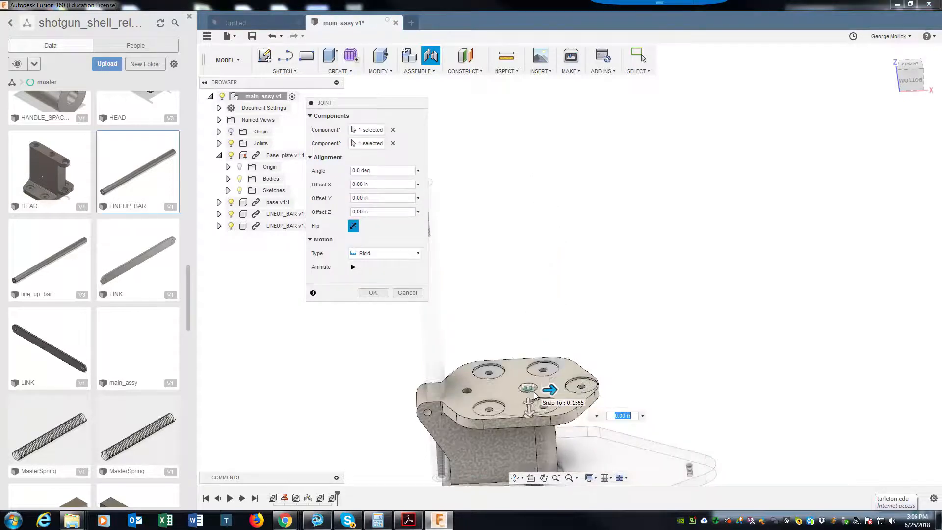
pyautogui.click(353, 226)
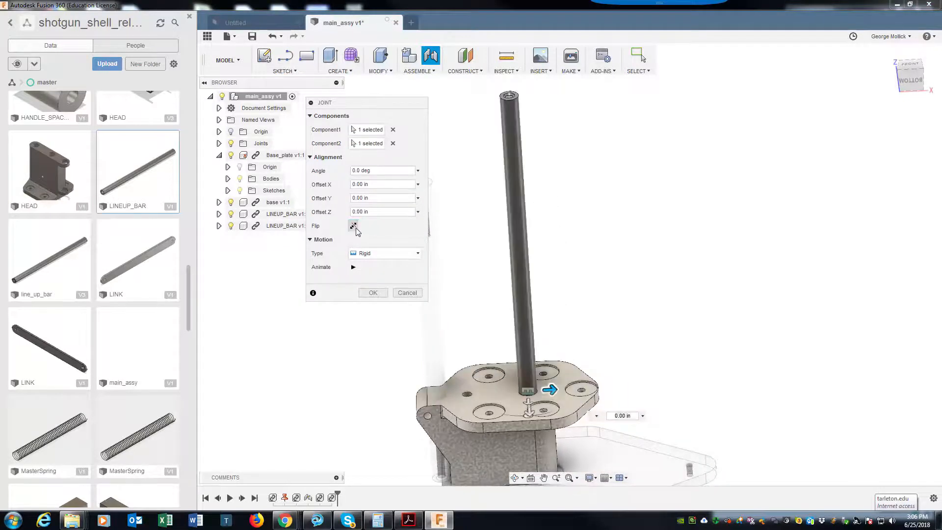
pyautogui.click(373, 293)
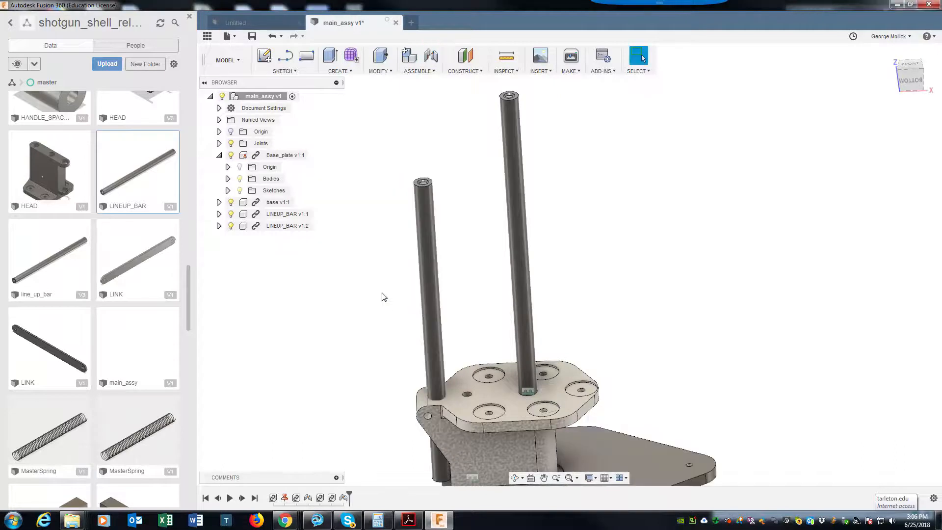
# Join the first LINEUP_BAR's end hole to the small hole nearer base's hinge lug with a Rigid joint, keeping the bar upright above the base
pyautogui.click(431, 55)
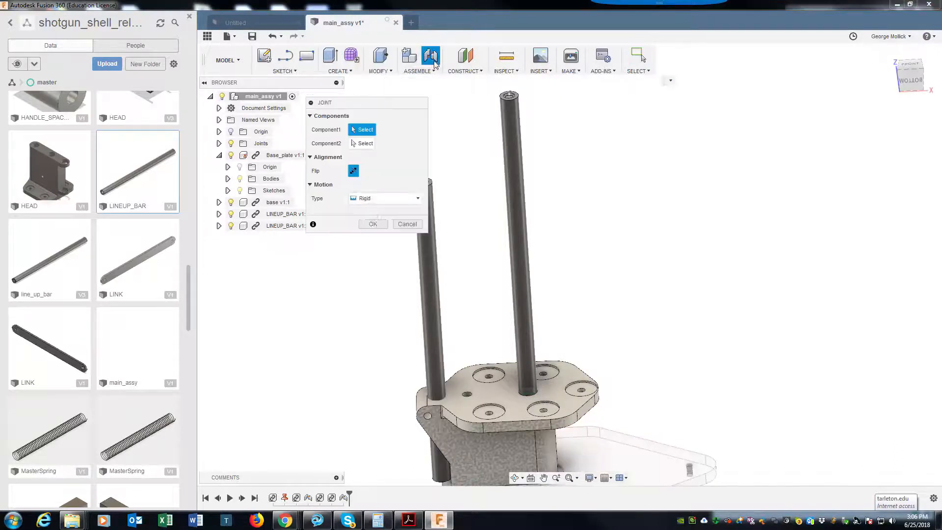
pyautogui.click(434, 185)
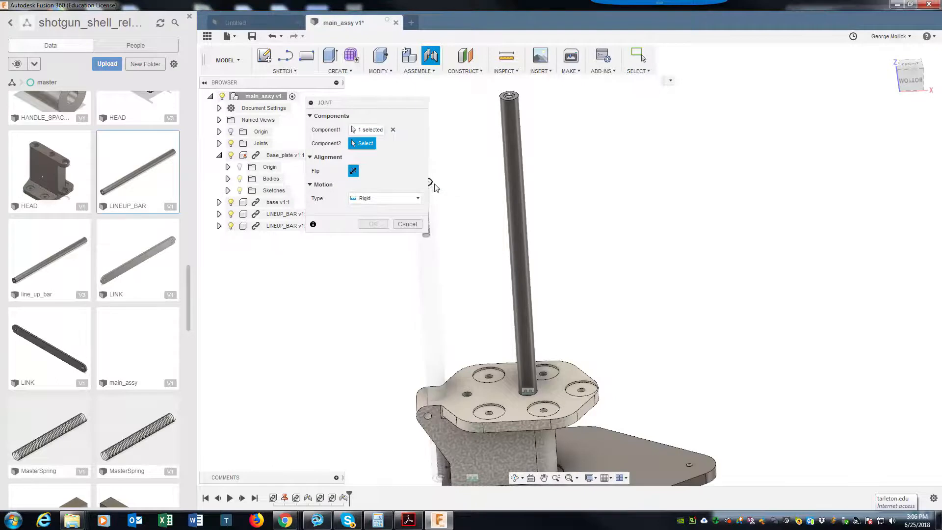
pyautogui.click(468, 395)
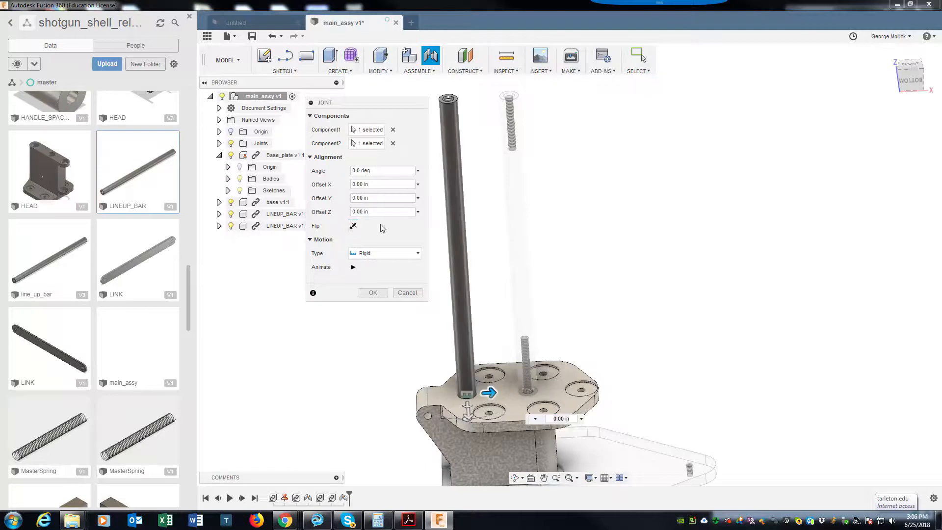
pyautogui.click(374, 293)
pyautogui.keyDown('shift'); pyautogui.moveTo(673, 149); pyautogui.dragTo(673, 152, button='middle'); pyautogui.keyUp('shift')
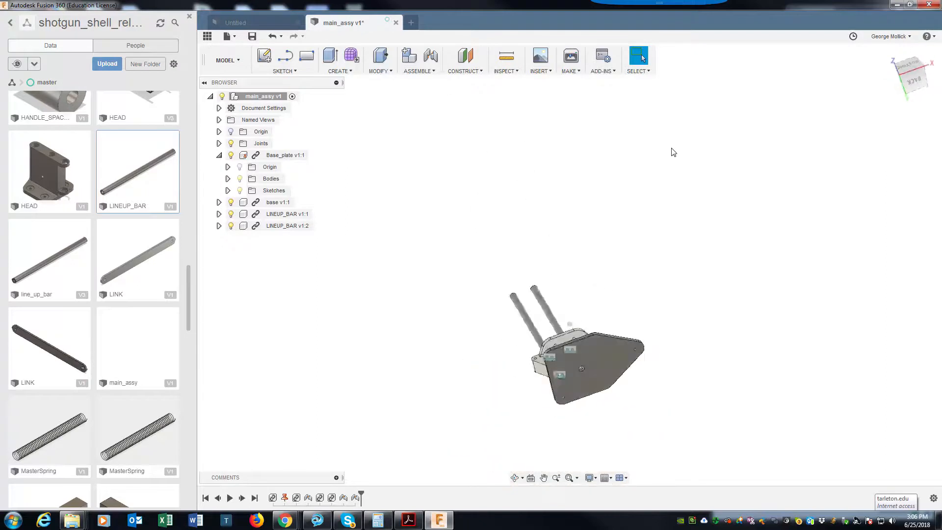
pyautogui.scroll(6, 559, 383)
pyautogui.scroll(3, 557, 384)
pyautogui.scroll(-8, 557, 383)
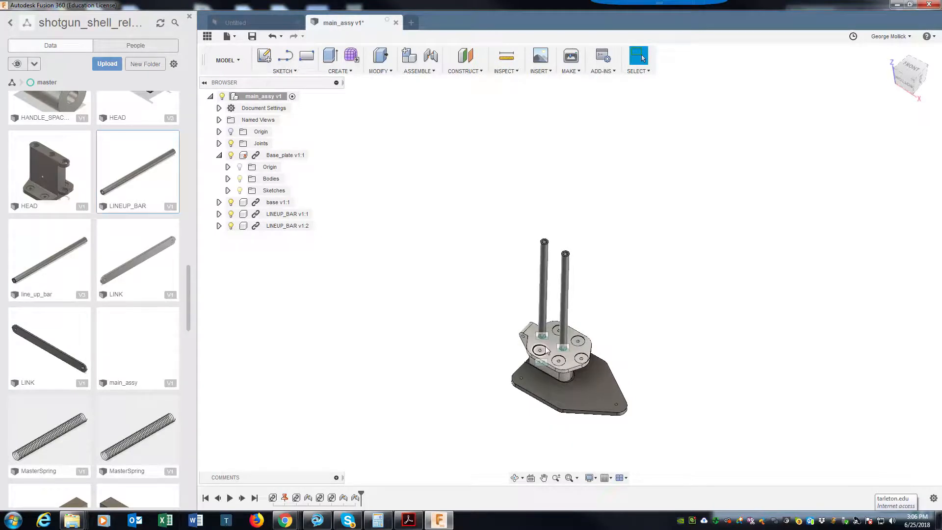
# Check the exploded assembly drawing in Adobe Acrobat Reader, return to Fusion 360 and insert HEAD from the master folder, moved clear of the base and bars
pyautogui.click(409, 520)
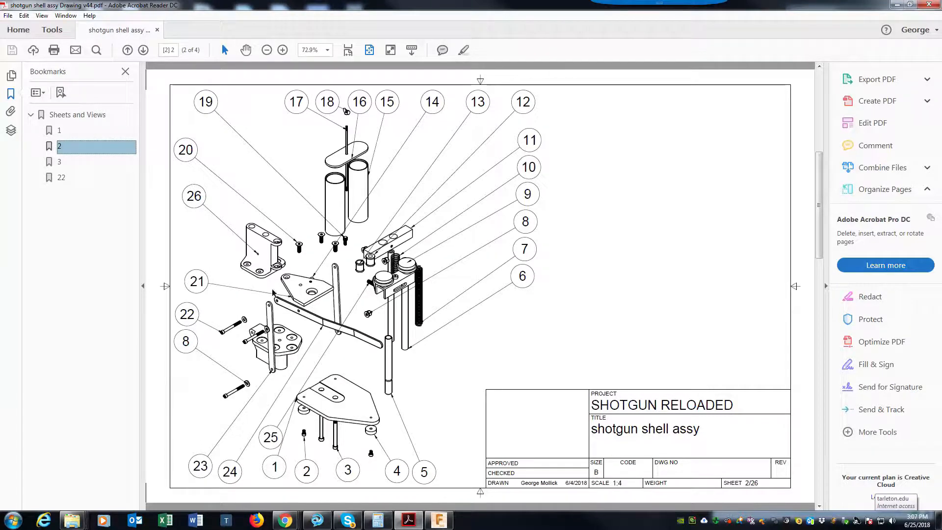
pyautogui.hotkey('alt', 'Tab')
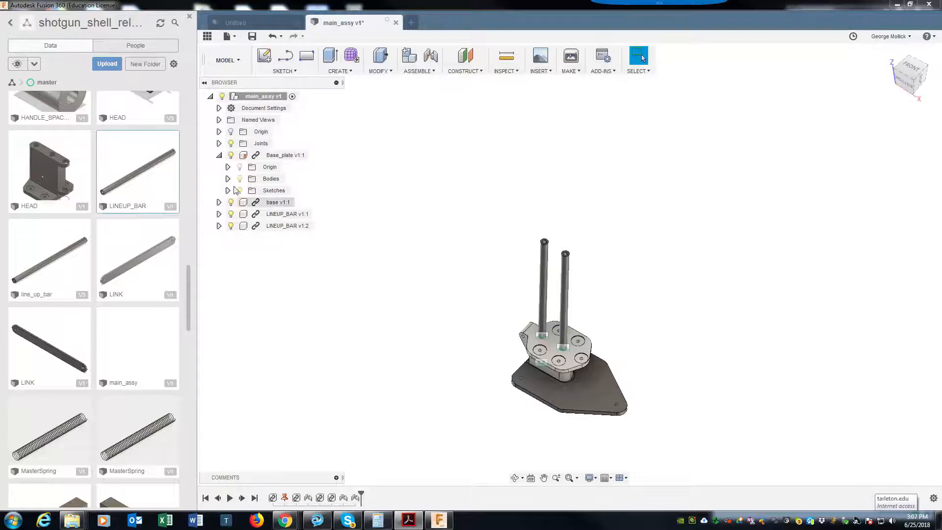
pyautogui.rightClick(59, 169)
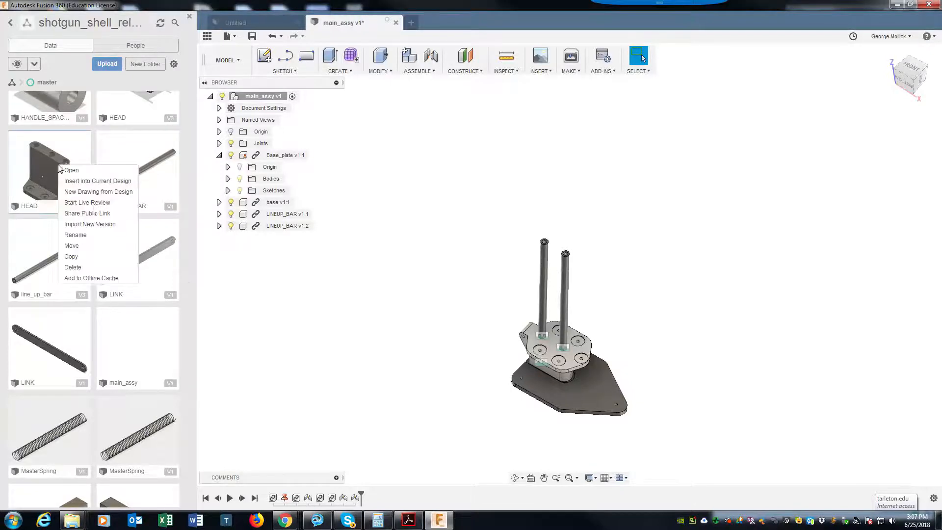
pyautogui.click(104, 182)
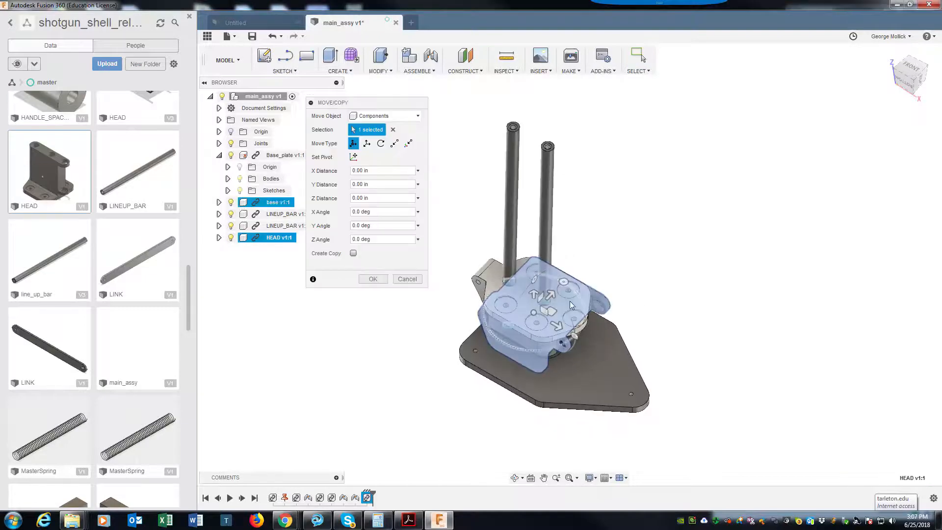
pyautogui.moveTo(551, 294); pyautogui.dragTo(652, 194)
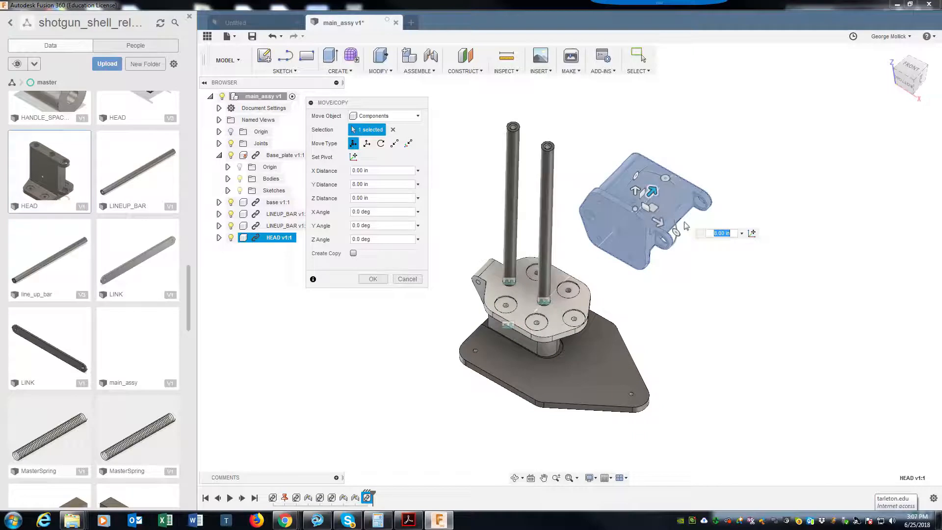
pyautogui.click(641, 194)
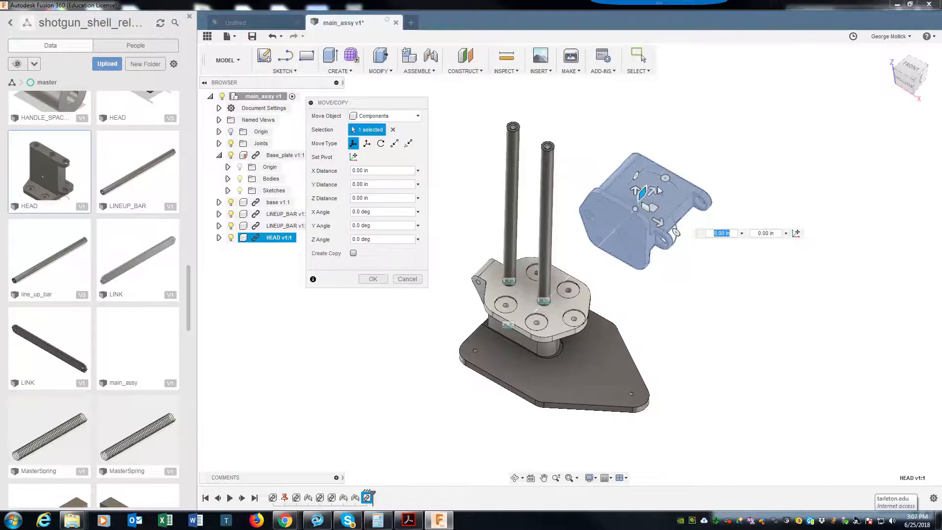
pyautogui.keyDown('shift'); pyautogui.moveTo(690, 197); pyautogui.dragTo(621, 222, button='middle'); pyautogui.keyUp('shift')
pyautogui.moveTo(717, 260); pyautogui.dragTo(661, 317)
pyautogui.keyDown('shift'); pyautogui.moveTo(656, 355); pyautogui.dragTo(638, 365, button='middle'); pyautogui.keyUp('shift')
pyautogui.click(371, 280)
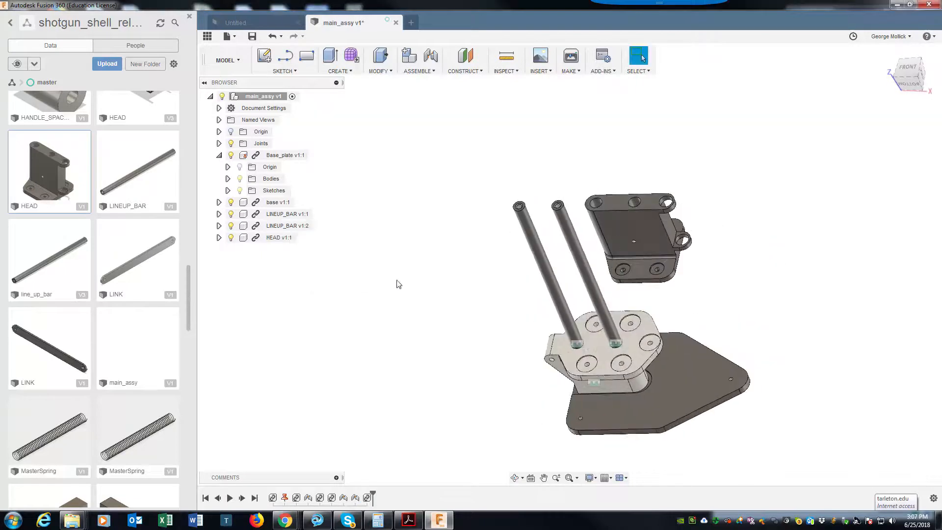
# Try to join HEAD's end hole to the first LINEUP_BAR with a Cylindrical joint, using the bar's cylindrical face
pyautogui.keyDown('shift'); pyautogui.moveTo(876, 240); pyautogui.dragTo(833, 205, button='middle'); pyautogui.keyUp('shift')
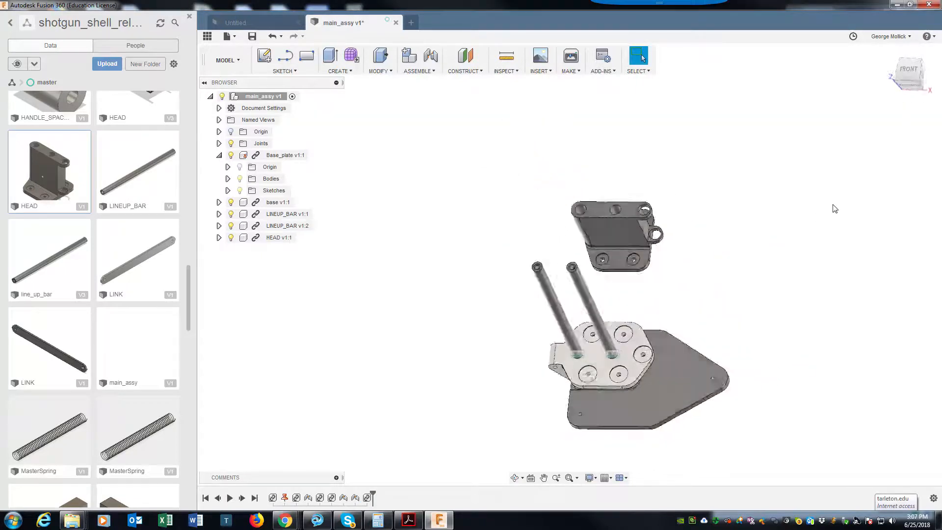
pyautogui.click(429, 58)
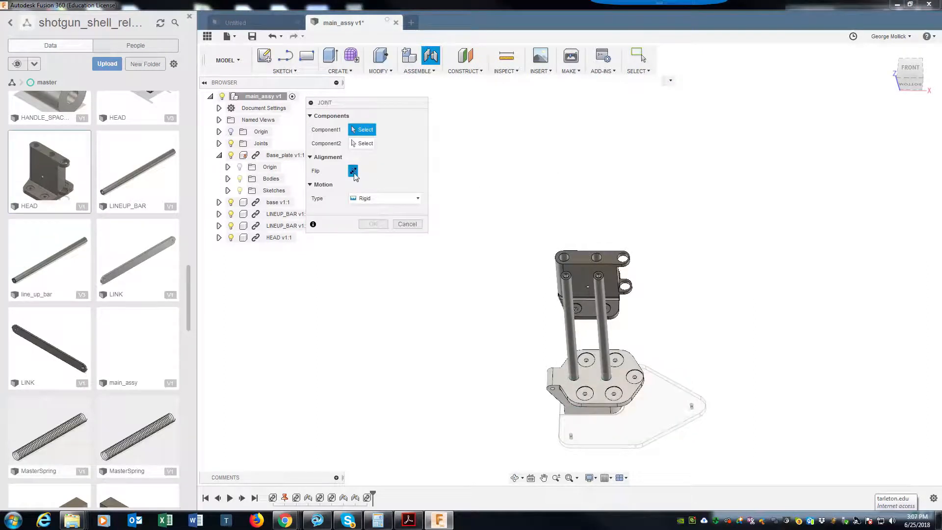
pyautogui.click(366, 202)
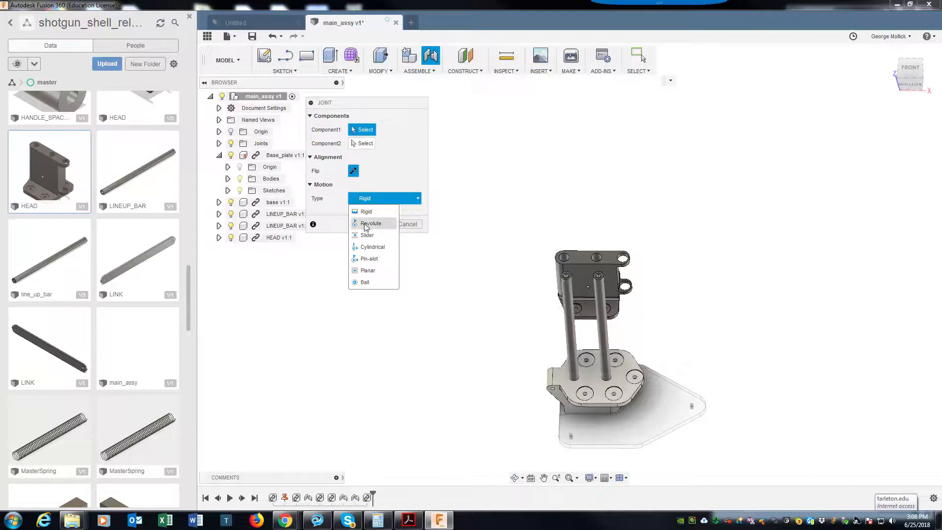
pyautogui.click(372, 247)
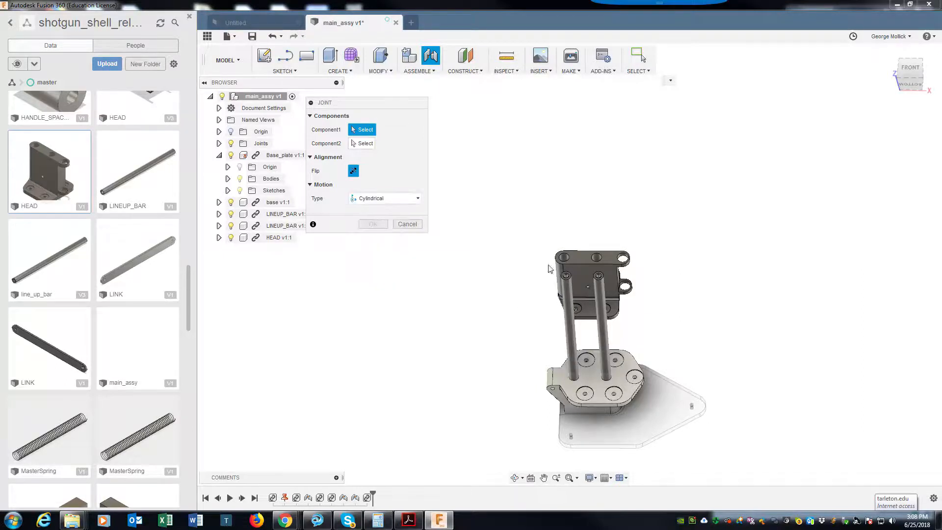
pyautogui.scroll(3, 570, 265)
pyautogui.scroll(2, 570, 266)
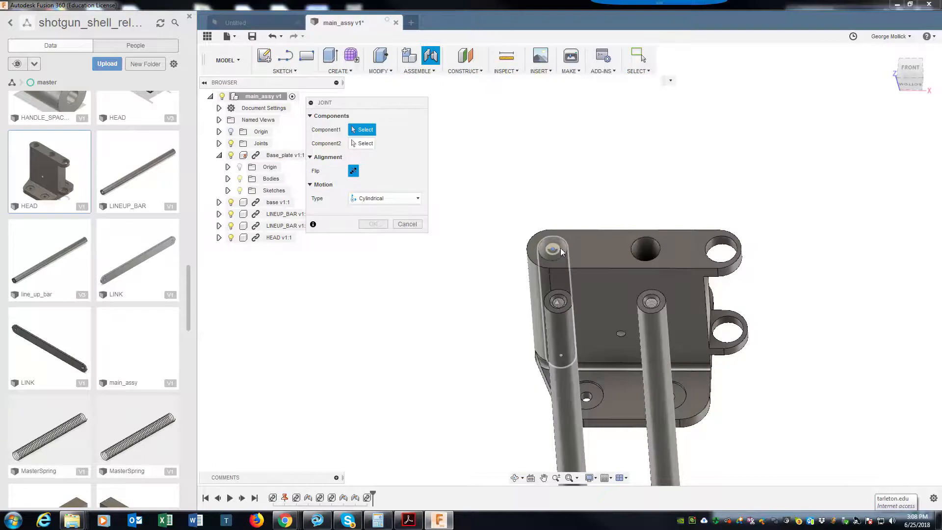
pyautogui.scroll(3, 562, 252)
pyautogui.click(562, 252)
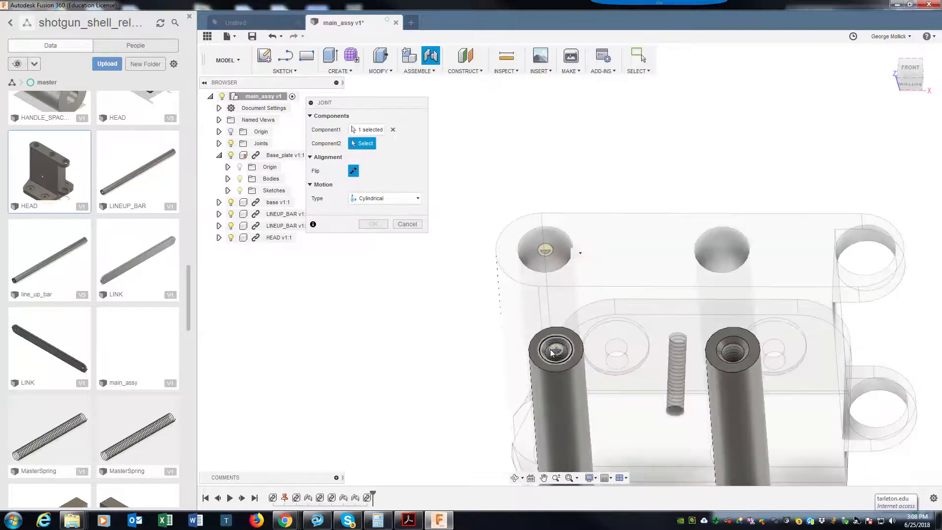
pyautogui.click(557, 424)
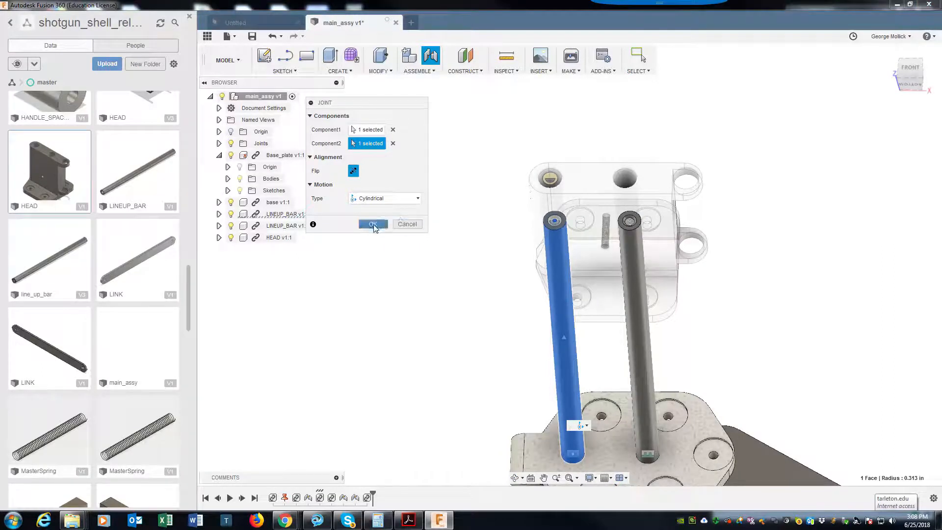
pyautogui.click(372, 225)
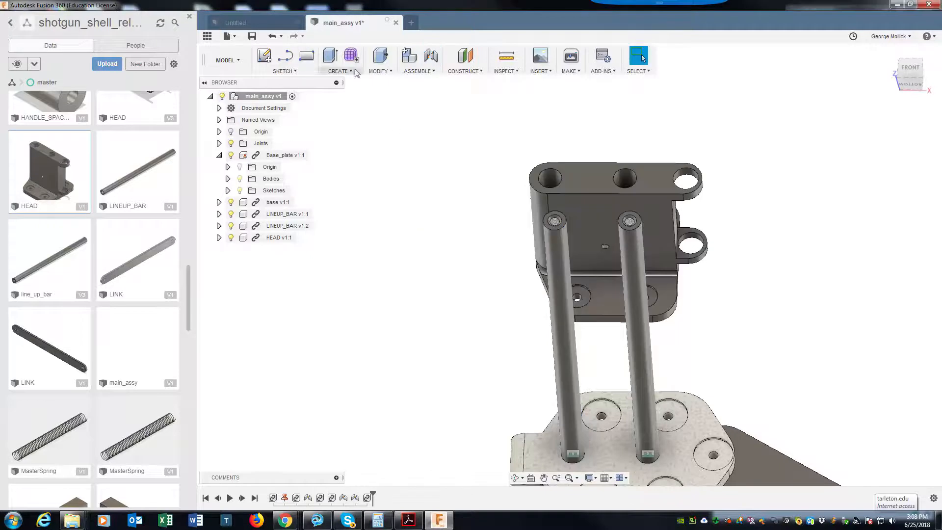
# Join HEAD's end hole to the upper end of the first LINEUP_BAR with a Cylindrical joint about the Z axis
pyautogui.click(430, 56)
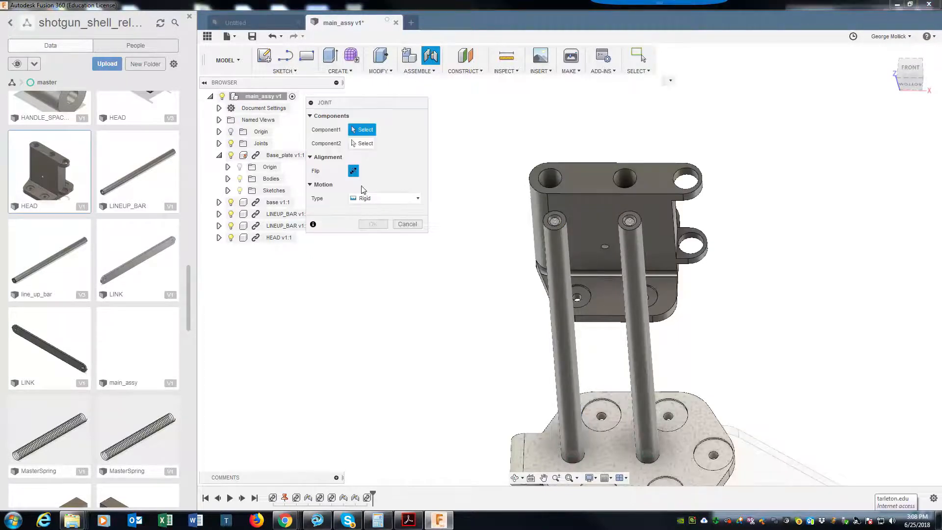
pyautogui.click(368, 201)
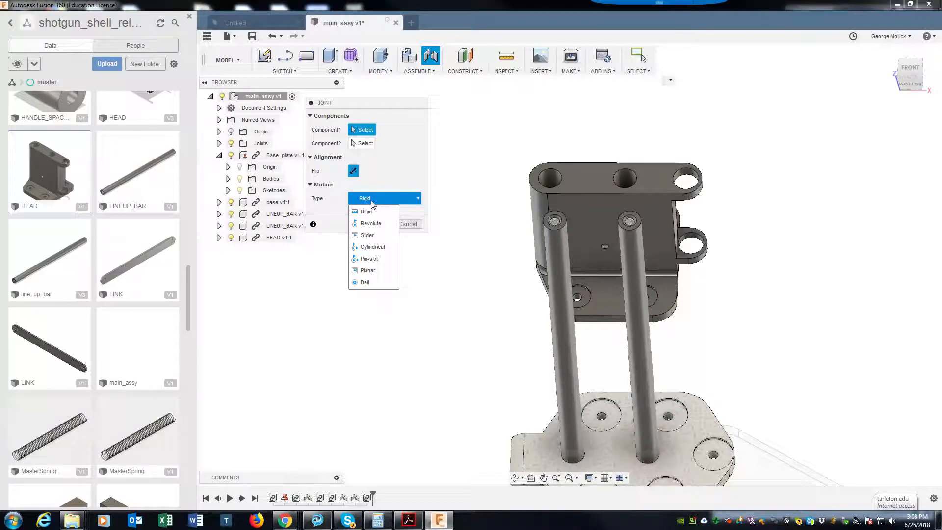
pyautogui.click(372, 247)
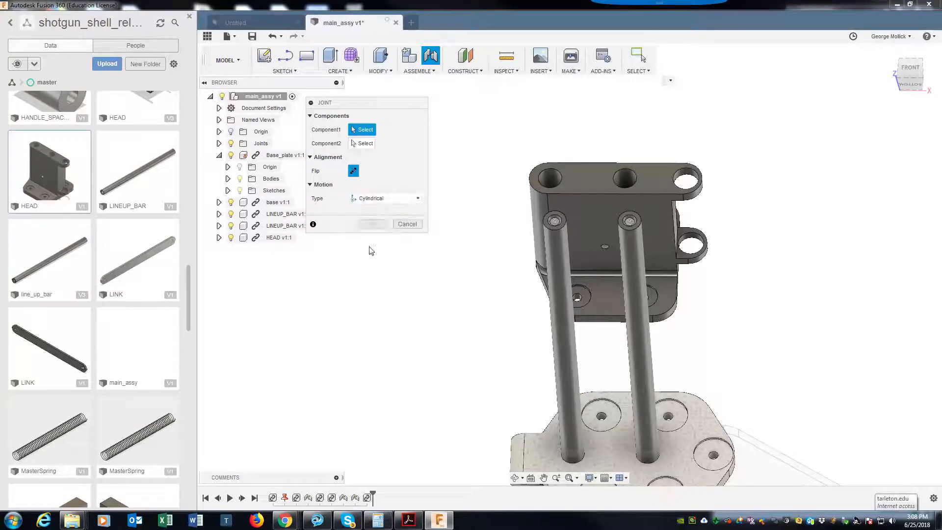
pyautogui.click(560, 173)
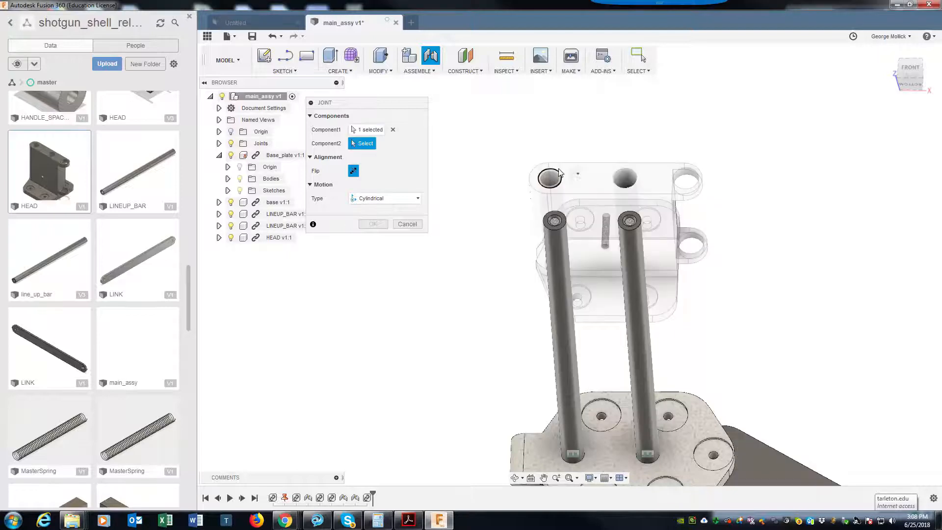
pyautogui.click(563, 227)
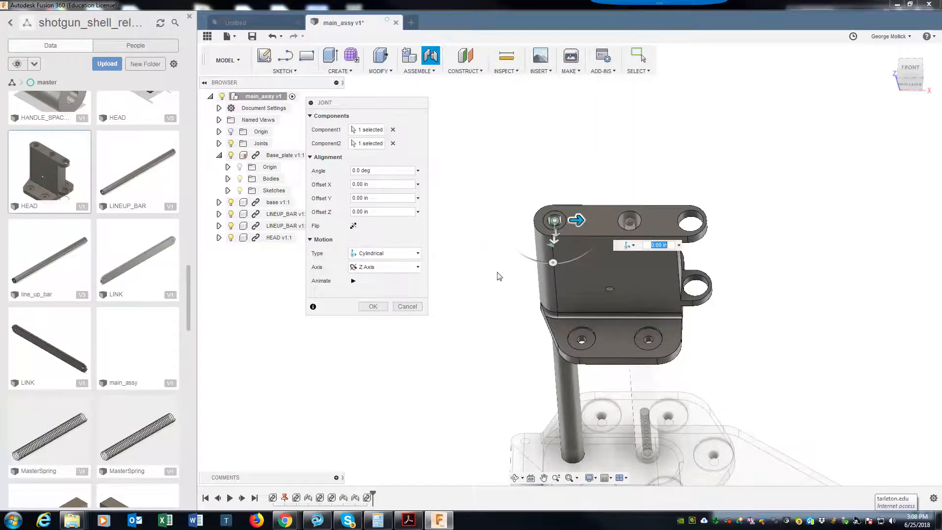
pyautogui.click(371, 308)
pyautogui.click(374, 307)
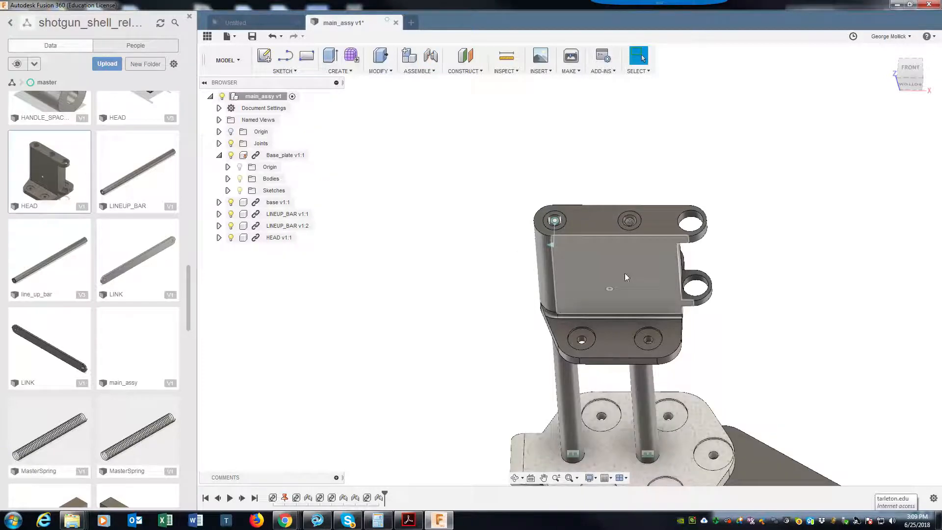
# Test HEAD's sliding and swinging motion on the first LINEUP_BAR, reverting HEAD to its previous position
pyautogui.moveTo(617, 278); pyautogui.dragTo(793, 384)
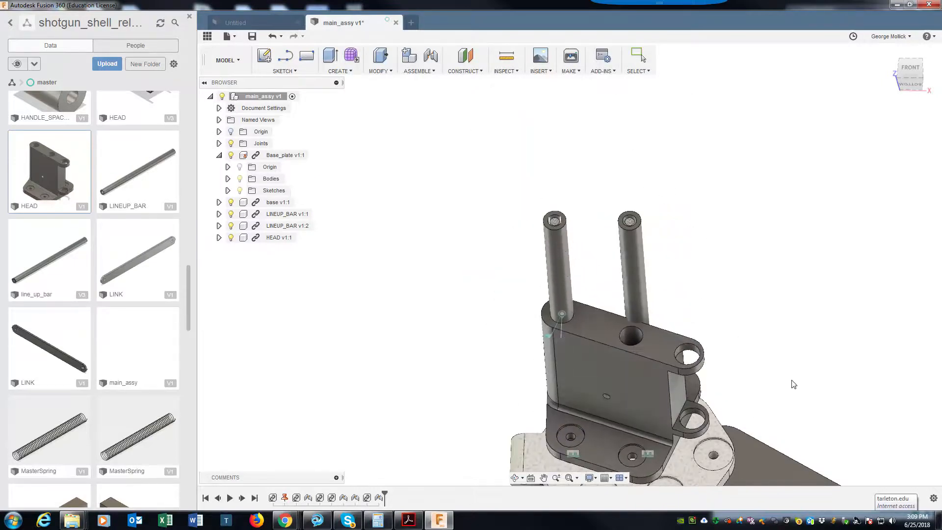
pyautogui.click(424, 59)
pyautogui.click(484, 275)
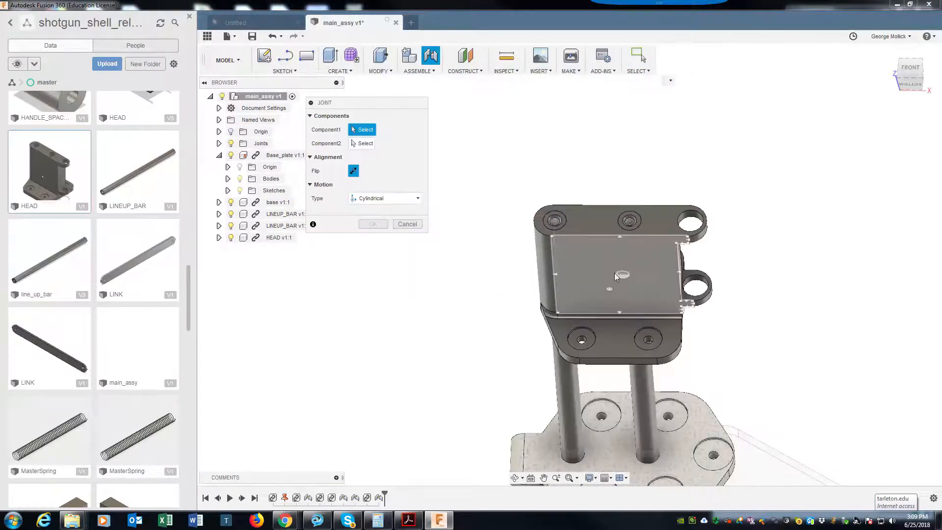
pyautogui.press('Escape')
pyautogui.moveTo(613, 340); pyautogui.dragTo(563, 435)
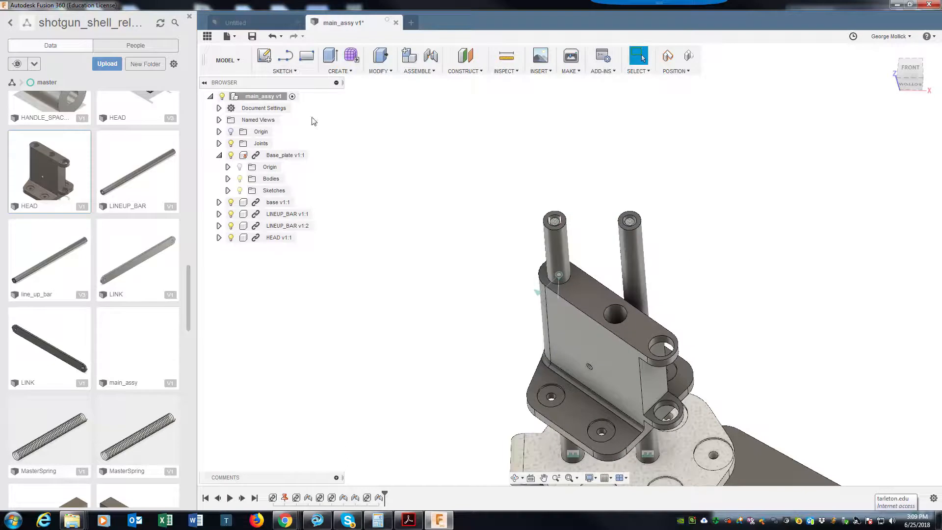
pyautogui.click(431, 56)
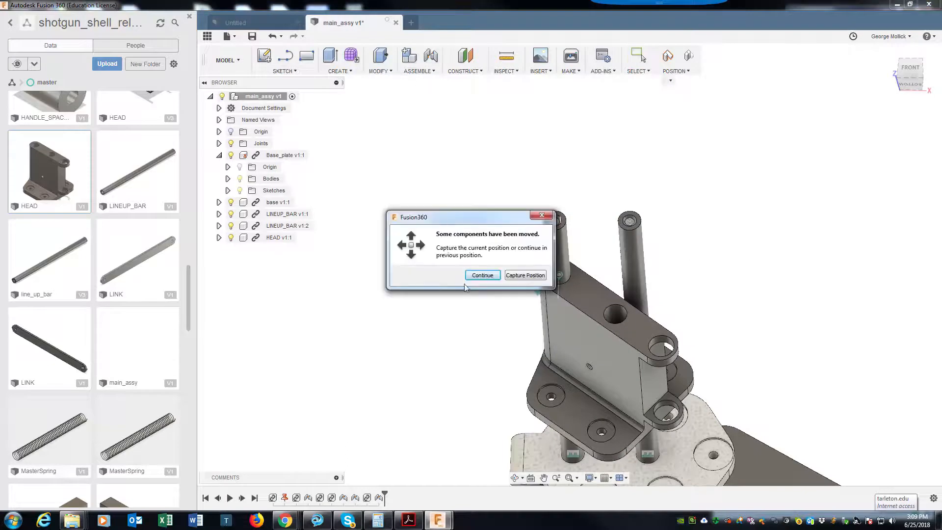
pyautogui.click(484, 275)
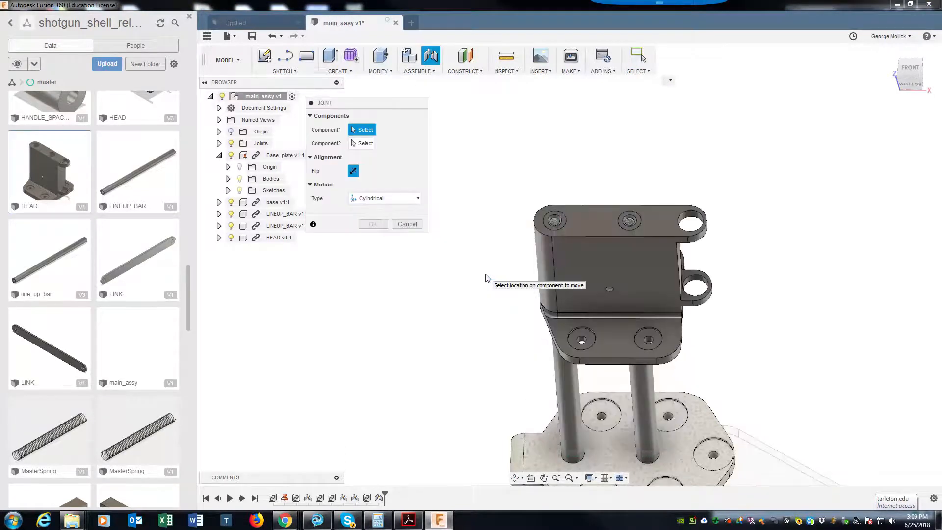
pyautogui.click(405, 224)
# Slide HEAD partway down the first LINEUP_BAR, swung slightly off the second bar, and capture its position
pyautogui.moveTo(591, 368)
pyautogui.mouseDown()
pyautogui.moveTo(570, 160)
pyautogui.moveTo(631, 337)
pyautogui.moveTo(529, 400)
pyautogui.moveTo(592, 469)
pyautogui.moveTo(580, 254)
pyautogui.moveTo(539, 221)
pyautogui.moveTo(523, 258)
pyautogui.moveTo(461, 282)
pyautogui.moveTo(466, 388)
pyautogui.moveTo(515, 398)
pyautogui.moveTo(548, 357)
pyautogui.moveTo(763, 406)
pyautogui.moveTo(523, 324)
pyautogui.moveTo(448, 360)
pyautogui.moveTo(676, 319)
pyautogui.moveTo(705, 276)
pyautogui.moveTo(518, 431)
pyautogui.moveTo(637, 367)
pyautogui.moveTo(622, 367)
pyautogui.moveTo(606, 340)
pyautogui.moveTo(615, 298)
pyautogui.moveTo(625, 395)
pyautogui.moveTo(599, 397)
pyautogui.moveTo(588, 380)
pyautogui.mouseUp()
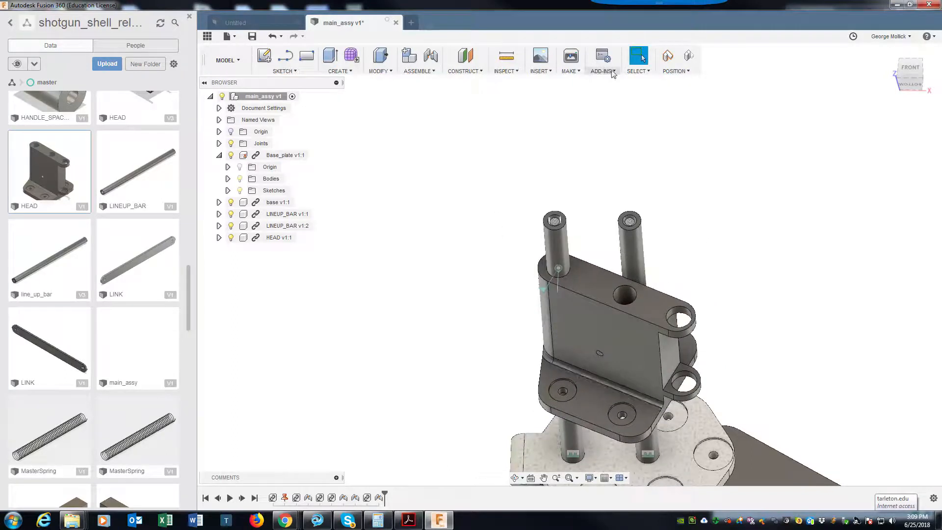
pyautogui.click(667, 58)
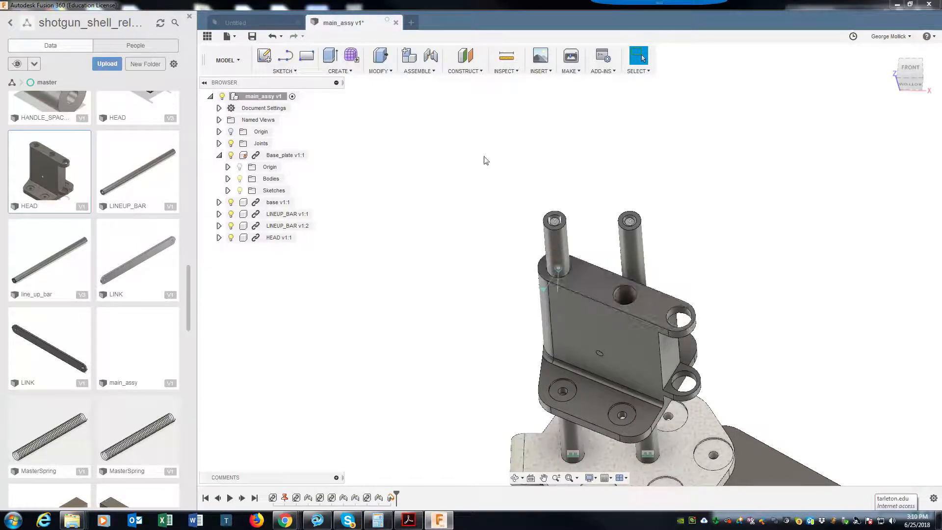
pyautogui.click(430, 56)
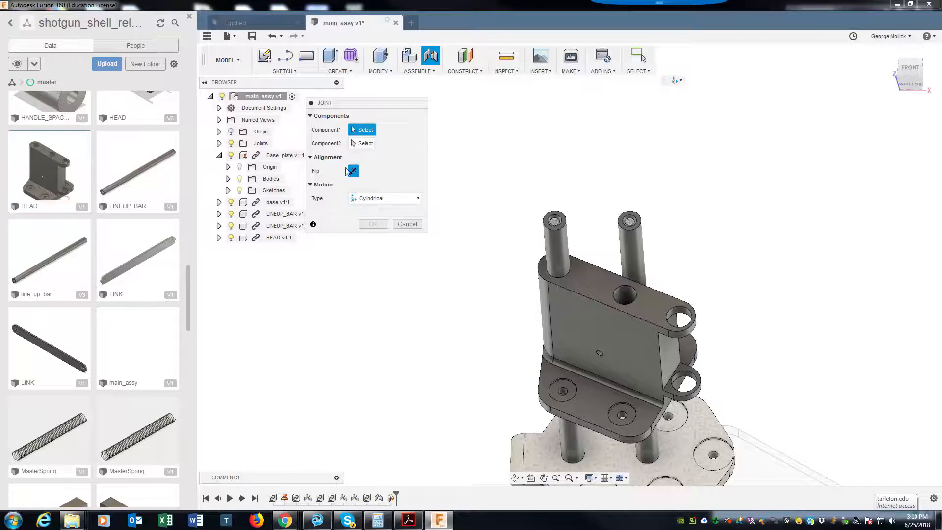
pyautogui.click(567, 221)
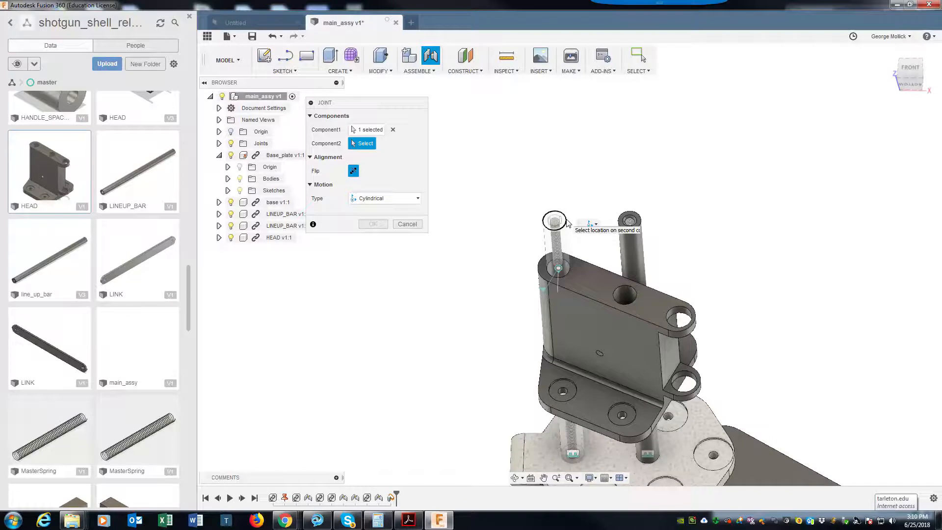
pyautogui.press('Escape')
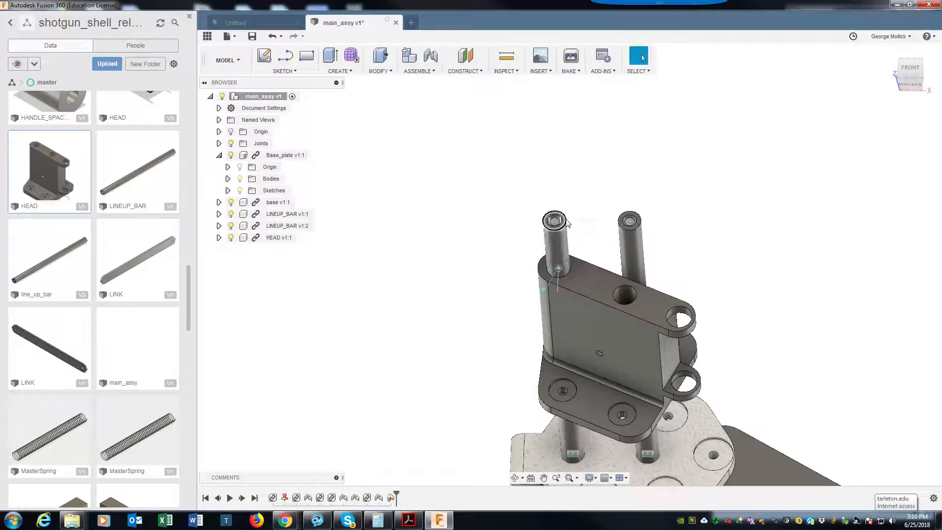
# Join the second LINEUP_BAR's upper end to HEAD's middle hole with a Cylindrical joint and slide HEAD down both bars
pyautogui.click(432, 57)
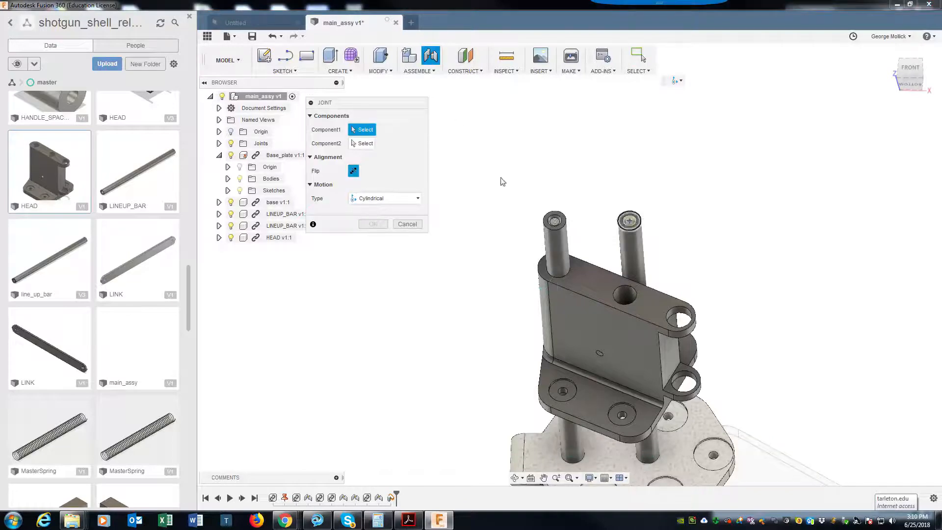
pyautogui.click(644, 220)
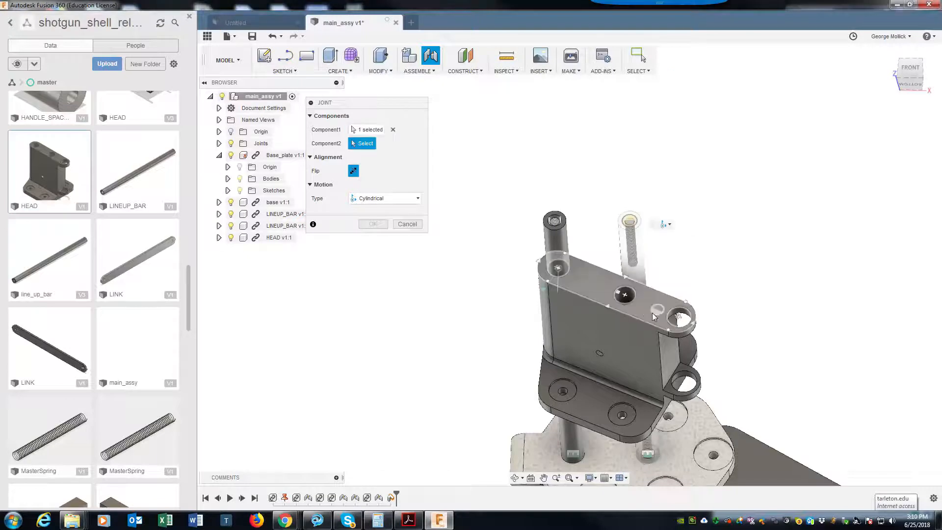
pyautogui.click(629, 301)
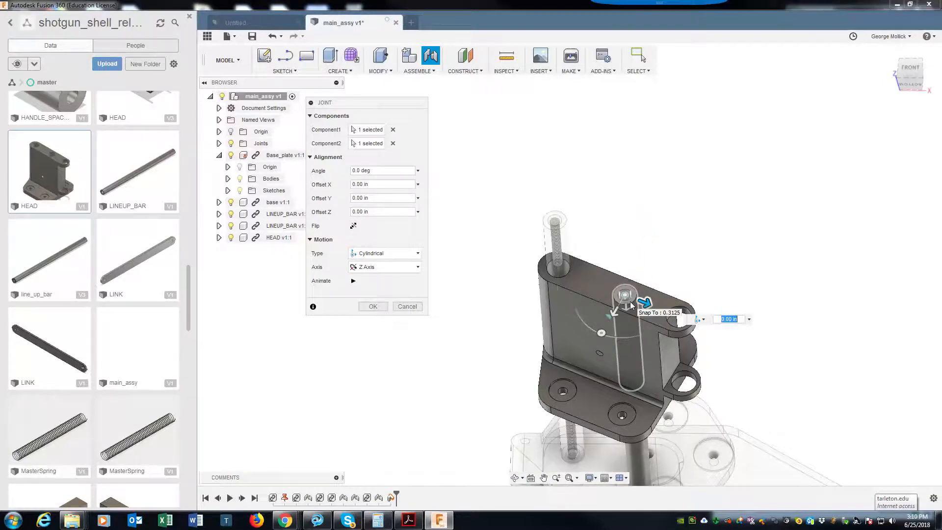
pyautogui.click(372, 307)
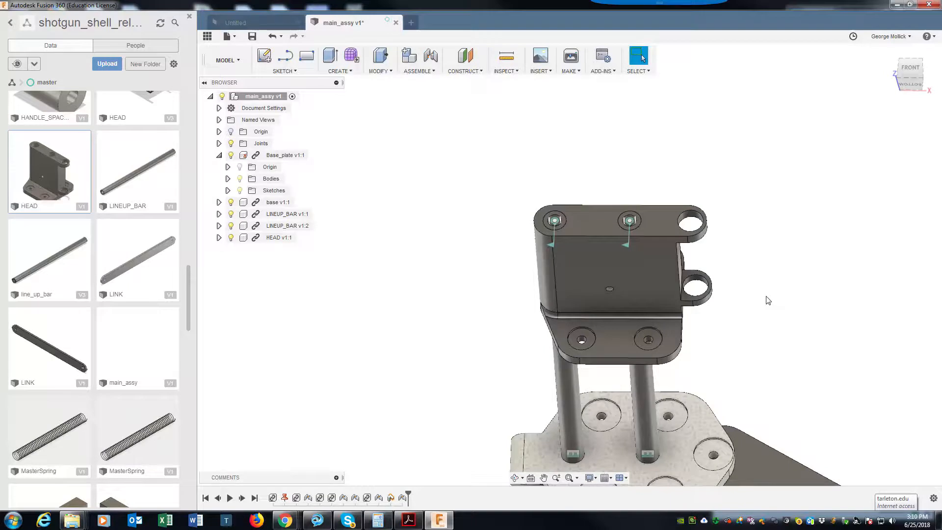
pyautogui.moveTo(622, 327); pyautogui.dragTo(580, 434)
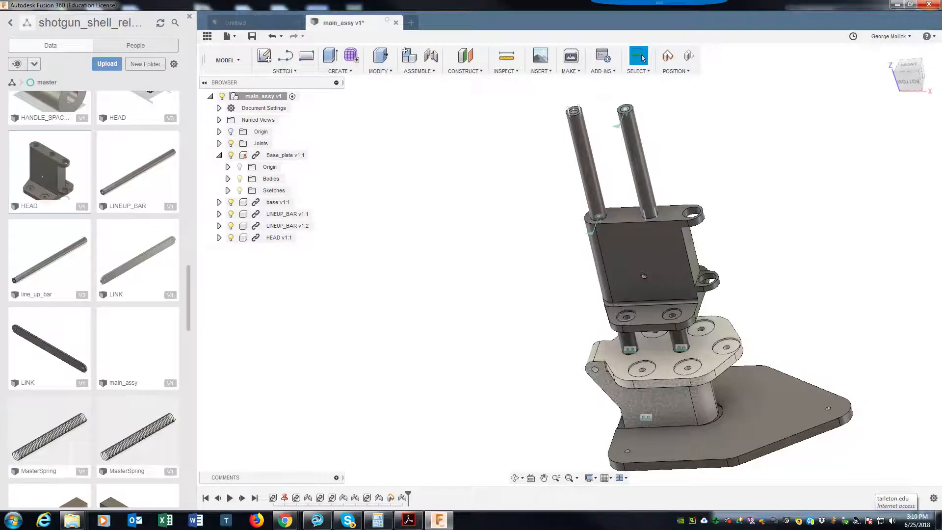
# Switch to the shotgun shell assy drawing in Adobe Acrobat Reader, examine the exploded view on sheet 2, and return to Fusion 360
pyautogui.moveTo(544, 2); pyautogui.dragTo(237, 34)
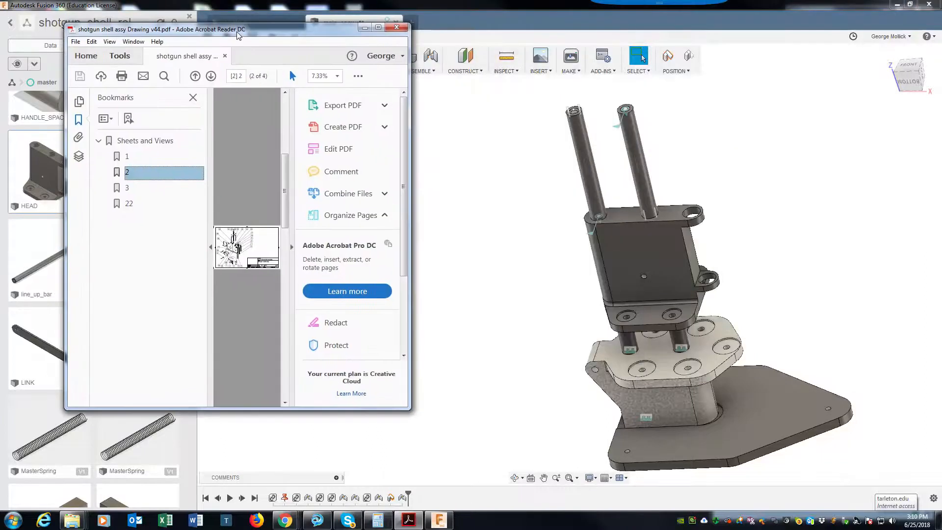
pyautogui.doubleClick(237, 34)
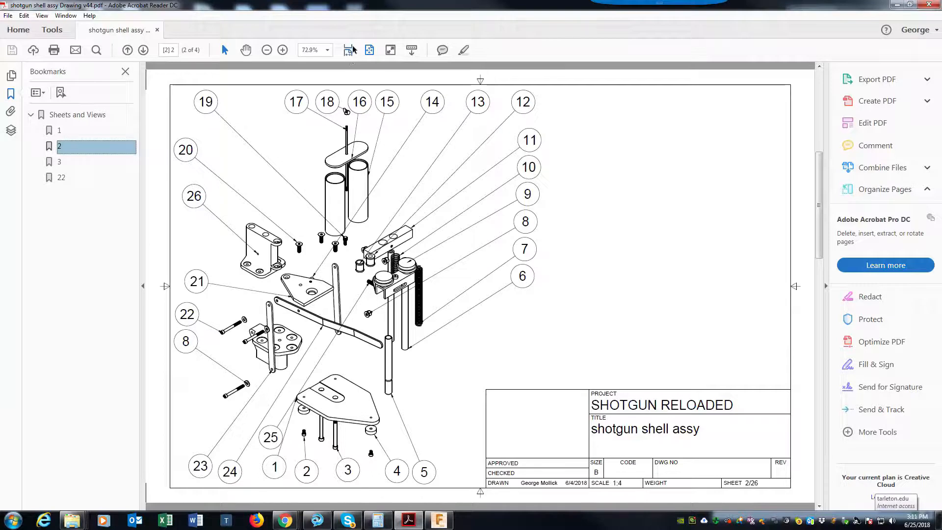
pyautogui.click(352, 80)
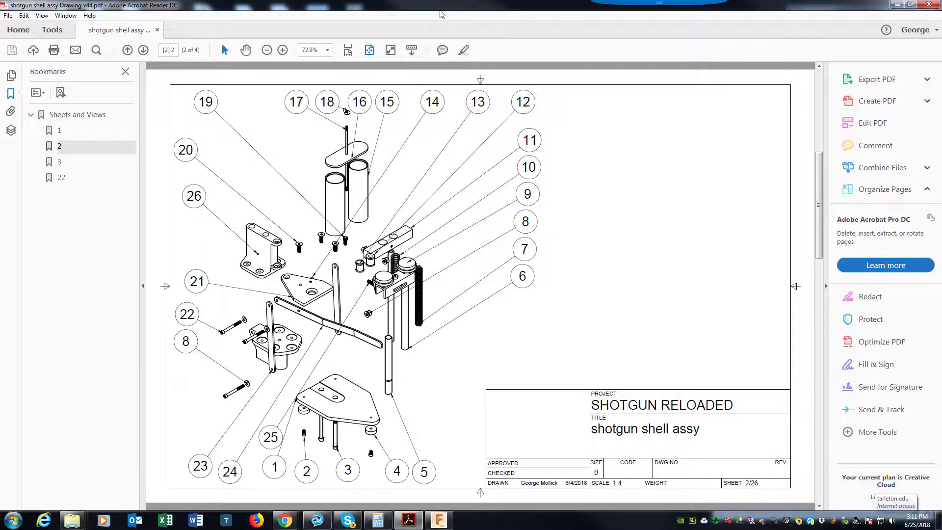
pyautogui.moveTo(440, 5); pyautogui.dragTo(941, 177)
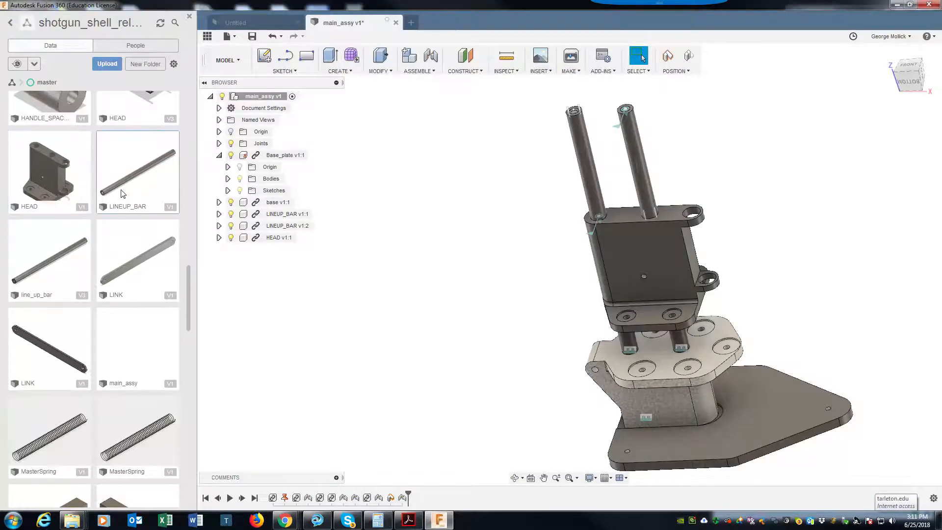
# Insert the tan measure_cover part from the master folder into the main_assy design
pyautogui.scroll(10, 120, 191)
pyautogui.scroll(2, 122, 194)
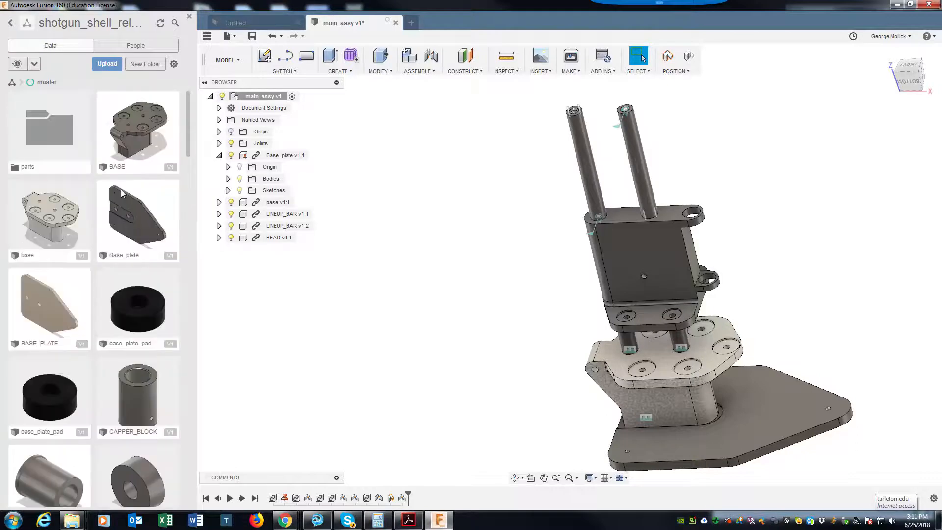
pyautogui.scroll(-10, 122, 193)
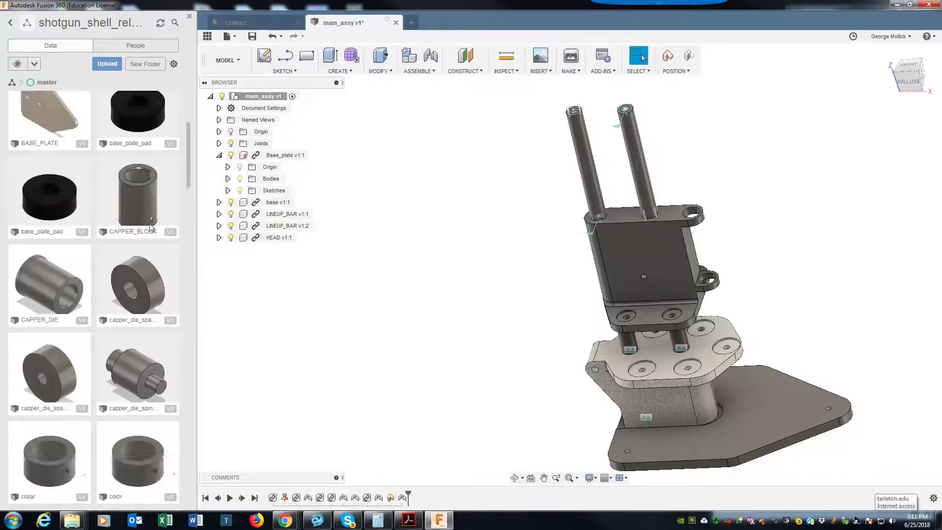
pyautogui.scroll(-10, 151, 227)
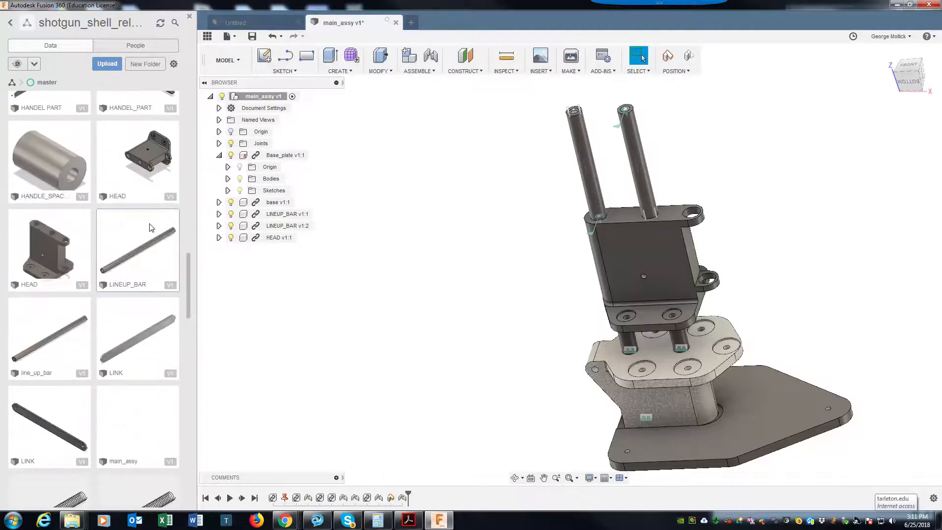
pyautogui.scroll(-10, 150, 227)
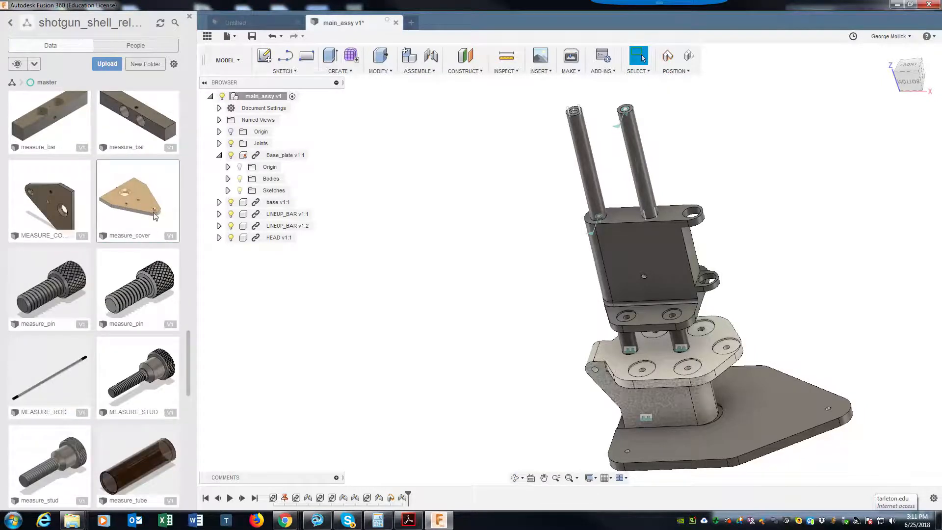
pyautogui.rightClick(155, 216)
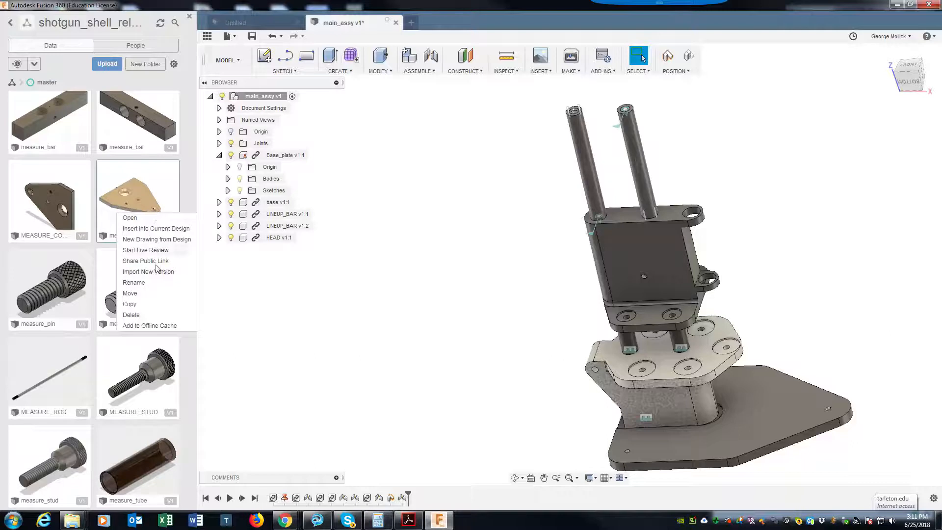
pyautogui.click(152, 228)
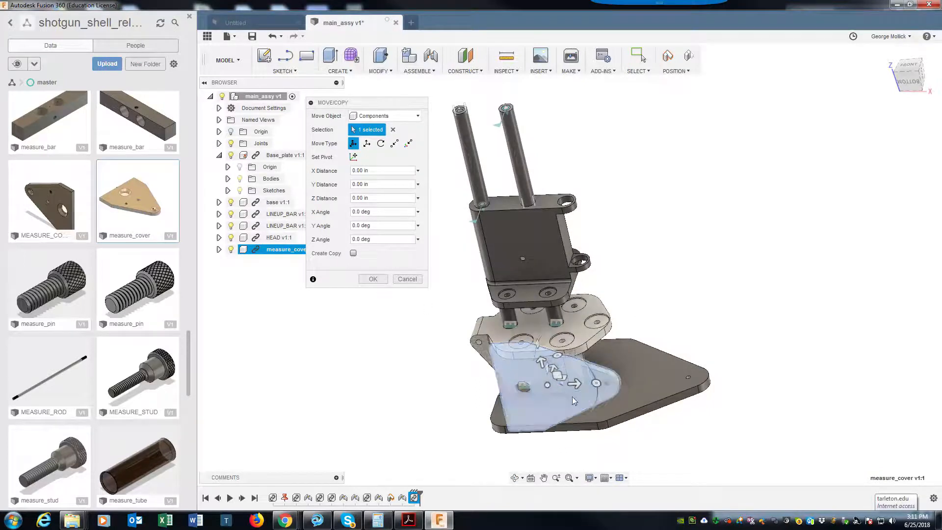
# Move measure_cover -7.50 in along X, rotate it 95 degrees about X so it lies flat, and capture its position
pyautogui.moveTo(575, 384); pyautogui.dragTo(402, 390)
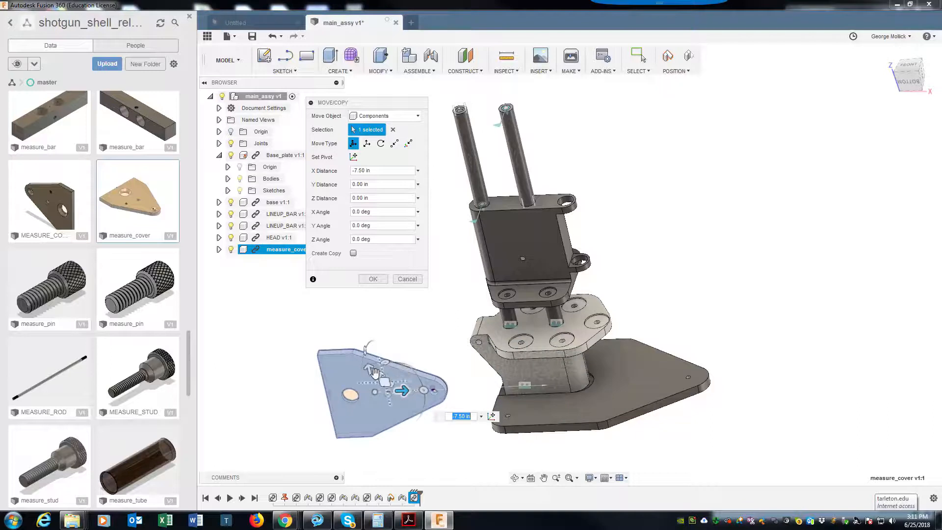
pyautogui.moveTo(364, 348); pyautogui.dragTo(371, 408)
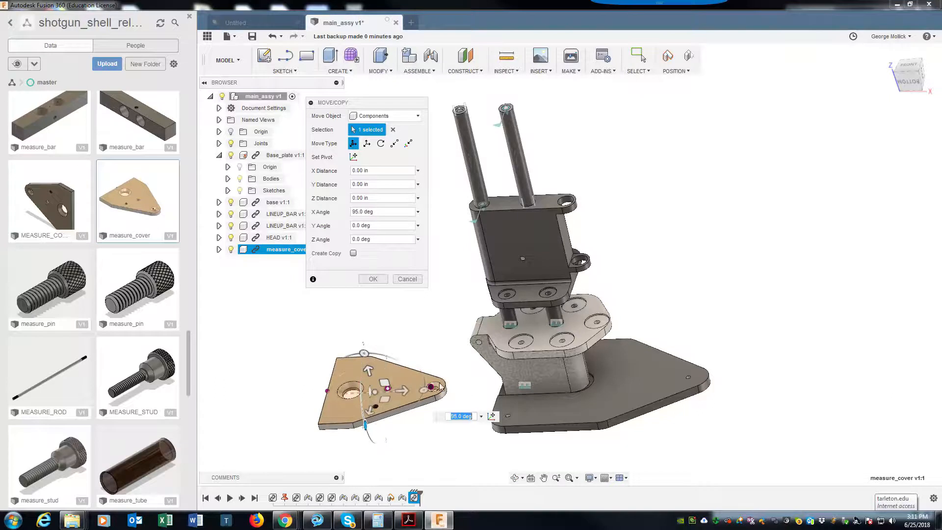
pyautogui.click(373, 279)
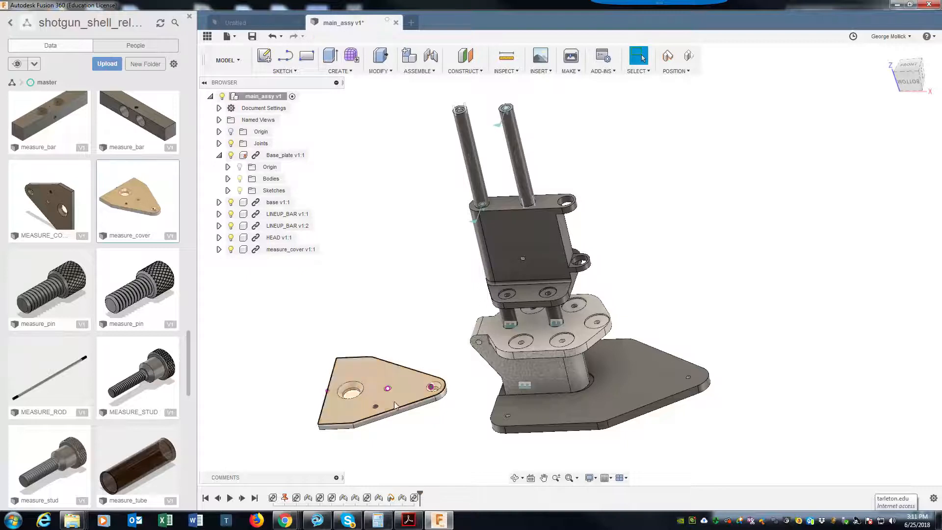
pyautogui.click(667, 55)
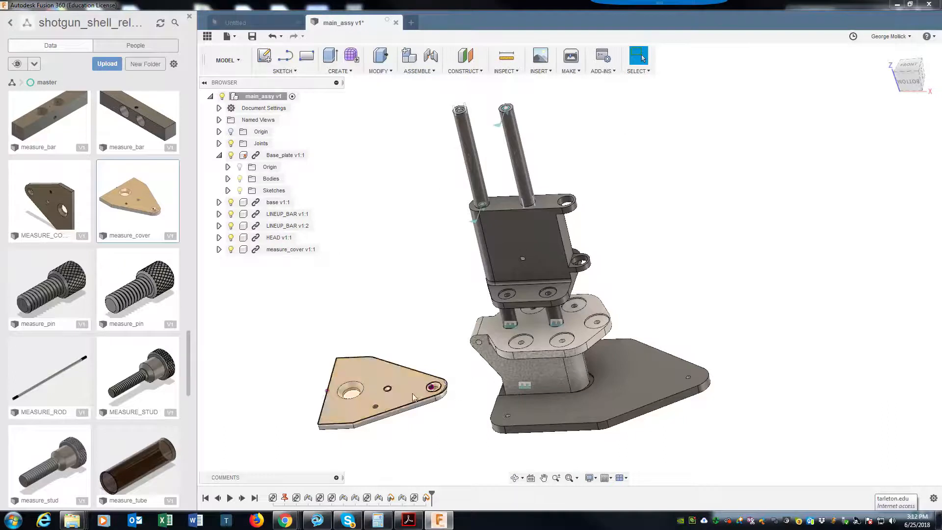
# Join the underside of measure_cover's end hole to the upper end of the first LINEUP_BAR with a Rigid joint
pyautogui.scroll(8, 393, 385)
pyautogui.scroll(-6, 429, 439)
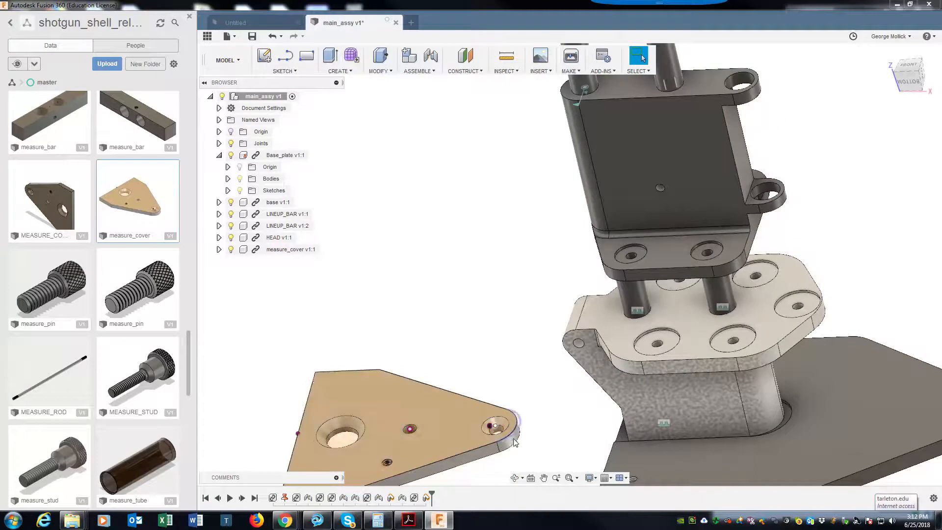
pyautogui.scroll(-5, 508, 434)
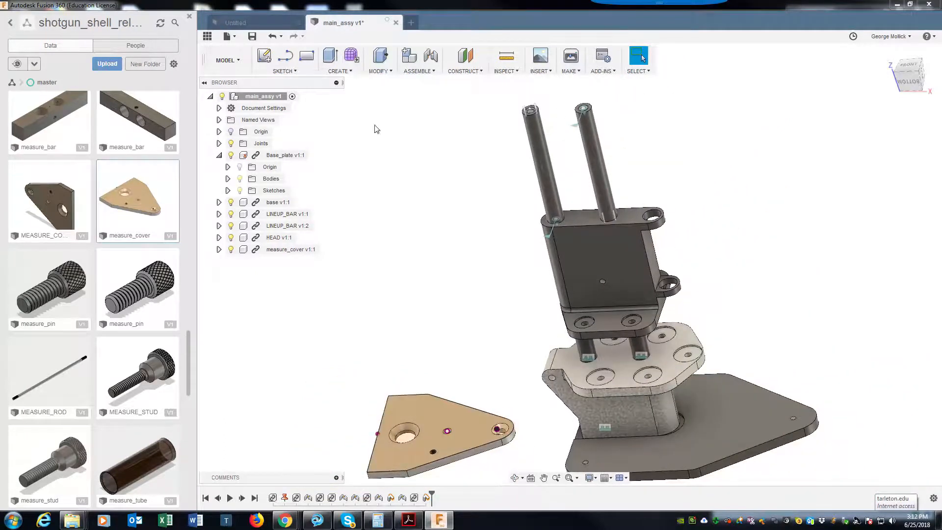
pyautogui.press('j')
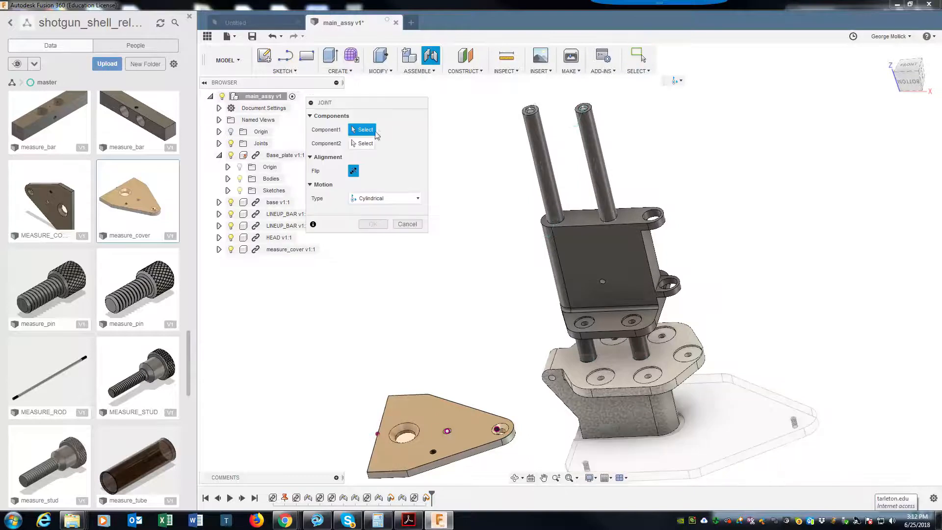
pyautogui.click(373, 198)
pyautogui.click(377, 210)
pyautogui.keyDown('shift'); pyautogui.moveTo(513, 393); pyautogui.dragTo(609, 455, button='middle'); pyautogui.keyUp('shift')
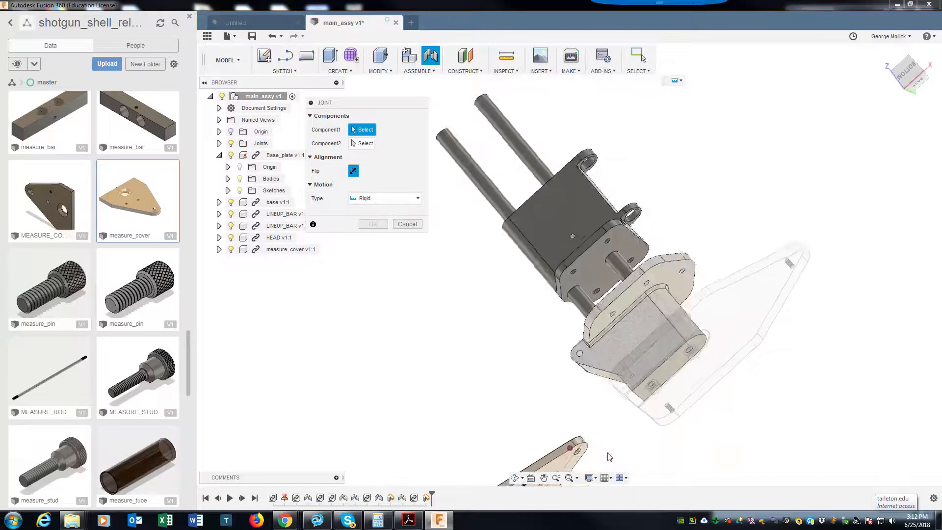
pyautogui.scroll(3, 580, 457)
pyautogui.scroll(4, 573, 456)
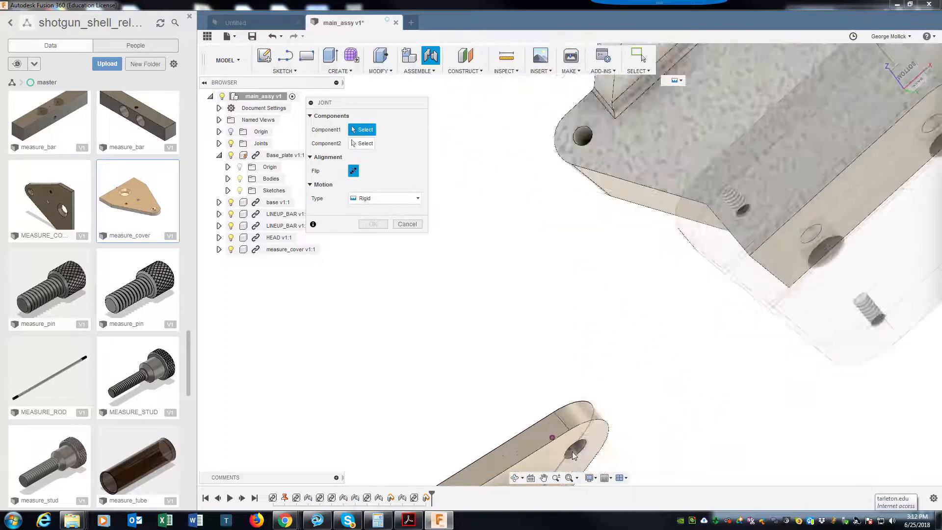
pyautogui.click(584, 459)
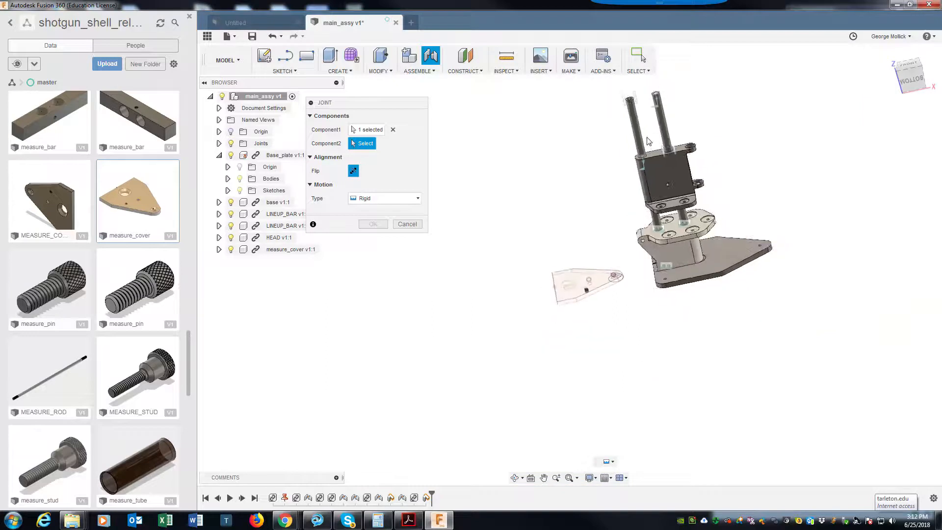
pyautogui.scroll(4, 624, 111)
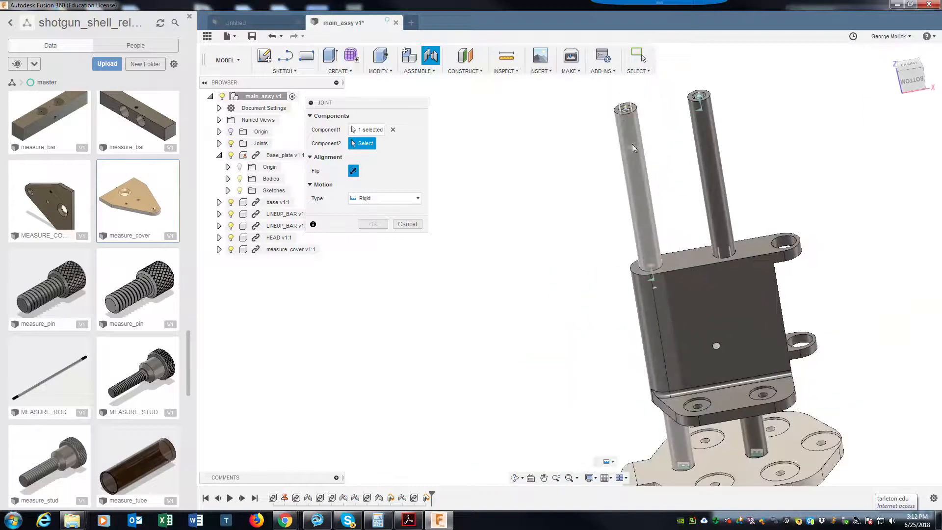
pyautogui.click(628, 118)
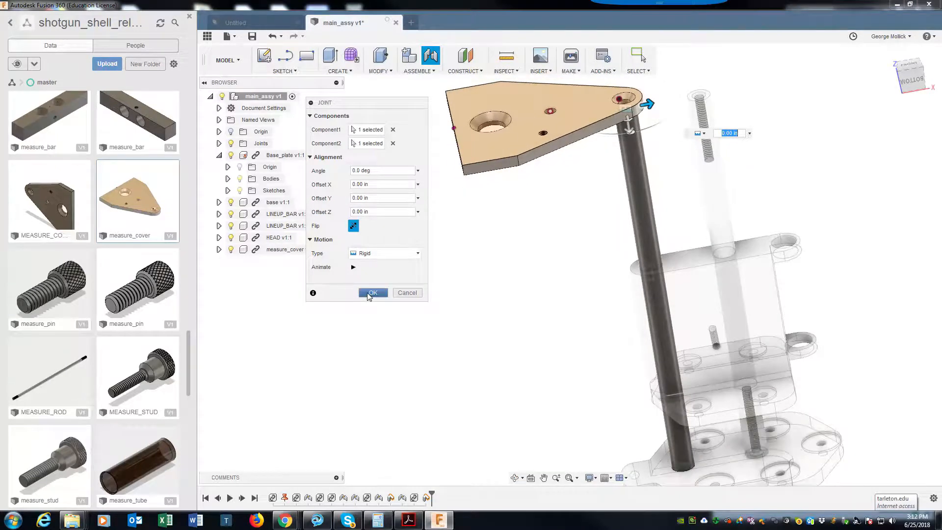
pyautogui.click(372, 293)
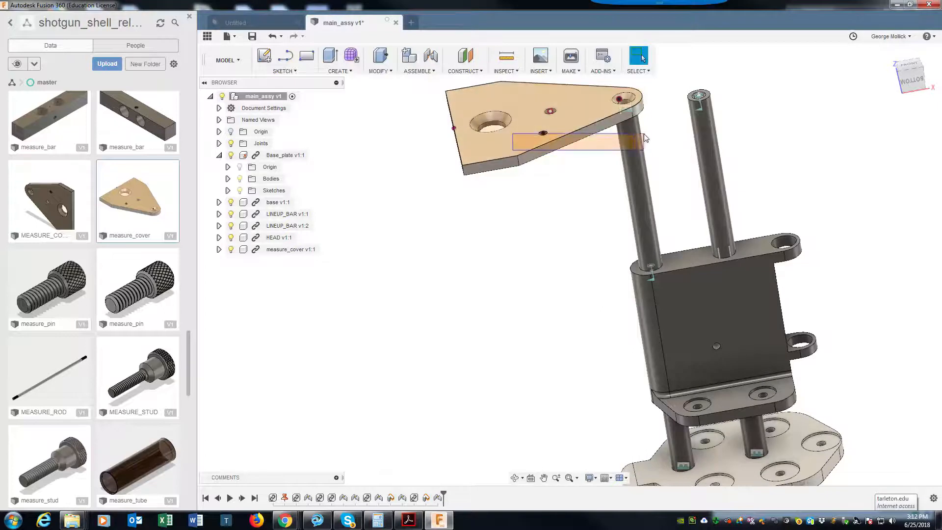
# Try to join the underside of measure_cover's middle hole to the second LINEUP_BAR's upper end with another Rigid joint
pyautogui.click(501, 141)
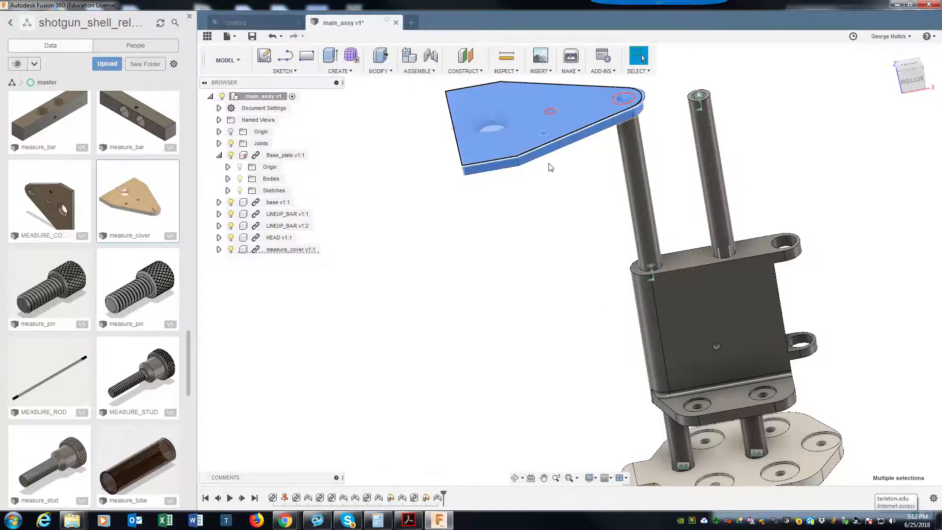
pyautogui.click(462, 263)
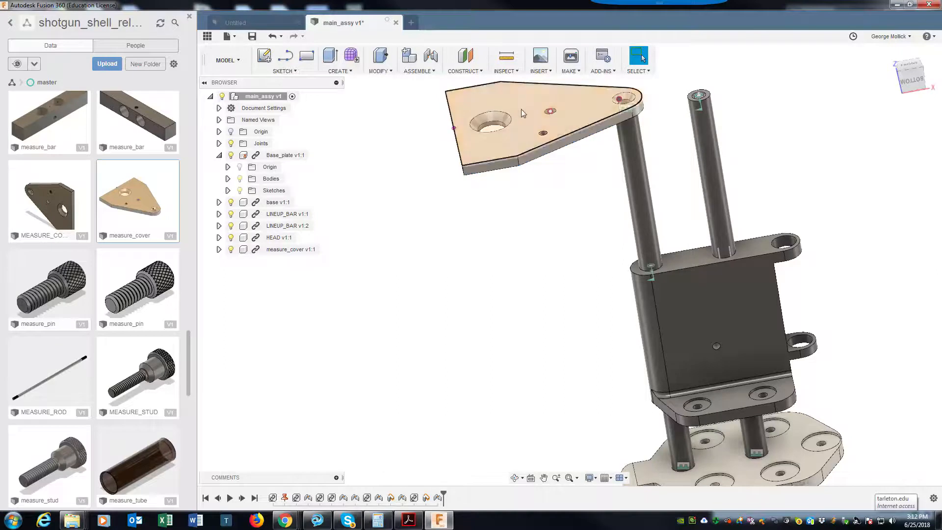
pyautogui.keyDown('shift'); pyautogui.moveTo(582, 263); pyautogui.dragTo(516, 331, button='middle'); pyautogui.keyUp('shift')
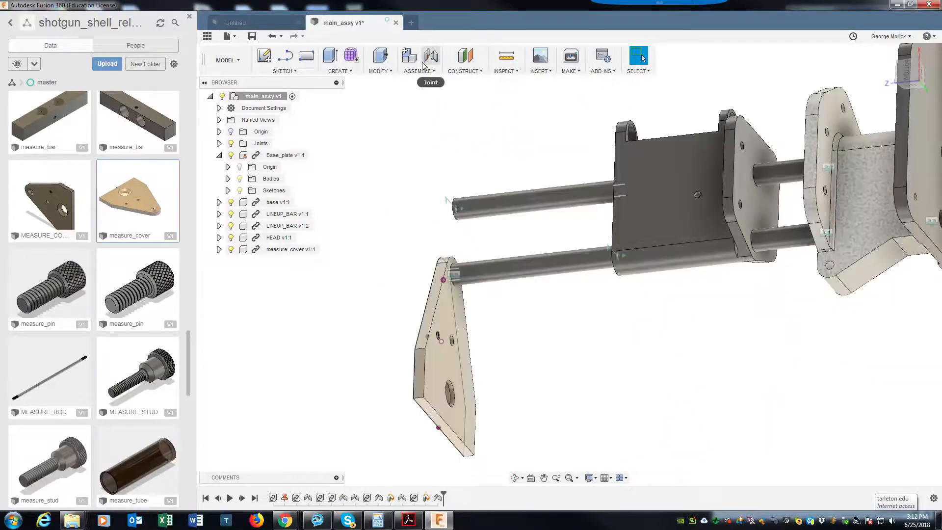
pyautogui.click(438, 60)
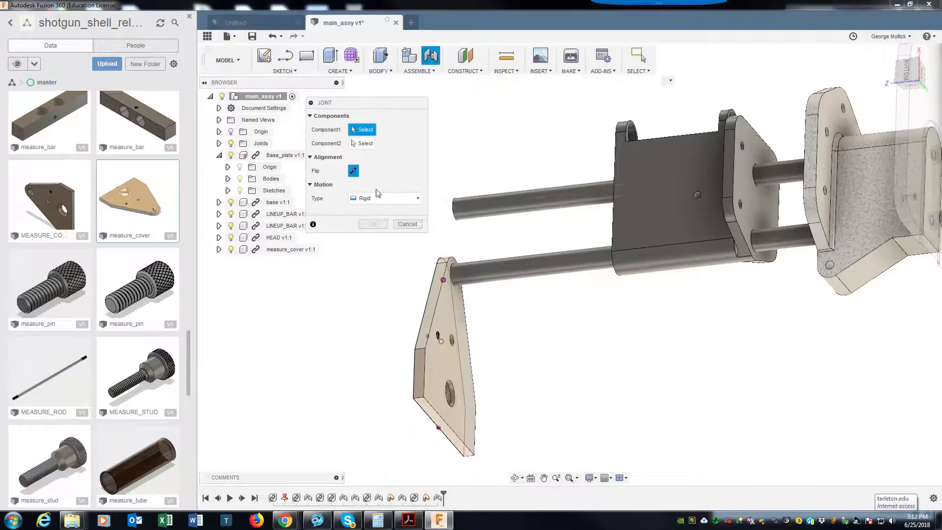
pyautogui.scroll(3, 486, 363)
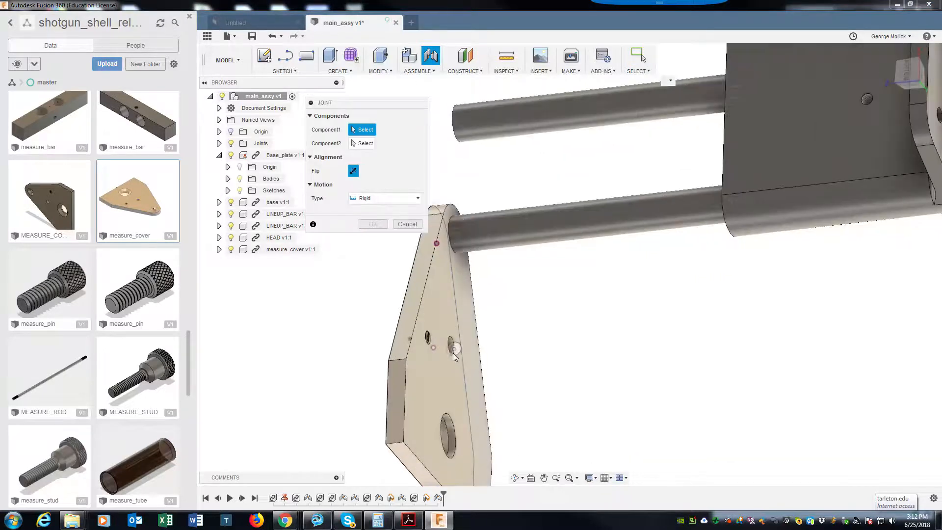
pyautogui.click(452, 354)
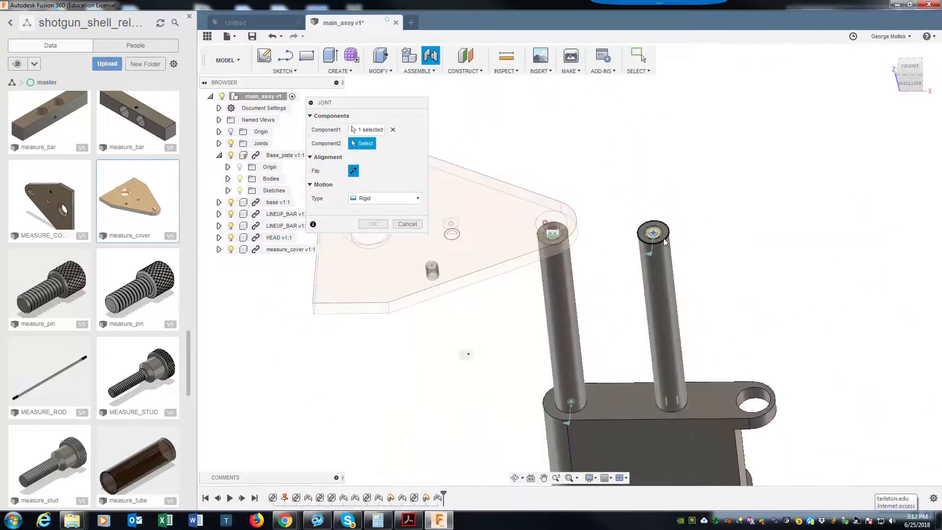
pyautogui.click(663, 238)
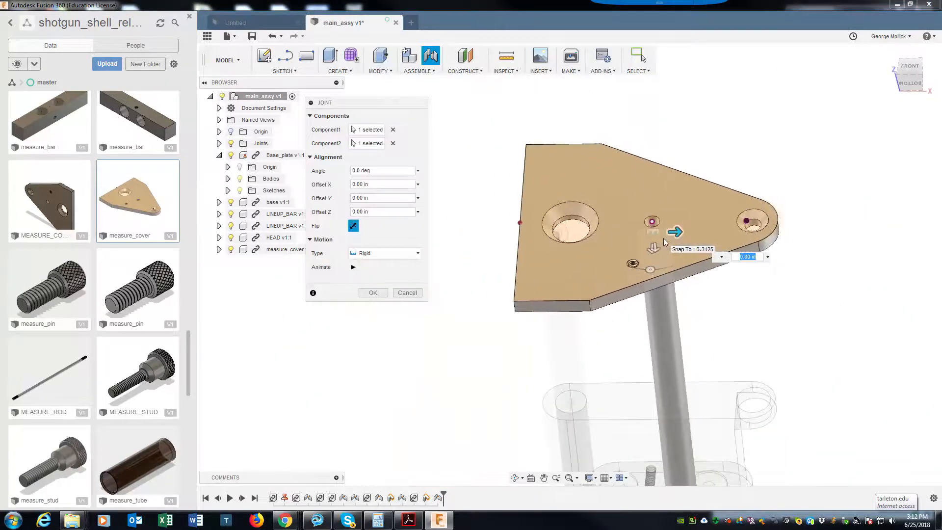
pyautogui.click(378, 293)
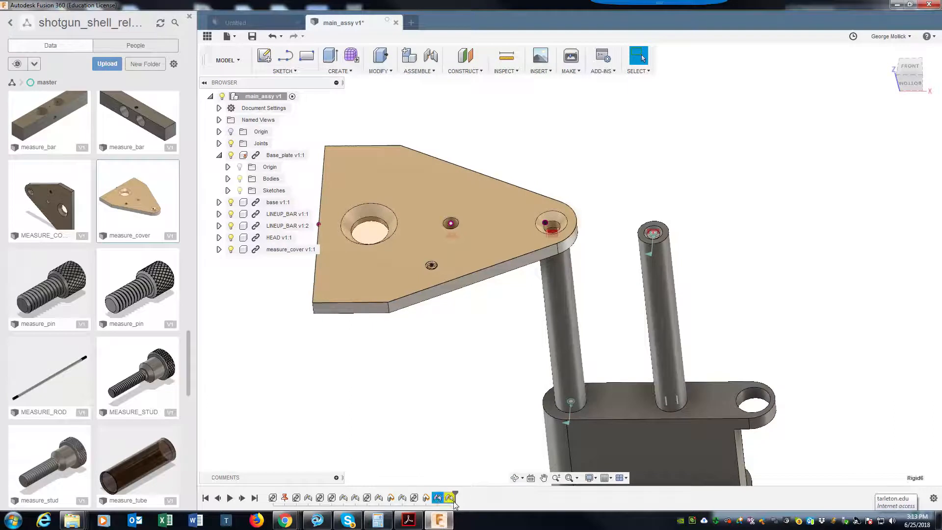
# Delete both Rigid joints between measure_cover and the two LINEUP_BARs
pyautogui.keyDown('ctrl'); pyautogui.click(439, 500); pyautogui.keyUp('ctrl')
pyautogui.rightClick(440, 500)
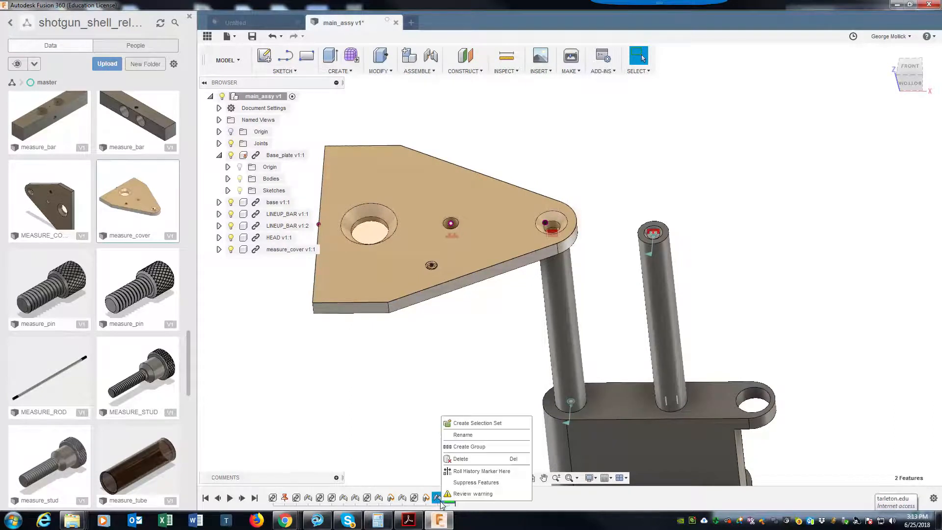
pyautogui.click(480, 459)
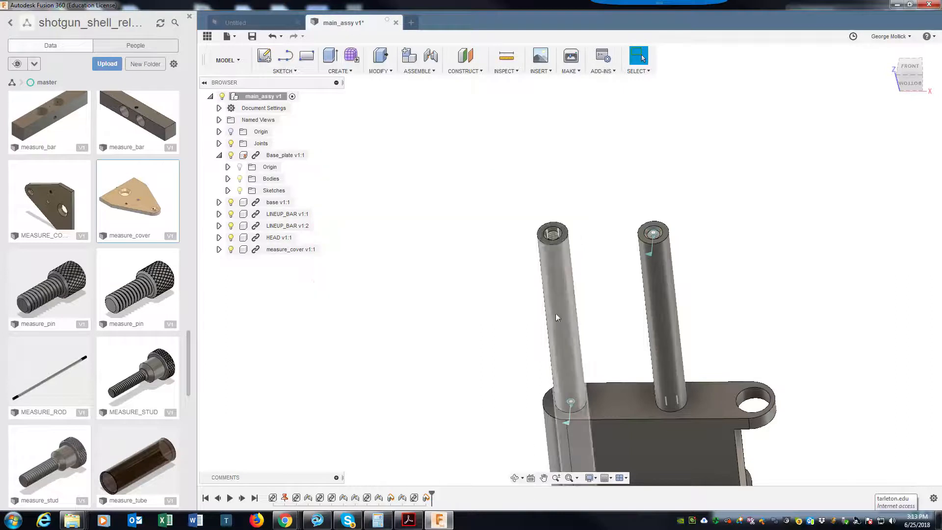
pyautogui.scroll(-3, 434, 302)
pyautogui.scroll(-3, 434, 301)
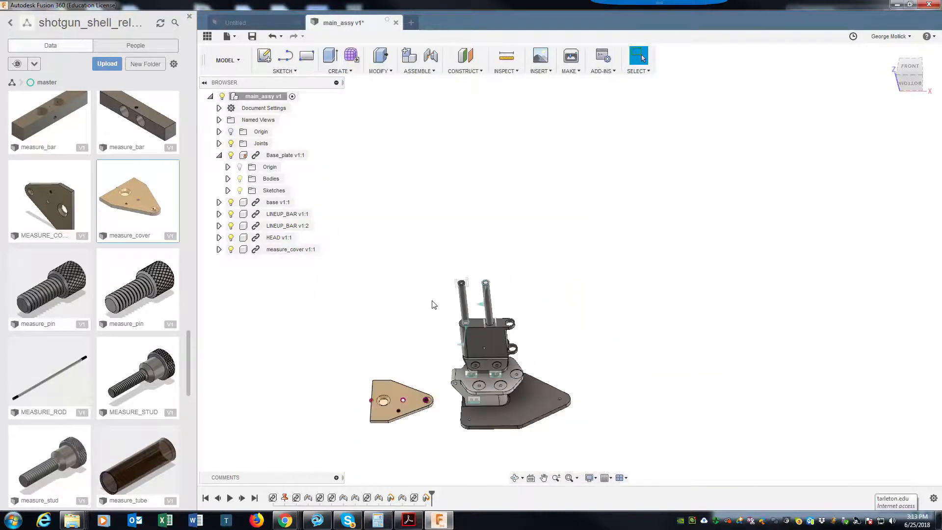
pyautogui.scroll(3, 434, 343)
pyautogui.moveTo(441, 374); pyautogui.dragTo(441, 241, button='middle')
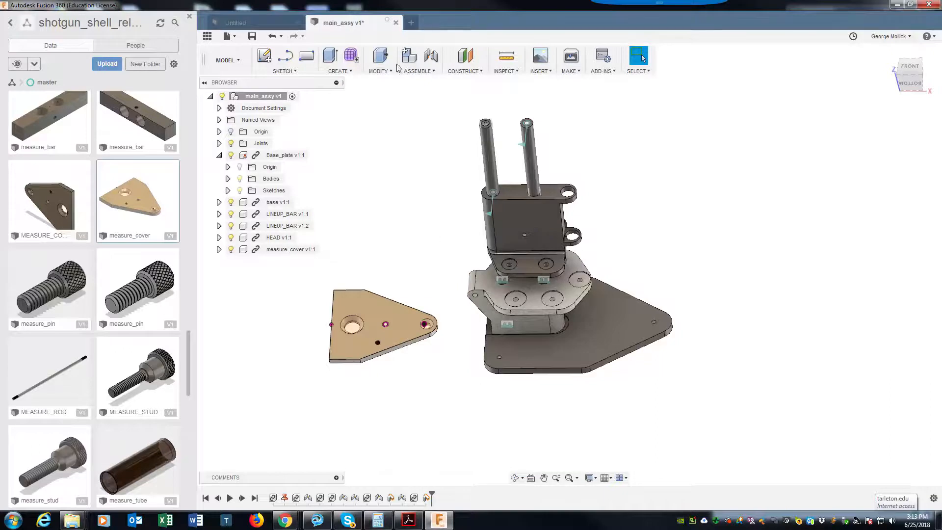
# Join the underside of measure_cover's end hole to the upper end of the first LINEUP_BAR with a Revolute joint about the Z axis
pyautogui.click(431, 57)
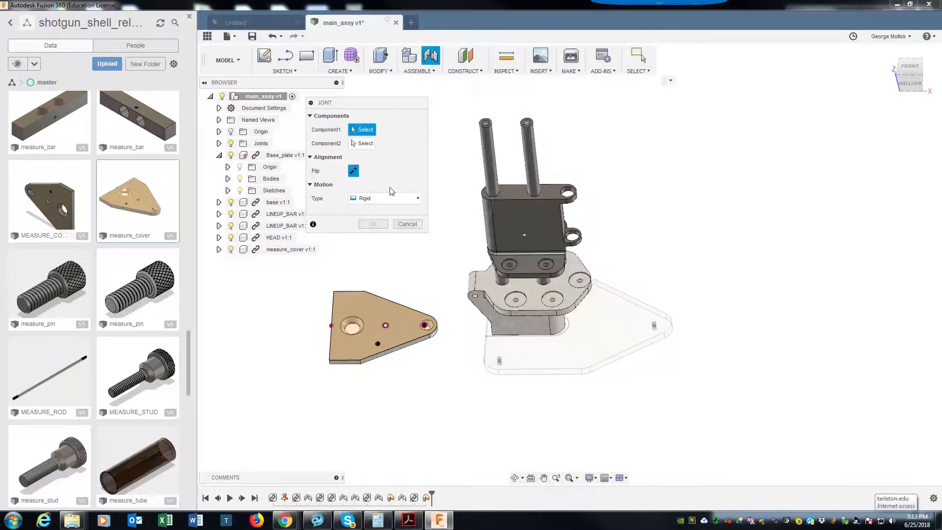
pyautogui.click(372, 199)
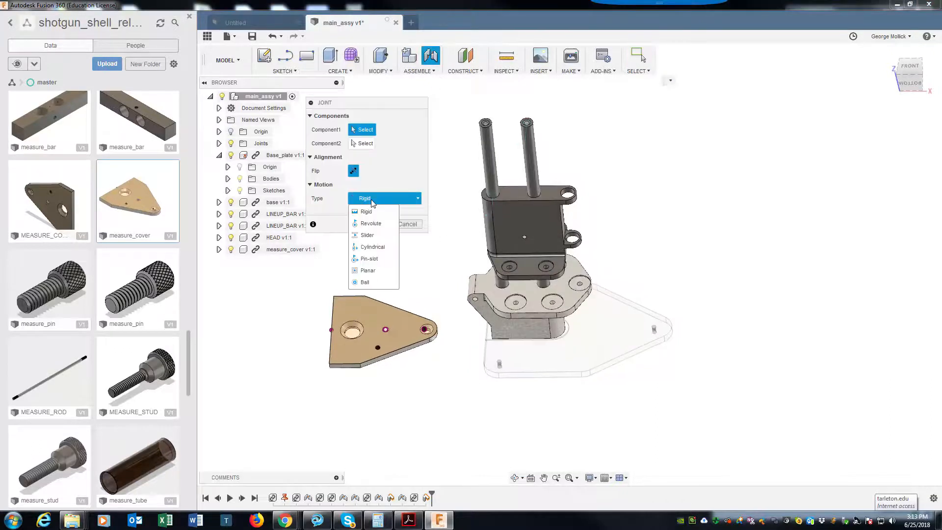
pyautogui.click(373, 224)
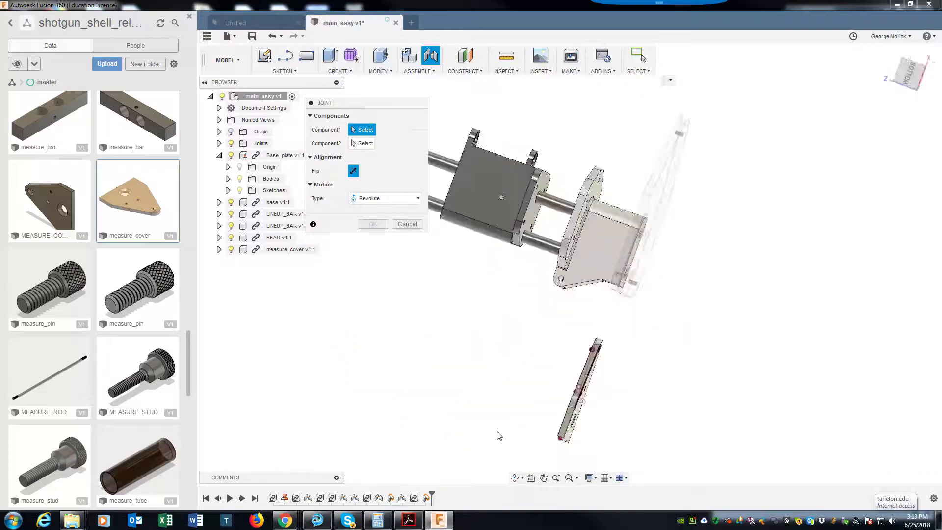
pyautogui.scroll(5, 561, 253)
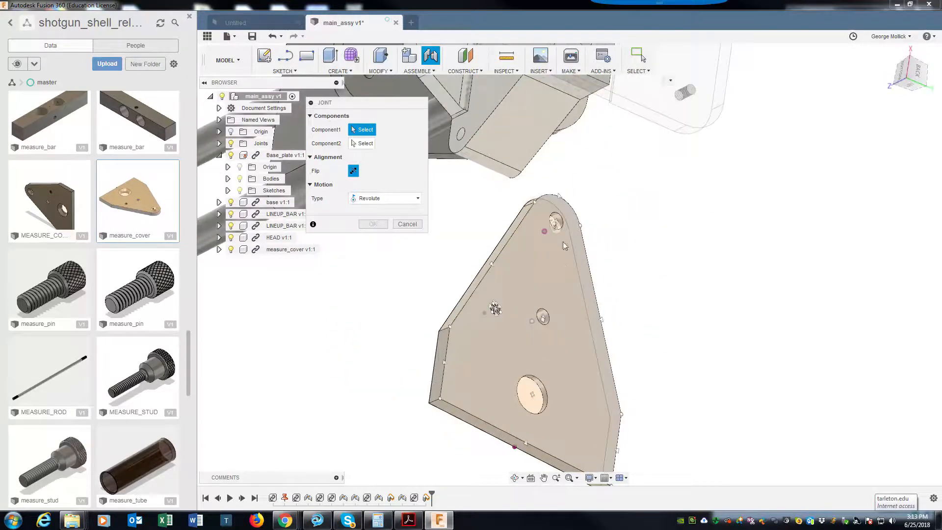
pyautogui.click(557, 216)
pyautogui.keyDown('shift'); pyautogui.moveTo(554, 211); pyautogui.dragTo(680, 250, button='middle'); pyautogui.keyUp('shift')
pyautogui.scroll(-4, 681, 272)
pyautogui.scroll(3, 652, 98)
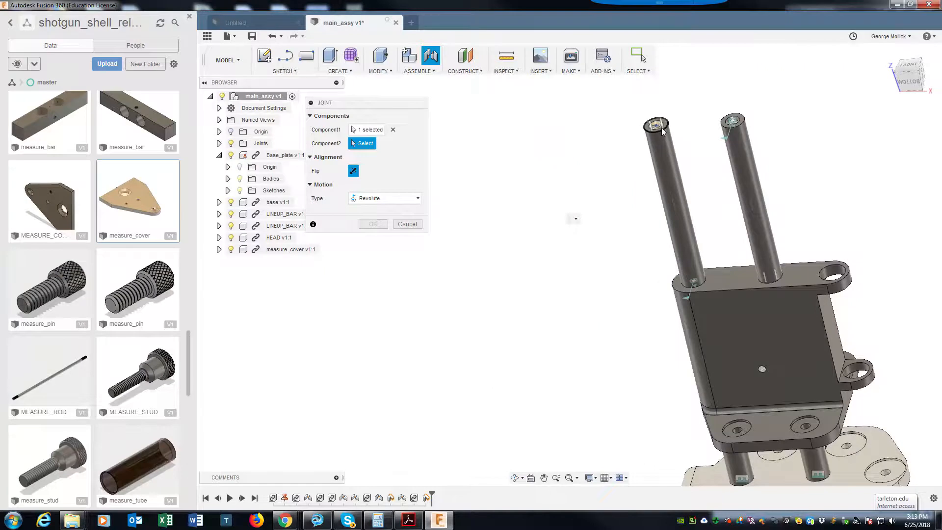
pyautogui.click(660, 126)
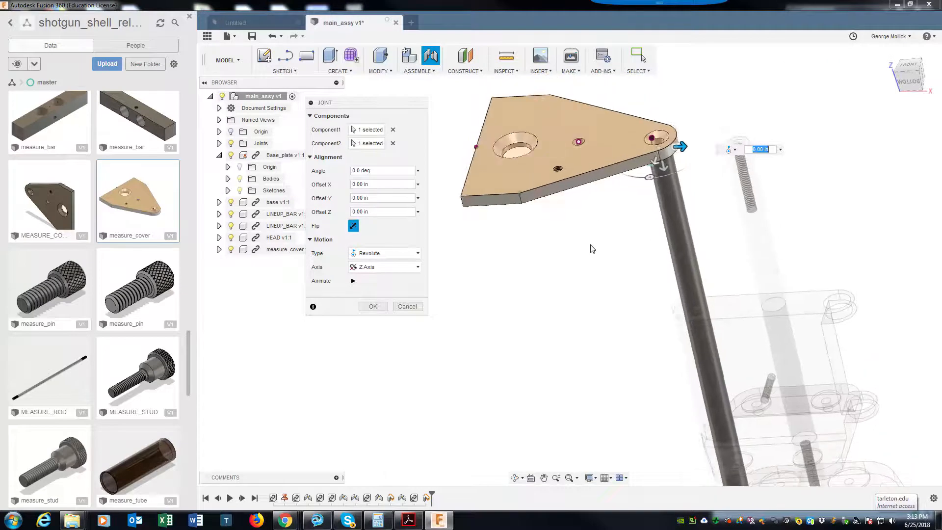
pyautogui.click(373, 307)
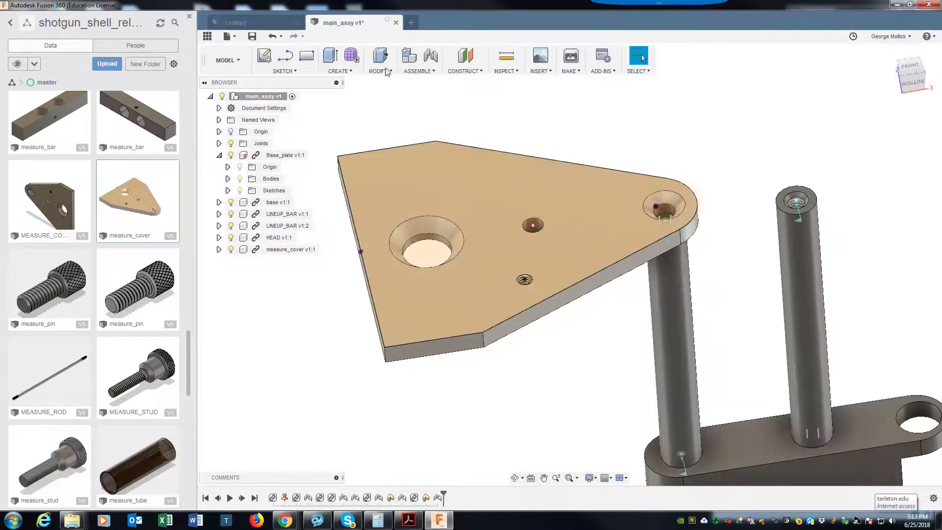
pyautogui.click(432, 56)
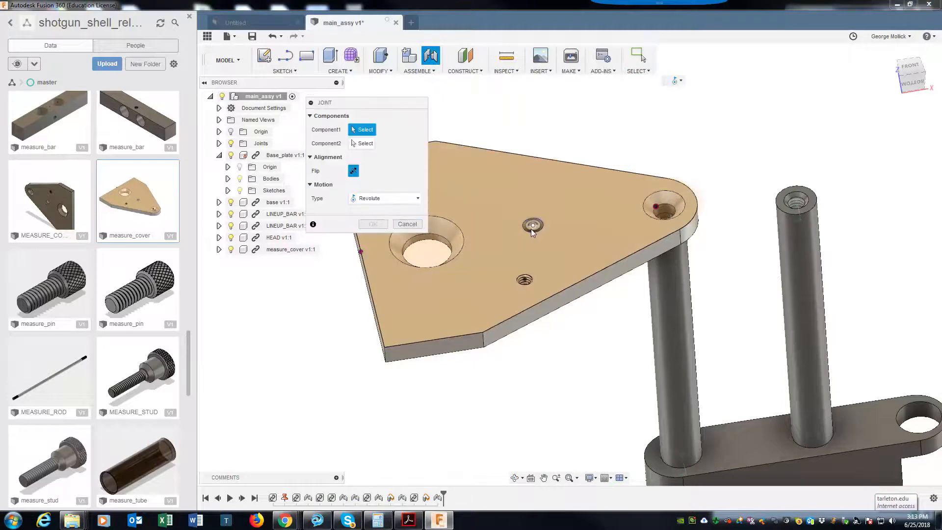
pyautogui.scroll(4, 530, 229)
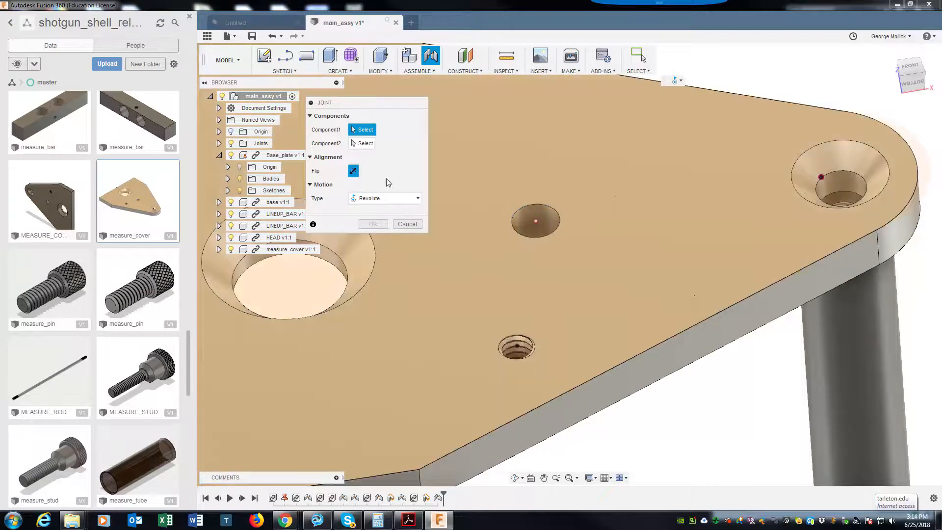
pyautogui.press('Escape')
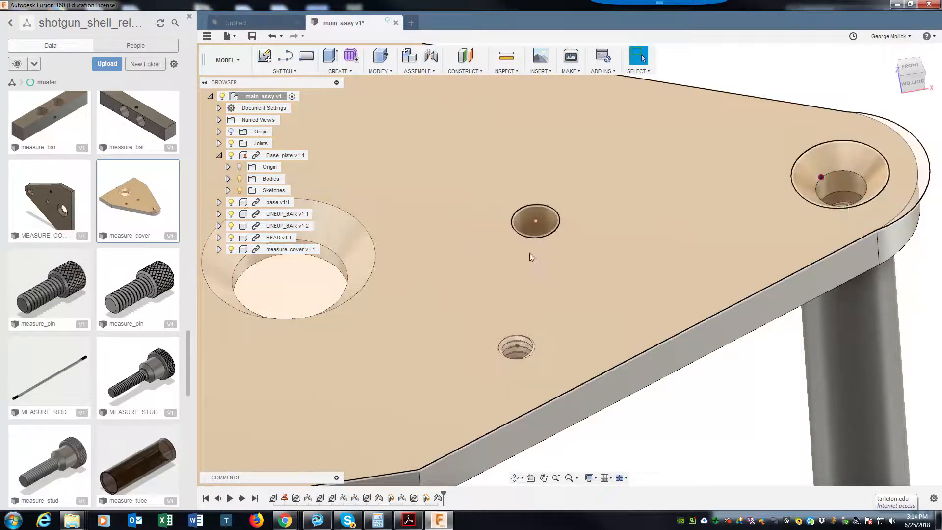
# Select measure_cover's middle hole, start another joint on the cover, and bring up the motion type options
pyautogui.moveTo(588, 355)
pyautogui.keyDown('shift'); pyautogui.mouseDown(button='middle')
pyautogui.moveTo(574, 348)
pyautogui.moveTo(583, 372)
pyautogui.mouseUp(button='middle'); pyautogui.keyUp('shift')
pyautogui.click(567, 344)
pyautogui.scroll(-5, 583, 372)
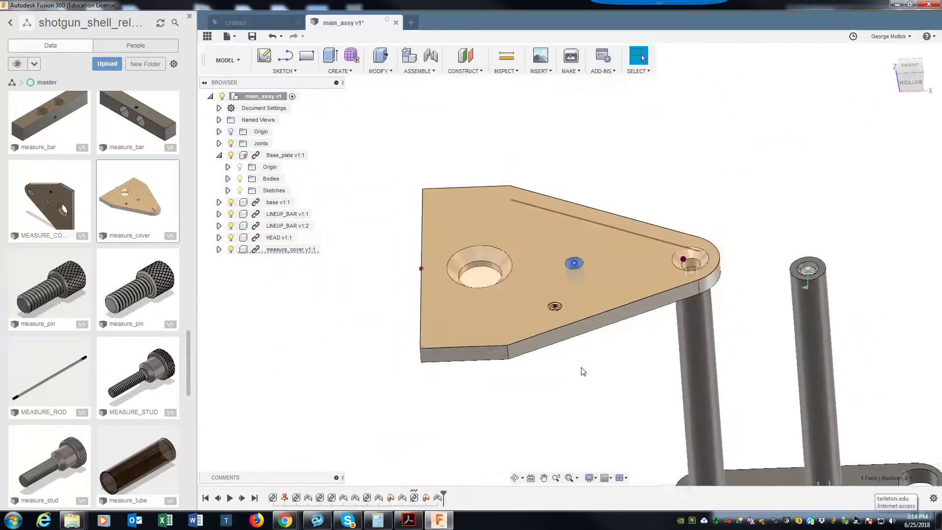
pyautogui.click(432, 61)
pyautogui.scroll(3, 580, 262)
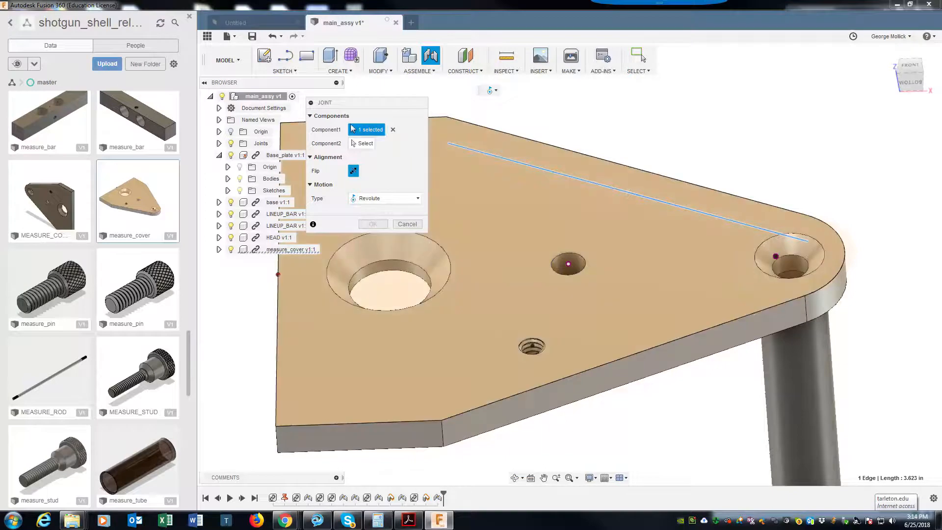
pyautogui.click(371, 202)
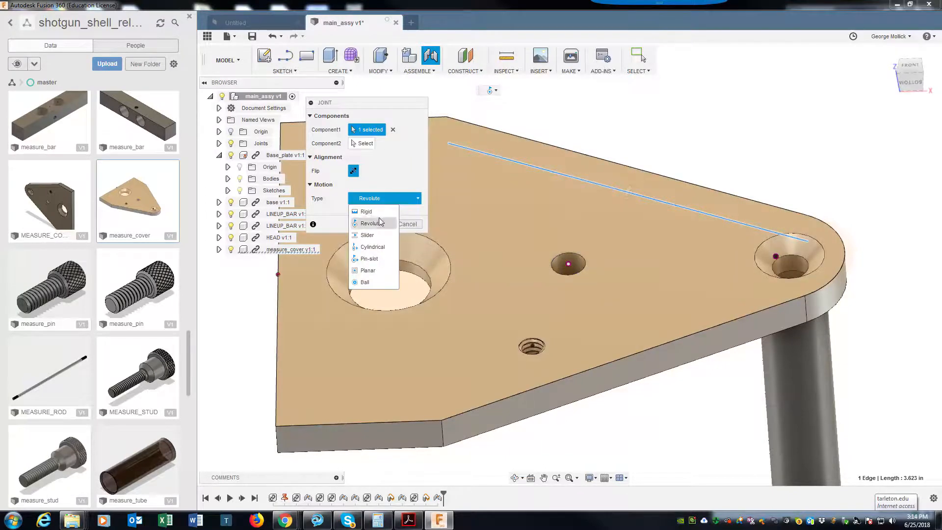
# Try to join the centre hole on the underside of measure_cover to the top of the free lineup bar with a Rigid joint
pyautogui.click(373, 211)
pyautogui.moveTo(576, 292)
pyautogui.keyDown('shift'); pyautogui.mouseDown(button='middle')
pyautogui.moveTo(590, 326)
pyautogui.moveTo(578, 309)
pyautogui.mouseUp(button='middle'); pyautogui.keyUp('shift')
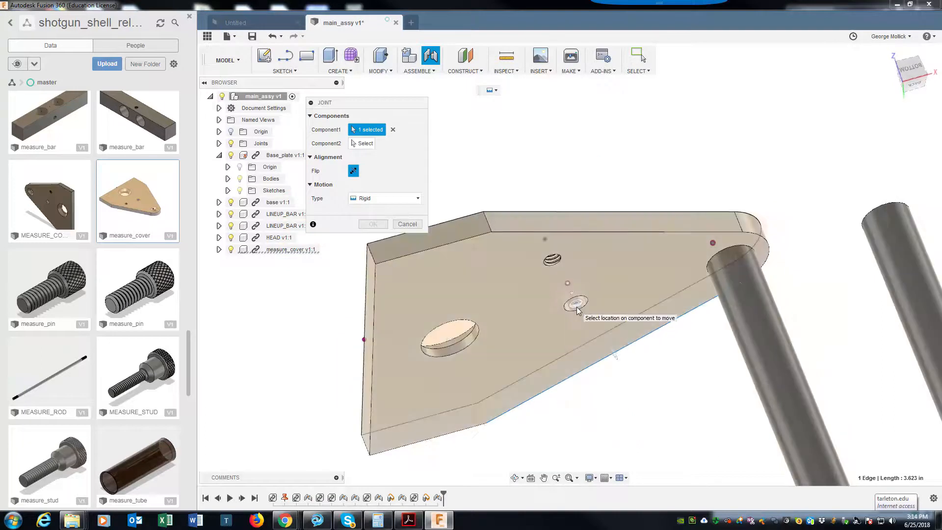
pyautogui.click(576, 305)
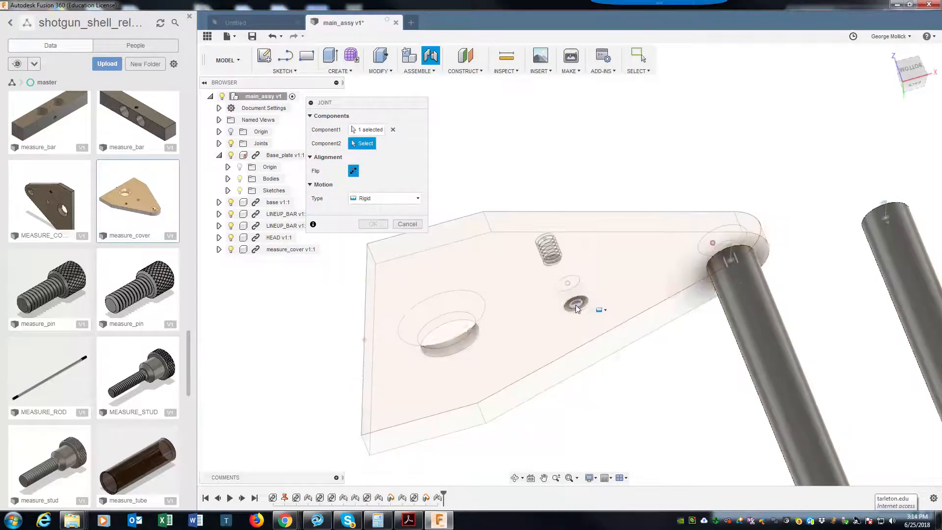
pyautogui.keyDown('shift'); pyautogui.moveTo(845, 237); pyautogui.dragTo(801, 260, button='middle'); pyautogui.keyUp('shift')
pyautogui.keyDown('shift'); pyautogui.moveTo(787, 297); pyautogui.dragTo(798, 249, button='middle'); pyautogui.keyUp('shift')
pyautogui.click(810, 262)
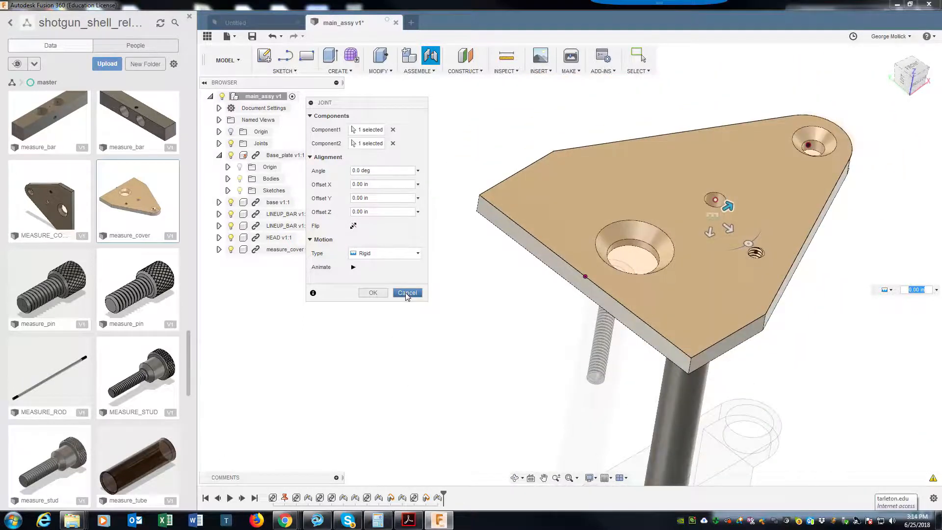
pyautogui.click(378, 293)
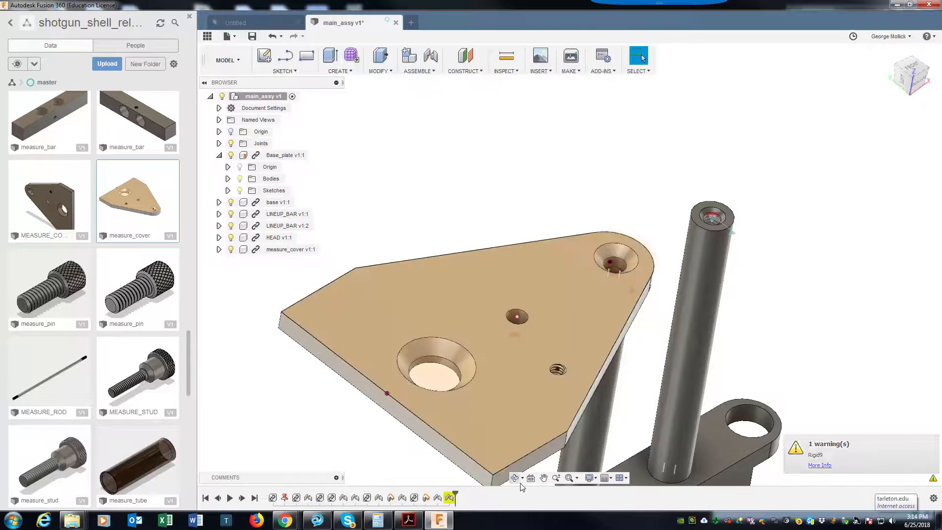
# Delete the latest rigid joint between measure_cover and the lineup bar
pyautogui.rightClick(449, 497)
pyautogui.click(471, 432)
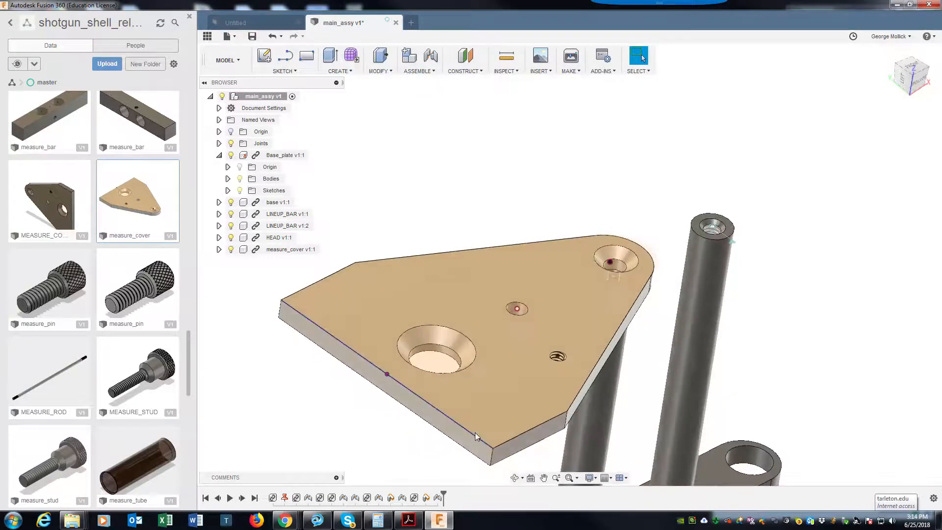
pyautogui.keyDown('shift'); pyautogui.moveTo(450, 346); pyautogui.dragTo(450, 348, button='middle'); pyautogui.keyUp('shift')
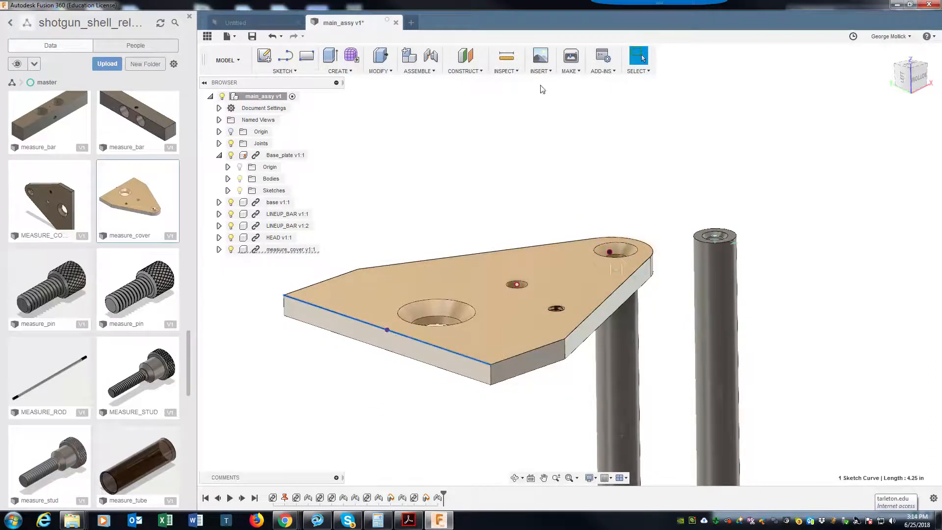
pyautogui.click(644, 73)
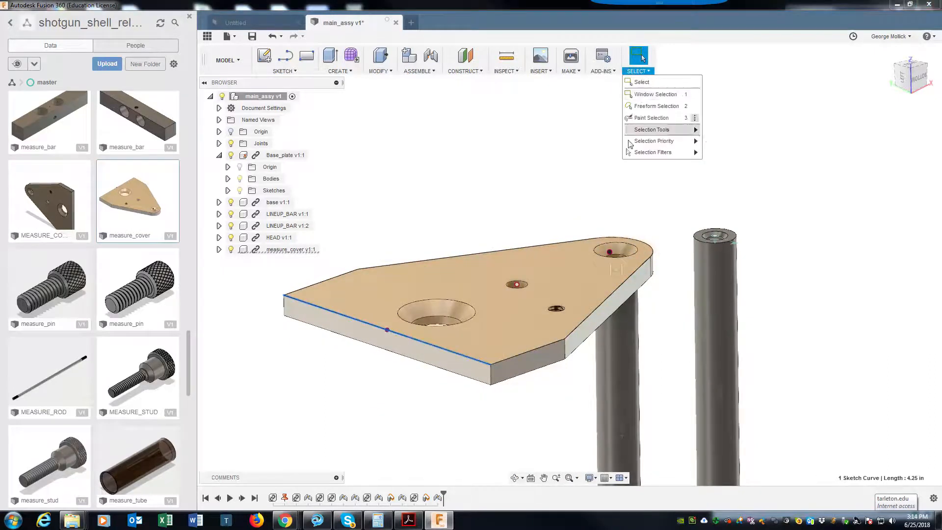
pyautogui.keyDown('shift'); pyautogui.moveTo(503, 229); pyautogui.dragTo(507, 223, button='middle'); pyautogui.keyUp('shift')
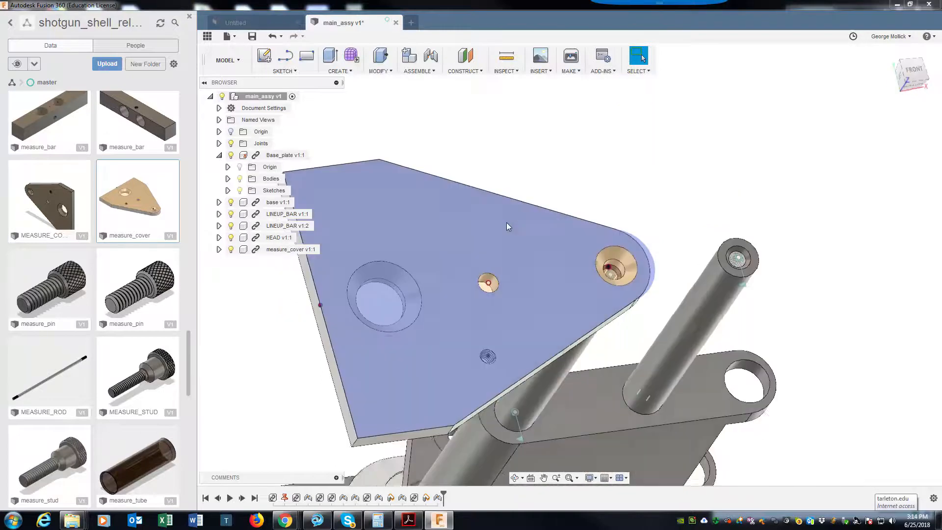
pyautogui.moveTo(507, 222); pyautogui.dragTo(525, 168)
pyautogui.keyDown('shift'); pyautogui.moveTo(526, 168); pyautogui.dragTo(522, 180, button='middle'); pyautogui.keyUp('shift')
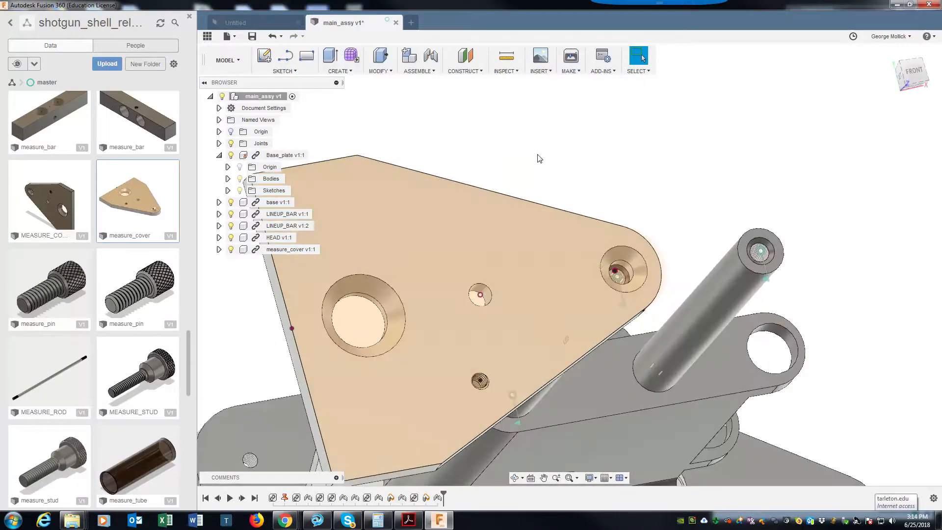
pyautogui.click(639, 71)
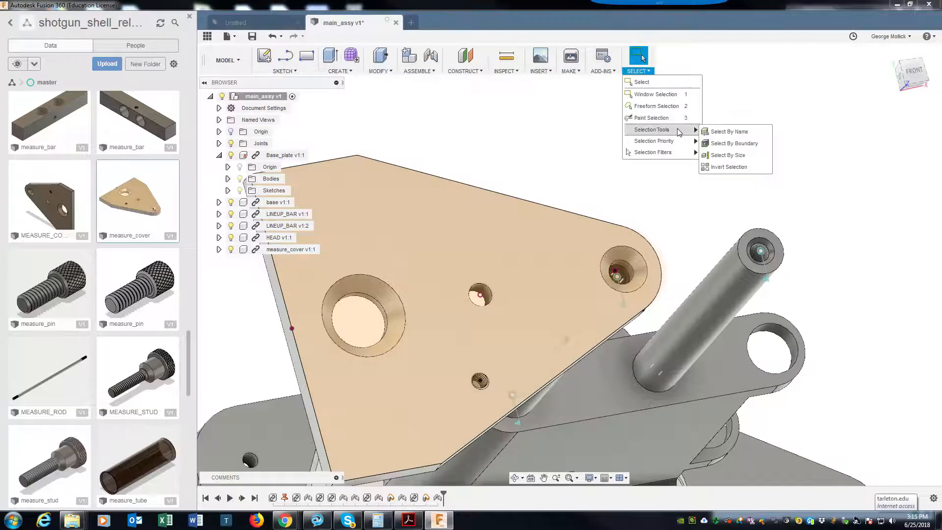
pyautogui.moveTo(673, 146)
pyautogui.click(715, 134)
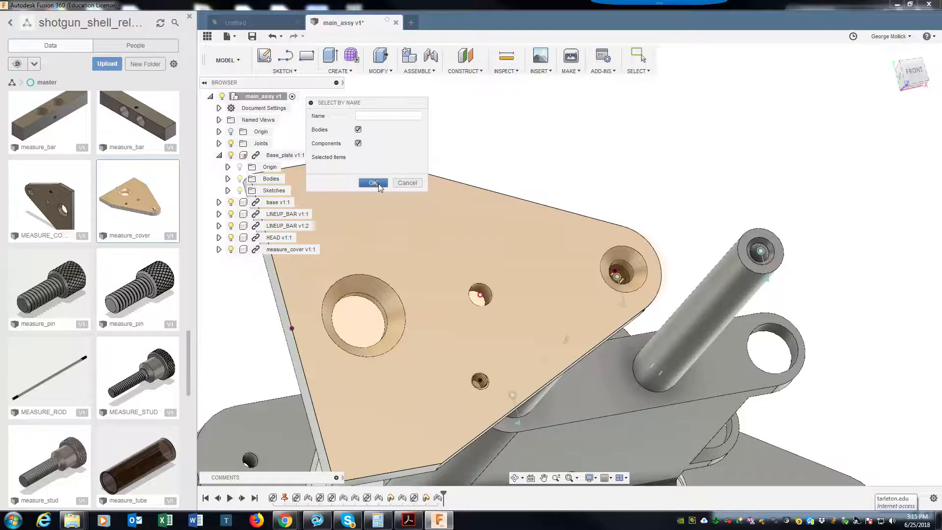
pyautogui.click(378, 183)
pyautogui.click(403, 257)
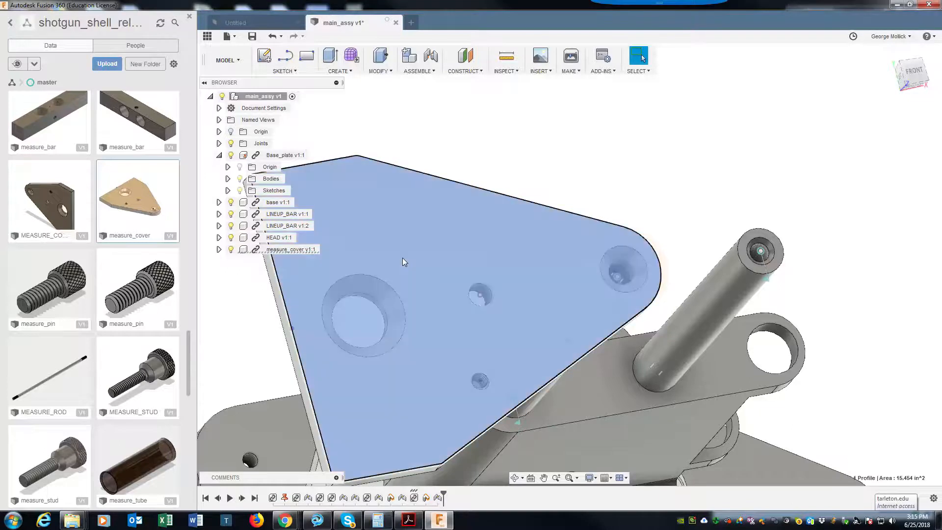
pyautogui.rightClick(402, 257)
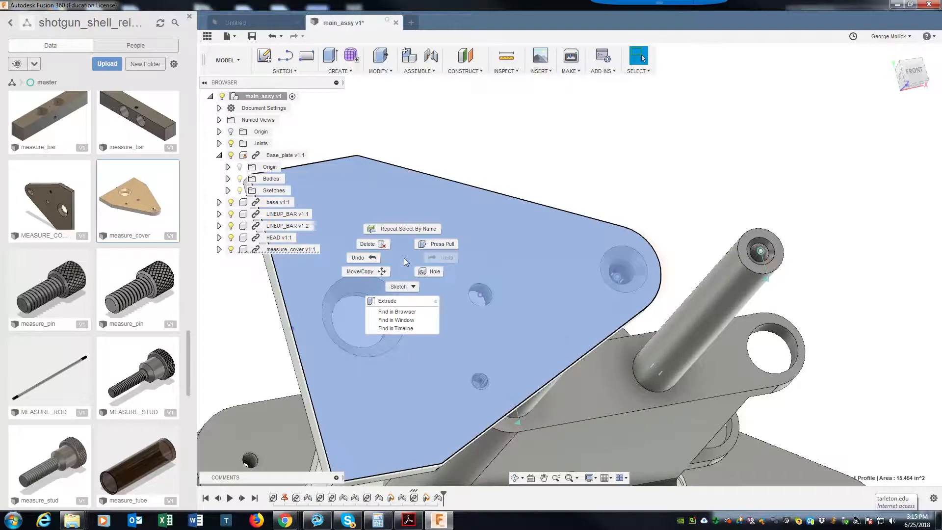
pyautogui.click(467, 219)
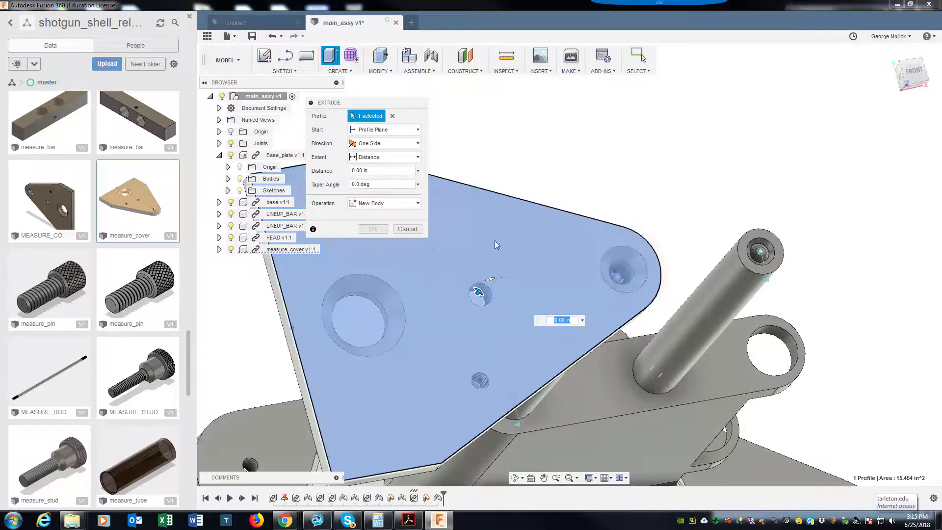
pyautogui.press('Escape')
pyautogui.keyDown('shift'); pyautogui.moveTo(407, 396); pyautogui.dragTo(461, 513, button='middle'); pyautogui.keyUp('shift')
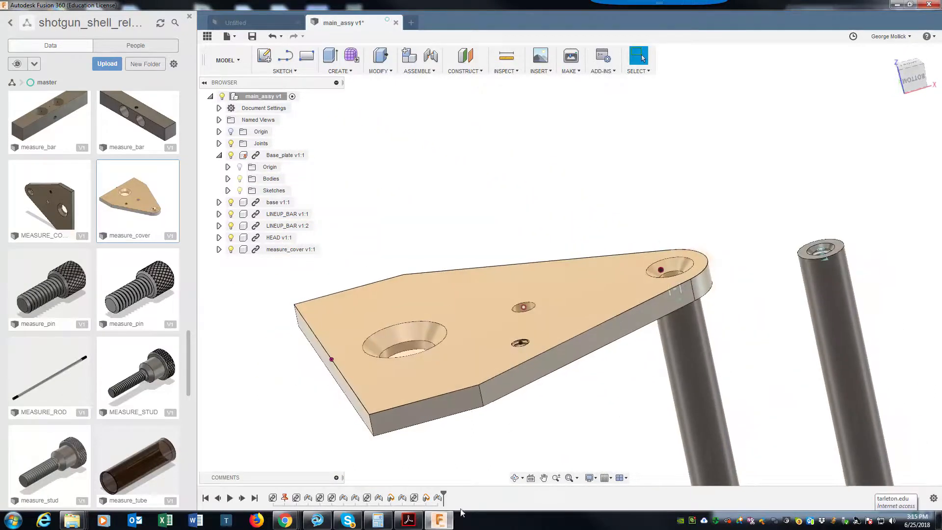
# Delete the revolute joint that holds measure_cover on the lineup bar
pyautogui.rightClick(438, 499)
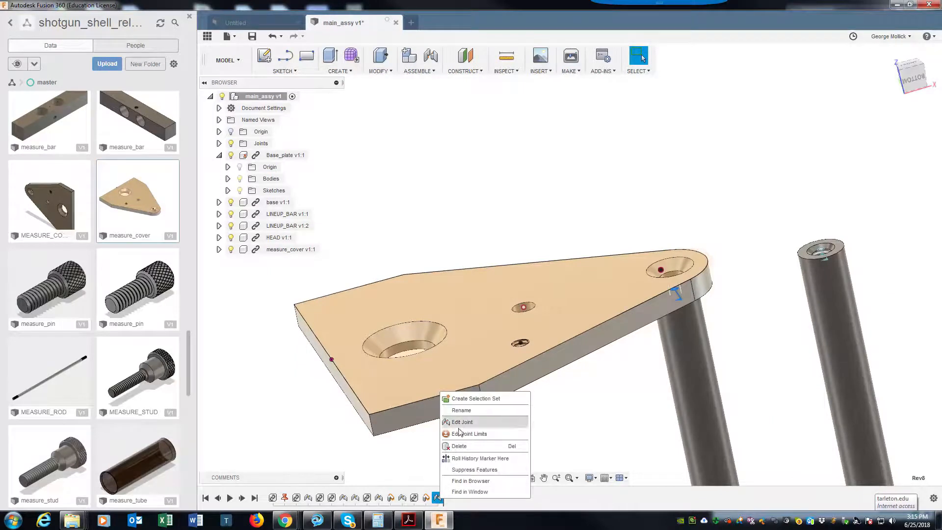
pyautogui.click(464, 445)
pyautogui.scroll(-5, 481, 446)
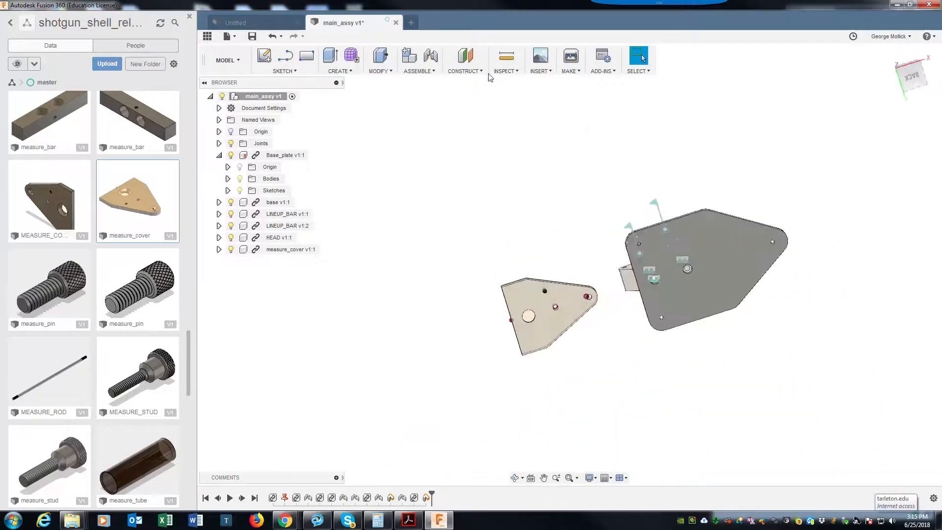
# Join the centre hole on the underside of measure_cover to the top of one lineup bar with a Cylindrical joint
pyautogui.click(430, 57)
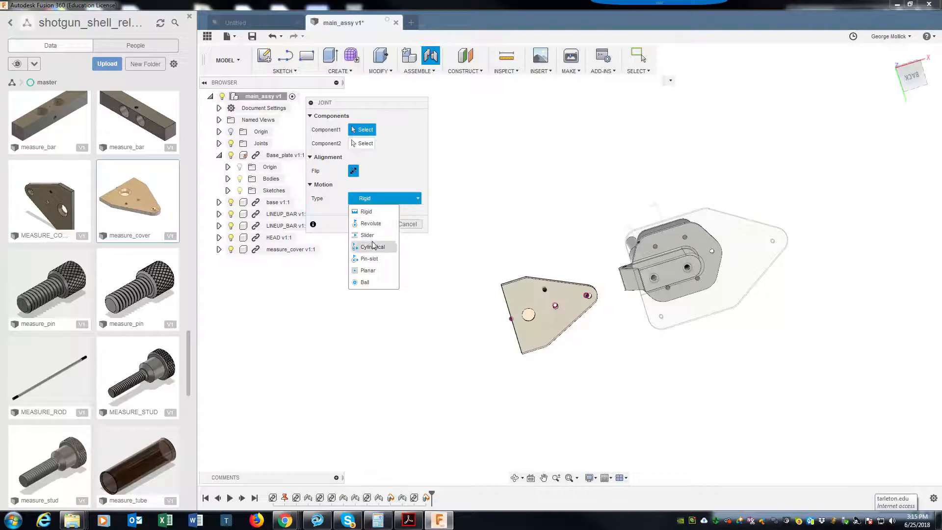
pyautogui.click(372, 246)
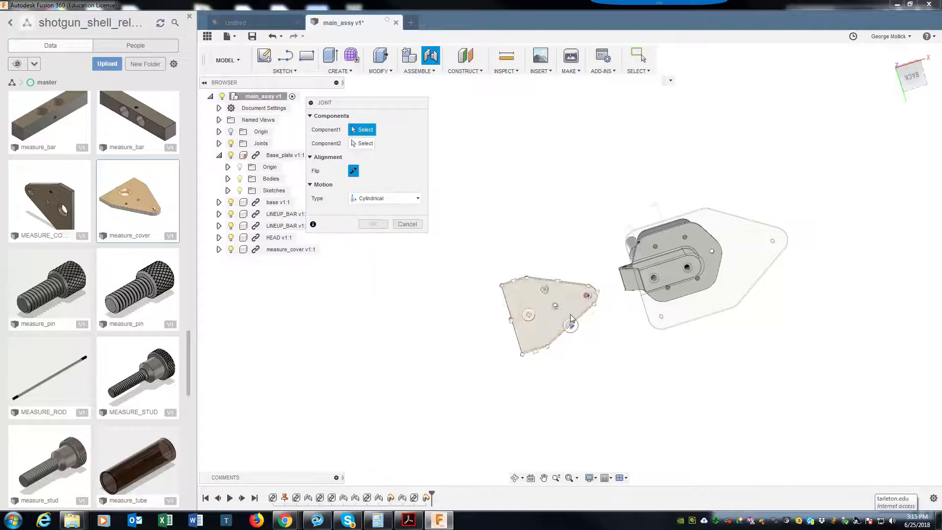
pyautogui.scroll(3, 543, 299)
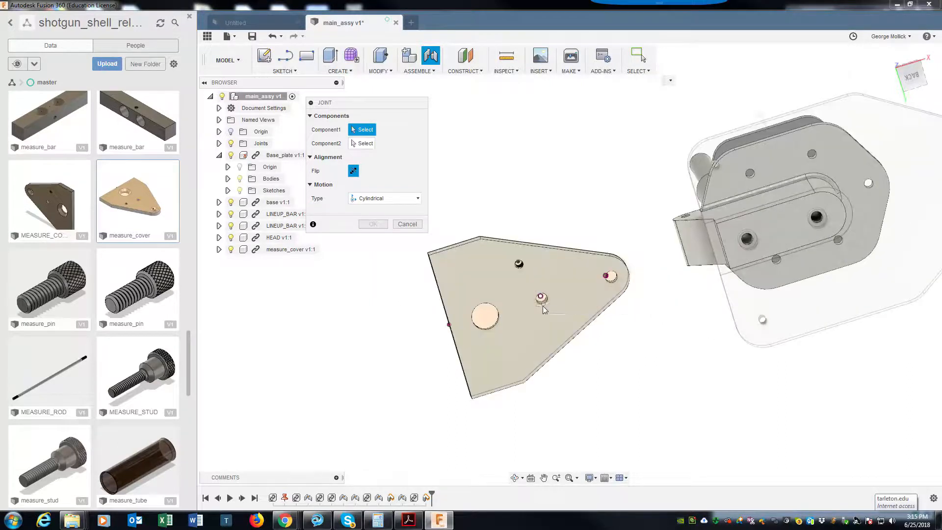
pyautogui.scroll(5, 543, 308)
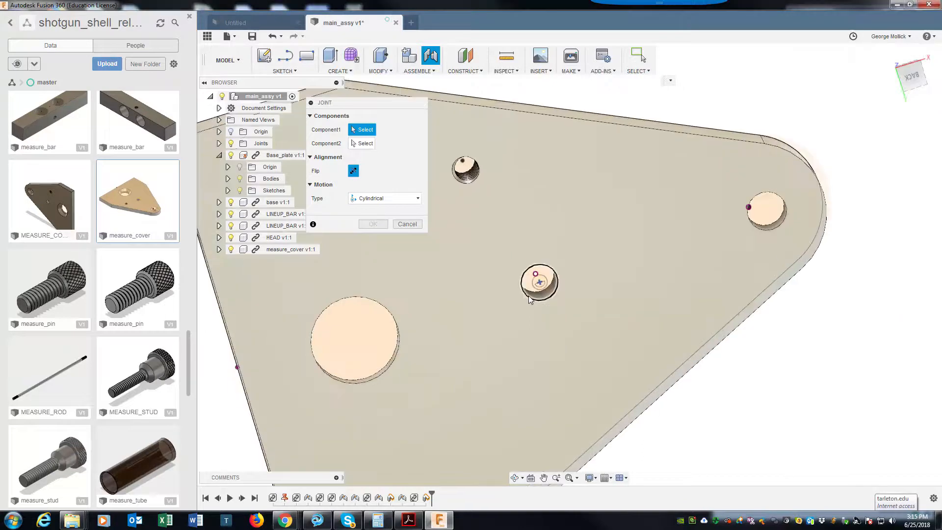
pyautogui.click(530, 294)
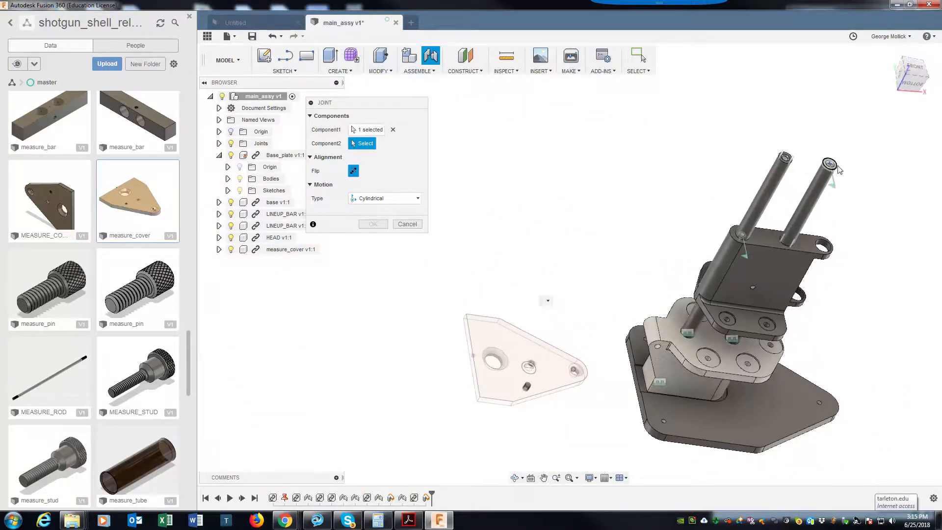
pyautogui.click(837, 167)
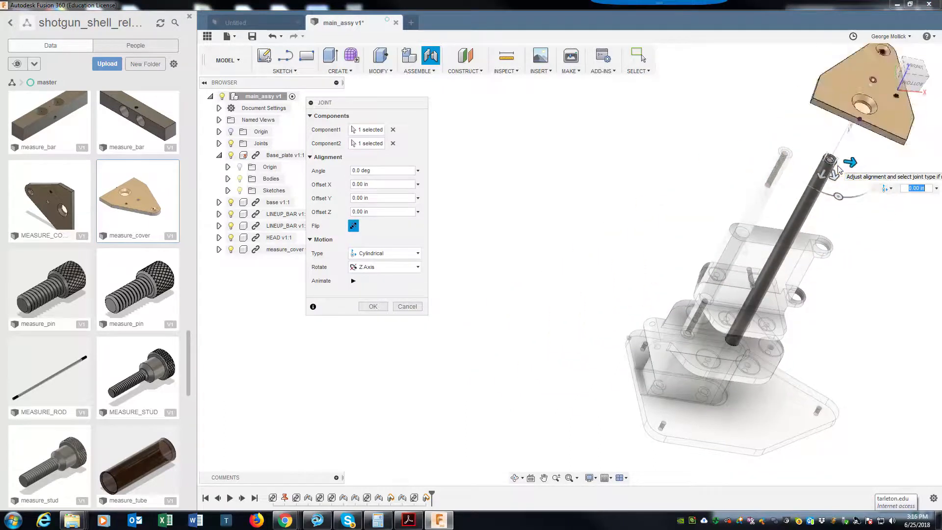
pyautogui.click(372, 307)
# Reposition measure_cover clear of the lineup bars along its cylindrical joint and capture the position
pyautogui.keyDown('shift'); pyautogui.moveTo(660, 242); pyautogui.dragTo(833, 233, button='middle'); pyautogui.keyUp('shift')
pyautogui.scroll(5, 834, 233)
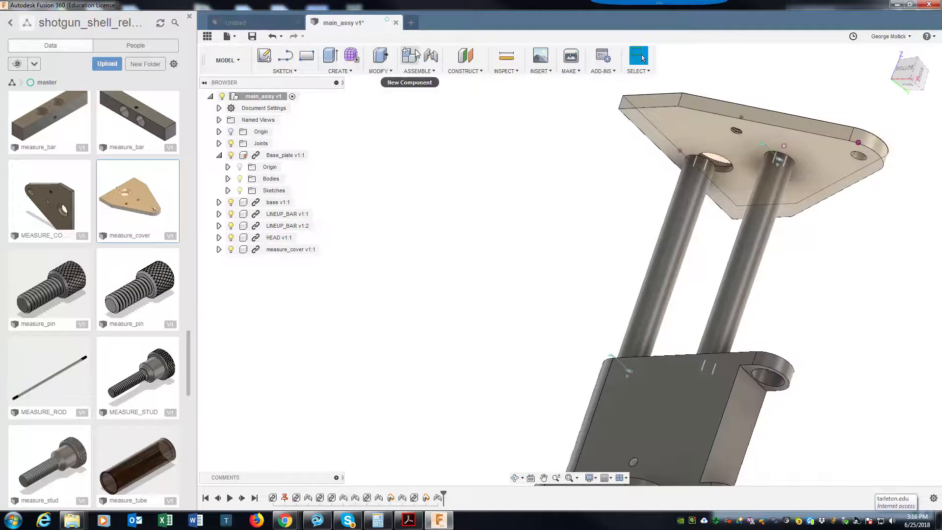
pyautogui.moveTo(816, 141); pyautogui.dragTo(843, 193)
pyautogui.moveTo(730, 188); pyautogui.dragTo(752, 149)
pyautogui.keyDown('shift'); pyautogui.moveTo(752, 149); pyautogui.dragTo(728, 167, button='middle'); pyautogui.keyUp('shift')
pyautogui.click(437, 64)
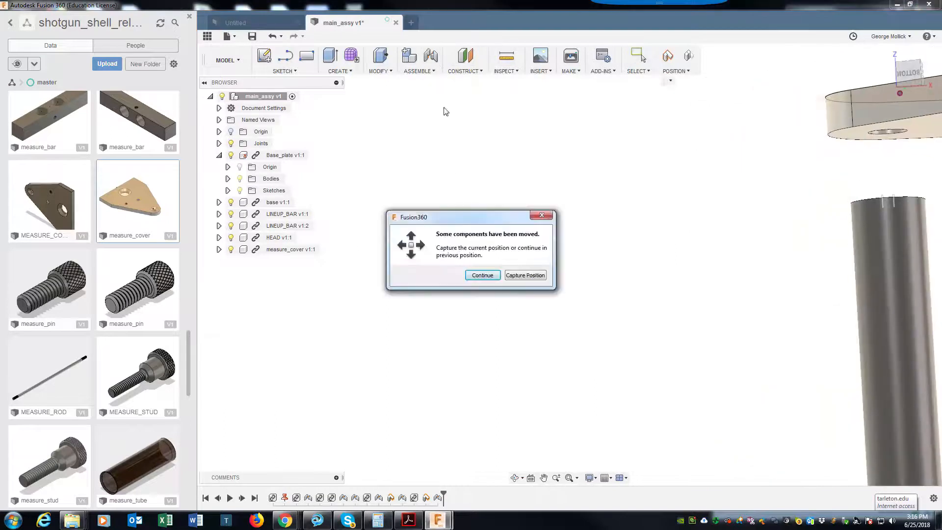
pyautogui.click(523, 277)
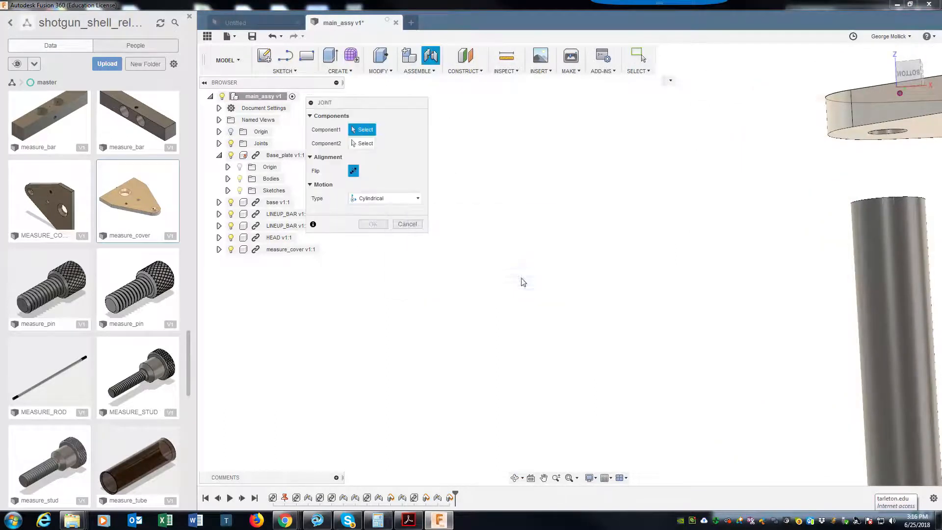
# Join the countersunk hole at the rounded end of measure_cover to the top of the other lineup bar with a Rigid joint
pyautogui.click(395, 199)
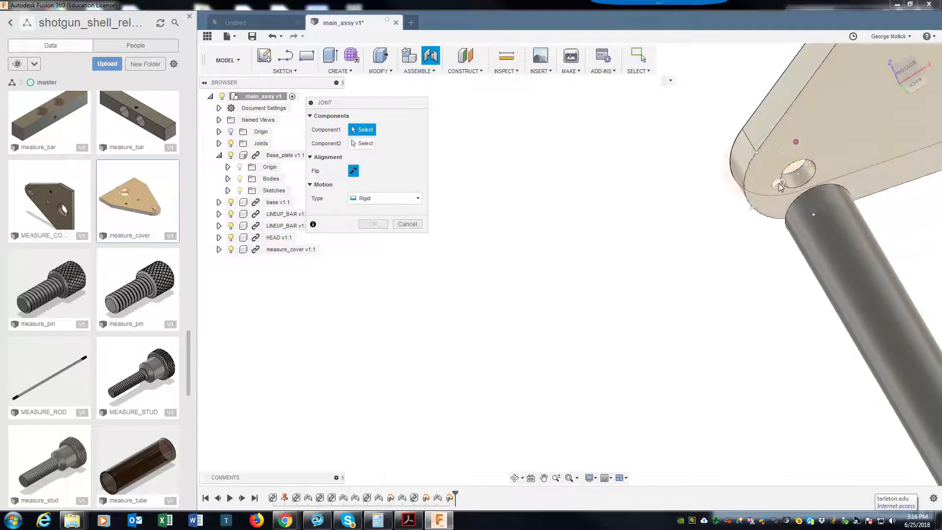
pyautogui.click(781, 185)
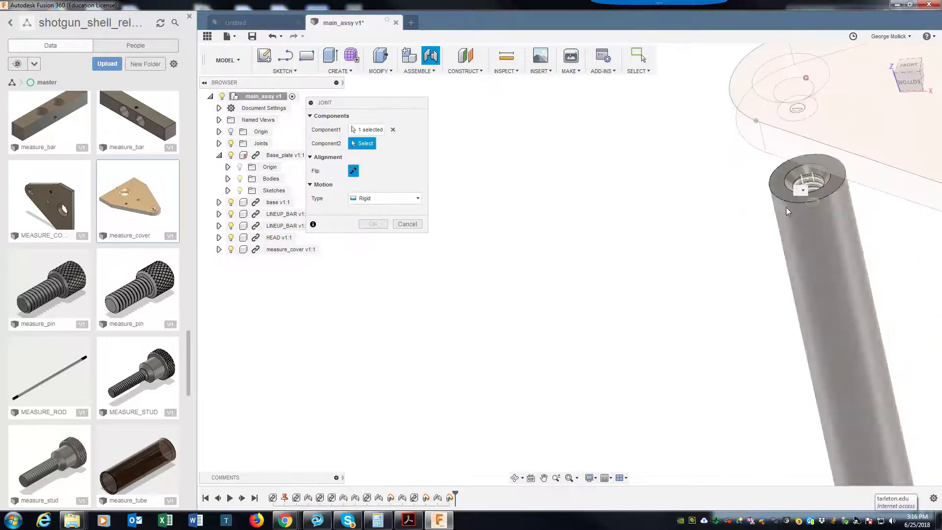
pyautogui.click(790, 202)
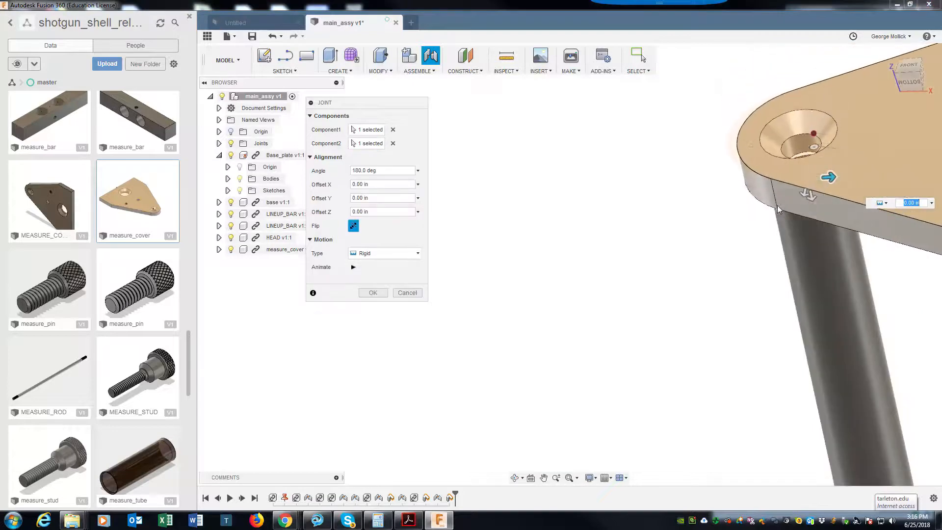
pyautogui.click(371, 293)
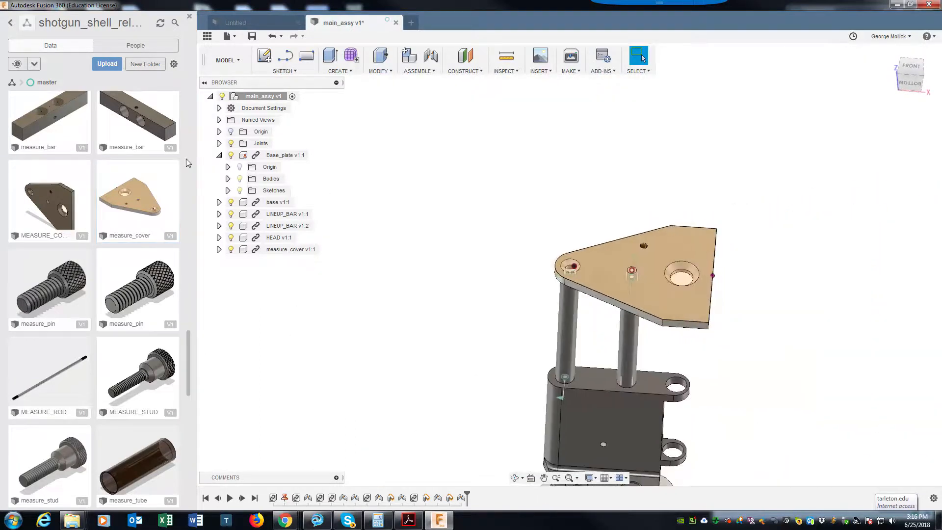
# Find POWDER_MEASURE in the project's part library and insert it into the assembly
pyautogui.scroll(10, 186, 158)
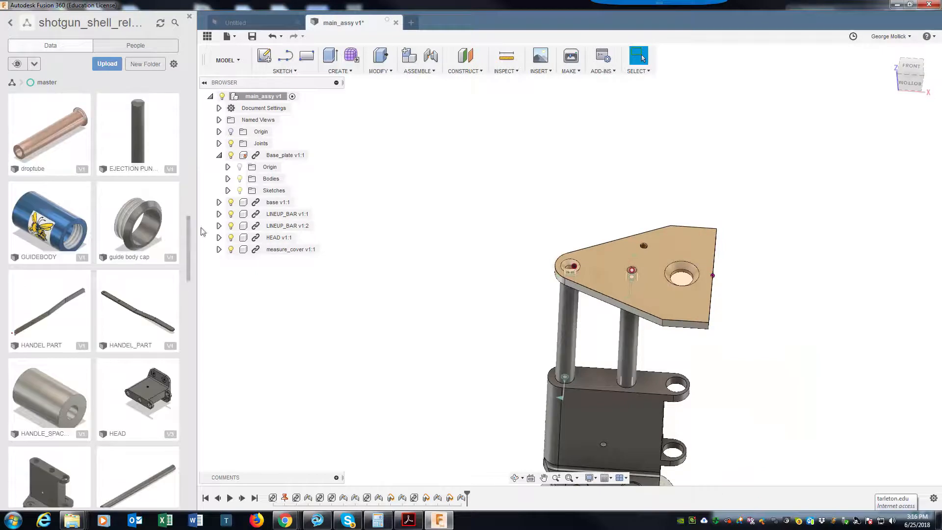
pyautogui.moveTo(187, 237); pyautogui.dragTo(185, 156)
pyautogui.moveTo(187, 140); pyautogui.dragTo(205, 412)
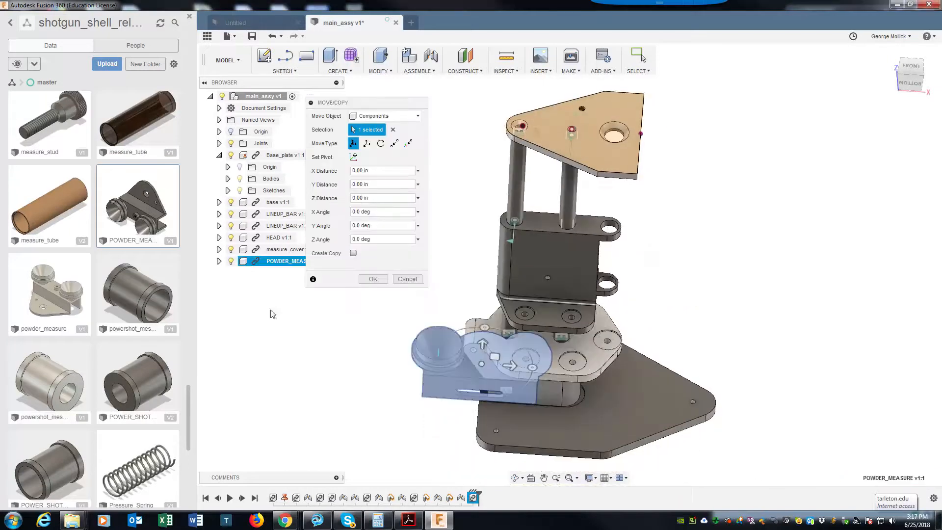
# Move the inserted POWDER_MEASURE up above measure_cover and accept its placement
pyautogui.keyDown('shift'); pyautogui.moveTo(434, 310); pyautogui.dragTo(518, 352, button='middle'); pyautogui.keyUp('shift')
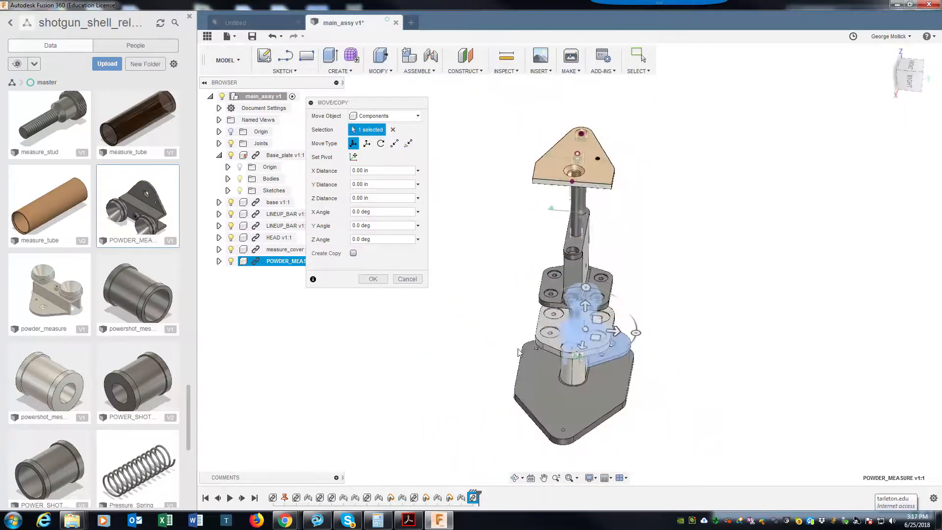
pyautogui.keyDown('shift'); pyautogui.moveTo(575, 320); pyautogui.dragTo(597, 357, button='middle'); pyautogui.keyUp('shift')
pyautogui.moveTo(597, 357); pyautogui.dragTo(585, 59)
pyautogui.keyDown('shift'); pyautogui.moveTo(585, 59); pyautogui.dragTo(520, 176, button='middle'); pyautogui.keyUp('shift')
pyautogui.click(373, 279)
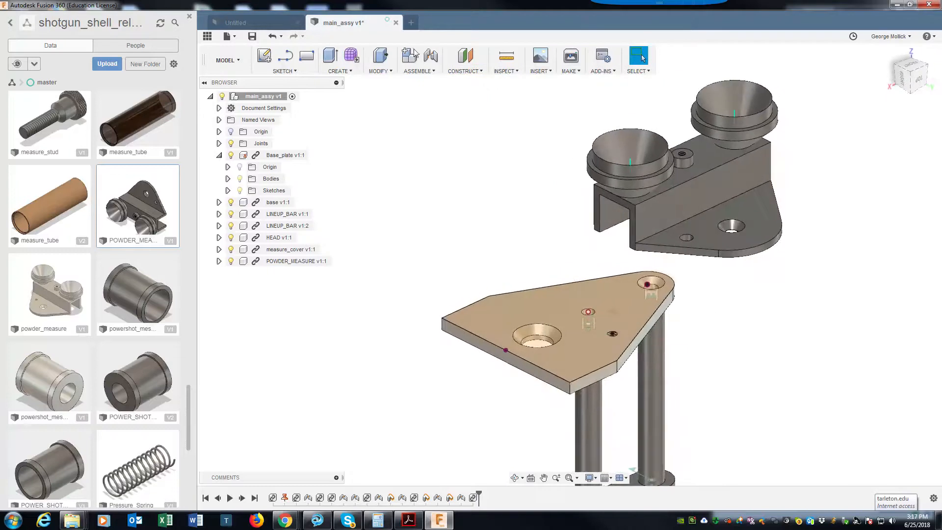
# Join POWDER_MEASURE's countersunk hole to the small unthreaded hole in the middle of measure_cover with a Cylindrical joint
pyautogui.click(432, 56)
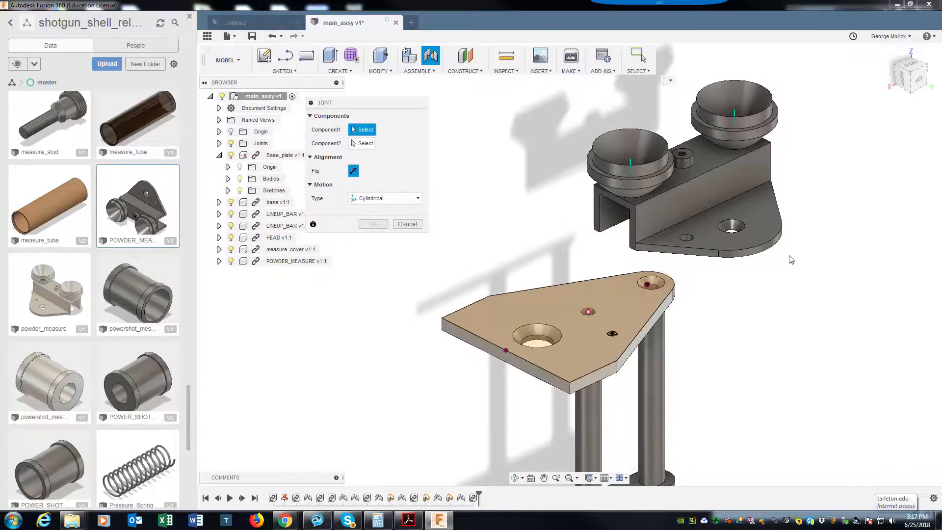
pyautogui.scroll(1, 756, 243)
pyautogui.scroll(4, 726, 224)
pyautogui.keyDown('shift'); pyautogui.moveTo(725, 227); pyautogui.dragTo(722, 287, button='middle'); pyautogui.keyUp('shift')
pyautogui.click(713, 277)
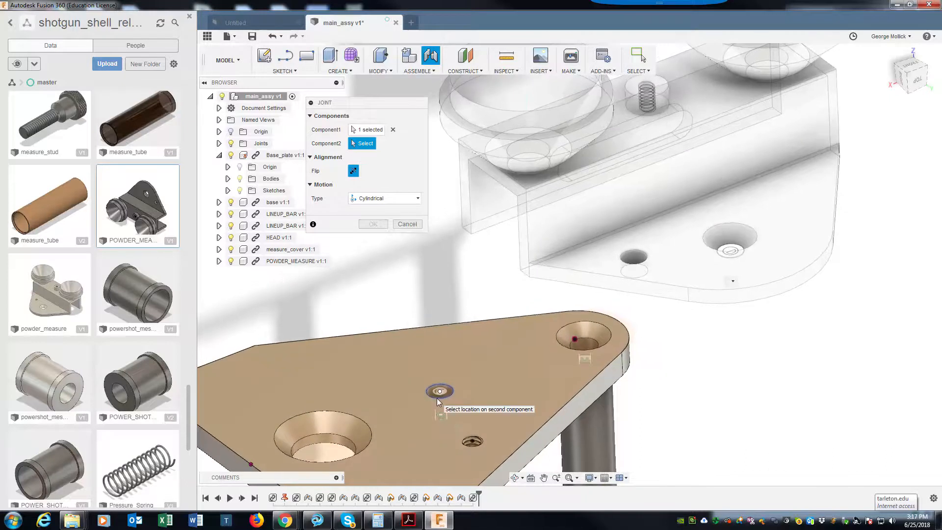
pyautogui.click(437, 399)
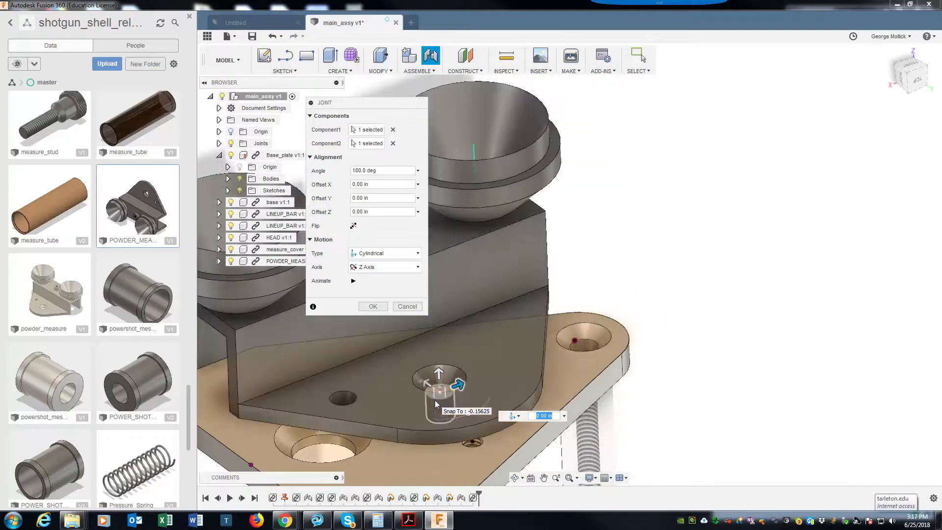
pyautogui.click(374, 305)
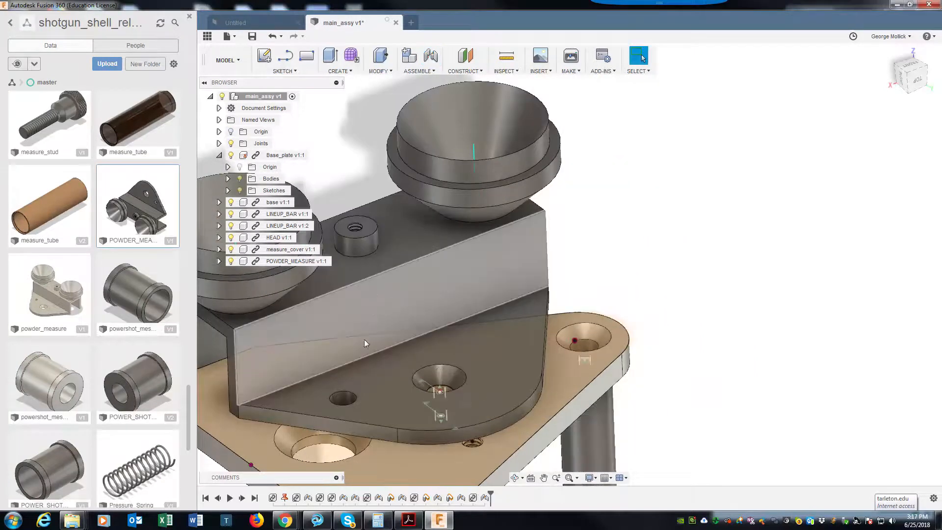
# Move POWDER_MEASURE along its joint, capture the position, and try a Cylindrical joint from its small hole to measure_cover's threaded hole
pyautogui.moveTo(313, 366); pyautogui.dragTo(332, 274)
pyautogui.keyDown('shift'); pyautogui.moveTo(331, 273); pyautogui.dragTo(351, 56, button='middle'); pyautogui.keyUp('shift')
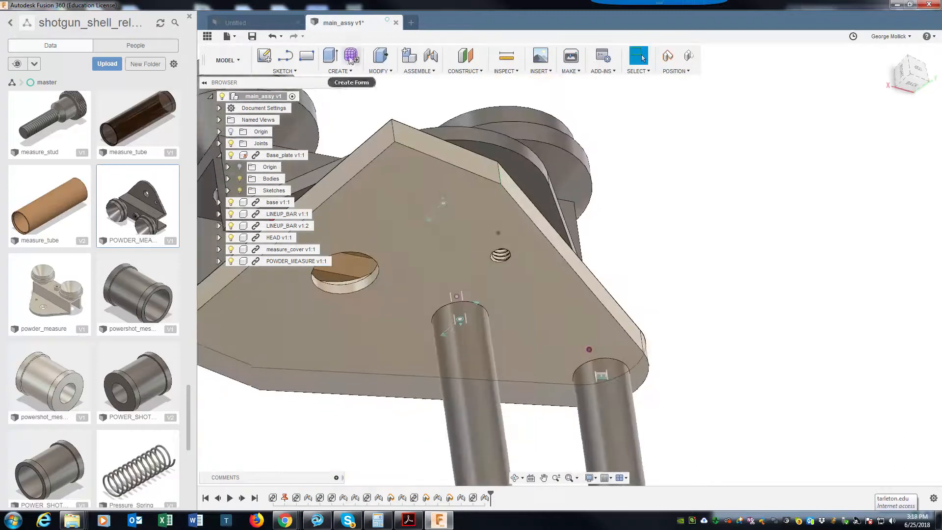
pyautogui.click(430, 57)
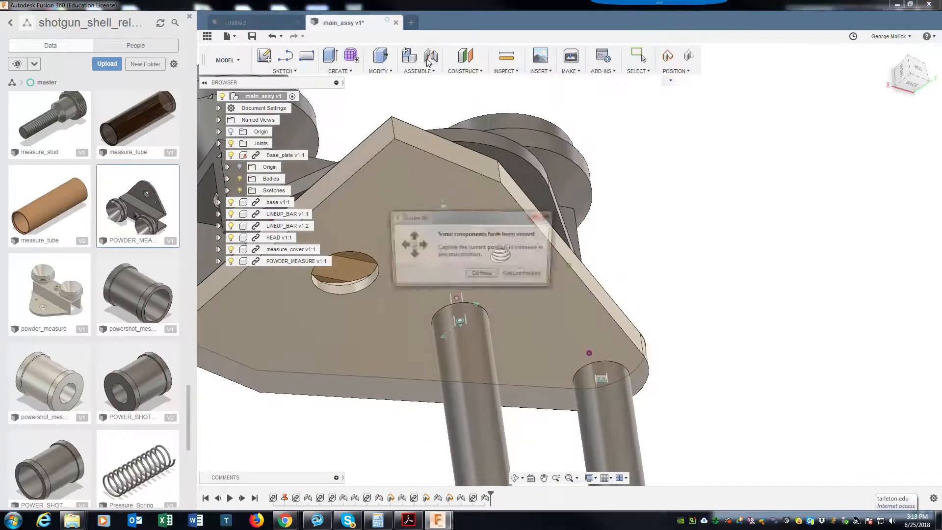
pyautogui.click(509, 275)
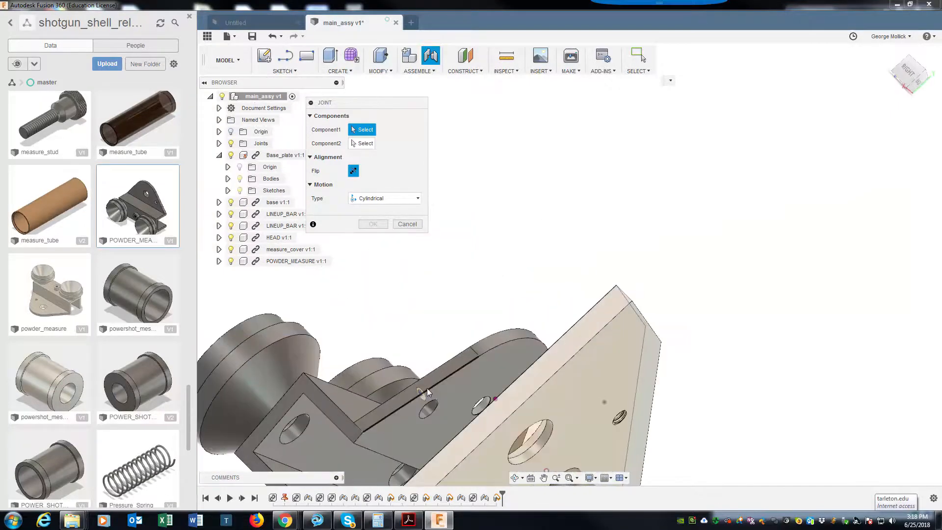
pyautogui.click(433, 410)
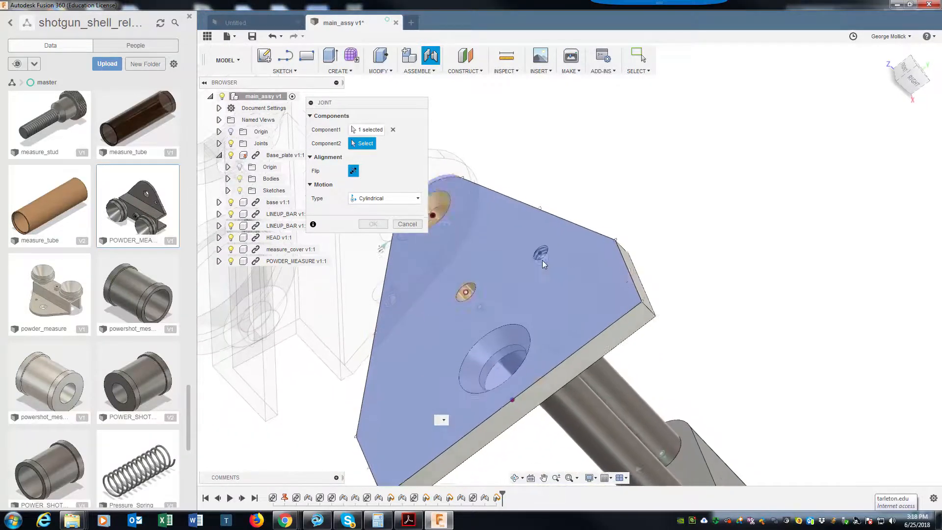
pyautogui.click(543, 260)
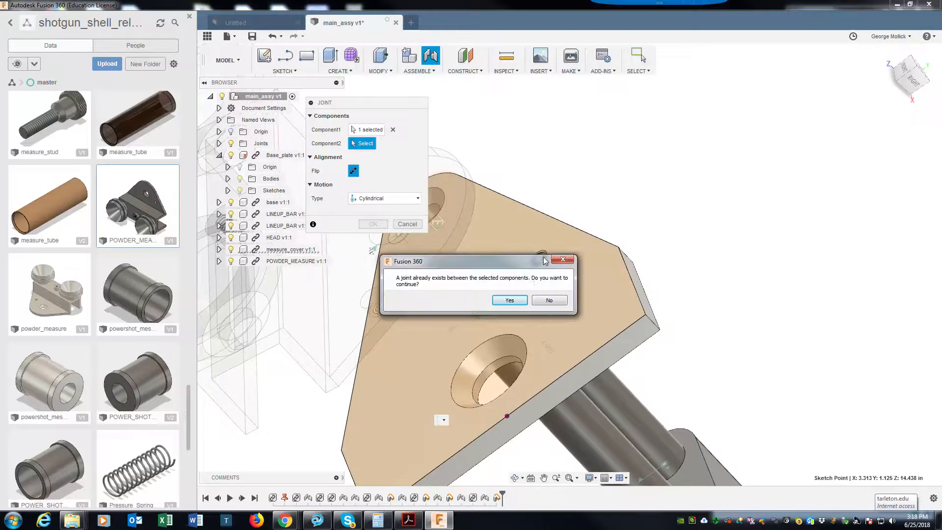
pyautogui.click(508, 301)
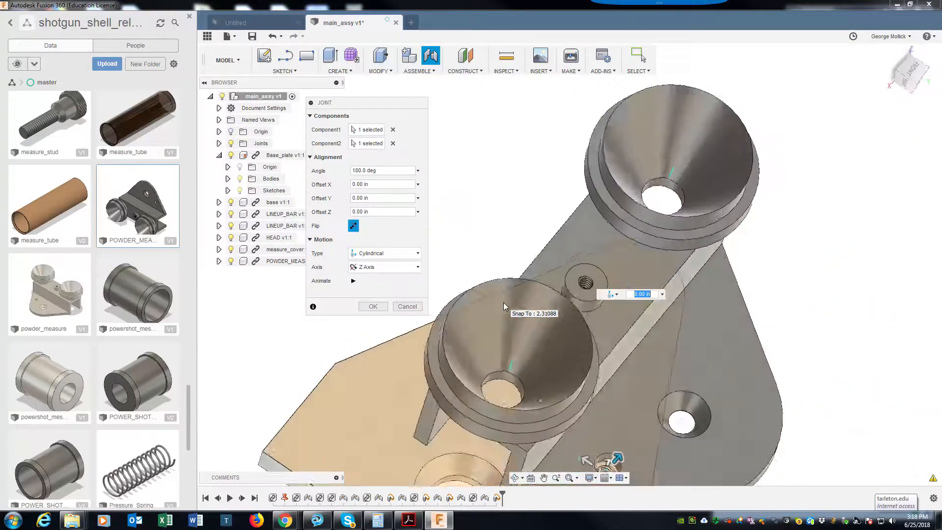
pyautogui.press('Return')
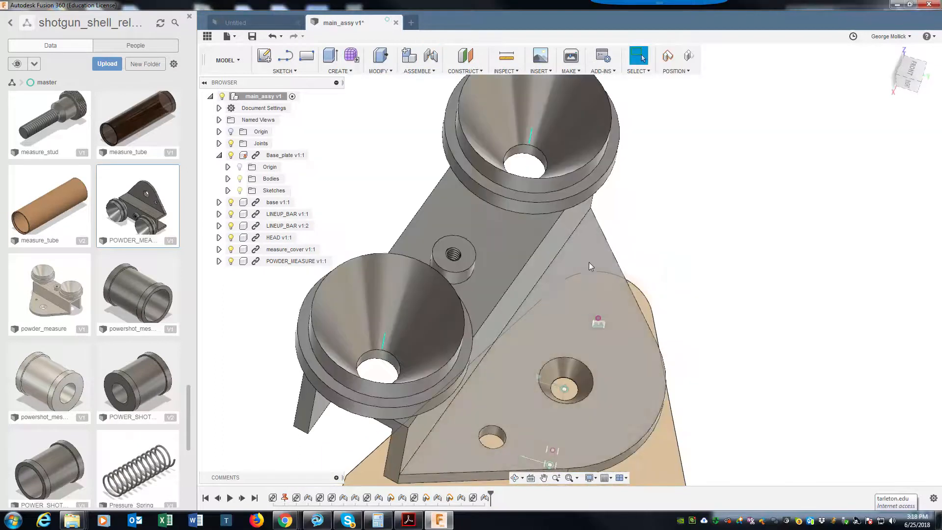
# Rotate and slide POWDER_MEASURE about its cylindrical joint to bring it over measure_cover
pyautogui.moveTo(495, 253); pyautogui.dragTo(529, 423)
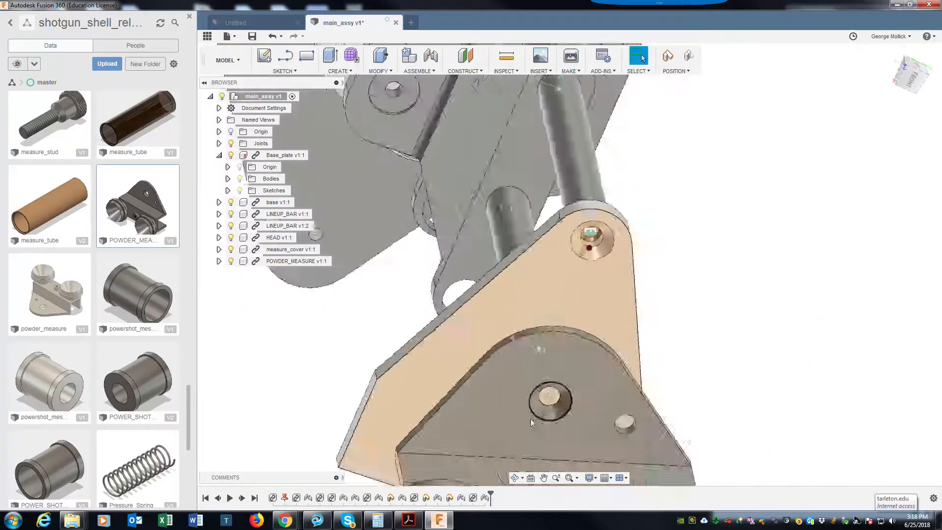
pyautogui.moveTo(642, 361); pyautogui.dragTo(612, 393)
pyautogui.keyDown('shift'); pyautogui.moveTo(607, 416); pyautogui.dragTo(621, 318, button='middle'); pyautogui.keyUp('shift')
pyautogui.moveTo(772, 405); pyautogui.dragTo(774, 401)
pyautogui.keyDown('shift'); pyautogui.moveTo(774, 401); pyautogui.dragTo(531, 91, button='middle'); pyautogui.keyUp('shift')
pyautogui.click(433, 57)
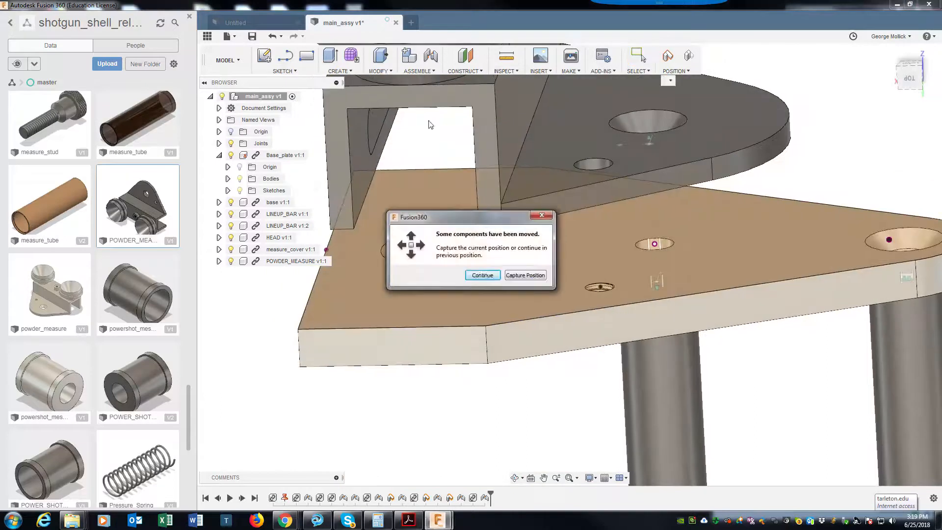
pyautogui.click(483, 275)
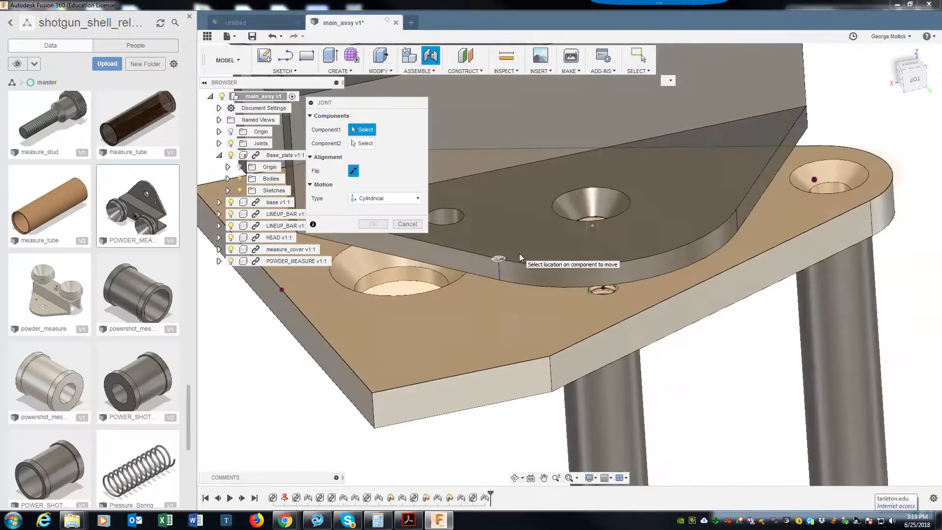
pyautogui.keyDown('shift'); pyautogui.moveTo(519, 253); pyautogui.dragTo(431, 329, button='middle'); pyautogui.keyUp('shift')
pyautogui.press('Escape')
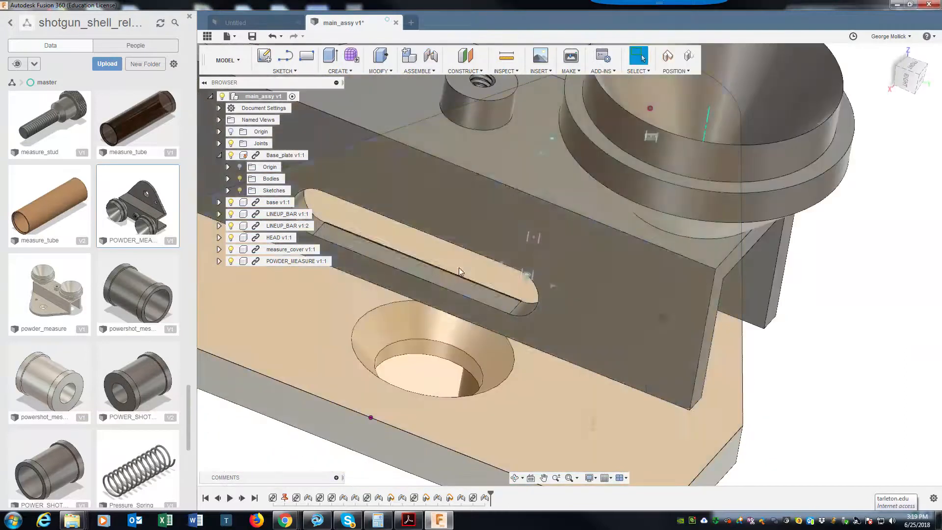
# Try to join measure_cover's threaded hole to POWDER_MEASURE's small hole with a Rigid joint, continuing from the previous position
pyautogui.keyDown('shift'); pyautogui.moveTo(592, 295); pyautogui.dragTo(482, 208, button='middle'); pyautogui.keyUp('shift')
pyautogui.click(430, 61)
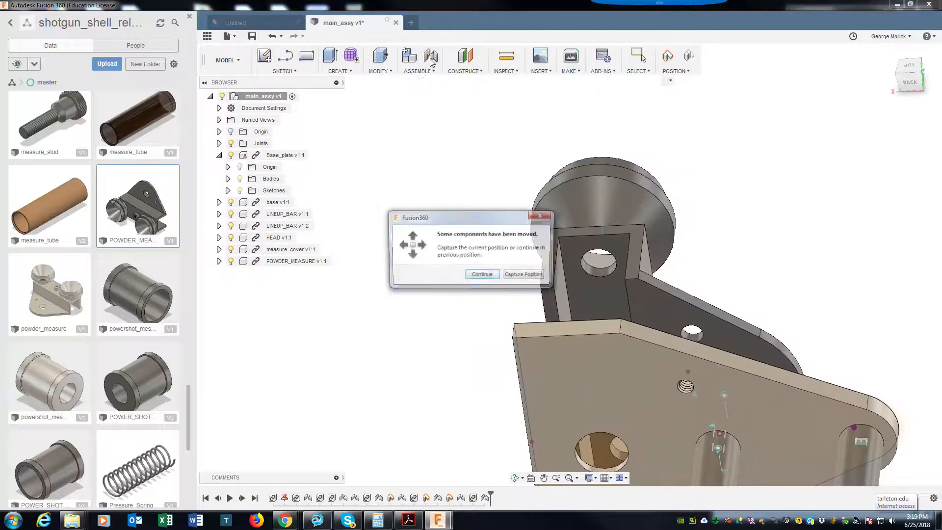
pyautogui.click(482, 276)
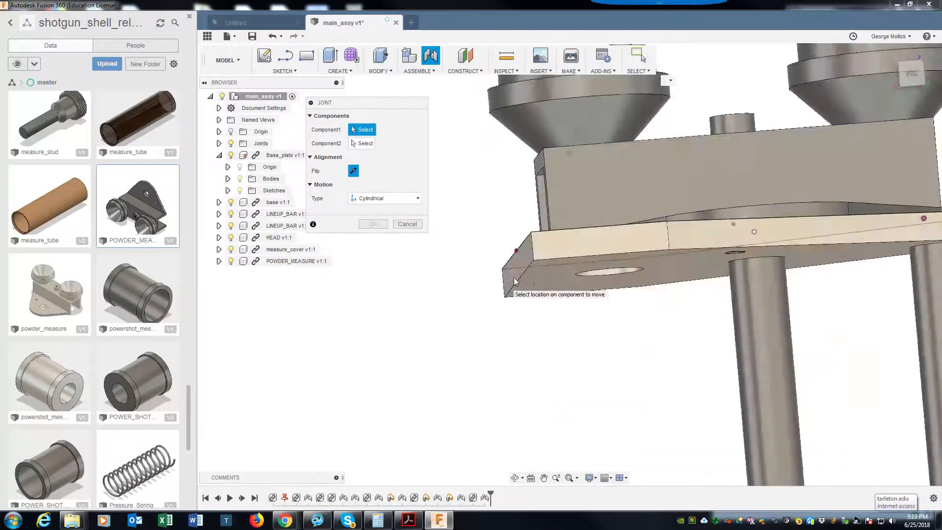
pyautogui.click(375, 198)
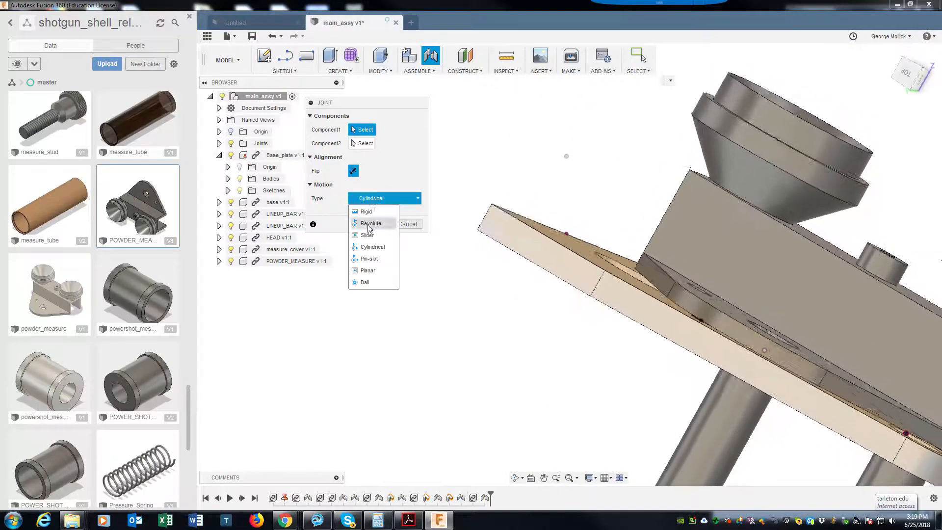
pyautogui.click(369, 213)
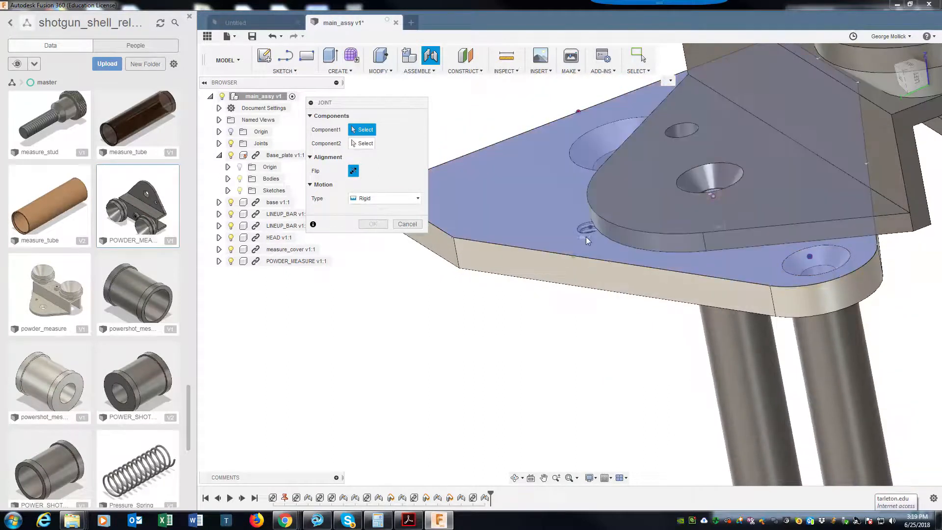
pyautogui.click(590, 232)
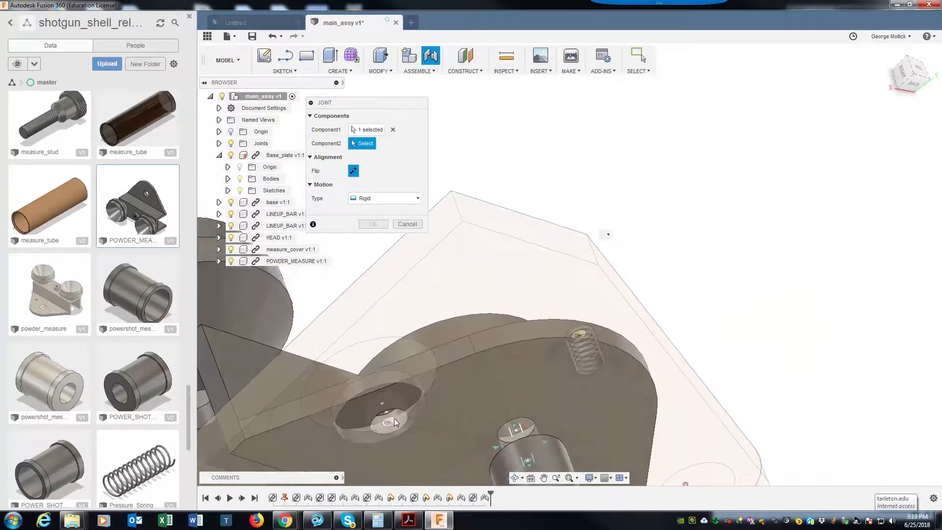
pyautogui.click(394, 422)
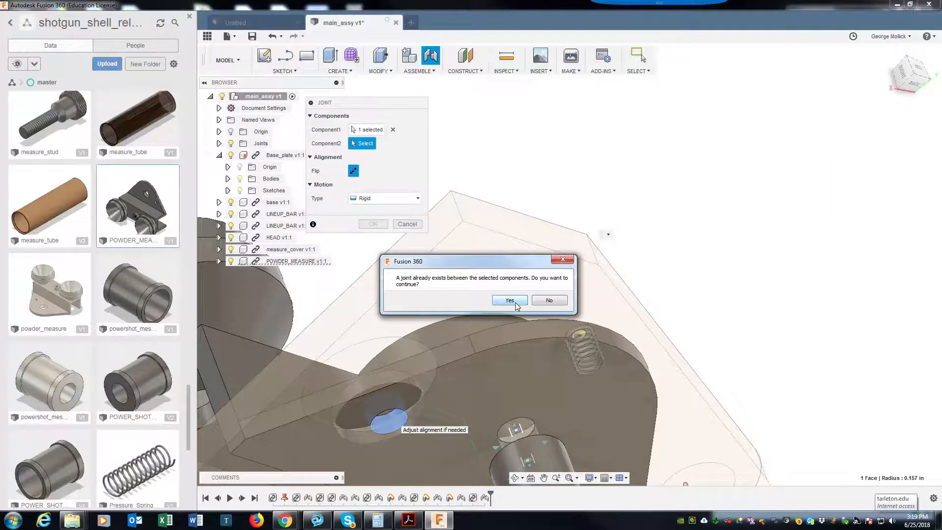
pyautogui.click(515, 304)
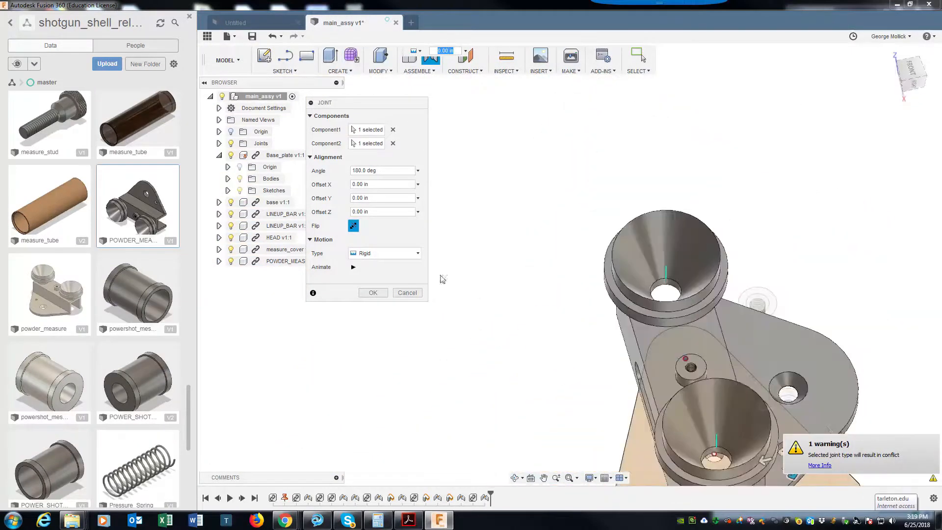
pyautogui.click(407, 293)
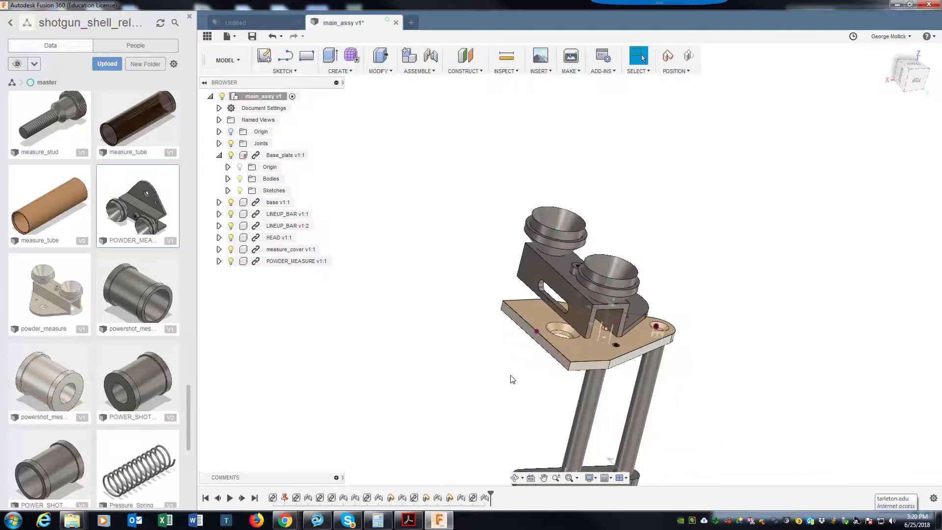
# Lift and rotate POWDER_MEASURE about its cylindrical joint to adjust its orientation above measure_cover
pyautogui.scroll(4, 512, 379)
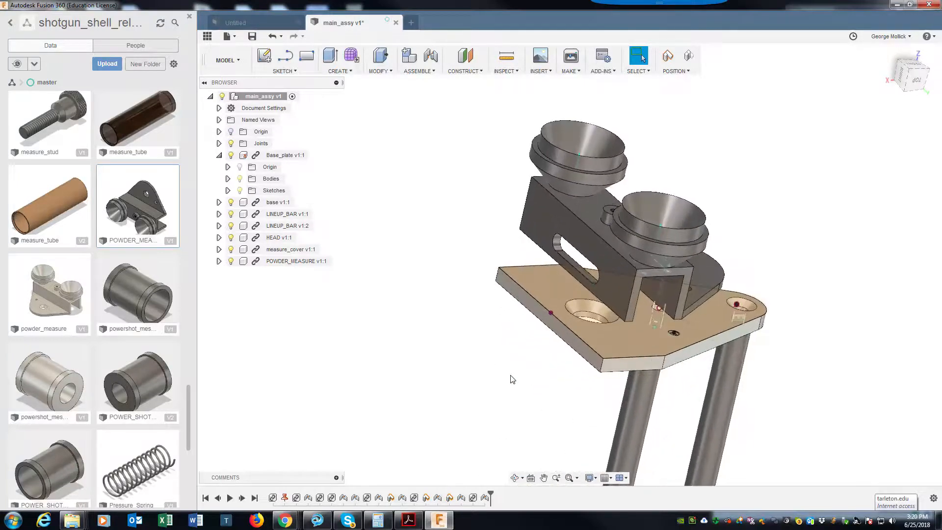
pyautogui.moveTo(699, 303); pyautogui.dragTo(693, 337)
pyautogui.keyDown('shift'); pyautogui.moveTo(692, 337); pyautogui.dragTo(684, 306, button='middle'); pyautogui.keyUp('shift')
pyautogui.moveTo(683, 306); pyautogui.dragTo(615, 260)
pyautogui.keyDown('shift'); pyautogui.moveTo(615, 260); pyautogui.dragTo(618, 268, button='middle'); pyautogui.keyUp('shift')
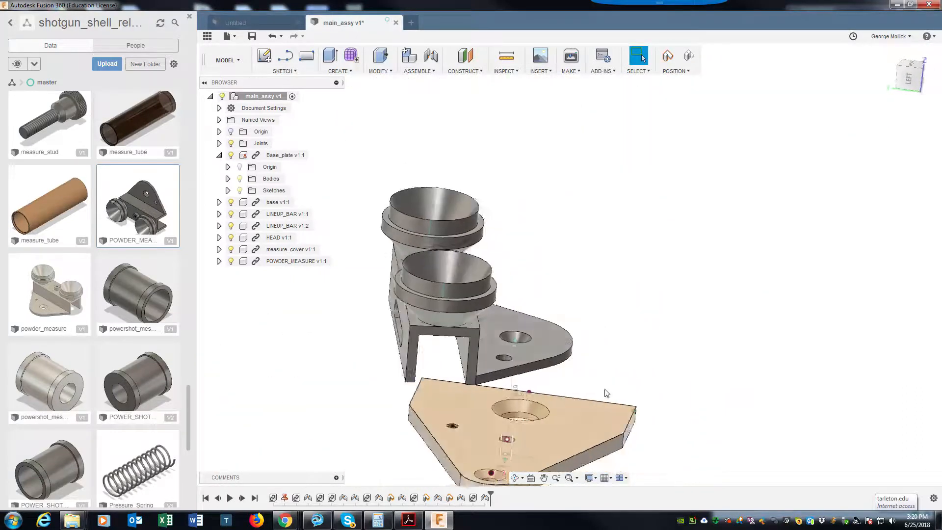
pyautogui.moveTo(395, 367); pyautogui.dragTo(631, 422)
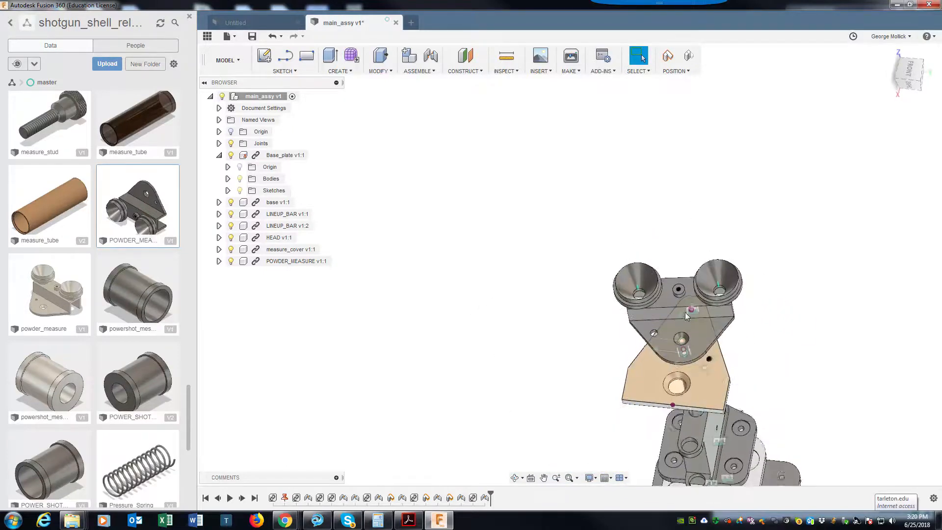
pyautogui.keyDown('shift'); pyautogui.moveTo(655, 337); pyautogui.dragTo(584, 378, button='middle'); pyautogui.keyUp('shift')
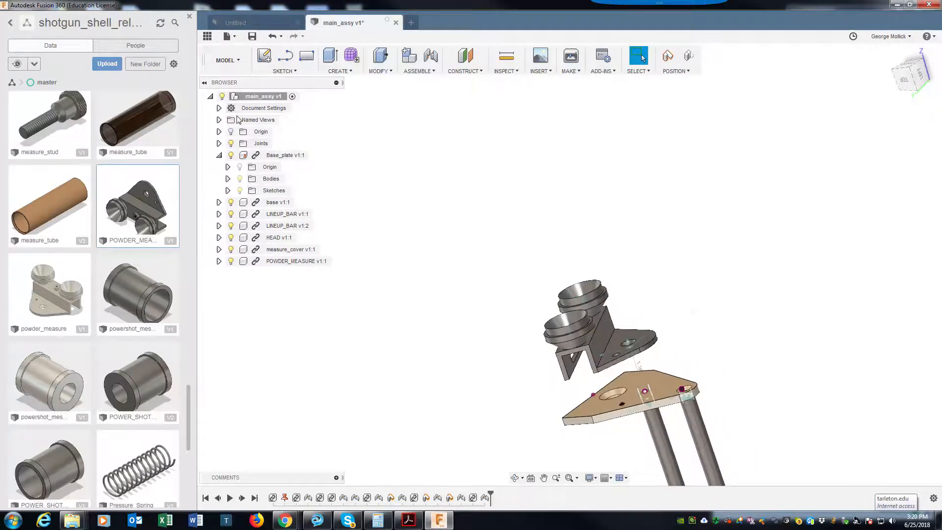
# Capture the current position and try to join POWDER_MEASURE's small hole to measure_cover's threaded hole with a Rigid joint
pyautogui.click(431, 60)
pyautogui.click(524, 275)
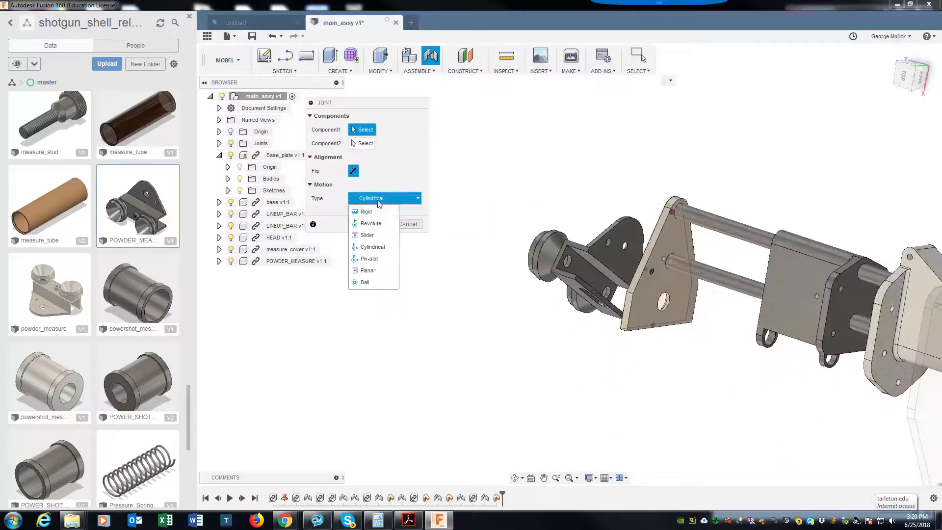
pyautogui.click(377, 212)
pyautogui.scroll(6, 620, 266)
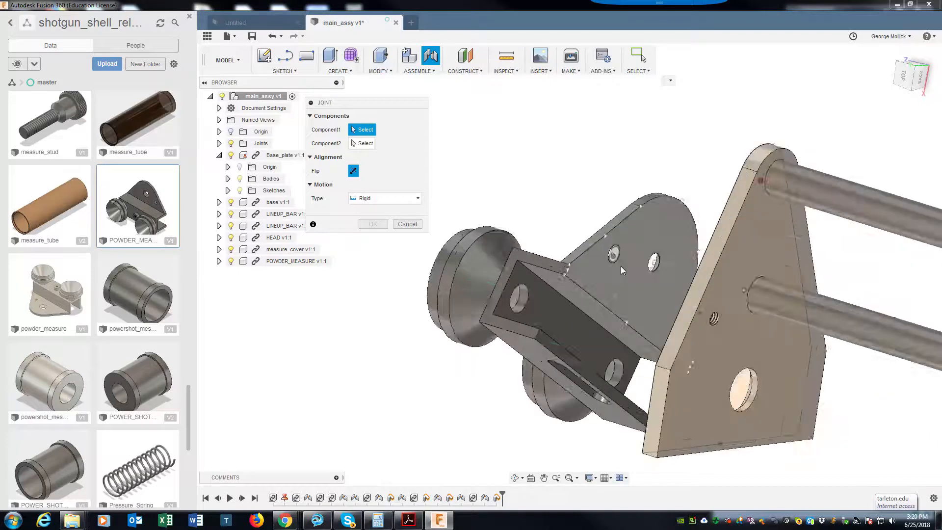
pyautogui.click(613, 266)
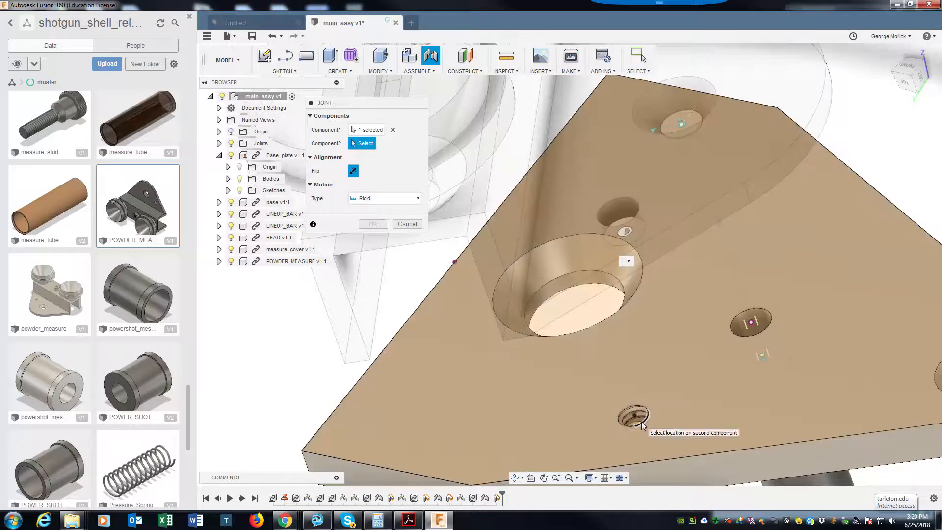
pyautogui.click(641, 424)
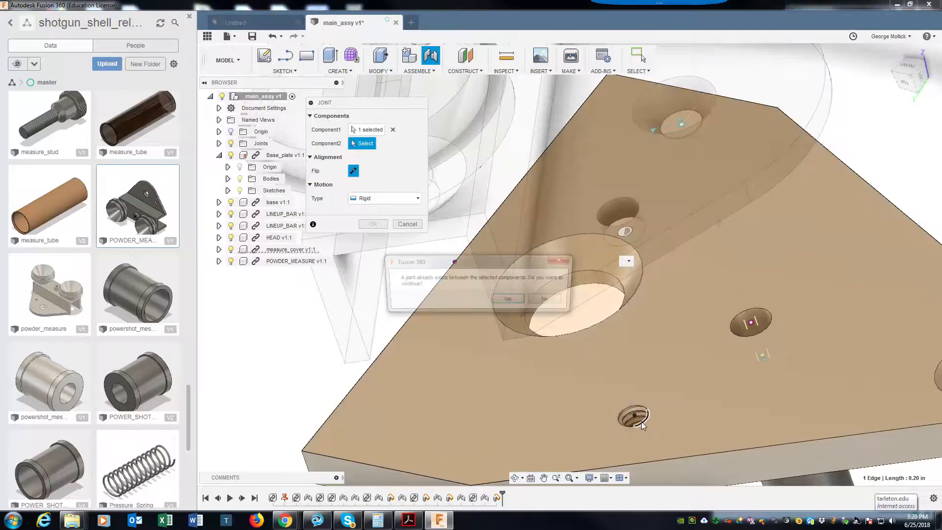
pyautogui.click(501, 301)
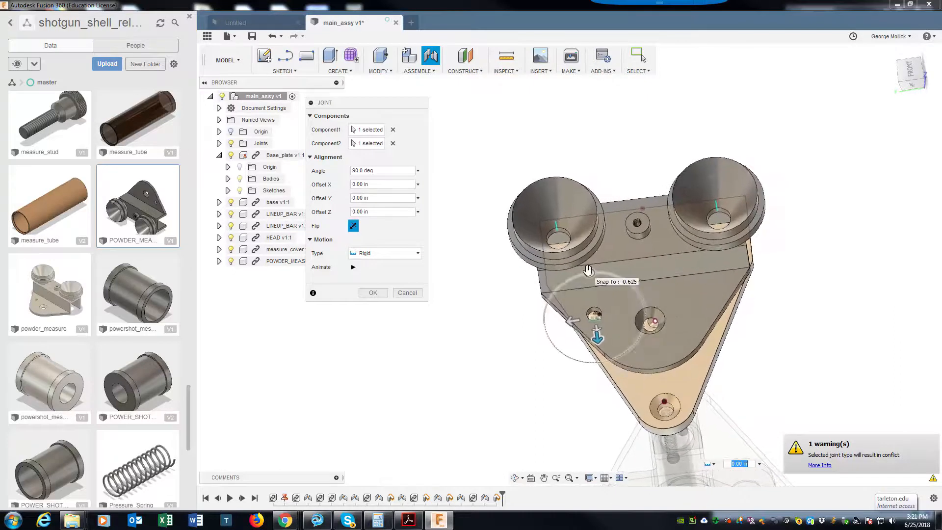
pyautogui.click(407, 292)
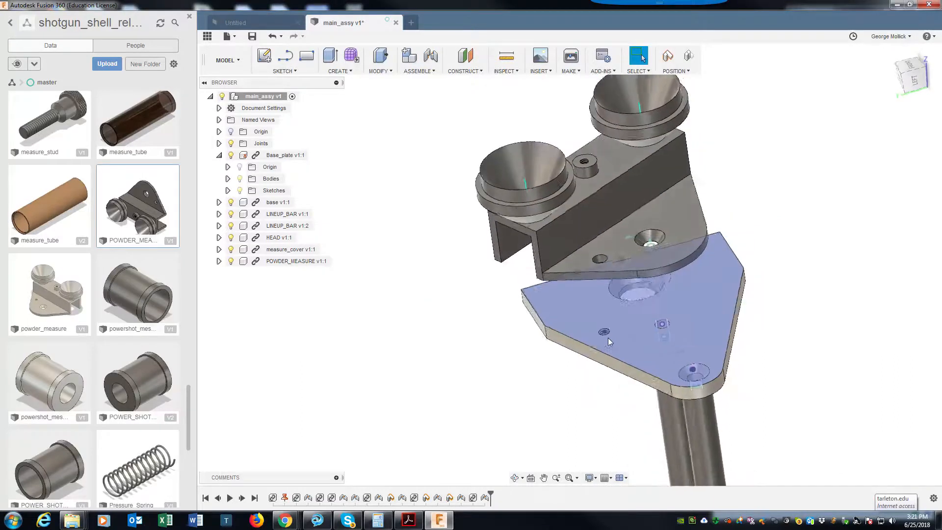
# Try to join measure_cover's threaded hole to POWDER_MEASURE's small hole with a Cylindrical joint, continuing from the previous position, and review the warning
pyautogui.scroll(5, 608, 344)
pyautogui.moveTo(645, 377)
pyautogui.keyDown('shift'); pyautogui.mouseDown(button='middle')
pyautogui.moveTo(649, 389)
pyautogui.moveTo(652, 372)
pyautogui.mouseUp(button='middle'); pyautogui.keyUp('shift')
pyautogui.click(427, 65)
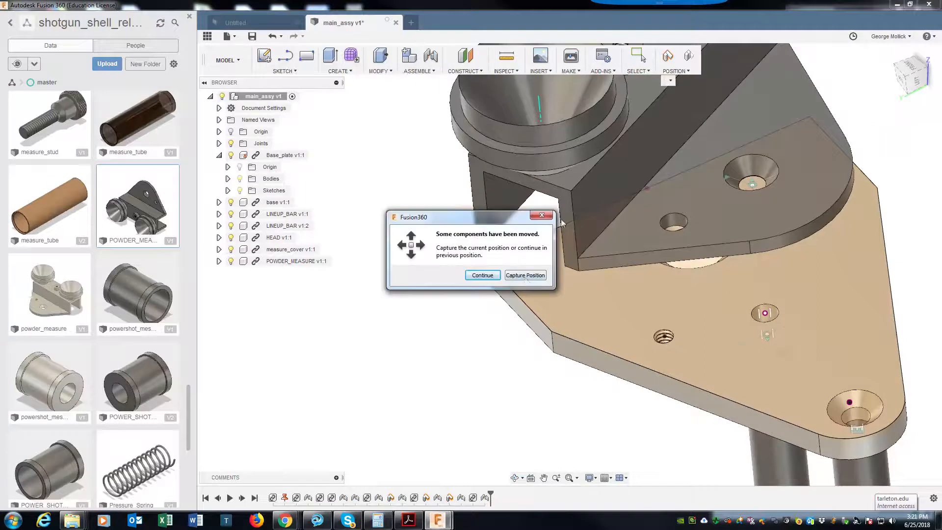
pyautogui.click(483, 275)
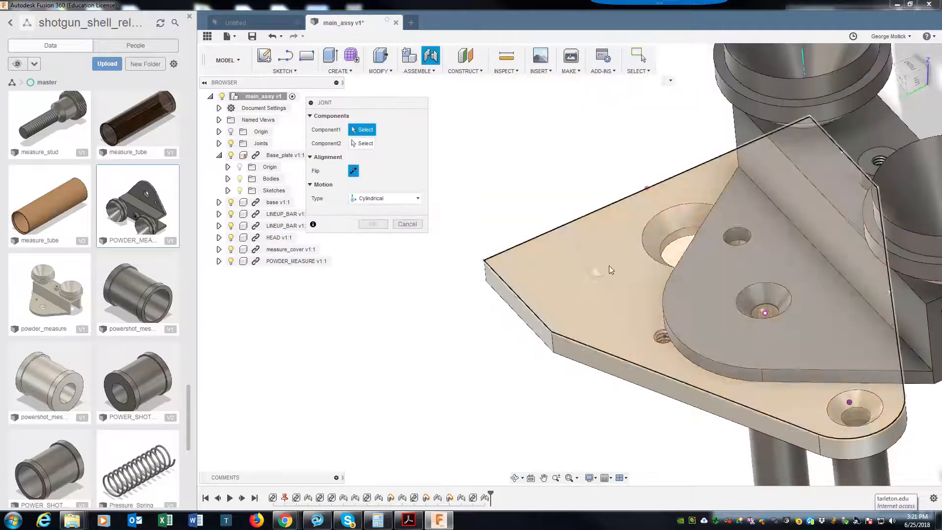
pyautogui.scroll(5, 653, 255)
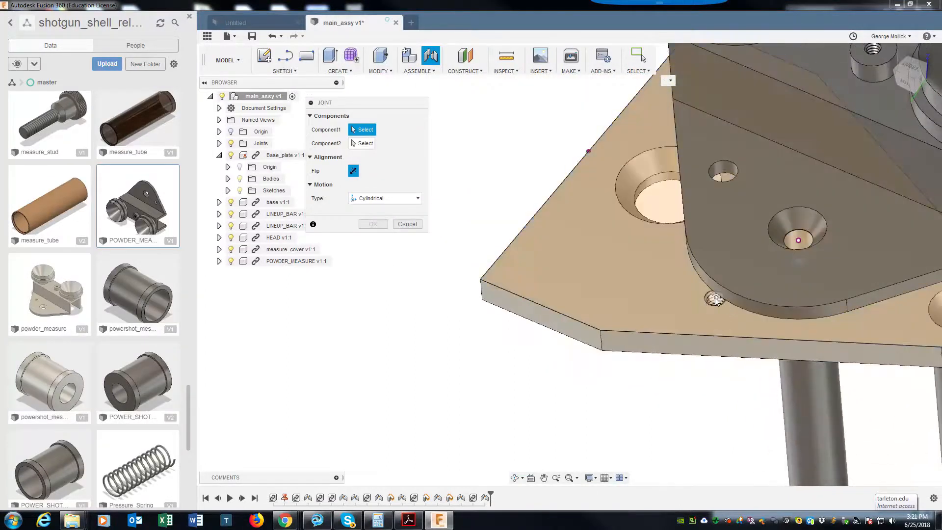
pyautogui.click(715, 300)
pyautogui.scroll(3, 731, 164)
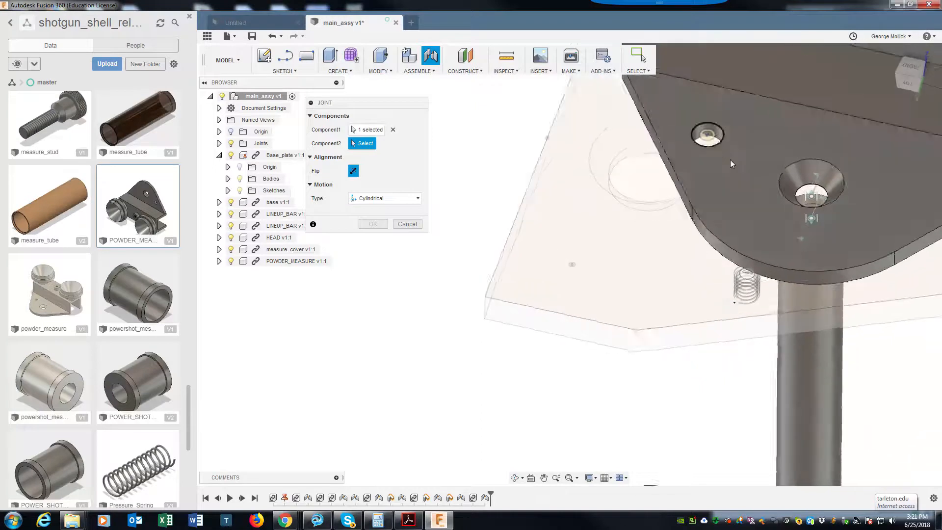
pyautogui.click(708, 136)
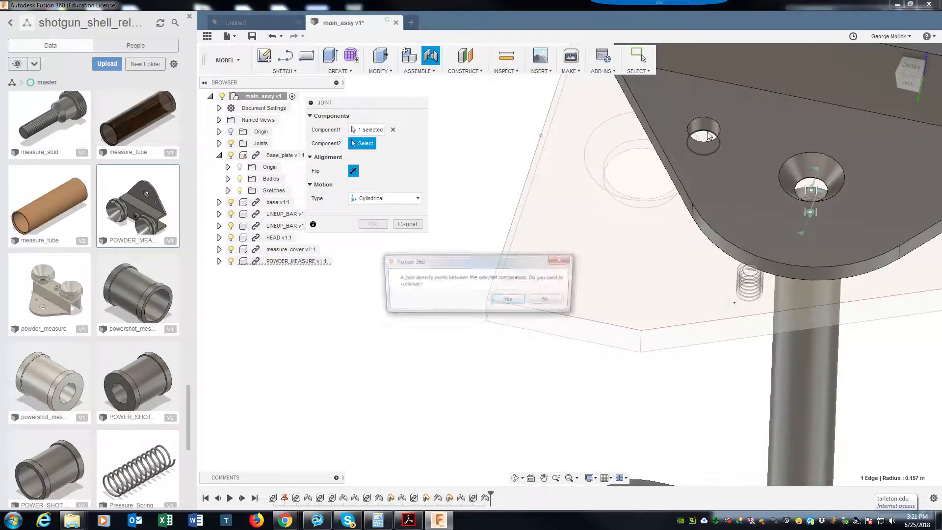
pyautogui.click(508, 300)
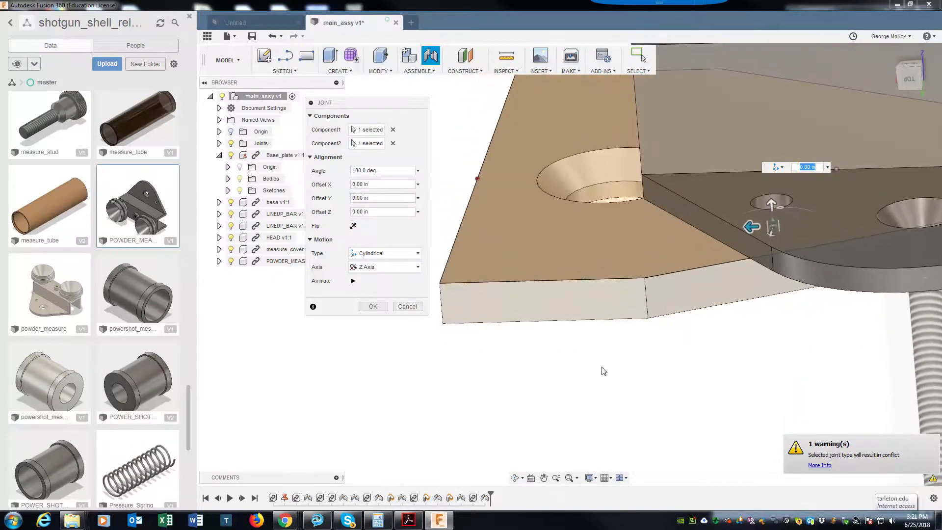
pyautogui.click(823, 465)
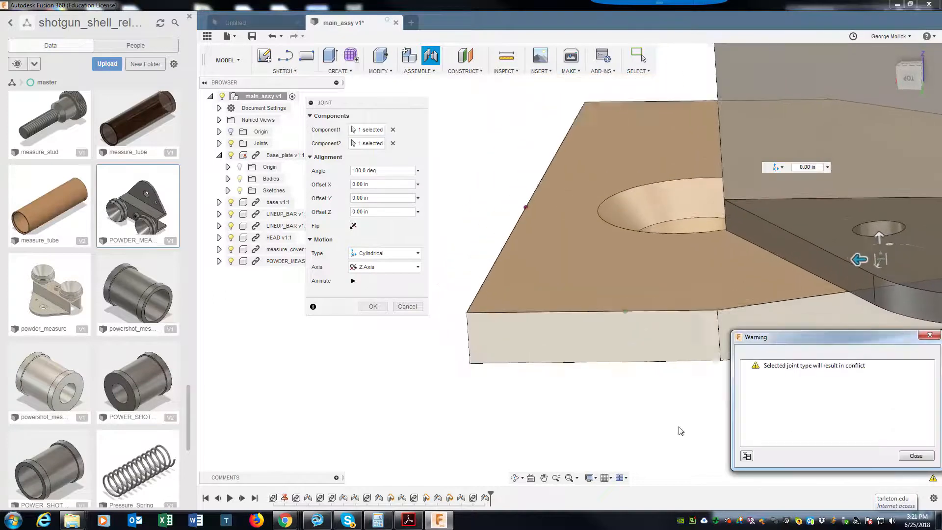
pyautogui.click(915, 455)
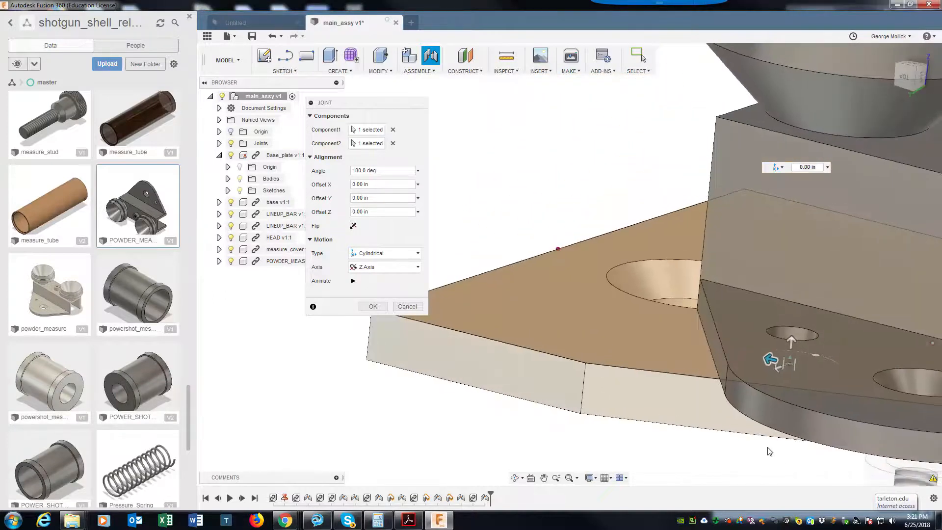
pyautogui.press('Escape')
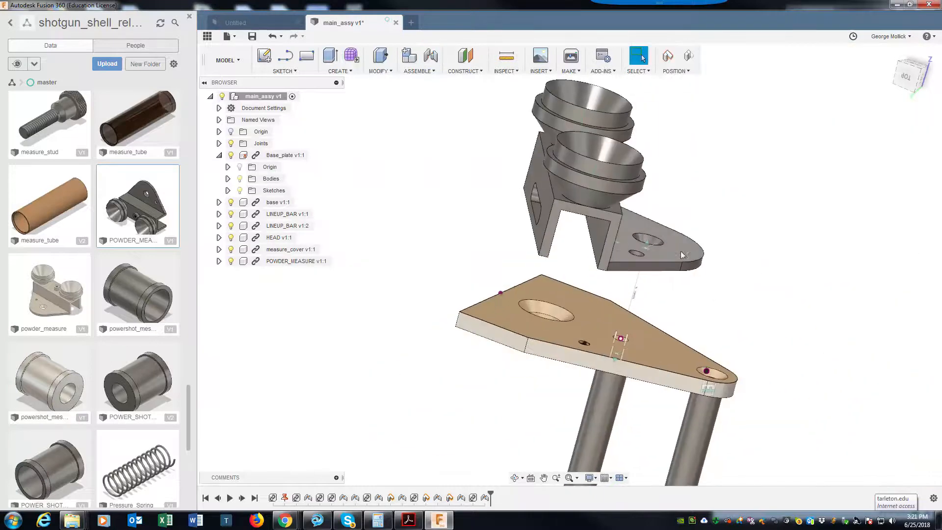
# Move POWDER_MEASURE about its cylindrical joint to bring it closer above measure_cover
pyautogui.moveTo(610, 254); pyautogui.dragTo(527, 321)
pyautogui.scroll(6, 527, 321)
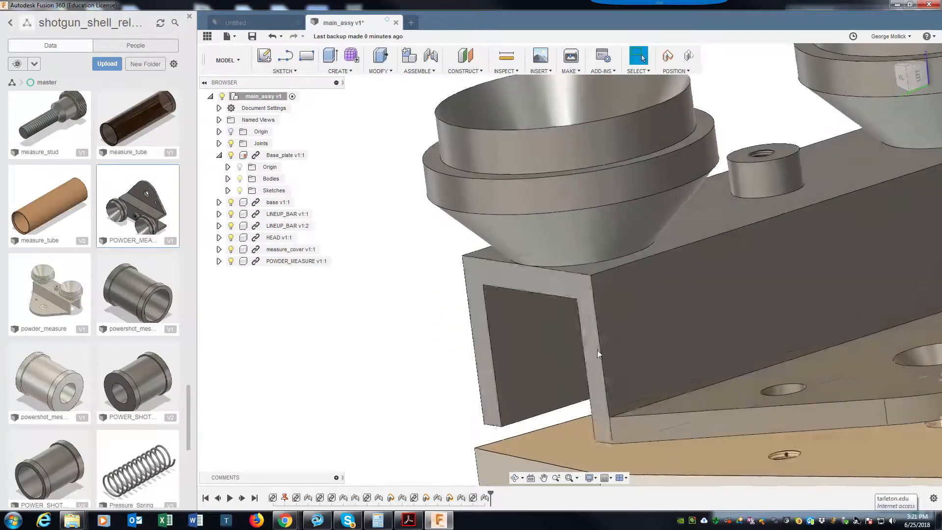
pyautogui.keyDown('shift'); pyautogui.moveTo(597, 350); pyautogui.dragTo(574, 294, button='middle'); pyautogui.keyUp('shift')
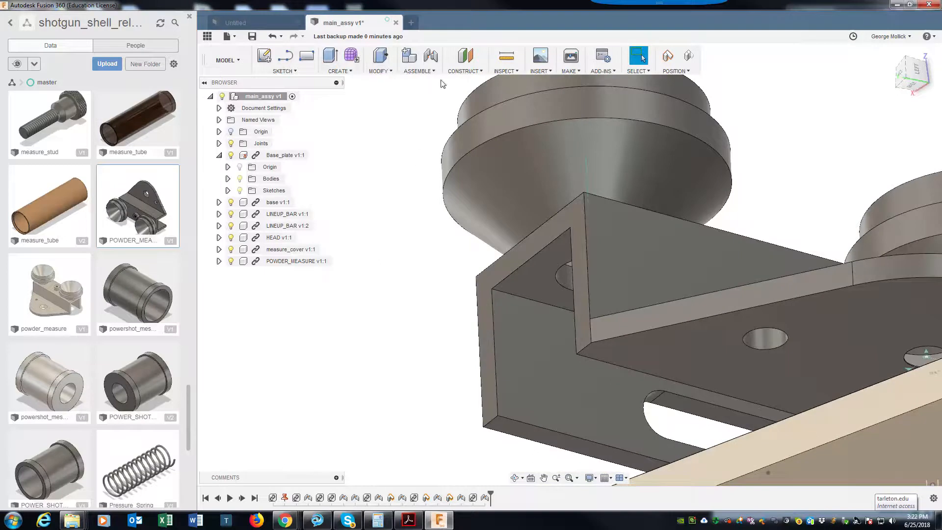
pyautogui.click(431, 56)
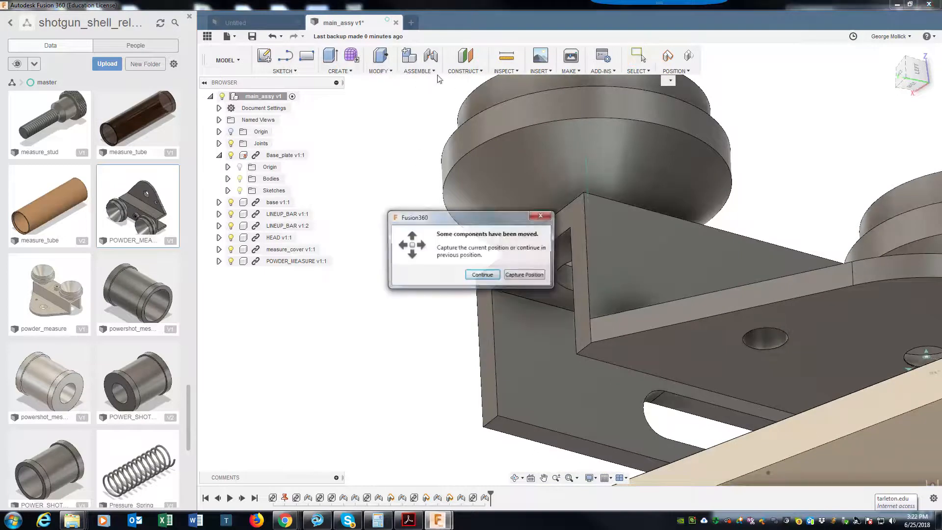
pyautogui.click(482, 275)
pyautogui.keyDown('shift'); pyautogui.moveTo(481, 274); pyautogui.dragTo(505, 274, button='middle'); pyautogui.keyUp('shift')
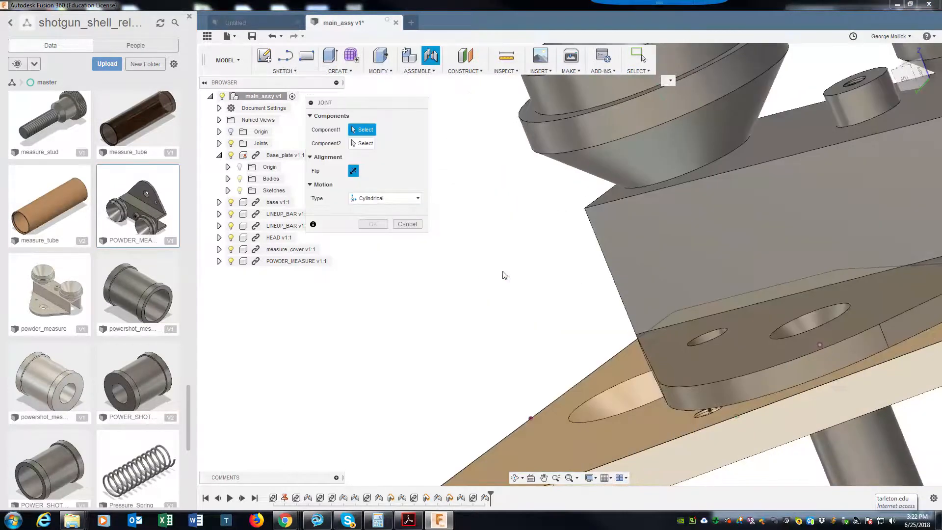
pyautogui.press('Escape')
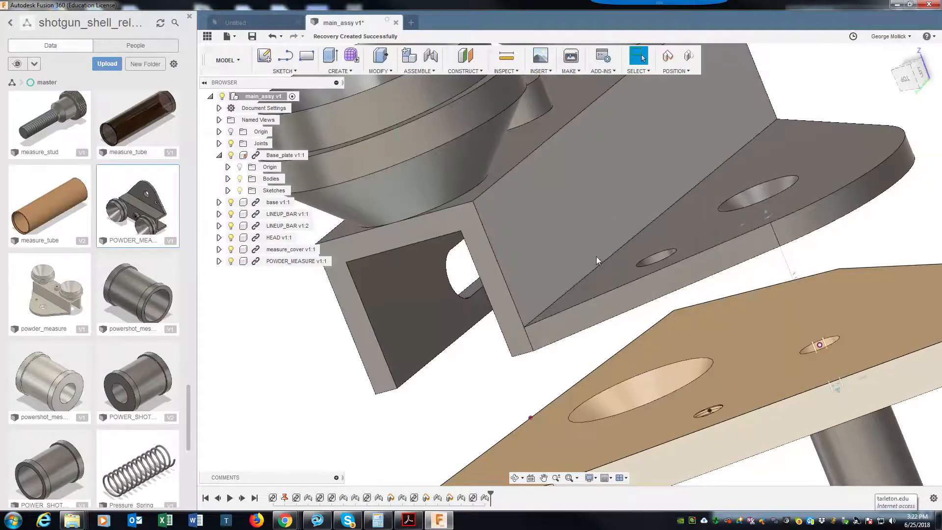
pyautogui.keyDown('shift'); pyautogui.moveTo(504, 253); pyautogui.dragTo(555, 251, button='middle'); pyautogui.keyUp('shift')
pyautogui.click(554, 251)
pyautogui.rightClick(581, 268)
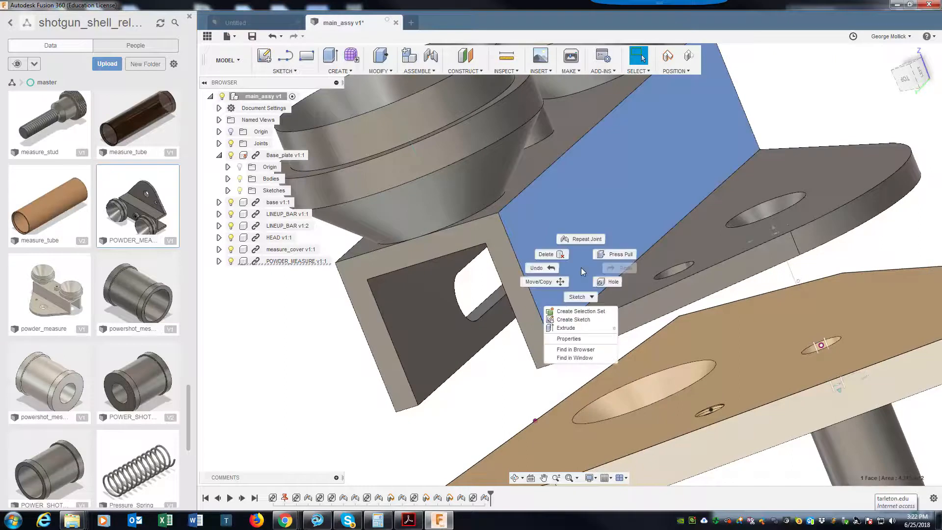
pyautogui.click(664, 231)
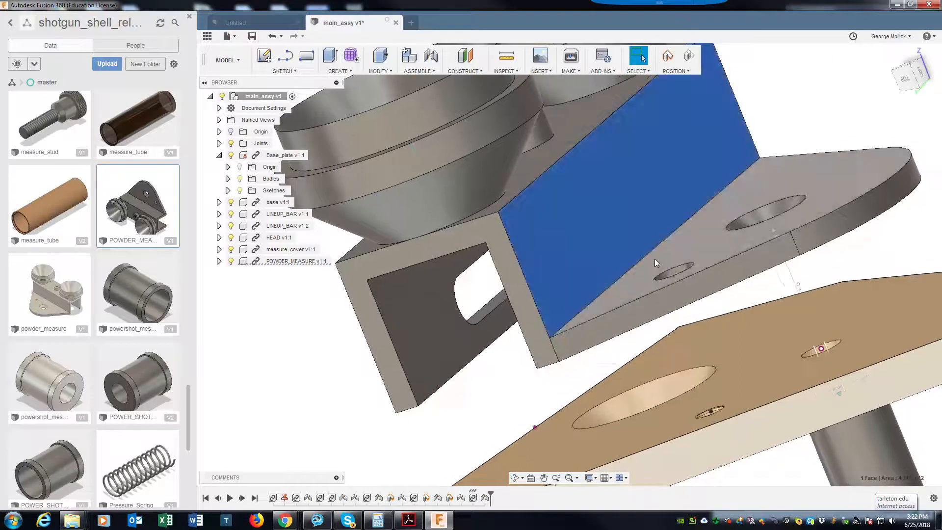
pyautogui.click(574, 355)
pyautogui.click(542, 350)
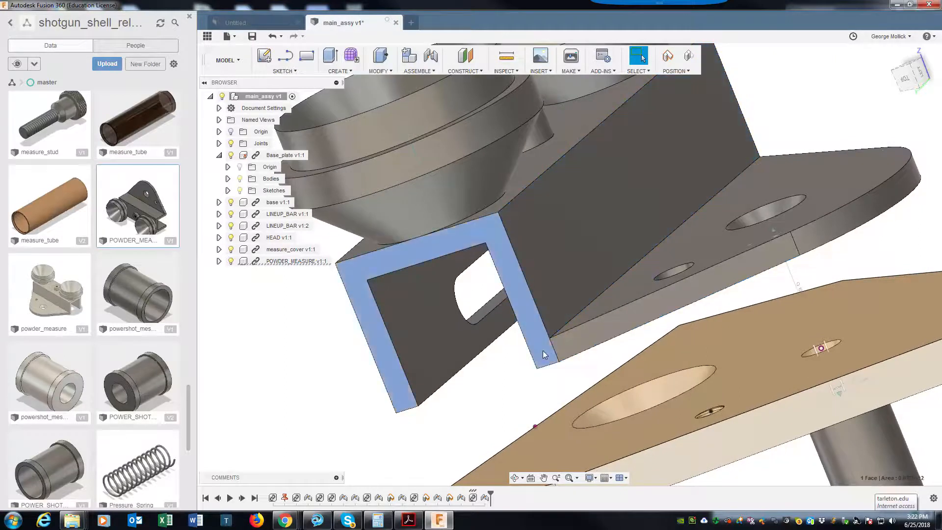
pyautogui.rightClick(542, 353)
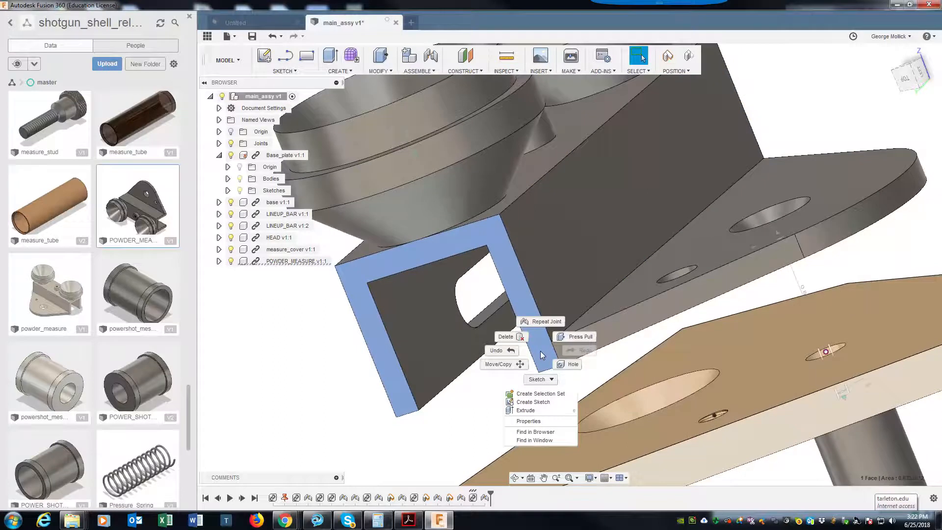
pyautogui.click(607, 272)
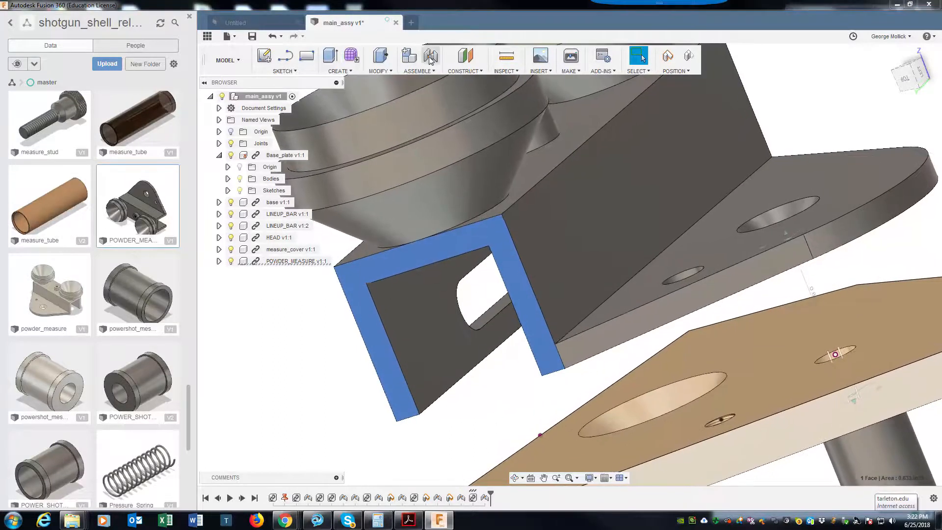
# Capture the current position and try a Rigid joint from the top of POWDER_MEASURE's small hole to measure_cover's threaded hole
pyautogui.click(430, 58)
pyautogui.click(521, 275)
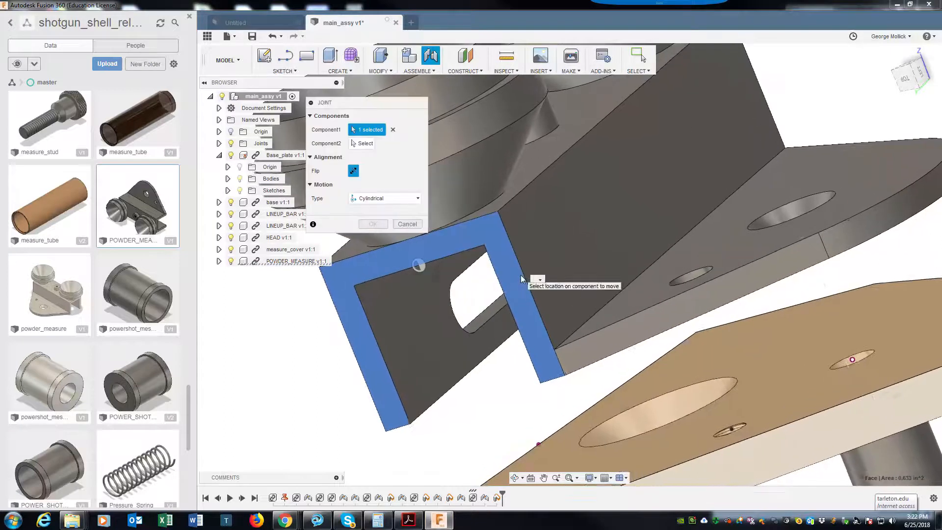
pyautogui.click(684, 313)
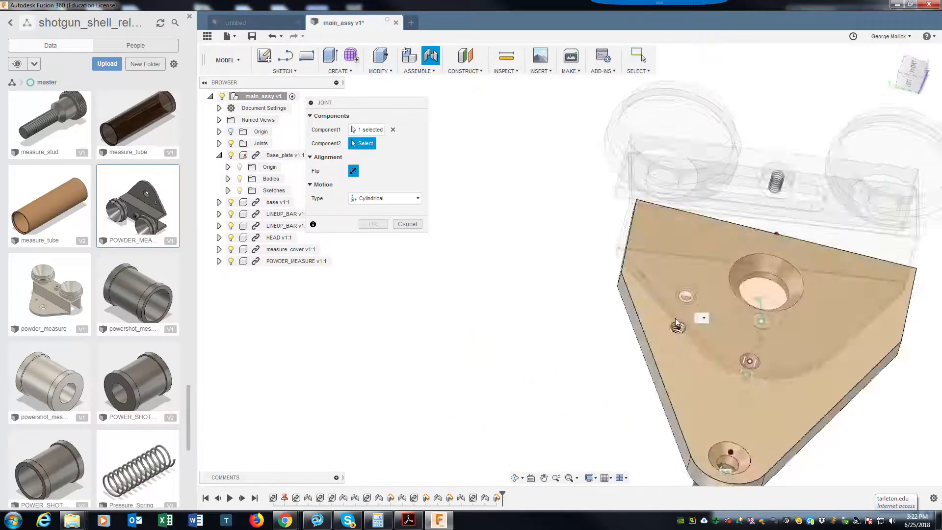
pyautogui.click(396, 198)
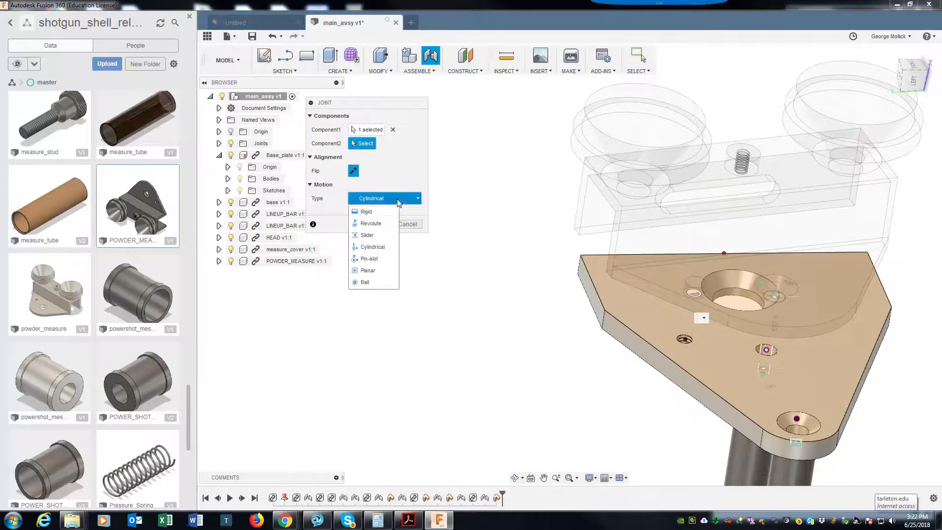
pyautogui.click(391, 212)
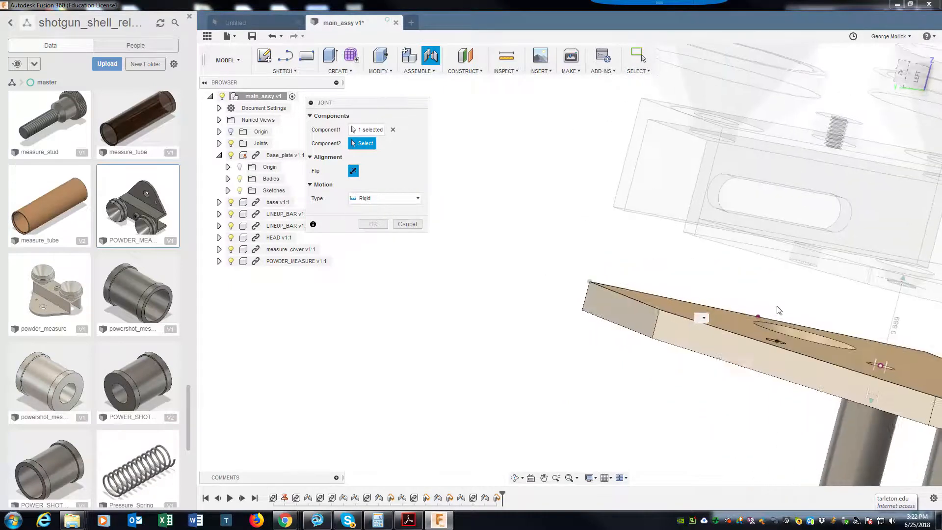
pyautogui.click(780, 363)
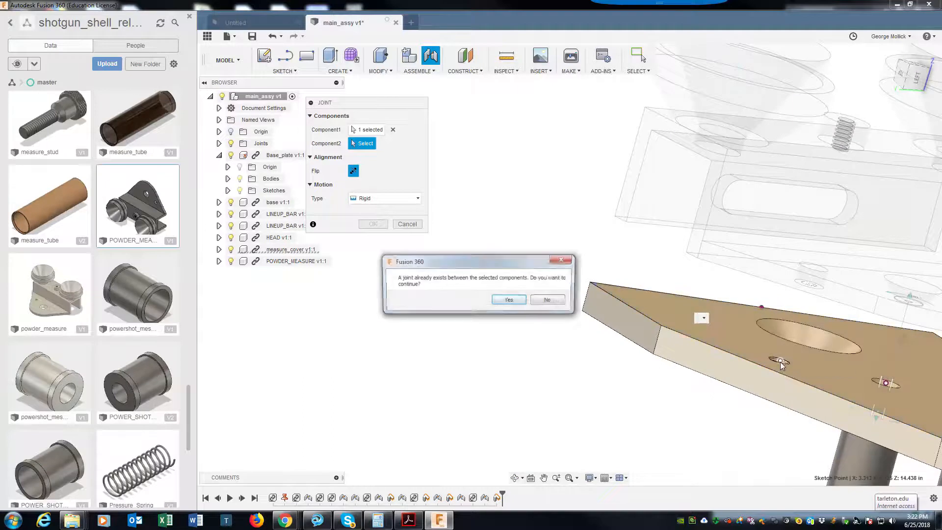
pyautogui.click(550, 300)
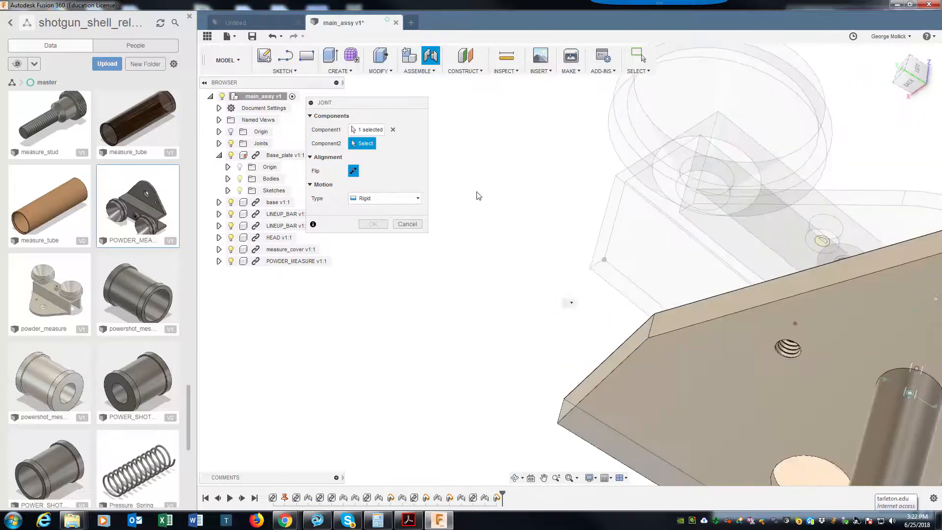
# Reselect POWDER_MEASURE's small hole from its underside and create a Rigid joint to measure_cover's threaded hole despite the existing joint
pyautogui.click(393, 130)
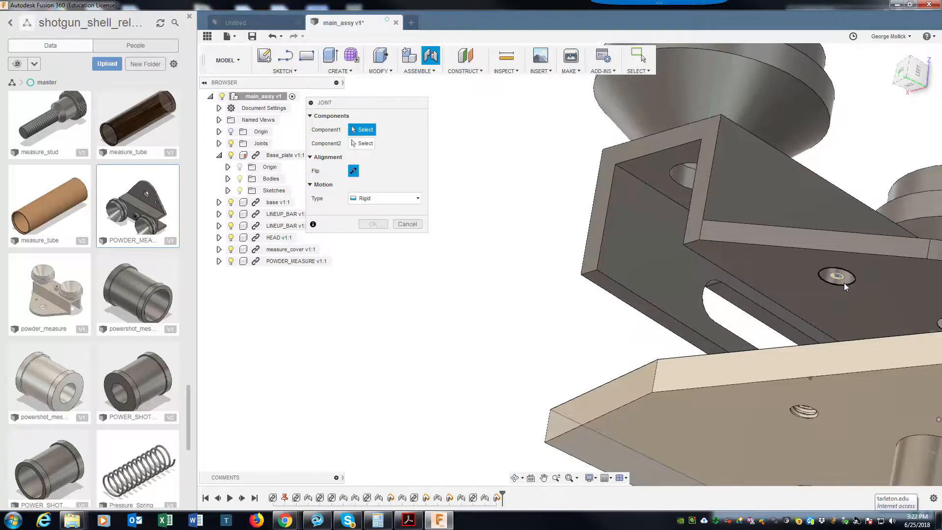
pyautogui.click(843, 283)
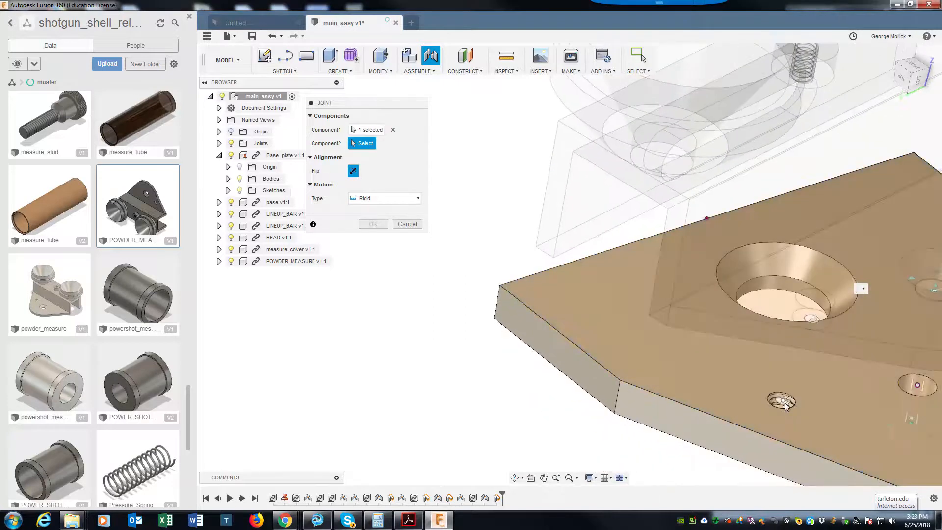
pyautogui.click(784, 402)
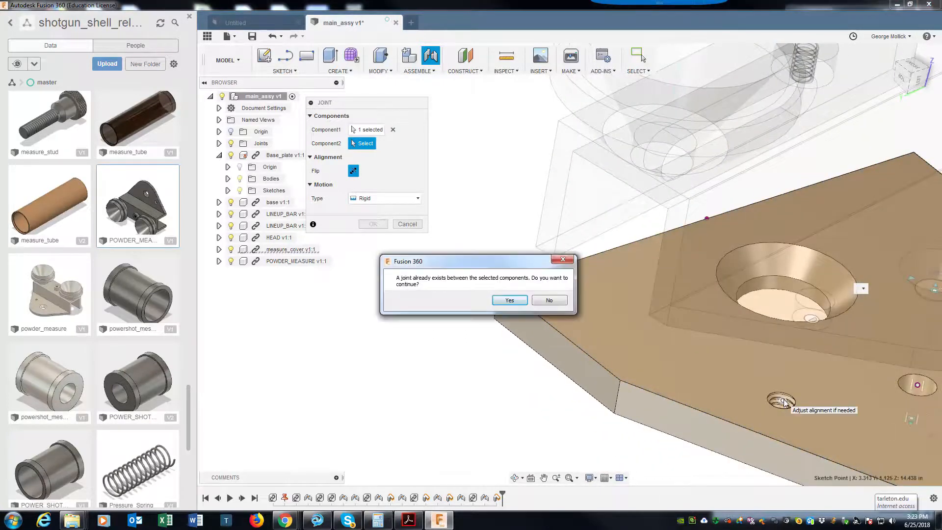
pyautogui.click(509, 301)
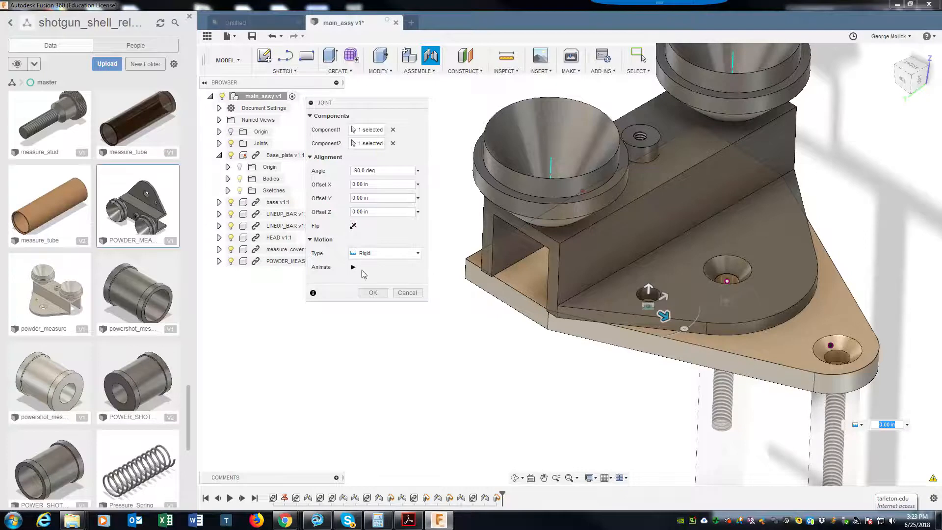
pyautogui.click(372, 294)
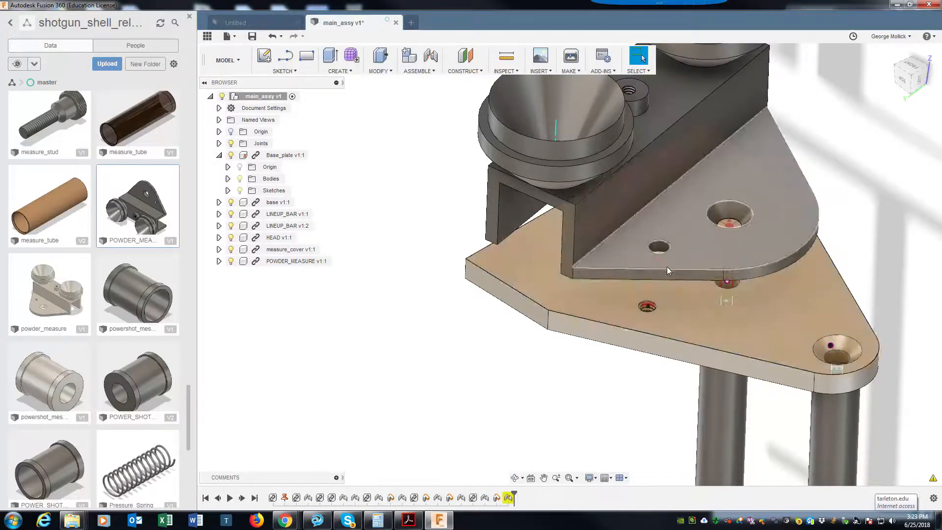
# Delete the Rigid joint at the small hole and check the settings of POWDER_MEASURE's existing cylindrical joint without changing them
pyautogui.keyDown('shift'); pyautogui.moveTo(669, 308); pyautogui.dragTo(670, 317, button='middle'); pyautogui.keyUp('shift')
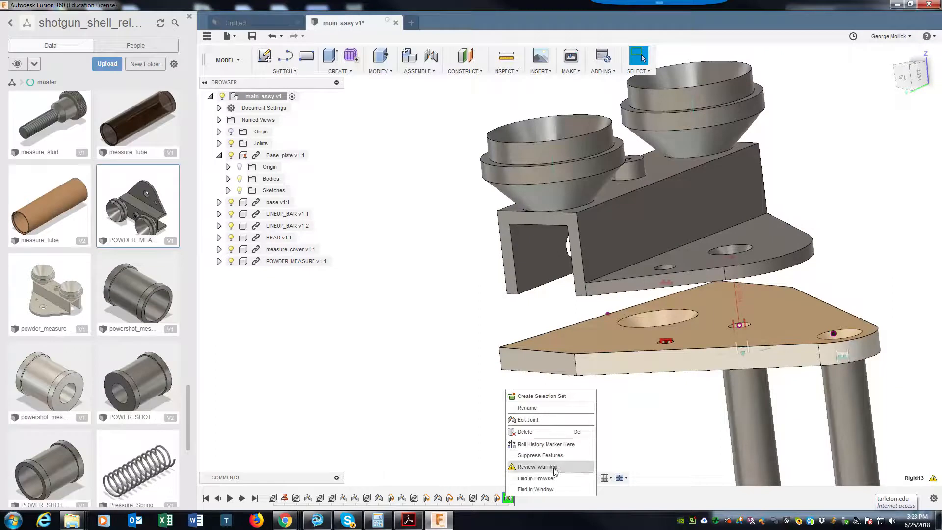
pyautogui.click(549, 432)
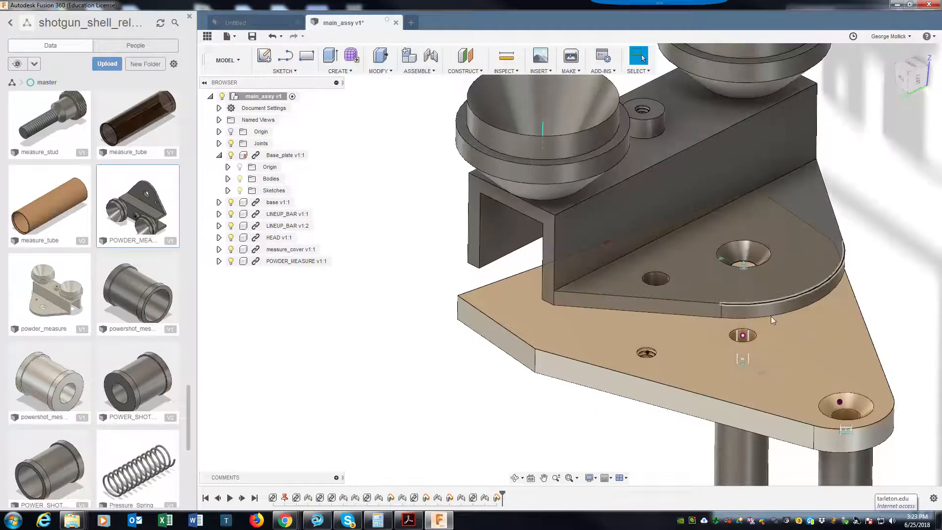
pyautogui.doubleClick(485, 498)
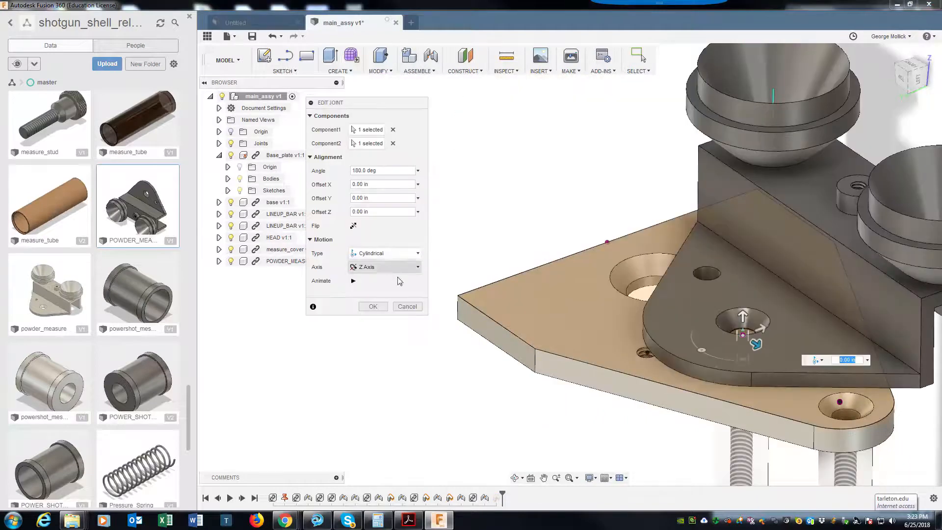
pyautogui.click(413, 309)
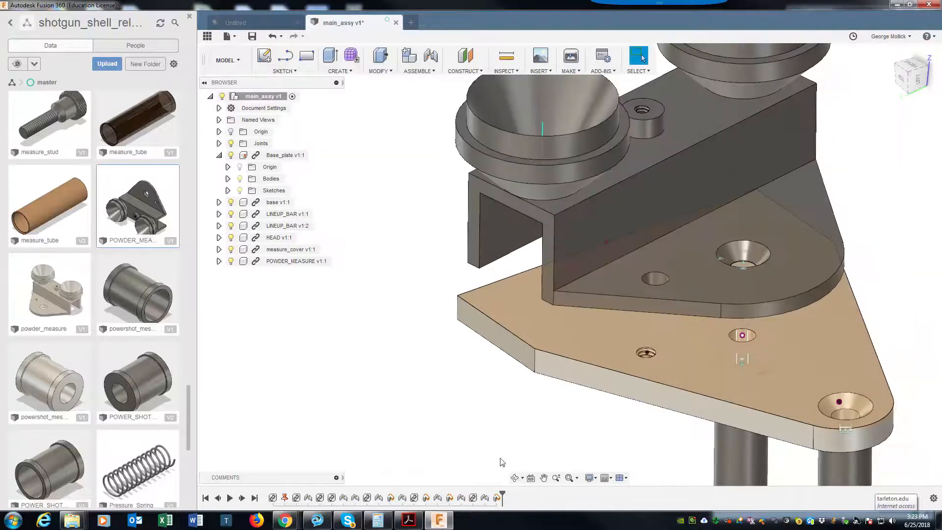
# Create a Revolute joint from POWDER_MEASURE's small hole to measure_cover's threaded hole, continuing despite the existing joint
pyautogui.click(432, 59)
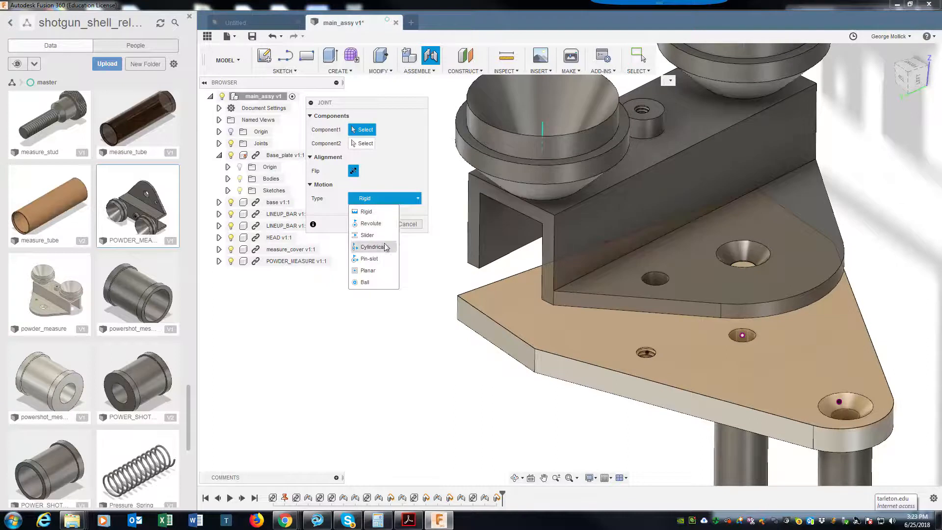
pyautogui.keyDown('shift'); pyautogui.moveTo(388, 233); pyautogui.dragTo(622, 376, button='middle'); pyautogui.keyUp('shift')
pyautogui.click(654, 328)
pyautogui.click(622, 376)
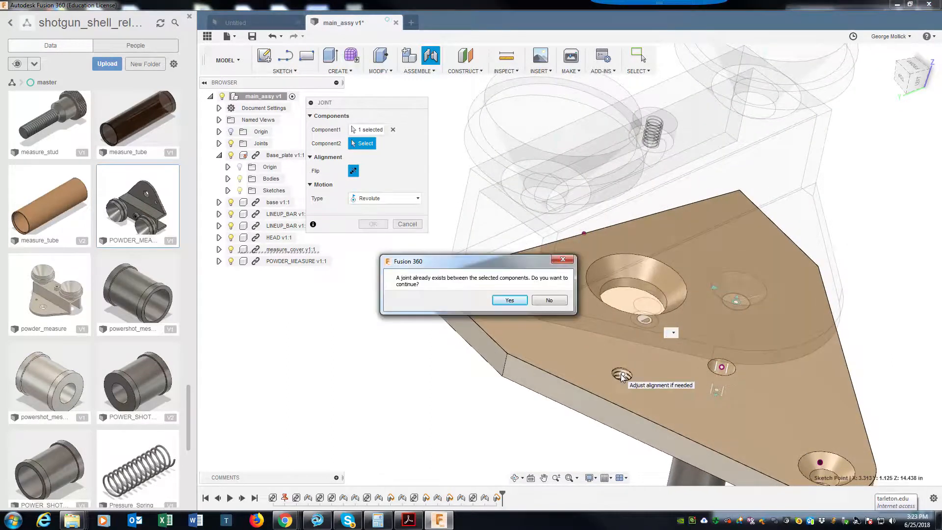
pyautogui.click(516, 305)
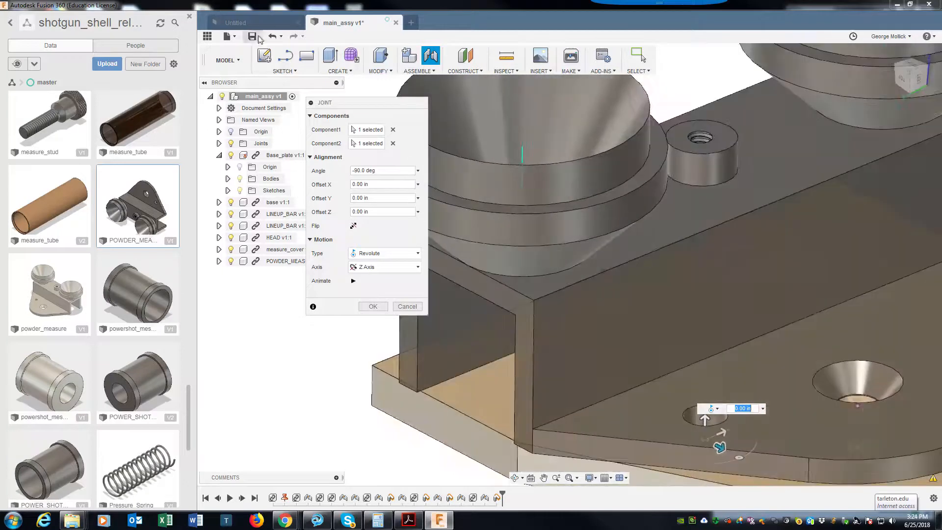
# Save the assembly as a new version with the description "User Saved"
pyautogui.click(257, 37)
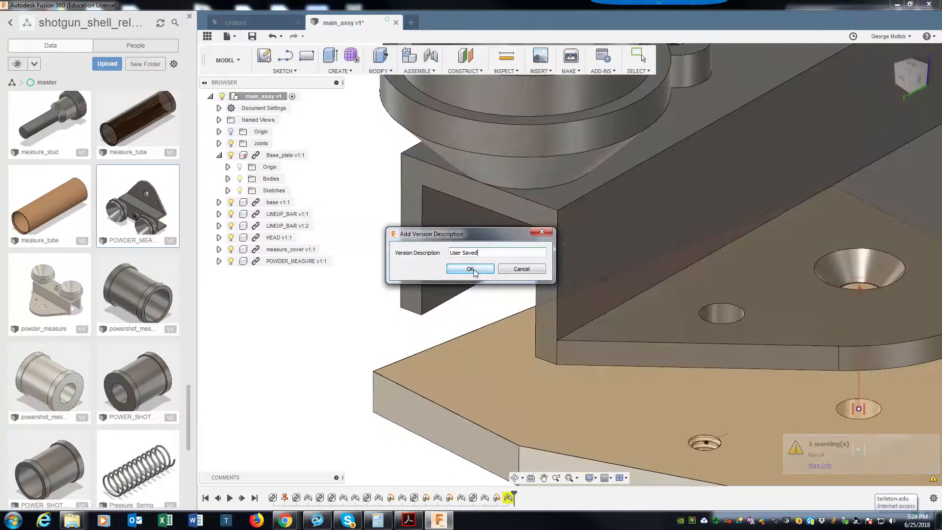
pyautogui.click(470, 268)
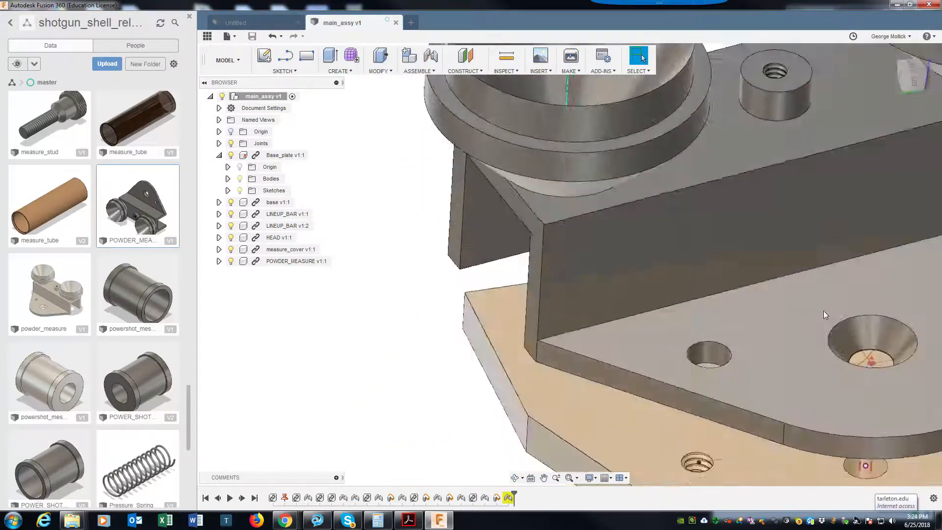
# Inspect POWDER_MEASURE's small hole against measure_cover's threaded hole and delete the Revolute joint between them
pyautogui.keyDown('shift'); pyautogui.moveTo(823, 310); pyautogui.dragTo(800, 305, button='middle'); pyautogui.keyUp('shift')
pyautogui.keyDown('shift'); pyautogui.moveTo(740, 242); pyautogui.dragTo(778, 291, button='middle'); pyautogui.keyUp('shift')
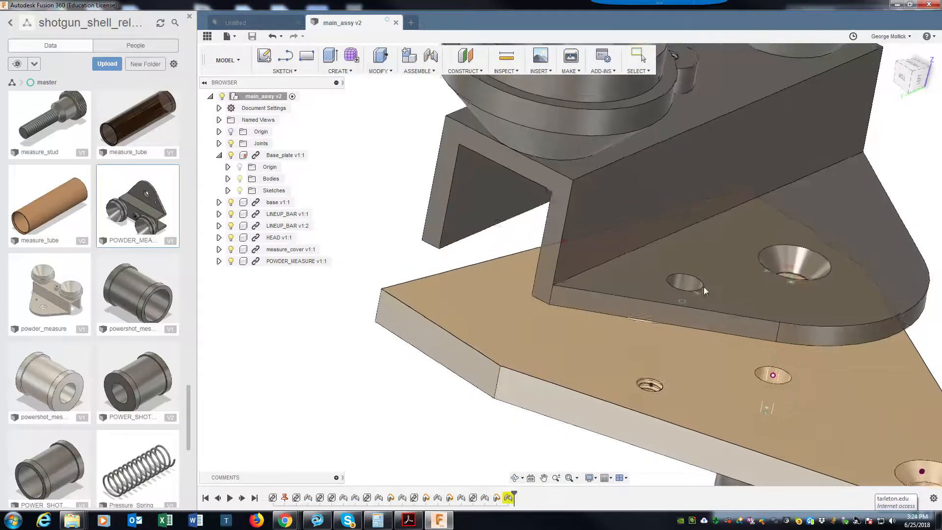
pyautogui.keyDown('shift'); pyautogui.moveTo(627, 275); pyautogui.dragTo(616, 248, button='middle'); pyautogui.keyUp('shift')
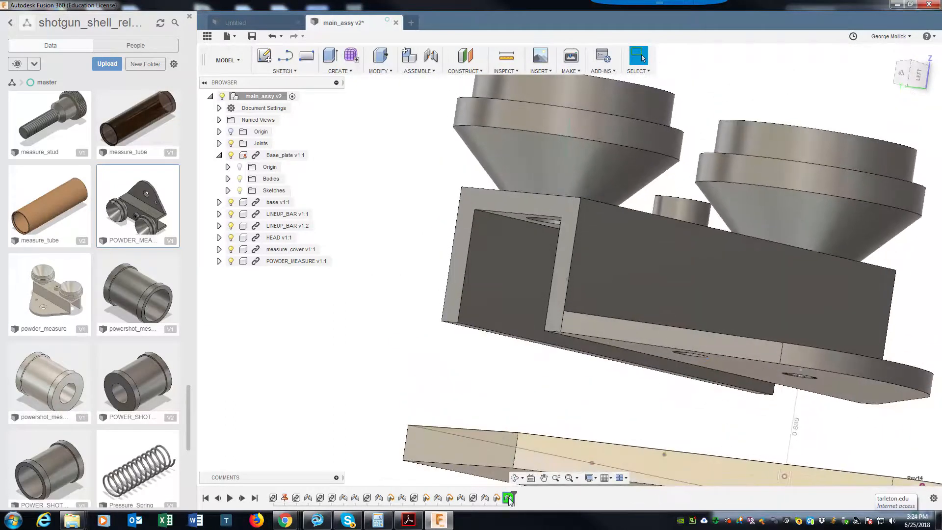
pyautogui.rightClick(508, 498)
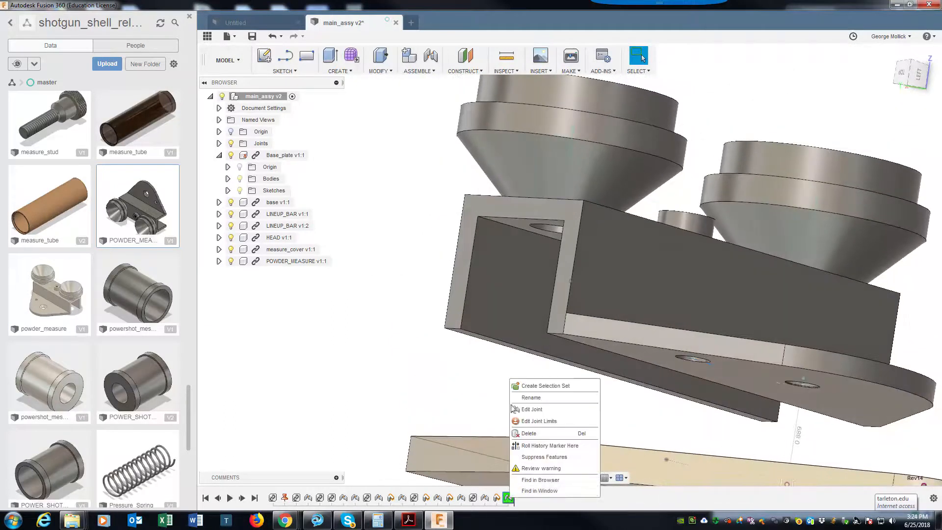
pyautogui.keyDown('shift'); pyautogui.moveTo(545, 431); pyautogui.dragTo(622, 308, button='middle'); pyautogui.keyUp('shift')
# Capture the current position and create a Rigid joint from the underside of POWDER_MEASURE's small hole to measure_cover's threaded hole
pyautogui.click(431, 57)
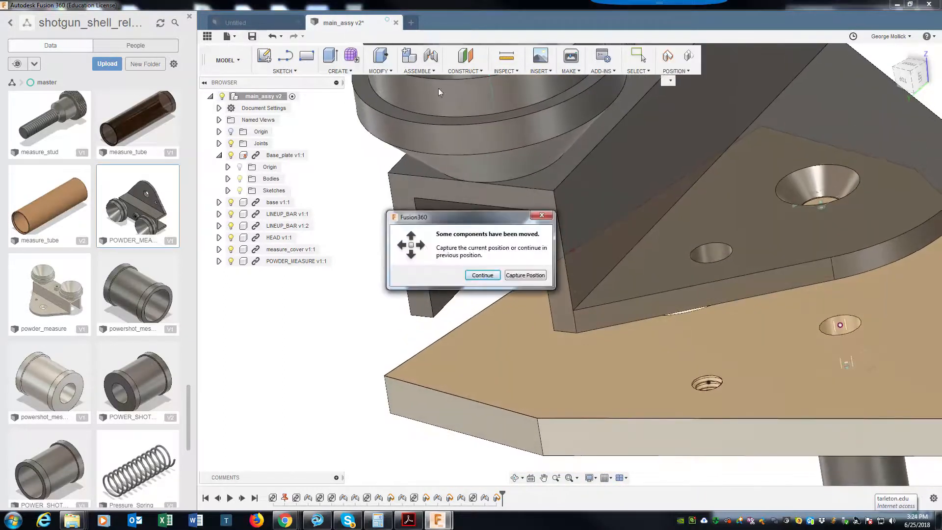
pyautogui.click(524, 275)
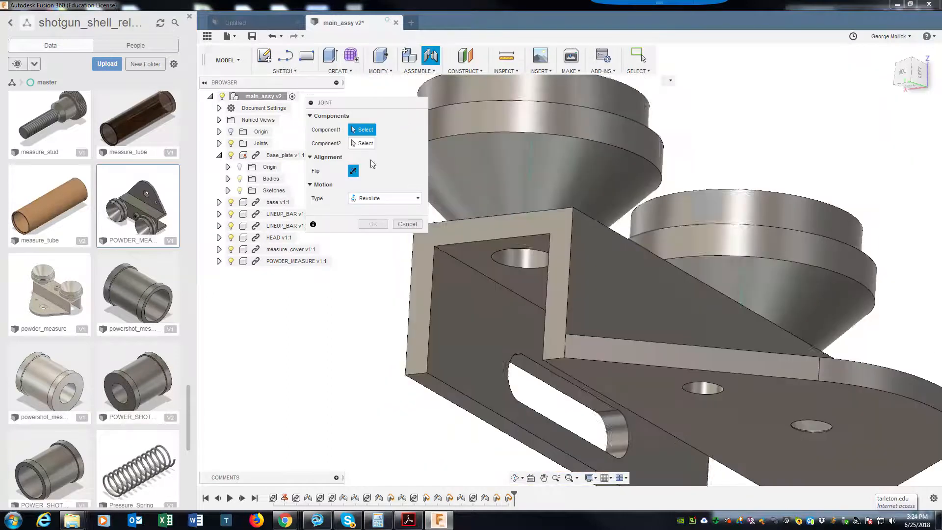
pyautogui.click(379, 200)
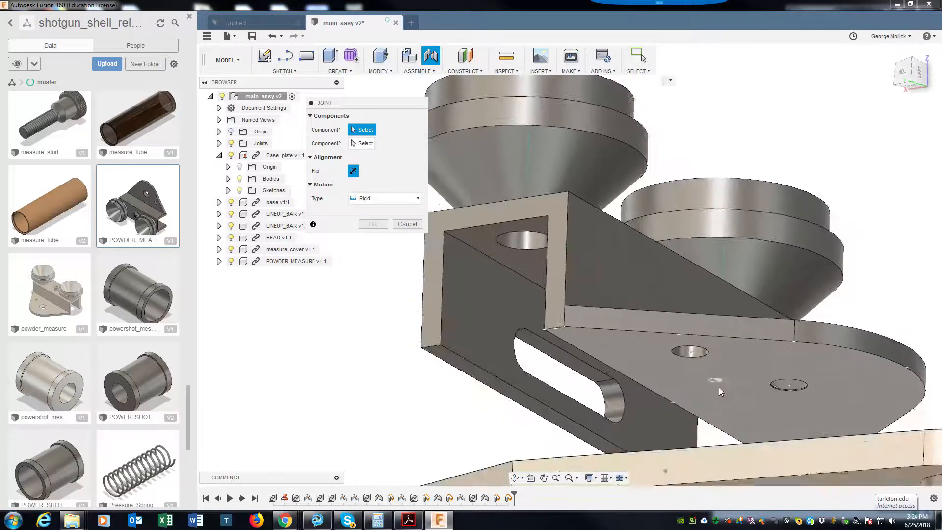
pyautogui.keyDown('shift'); pyautogui.moveTo(719, 387); pyautogui.dragTo(710, 326, button='middle'); pyautogui.keyUp('shift')
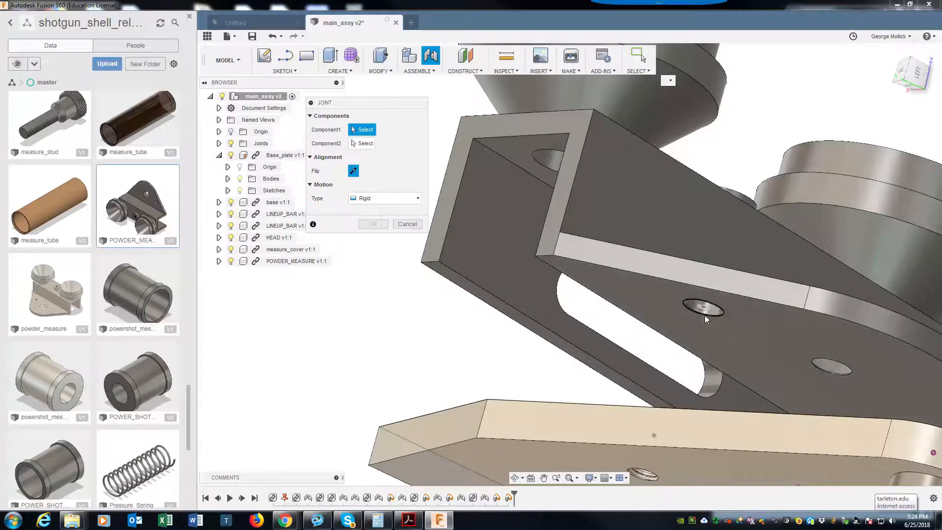
pyautogui.click(705, 316)
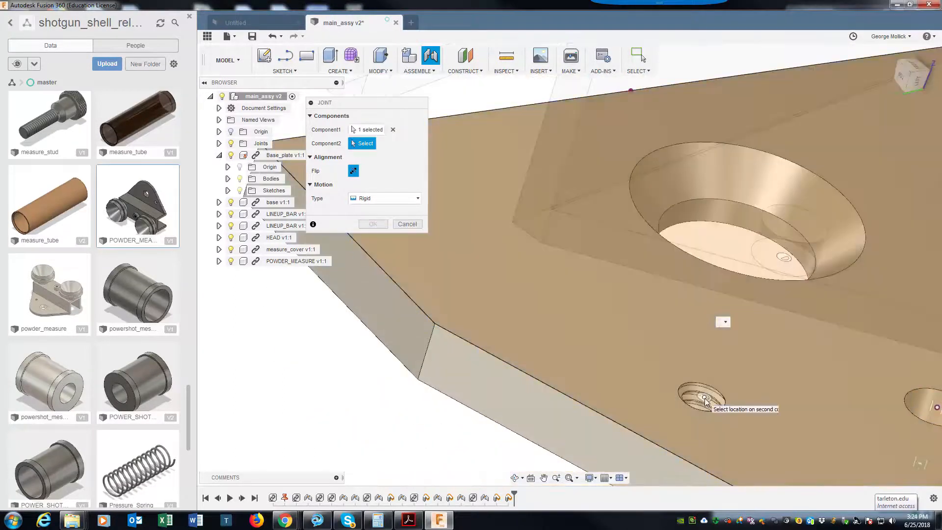
pyautogui.click(704, 398)
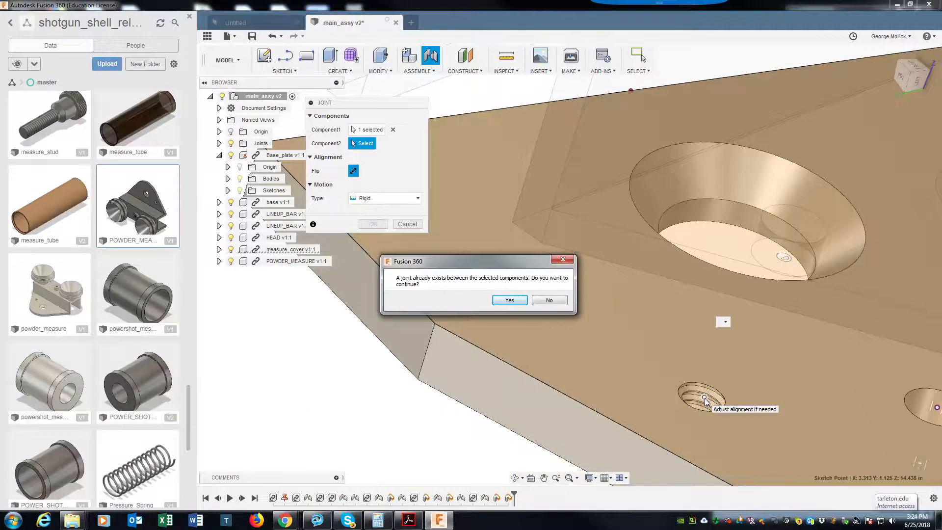
pyautogui.click(509, 300)
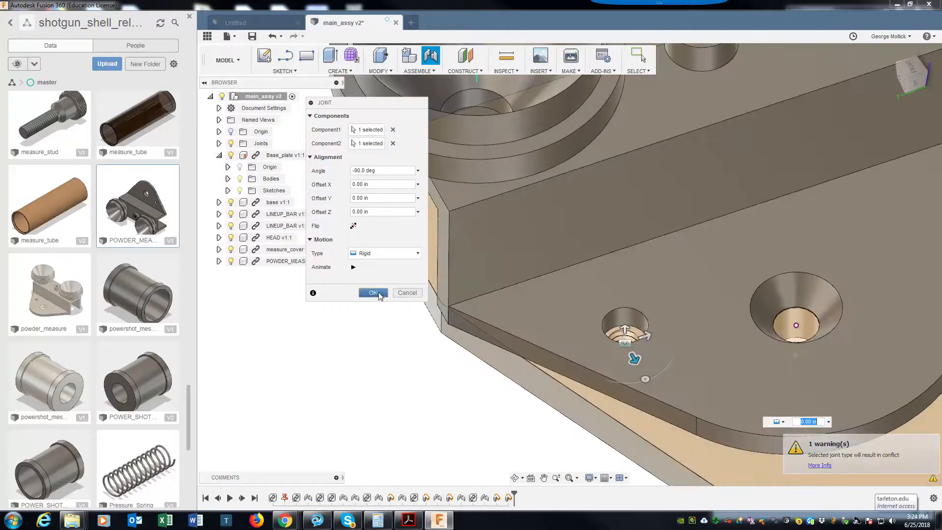
pyautogui.click(374, 293)
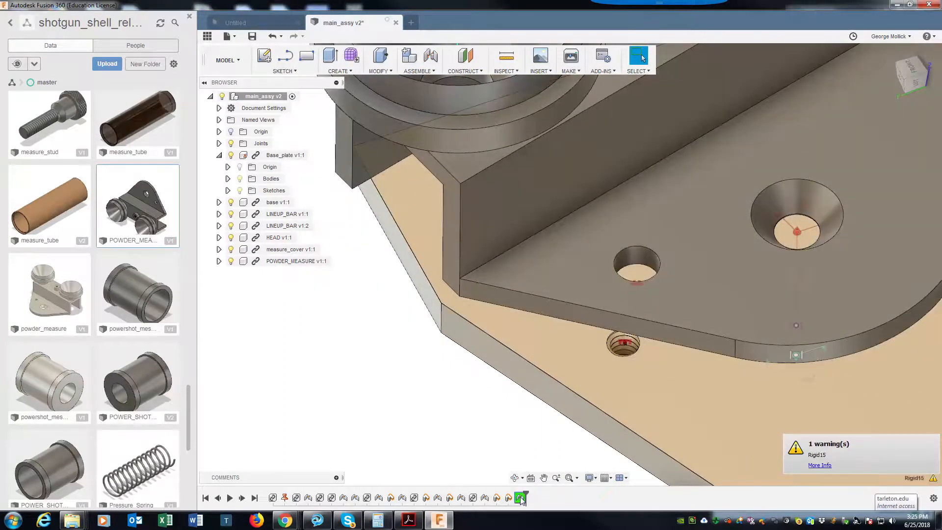
# Review the warning on the new Rigid joint and delete that joint
pyautogui.click(541, 467)
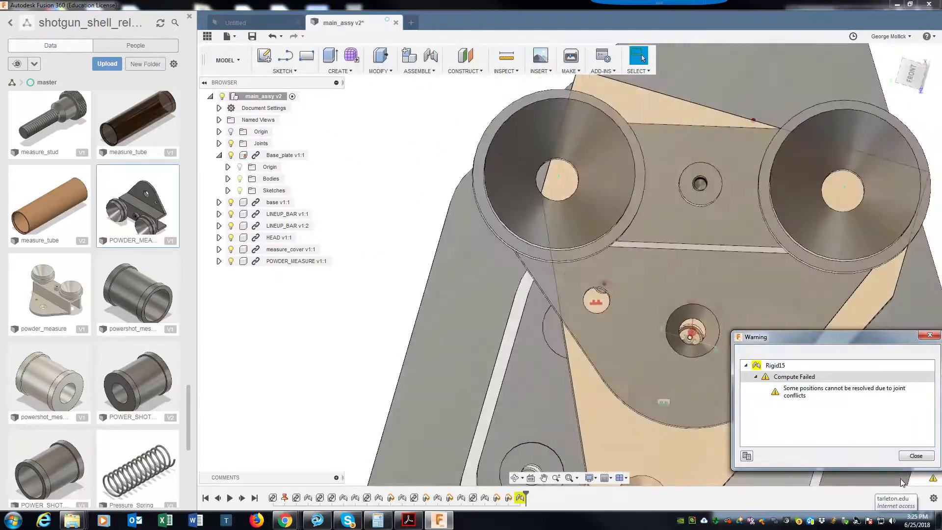
pyautogui.click(915, 457)
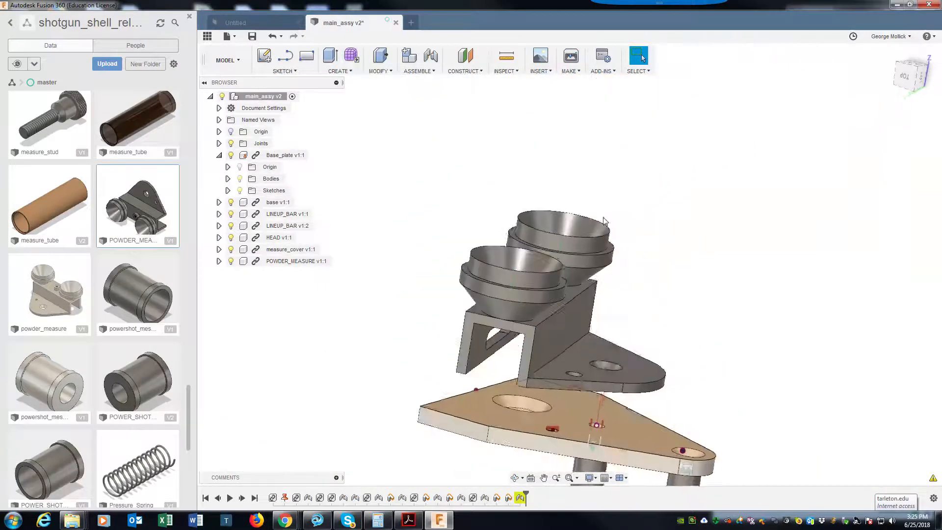
pyautogui.rightClick(519, 498)
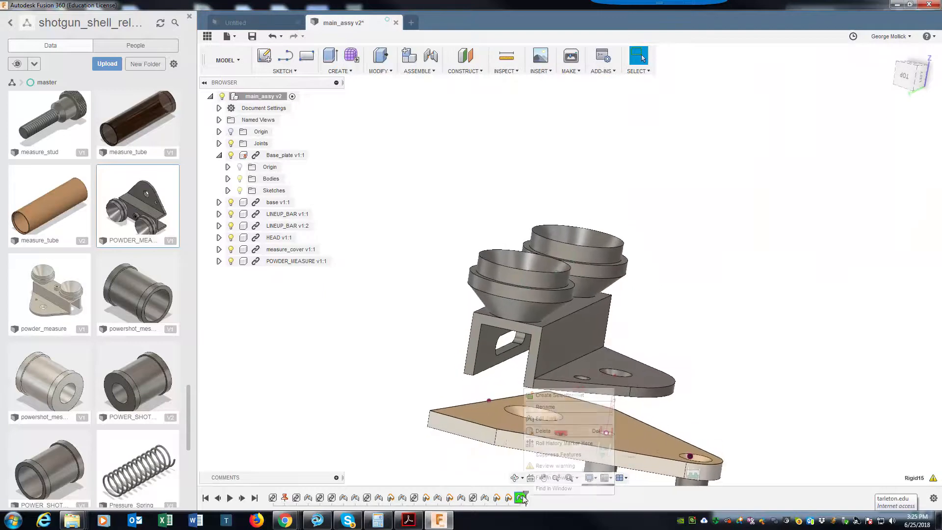
pyautogui.click(547, 435)
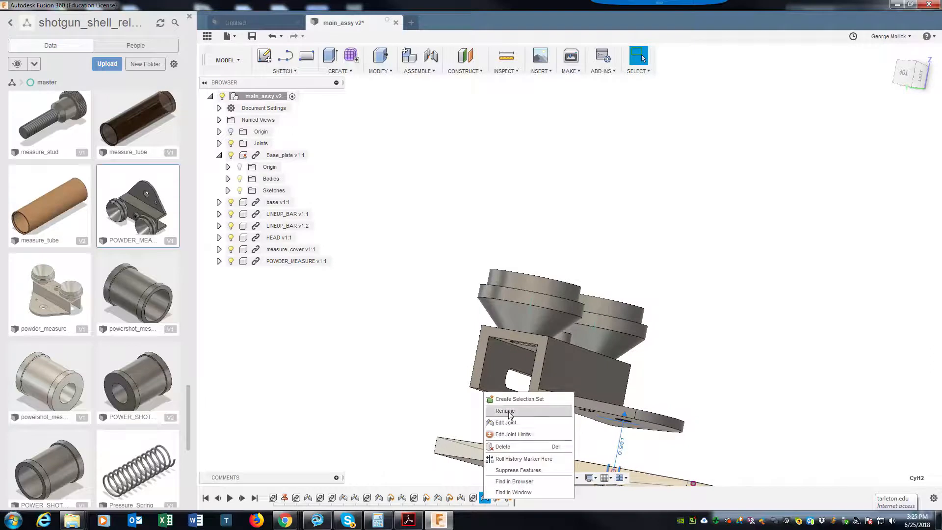
# Delete POWDER_MEASURE's cylindrical joint to measure_cover together with the two captured positions that follow it
pyautogui.click(503, 446)
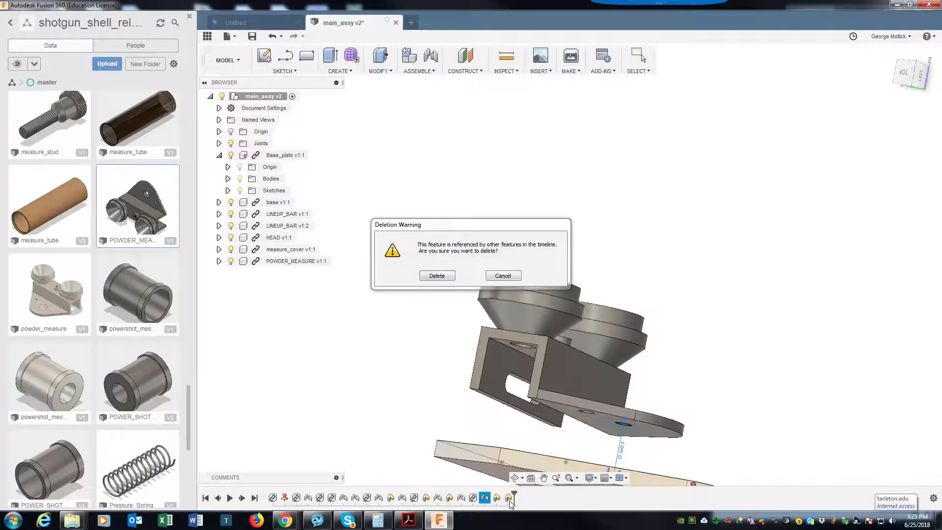
pyautogui.click(443, 277)
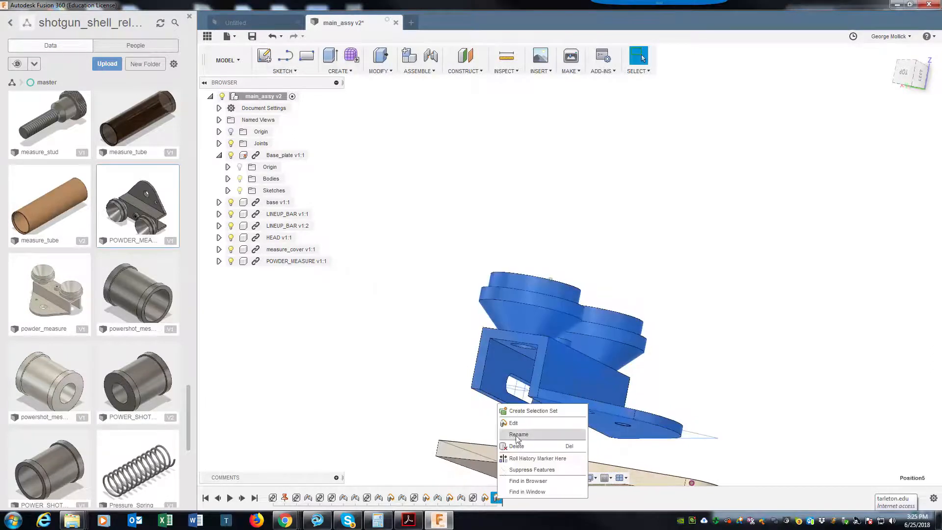
pyautogui.click(521, 445)
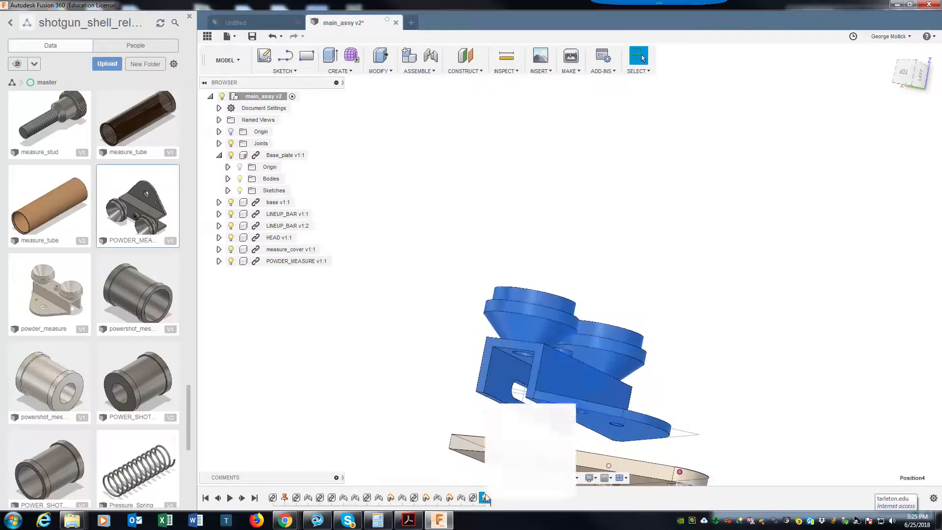
pyautogui.click(504, 446)
# Create a Cylindrical joint between measure_cover's threaded hole and the underside of POWDER_MEASURE's small hole
pyautogui.scroll(10, 655, 463)
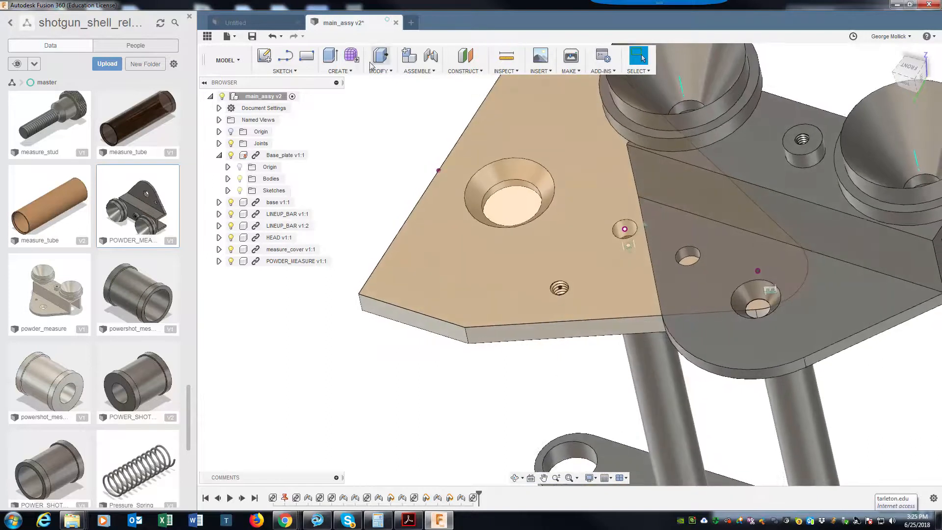
pyautogui.click(431, 56)
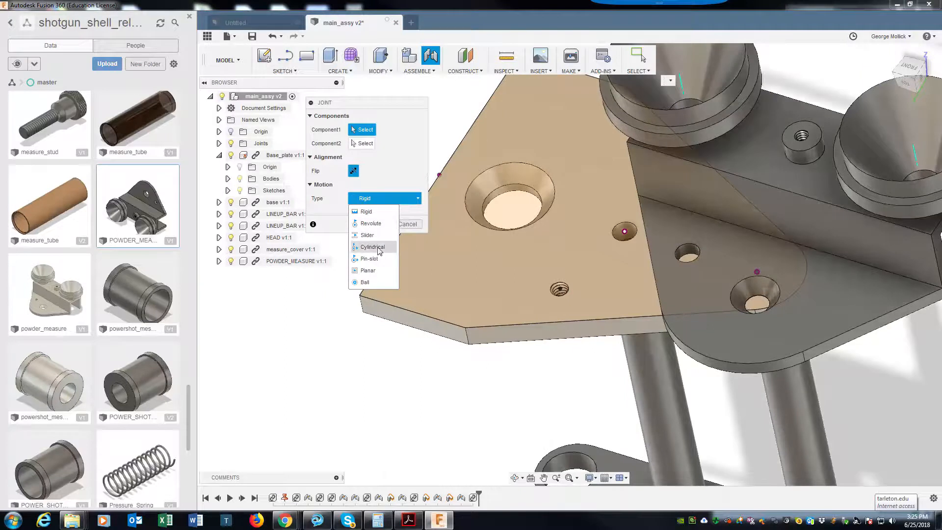
pyautogui.click(560, 290)
pyautogui.keyDown('shift'); pyautogui.moveTo(646, 290); pyautogui.dragTo(696, 202, button='middle'); pyautogui.keyUp('shift')
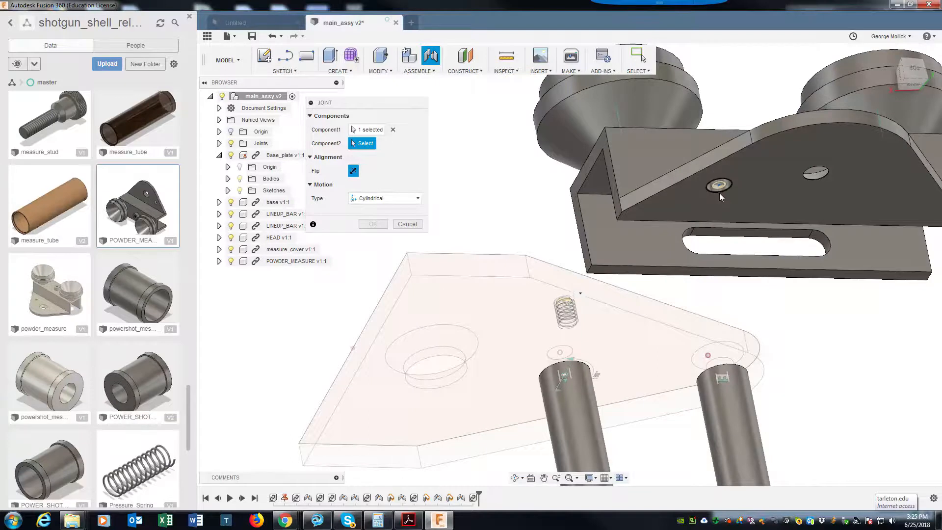
pyautogui.click(719, 192)
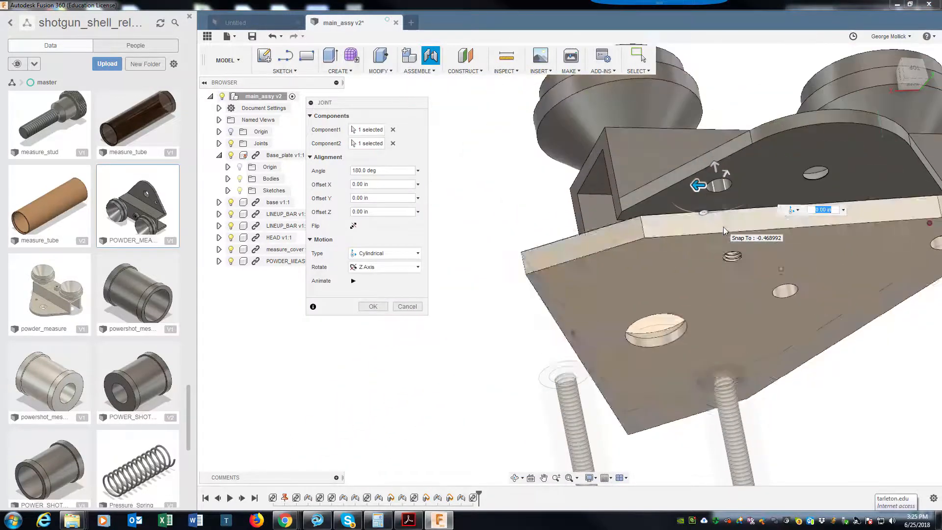
pyautogui.click(372, 307)
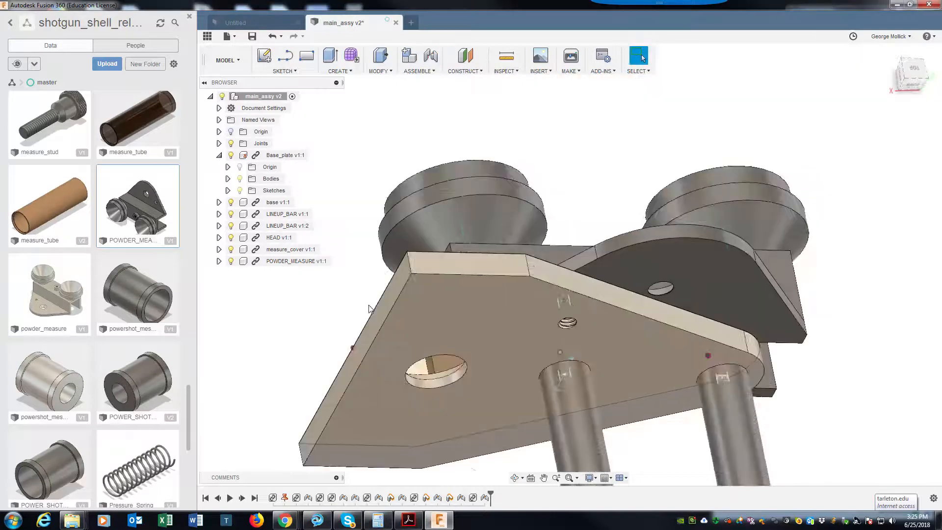
# Move POWDER_MEASURE along its cylindrical joint to lift it clear of measure_cover
pyautogui.scroll(5, 369, 304)
pyautogui.keyDown('shift'); pyautogui.moveTo(437, 313); pyautogui.dragTo(589, 275, button='middle'); pyautogui.keyUp('shift')
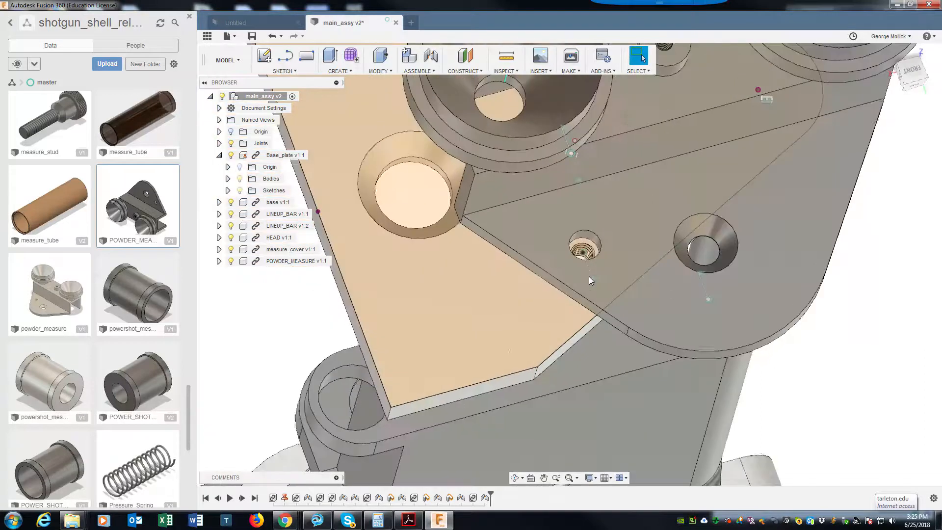
pyautogui.keyDown('shift'); pyautogui.moveTo(760, 313); pyautogui.dragTo(836, 387, button='middle'); pyautogui.keyUp('shift')
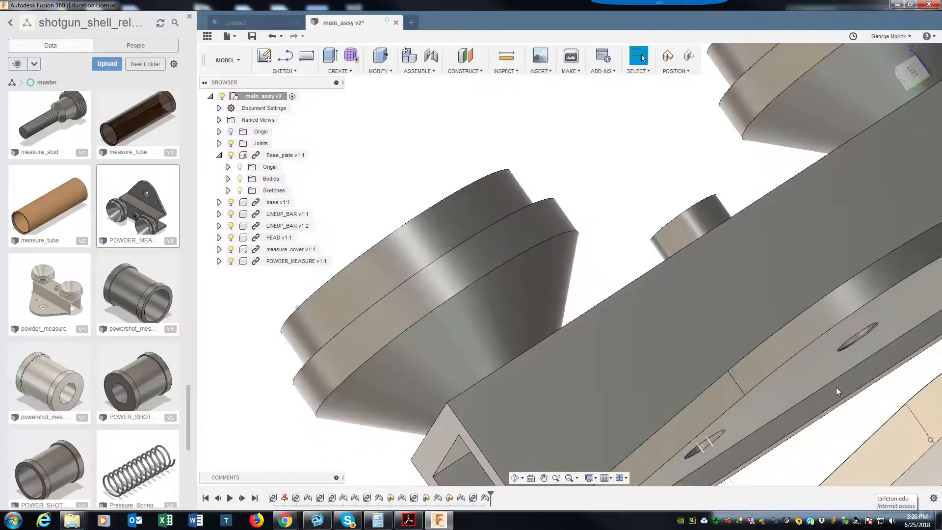
# Capture the moved position and create a Rigid joint from the underside of POWDER_MEASURE's countersunk hole to measure_cover's plain small hole
pyautogui.click(426, 53)
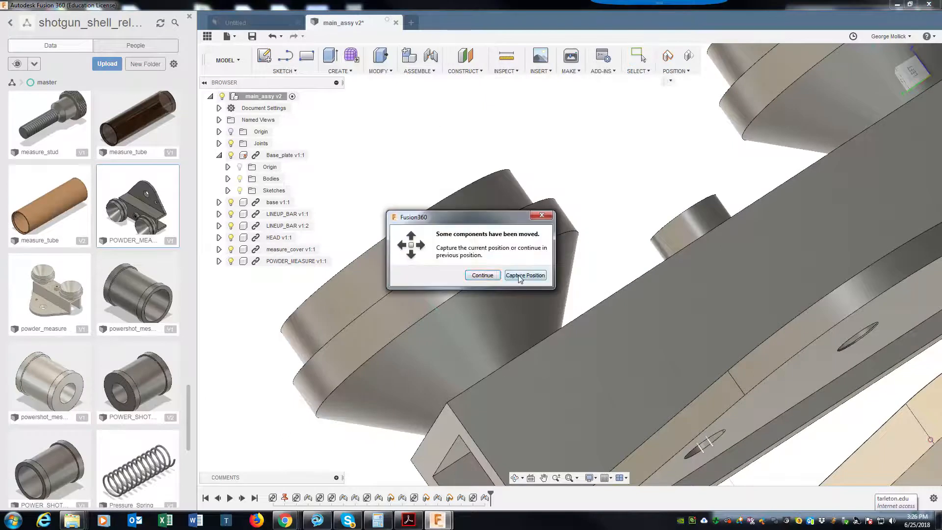
pyautogui.click(523, 275)
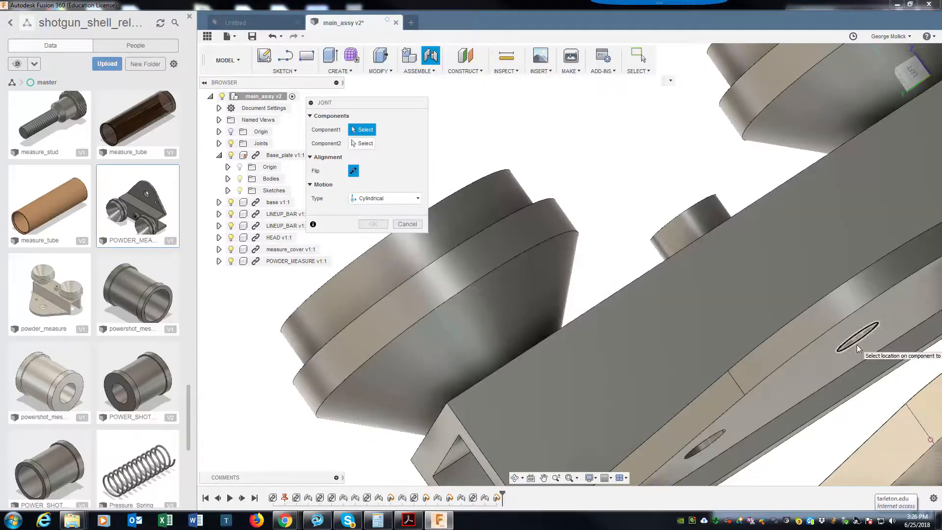
pyautogui.click(408, 202)
pyautogui.click(376, 212)
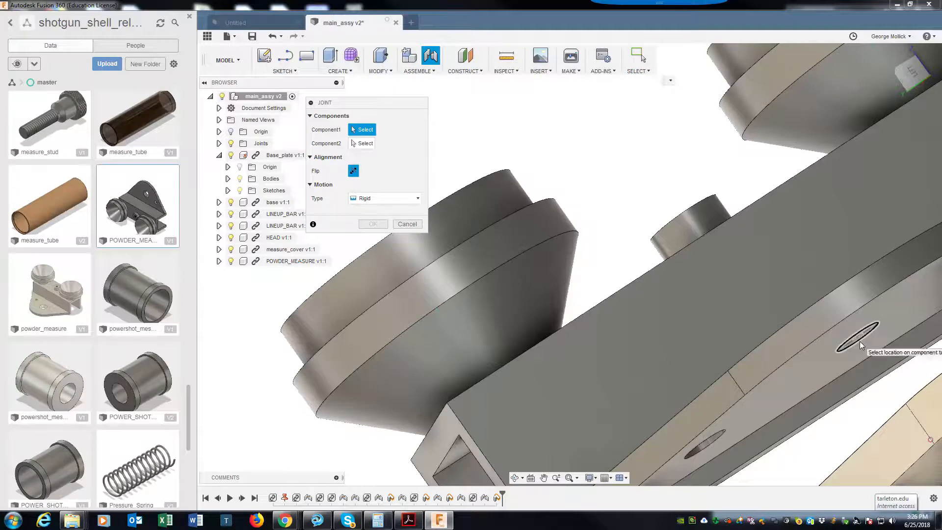
pyautogui.click(859, 340)
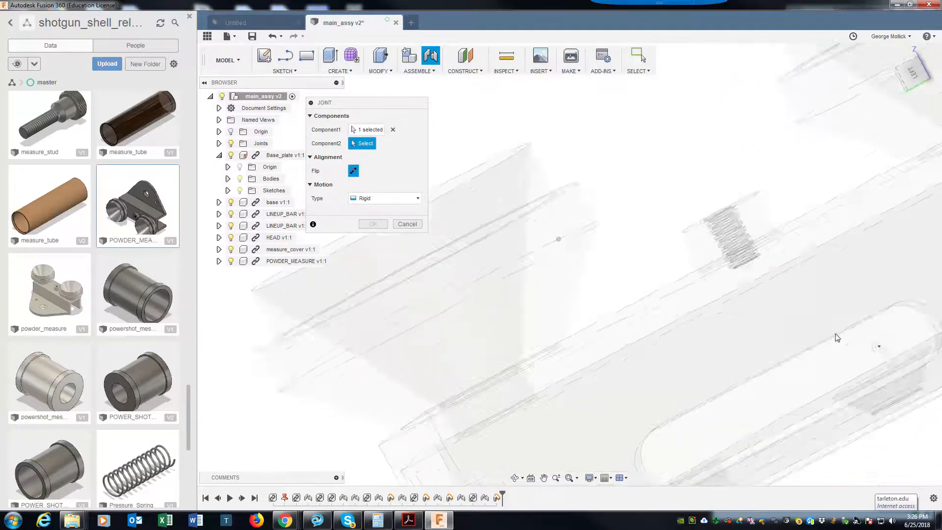
pyautogui.keyDown('shift'); pyautogui.moveTo(782, 277); pyautogui.dragTo(732, 326, button='middle'); pyautogui.keyUp('shift')
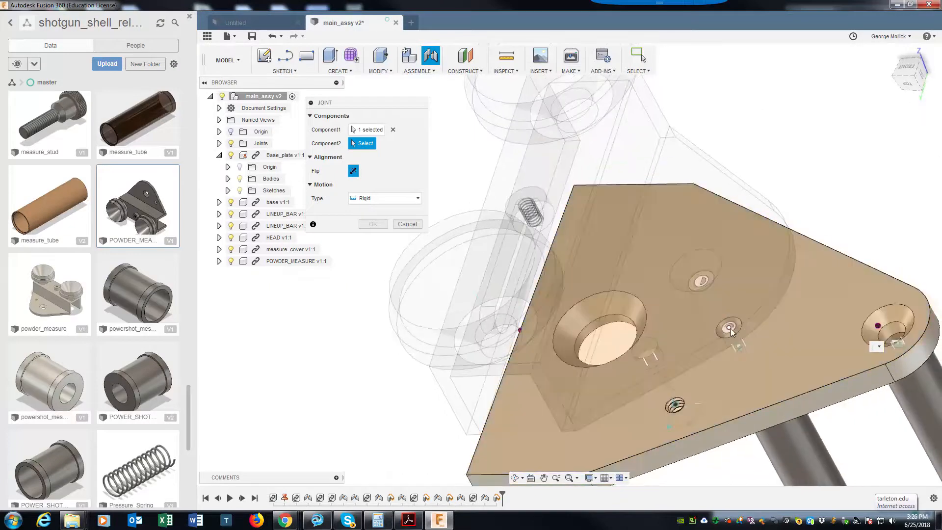
pyautogui.click(729, 328)
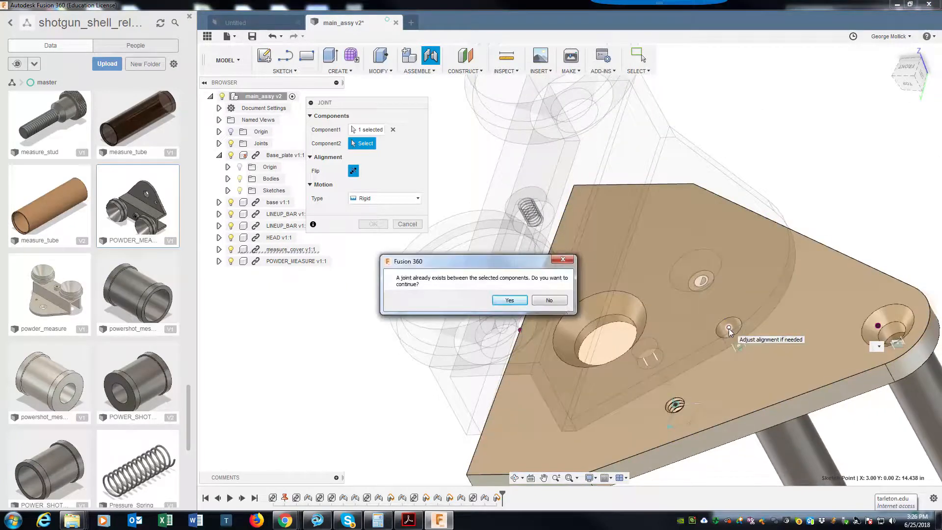
pyautogui.click(517, 298)
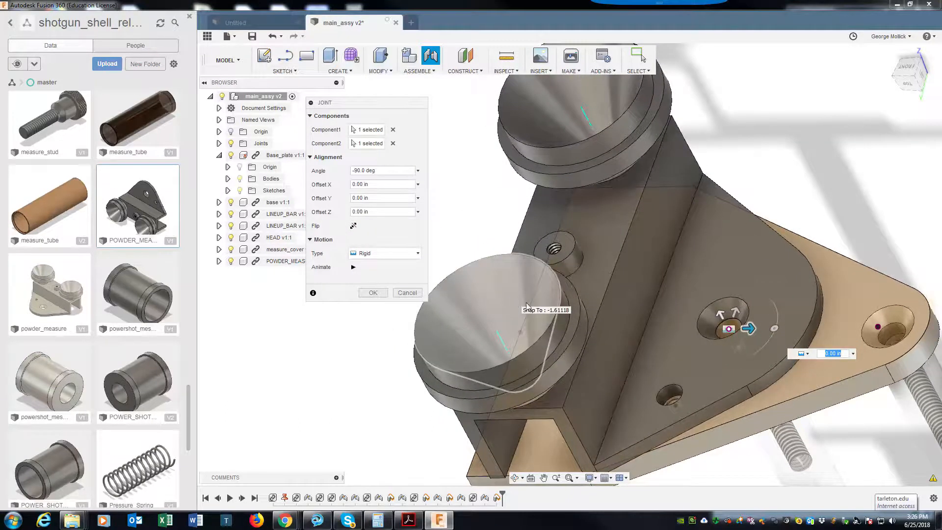
pyautogui.click(383, 292)
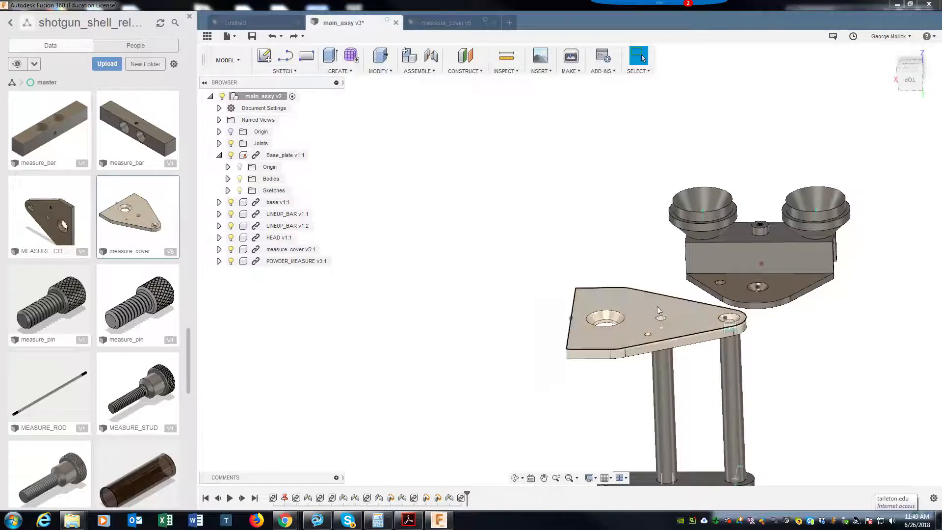
pyautogui.scroll(5, 652, 171)
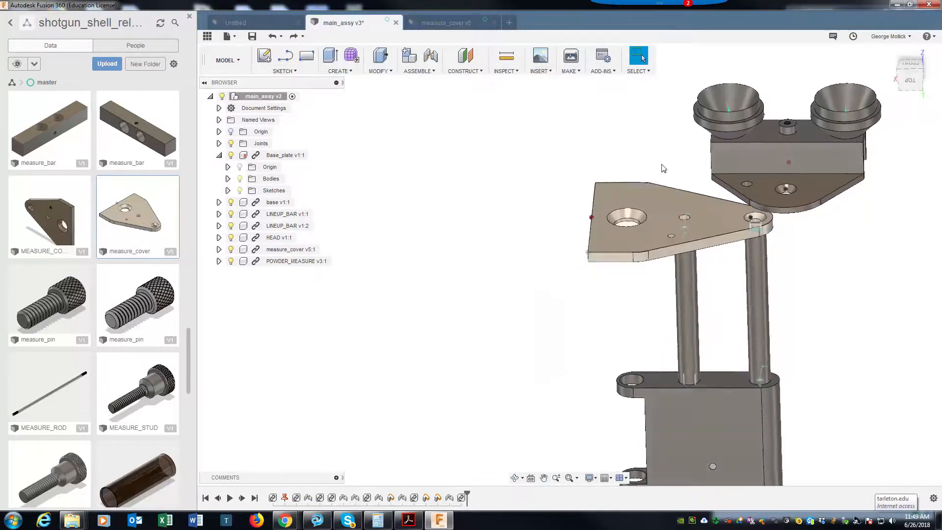
pyautogui.keyDown('shift'); pyautogui.moveTo(658, 176); pyautogui.dragTo(664, 156, button='middle'); pyautogui.keyUp('shift')
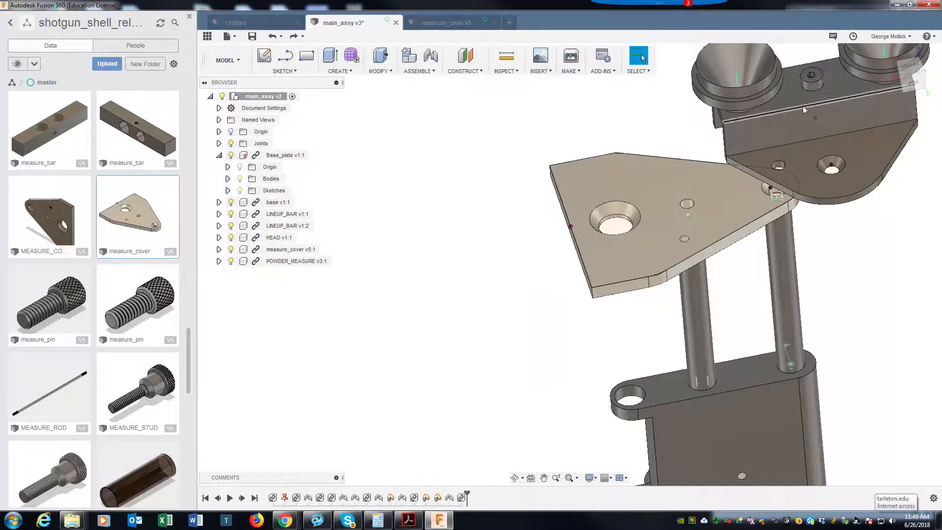
pyautogui.click(738, 169)
pyautogui.click(794, 156)
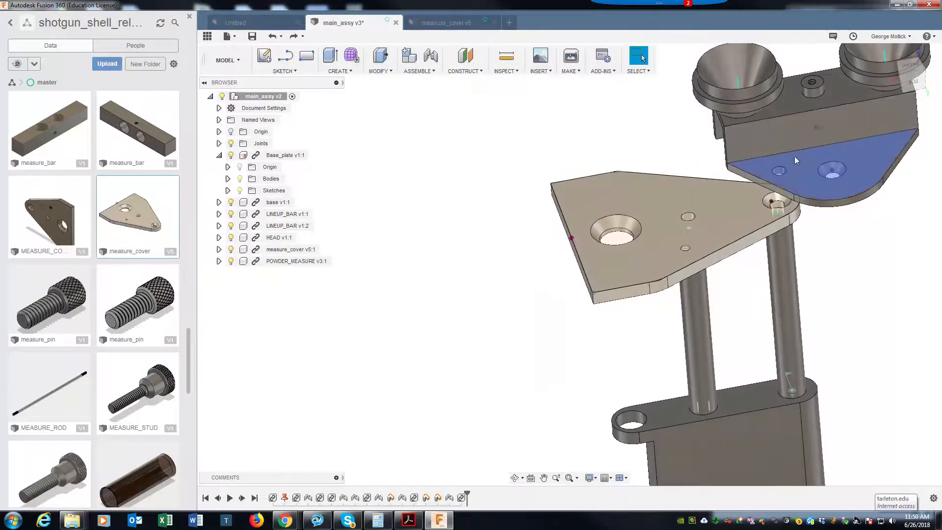
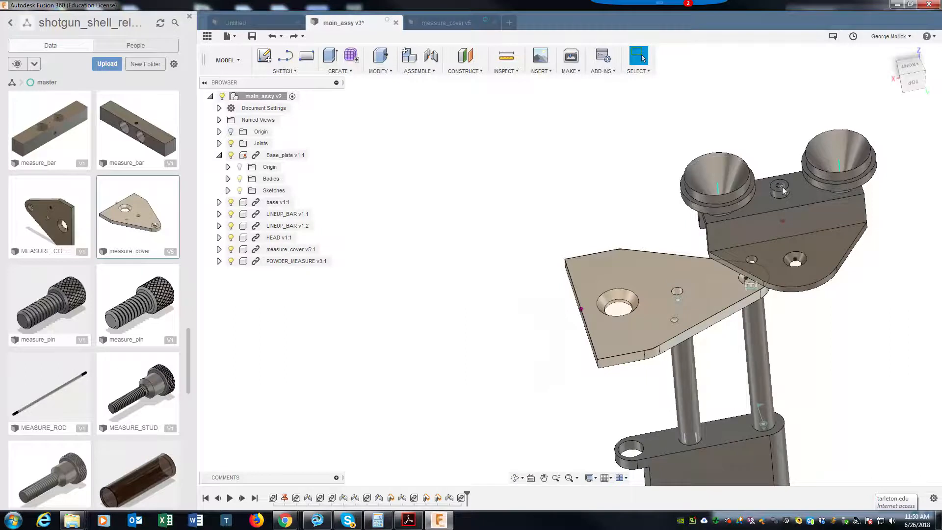
pyautogui.keyDown('shift'); pyautogui.moveTo(764, 248); pyautogui.dragTo(730, 192, button='middle'); pyautogui.keyUp('shift')
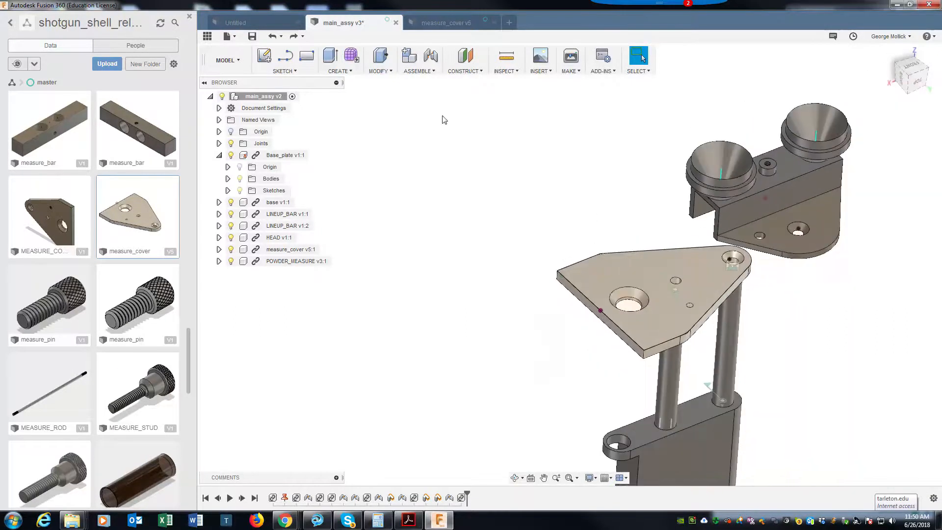
# Create a Cylindrical joint about the Z axis between POWDER_MEASURE's threaded boss and measure_cover's large countersunk hole
pyautogui.click(433, 57)
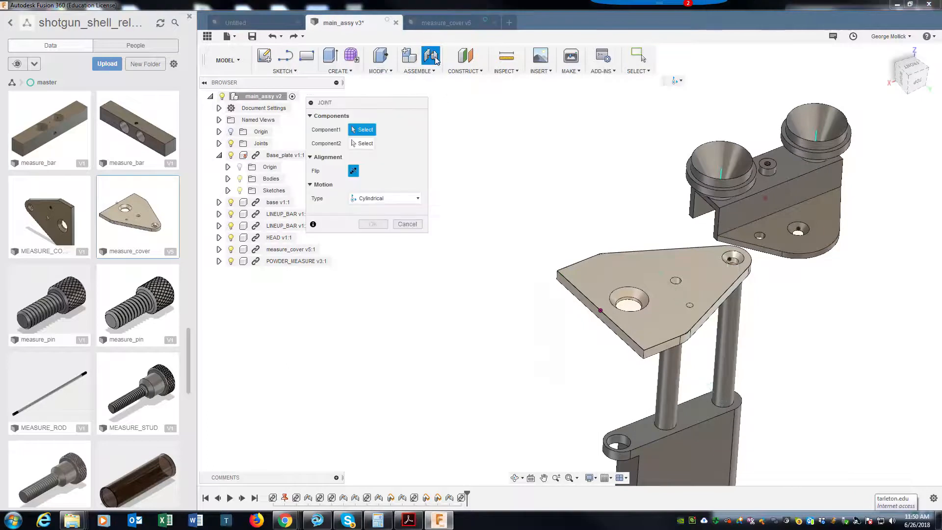
pyautogui.click(399, 199)
pyautogui.click(426, 173)
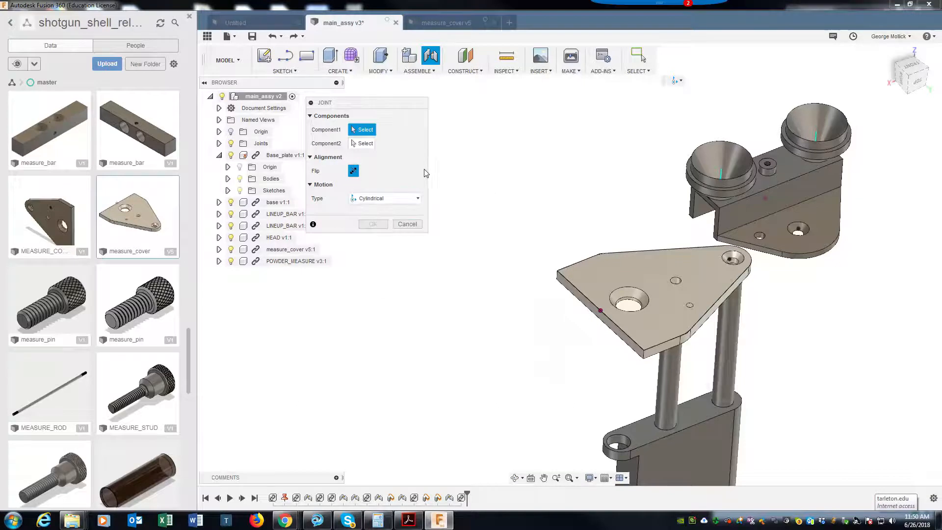
pyautogui.scroll(3, 781, 181)
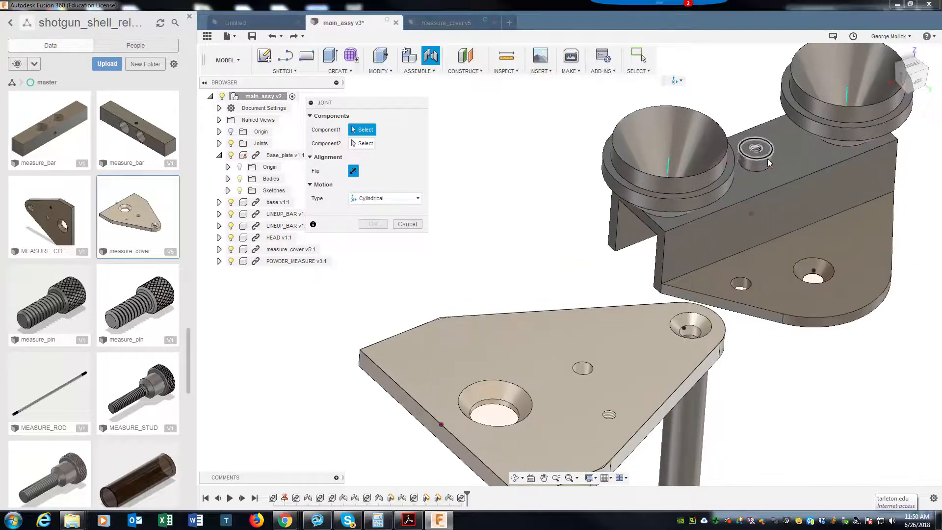
pyautogui.click(765, 162)
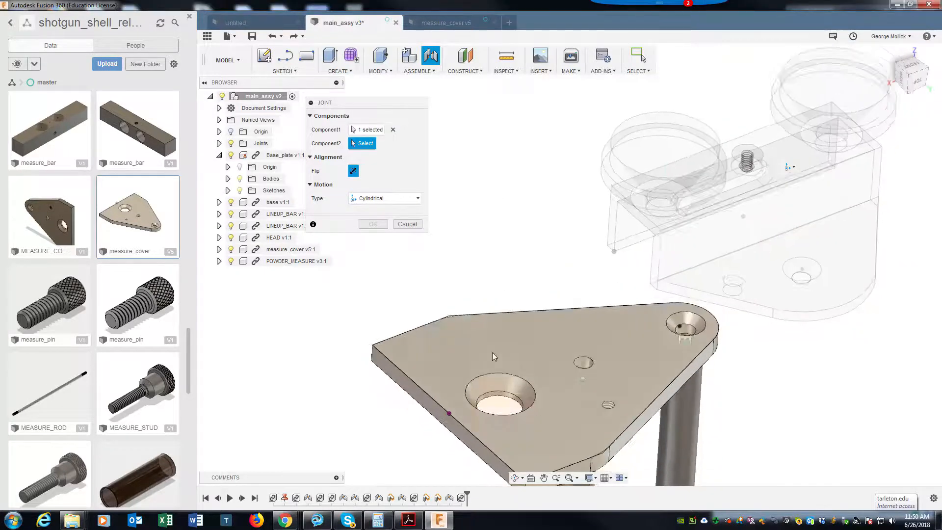
pyautogui.scroll(-4, 492, 352)
pyautogui.scroll(3, 582, 339)
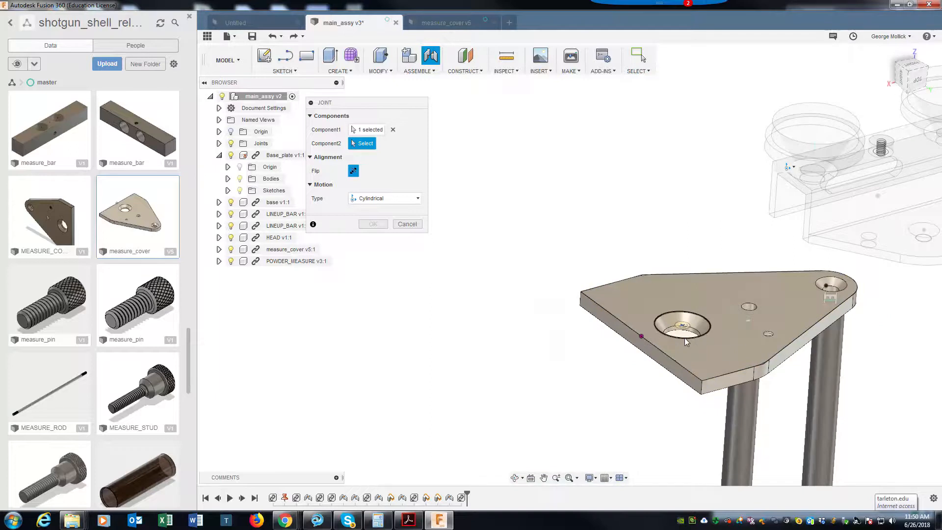
pyautogui.click(684, 338)
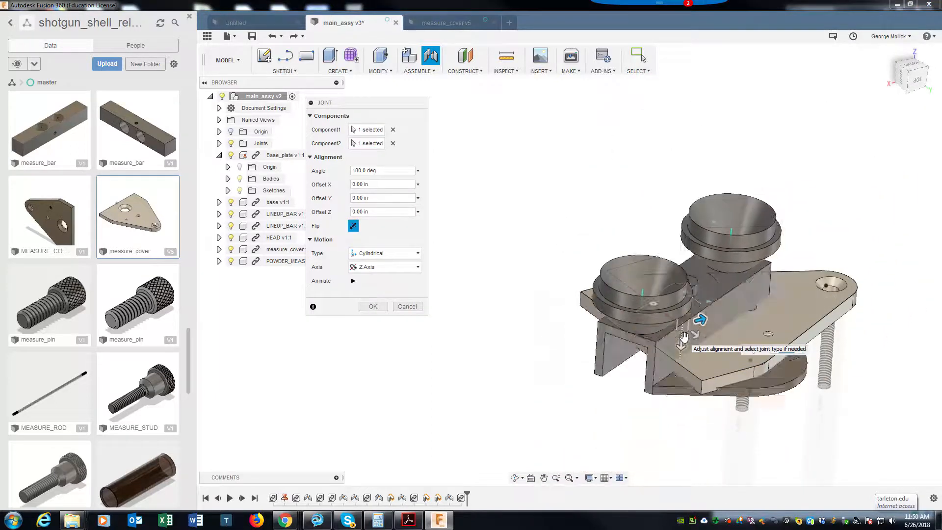
pyautogui.keyDown('shift'); pyautogui.moveTo(877, 415); pyautogui.dragTo(537, 386, button='middle'); pyautogui.keyUp('shift')
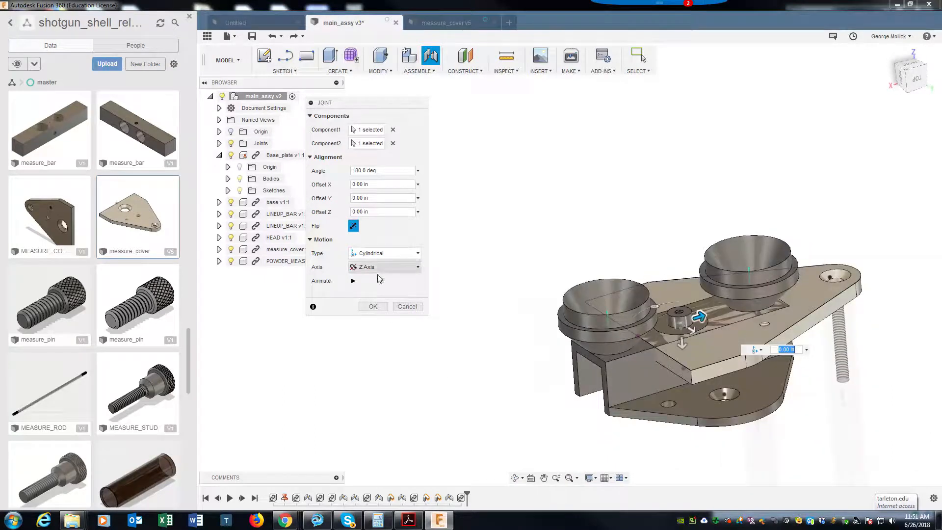
pyautogui.click(370, 306)
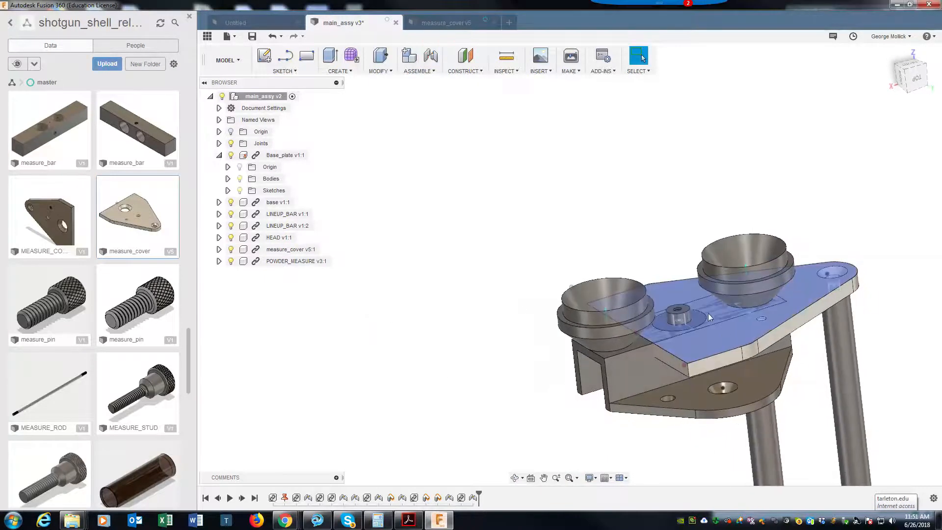
# Slide POWDER_MEASURE up along its cylindrical joint until it clears measure_cover, and capture that position
pyautogui.moveTo(613, 326); pyautogui.dragTo(648, 202)
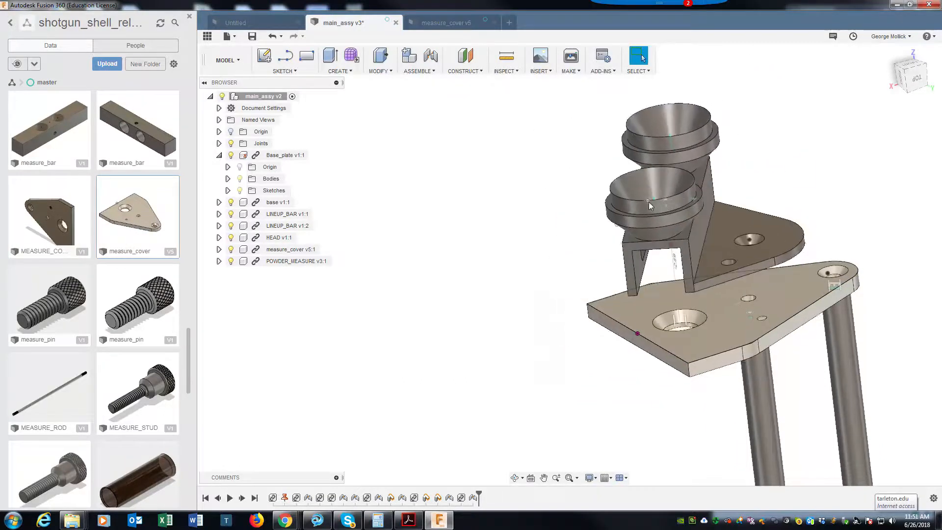
pyautogui.click(429, 58)
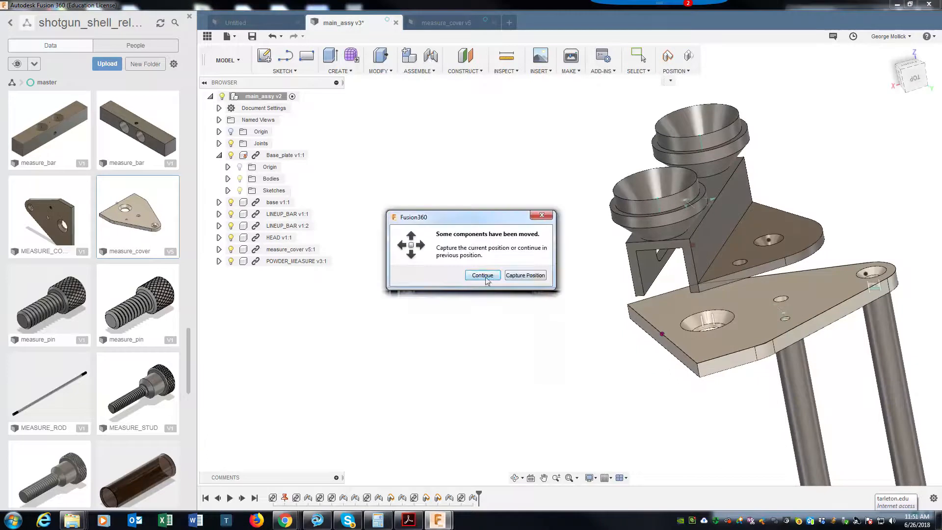
pyautogui.click(521, 276)
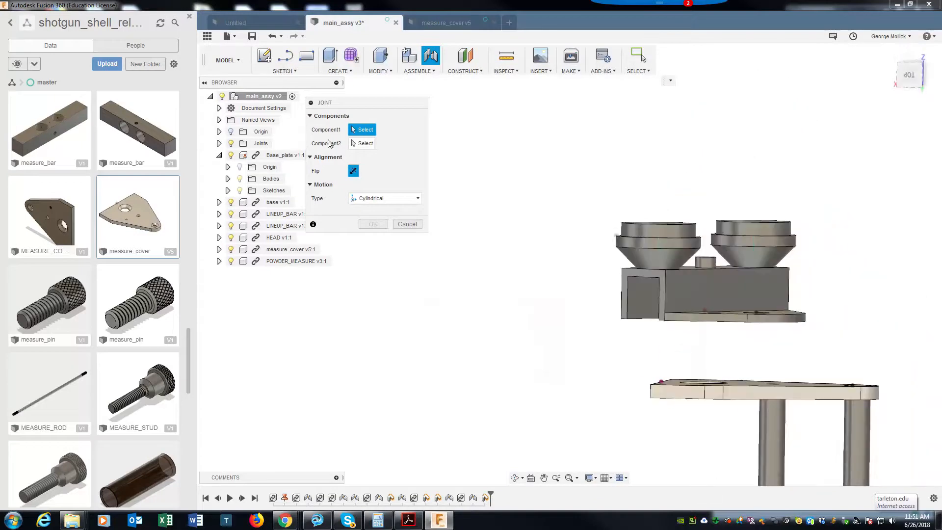
# Create a Rigid joint from the underside of POWDER_MEASURE's countersunk hole to the plain small hole in measure_cover, accepting a second joint between them
pyautogui.click(393, 198)
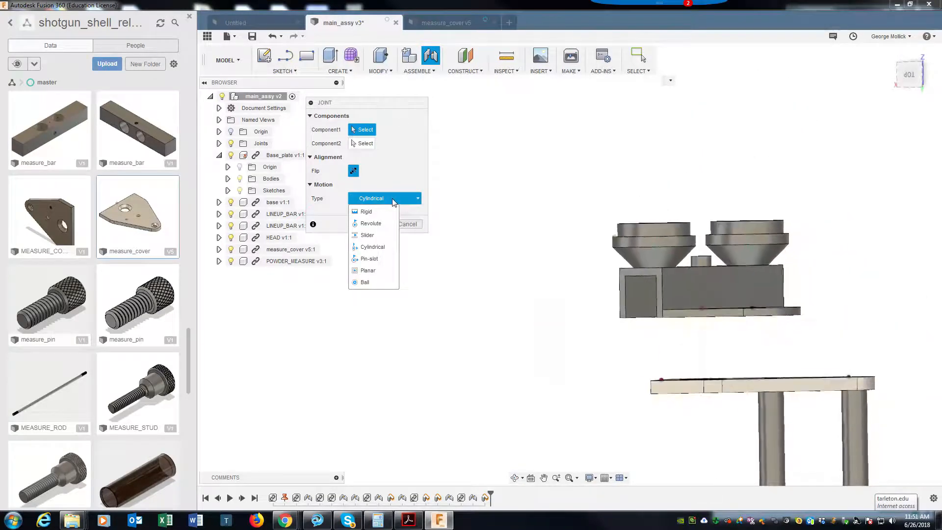
pyautogui.click(367, 211)
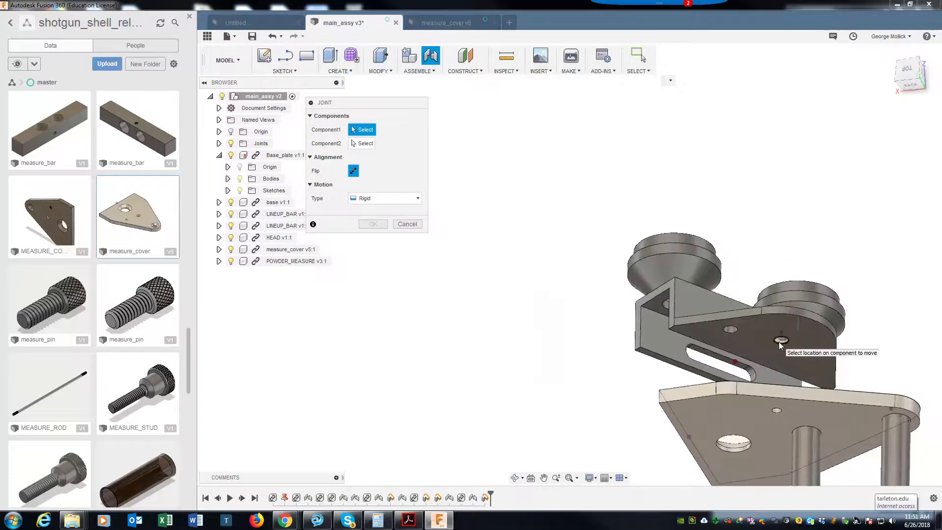
pyautogui.click(779, 342)
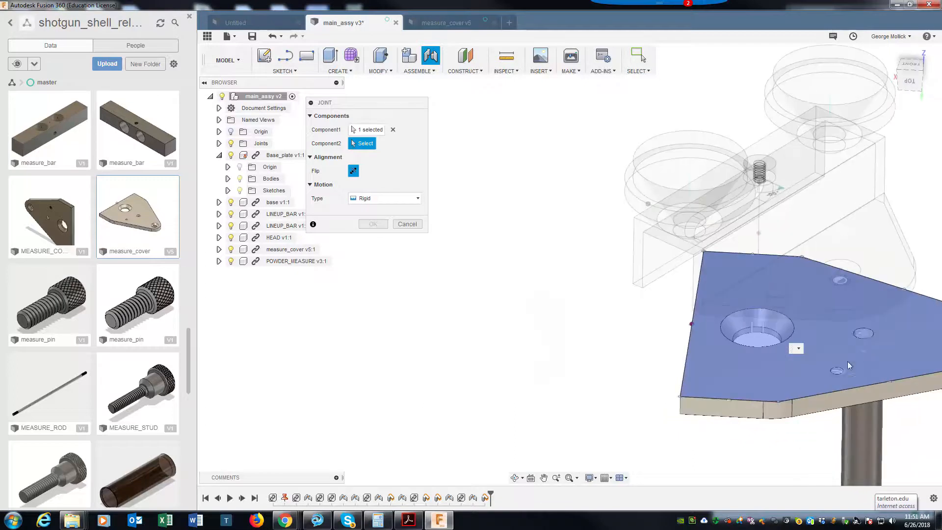
pyautogui.click(873, 335)
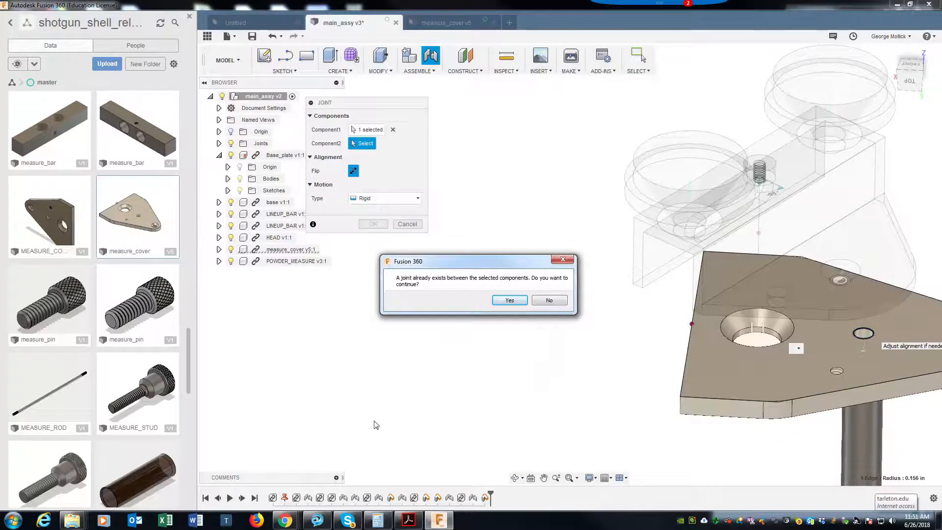
pyautogui.click(510, 301)
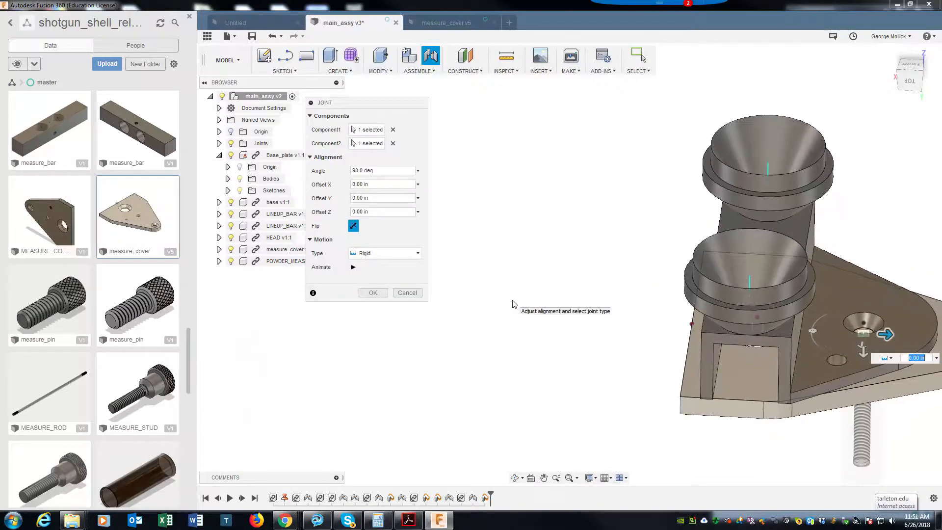
pyautogui.click(371, 293)
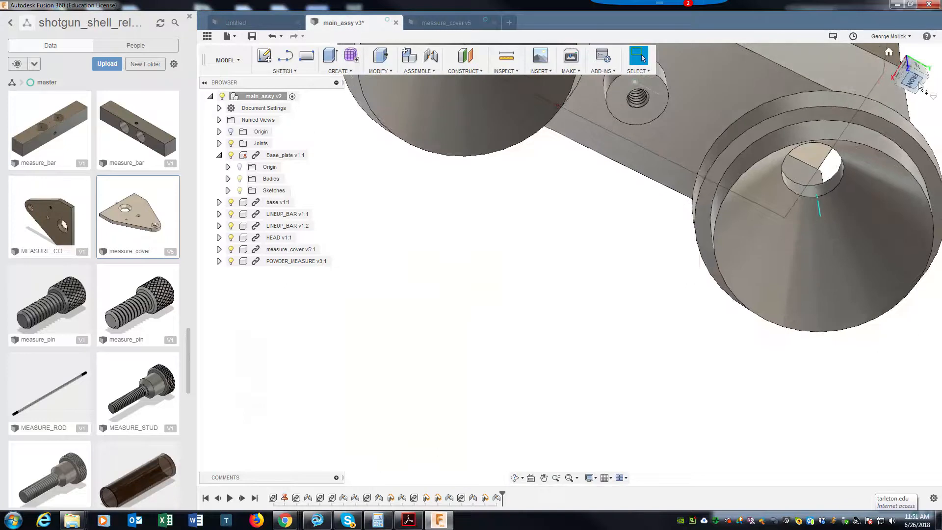
# Examine from above and at an angle how POWDER_MEASURE's holes line up with the holes in measure_cover
pyautogui.click(911, 79)
pyautogui.moveTo(579, 210); pyautogui.dragTo(609, 452, button='middle')
pyautogui.scroll(6, 442, 196)
pyautogui.scroll(3, 443, 205)
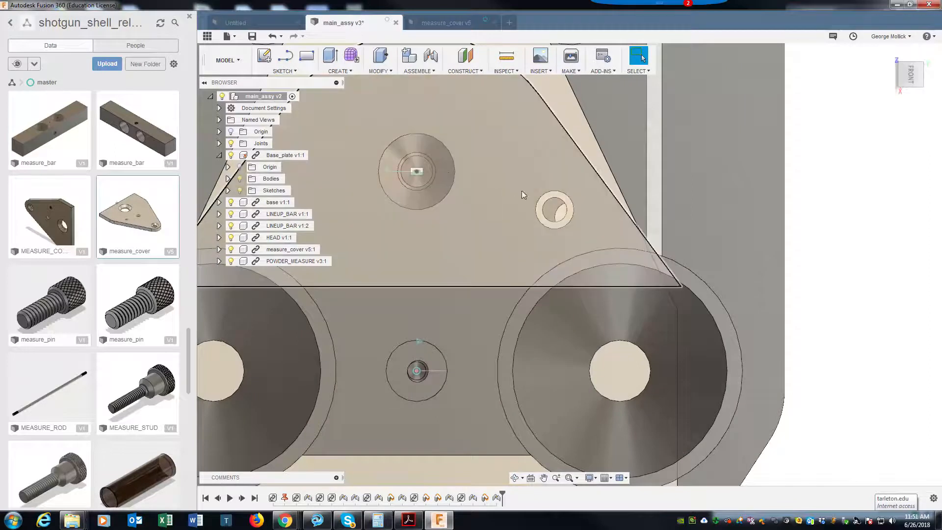
pyautogui.keyDown('shift'); pyautogui.moveTo(658, 184); pyautogui.dragTo(556, 234, button='middle'); pyautogui.keyUp('shift')
pyautogui.keyDown('shift'); pyautogui.moveTo(408, 272); pyautogui.dragTo(497, 237, button='middle'); pyautogui.keyUp('shift')
pyautogui.keyDown('shift'); pyautogui.moveTo(585, 169); pyautogui.dragTo(649, 123, button='middle'); pyautogui.keyUp('shift')
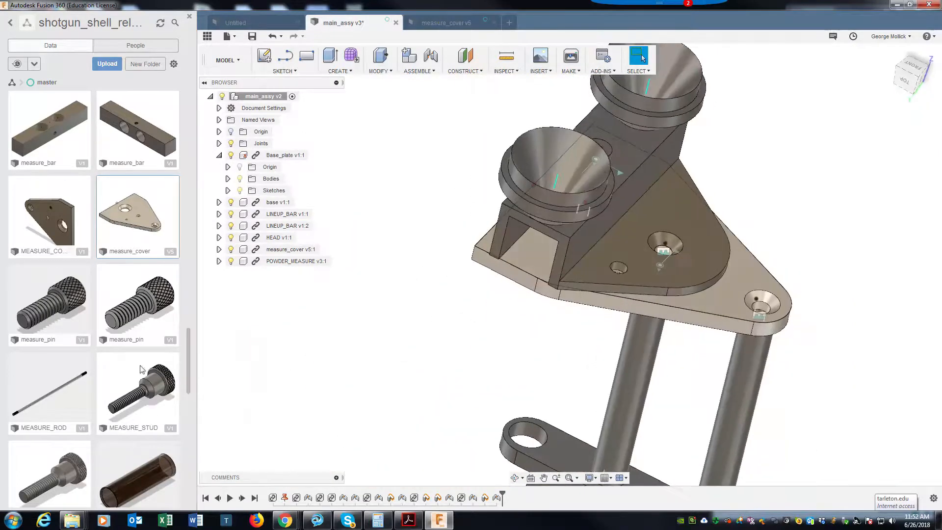
# Insert measure_bar into the assembly and move it 8.00 in along X, clear of the other parts
pyautogui.moveTo(187, 352)
pyautogui.mouseDown()
pyautogui.moveTo(199, 253)
pyautogui.moveTo(200, 362)
pyautogui.moveTo(201, 353)
pyautogui.mouseUp()
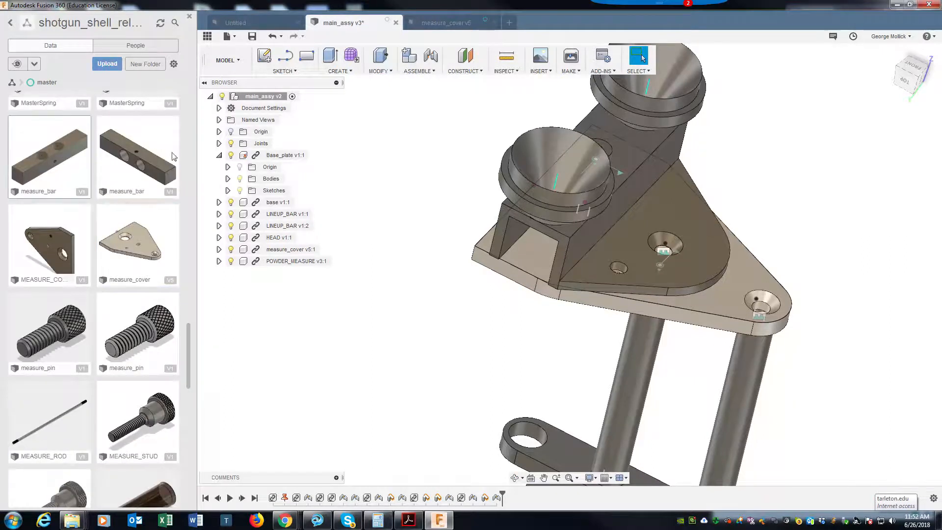
pyautogui.rightClick(68, 167)
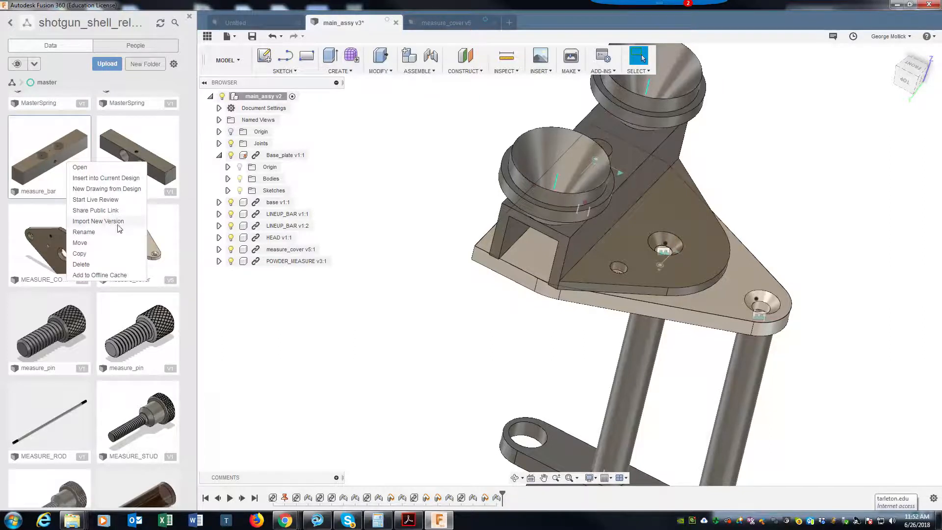
pyautogui.click(122, 182)
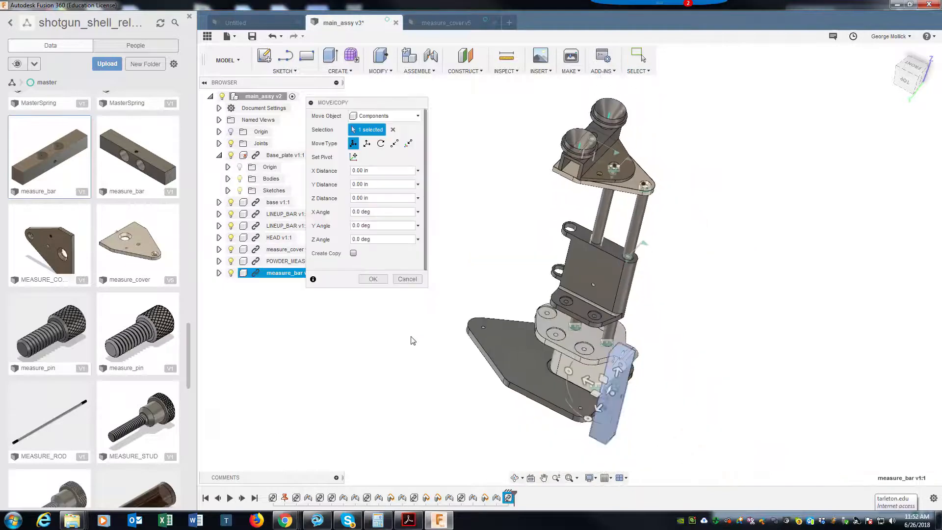
pyautogui.moveTo(617, 374); pyautogui.dragTo(481, 209)
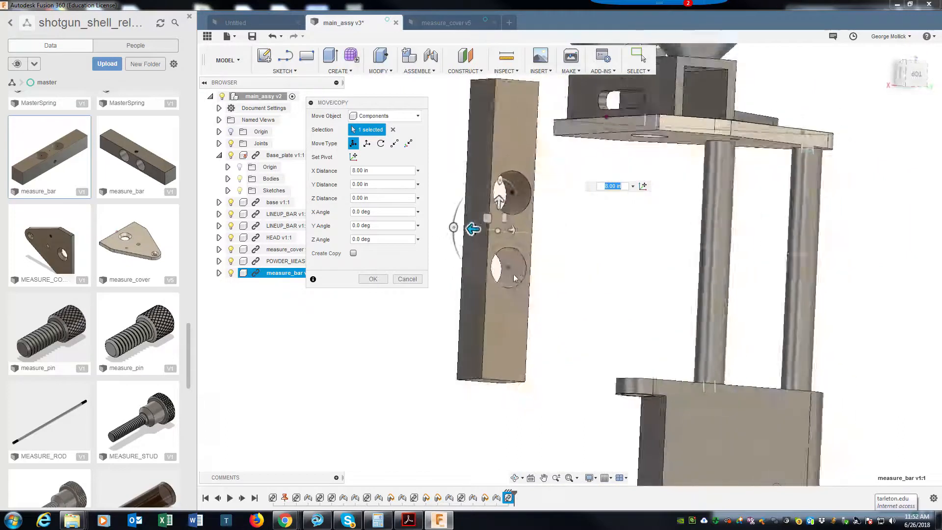
pyautogui.click(371, 279)
# Start a Planar joint with the face of measure_bar that carries the two large holes as the first component
pyautogui.scroll(5, 482, 232)
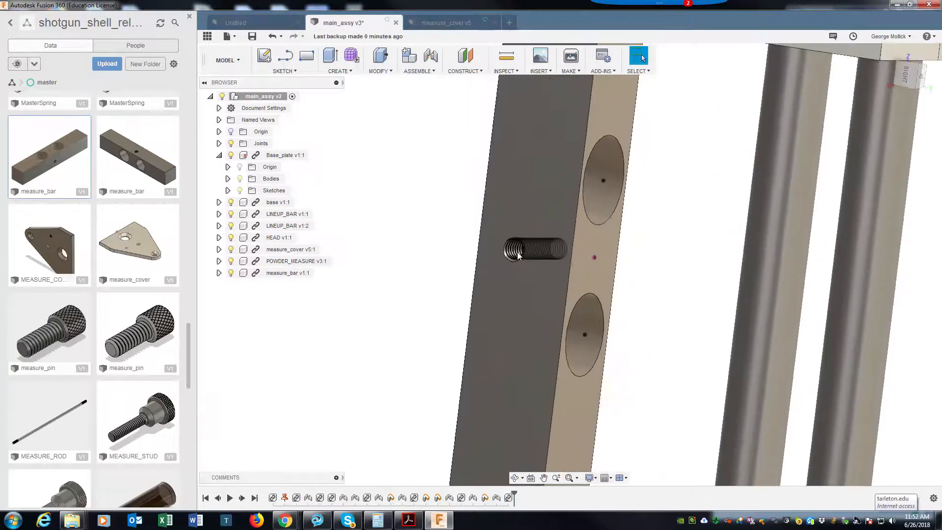
pyautogui.scroll(-5, 518, 255)
pyautogui.scroll(-3, 702, 289)
pyautogui.scroll(-5, 702, 292)
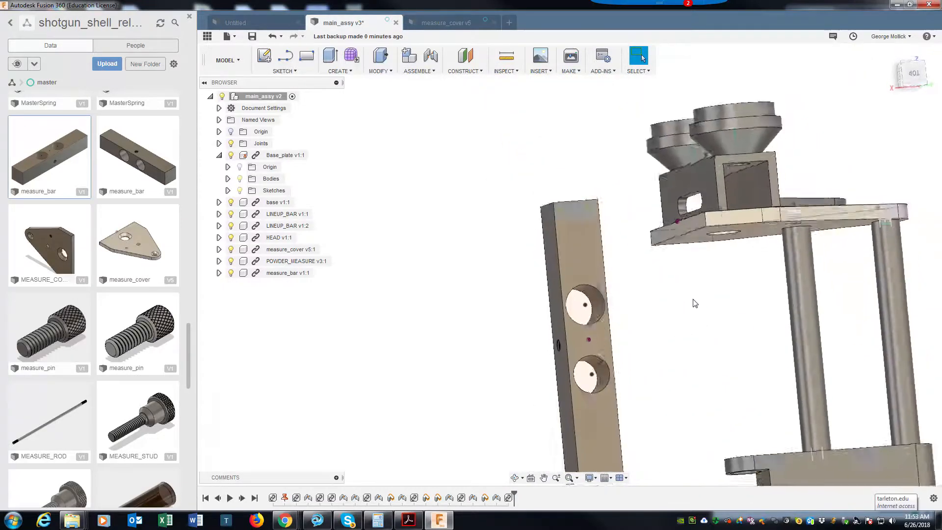
pyautogui.keyDown('shift'); pyautogui.moveTo(695, 303); pyautogui.dragTo(693, 301, button='middle'); pyautogui.keyUp('shift')
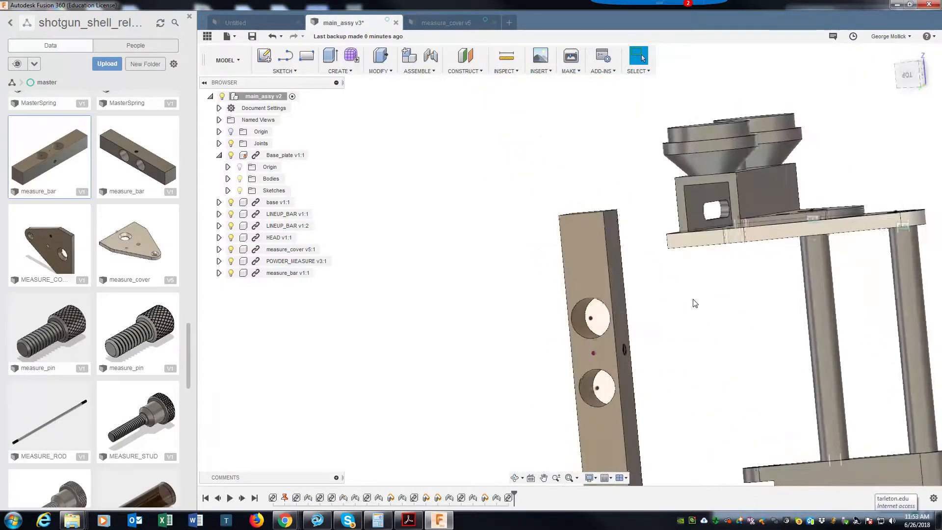
pyautogui.click(431, 57)
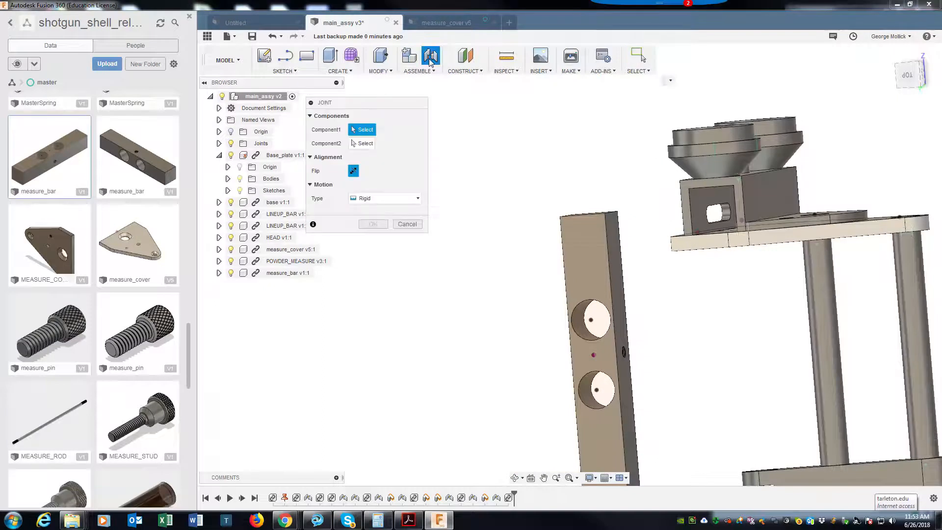
pyautogui.click(379, 198)
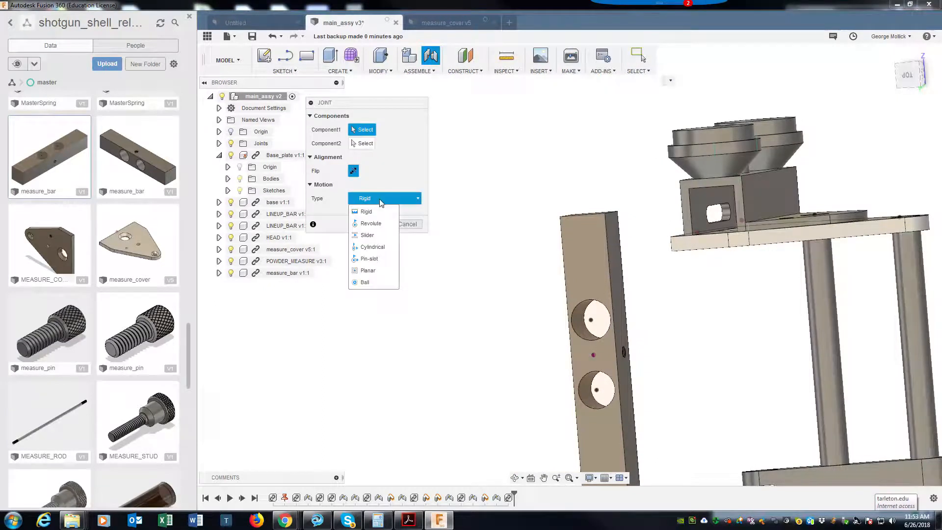
pyautogui.click(368, 270)
pyautogui.keyDown('shift'); pyautogui.moveTo(384, 266); pyautogui.dragTo(535, 287, button='middle'); pyautogui.keyUp('shift')
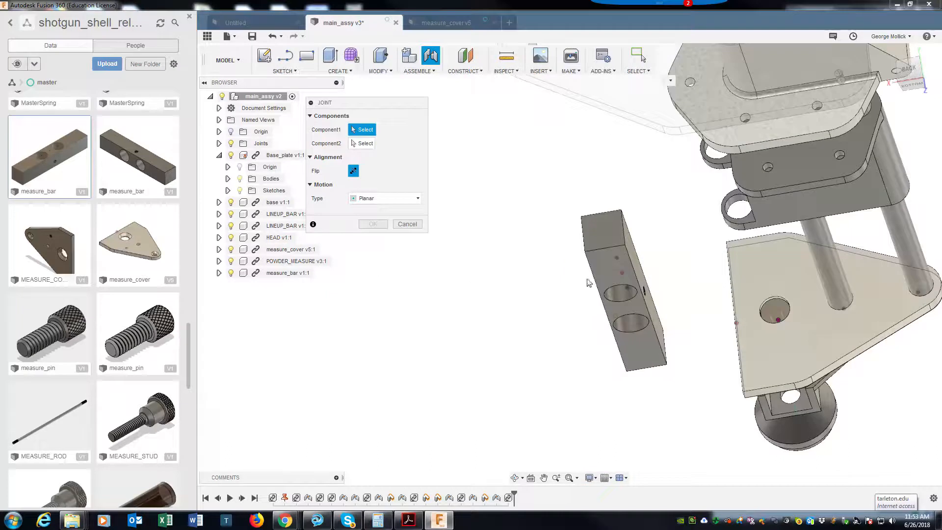
pyautogui.click(615, 266)
pyautogui.keyDown('shift'); pyautogui.moveTo(615, 266); pyautogui.dragTo(737, 275, button='middle'); pyautogui.keyUp('shift')
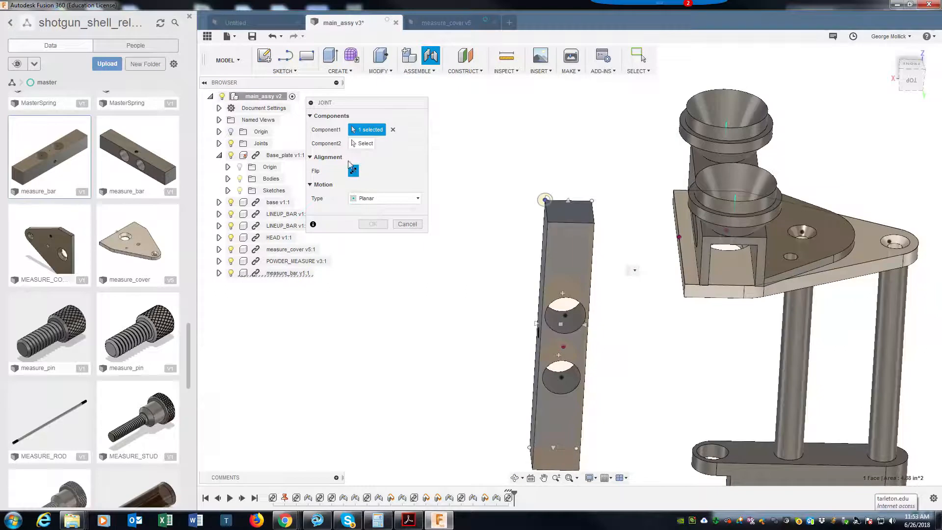
# Complete the Planar joint against measure_cover's top face, picked within POWDER_MEASURE's channel
pyautogui.click(363, 142)
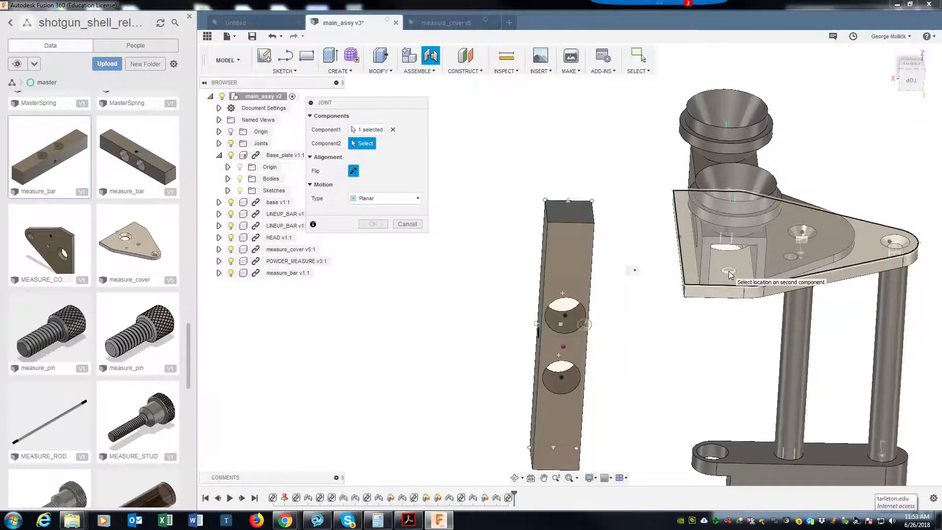
pyautogui.keyDown('shift'); pyautogui.moveTo(728, 272); pyautogui.dragTo(729, 272, button='middle'); pyautogui.keyUp('shift')
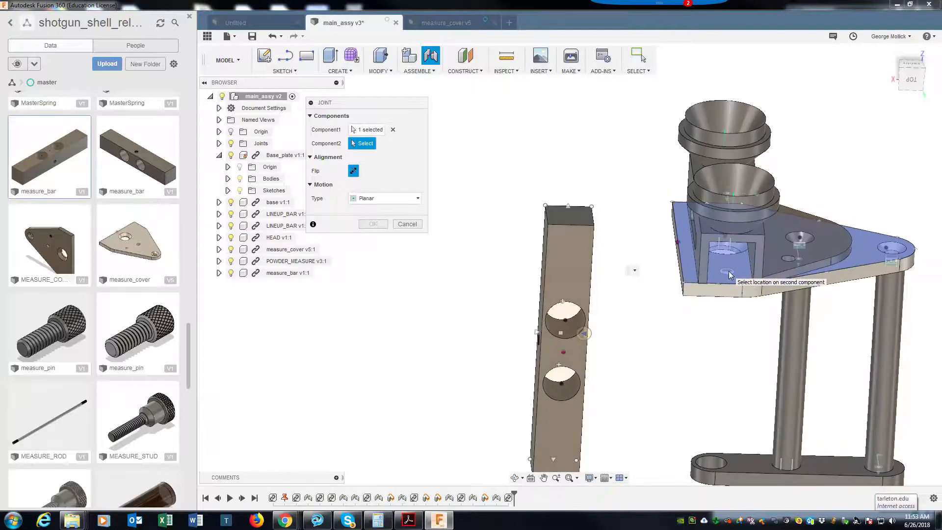
pyautogui.click(728, 273)
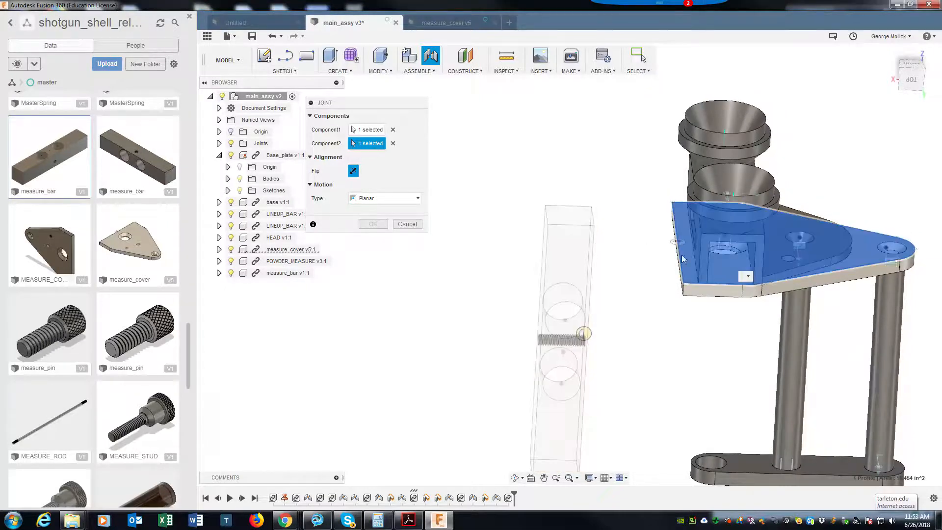
pyautogui.click(748, 277)
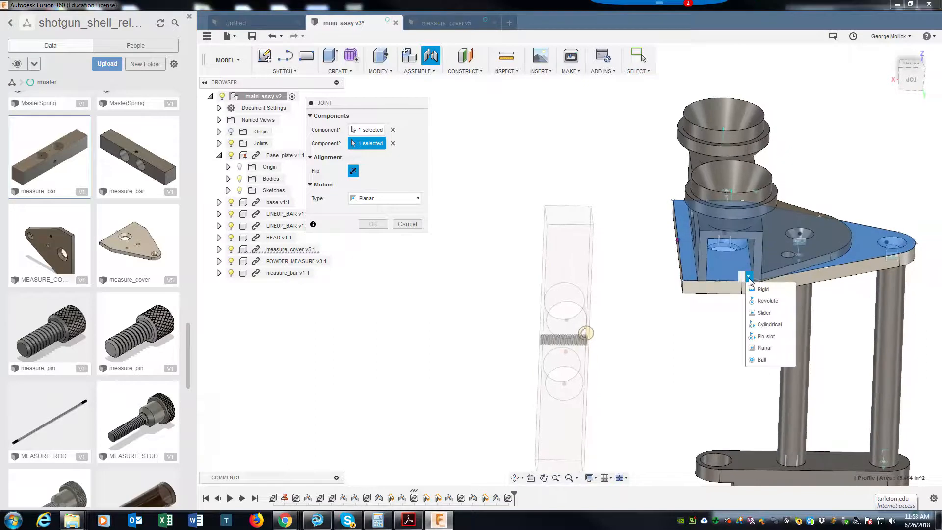
pyautogui.click(763, 348)
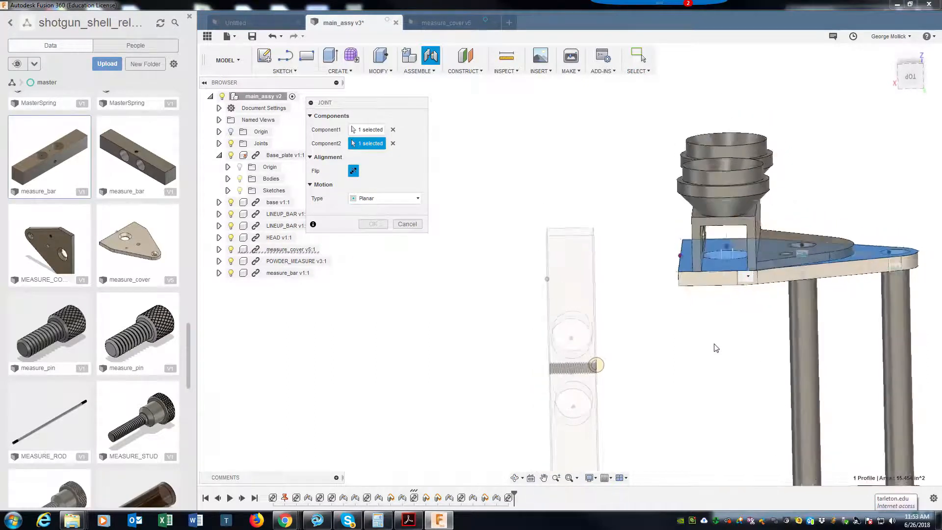
pyautogui.click(749, 277)
pyautogui.click(779, 279)
pyautogui.click(780, 283)
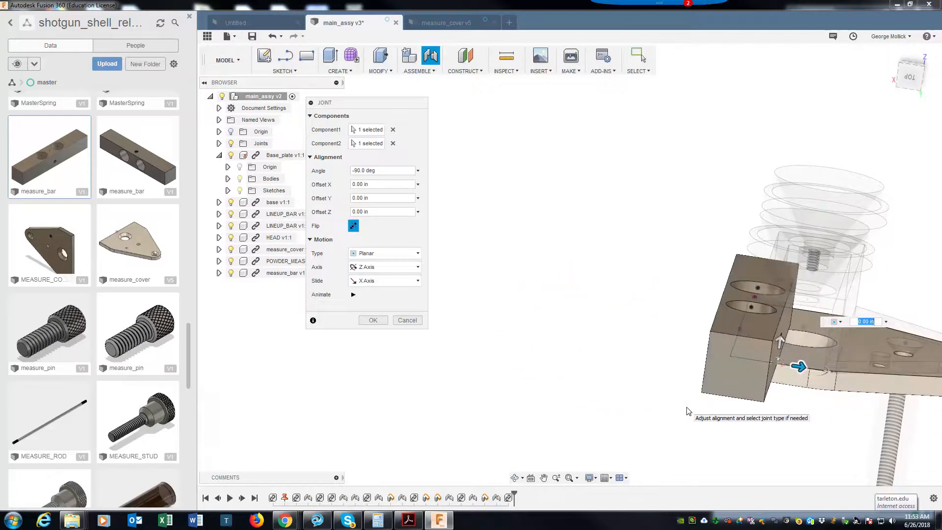
pyautogui.click(373, 321)
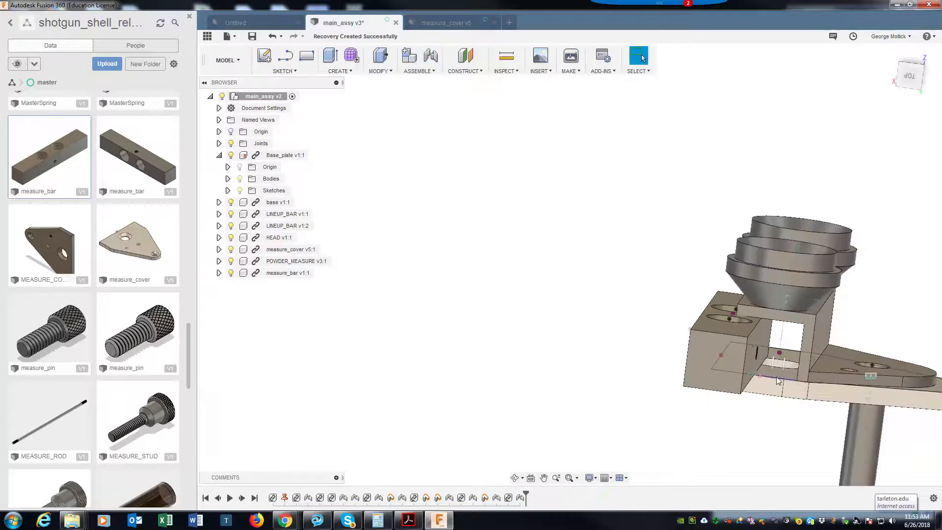
# Slide measure_bar across the plane of measure_cover until it sits inside POWDER_MEASURE's channel
pyautogui.keyDown('shift'); pyautogui.moveTo(725, 369); pyautogui.dragTo(605, 360, button='middle'); pyautogui.keyUp('shift')
pyautogui.scroll(-5, 783, 367)
pyautogui.scroll(-5, 607, 360)
pyautogui.scroll(-3, 564, 260)
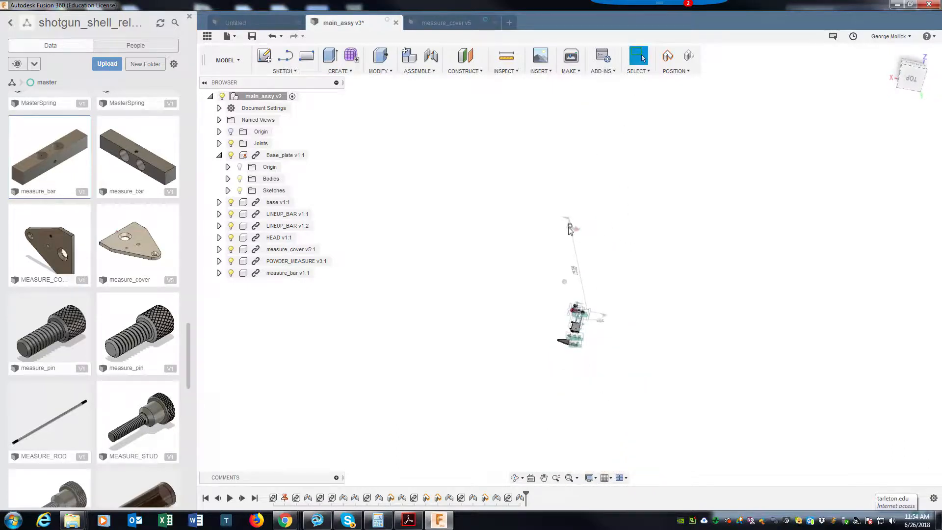
pyautogui.keyDown('shift'); pyautogui.moveTo(579, 299); pyautogui.dragTo(690, 310, button='middle'); pyautogui.keyUp('shift')
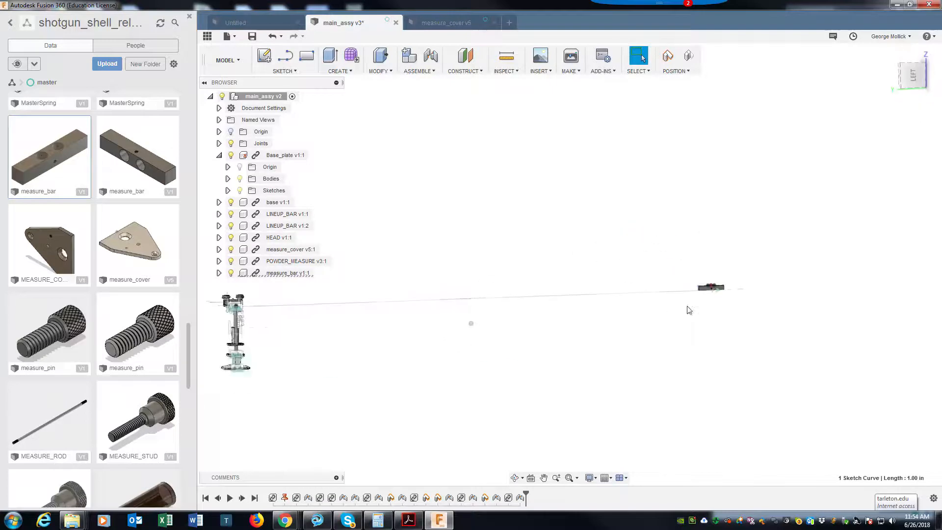
pyautogui.click(911, 78)
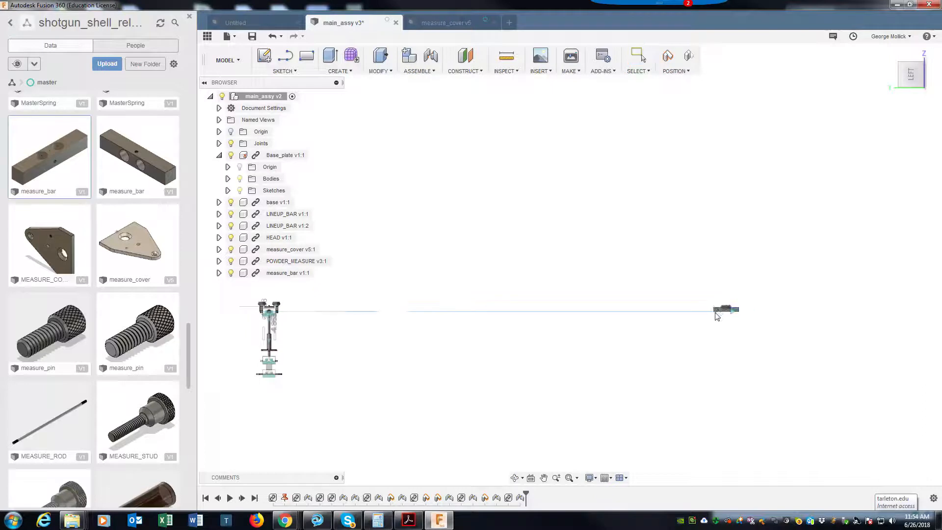
pyautogui.keyDown('shift'); pyautogui.moveTo(266, 317); pyautogui.dragTo(454, 374, button='middle'); pyautogui.keyUp('shift')
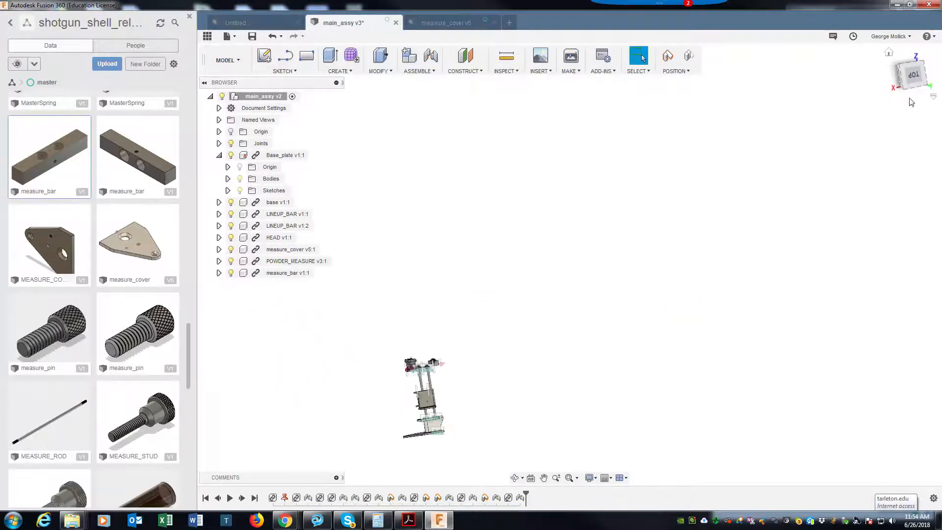
pyautogui.click(911, 84)
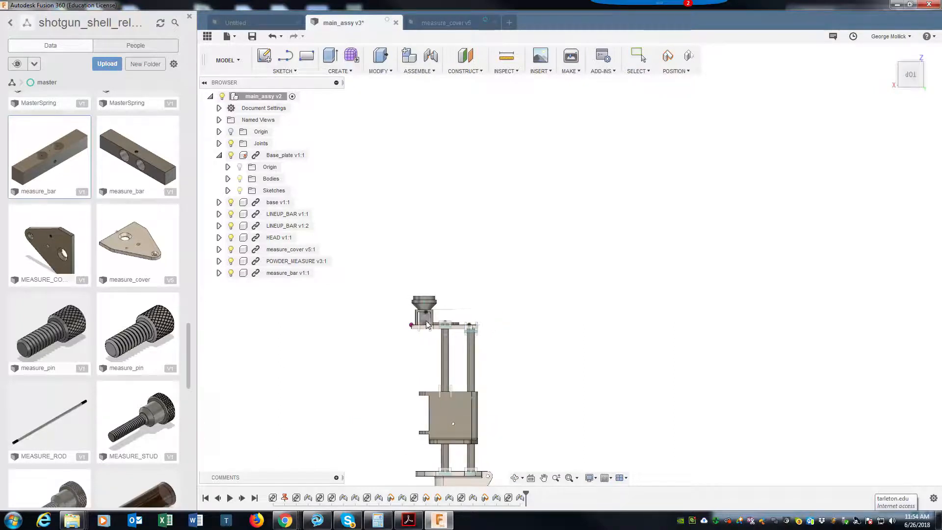
pyautogui.keyDown('shift'); pyautogui.moveTo(426, 324); pyautogui.dragTo(491, 351, button='middle'); pyautogui.keyUp('shift')
pyautogui.scroll(7, 493, 351)
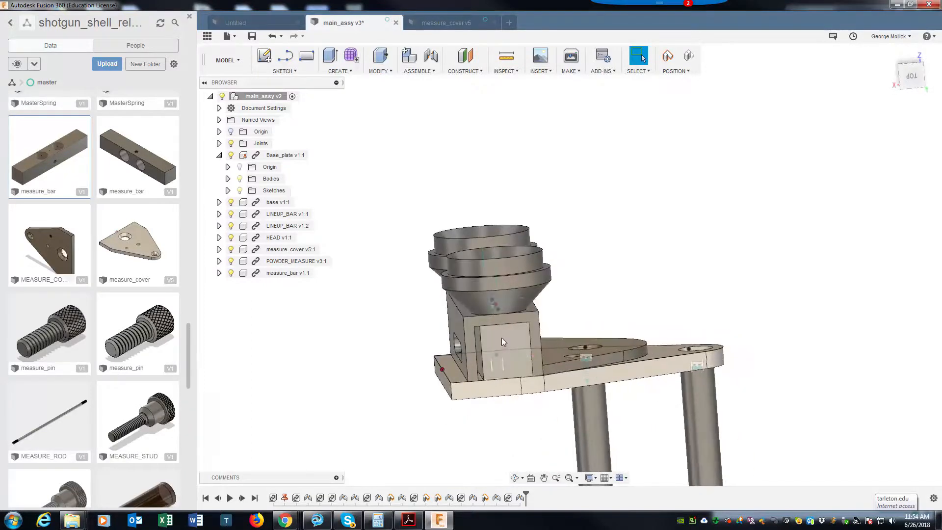
# Slide measure_bar out of the channel to rest on measure_cover beside POWDER_MEASURE, and capture that position
pyautogui.moveTo(599, 325); pyautogui.dragTo(603, 327)
pyautogui.scroll(-1, 602, 326)
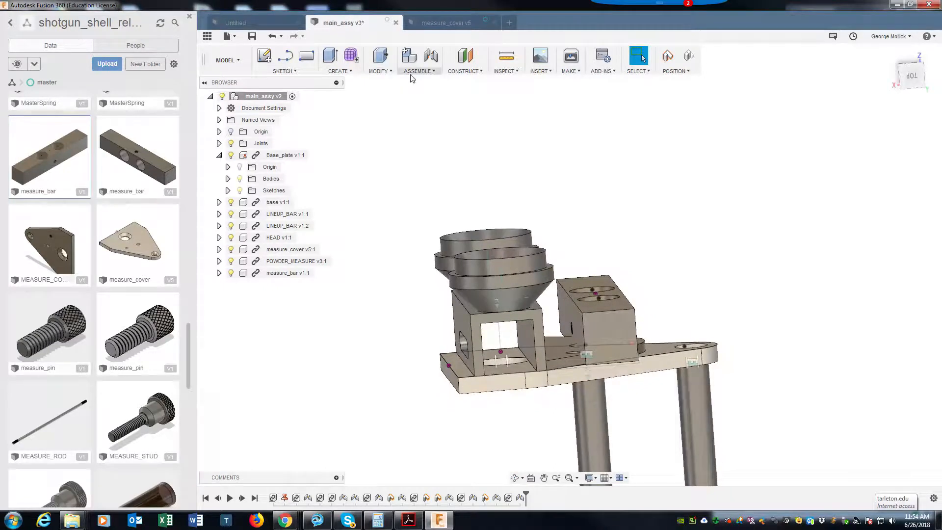
pyautogui.click(438, 65)
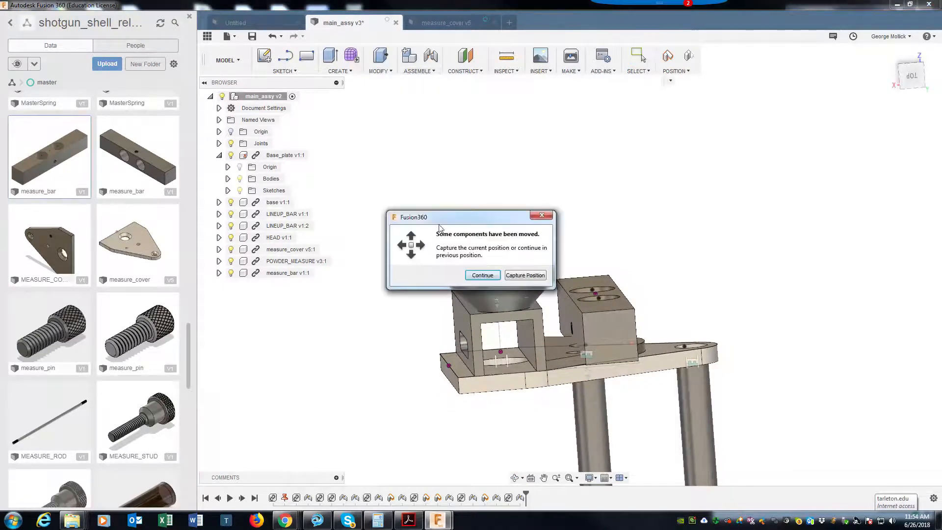
pyautogui.click(525, 275)
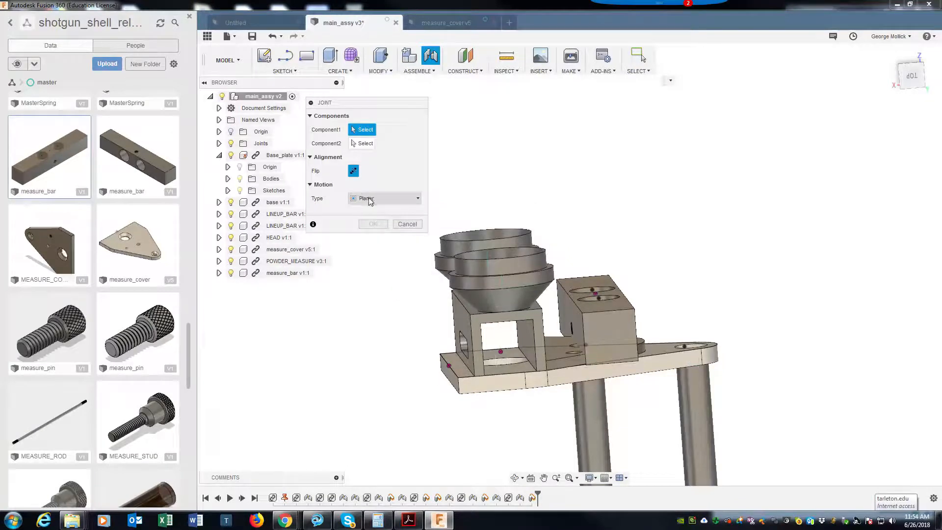
# Try to create a Planar joint between measure_bar's side face and the inner side wall of POWDER_MEASURE's channel
pyautogui.keyDown('shift'); pyautogui.moveTo(525, 261); pyautogui.dragTo(530, 358, button='middle'); pyautogui.keyUp('shift')
pyautogui.click(552, 310)
pyautogui.click(365, 144)
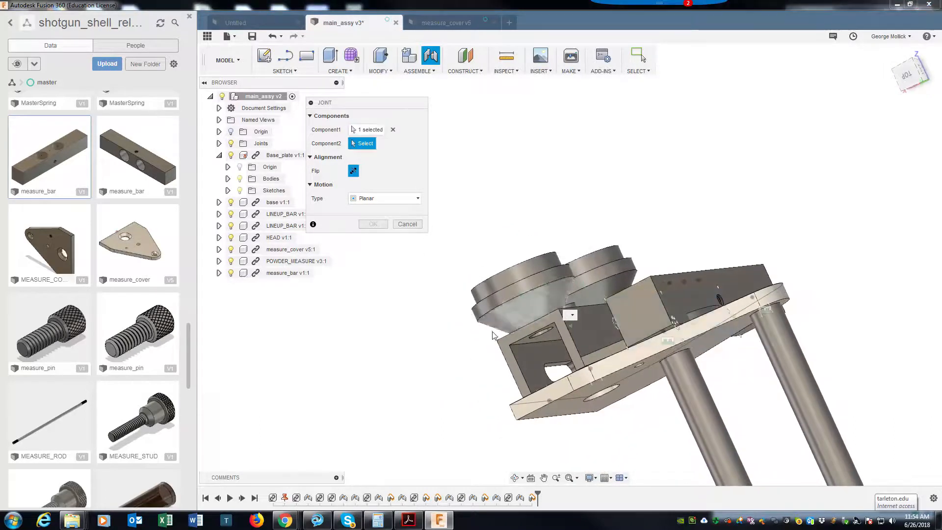
pyautogui.click(526, 357)
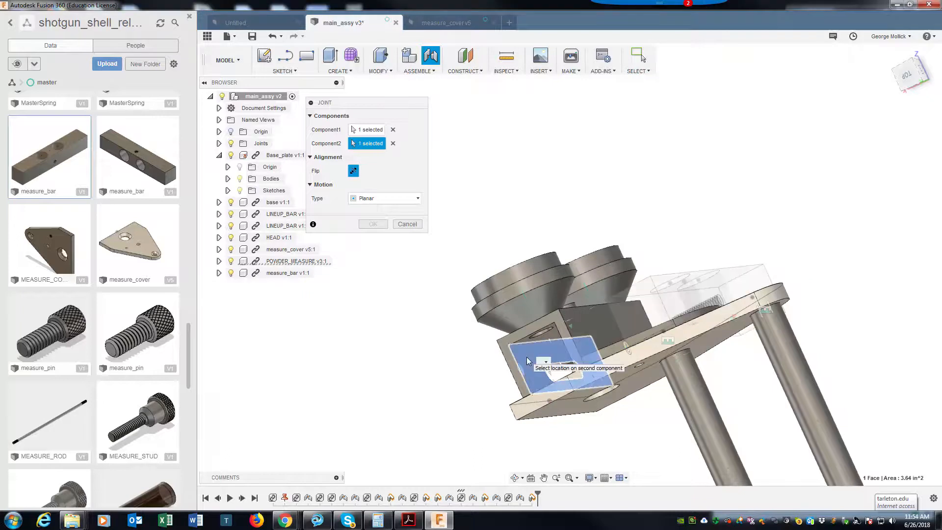
pyautogui.keyDown('shift'); pyautogui.moveTo(376, 219); pyautogui.dragTo(465, 347, button='middle'); pyautogui.keyUp('shift')
pyautogui.click(547, 363)
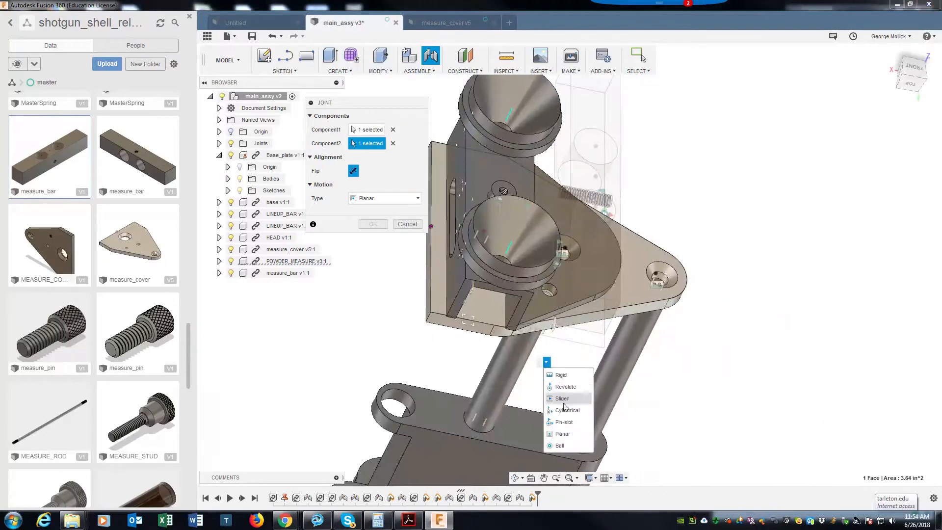
pyautogui.click(565, 434)
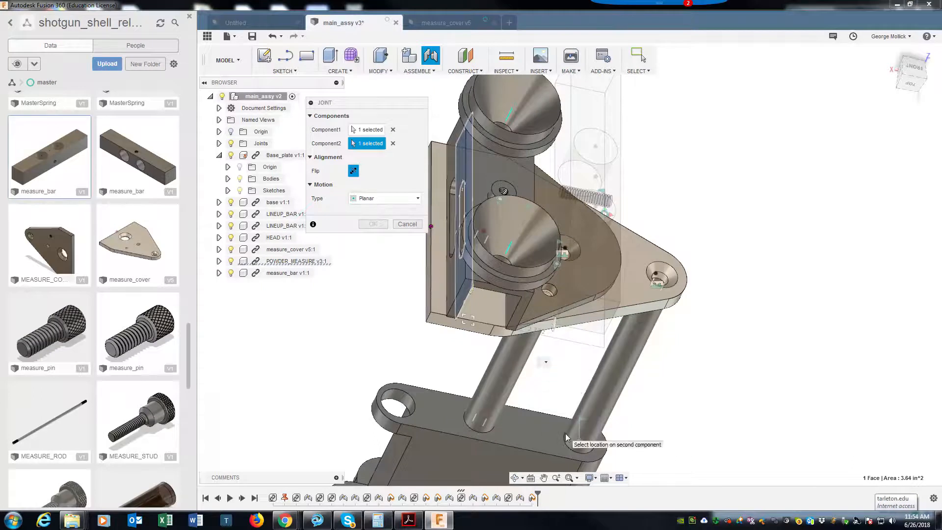
pyautogui.keyDown('shift'); pyautogui.moveTo(567, 435); pyautogui.dragTo(513, 359, button='middle'); pyautogui.keyUp('shift')
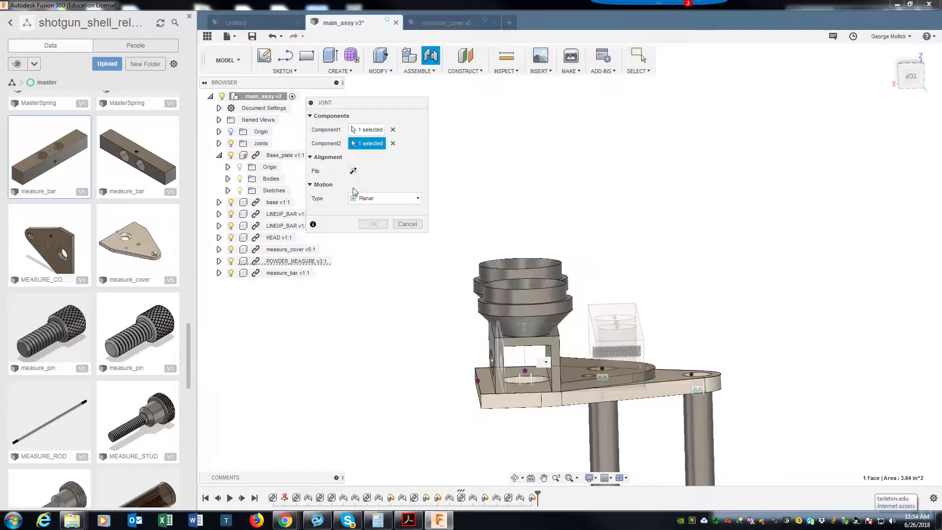
pyautogui.click(352, 171)
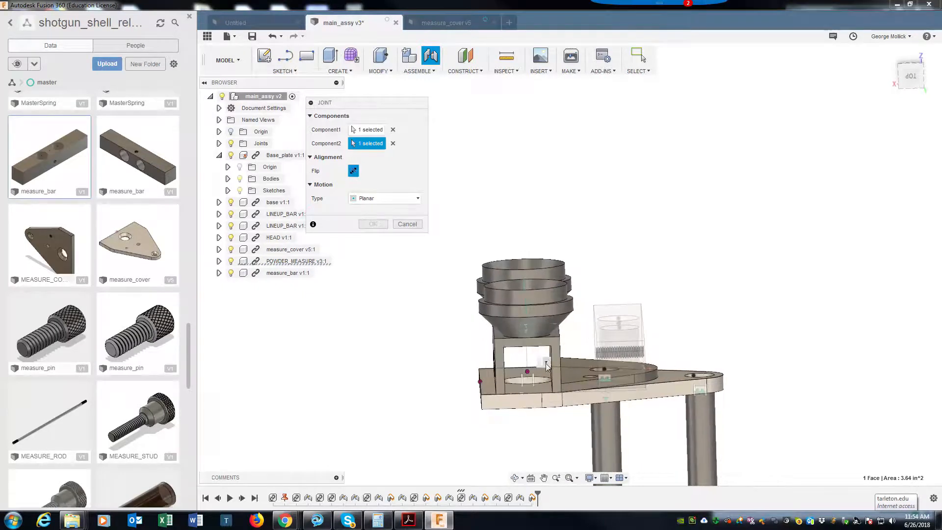
pyautogui.click(552, 365)
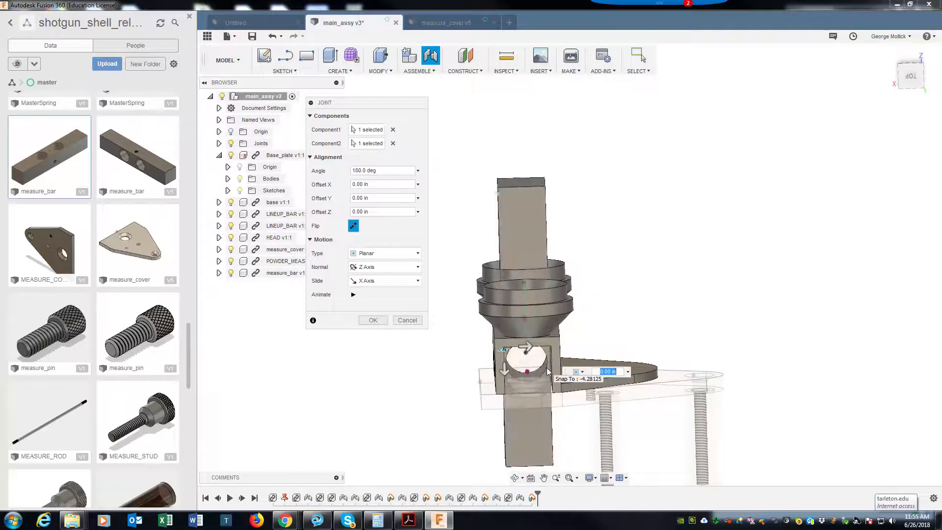
pyautogui.keyDown('shift'); pyautogui.moveTo(546, 369); pyautogui.dragTo(628, 329, button='middle'); pyautogui.keyUp('shift')
pyautogui.press('Return')
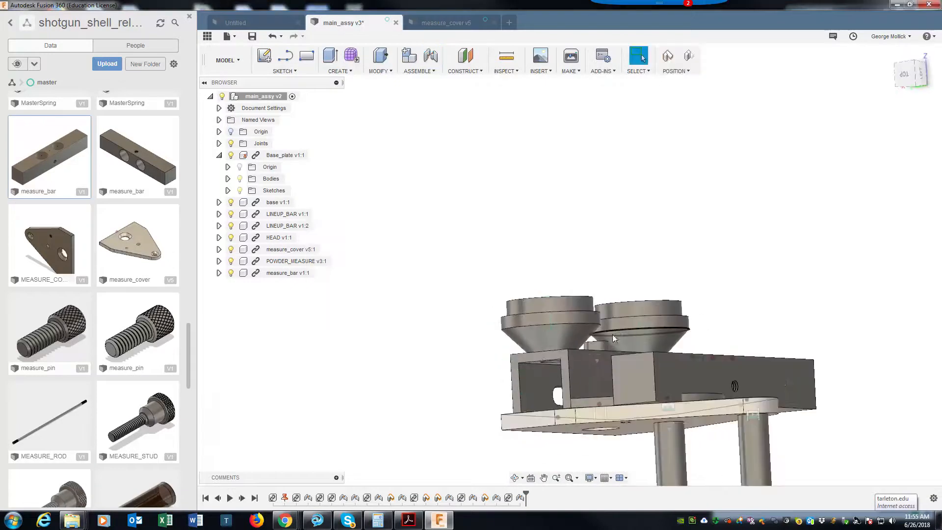
pyautogui.keyDown('shift'); pyautogui.moveTo(336, 328); pyautogui.dragTo(562, 375, button='middle'); pyautogui.keyUp('shift')
pyautogui.moveTo(562, 376); pyautogui.dragTo(564, 376)
pyautogui.click(433, 56)
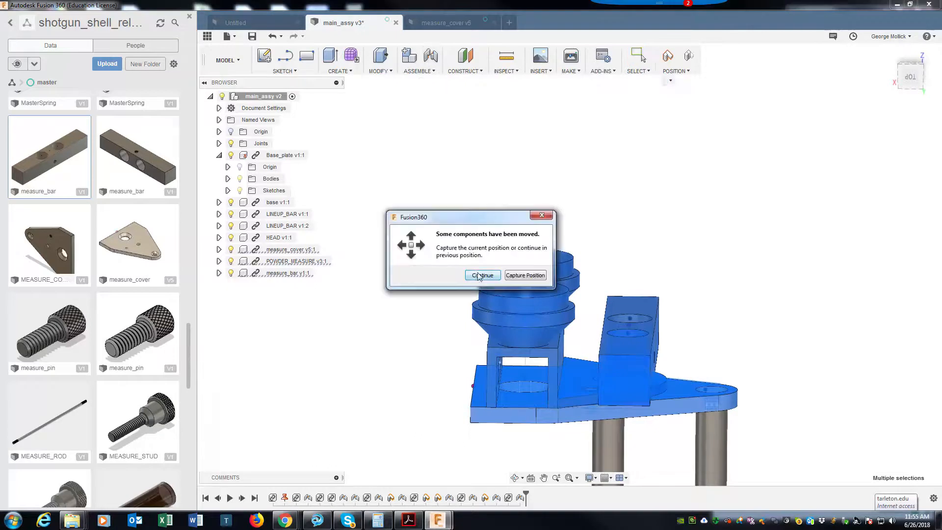
pyautogui.click(519, 275)
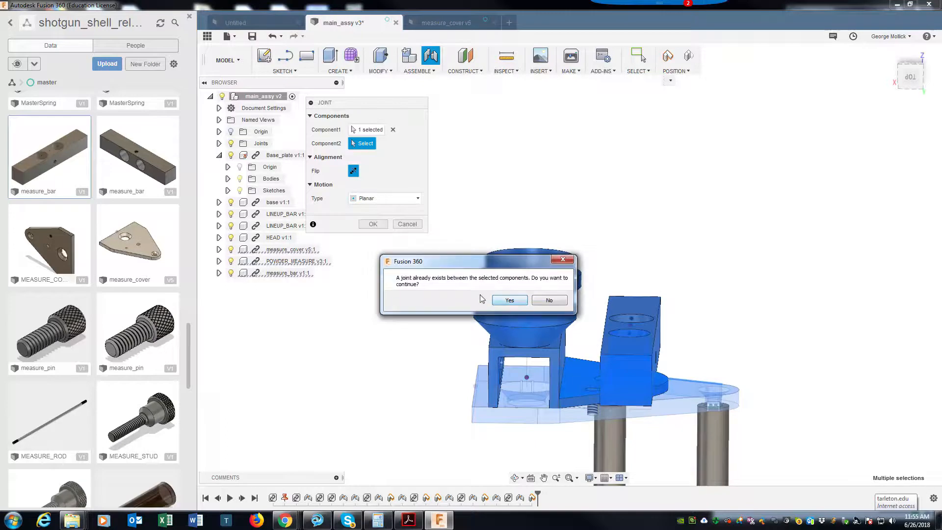
pyautogui.click(509, 300)
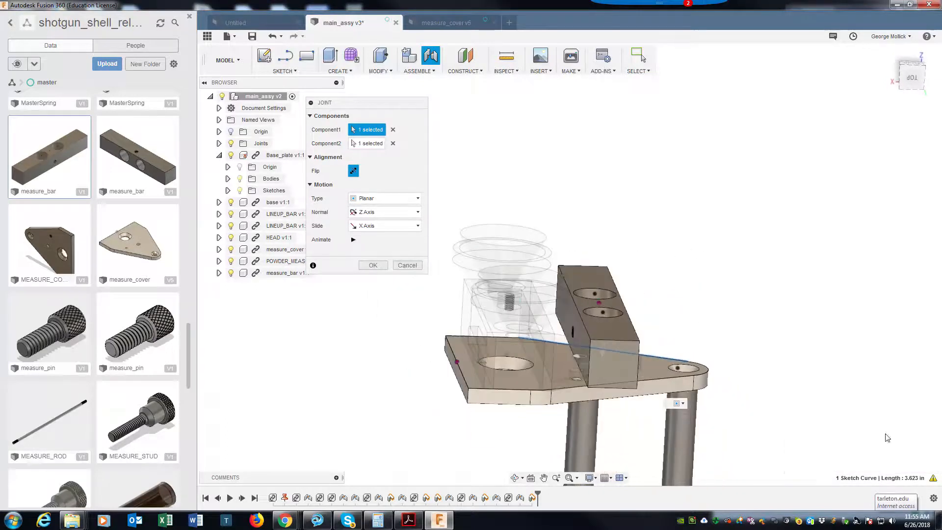
pyautogui.moveTo(937, 480)
pyautogui.click(398, 265)
pyautogui.click(432, 58)
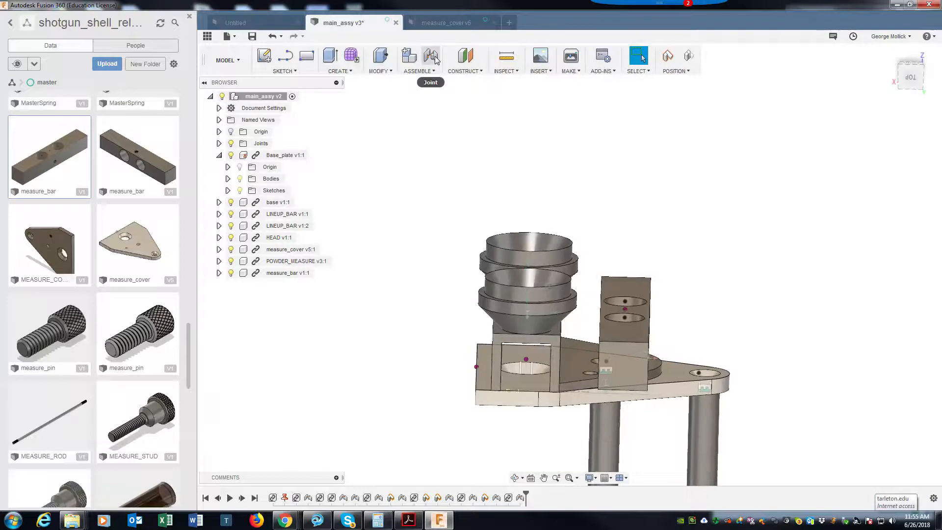
pyautogui.click(479, 276)
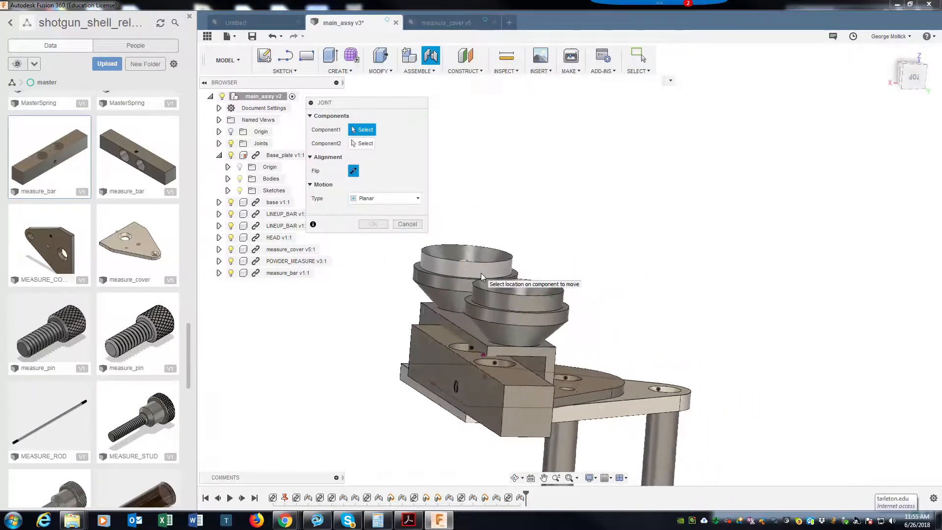
pyautogui.click(361, 198)
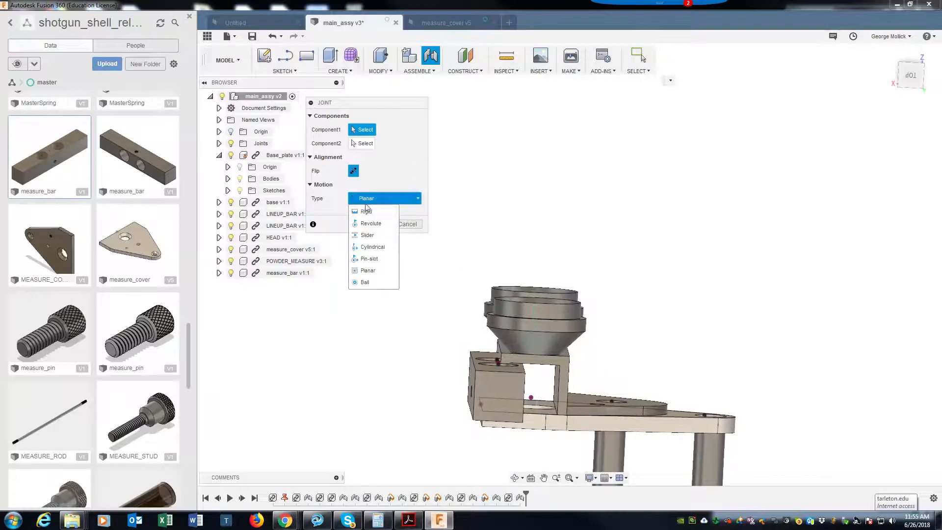
pyautogui.click(371, 237)
pyautogui.keyDown('shift'); pyautogui.moveTo(425, 202); pyautogui.dragTo(444, 328, button='middle'); pyautogui.keyUp('shift')
pyautogui.click(564, 389)
pyautogui.keyDown('shift'); pyautogui.moveTo(563, 389); pyautogui.dragTo(339, 220, button='middle'); pyautogui.keyUp('shift')
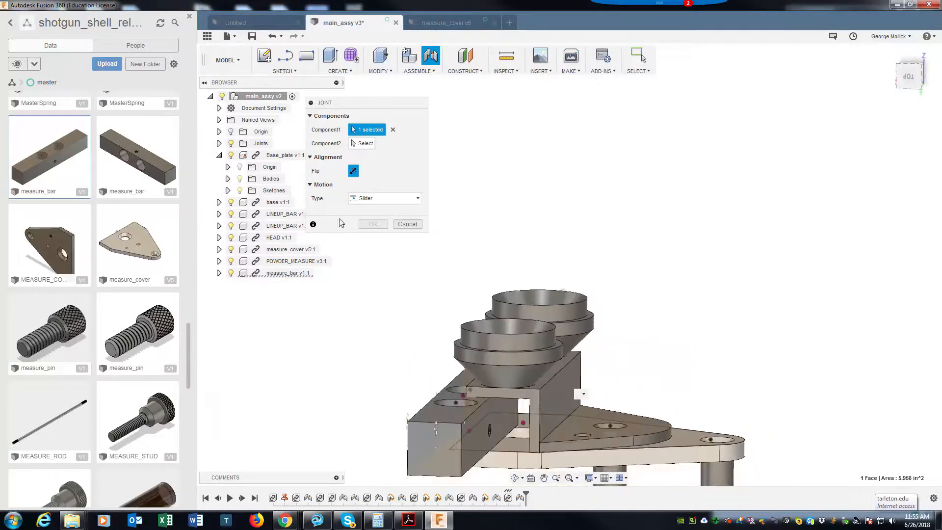
pyautogui.click(407, 224)
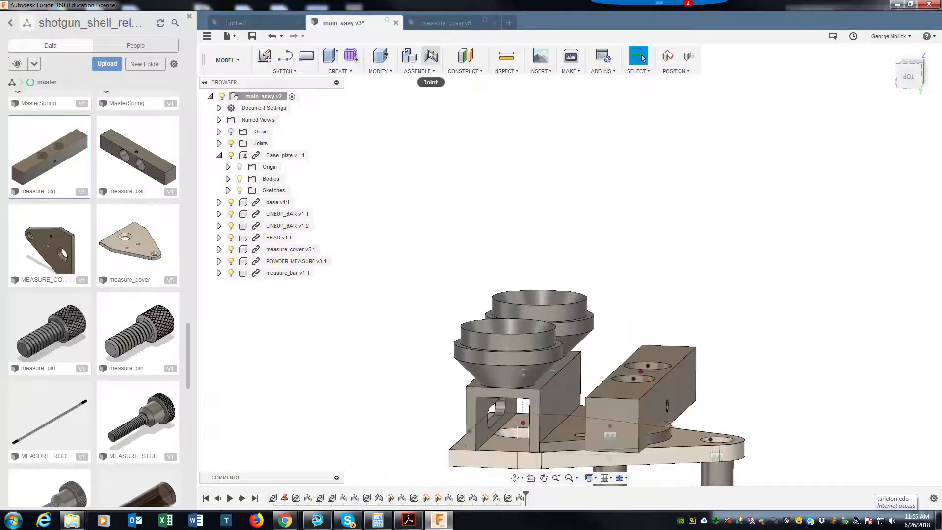
# Try to create a Slider joint from measure_bar's side face to seat it in POWDER_MEASURE's channel, with Normal on the Z Axis
pyautogui.click(430, 58)
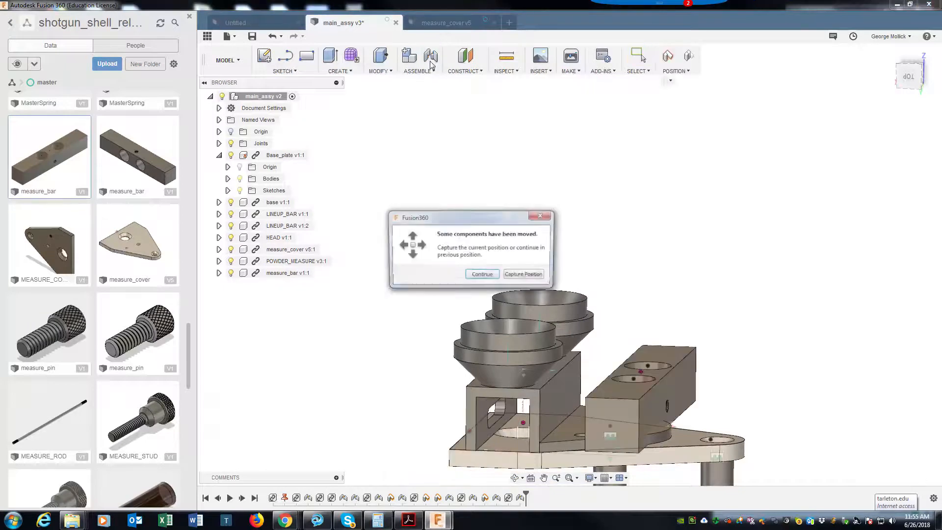
pyautogui.click(492, 277)
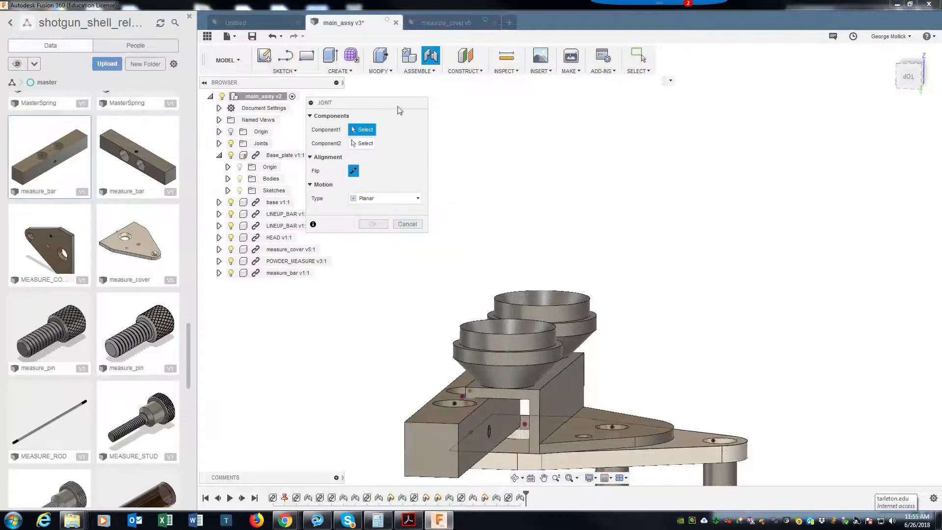
pyautogui.click(387, 198)
pyautogui.click(367, 235)
pyautogui.click(475, 452)
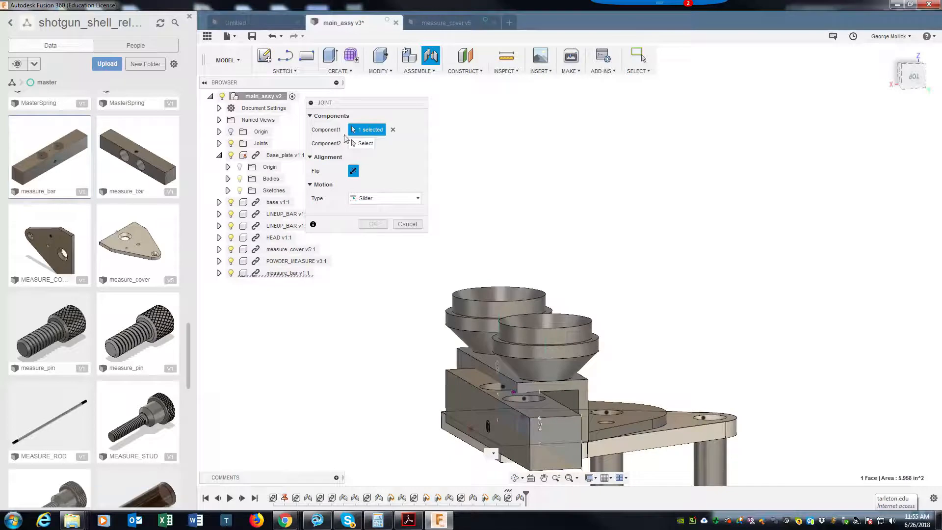
pyautogui.click(363, 144)
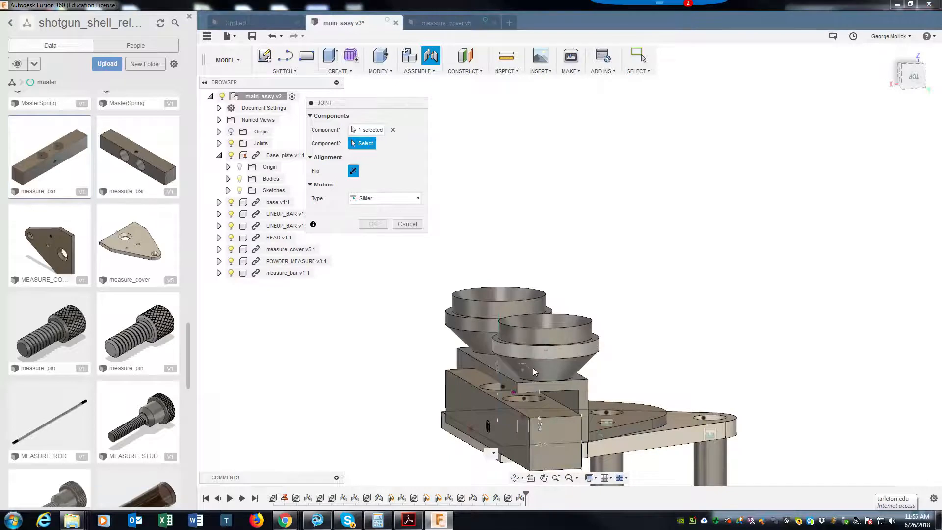
pyautogui.click(566, 400)
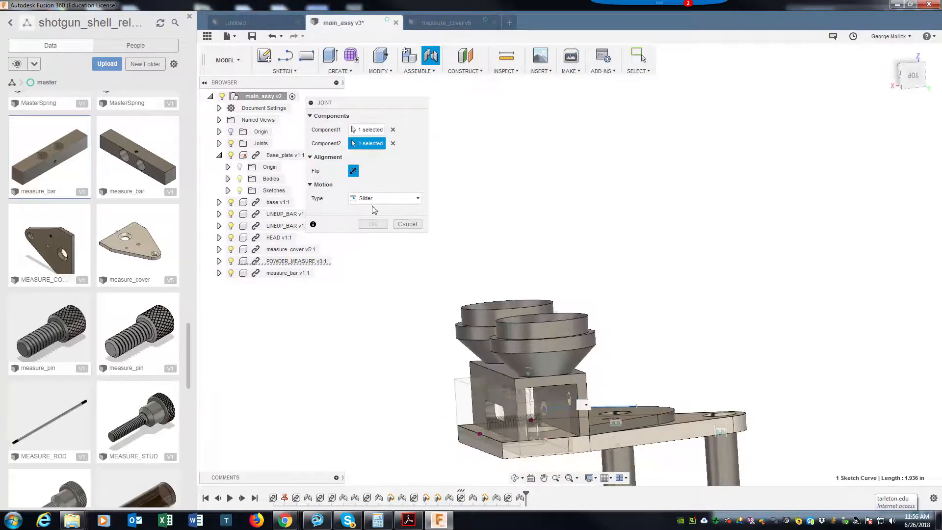
pyautogui.click(587, 405)
pyautogui.click(607, 442)
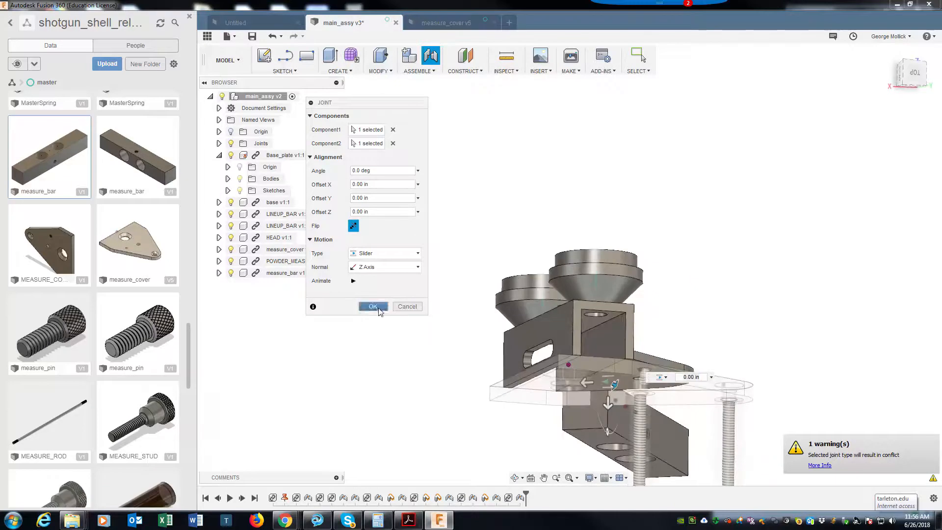
pyautogui.click(373, 307)
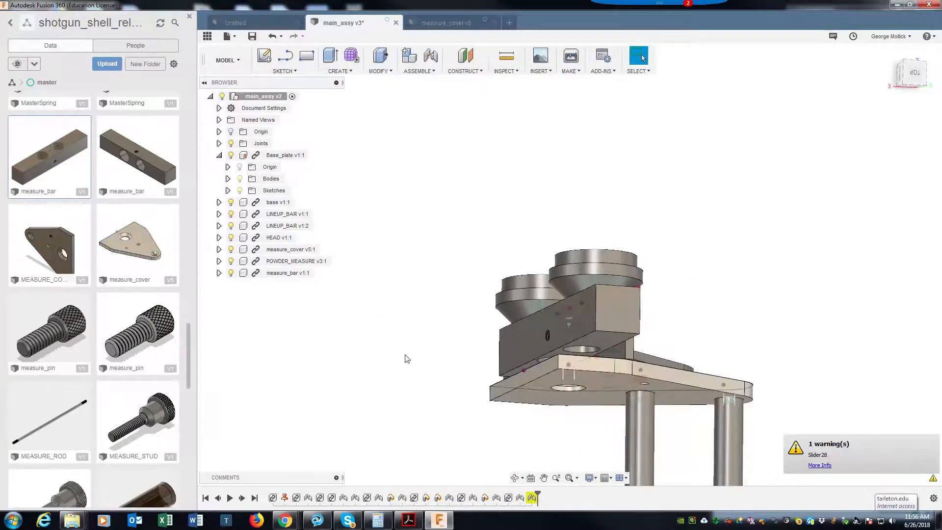
# Delete the conflicting Slider joint from the assembly history
pyautogui.rightClick(532, 499)
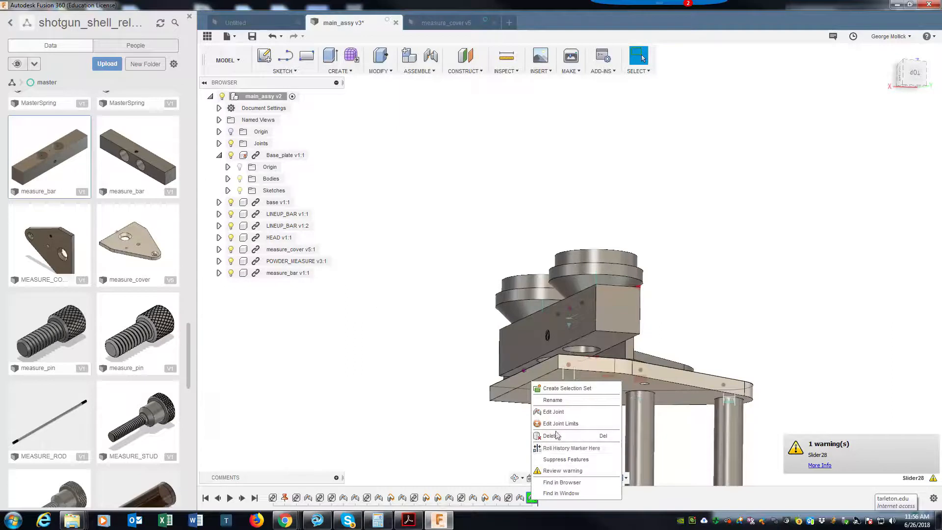
pyautogui.click(552, 436)
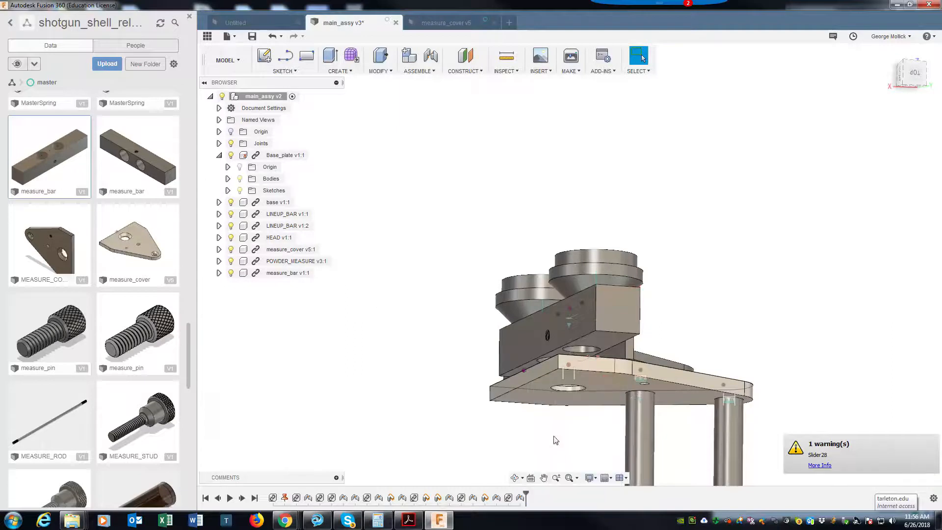
pyautogui.click(497, 498)
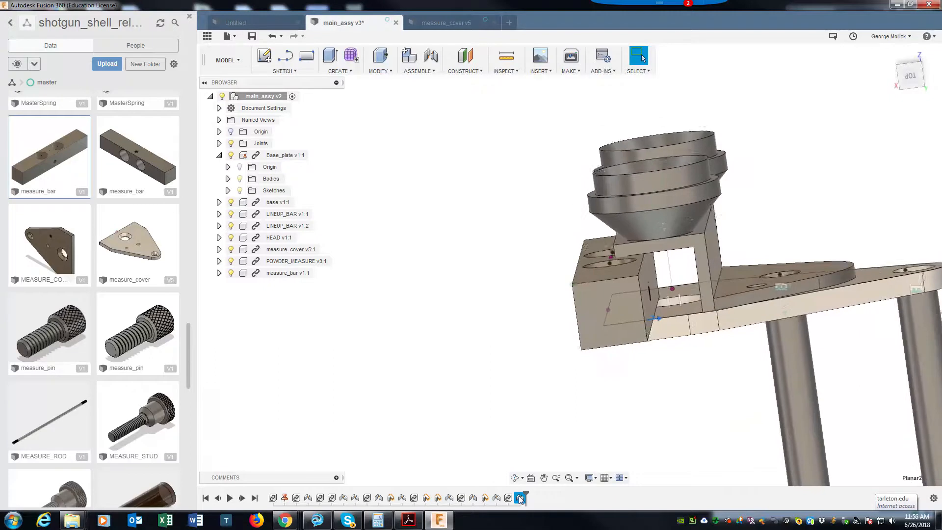
pyautogui.press('Escape')
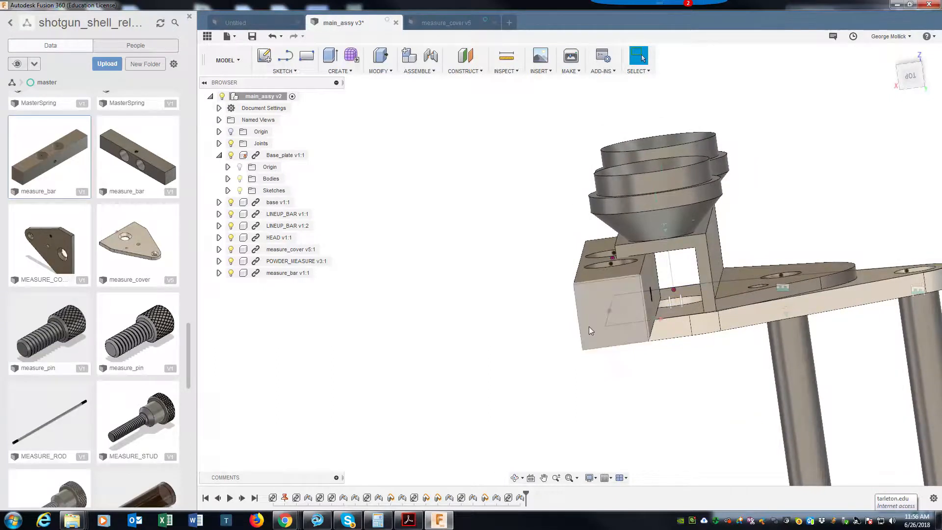
# Slide measure_bar across measure_cover until it projects from the open end of POWDER_MEASURE's channel, and capture that position
pyautogui.moveTo(588, 325); pyautogui.dragTo(690, 322)
pyautogui.keyDown('shift'); pyautogui.moveTo(689, 322); pyautogui.dragTo(523, 203, button='middle'); pyautogui.keyUp('shift')
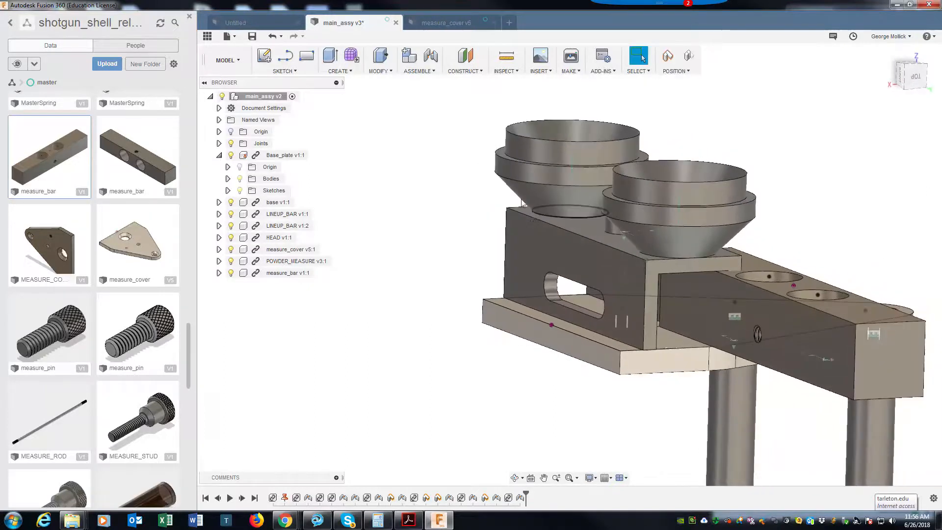
pyautogui.click(431, 58)
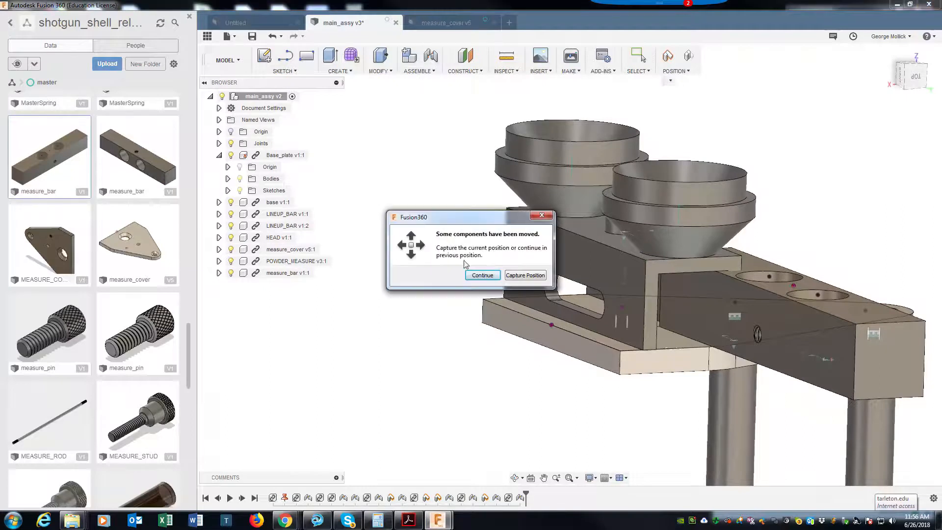
pyautogui.click(524, 275)
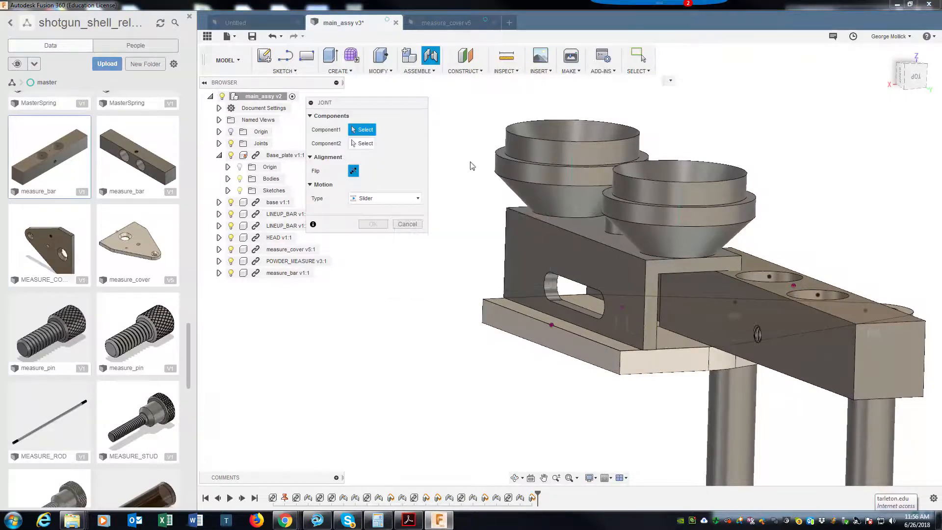
# Create a Planar joint between measure_bar's side face and the inner side wall of POWDER_MEASURE's channel
pyautogui.click(391, 199)
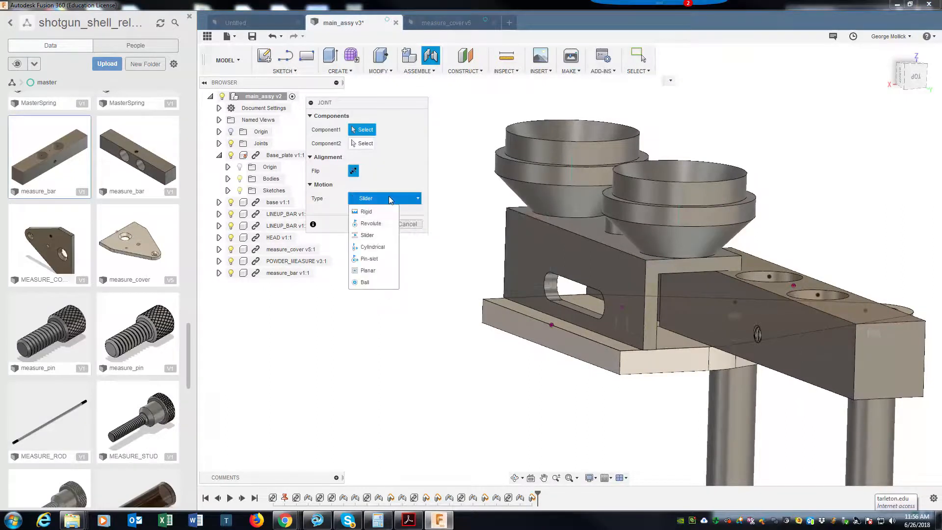
pyautogui.click(368, 270)
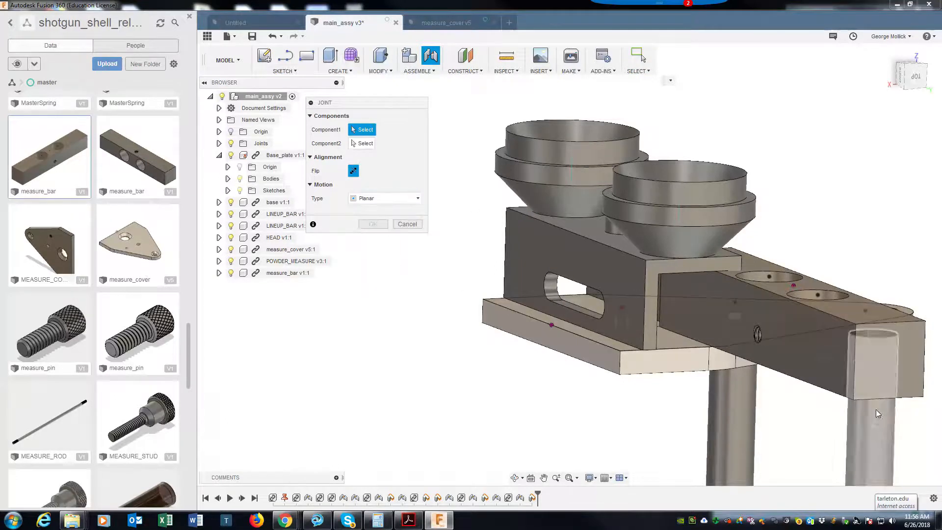
pyautogui.click(818, 353)
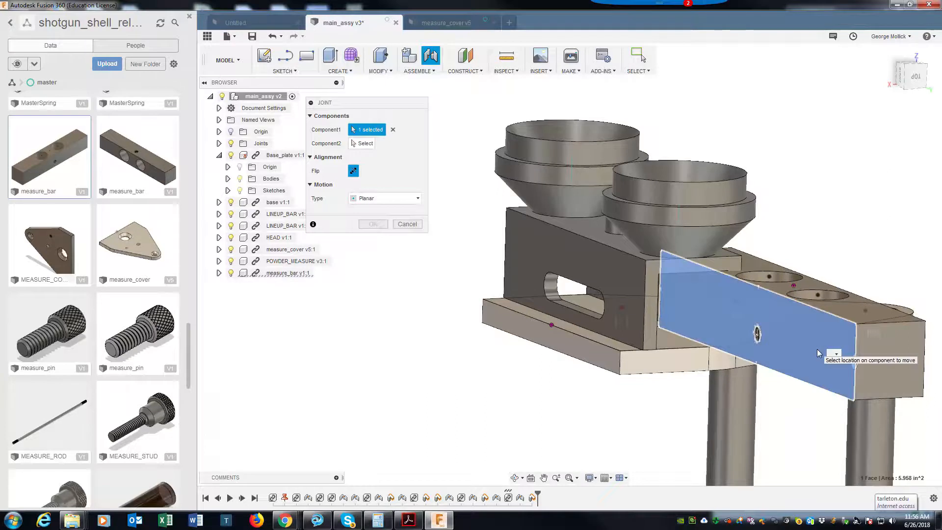
pyautogui.keyDown('shift'); pyautogui.moveTo(818, 351); pyautogui.dragTo(671, 357, button='middle'); pyautogui.keyUp('shift')
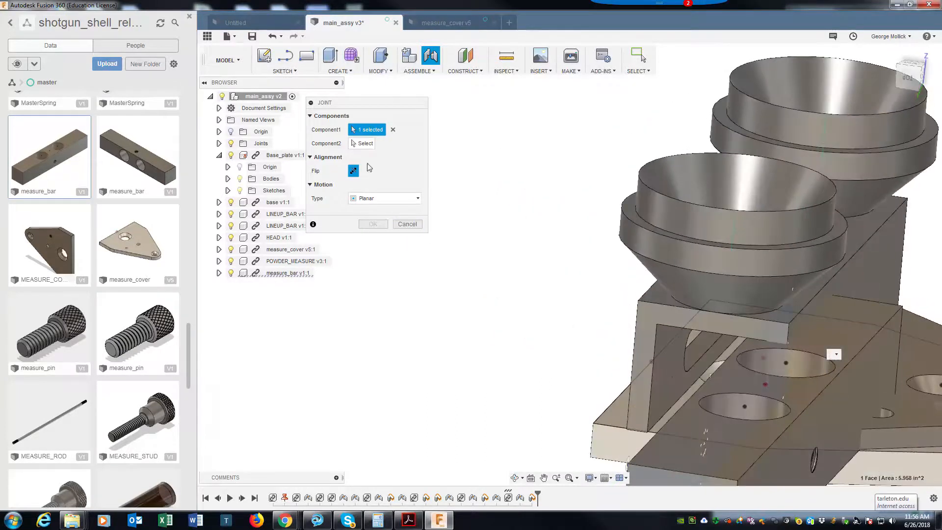
pyautogui.click(363, 144)
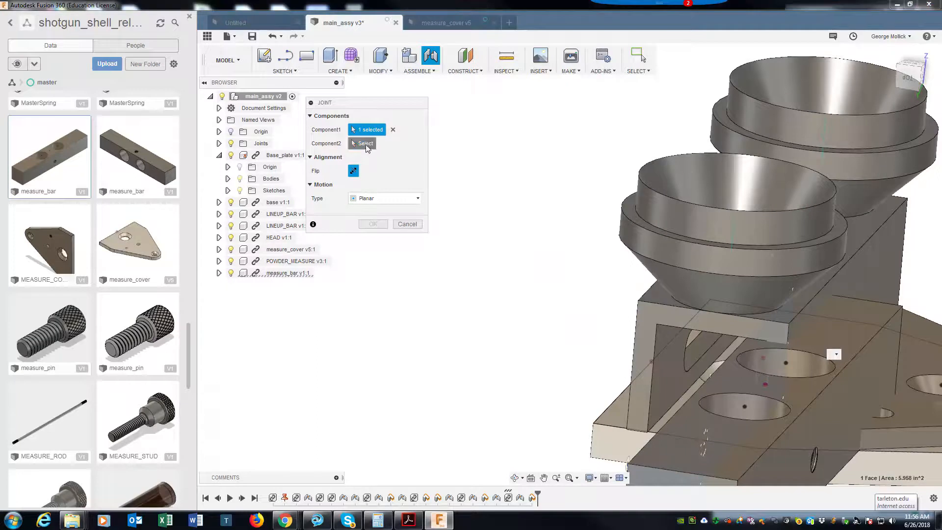
pyautogui.click(688, 365)
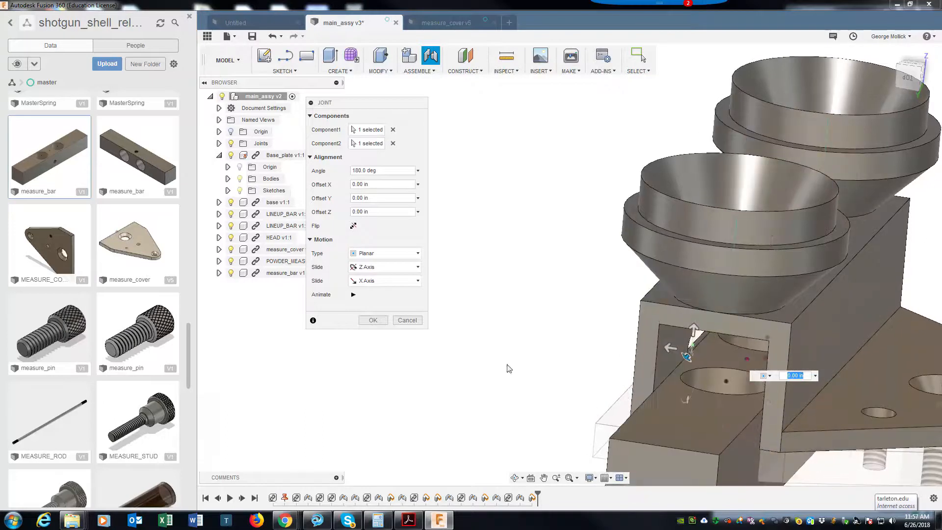
pyautogui.click(371, 322)
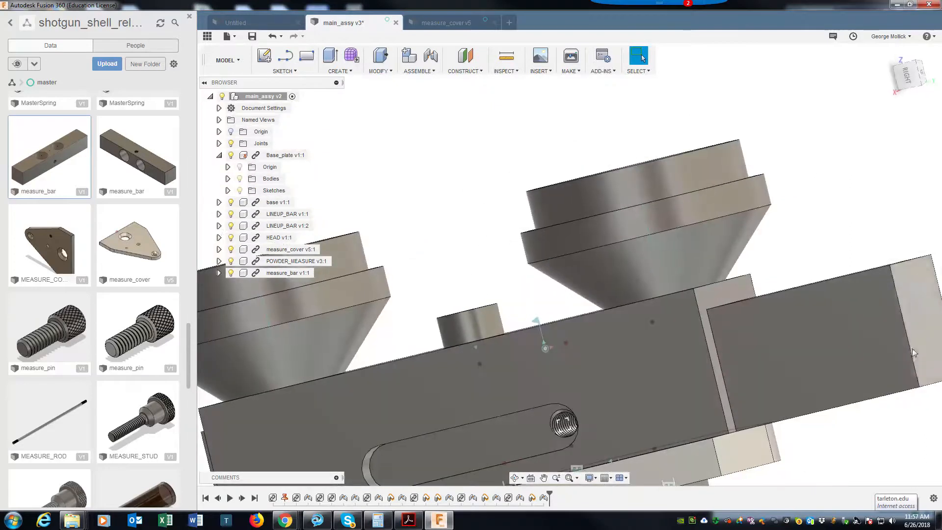
# Slide measure_bar back and forth along POWDER_MEASURE's channel to test its motion
pyautogui.moveTo(841, 322); pyautogui.dragTo(526, 390)
pyautogui.moveTo(652, 387); pyautogui.dragTo(880, 360)
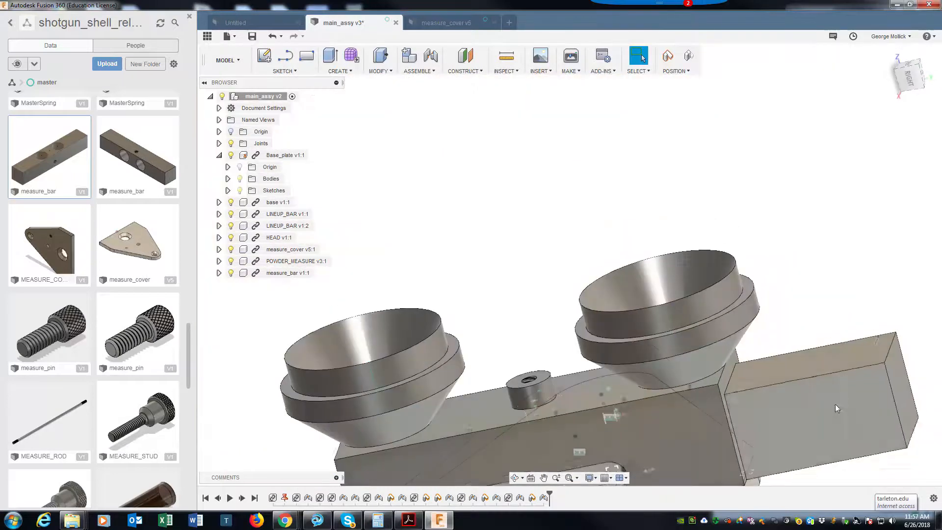
pyautogui.moveTo(640, 452); pyautogui.dragTo(802, 420)
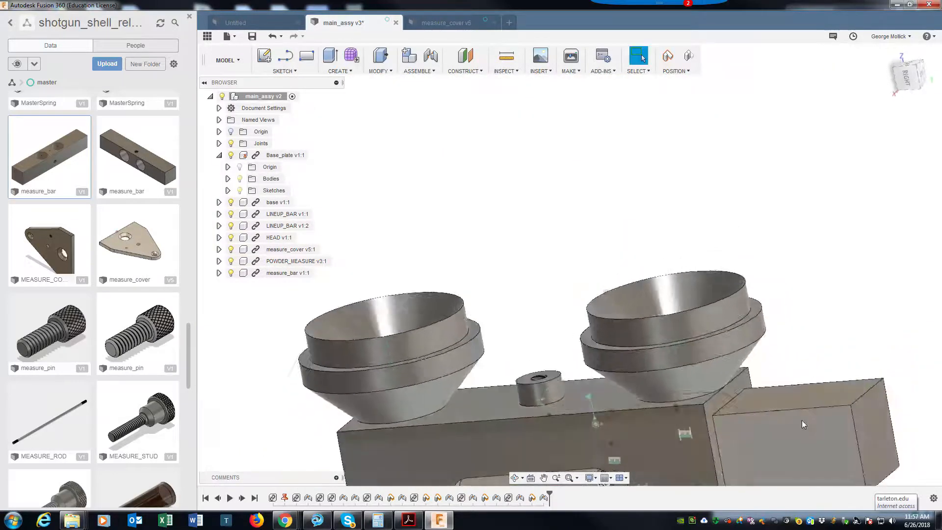
# Undo measure_bar's test slides, its side-wall Planar joint and the position capture made just before that joint
pyautogui.click(273, 37)
pyautogui.click(273, 37)
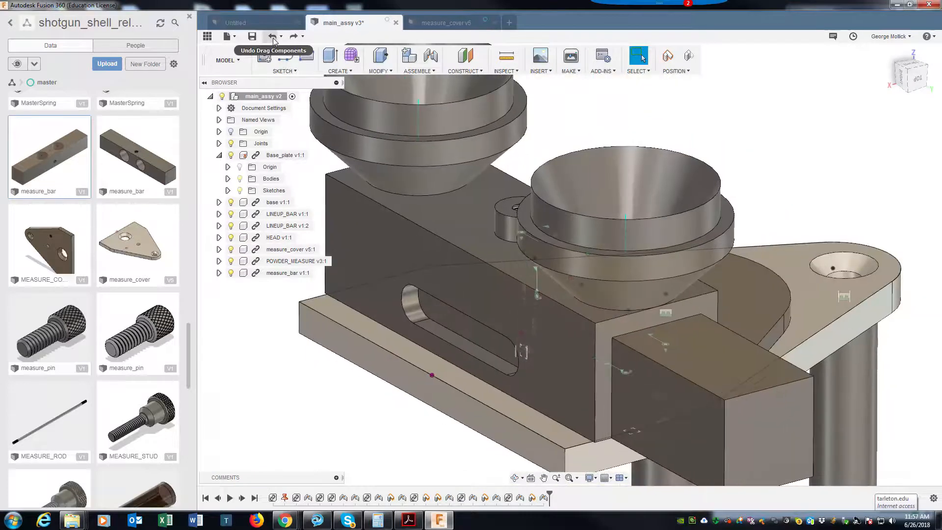
pyautogui.click(273, 37)
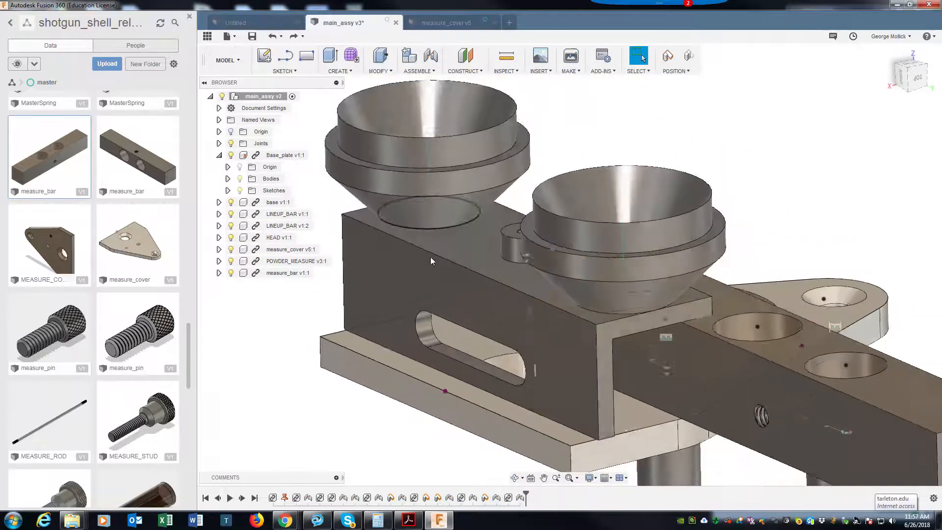
# Capture the current position, and create a Planar joint between measure_bar's side face and the inner side wall of POWDER_MEASURE's channel
pyautogui.click(429, 59)
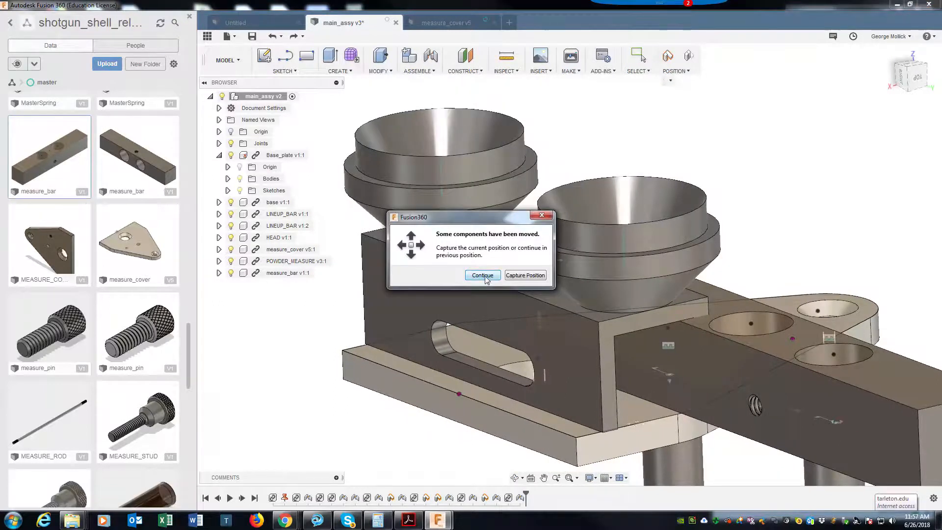
pyautogui.click(524, 275)
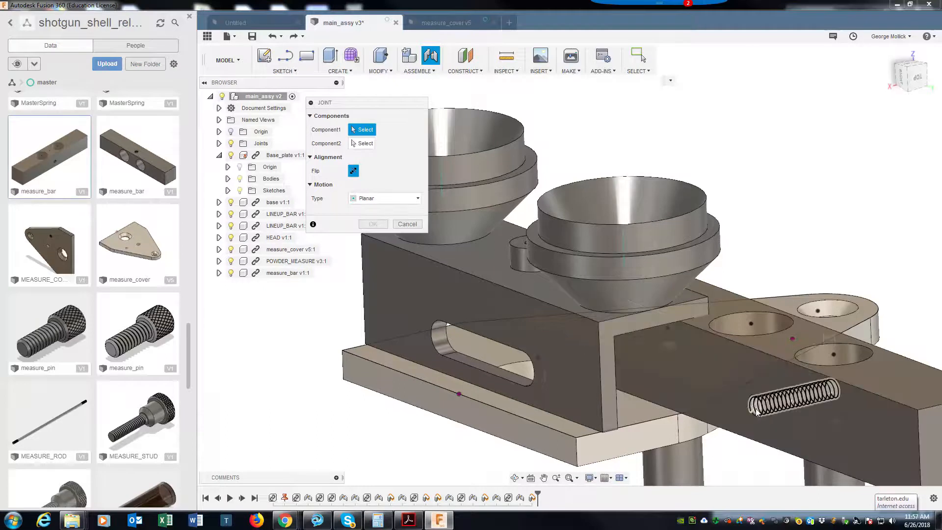
pyautogui.scroll(8, 746, 412)
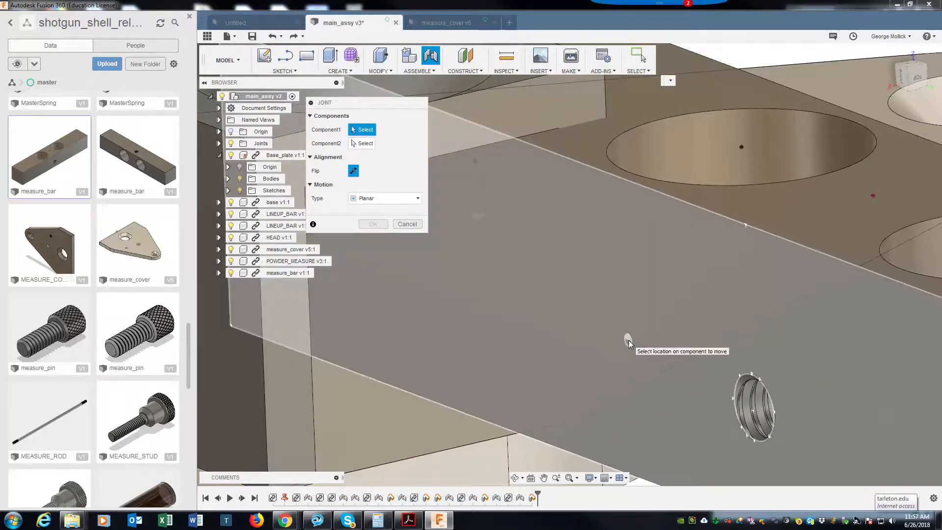
pyautogui.click(623, 352)
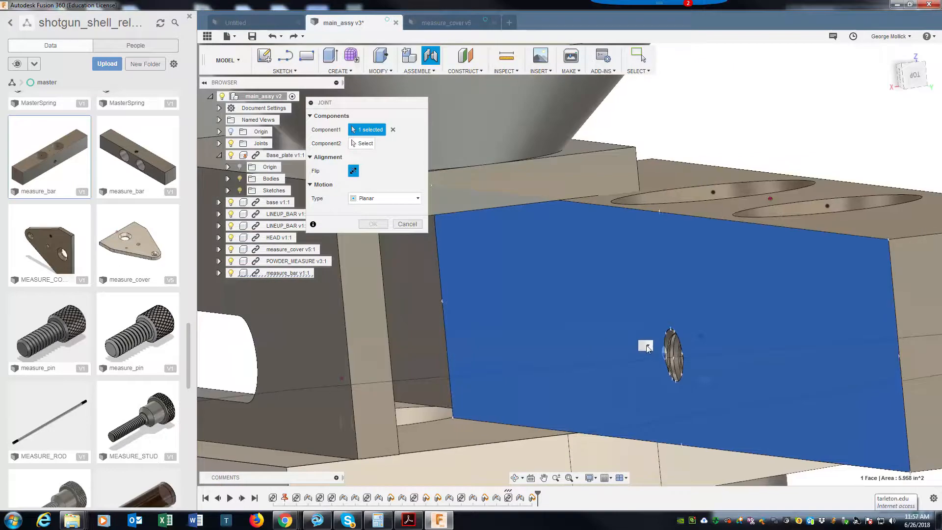
pyautogui.click(648, 345)
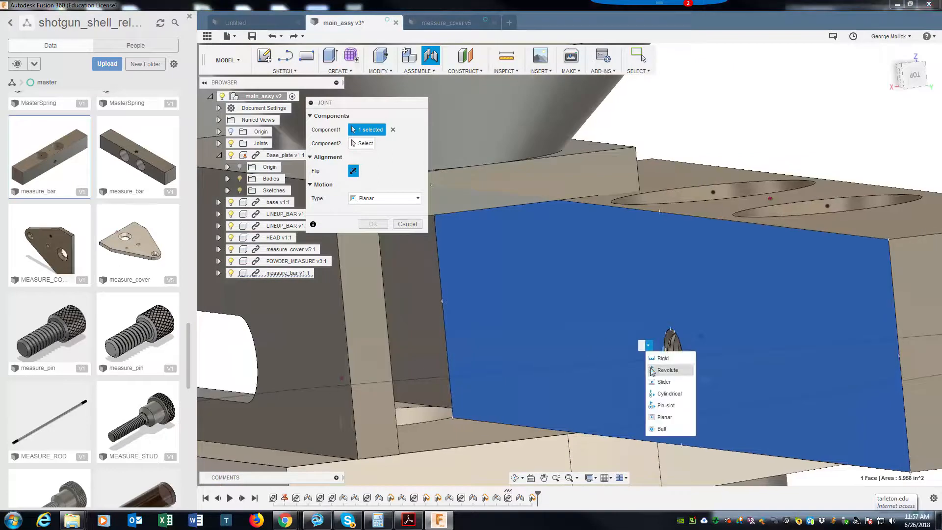
pyautogui.click(666, 417)
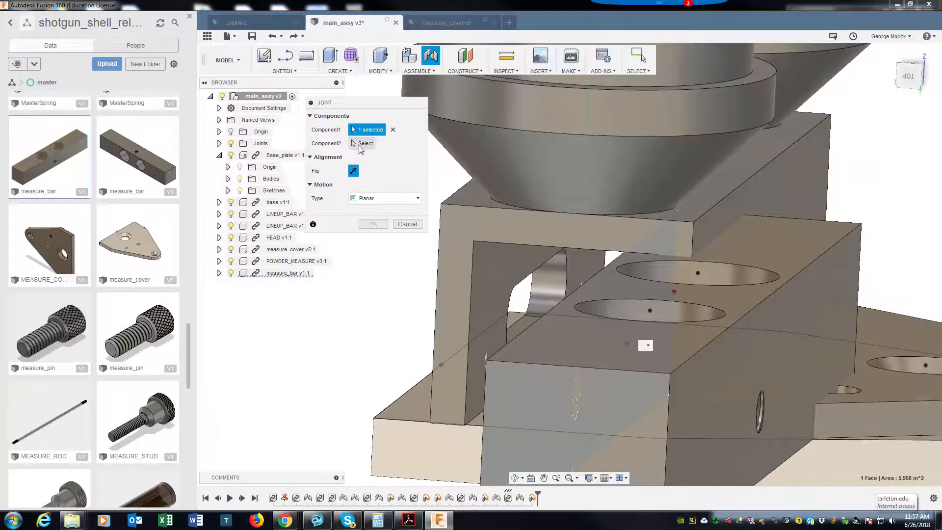
pyautogui.click(510, 303)
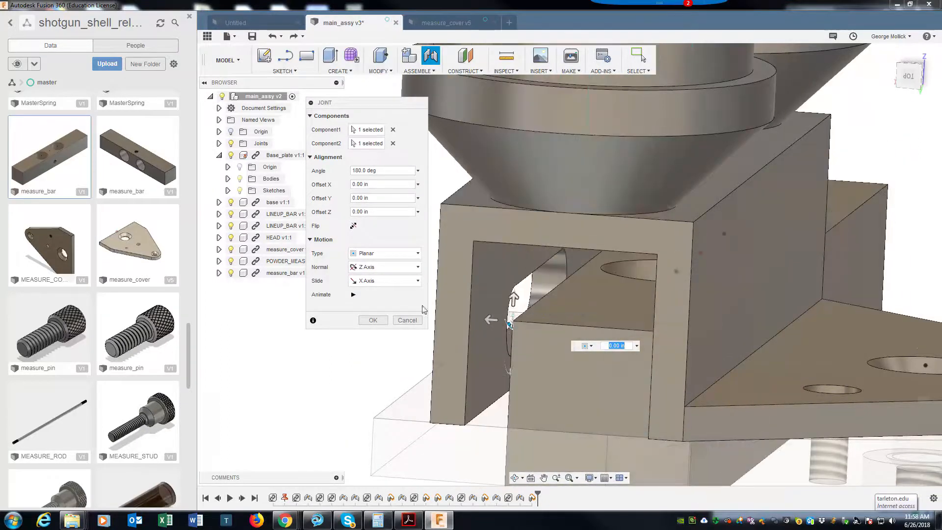
pyautogui.click(373, 320)
# Slide measure_bar into POWDER_MEASURE's channel until its threaded side hole lines up within the slot
pyautogui.keyDown('shift'); pyautogui.moveTo(388, 327); pyautogui.dragTo(400, 301, button='middle'); pyautogui.keyUp('shift')
pyautogui.scroll(-3, 405, 337)
pyautogui.moveTo(351, 252); pyautogui.dragTo(501, 330)
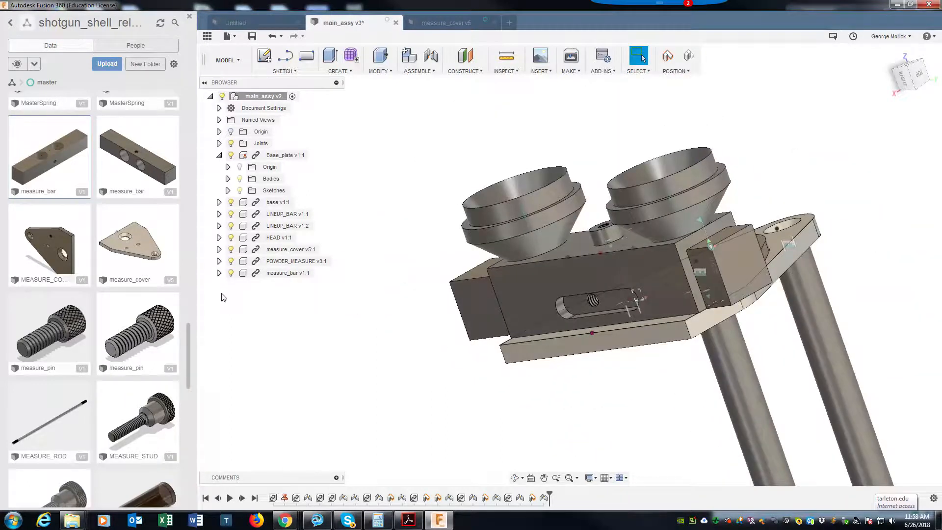
# Insert the measure_stud part from the master folder into the assembly
pyautogui.moveTo(187, 331); pyautogui.dragTo(186, 369)
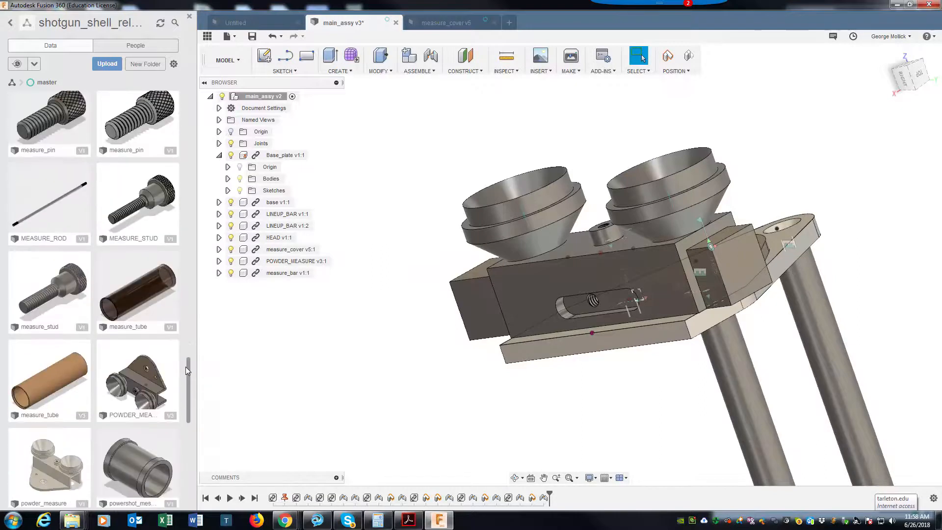
pyautogui.rightClick(70, 288)
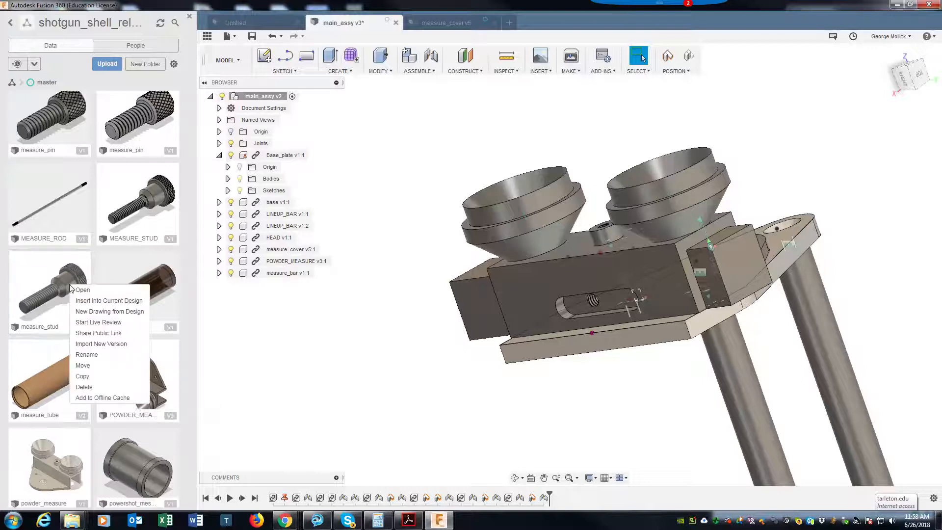
pyautogui.click(95, 301)
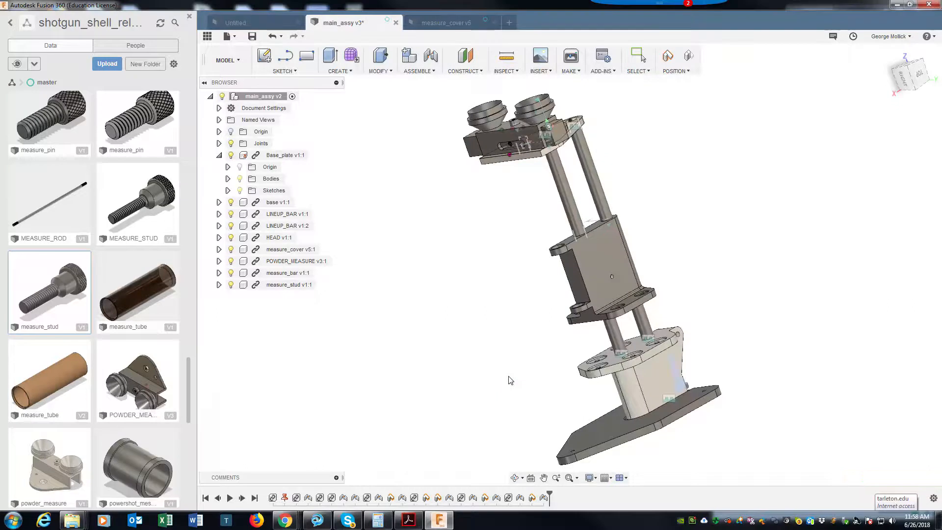
pyautogui.keyDown('shift'); pyautogui.moveTo(876, 388); pyautogui.dragTo(882, 374, button='middle'); pyautogui.keyUp('shift')
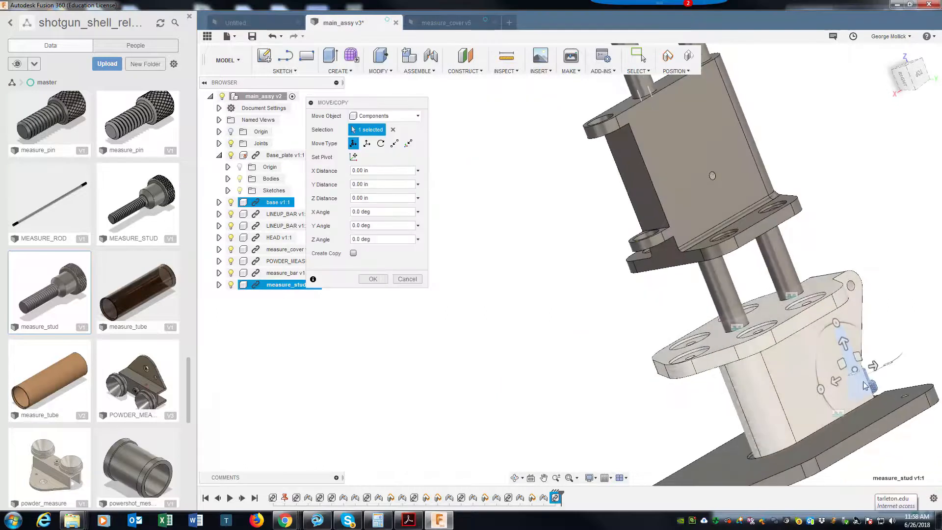
pyautogui.moveTo(843, 346); pyautogui.dragTo(574, 207)
pyautogui.keyDown('shift'); pyautogui.moveTo(574, 206); pyautogui.dragTo(653, 389, button='middle'); pyautogui.keyUp('shift')
pyautogui.moveTo(659, 400); pyautogui.dragTo(605, 211)
pyautogui.scroll(1, 602, 202)
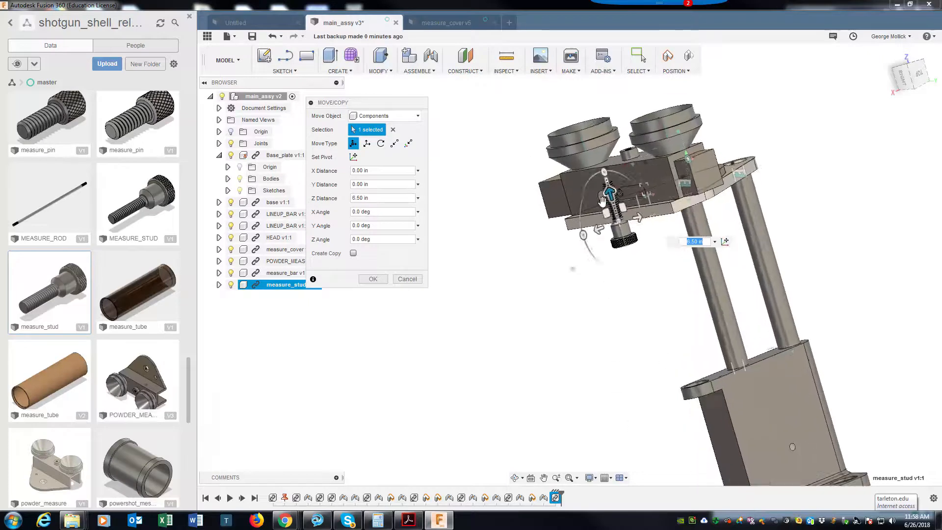
pyautogui.scroll(6, 656, 284)
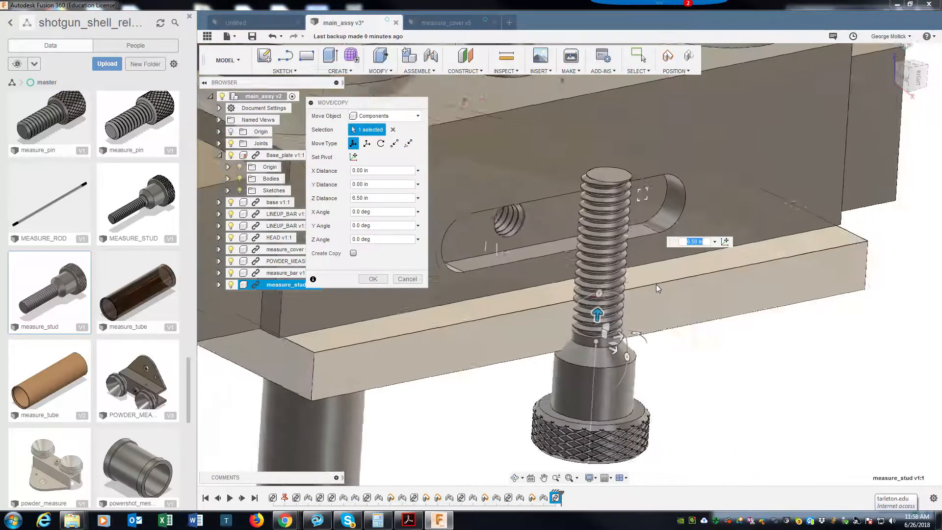
pyautogui.moveTo(655, 284)
pyautogui.keyDown('shift'); pyautogui.mouseDown(button='middle')
pyautogui.moveTo(646, 295)
pyautogui.moveTo(650, 289)
pyautogui.mouseUp(button='middle'); pyautogui.keyUp('shift')
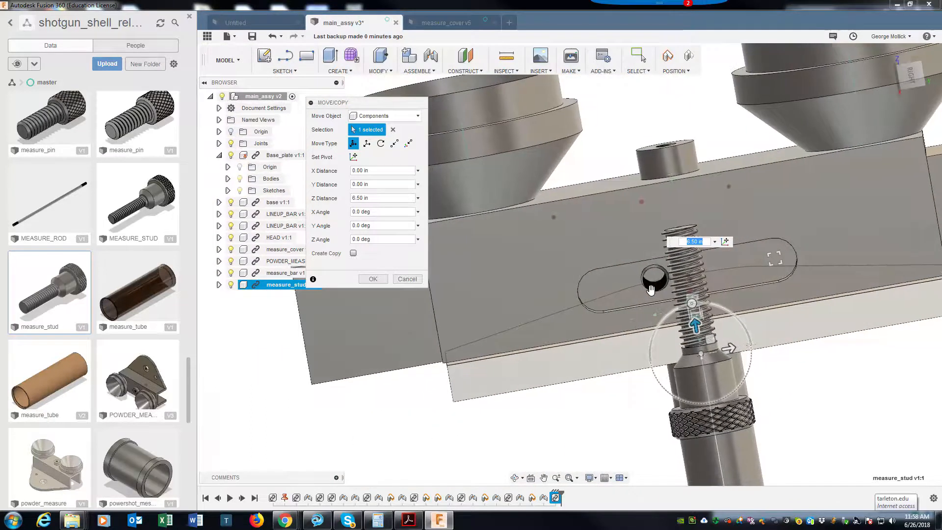
pyautogui.click(405, 281)
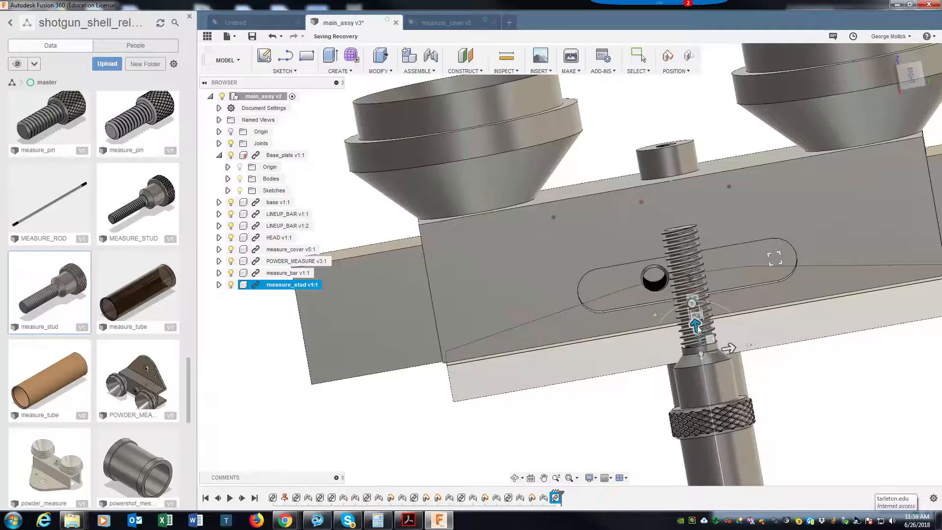
# Insert the MEASURE_STUD part into the assembly and move it up along Z to the front of POWDER_MEASURE's slot
pyautogui.keyDown('shift'); pyautogui.moveTo(571, 400); pyautogui.dragTo(542, 393, button='middle'); pyautogui.keyUp('shift')
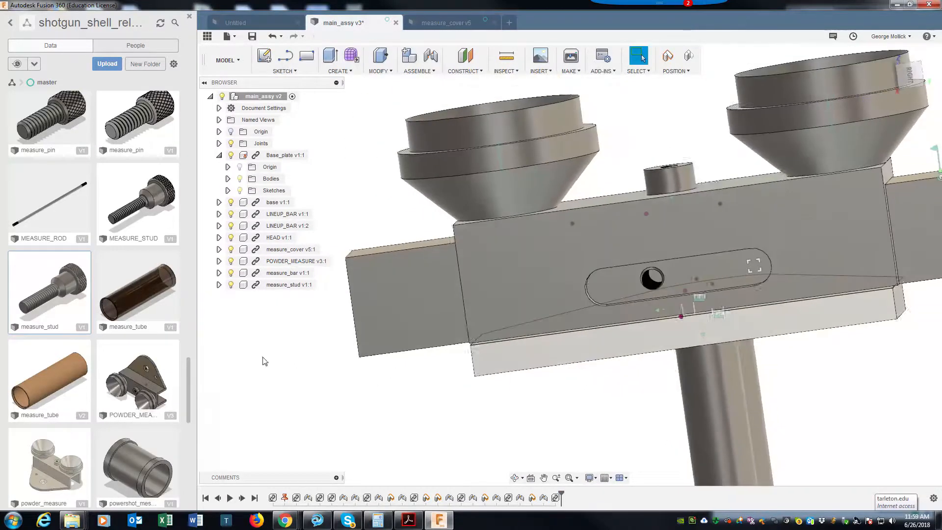
pyautogui.rightClick(148, 208)
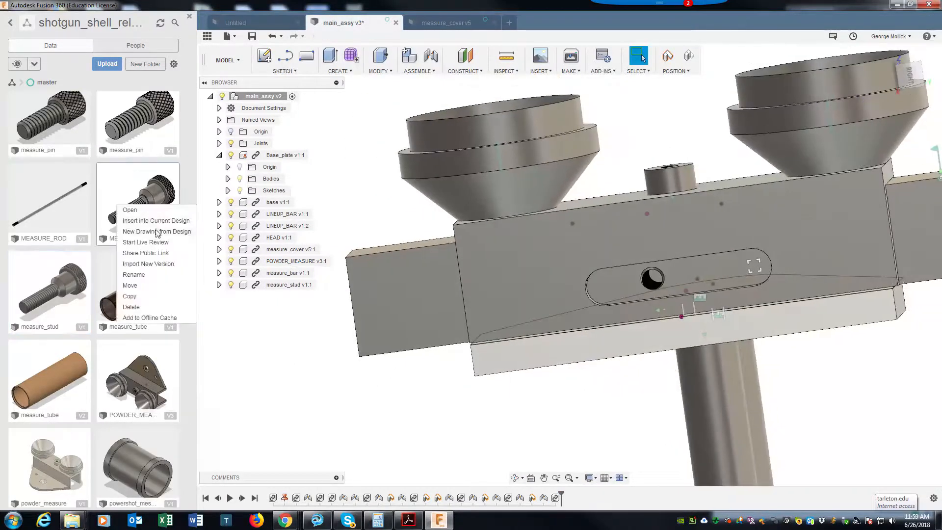
pyautogui.click(157, 222)
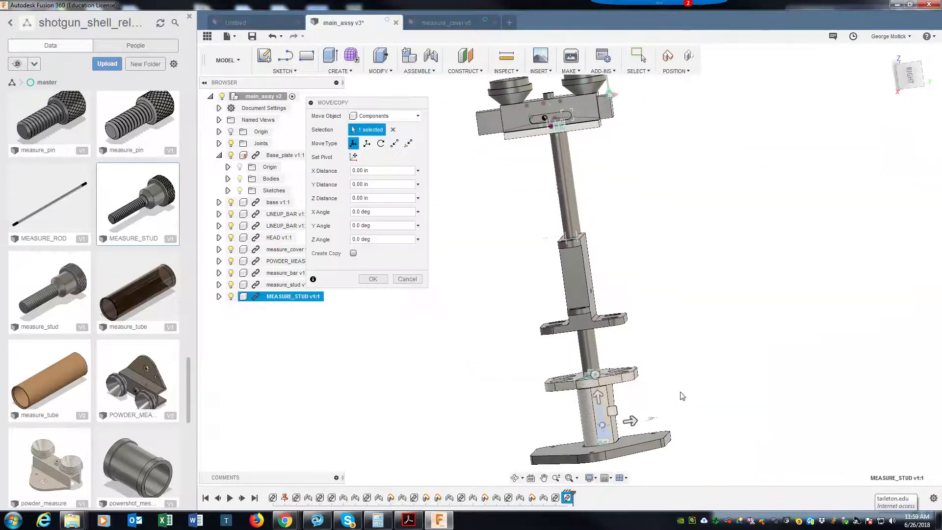
pyautogui.moveTo(599, 400); pyautogui.dragTo(641, 229)
pyautogui.keyDown('shift'); pyautogui.moveTo(641, 230); pyautogui.dragTo(501, 245, button='middle'); pyautogui.keyUp('shift')
pyautogui.moveTo(476, 227); pyautogui.dragTo(580, 275)
pyautogui.moveTo(591, 243); pyautogui.dragTo(590, 147)
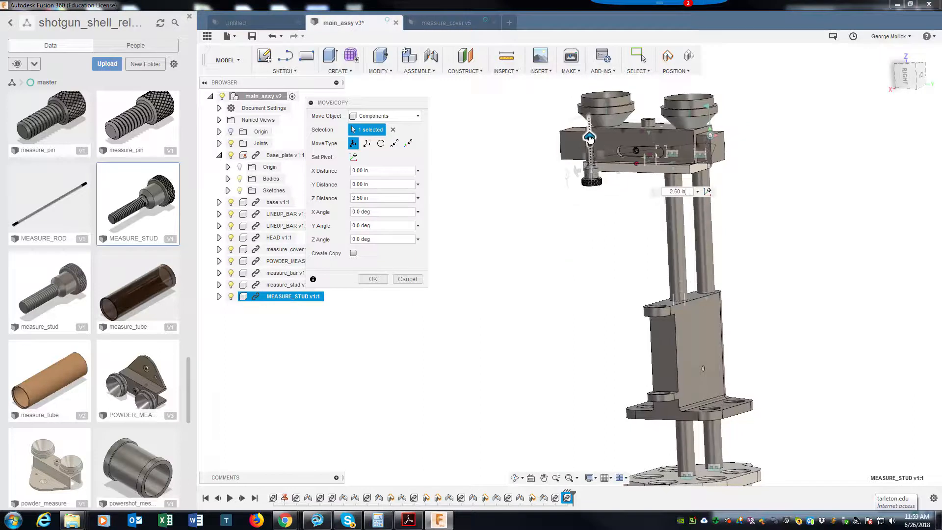
pyautogui.scroll(5, 671, 226)
pyautogui.scroll(-5, 674, 250)
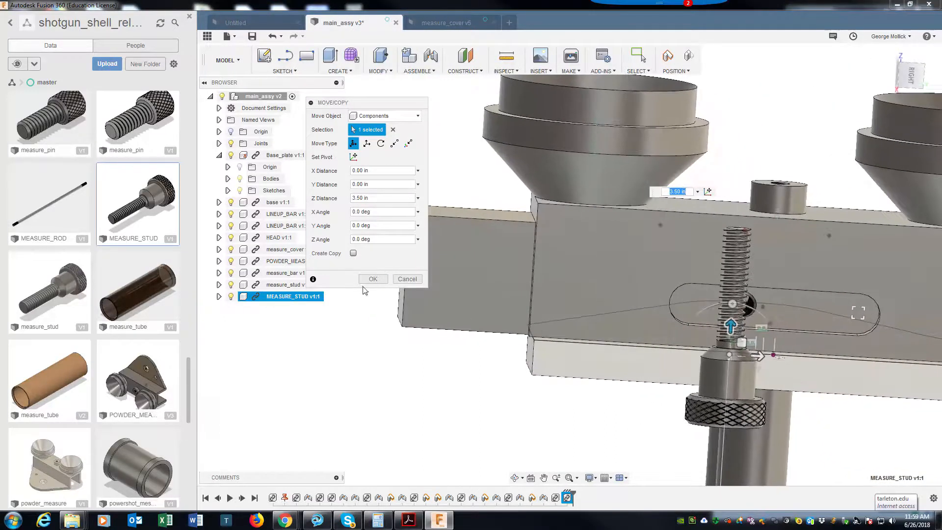
pyautogui.click(373, 278)
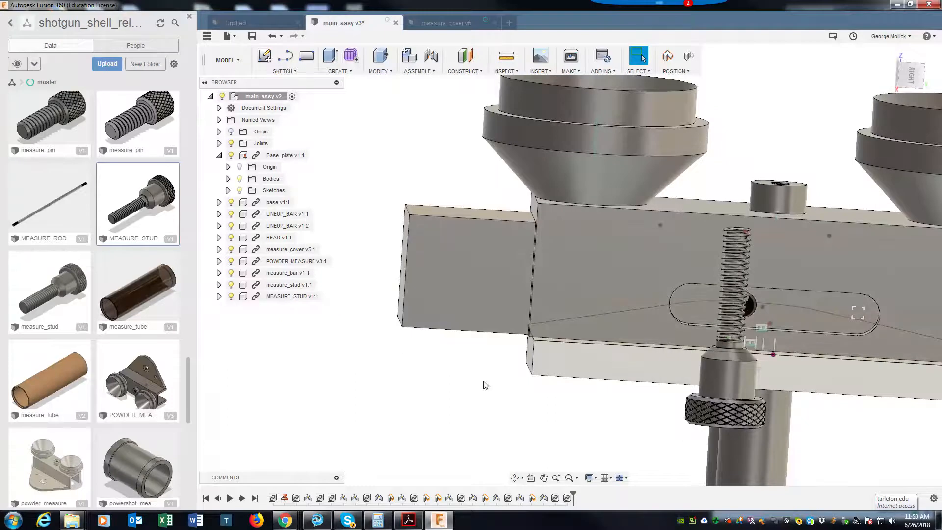
# Capture the current position and start a joint with the base of MEASURE_STUD's thread as its first component location
pyautogui.keyDown('shift'); pyautogui.moveTo(483, 381); pyautogui.dragTo(493, 364, button='middle'); pyautogui.keyUp('shift')
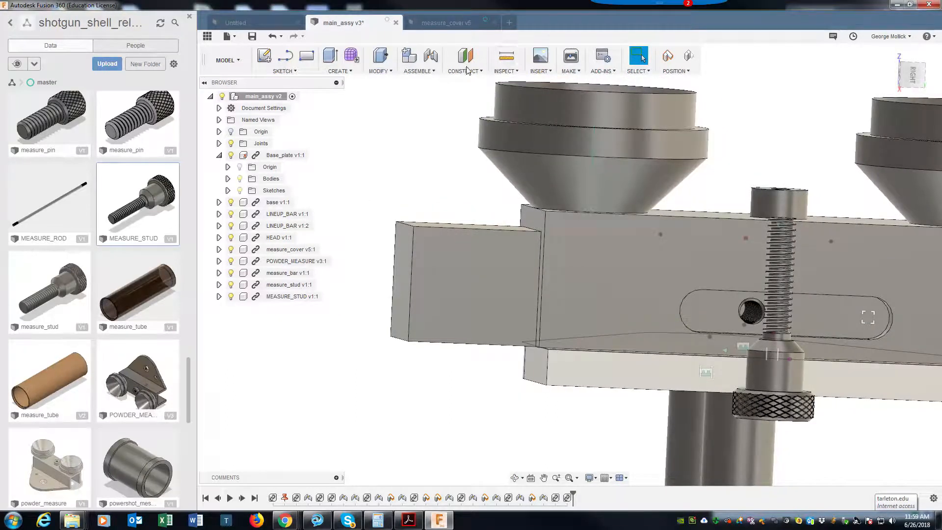
pyautogui.click(431, 58)
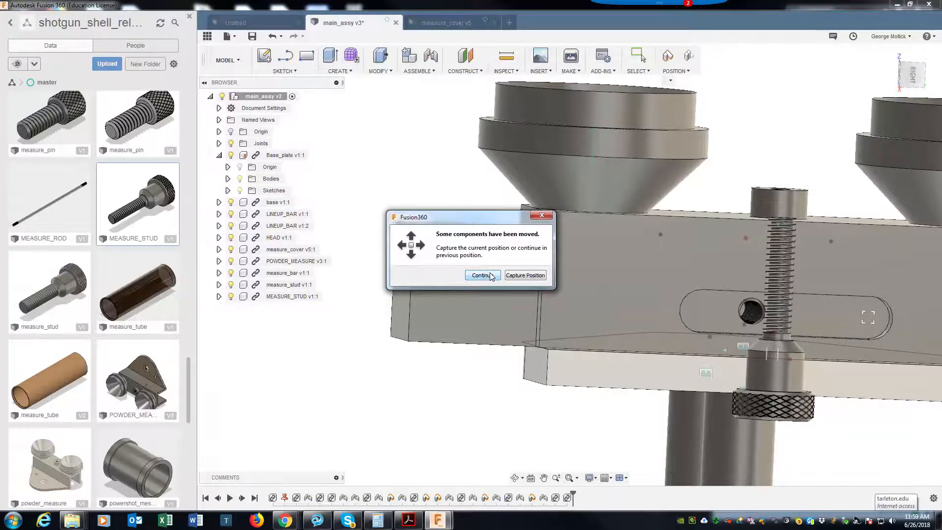
pyautogui.click(511, 276)
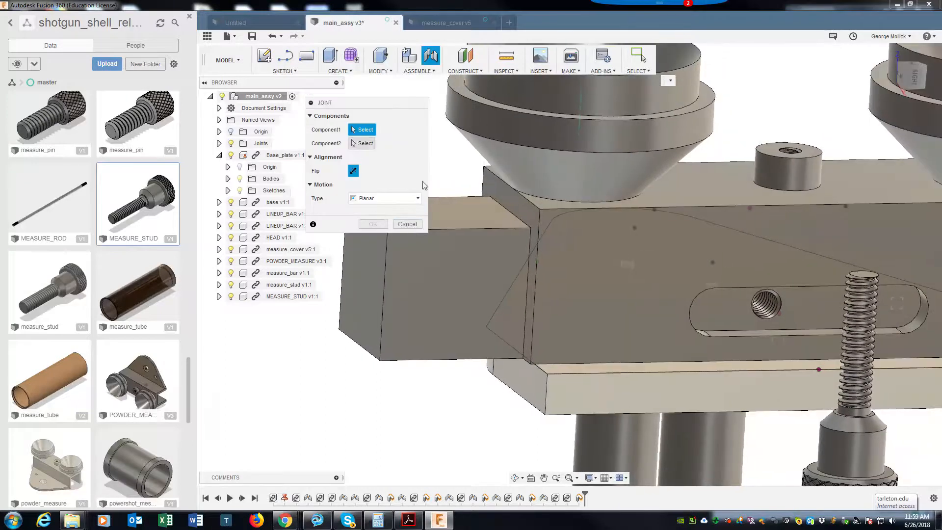
pyautogui.click(847, 411)
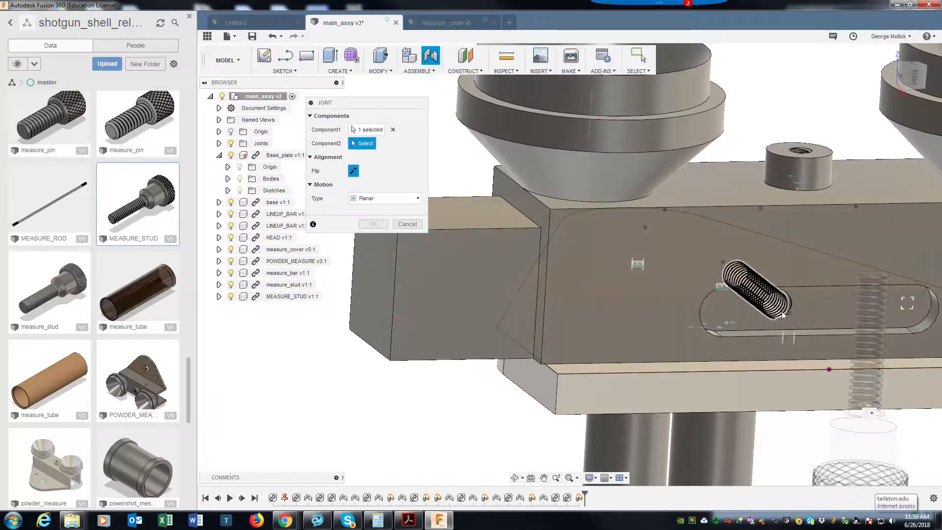
# Select the thread edge of measure_bar's hole inside POWDER_MEASURE's slot as the joint's second component location
pyautogui.keyDown('shift'); pyautogui.moveTo(775, 306); pyautogui.dragTo(759, 294, button='middle'); pyautogui.keyUp('shift')
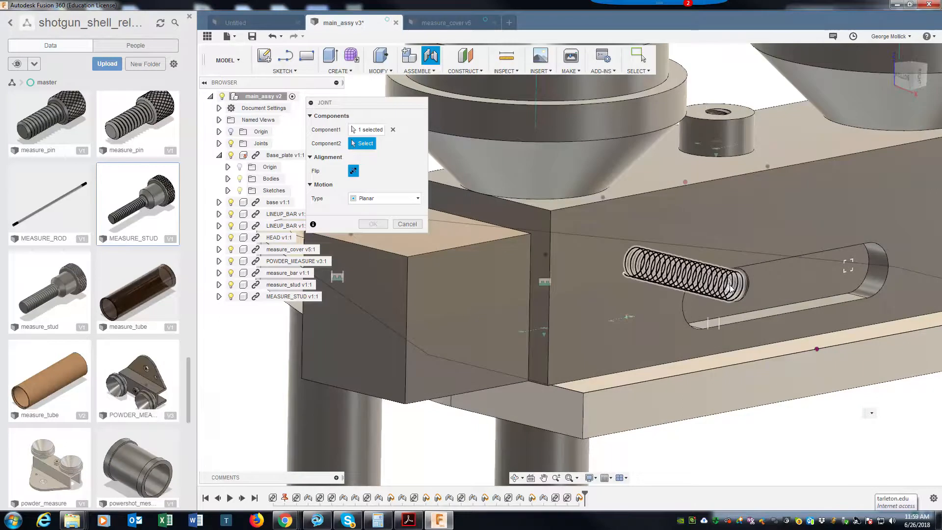
pyautogui.keyDown('shift'); pyautogui.moveTo(738, 288); pyautogui.dragTo(662, 339, button='middle'); pyautogui.keyUp('shift')
pyautogui.keyDown('shift'); pyautogui.moveTo(690, 206); pyautogui.dragTo(712, 192, button='middle'); pyautogui.keyUp('shift')
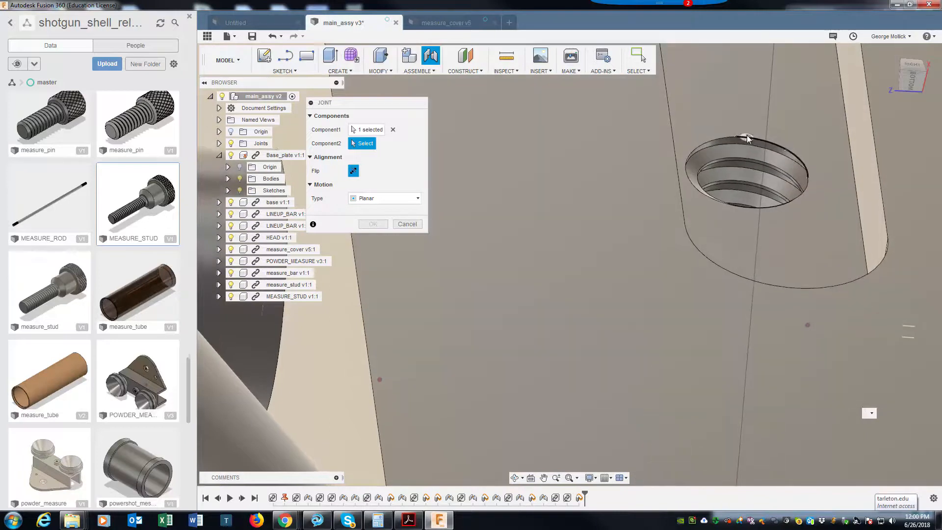
pyautogui.keyDown('shift'); pyautogui.moveTo(741, 139); pyautogui.dragTo(768, 175, button='middle'); pyautogui.keyUp('shift')
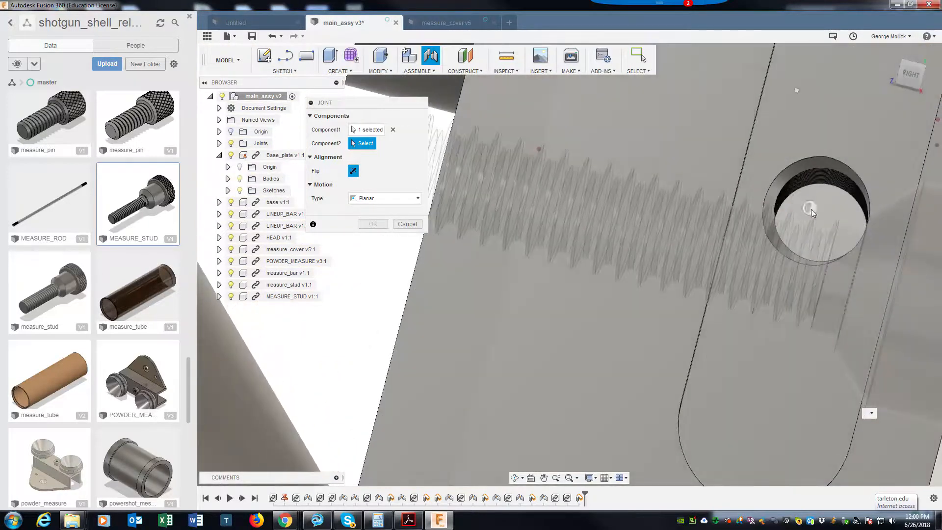
pyautogui.keyDown('shift'); pyautogui.moveTo(824, 224); pyautogui.dragTo(671, 227, button='middle'); pyautogui.keyUp('shift')
pyautogui.keyDown('shift'); pyautogui.moveTo(613, 277); pyautogui.dragTo(655, 238, button='middle'); pyautogui.keyUp('shift')
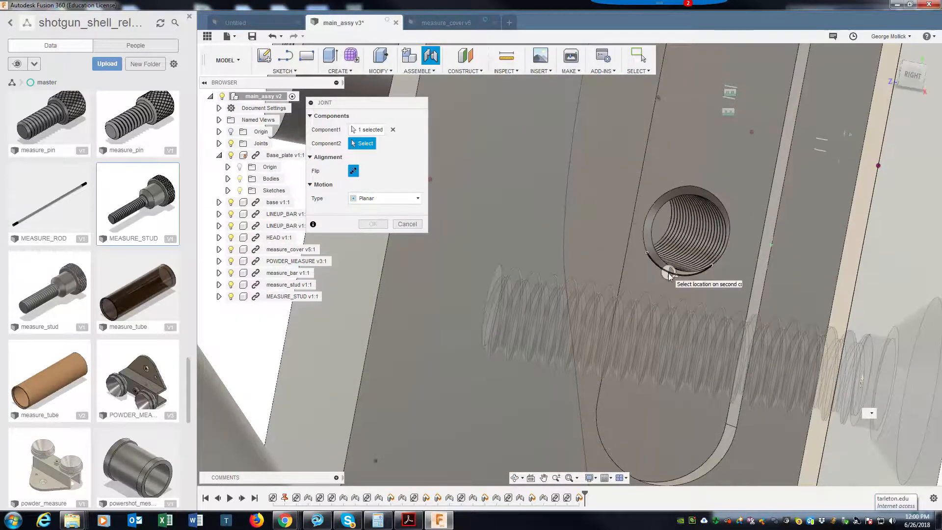
pyautogui.keyDown('shift'); pyautogui.moveTo(668, 275); pyautogui.dragTo(495, 237, button='middle'); pyautogui.keyUp('shift')
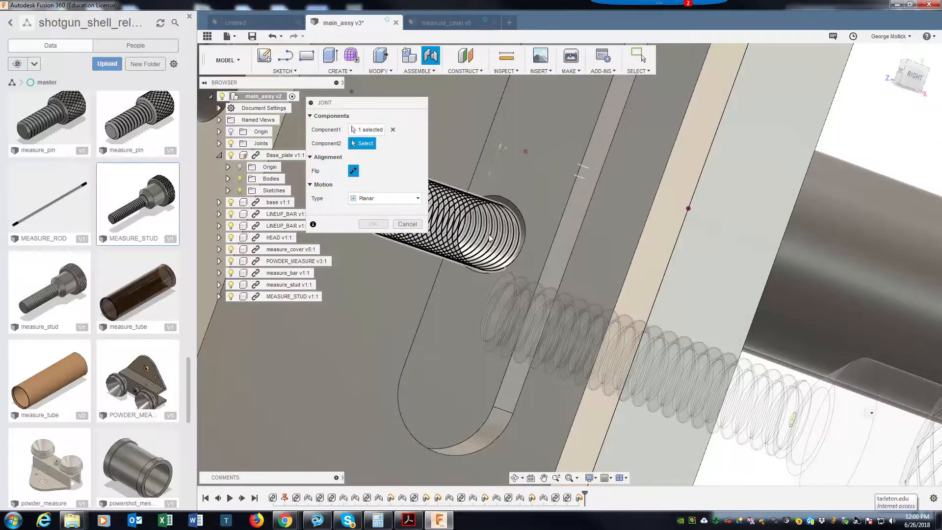
pyautogui.click(485, 234)
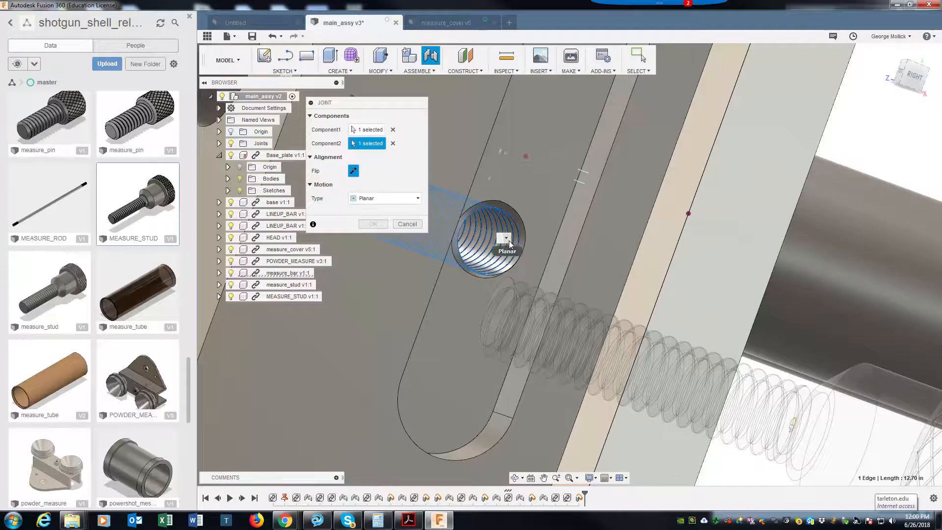
# Try the joint between MEASURE_STUD and measure_bar's threaded hole with Rigid motion and the alignment unflipped, and cancel it
pyautogui.click(507, 239)
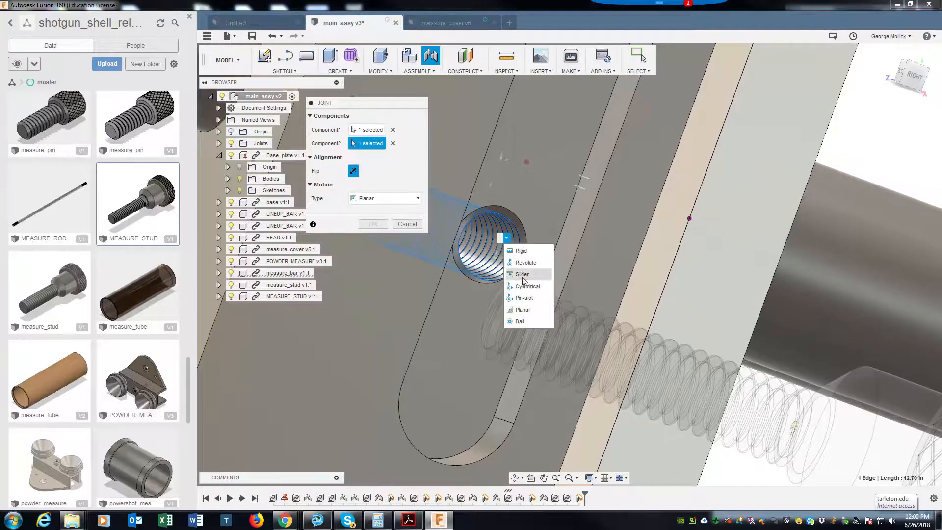
pyautogui.click(531, 251)
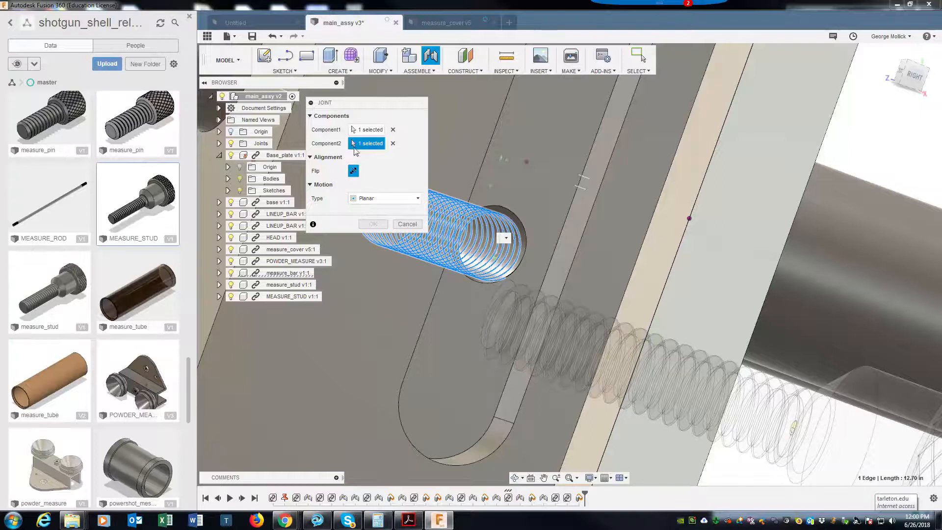
pyautogui.click(353, 172)
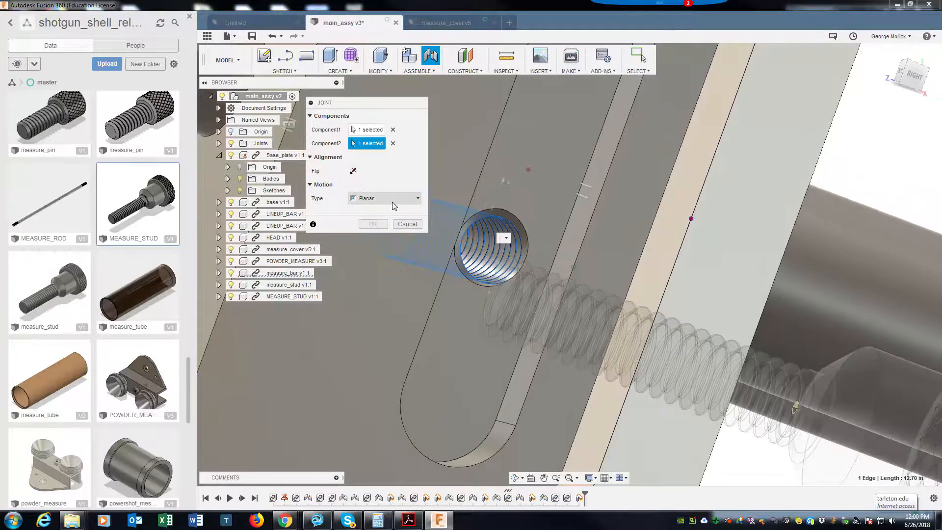
pyautogui.click(392, 201)
pyautogui.click(378, 216)
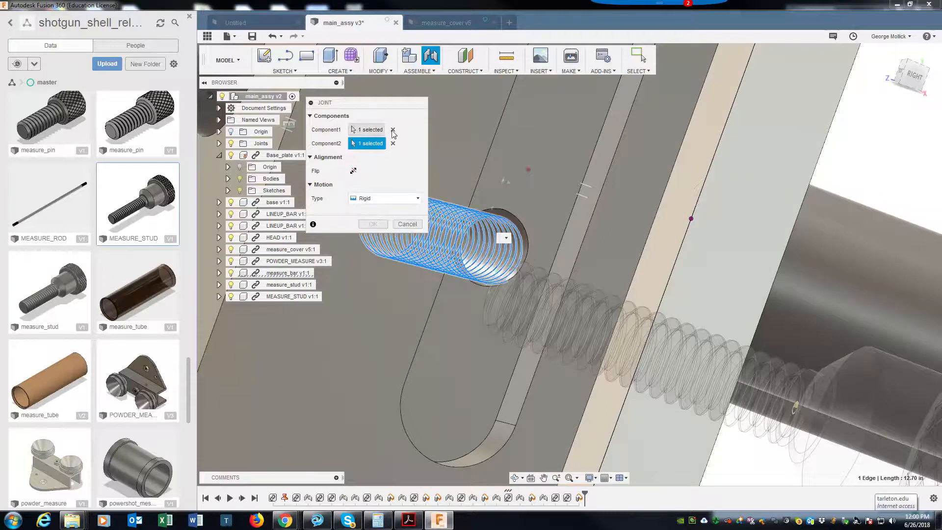
pyautogui.click(506, 238)
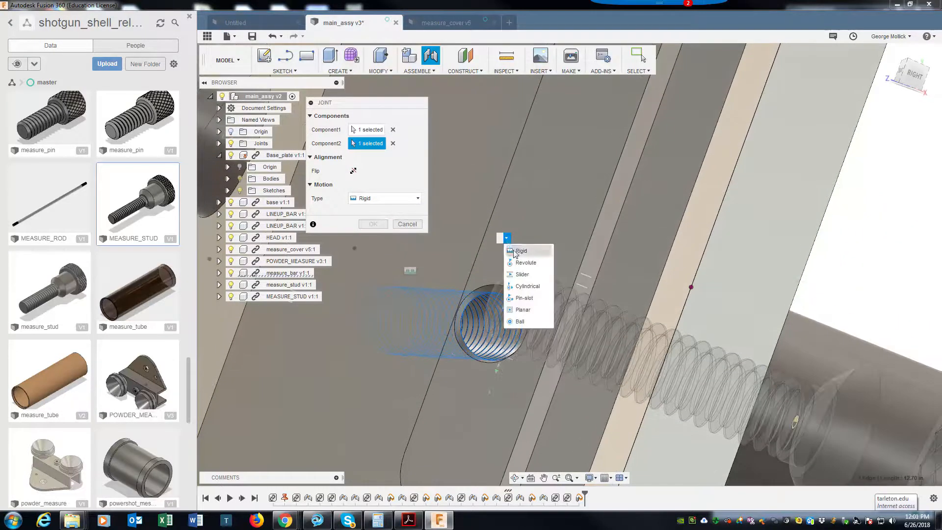
pyautogui.click(520, 250)
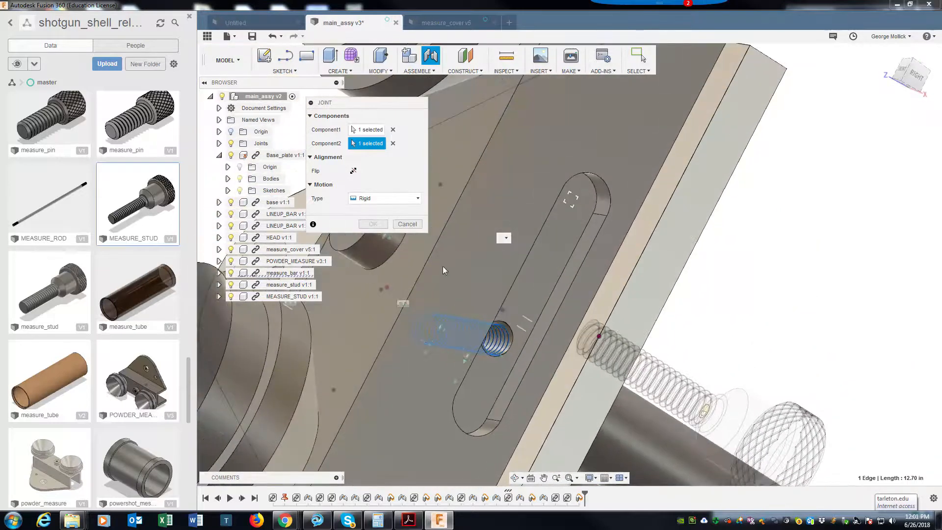
pyautogui.click(407, 223)
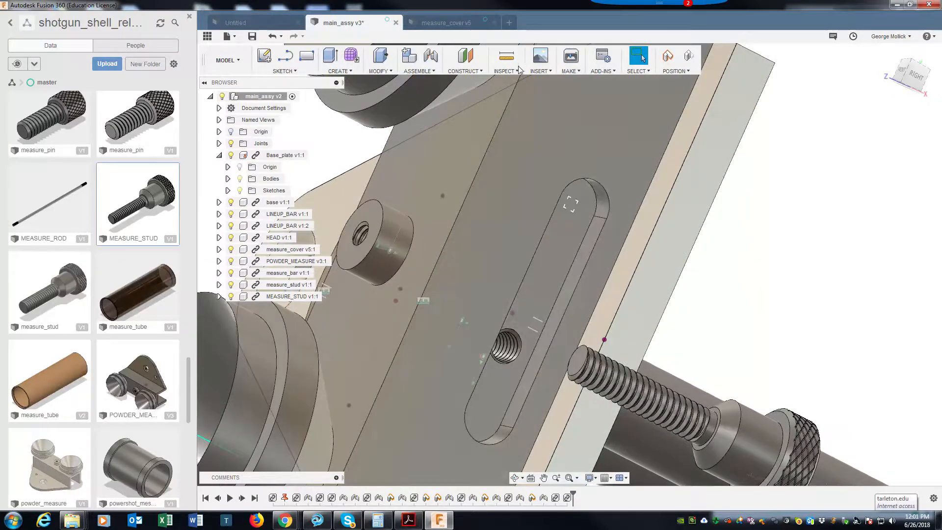
pyautogui.click(480, 73)
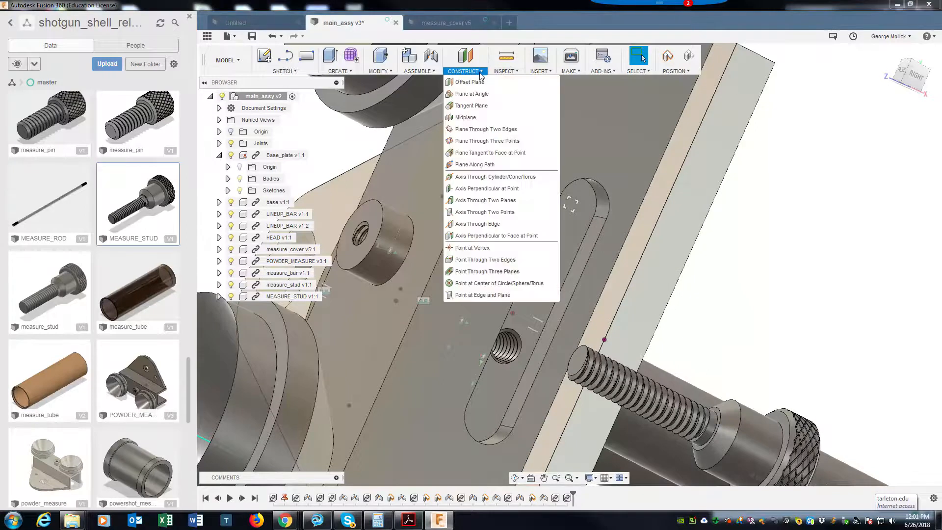
pyautogui.click(487, 253)
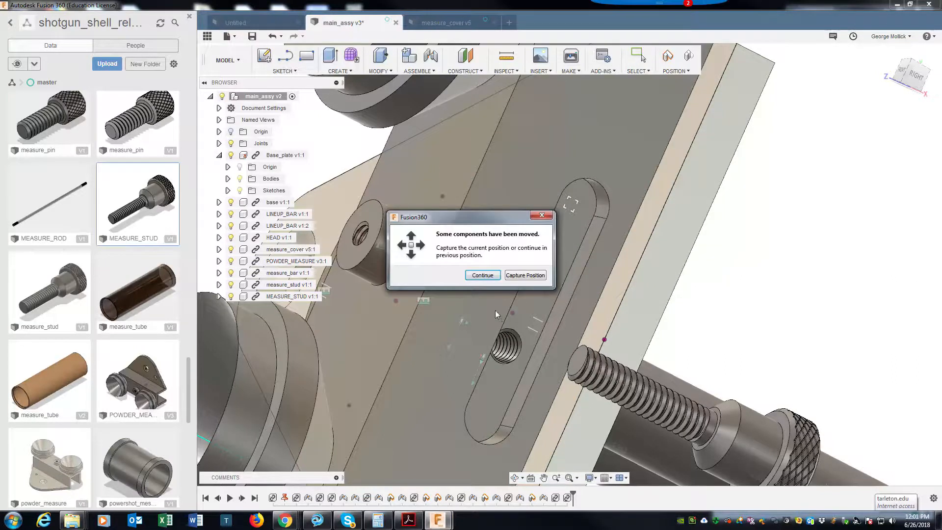
pyautogui.click(517, 276)
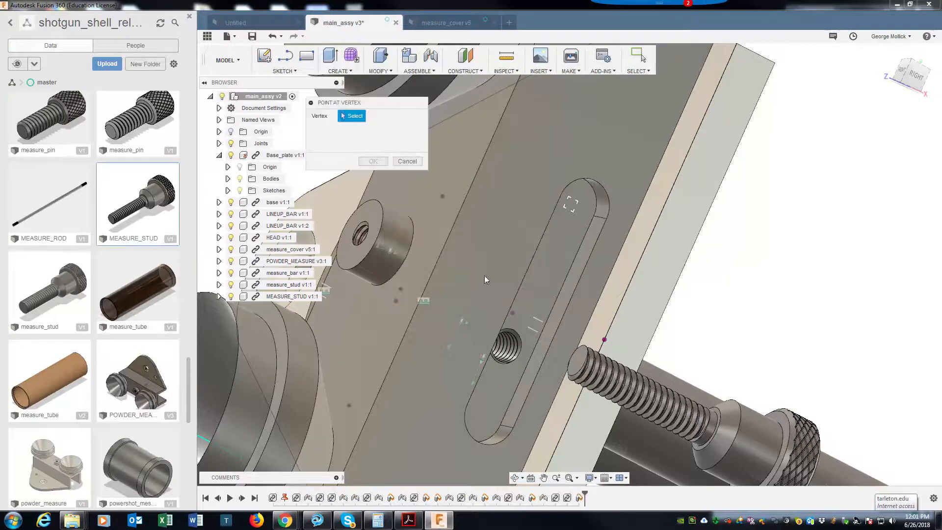
pyautogui.keyDown('shift'); pyautogui.moveTo(521, 364); pyautogui.dragTo(566, 318, button='middle'); pyautogui.keyUp('shift')
pyautogui.keyDown('shift'); pyautogui.moveTo(582, 282); pyautogui.dragTo(567, 331, button='middle'); pyautogui.keyUp('shift')
pyautogui.press('Escape')
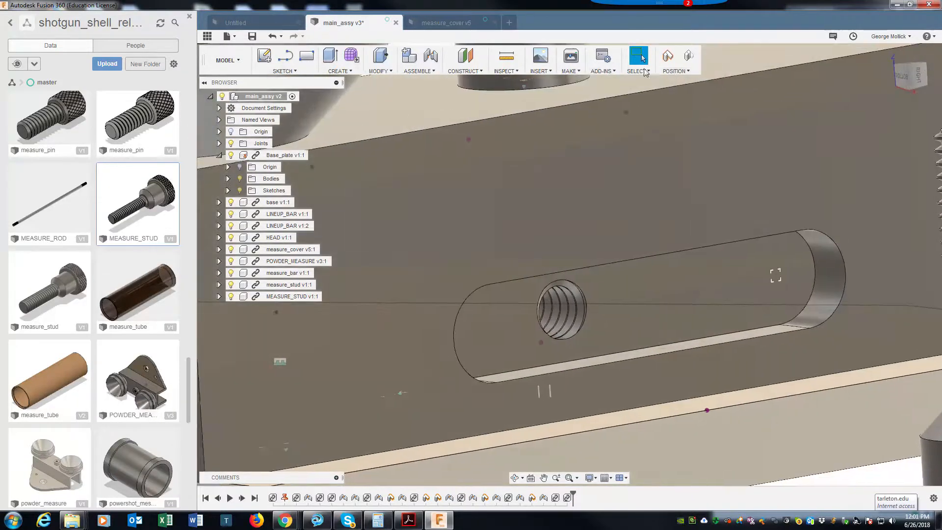
# Continue from the previous component position and construct an axis through the cylindrical face of measure_bar's threaded hole
pyautogui.click(465, 71)
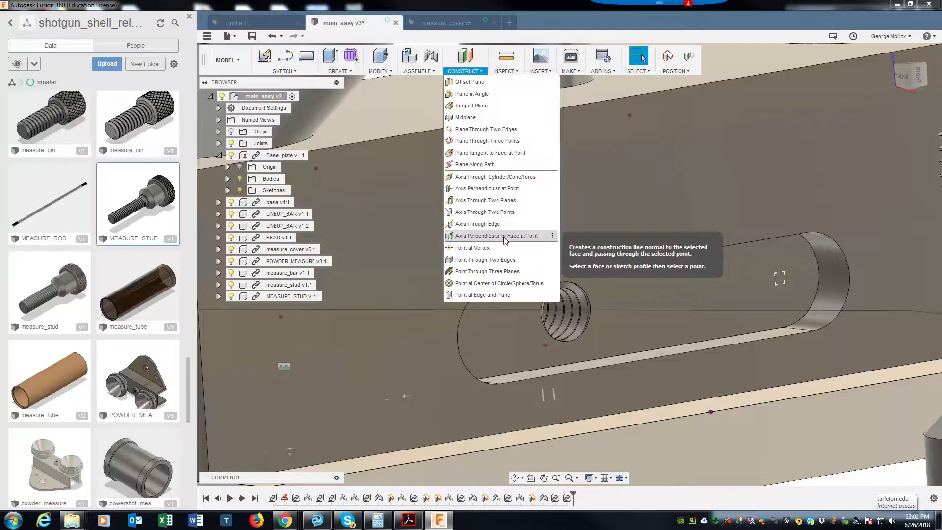
pyautogui.click(496, 177)
pyautogui.click(482, 275)
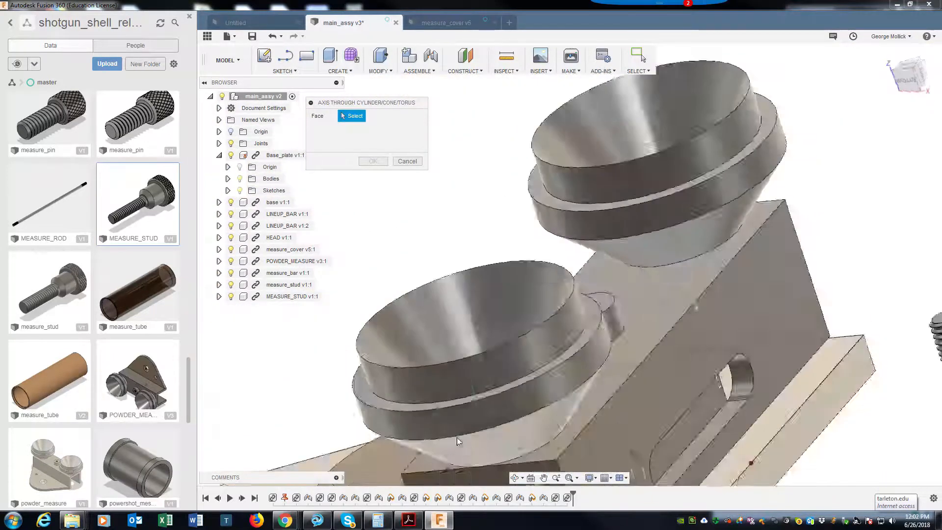
pyautogui.scroll(5, 577, 316)
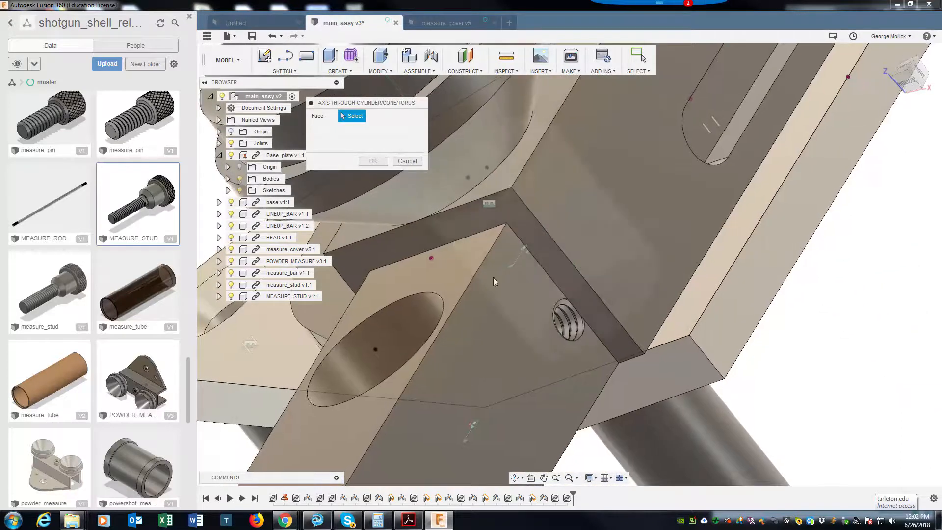
pyautogui.click(571, 336)
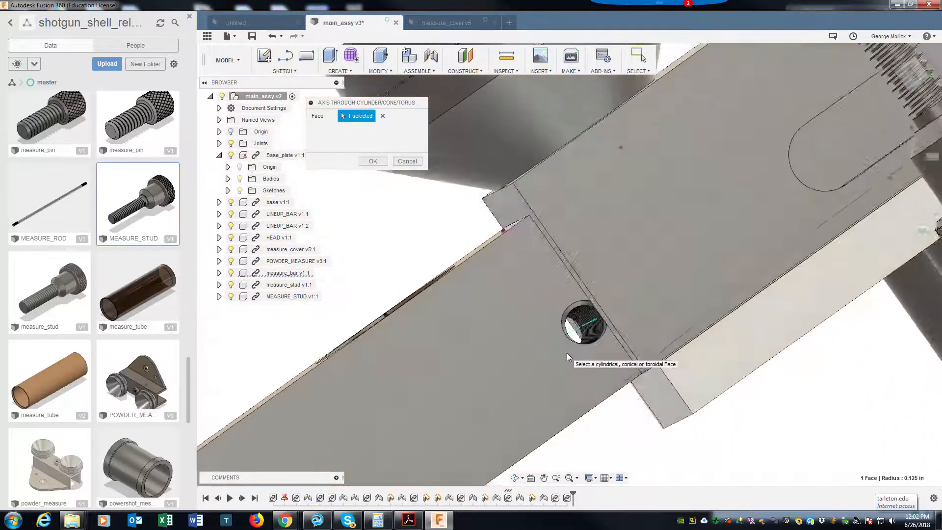
pyautogui.click(373, 161)
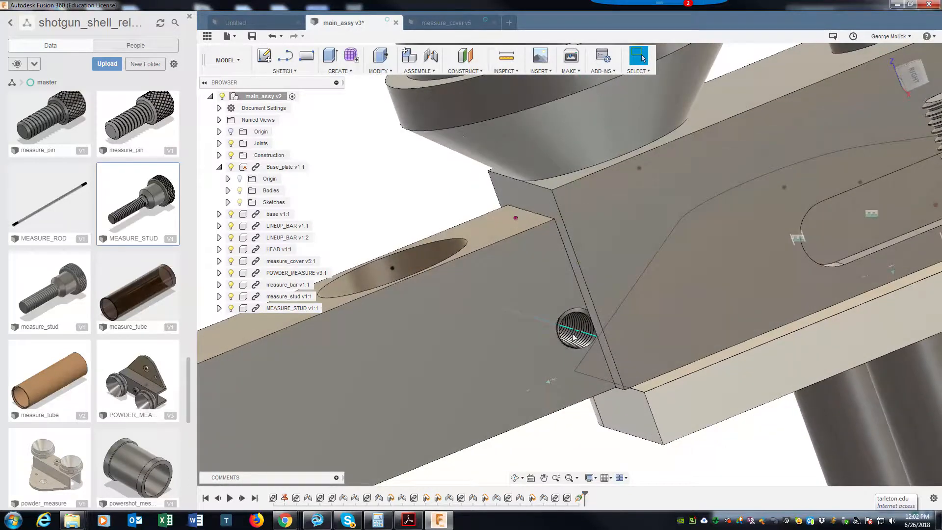
# Construct a point where the threaded hole's axis meets the side face of measure_bar
pyautogui.click(475, 71)
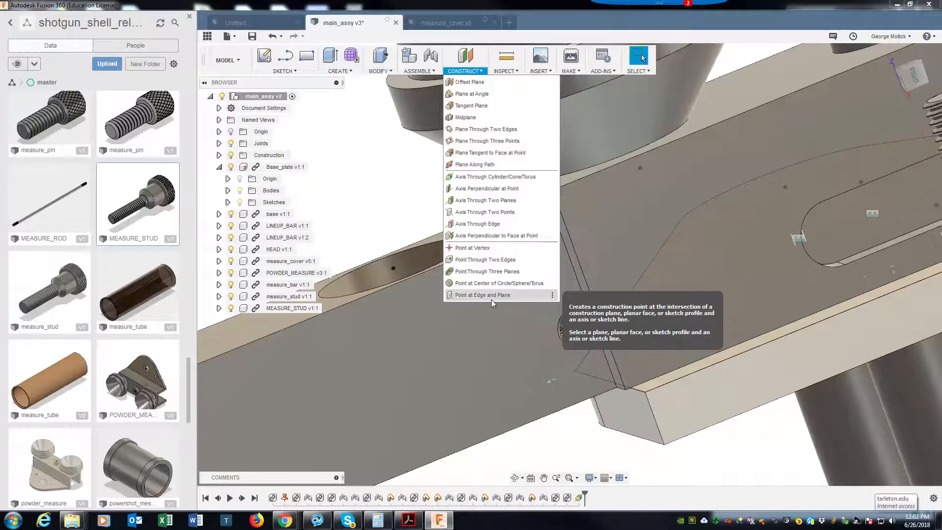
pyautogui.click(466, 296)
pyautogui.click(517, 326)
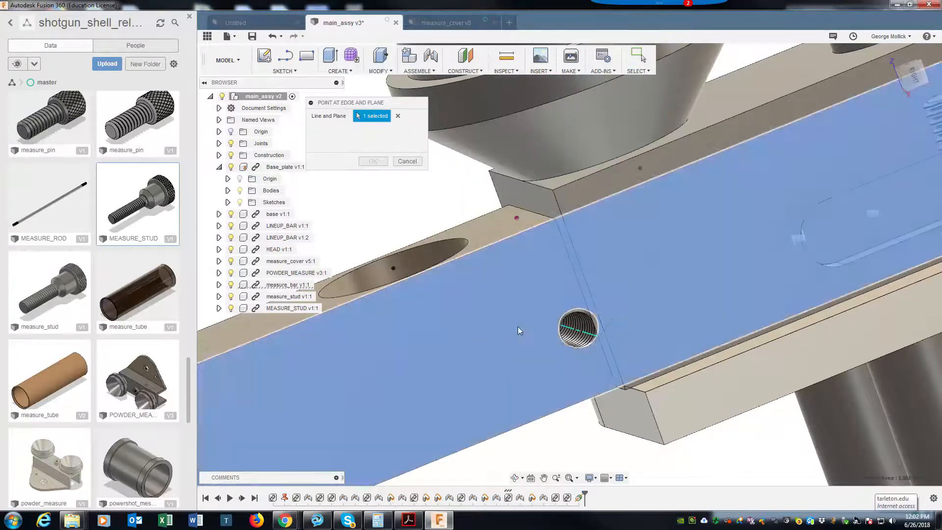
pyautogui.keyDown('shift'); pyautogui.moveTo(577, 361); pyautogui.dragTo(569, 398, button='middle'); pyautogui.keyUp('shift')
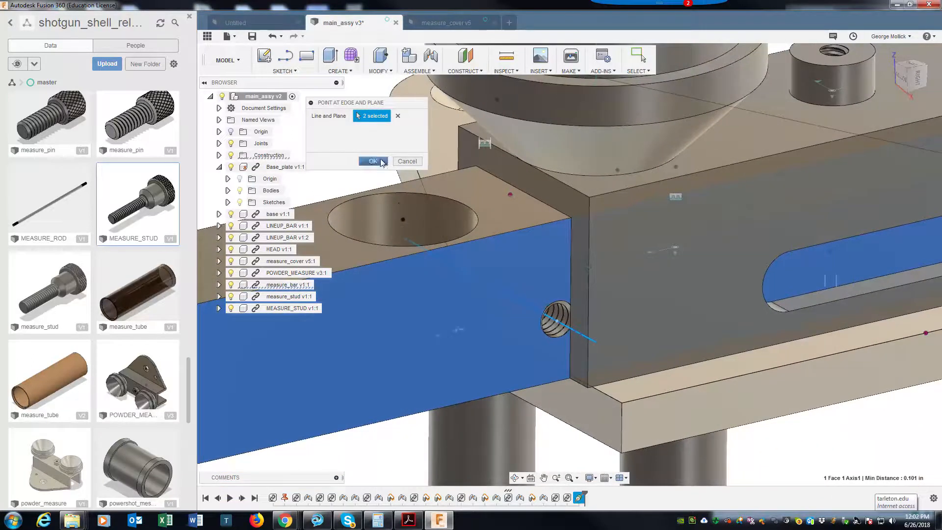
pyautogui.click(373, 162)
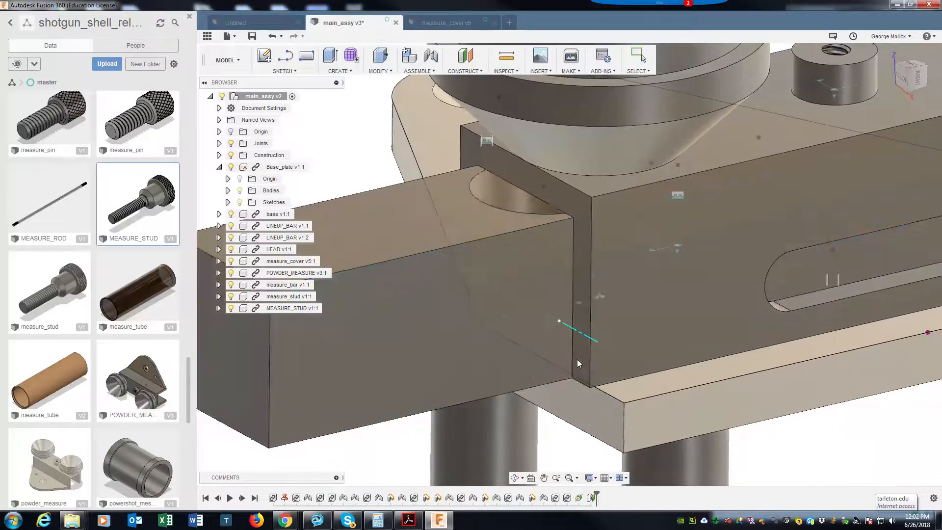
# Slide measure_bar through POWDER_MEASURE to check whether the construction axis and point move with it
pyautogui.moveTo(577, 359); pyautogui.dragTo(681, 340)
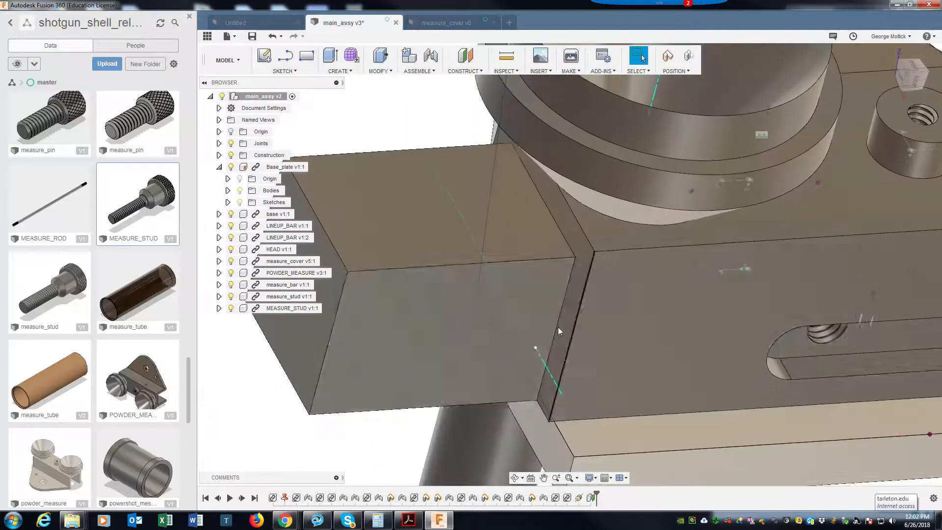
pyautogui.moveTo(465, 321); pyautogui.dragTo(760, 320)
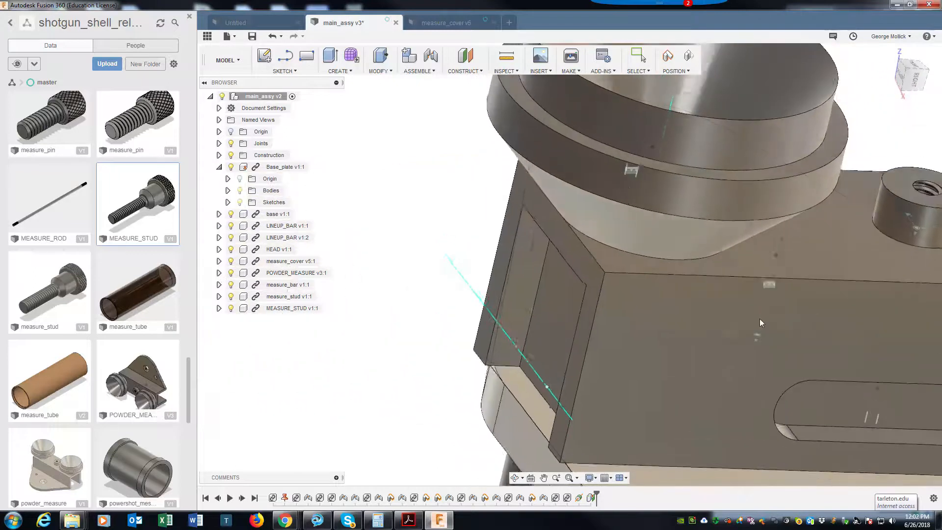
pyautogui.click(558, 403)
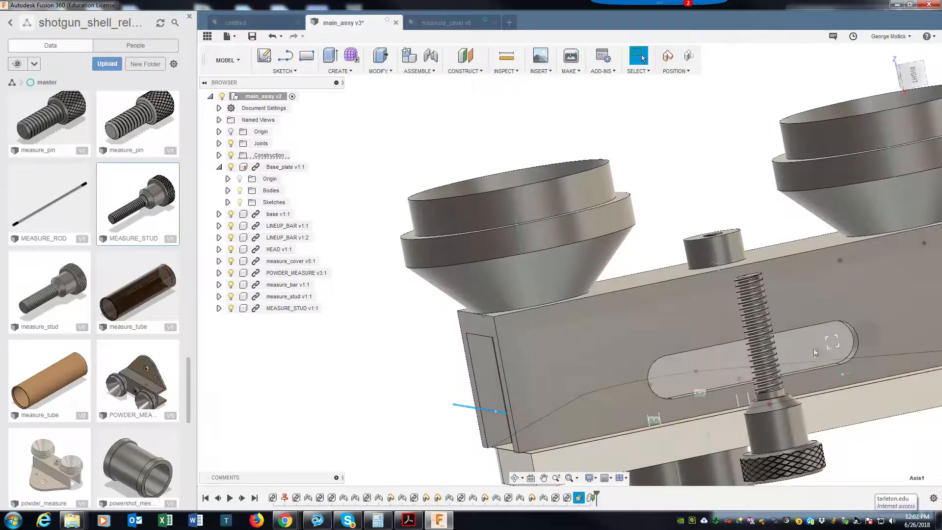
pyautogui.moveTo(814, 349); pyautogui.dragTo(712, 357)
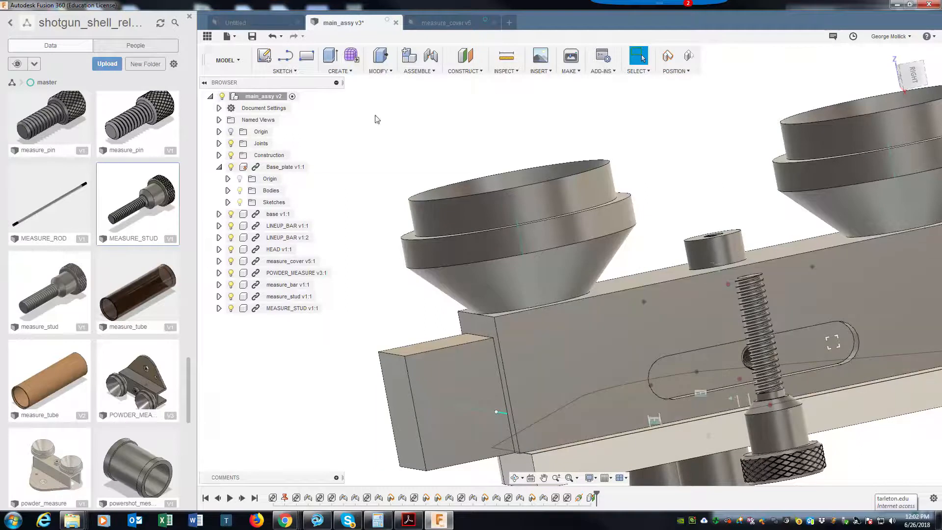
# Undo the measure_bar slides together with the construction point and axis
pyautogui.click(273, 36)
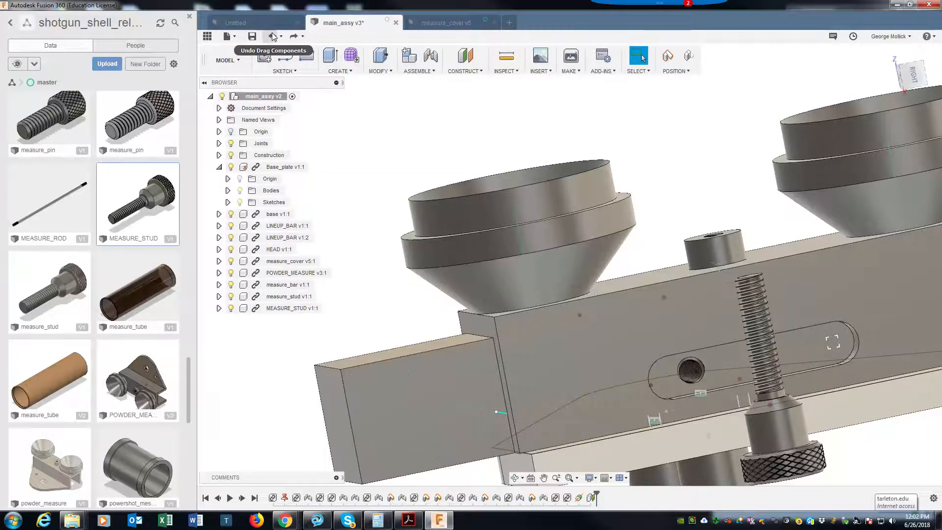
pyautogui.click(272, 34)
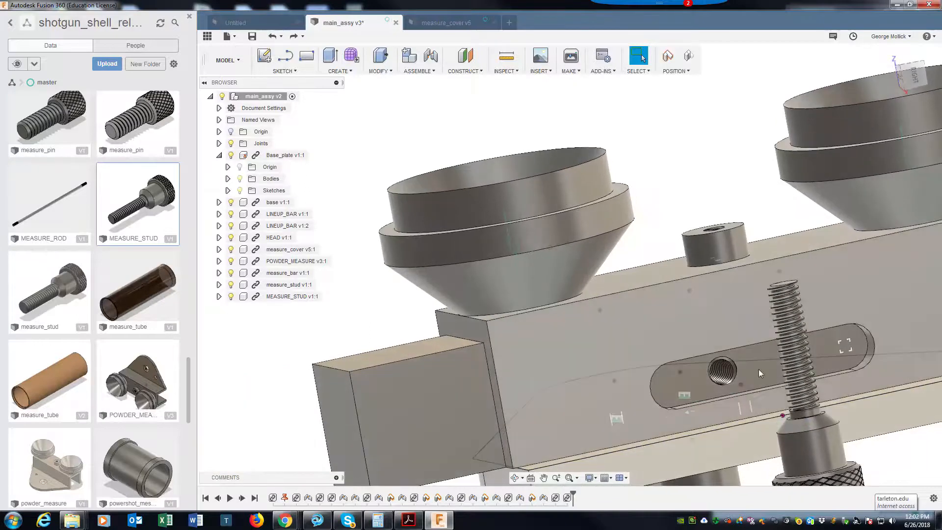
pyautogui.scroll(3, 744, 382)
pyautogui.scroll(-5, 742, 387)
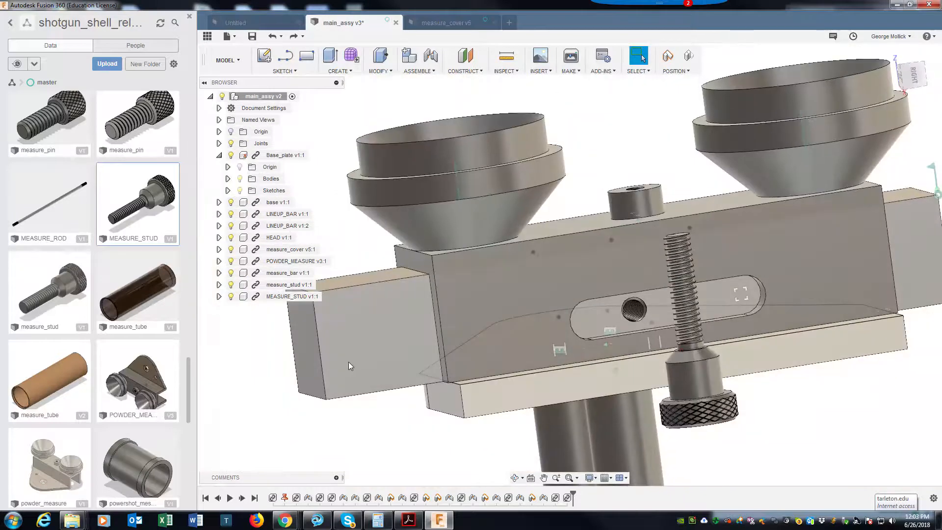
# Redo the construction axis through measure_bar's threaded hole
pyautogui.click(352, 359)
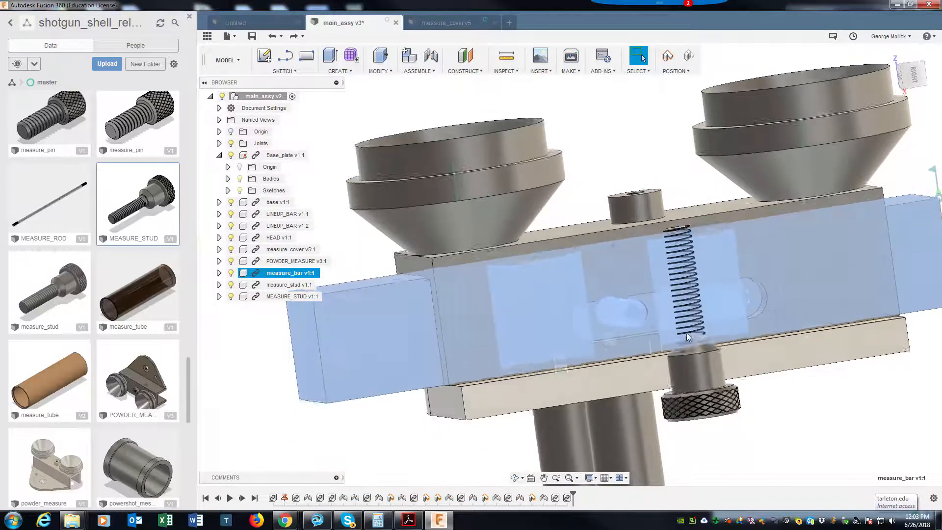
pyautogui.keyDown('shift'); pyautogui.moveTo(687, 334); pyautogui.dragTo(677, 448, button='middle'); pyautogui.keyUp('shift')
pyautogui.click(783, 460)
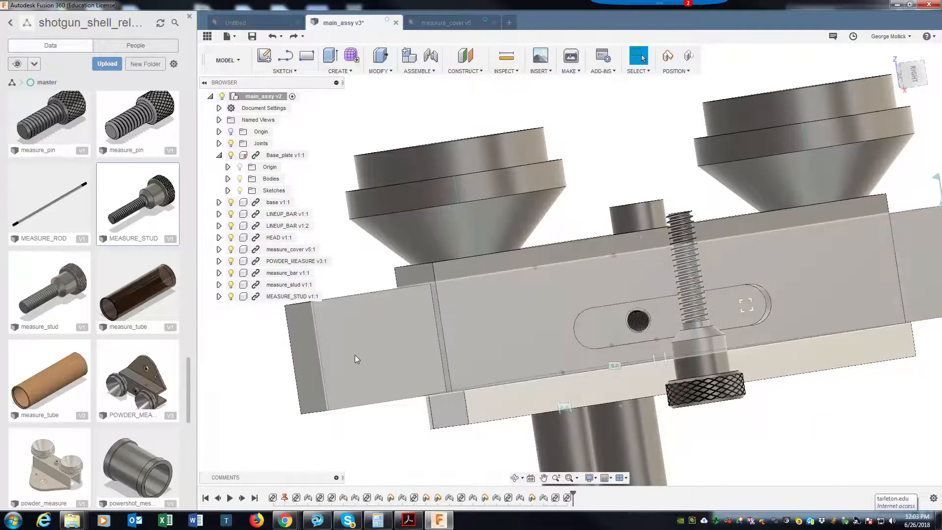
pyautogui.rightClick(354, 355)
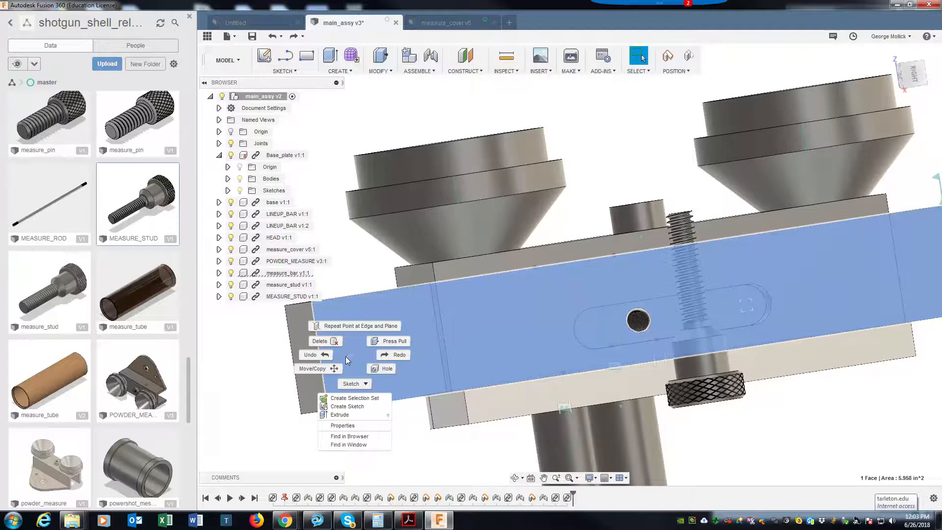
pyautogui.click(416, 370)
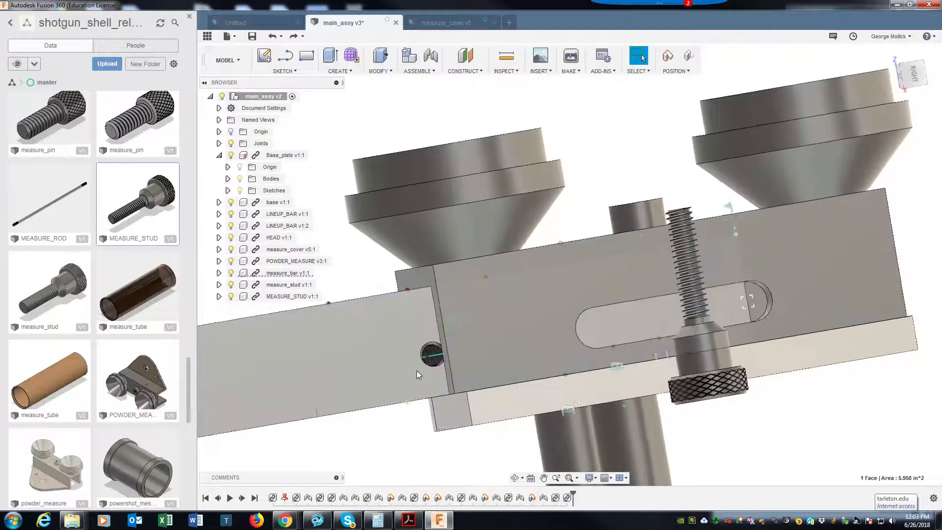
# Open the linked measure_bar component from the assembly as its own design
pyautogui.click(372, 371)
pyautogui.scroll(4, 373, 375)
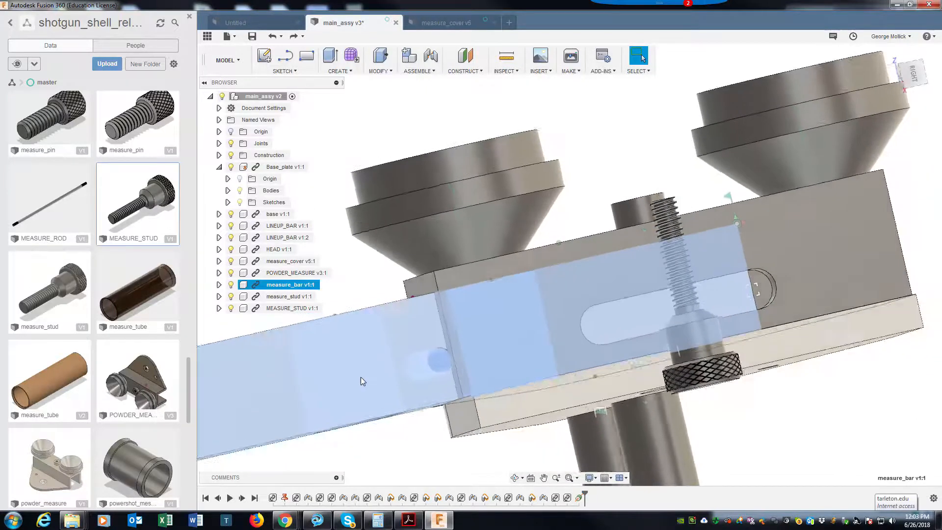
pyautogui.keyDown('shift'); pyautogui.moveTo(393, 380); pyautogui.dragTo(290, 283, button='middle'); pyautogui.keyUp('shift')
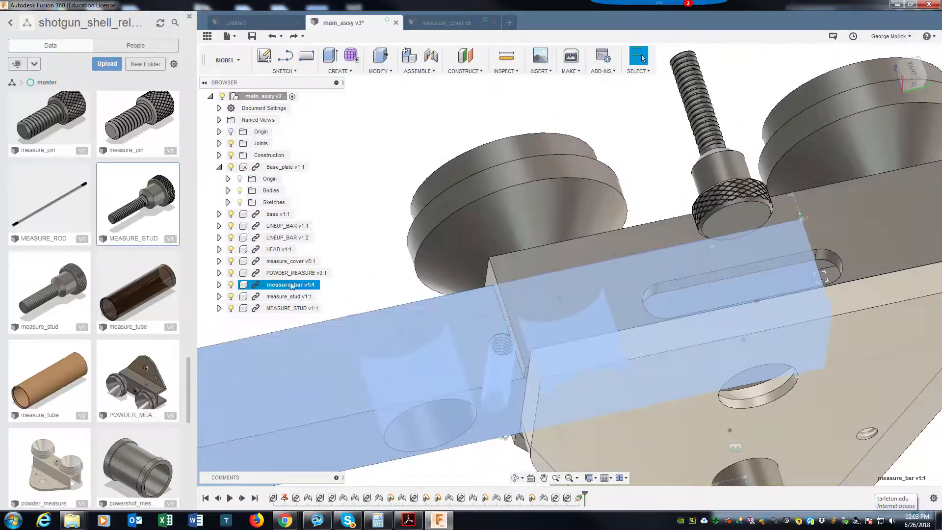
pyautogui.rightClick(266, 286)
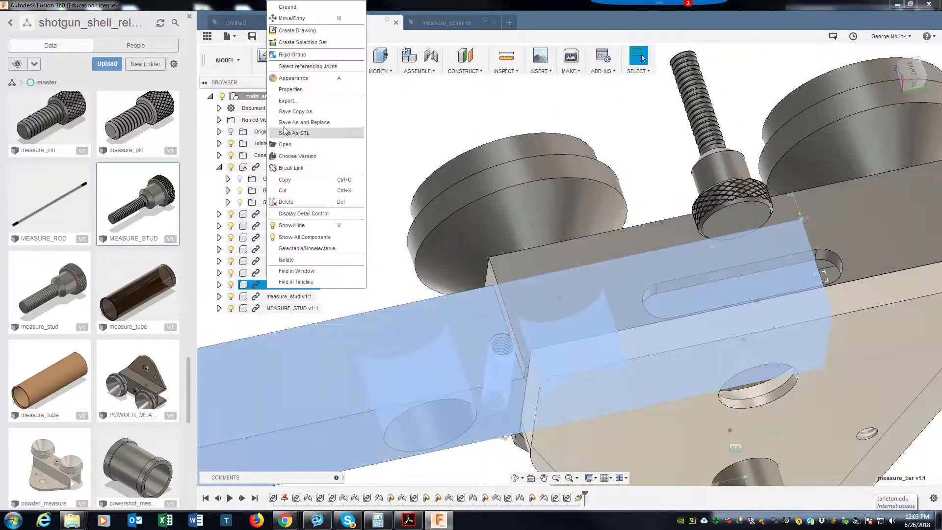
pyautogui.moveTo(389, 281); pyautogui.dragTo(392, 281, button='middle')
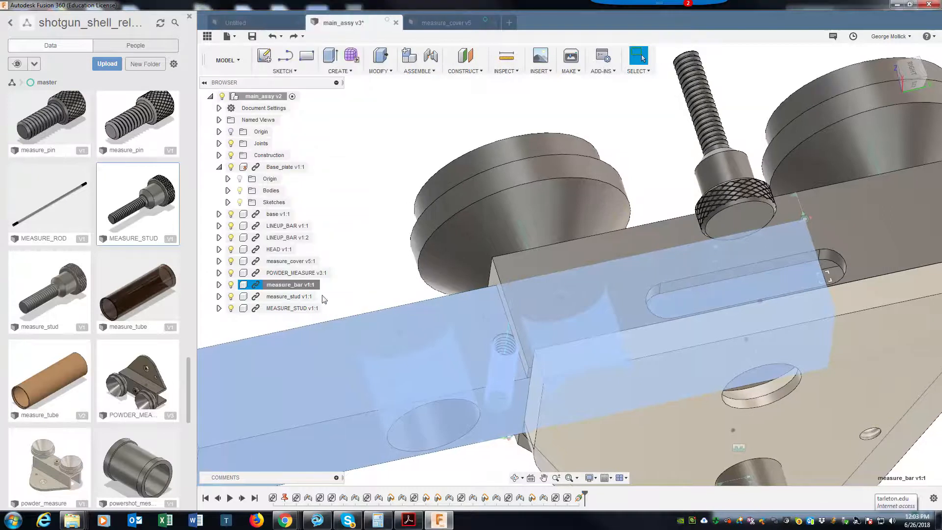
pyautogui.click(304, 263)
pyautogui.click(288, 284)
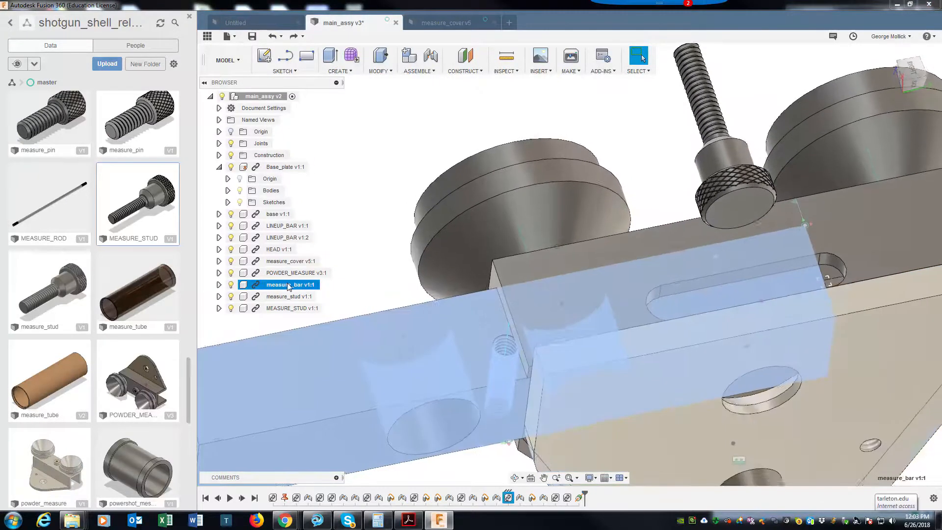
pyautogui.rightClick(288, 286)
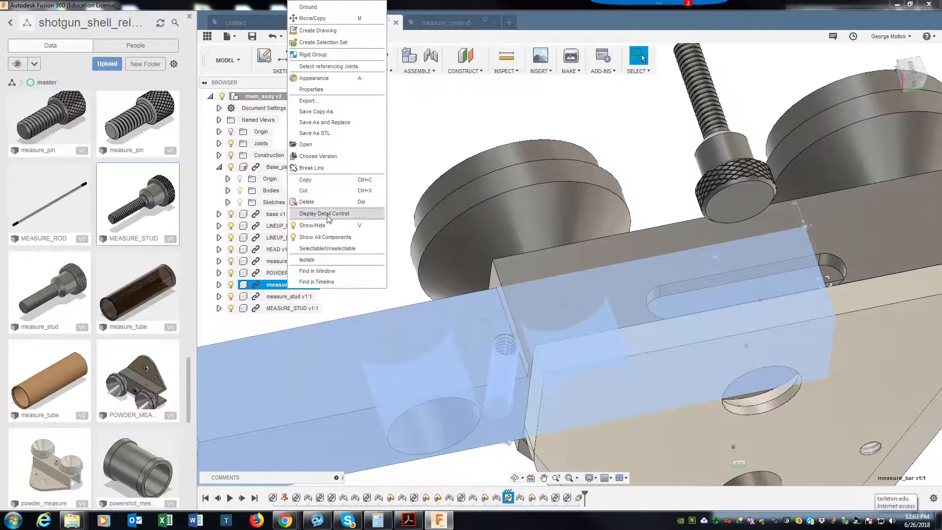
pyautogui.click(306, 144)
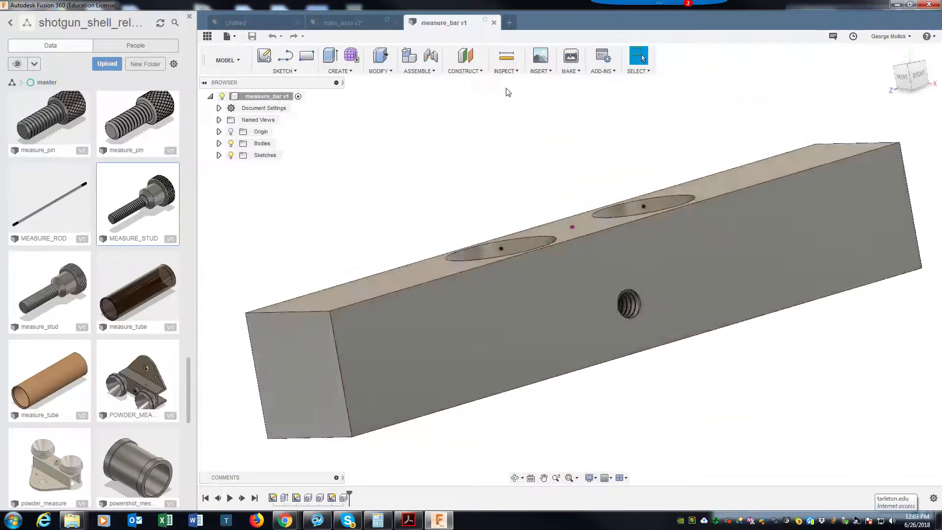
# Begin a construction feature at the threaded hole in the measure_bar design
pyautogui.click(470, 71)
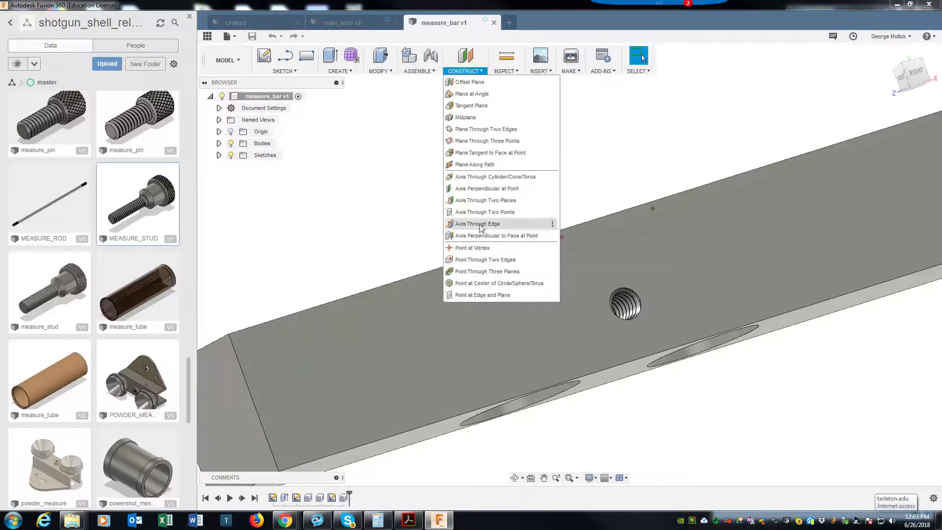
# Construct an axis through the cylindrical face of the threaded hole in the measure bar
pyautogui.click(493, 177)
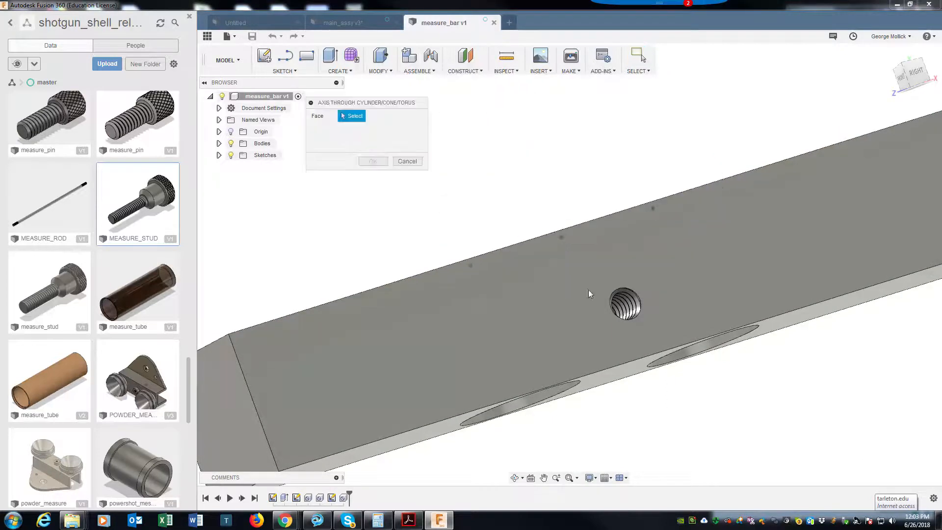
pyautogui.click(622, 314)
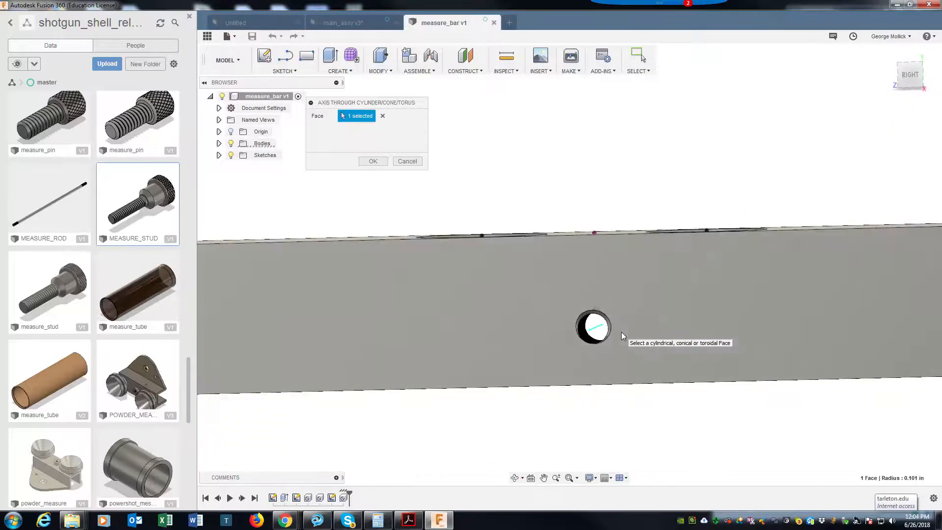
pyautogui.click(373, 162)
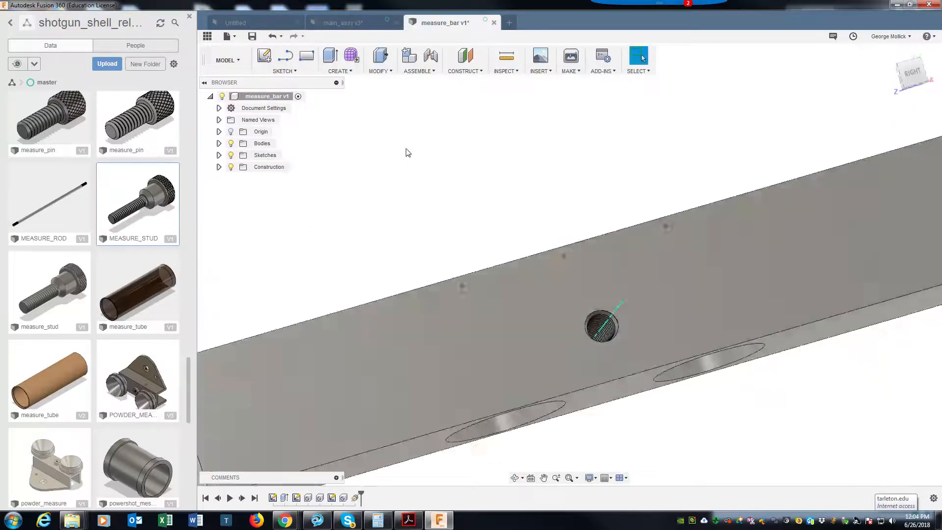
# Construct a point where the threaded hole's axis meets the bar face containing that hole, using Point at Edge and Plane
pyautogui.click(472, 71)
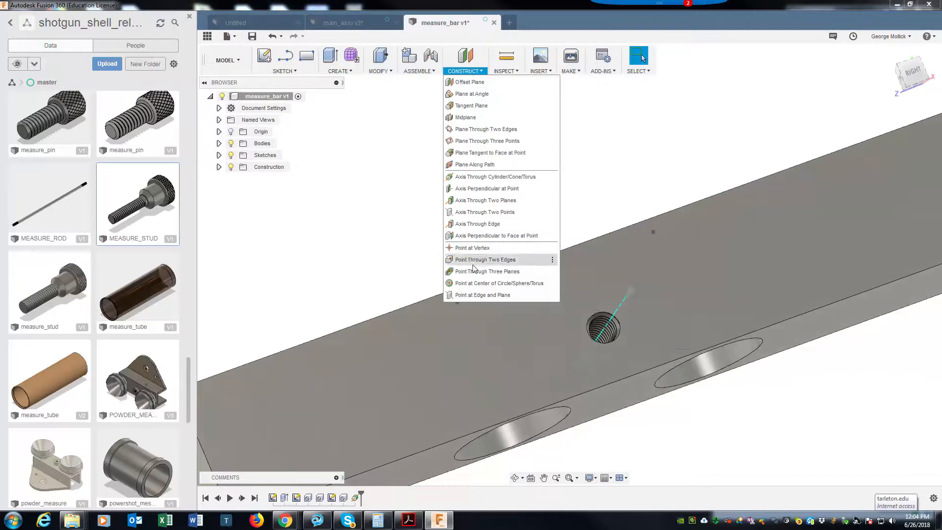
pyautogui.click(469, 295)
pyautogui.click(488, 324)
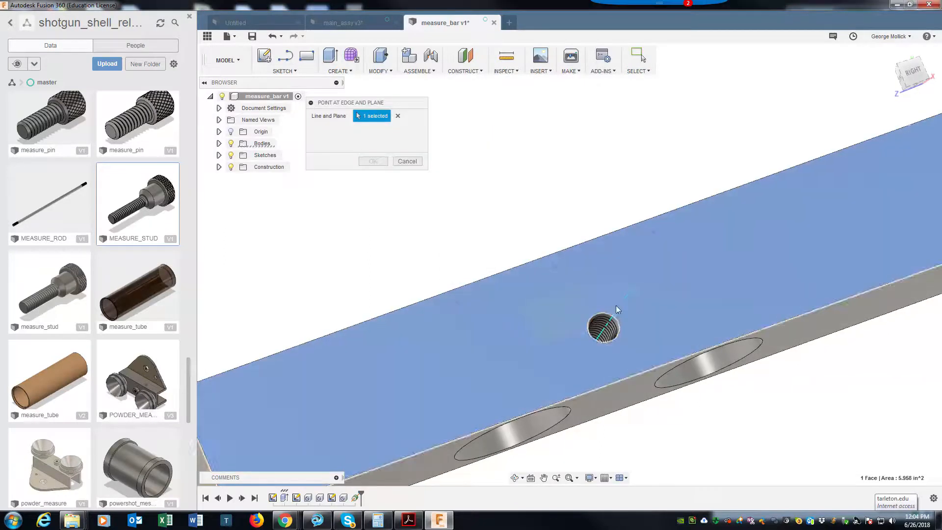
pyautogui.keyDown('shift'); pyautogui.moveTo(620, 307); pyautogui.dragTo(624, 269, button='middle'); pyautogui.keyUp('shift')
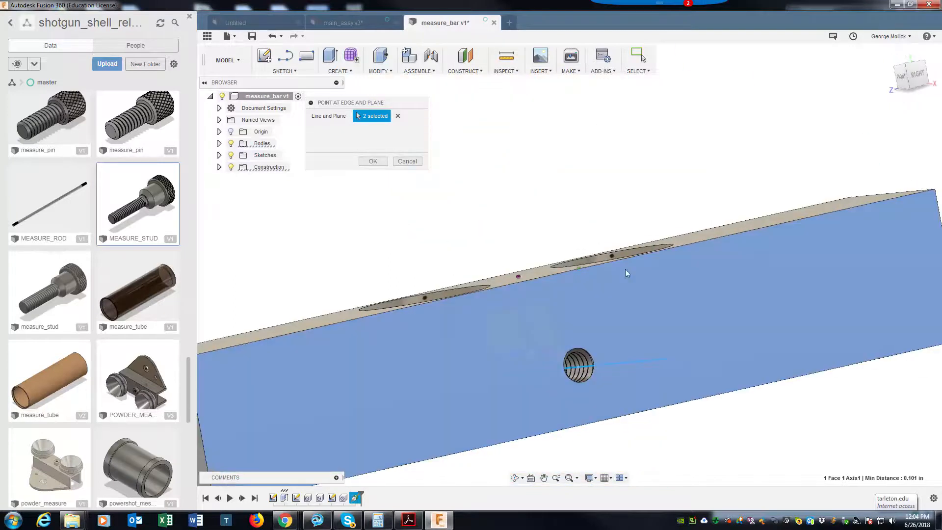
pyautogui.click(372, 161)
pyautogui.keyDown('shift'); pyautogui.moveTo(509, 210); pyautogui.dragTo(637, 192, button='middle'); pyautogui.keyUp('shift')
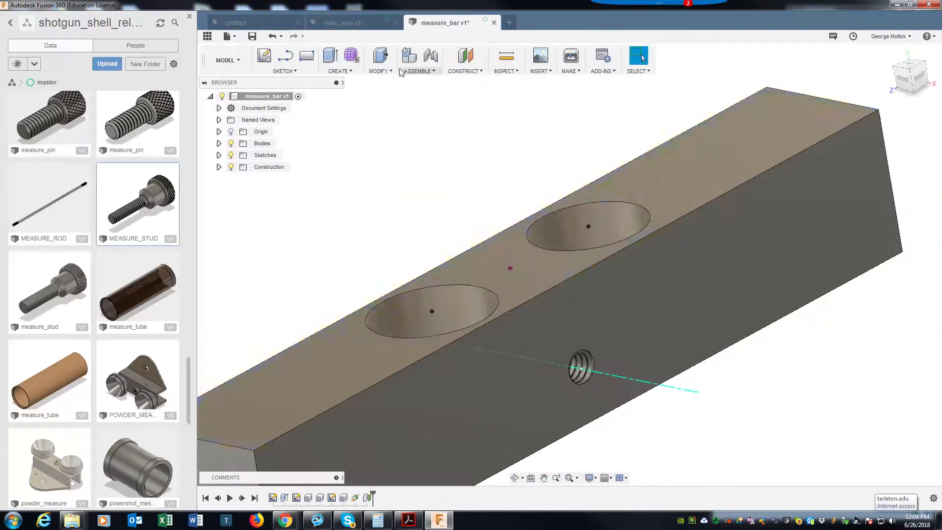
# Save the measure_bar design with the version description "User Saved" and close it
pyautogui.click(253, 37)
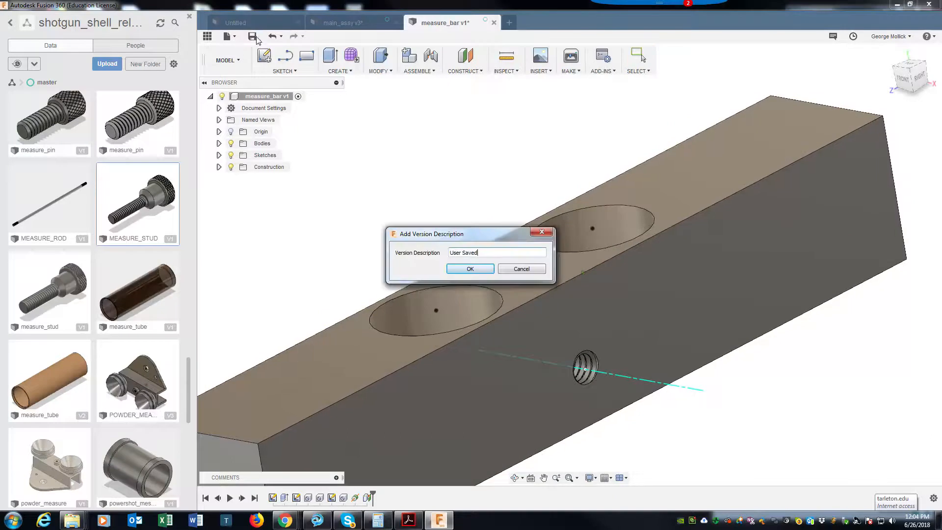
pyautogui.click(456, 272)
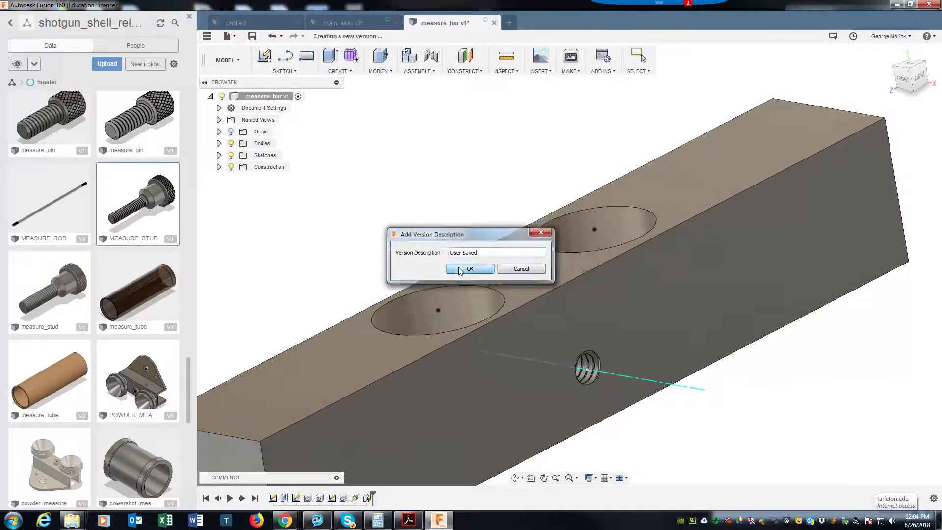
pyautogui.click(493, 22)
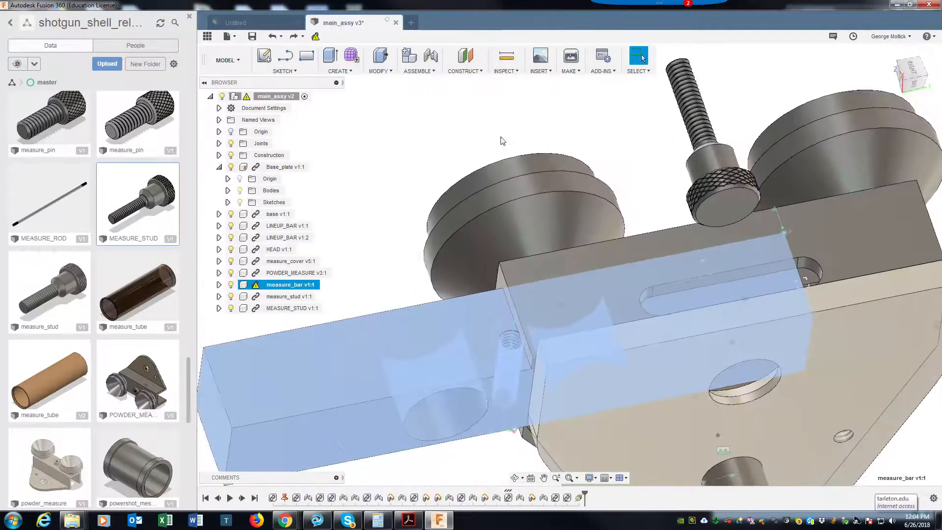
# Slide the measure bar until its threaded hole lies within the cover's slot, and update the assembly to the latest measure_bar version
pyautogui.keyDown('shift'); pyautogui.moveTo(403, 179); pyautogui.dragTo(395, 239, button='middle'); pyautogui.keyUp('shift')
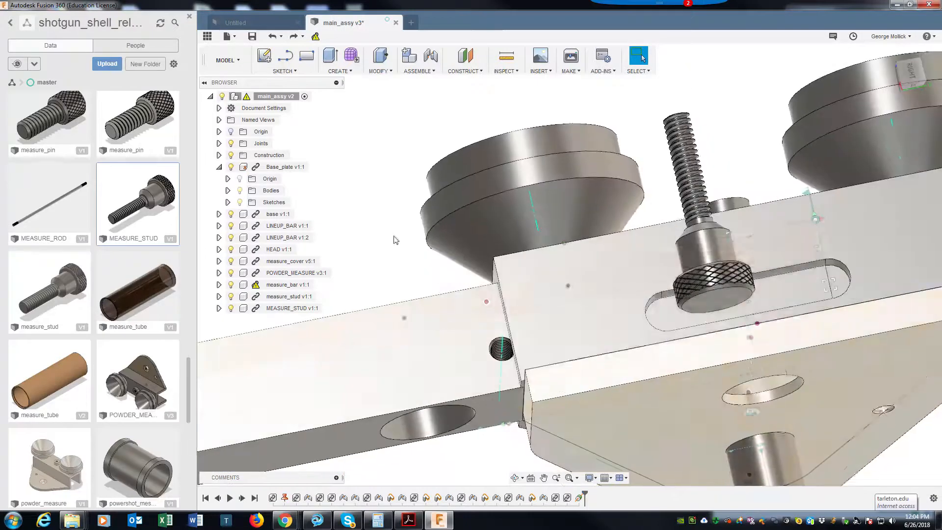
pyautogui.moveTo(401, 347); pyautogui.dragTo(581, 316)
pyautogui.click(314, 36)
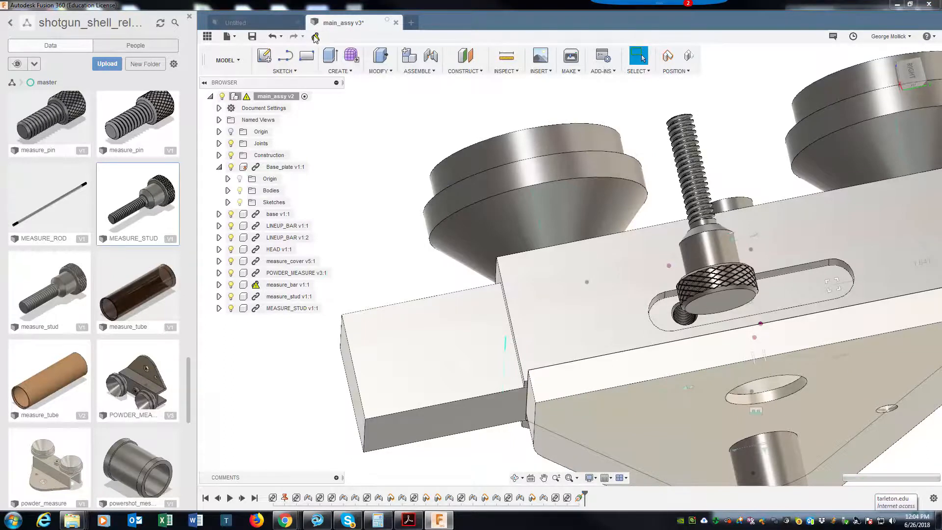
# Try a flipped rigid joint from the measure bar's threaded hole to the stud's shoulder at the base of its thread, capturing the current position
pyautogui.keyDown('shift'); pyautogui.moveTo(619, 279); pyautogui.dragTo(669, 308, button='middle'); pyautogui.keyUp('shift')
pyautogui.keyDown('shift'); pyautogui.moveTo(555, 354); pyautogui.dragTo(648, 324, button='middle'); pyautogui.keyUp('shift')
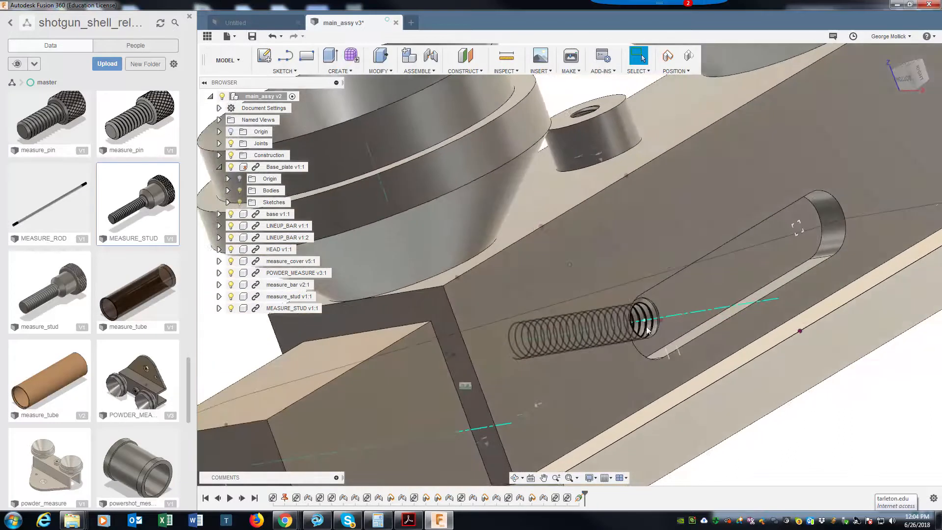
pyautogui.scroll(-4, 658, 321)
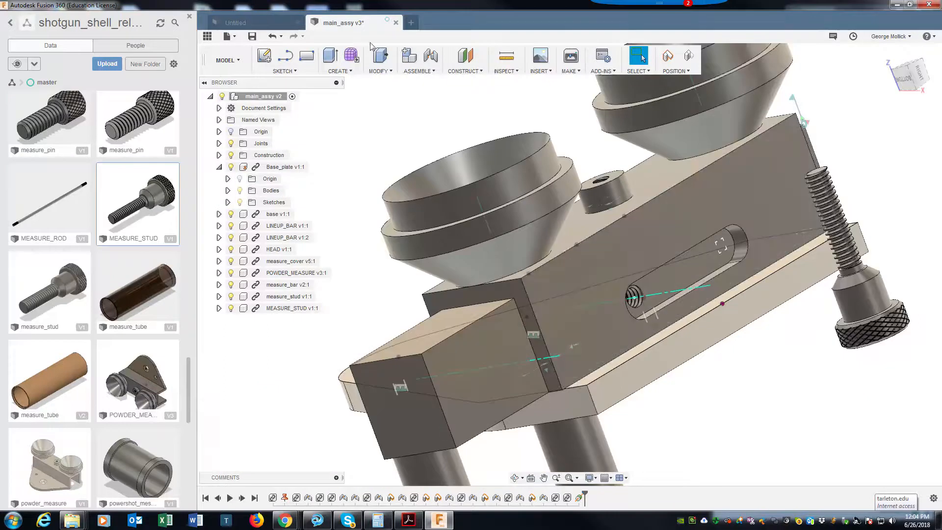
pyautogui.click(426, 59)
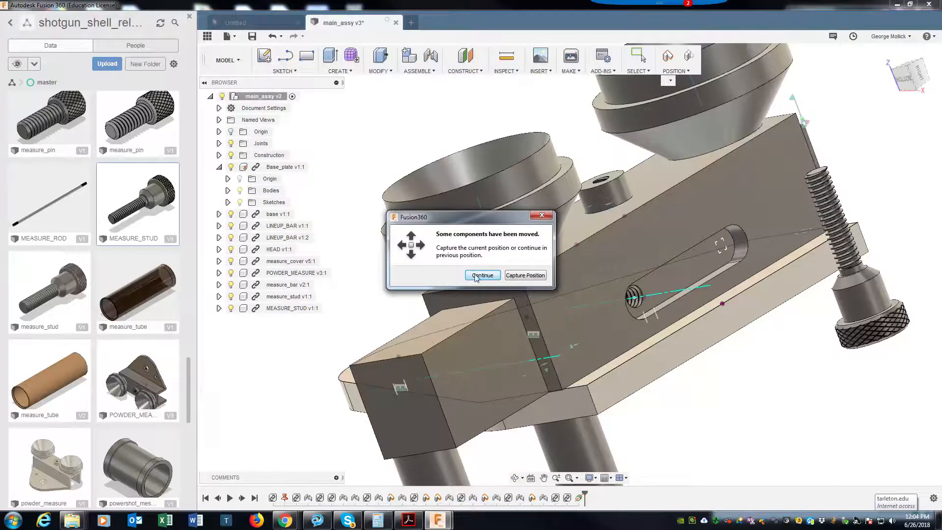
pyautogui.click(524, 276)
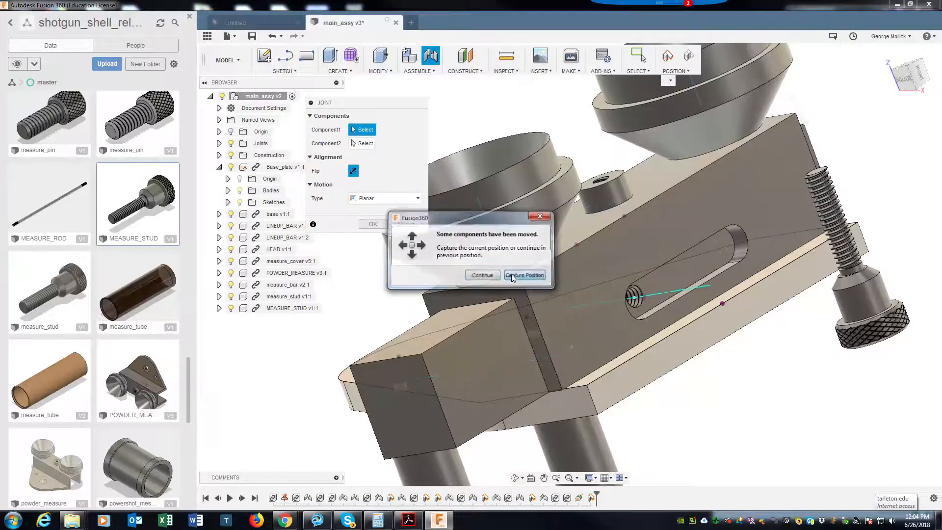
pyautogui.click(379, 200)
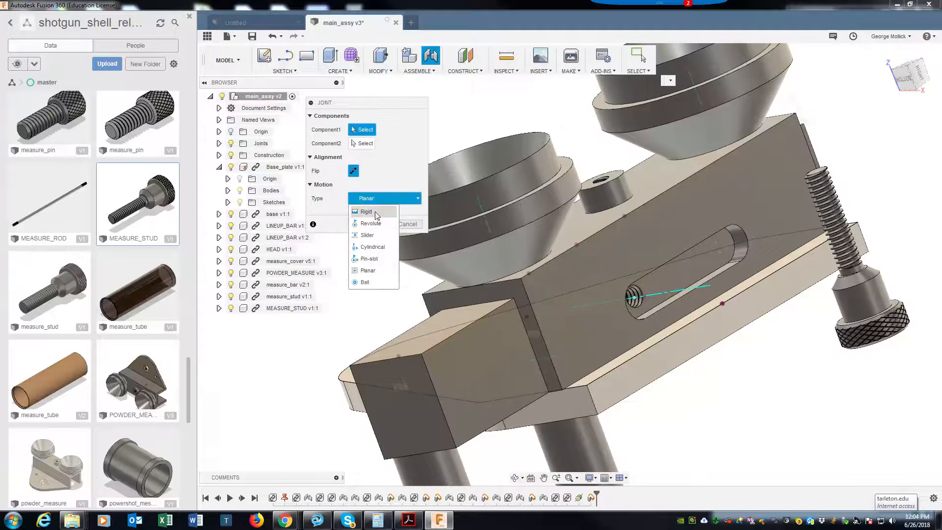
pyautogui.click(376, 211)
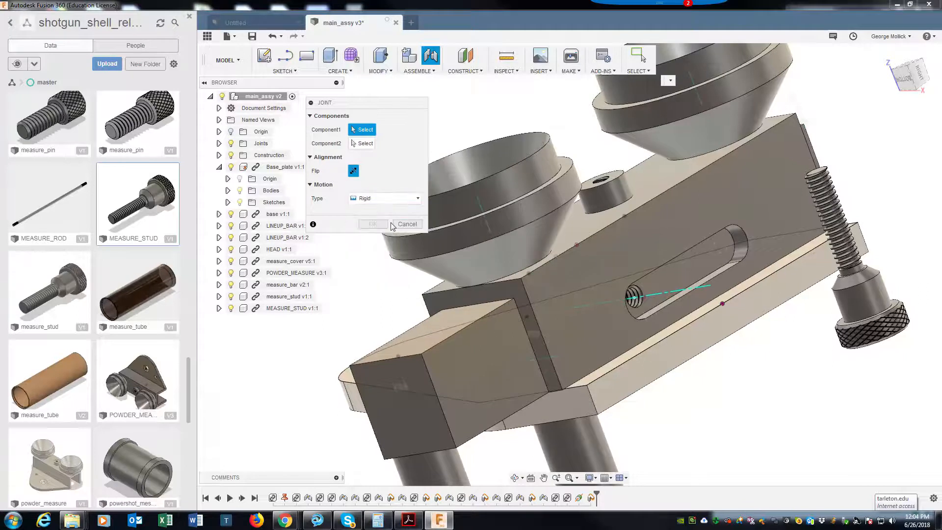
pyautogui.click(638, 304)
pyautogui.scroll(3, 638, 304)
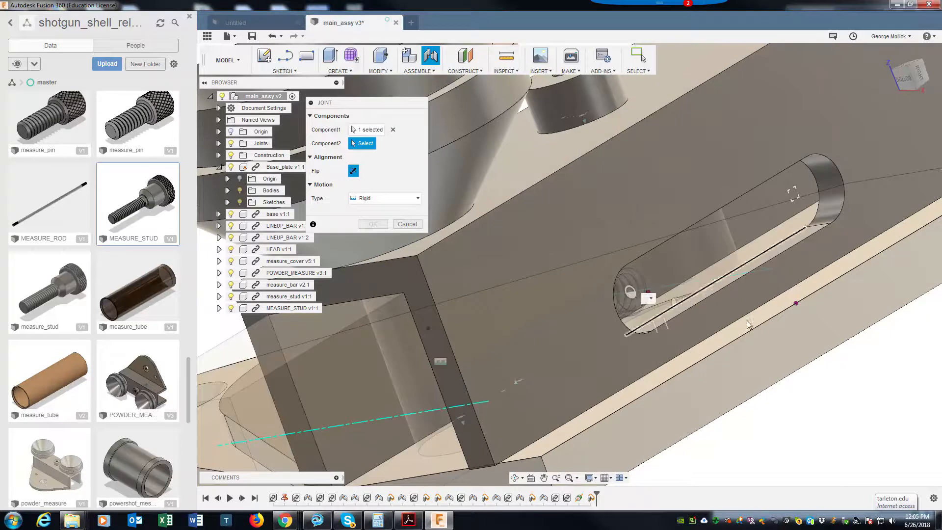
pyautogui.scroll(-3, 747, 324)
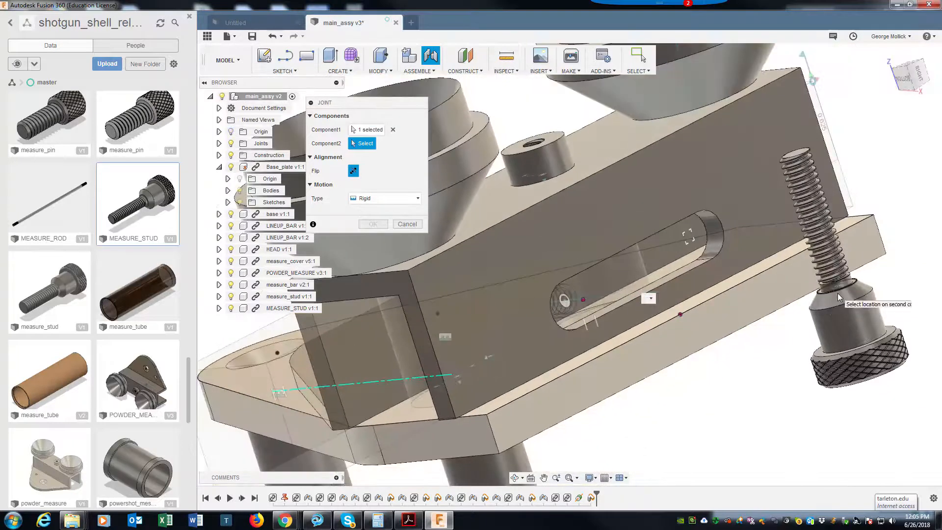
pyautogui.click(838, 293)
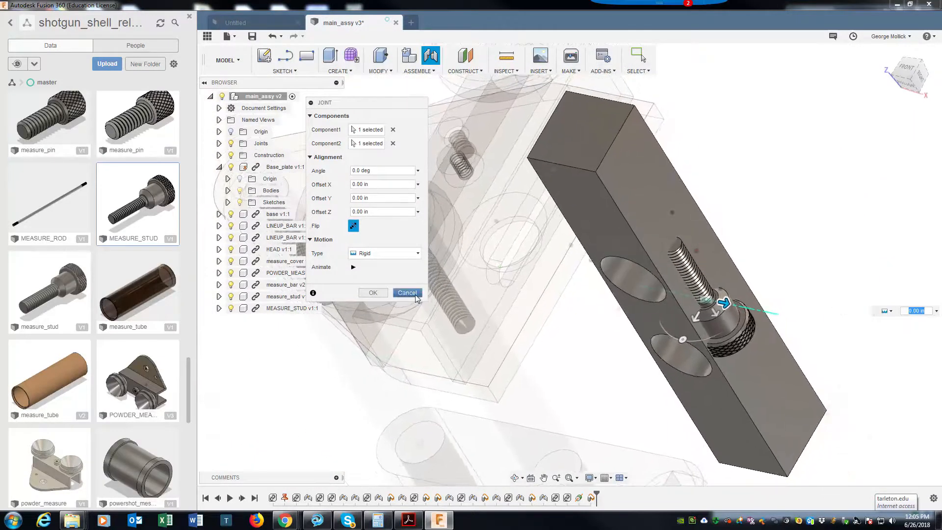
pyautogui.click(350, 229)
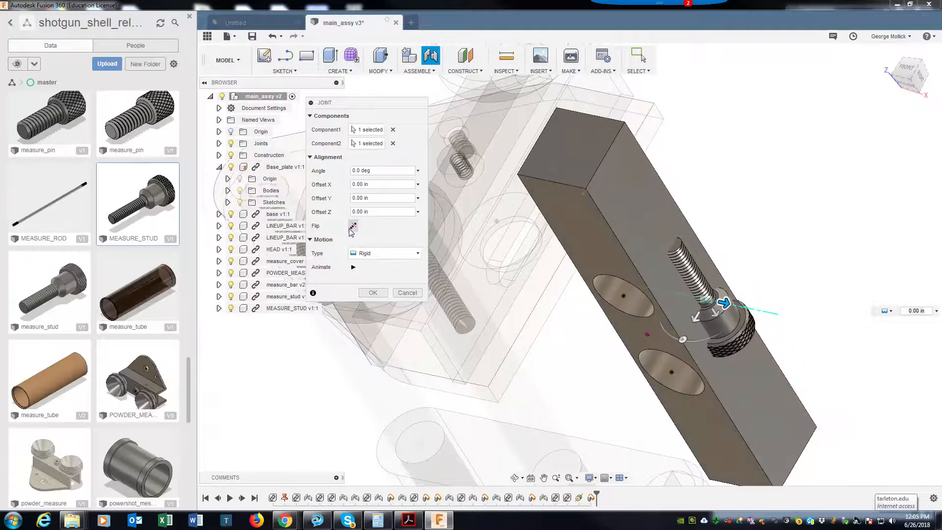
pyautogui.click(406, 292)
pyautogui.keyDown('shift'); pyautogui.moveTo(405, 293); pyautogui.dragTo(312, 332, button='middle'); pyautogui.keyUp('shift')
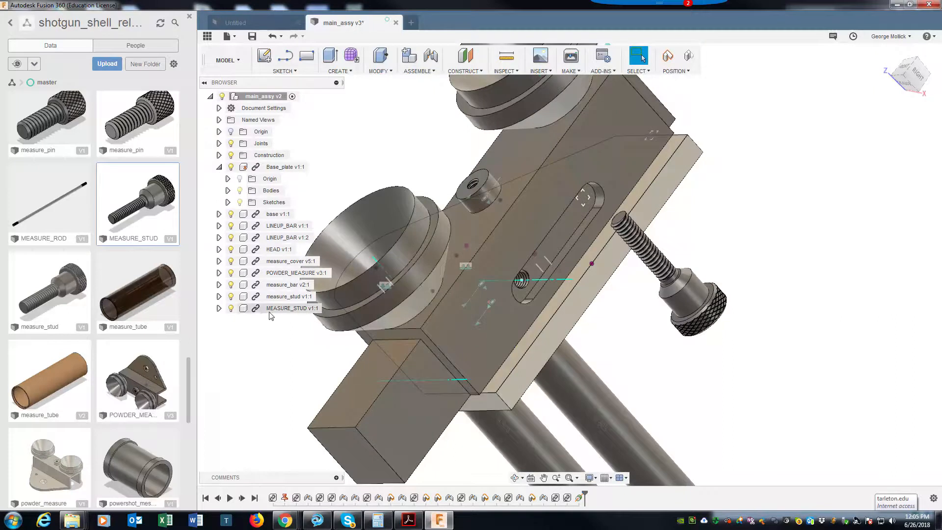
pyautogui.scroll(3, 652, 278)
pyautogui.keyDown('shift'); pyautogui.moveTo(649, 280); pyautogui.dragTo(645, 287, button='middle'); pyautogui.keyUp('shift')
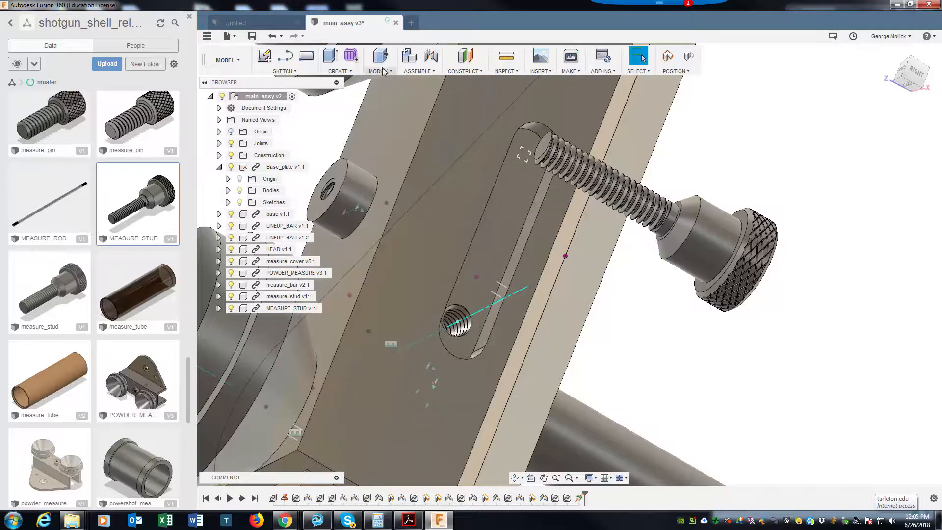
pyautogui.click(432, 57)
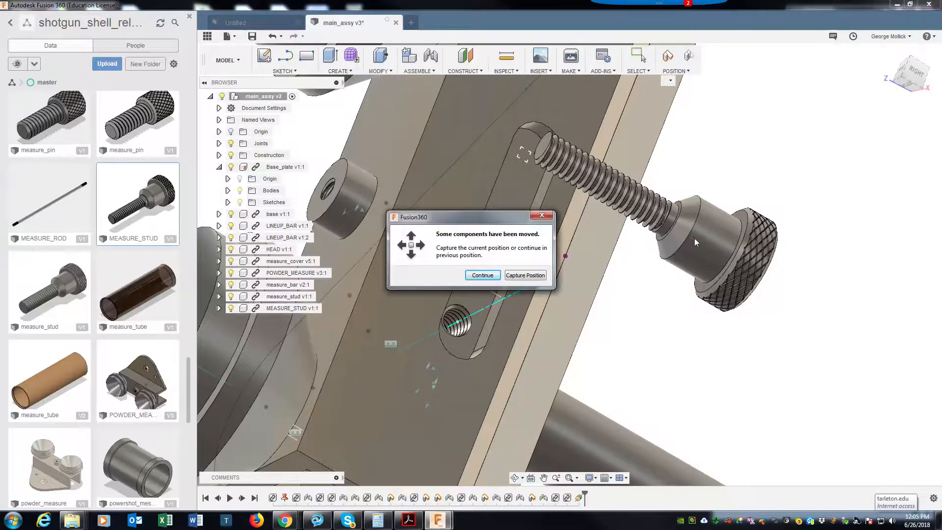
pyautogui.click(515, 275)
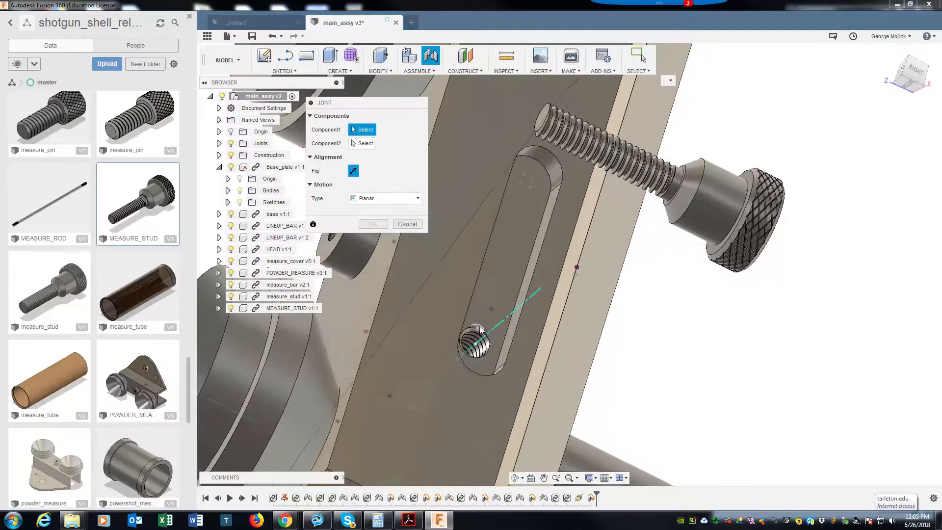
pyautogui.scroll(5, 482, 347)
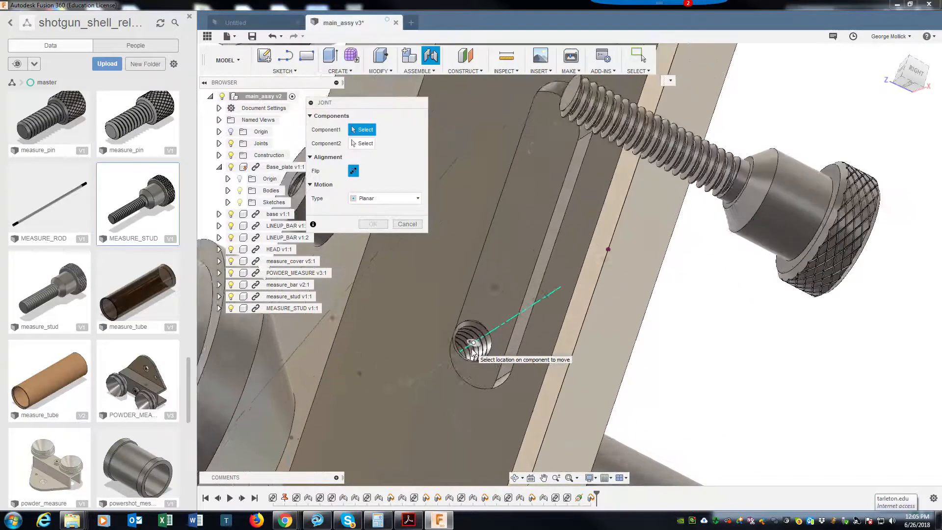
pyautogui.moveTo(441, 387); pyautogui.dragTo(446, 392, button='middle')
pyautogui.click(396, 202)
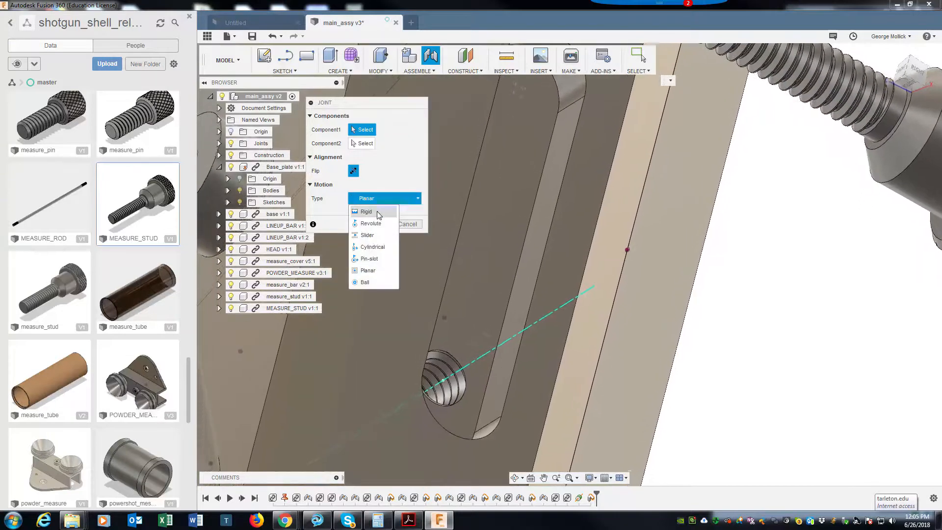
pyautogui.click(375, 210)
pyautogui.scroll(4, 445, 390)
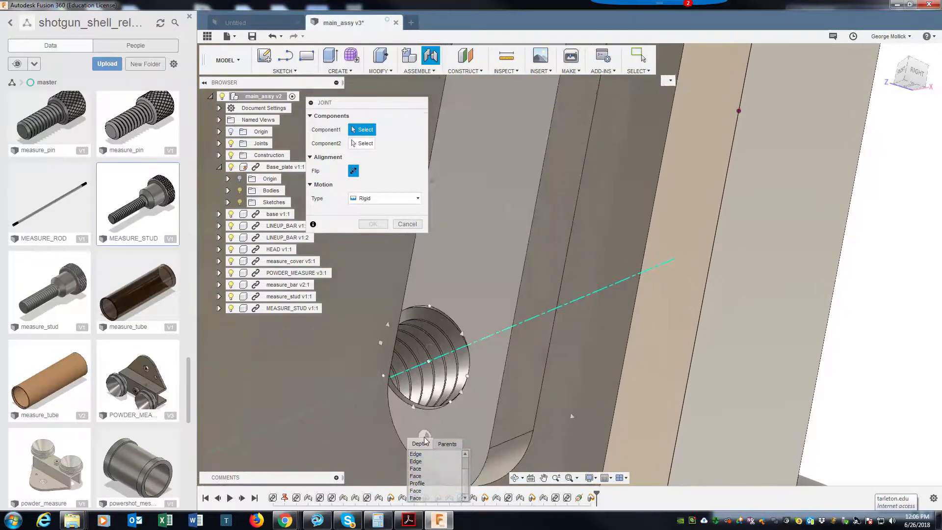
pyautogui.scroll(1, 419, 458)
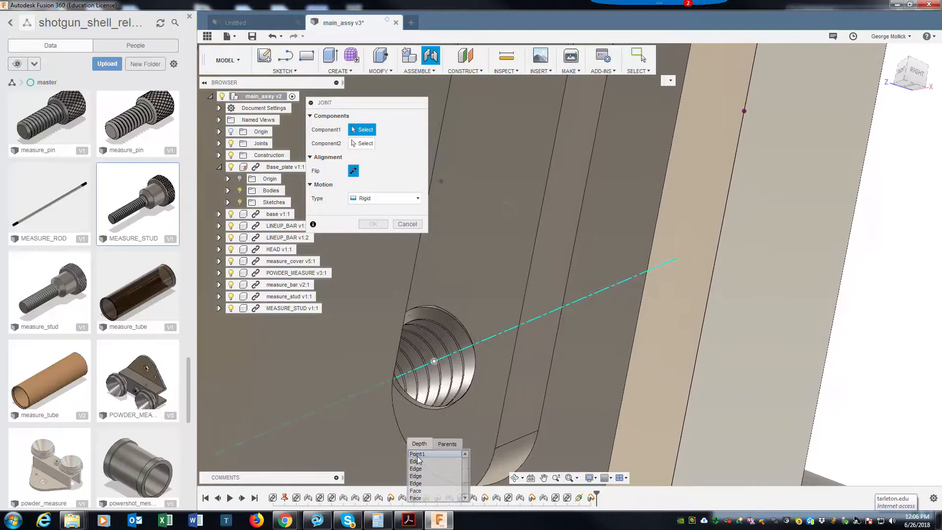
pyautogui.click(456, 444)
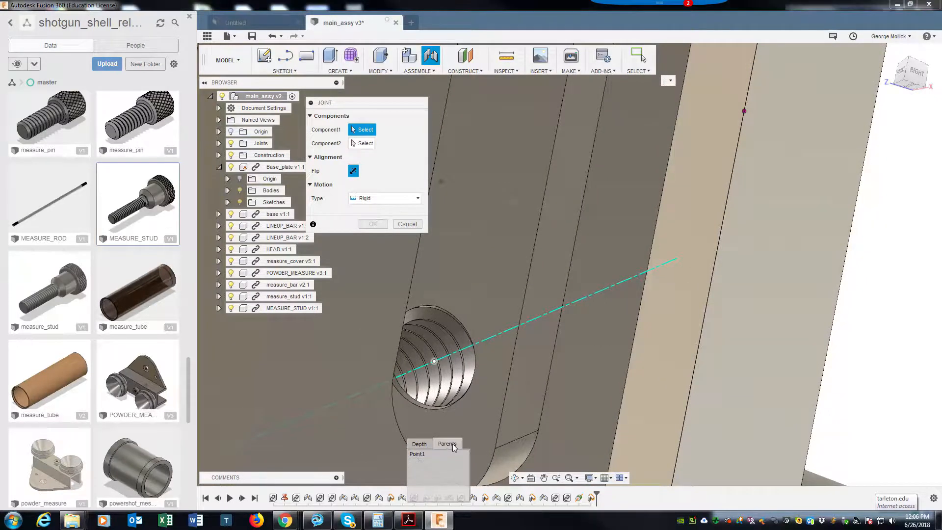
pyautogui.click(415, 453)
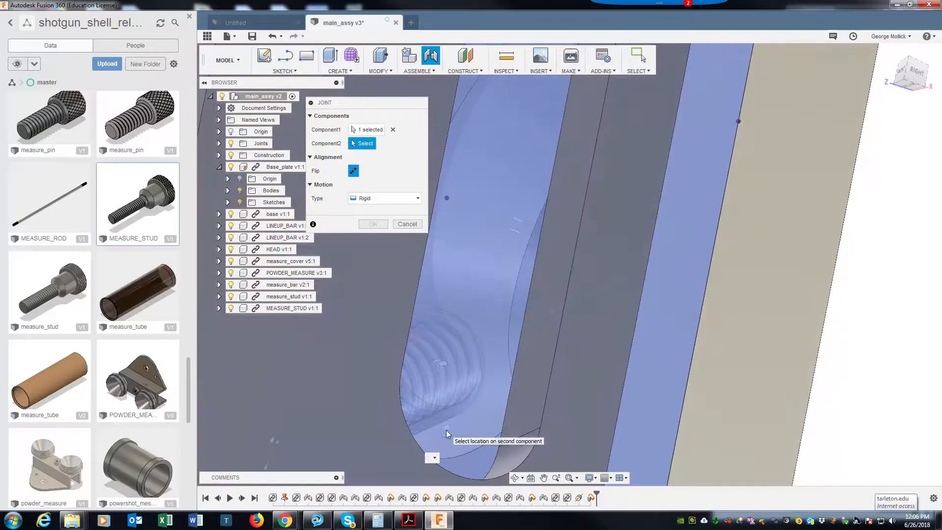
pyautogui.scroll(-2, 464, 401)
pyautogui.scroll(-2, 463, 401)
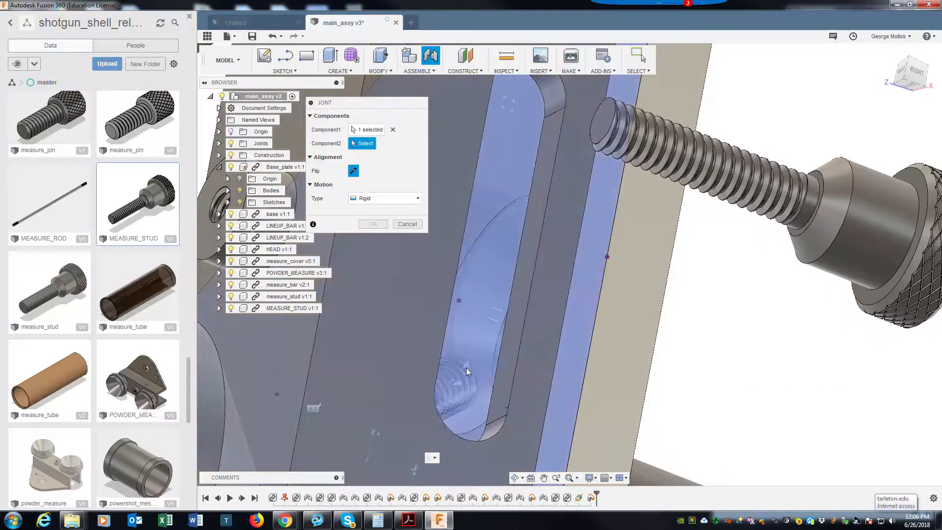
pyautogui.press('Escape')
pyautogui.click(425, 64)
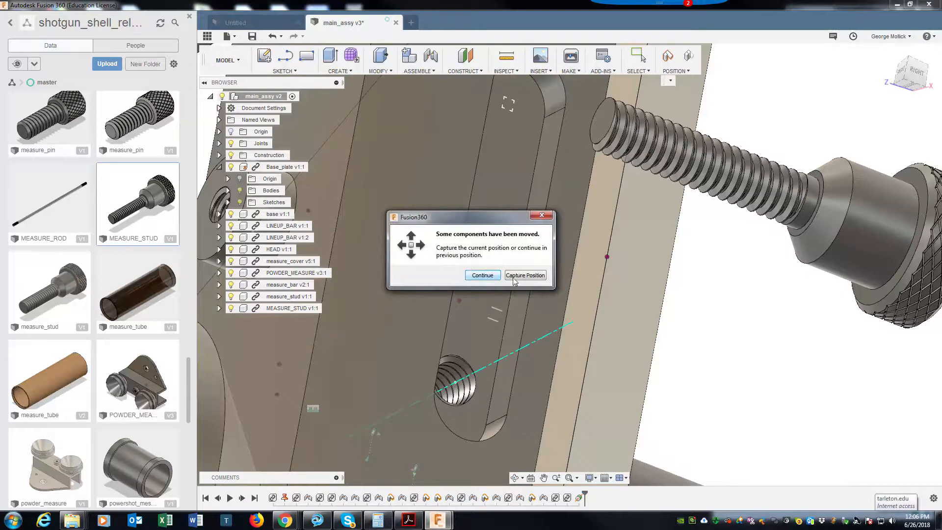
pyautogui.click(516, 276)
pyautogui.click(369, 199)
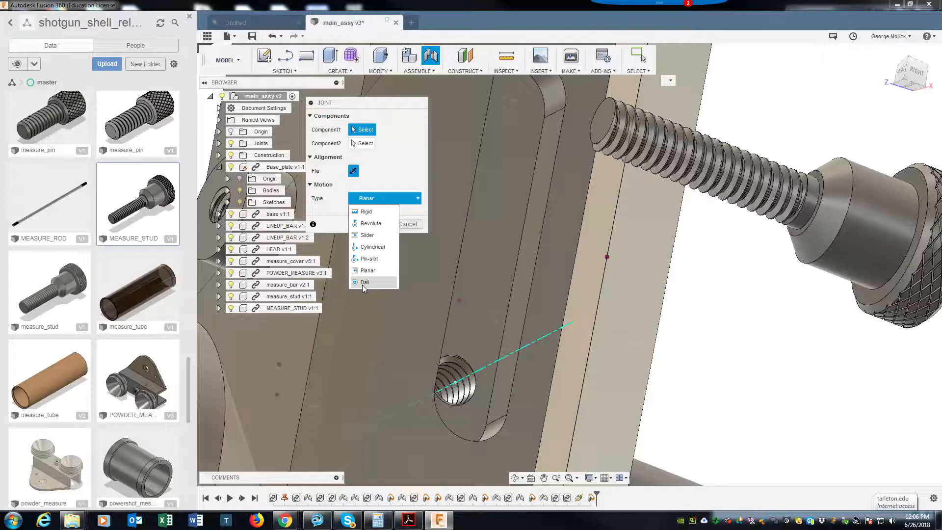
pyautogui.click(387, 269)
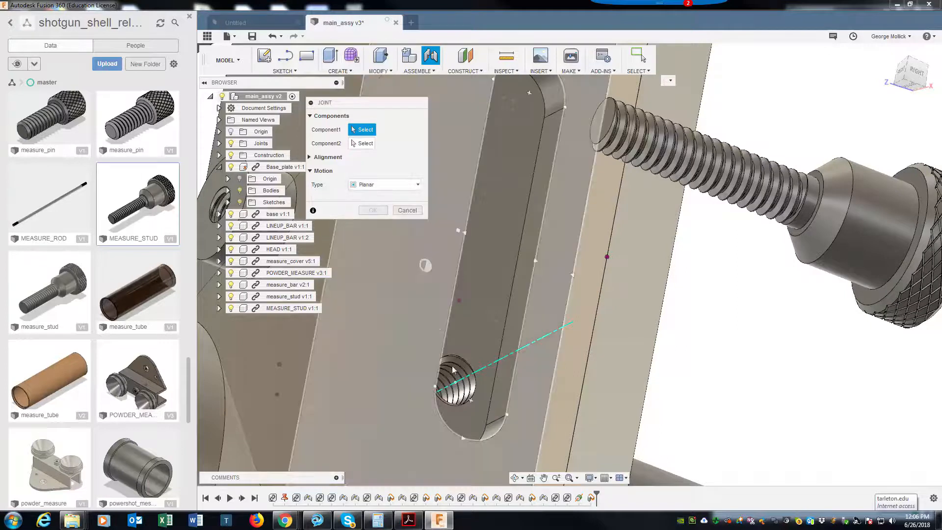
pyautogui.press('Escape')
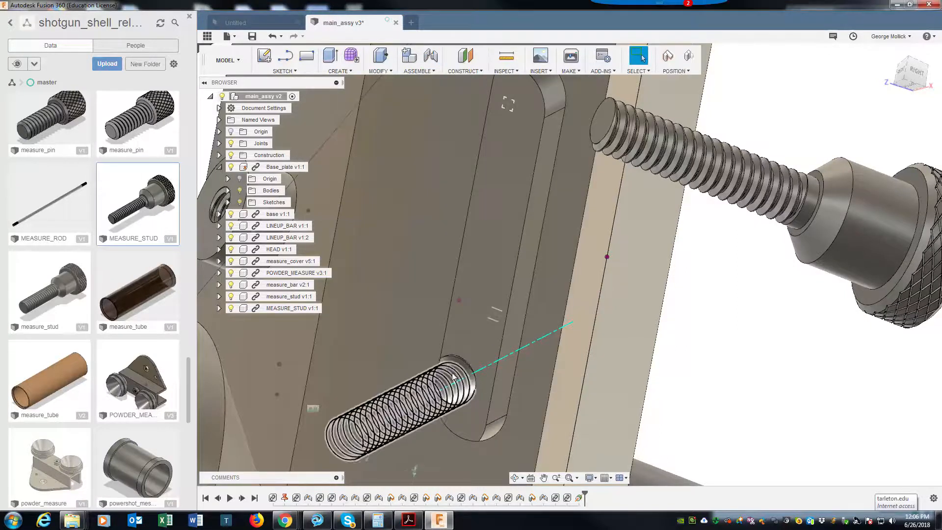
# Start a flipped planar joint with the current position captured, using the construction point in the measure bar's threaded hole as the first component
pyautogui.scroll(4, 448, 362)
pyautogui.keyDown('shift'); pyautogui.moveTo(526, 379); pyautogui.dragTo(509, 251, button='middle'); pyautogui.keyUp('shift')
pyautogui.click(509, 251)
pyautogui.rightClick(509, 250)
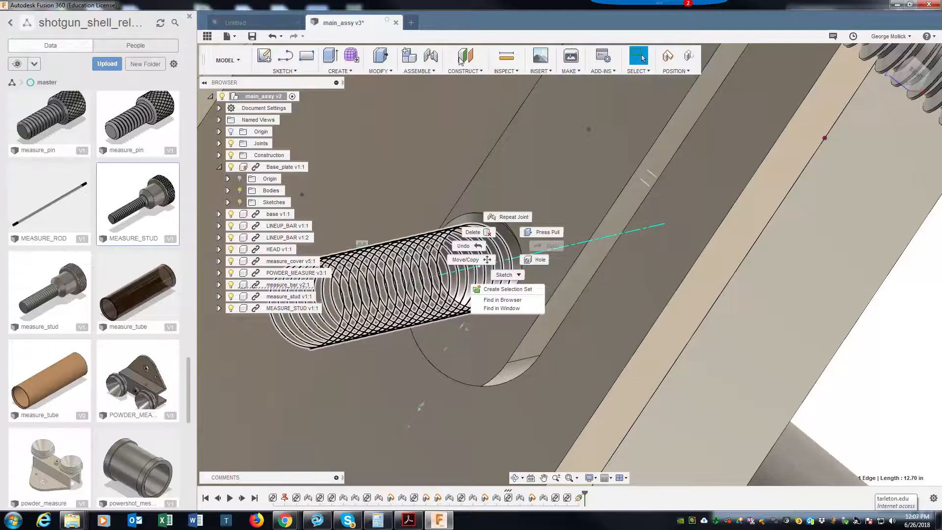
pyautogui.click(427, 56)
pyautogui.click(430, 58)
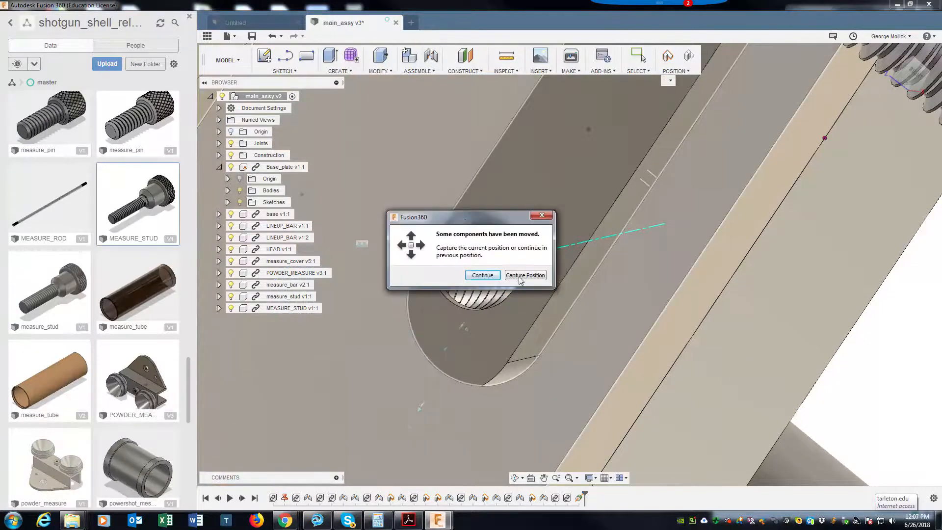
pyautogui.click(522, 275)
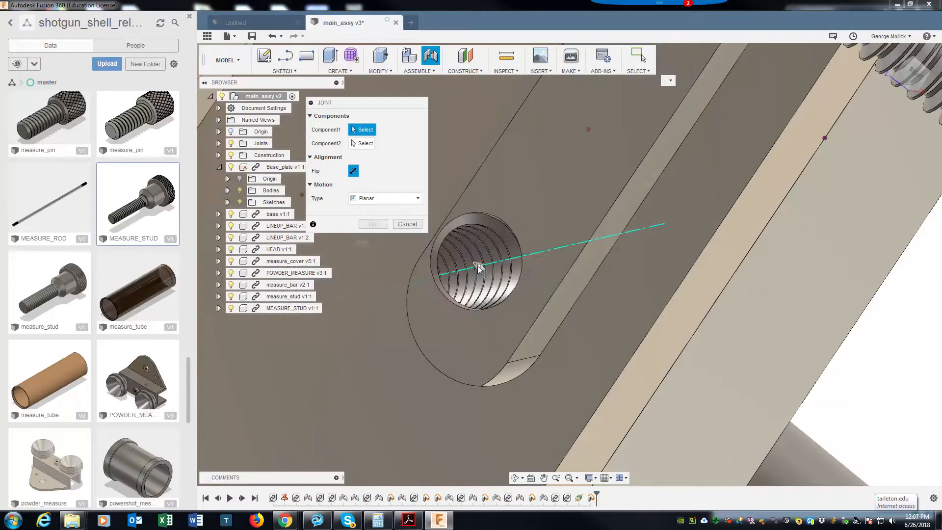
pyautogui.click(479, 267)
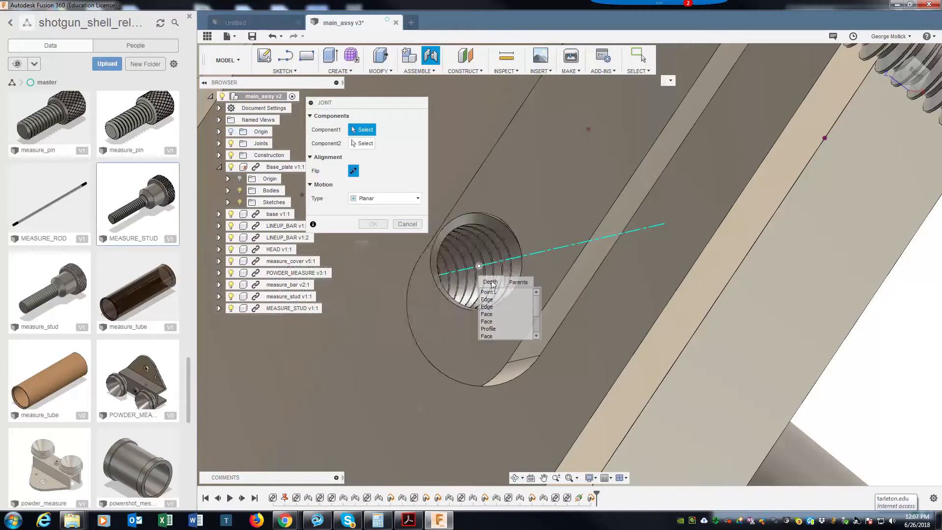
pyautogui.moveTo(538, 300); pyautogui.dragTo(530, 322)
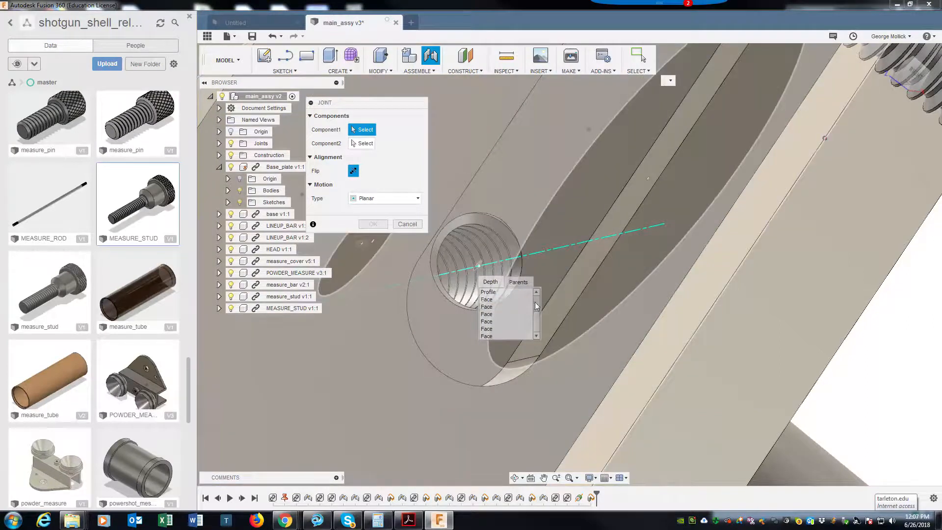
pyautogui.moveTo(535, 315); pyautogui.dragTo(534, 305)
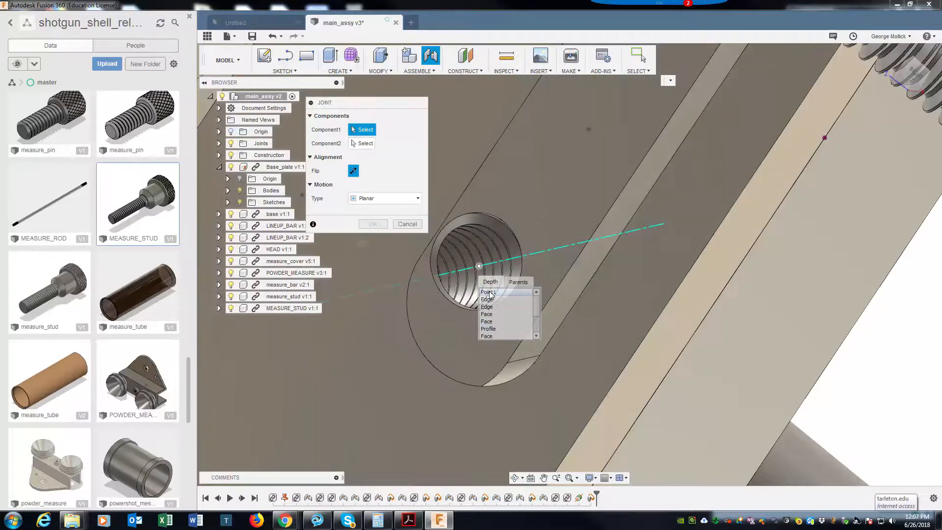
pyautogui.click(489, 292)
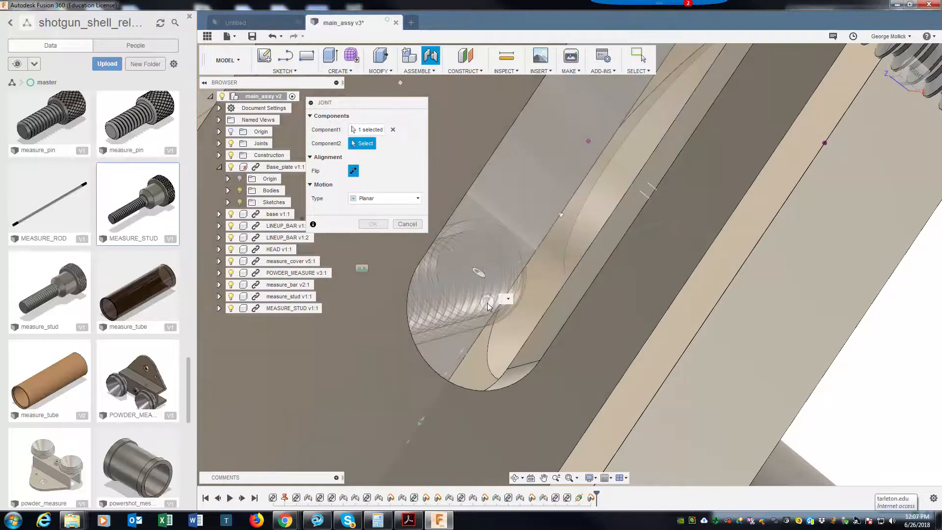
# Complete the planar joint on the circular shoulder edge at the base of the measure stud's thread
pyautogui.keyDown('shift'); pyautogui.moveTo(481, 269); pyautogui.dragTo(482, 279, button='middle'); pyautogui.keyUp('shift')
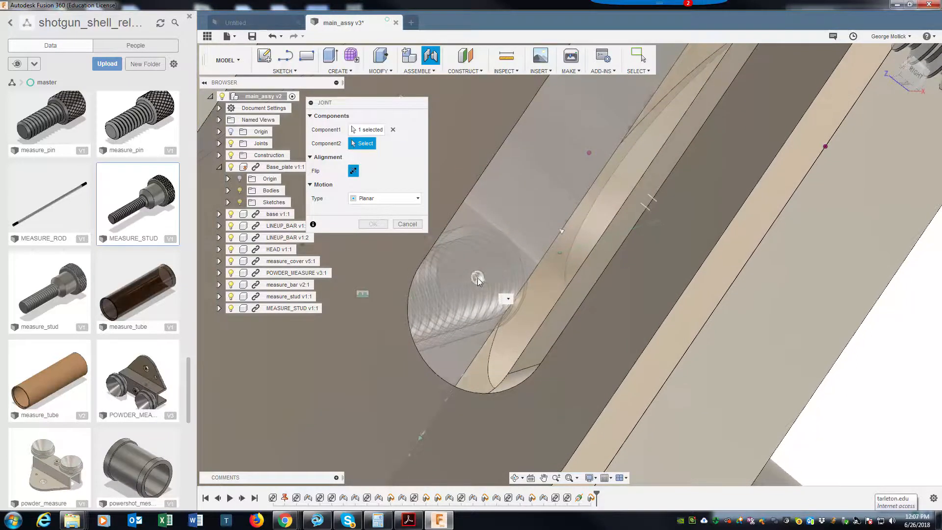
pyautogui.click(508, 298)
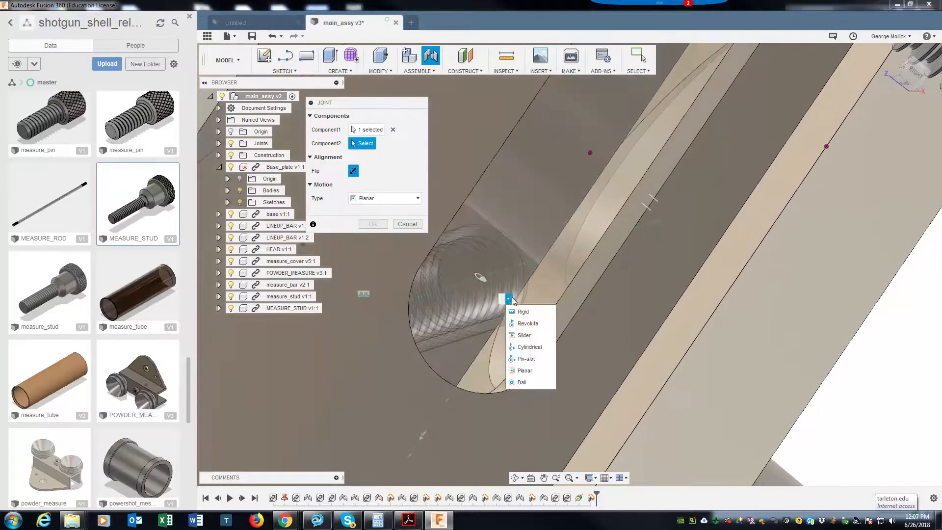
pyautogui.click(523, 382)
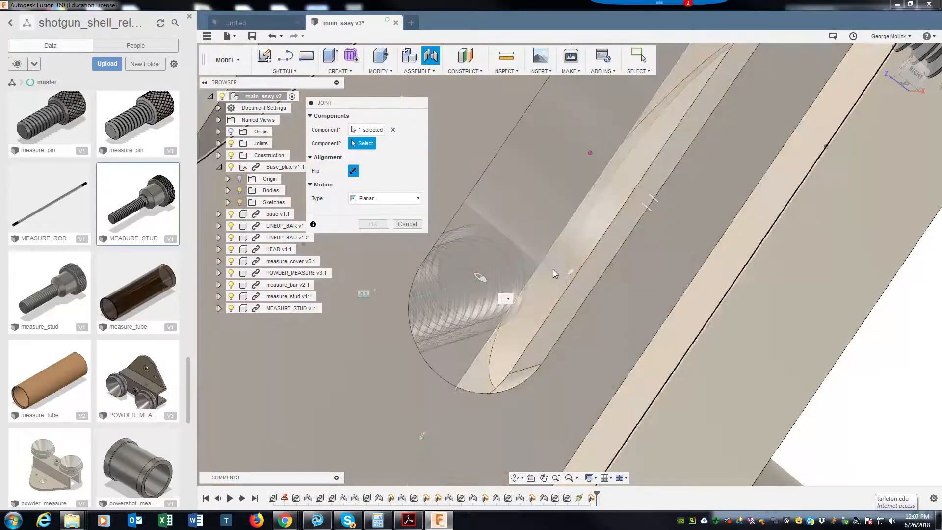
pyautogui.scroll(-4, 813, 288)
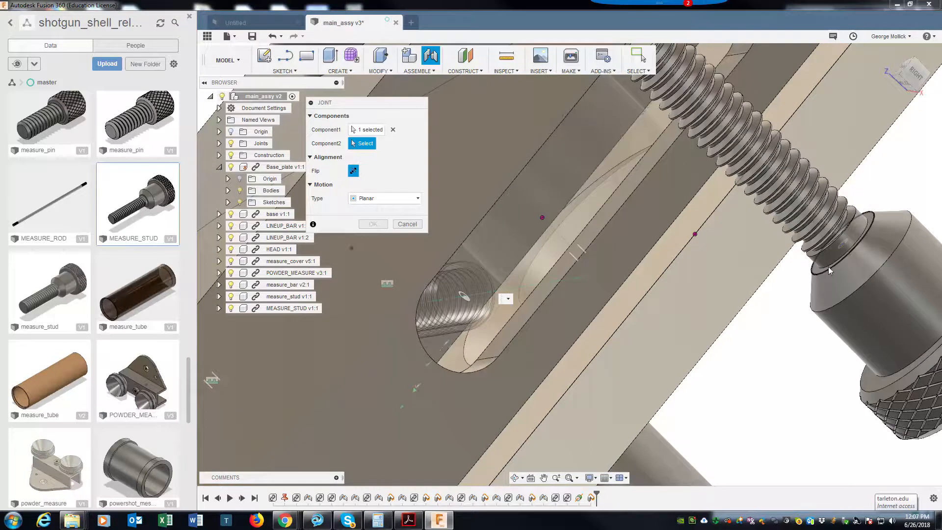
pyautogui.click(828, 266)
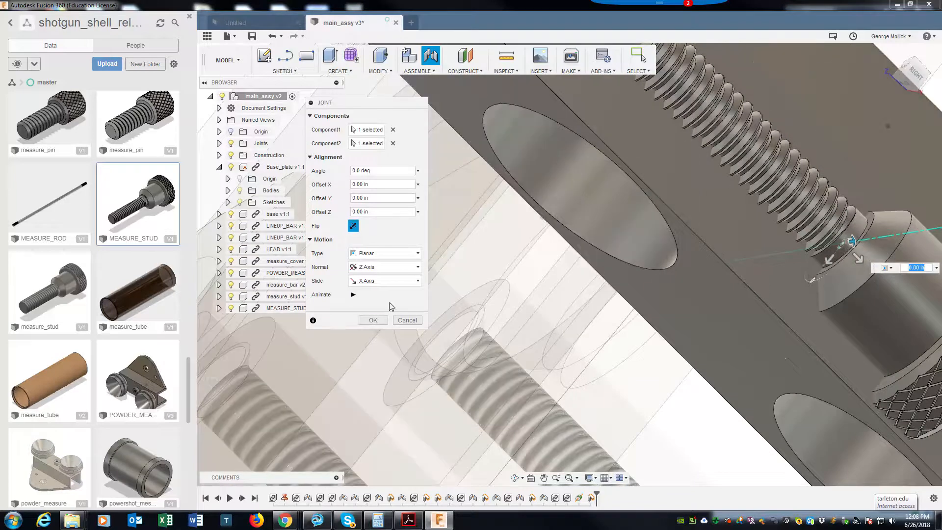
pyautogui.click(375, 319)
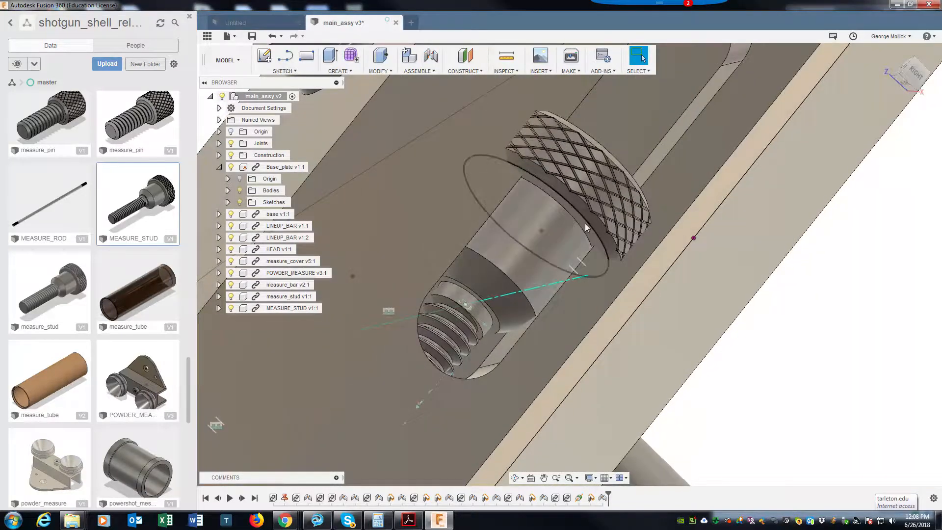
# Move the joined measure stud to test its freedom, and undo the moves and the planar joint
pyautogui.moveTo(546, 231); pyautogui.dragTo(744, 172)
pyautogui.moveTo(508, 426); pyautogui.dragTo(547, 449)
pyautogui.click(271, 36)
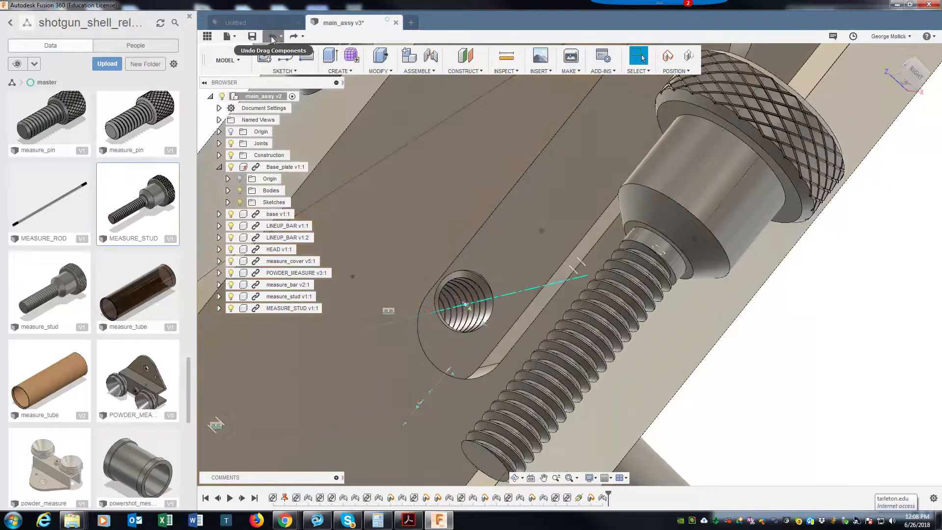
pyautogui.click(271, 37)
pyautogui.click(271, 36)
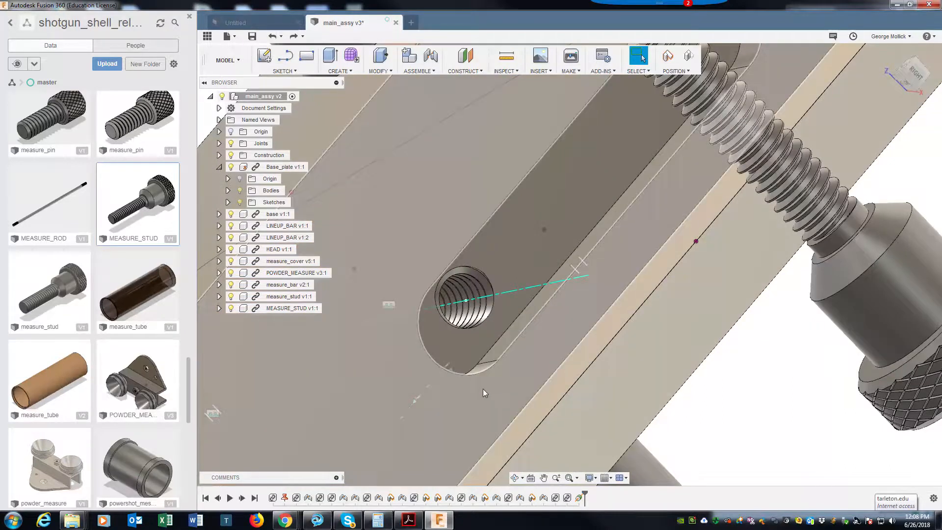
pyautogui.keyDown('shift'); pyautogui.moveTo(501, 281); pyautogui.dragTo(503, 281, button='middle'); pyautogui.keyUp('shift')
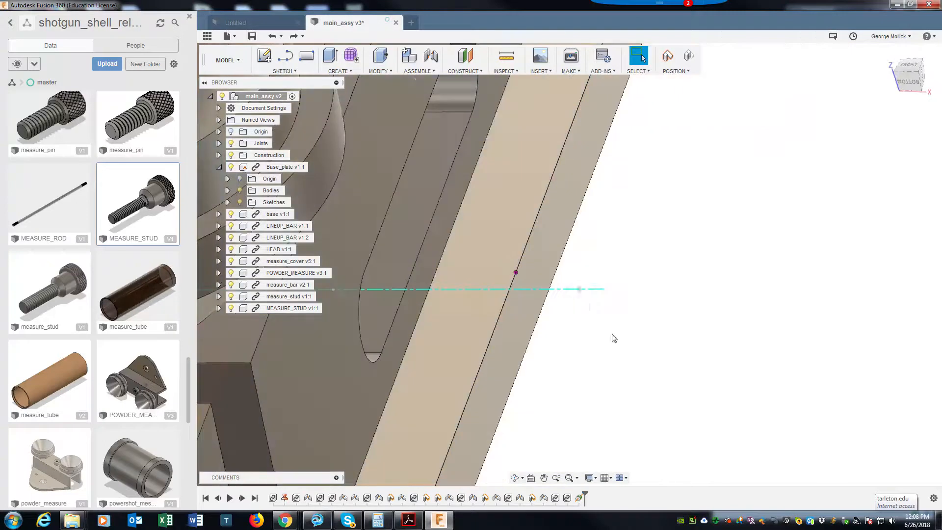
pyautogui.click(588, 290)
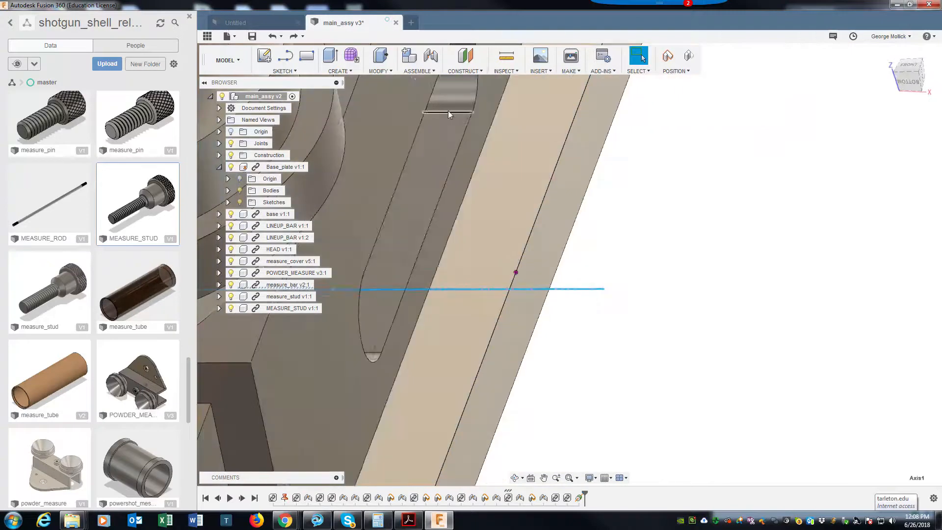
pyautogui.click(431, 60)
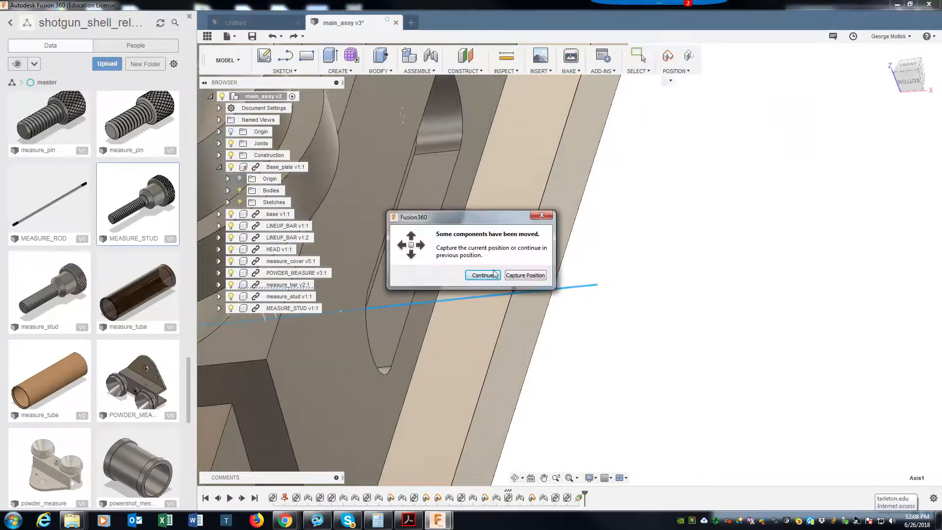
pyautogui.click(540, 214)
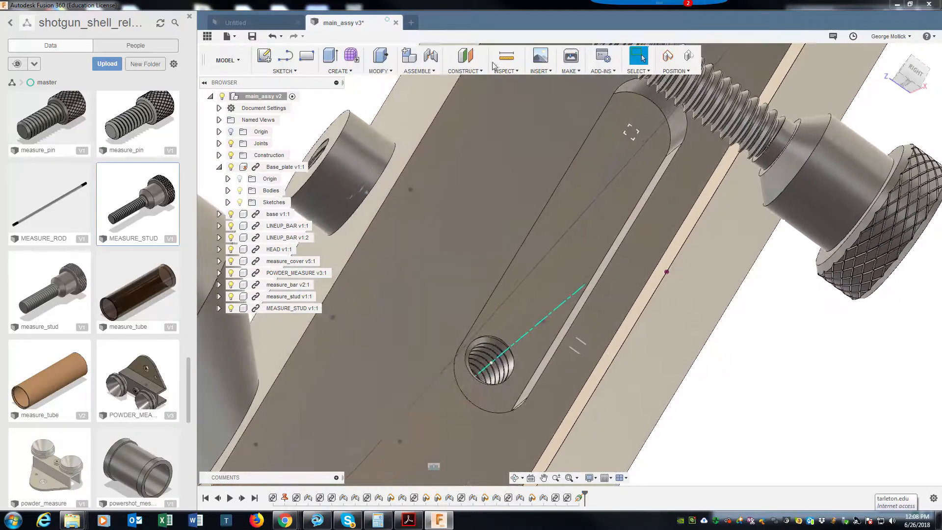
# Start a cylindrical joint from the stud's shoulder edge at the base of its thread, capturing the current position
pyautogui.click(435, 72)
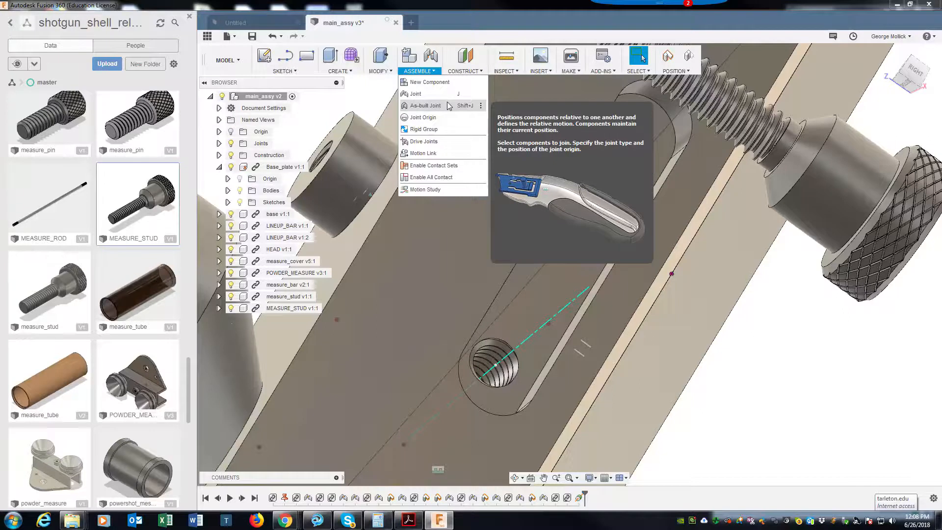
pyautogui.click(432, 67)
pyautogui.click(523, 275)
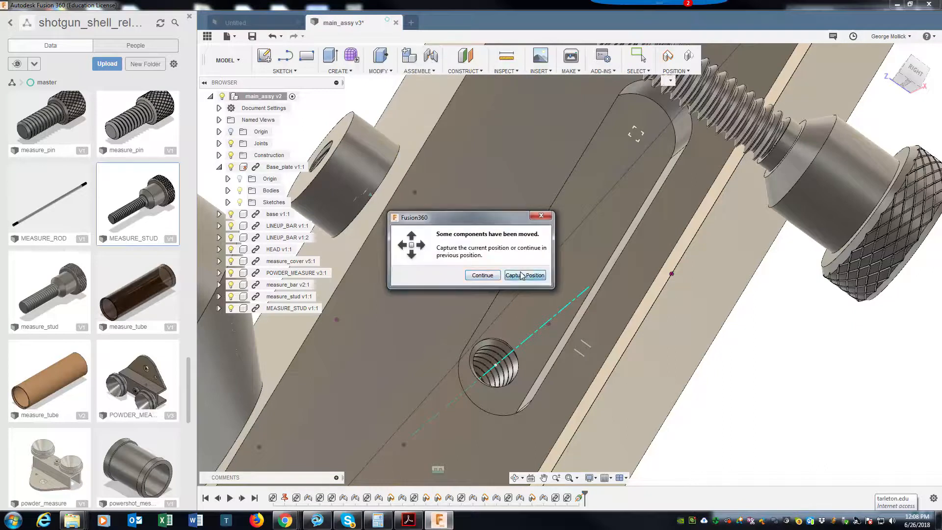
pyautogui.click(382, 197)
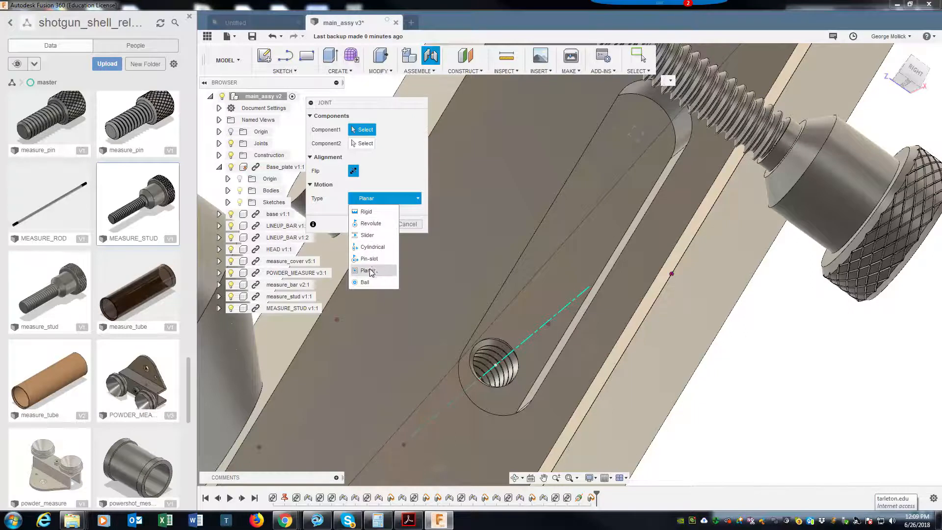
pyautogui.click(373, 247)
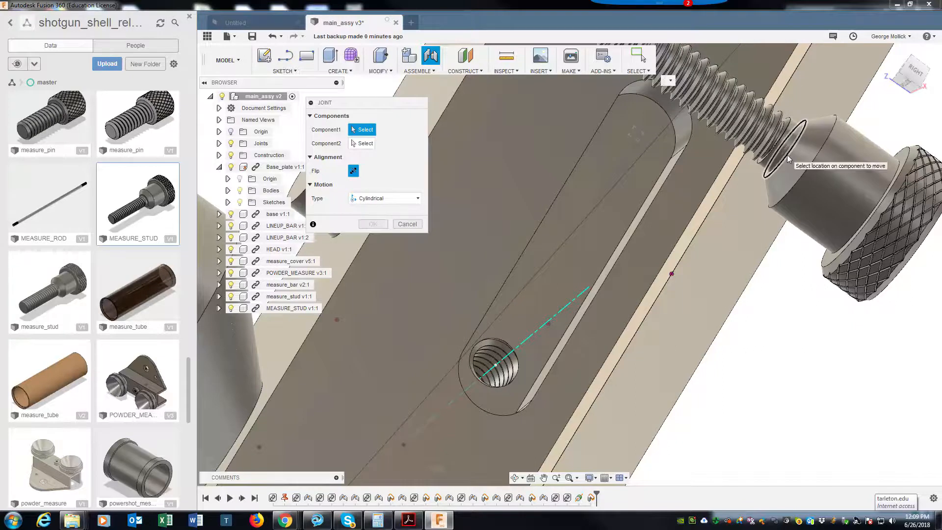
pyautogui.click(787, 155)
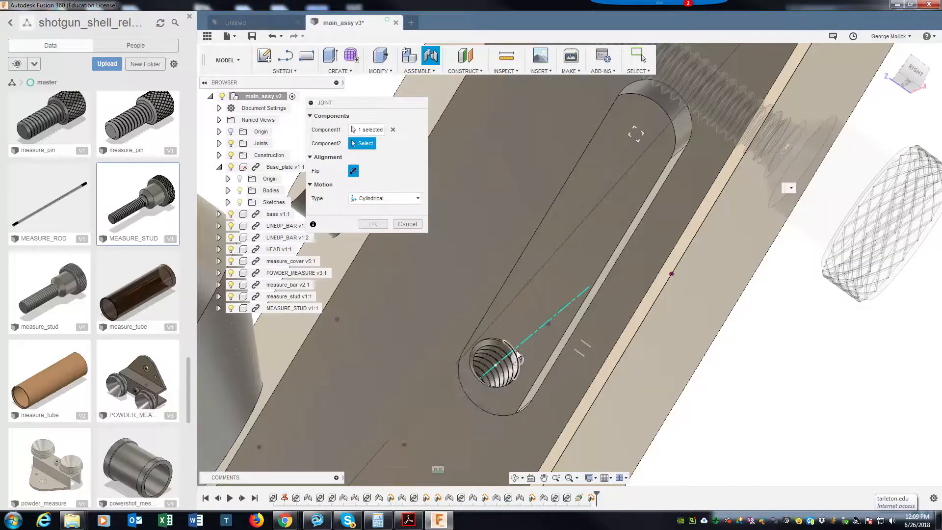
# Try the thread edge in the measure bar's threaded hole as the joint's second component, with the flip turned off
pyautogui.keyDown('shift'); pyautogui.moveTo(523, 342); pyautogui.dragTo(711, 281, button='middle'); pyautogui.keyUp('shift')
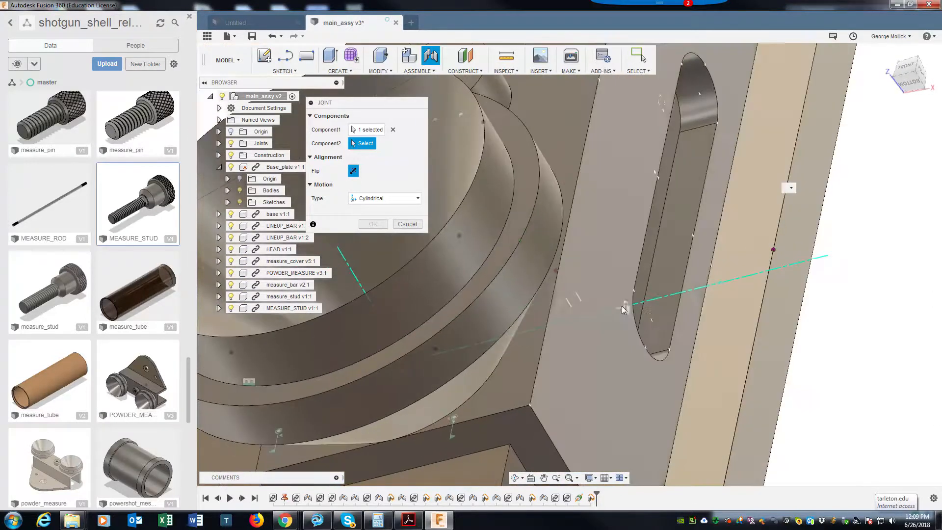
pyautogui.keyDown('shift'); pyautogui.moveTo(615, 310); pyautogui.dragTo(828, 301, button='middle'); pyautogui.keyUp('shift')
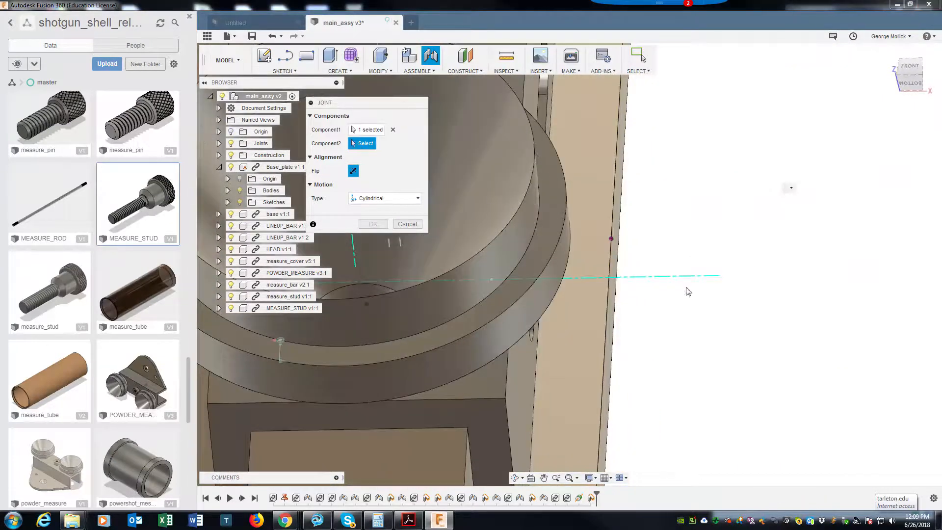
pyautogui.keyDown('shift'); pyautogui.moveTo(676, 277); pyautogui.dragTo(830, 264, button='middle'); pyautogui.keyUp('shift')
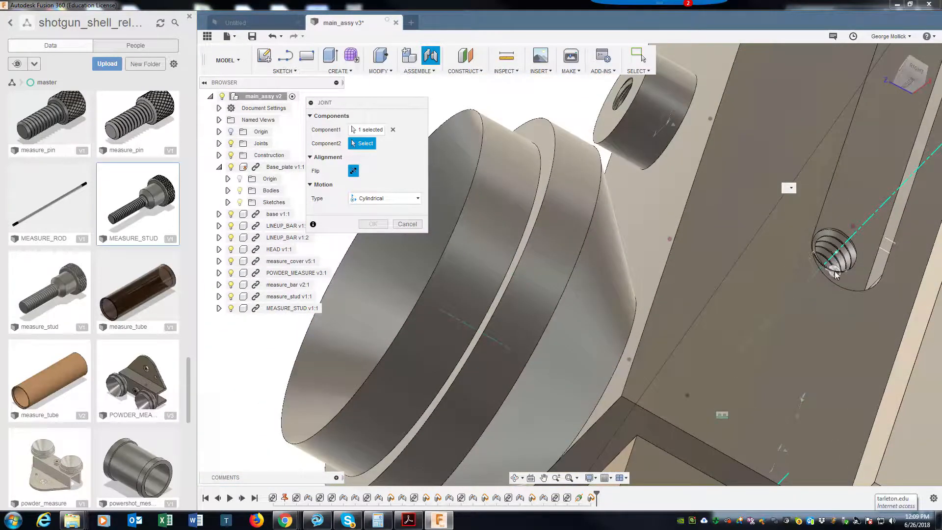
pyautogui.click(840, 265)
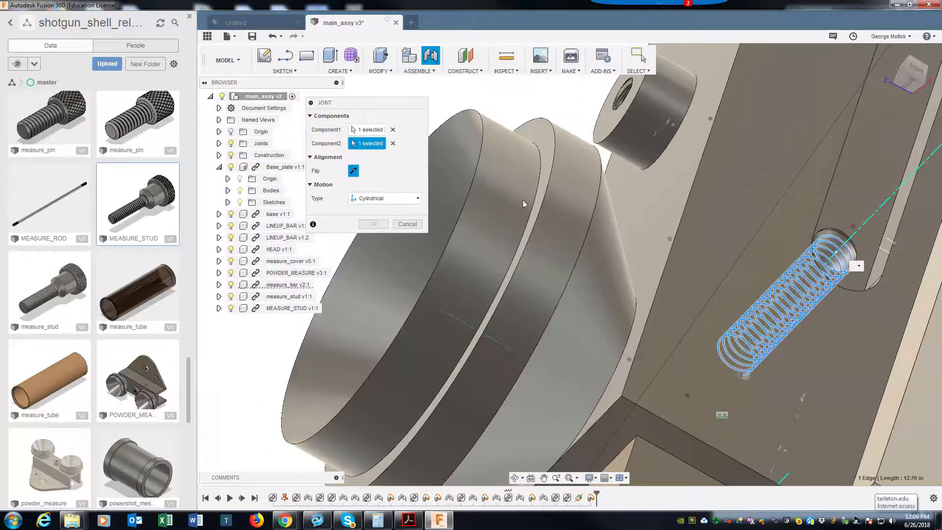
pyautogui.click(858, 267)
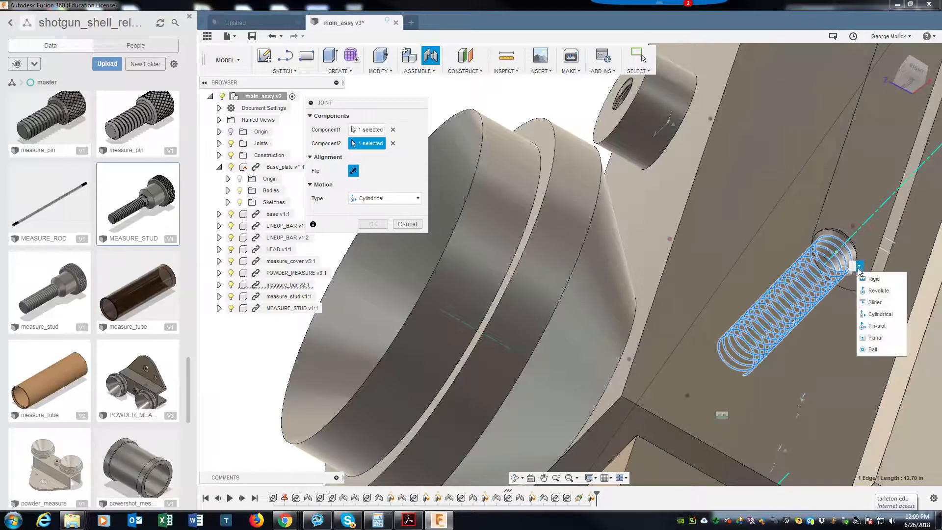
pyautogui.click(354, 171)
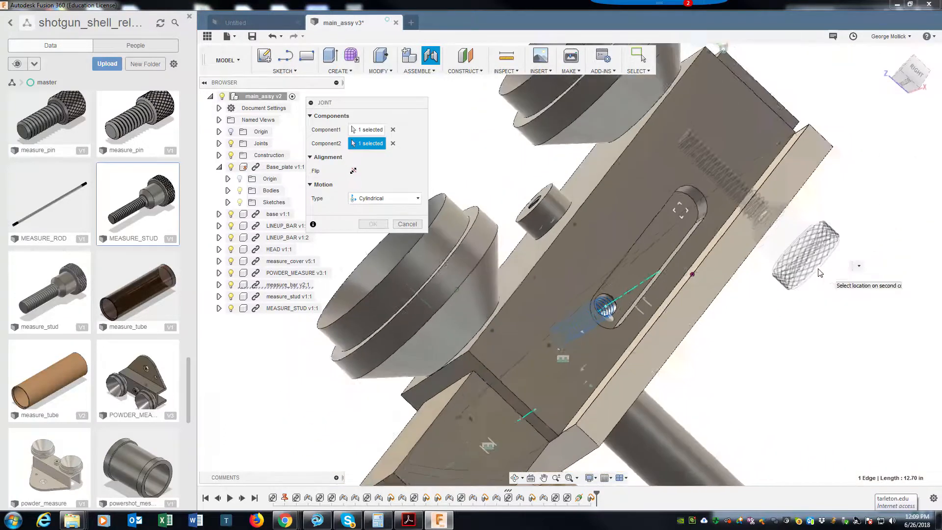
# Set the stud joint's motion type to Rigid and clear the second component selection
pyautogui.scroll(8, 608, 324)
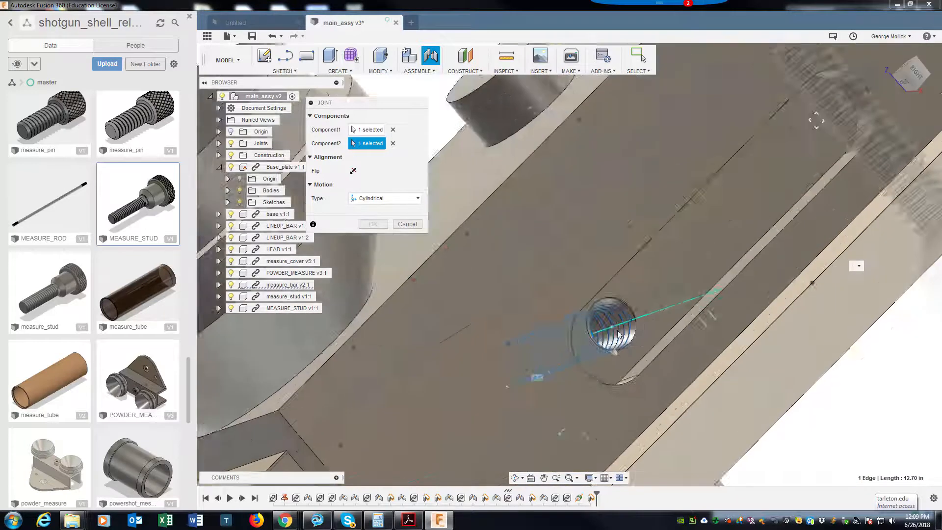
pyautogui.keyDown('shift'); pyautogui.moveTo(601, 328); pyautogui.dragTo(611, 314); pyautogui.keyUp('shift')
pyautogui.keyDown('shift'); pyautogui.moveTo(611, 314); pyautogui.dragTo(585, 293, button='middle'); pyautogui.keyUp('shift')
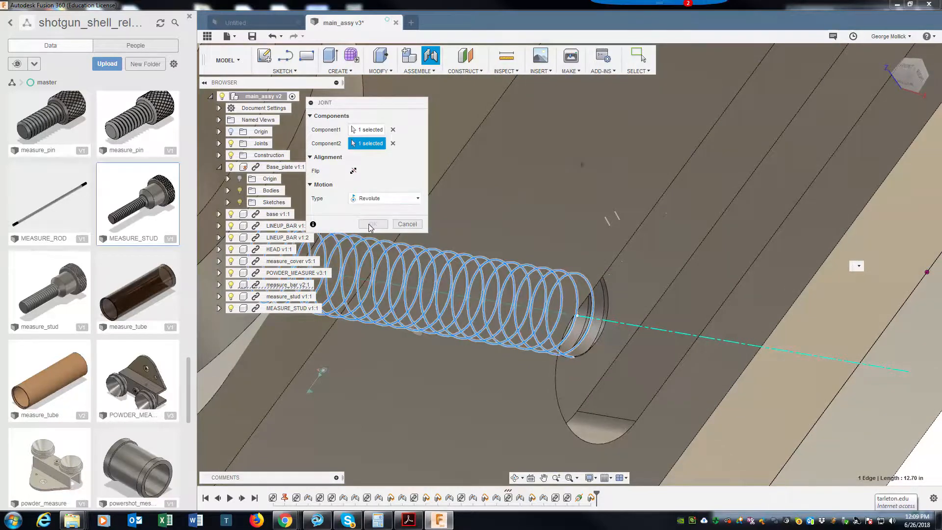
pyautogui.scroll(-3, 498, 284)
pyautogui.moveTo(498, 284)
pyautogui.keyDown('shift'); pyautogui.mouseDown(button='middle')
pyautogui.moveTo(570, 336)
pyautogui.moveTo(564, 318)
pyautogui.moveTo(501, 301)
pyautogui.mouseUp(button='middle'); pyautogui.keyUp('shift')
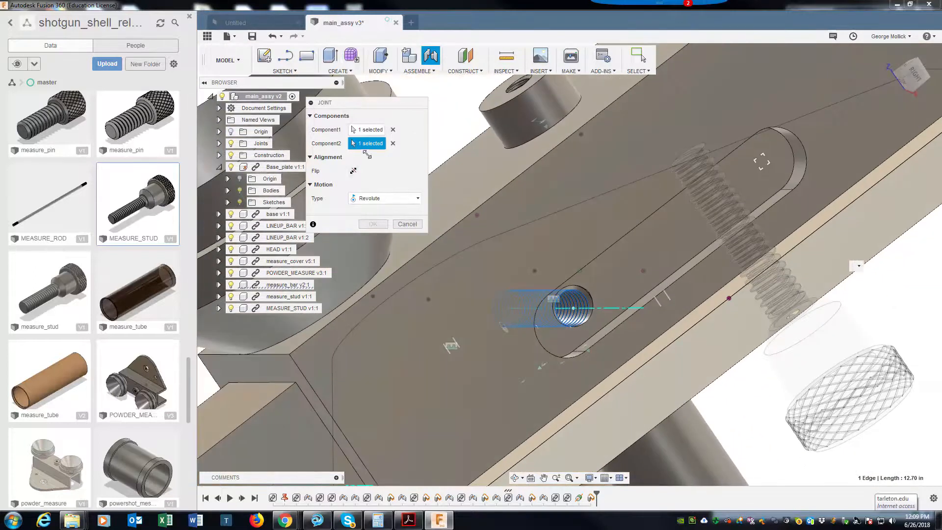
pyautogui.keyDown('shift'); pyautogui.moveTo(630, 321); pyautogui.dragTo(442, 265, button='middle'); pyautogui.keyUp('shift')
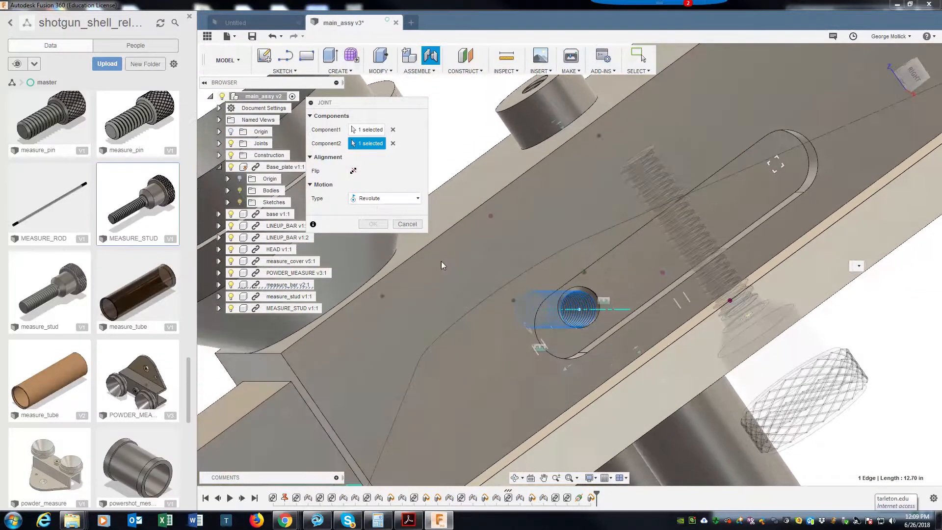
pyautogui.click(380, 199)
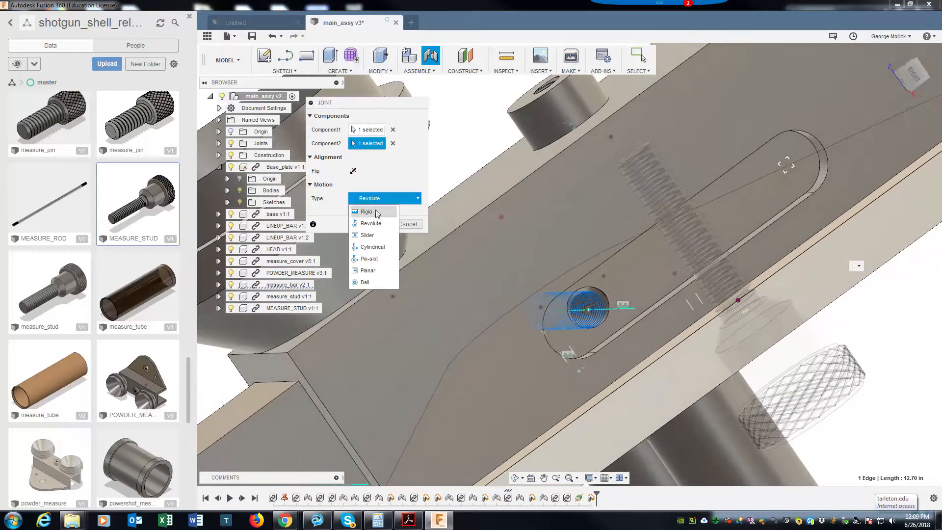
pyautogui.click(373, 213)
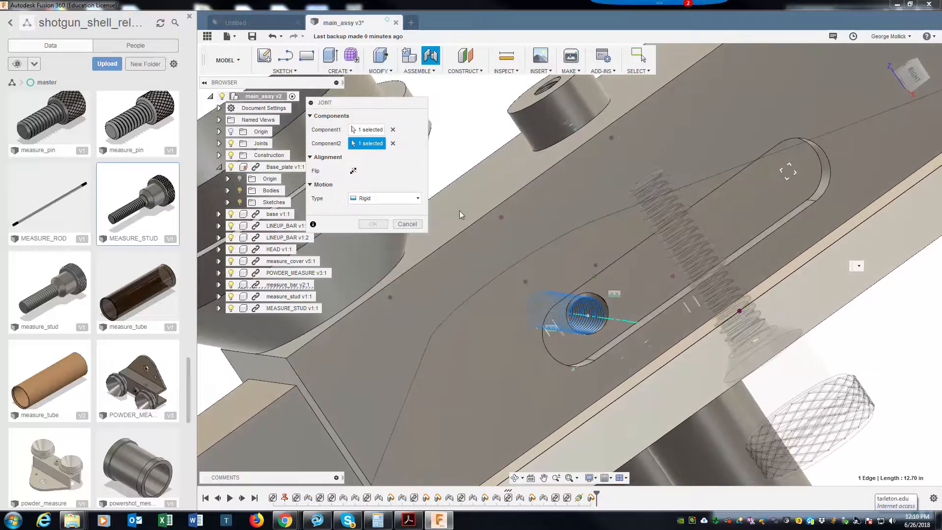
pyautogui.click(379, 199)
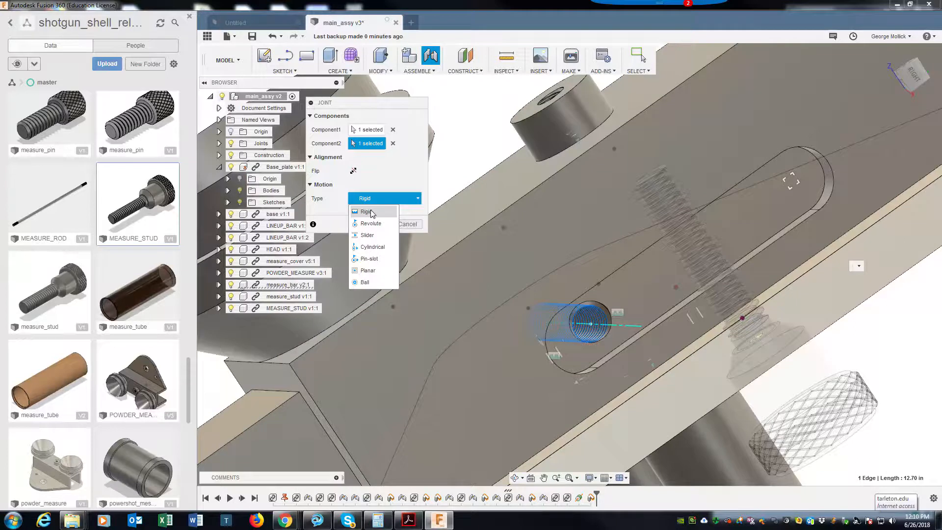
pyautogui.click(370, 211)
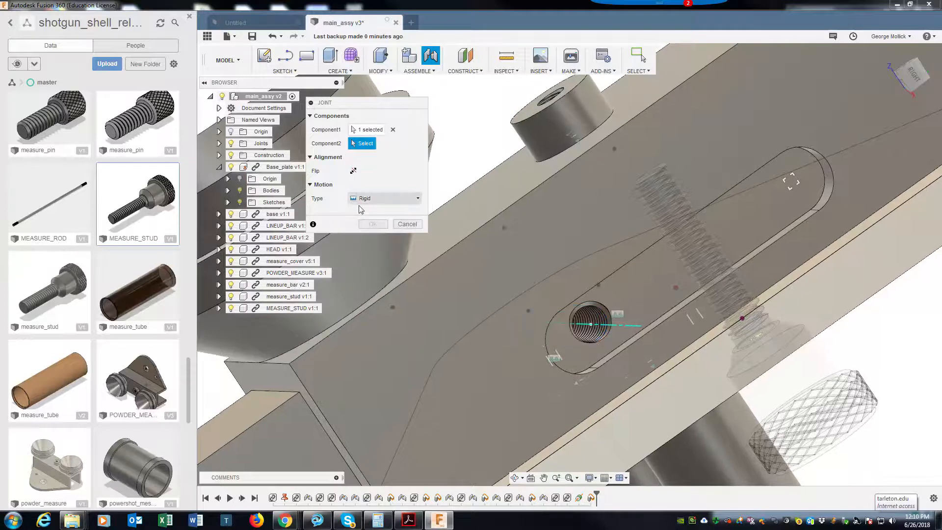
# Pick the mouth of the measure bar's threaded hole as the second component and set the joint angle to 90 degrees
pyautogui.scroll(3, 615, 342)
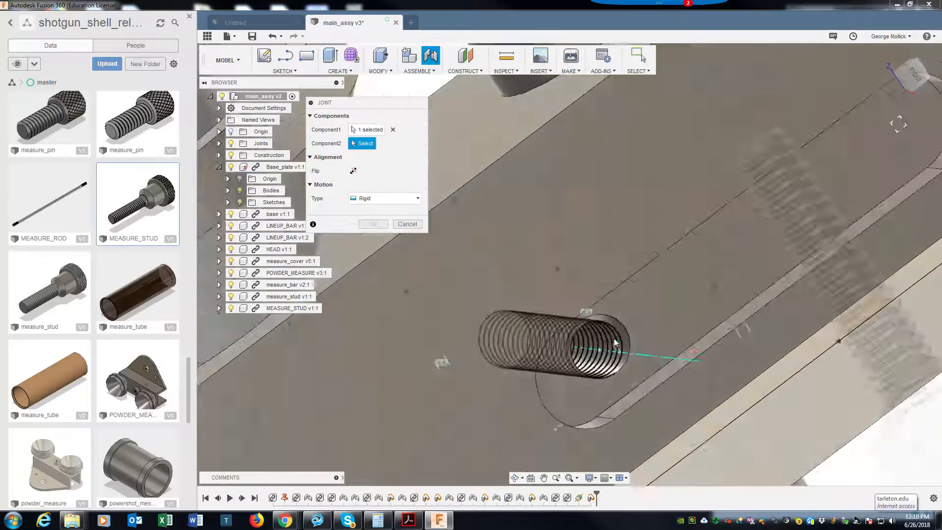
pyautogui.scroll(2, 615, 343)
pyautogui.click(608, 396)
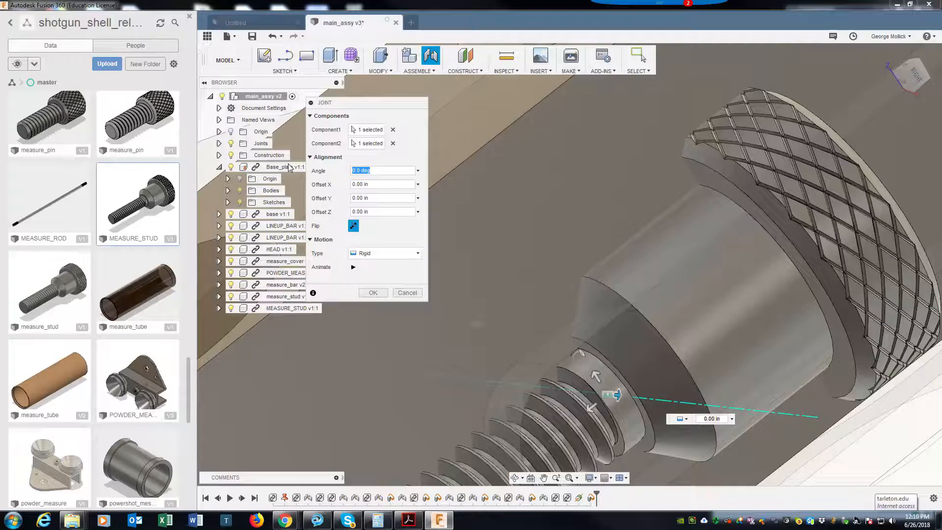
pyautogui.press('Return')
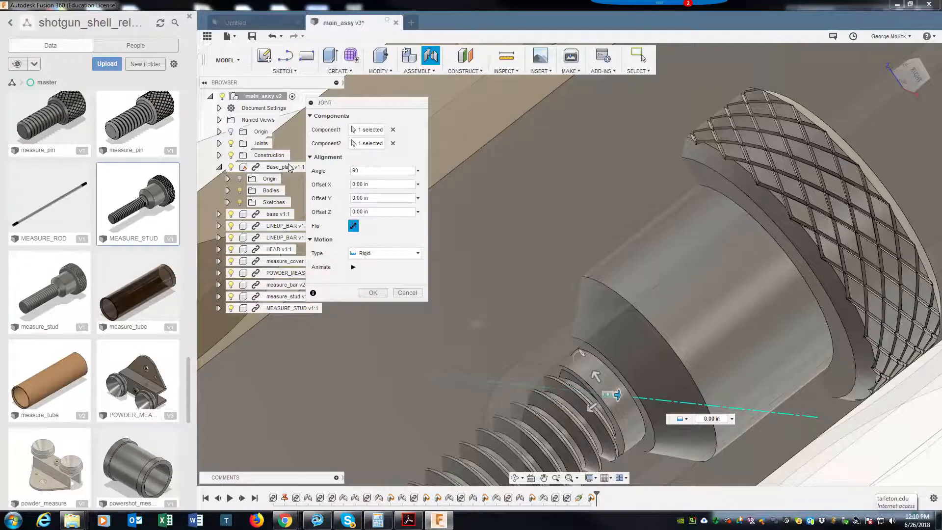
# Check the stud's orientation against the measure bar and accept the rigid joint
pyautogui.scroll(5, 609, 404)
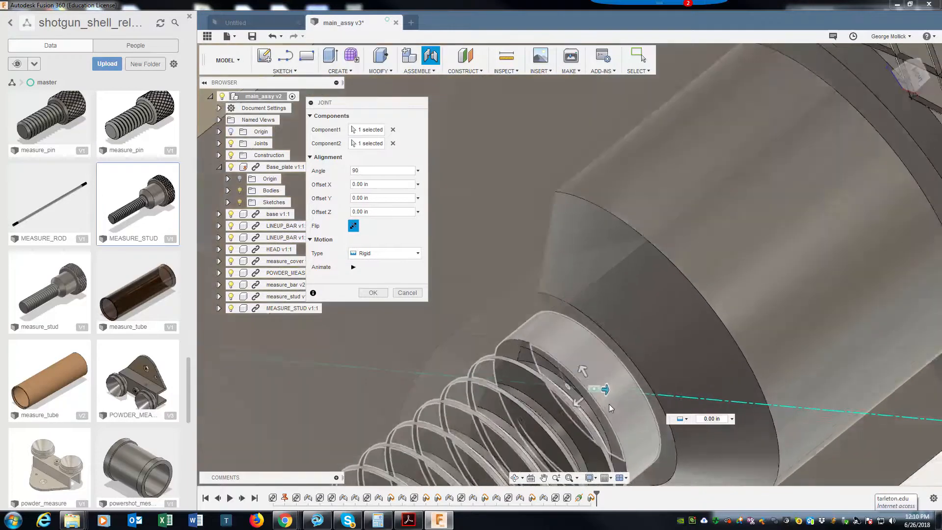
pyautogui.scroll(-4, 608, 406)
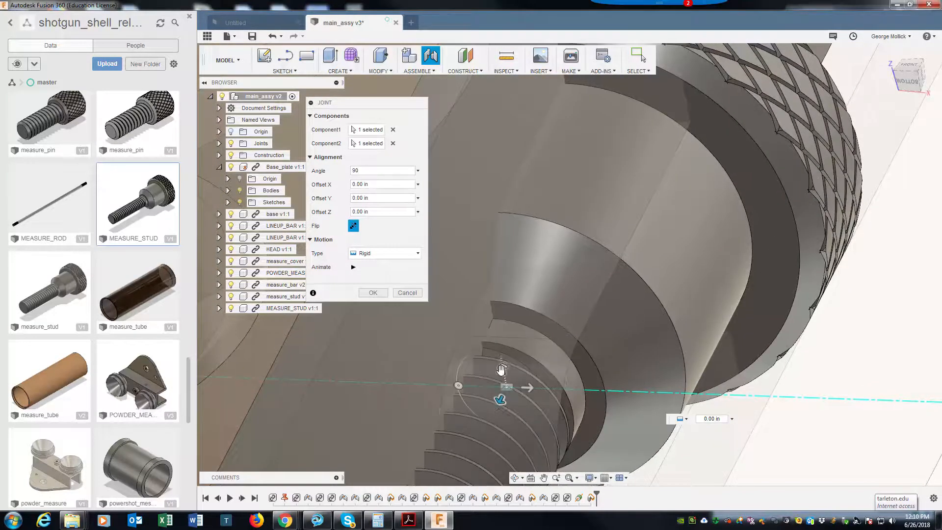
pyautogui.moveTo(501, 369); pyautogui.dragTo(513, 371)
pyautogui.keyDown('shift'); pyautogui.moveTo(513, 371); pyautogui.dragTo(408, 387, button='middle'); pyautogui.keyUp('shift')
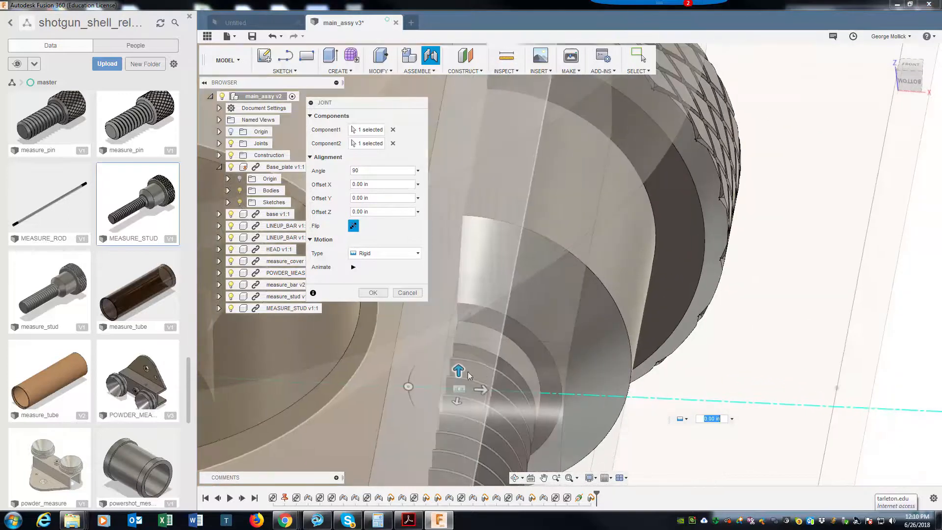
pyautogui.moveTo(470, 325); pyautogui.dragTo(565, 392, button='middle')
pyautogui.scroll(-3, 467, 416)
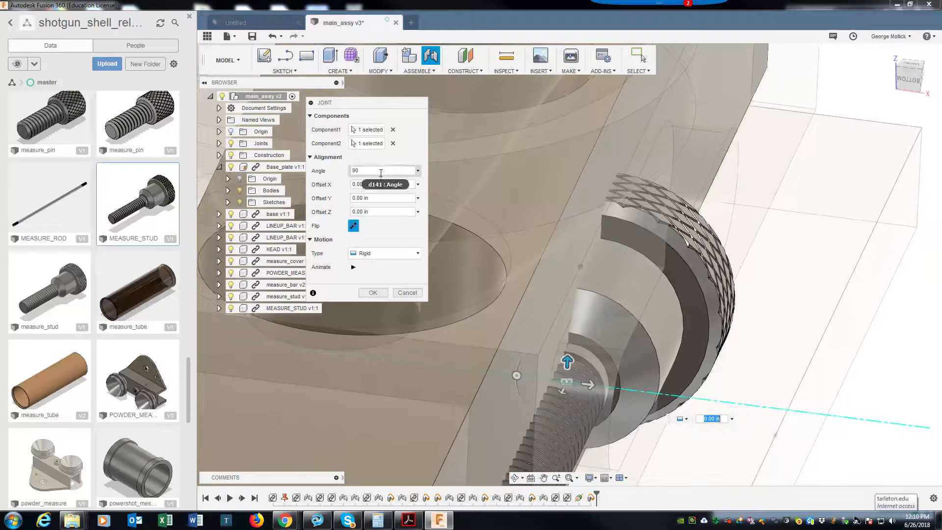
pyautogui.click(372, 293)
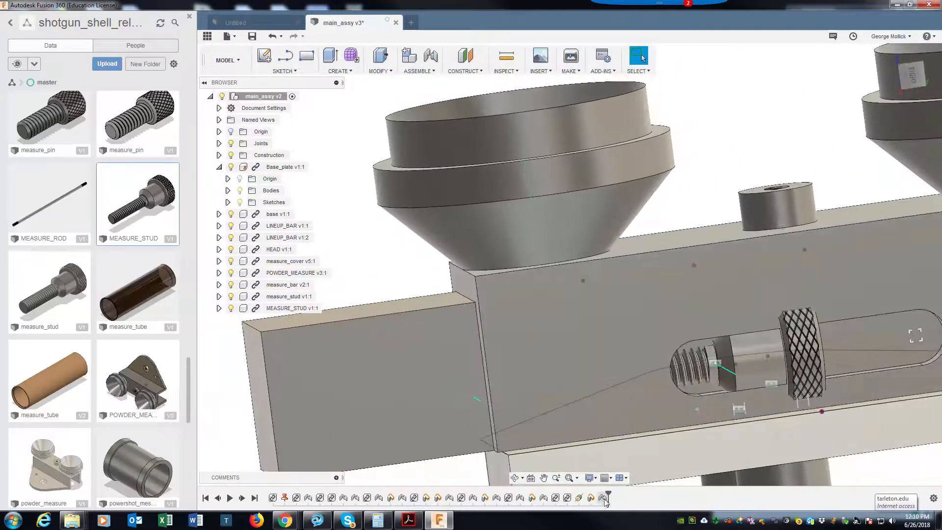
# Reopen the rigid stud joint for editing and rotate its alignment angle to -220 degrees
pyautogui.doubleClick(603, 498)
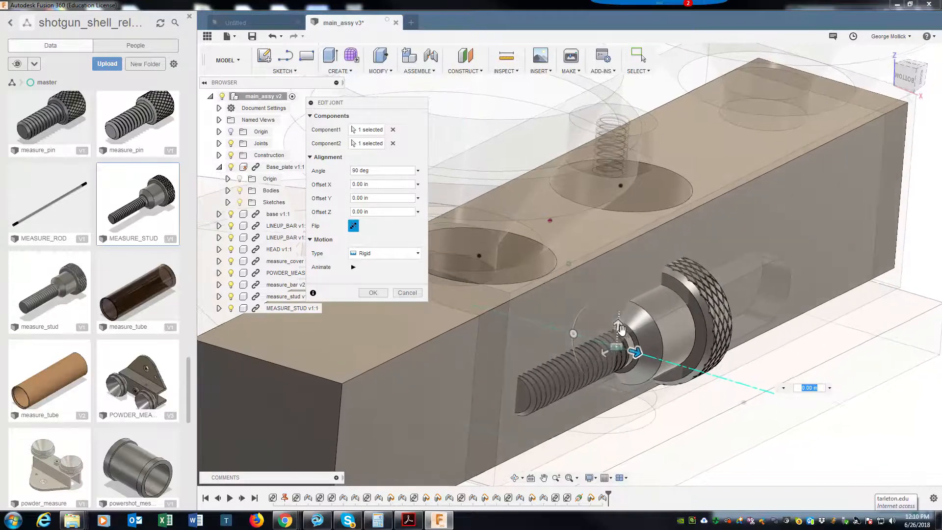
pyautogui.keyDown('shift'); pyautogui.moveTo(622, 328); pyautogui.dragTo(824, 394, button='middle'); pyautogui.keyUp('shift')
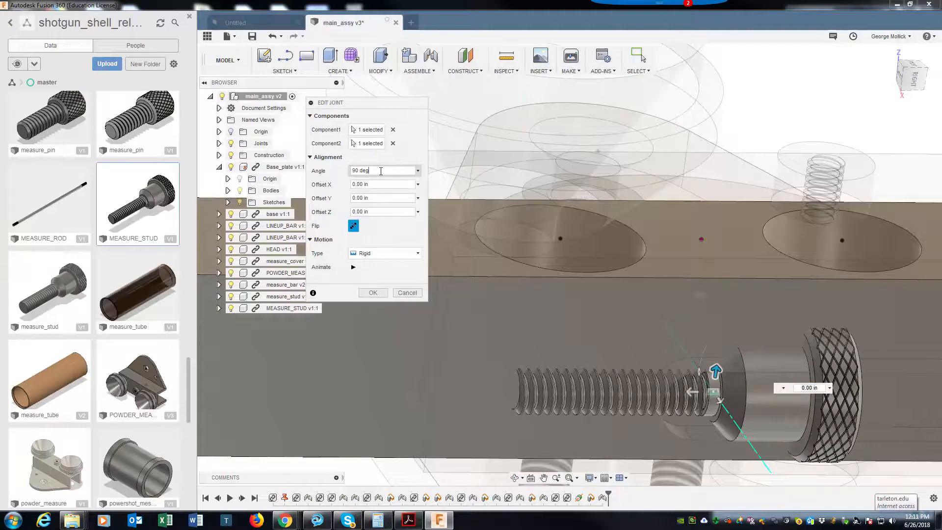
pyautogui.keyDown('shift'); pyautogui.moveTo(531, 309); pyautogui.dragTo(556, 326, button='middle'); pyautogui.keyUp('shift')
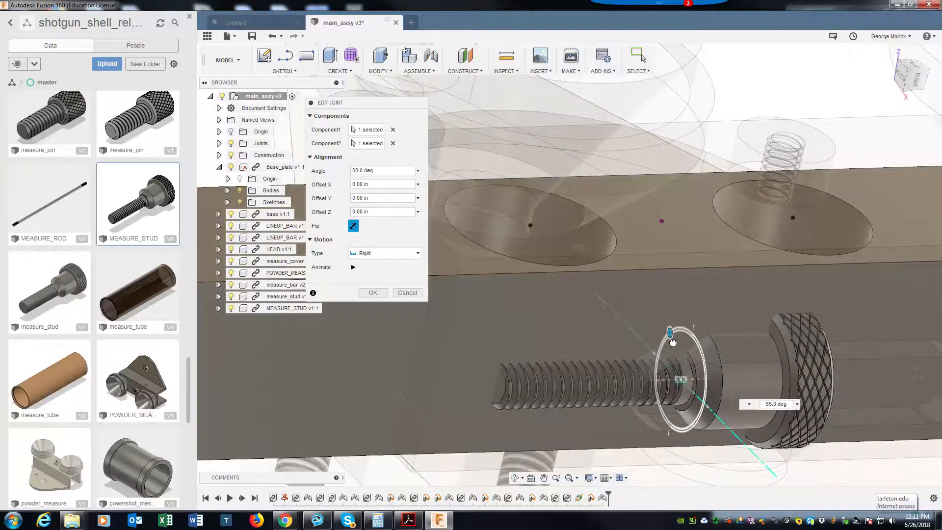
pyautogui.moveTo(690, 349); pyautogui.dragTo(660, 397)
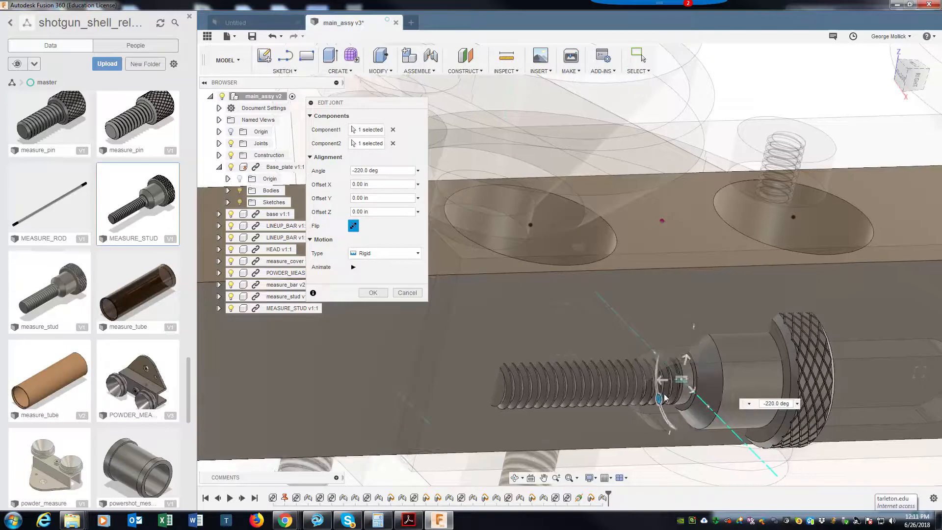
pyautogui.keyDown('shift'); pyautogui.moveTo(659, 398); pyautogui.dragTo(616, 376, button='middle'); pyautogui.keyUp('shift')
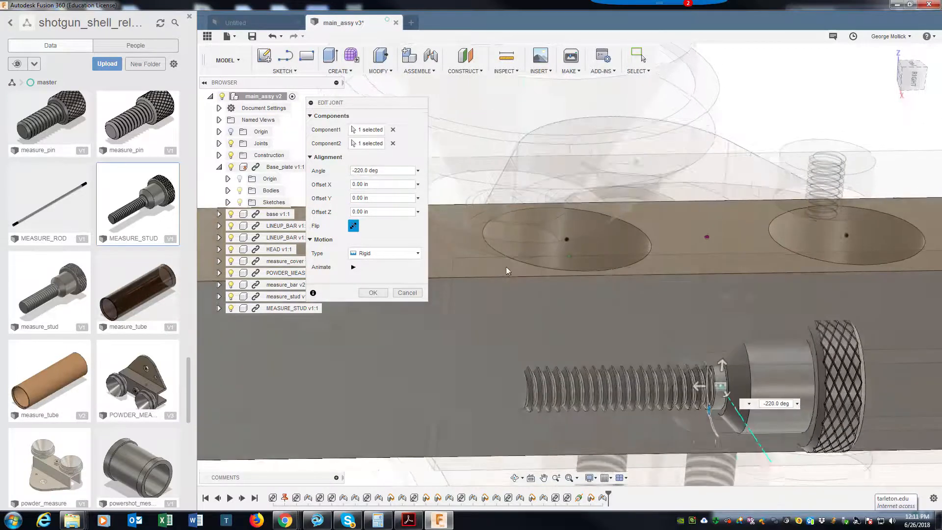
pyautogui.keyDown('shift'); pyautogui.moveTo(664, 378); pyautogui.dragTo(592, 387, button='middle'); pyautogui.keyUp('shift')
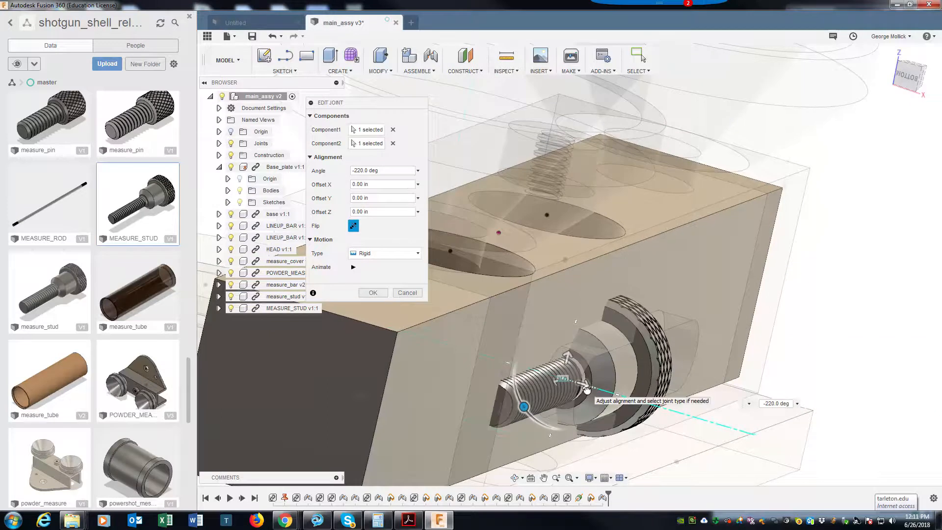
# Try a 0.155 in X offset on the stud joint, reset Offset X to 0 in, and accept the edit
pyautogui.click(586, 389)
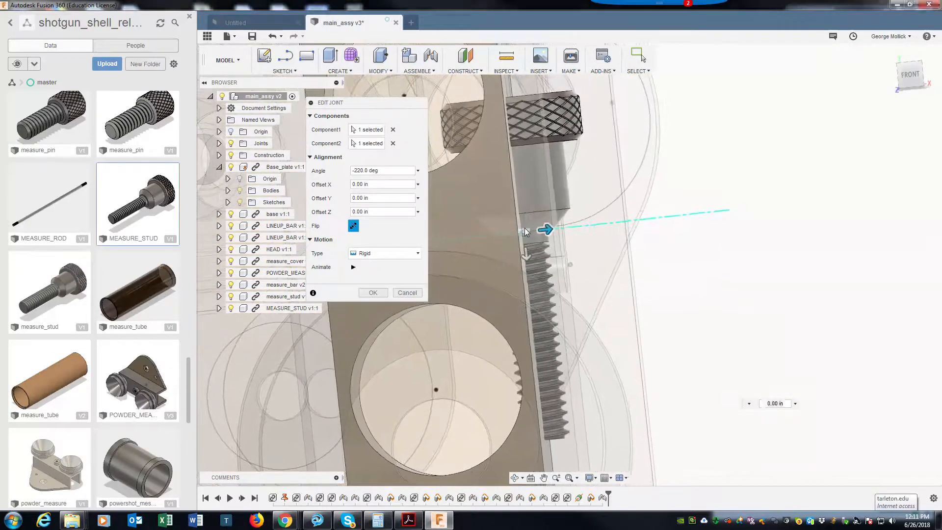
pyautogui.moveTo(526, 228); pyautogui.dragTo(566, 247)
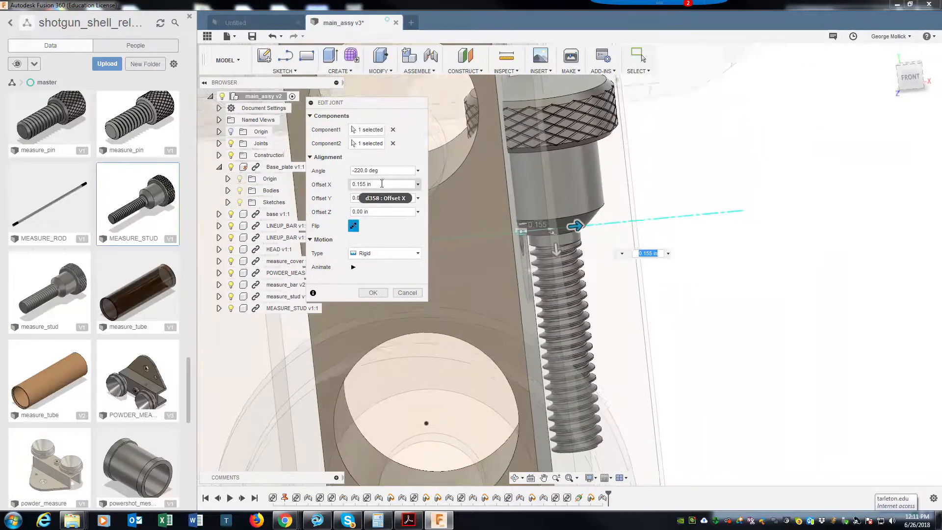
pyautogui.press('Return')
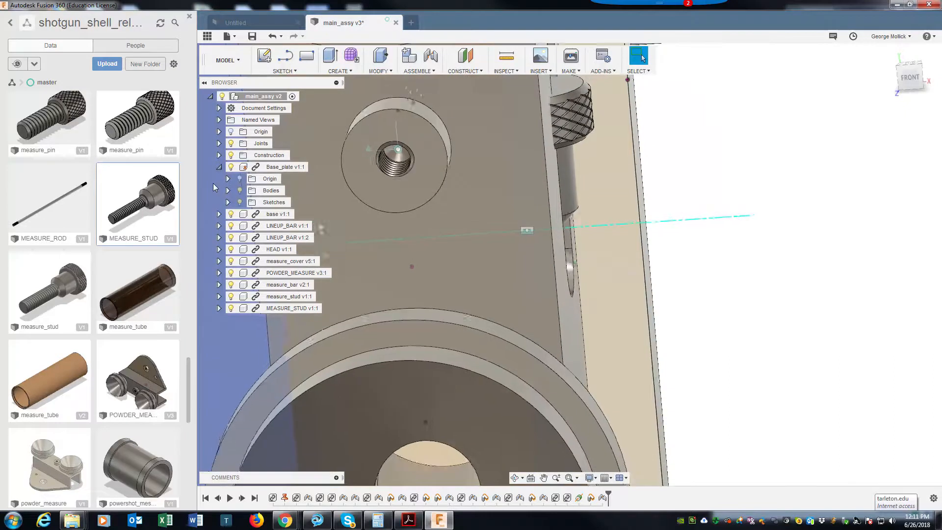
# Change the stud joint's motion to Revolute, try rotation about the X axis, set it to the Y axis, and accept
pyautogui.doubleClick(591, 497)
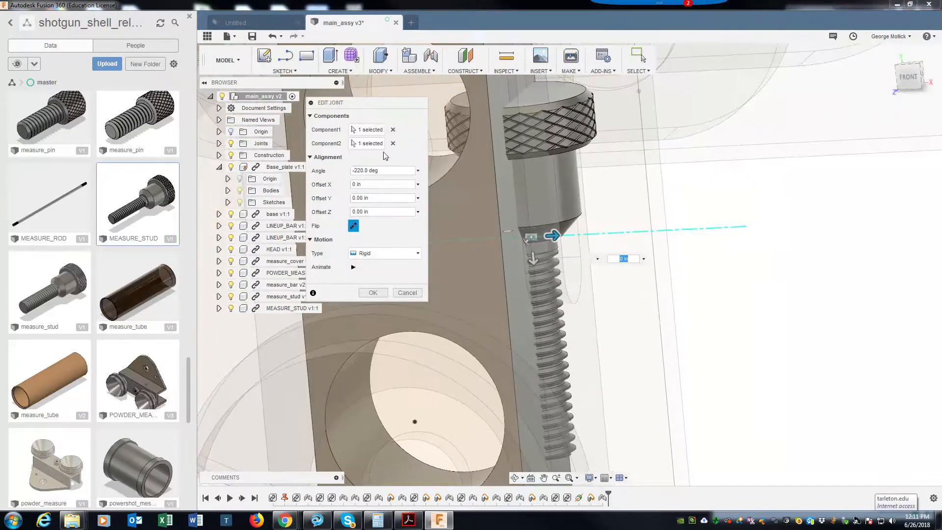
pyautogui.click(353, 226)
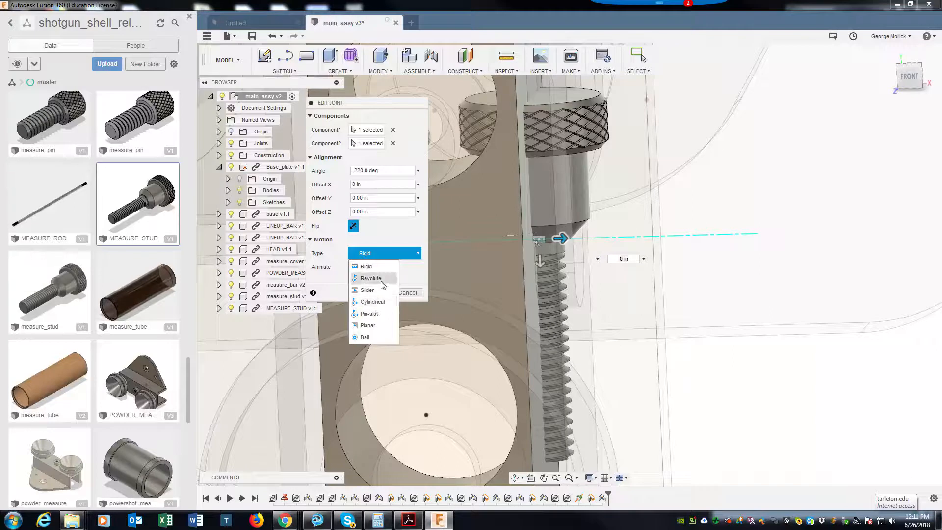
pyautogui.click(371, 278)
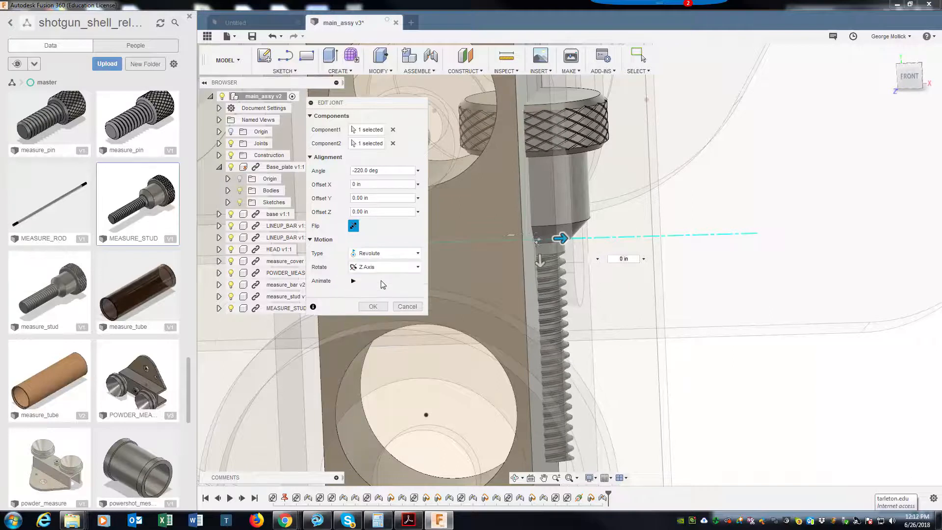
pyautogui.click(391, 272)
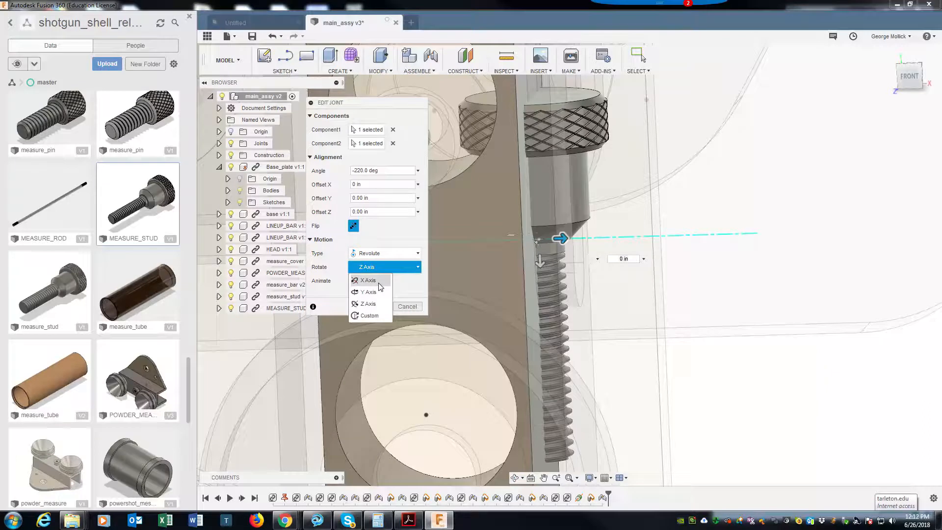
pyautogui.click(379, 282)
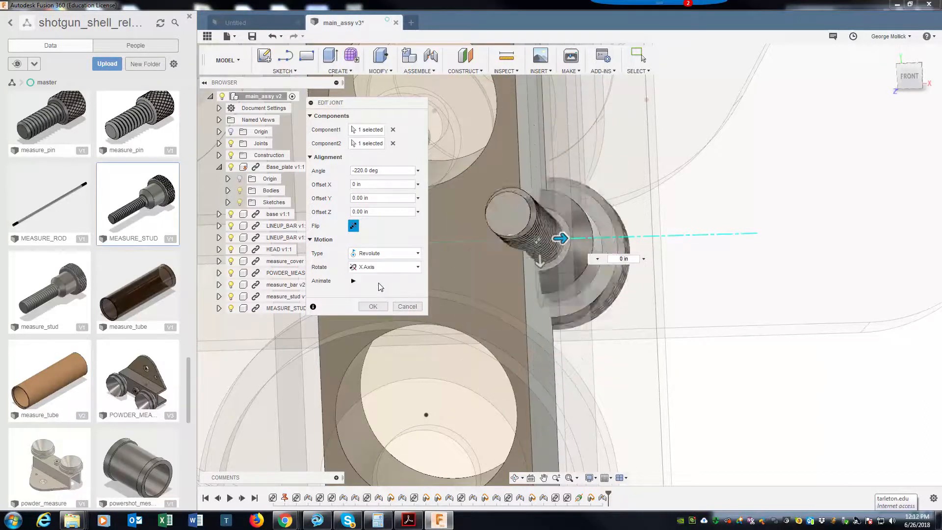
pyautogui.click(377, 265)
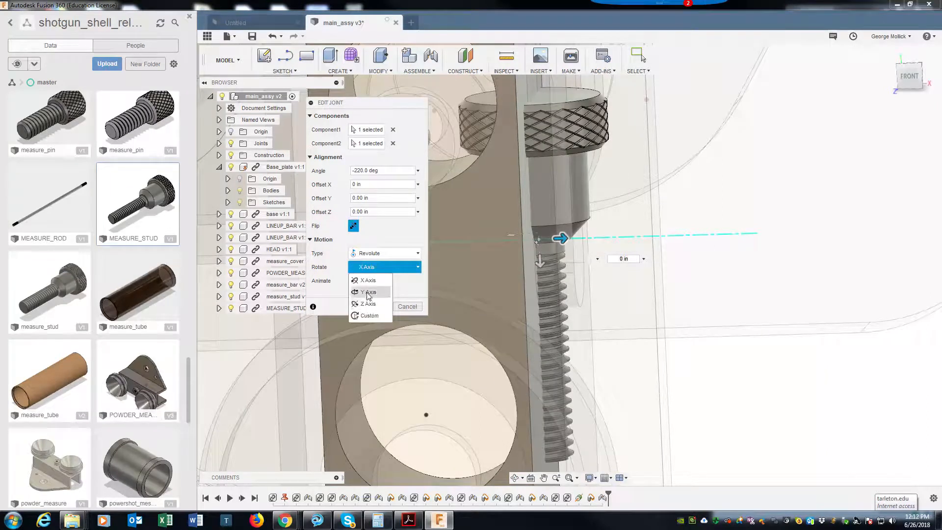
pyautogui.click(378, 265)
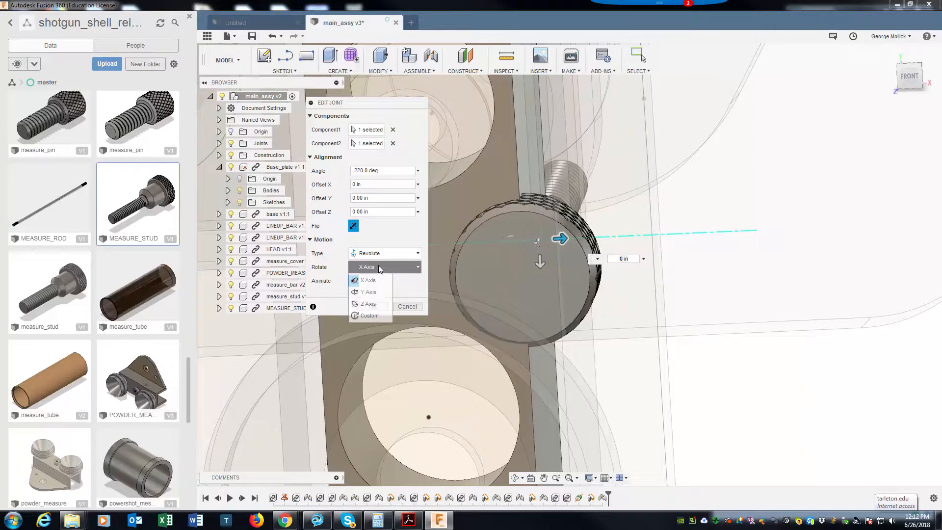
pyautogui.click(373, 292)
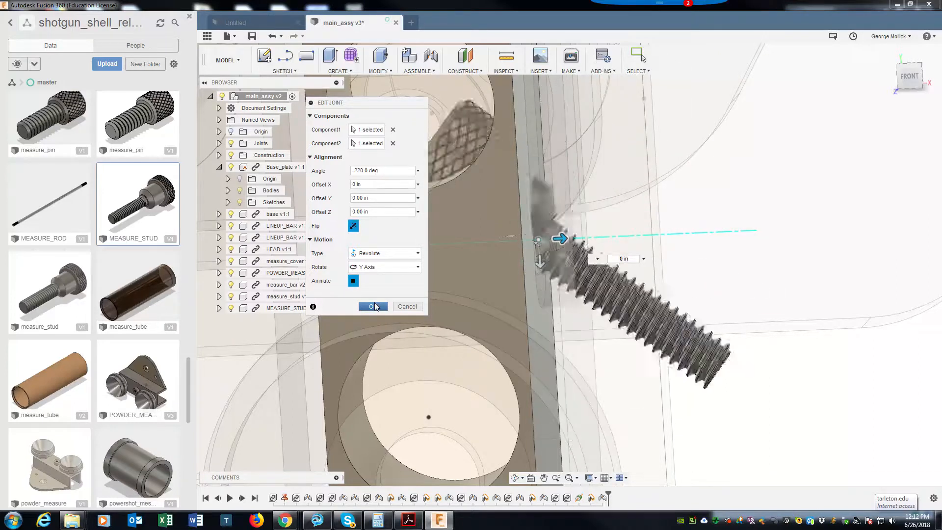
pyautogui.click(373, 306)
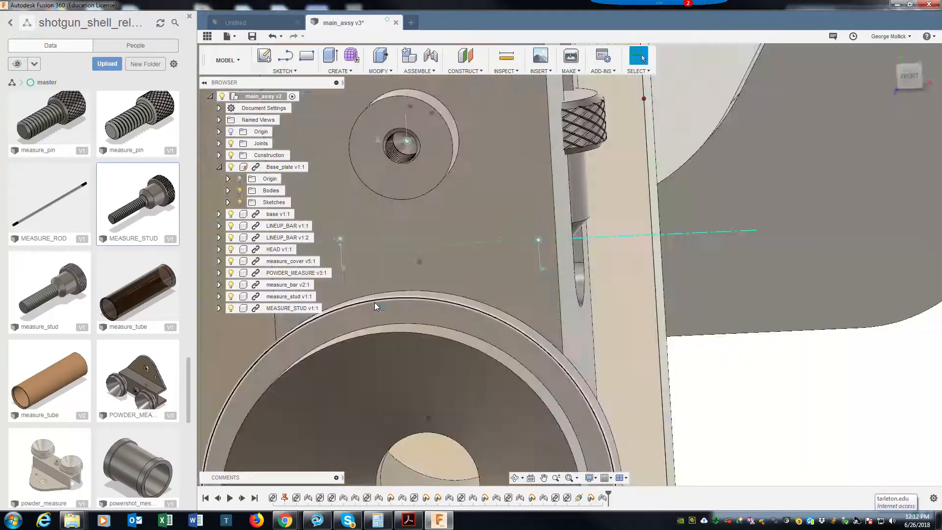
# Swing the measure stud by hand to test its revolute motion against the cover's slot
pyautogui.keyDown('shift'); pyautogui.moveTo(375, 302); pyautogui.dragTo(705, 310, button='middle'); pyautogui.keyUp('shift')
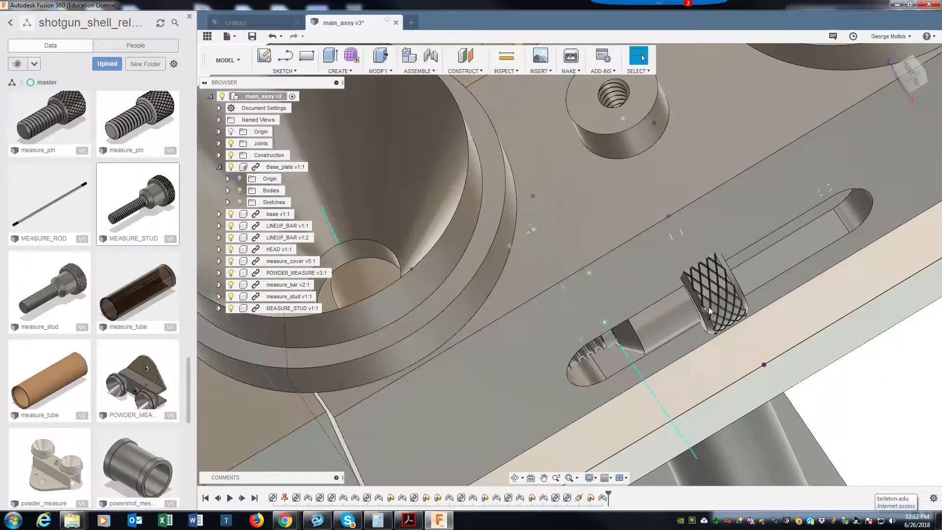
pyautogui.moveTo(708, 304); pyautogui.dragTo(697, 332)
pyautogui.keyDown('shift'); pyautogui.moveTo(648, 354); pyautogui.dragTo(627, 369, button='middle'); pyautogui.keyUp('shift')
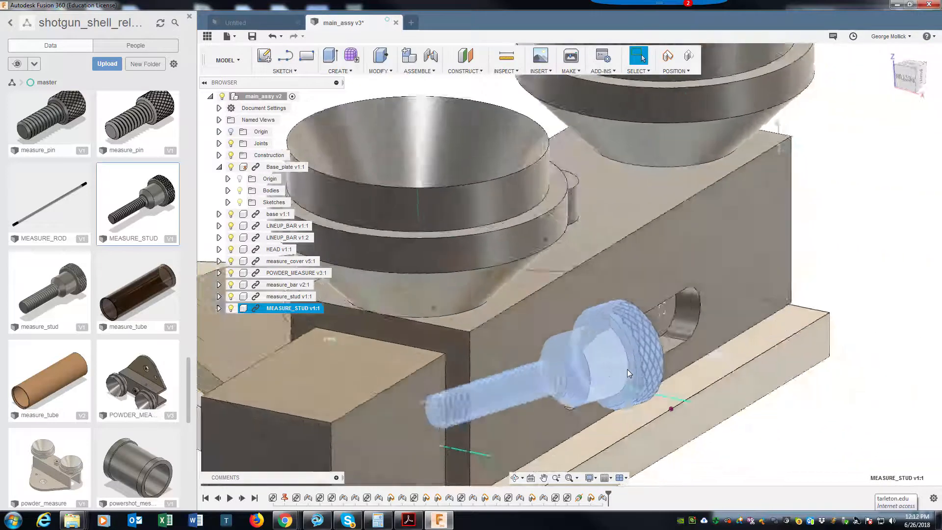
pyautogui.scroll(6, 627, 369)
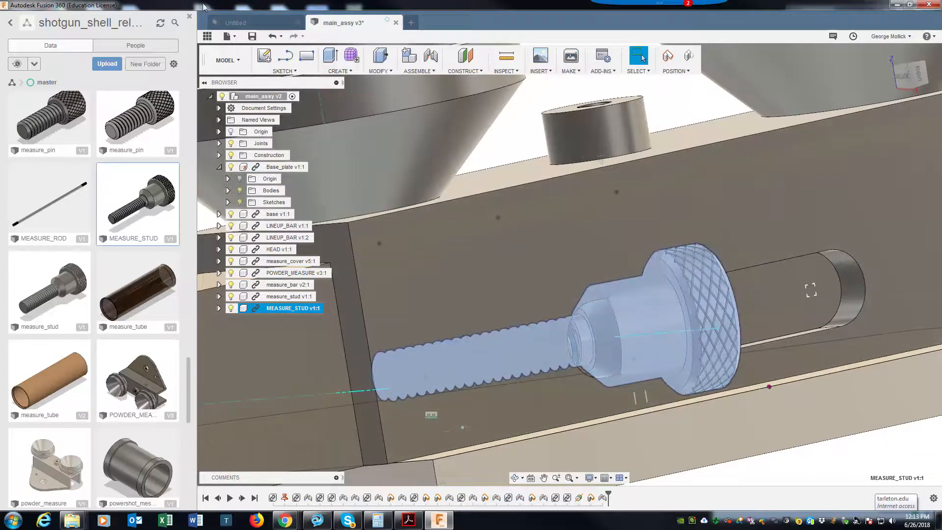
# Undo the stud's test movement and its joint, back to the unjoined stud beside the assembly
pyautogui.click(272, 38)
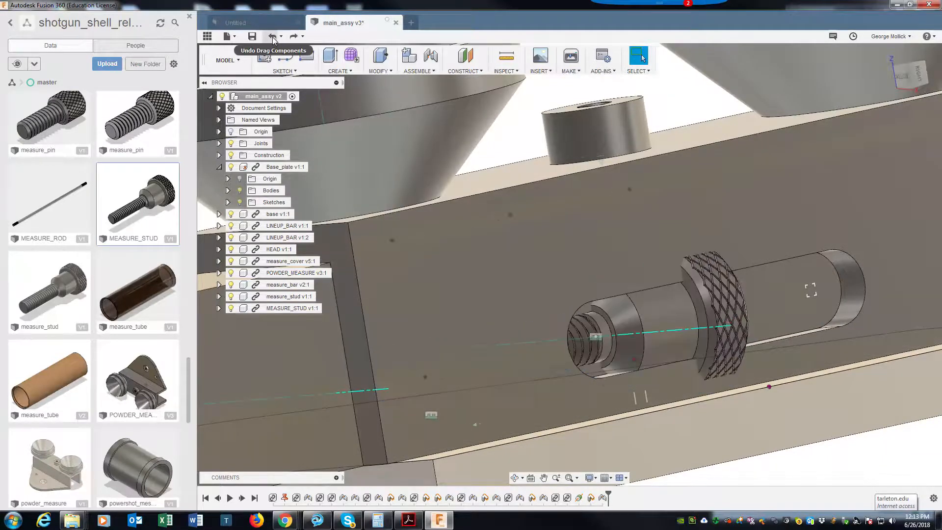
pyautogui.scroll(-5, 479, 291)
pyautogui.keyDown('shift'); pyautogui.moveTo(479, 290); pyautogui.dragTo(537, 339, button='middle'); pyautogui.keyUp('shift')
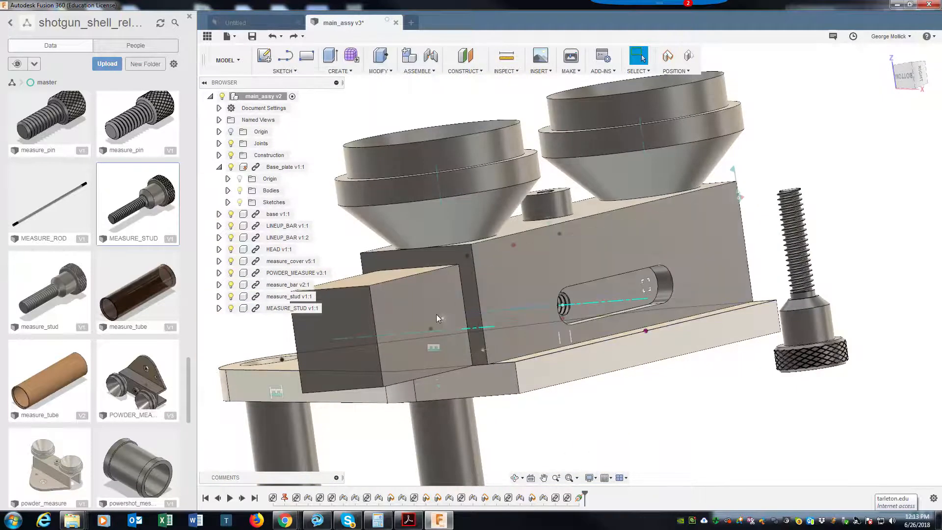
pyautogui.click(419, 299)
pyautogui.rightClick(419, 300)
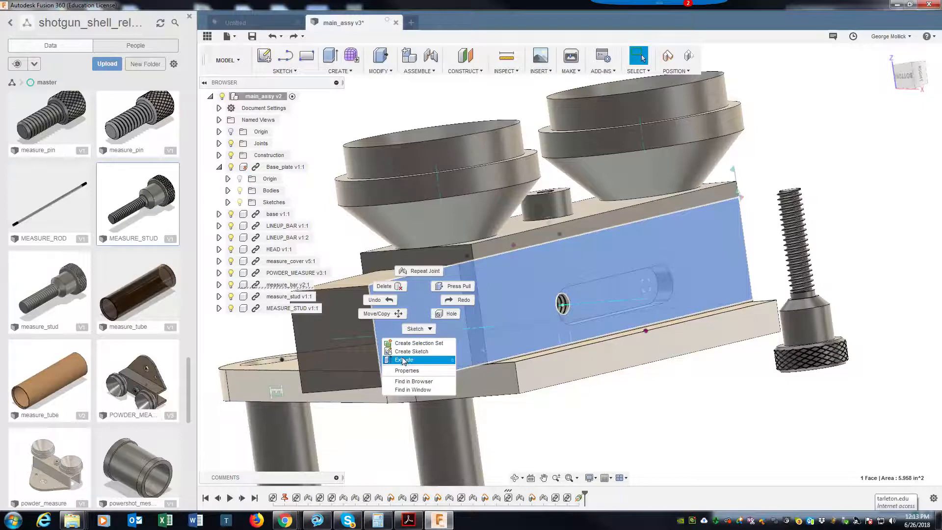
pyautogui.click(384, 318)
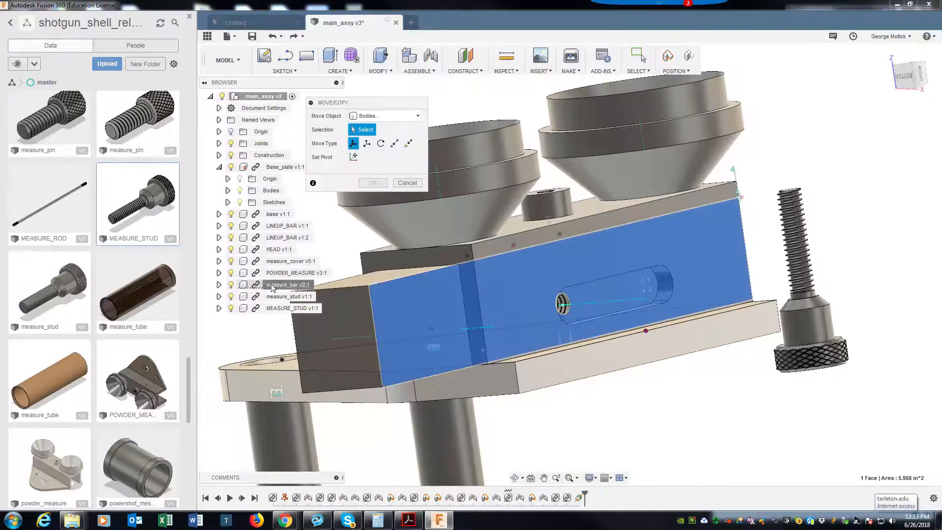
pyautogui.click(407, 183)
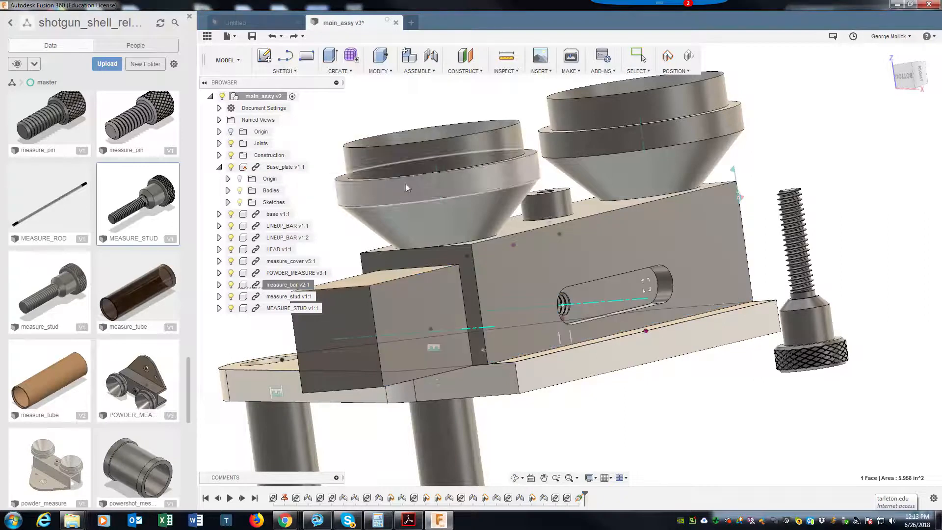
# Open the measure_bar component as its own document and turn off modeled threads on its 1/4-20 UNC tapped hole
pyautogui.rightClick(264, 285)
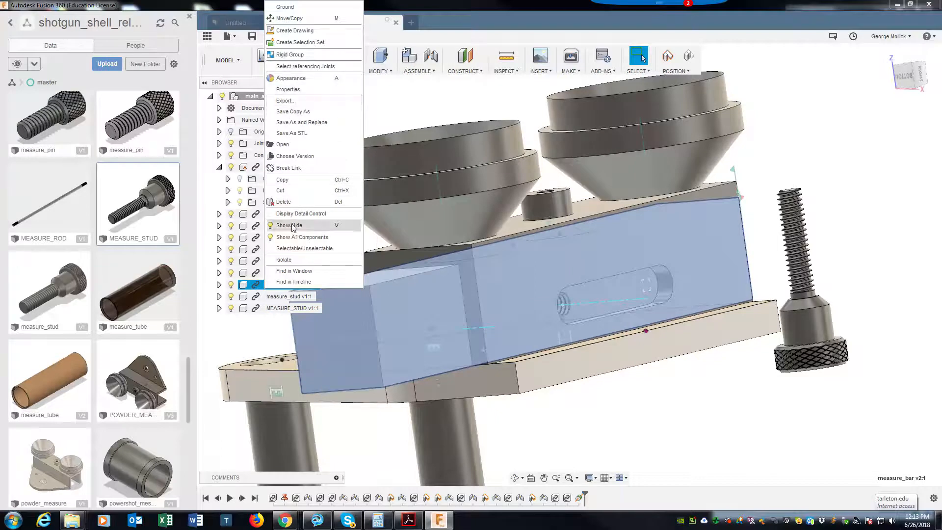
pyautogui.click(283, 144)
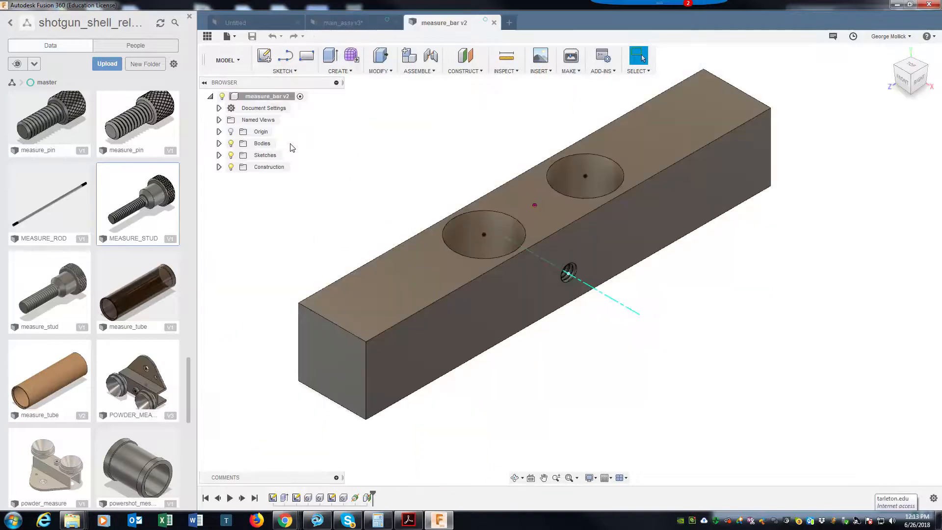
pyautogui.click(343, 498)
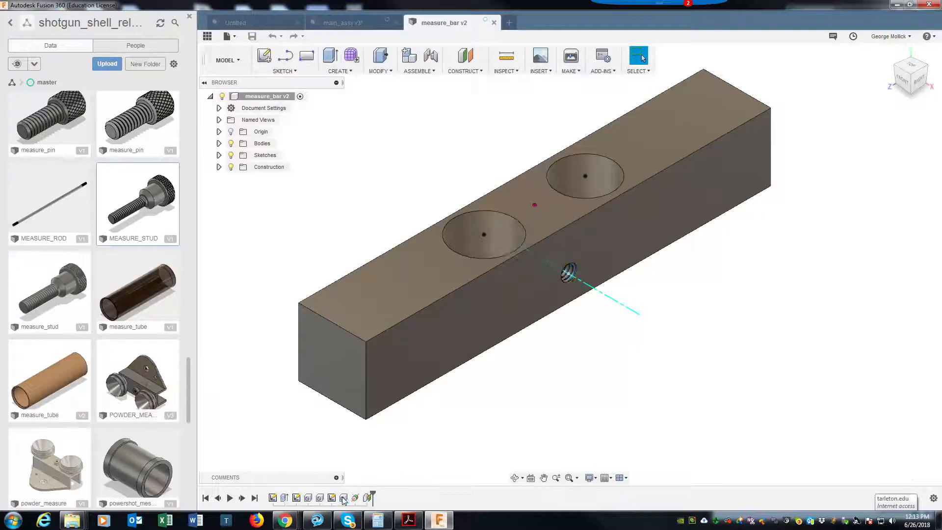
pyautogui.doubleClick(343, 498)
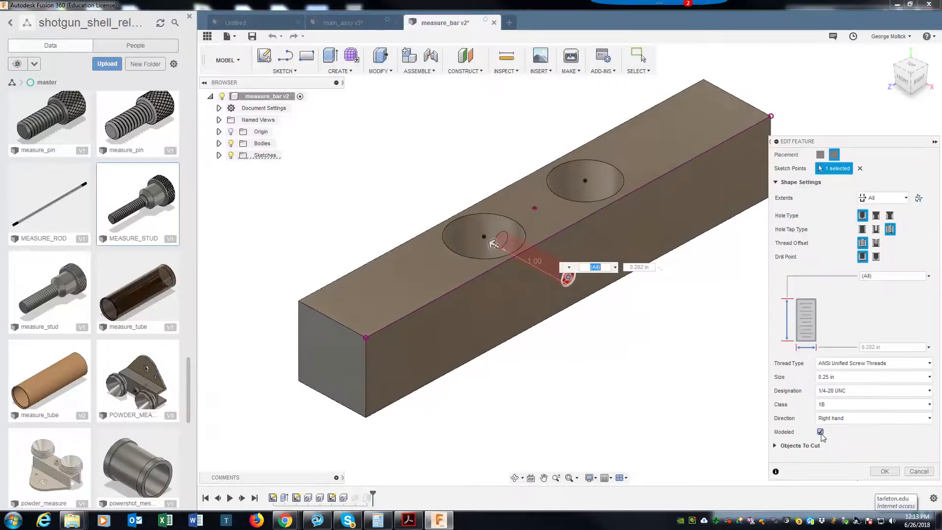
pyautogui.click(821, 432)
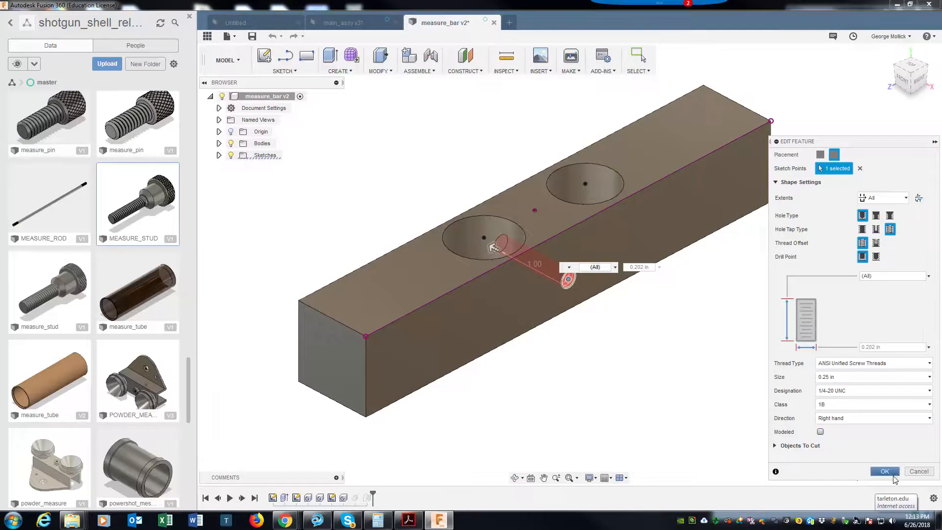
pyautogui.click(883, 472)
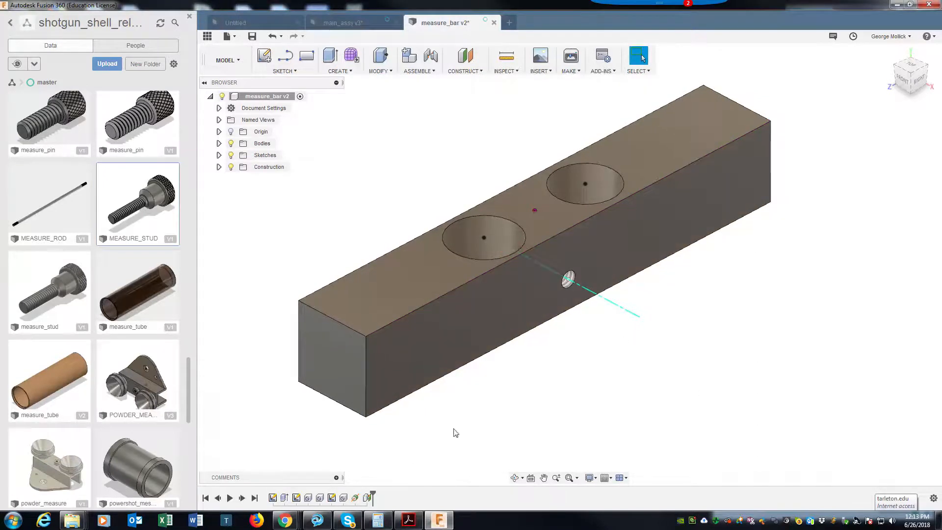
# Save and close measure_bar with the description "User Saved", and update the main assembly to its latest version
pyautogui.keyDown('shift'); pyautogui.moveTo(456, 433); pyautogui.dragTo(392, 470, button='middle'); pyautogui.keyUp('shift')
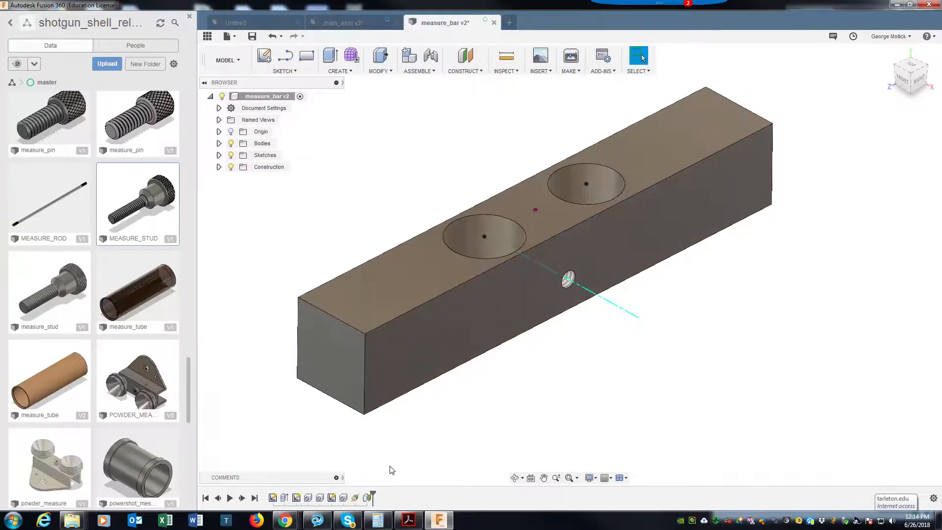
pyautogui.keyDown('shift'); pyautogui.moveTo(392, 470); pyautogui.dragTo(531, 440, button='middle'); pyautogui.keyUp('shift')
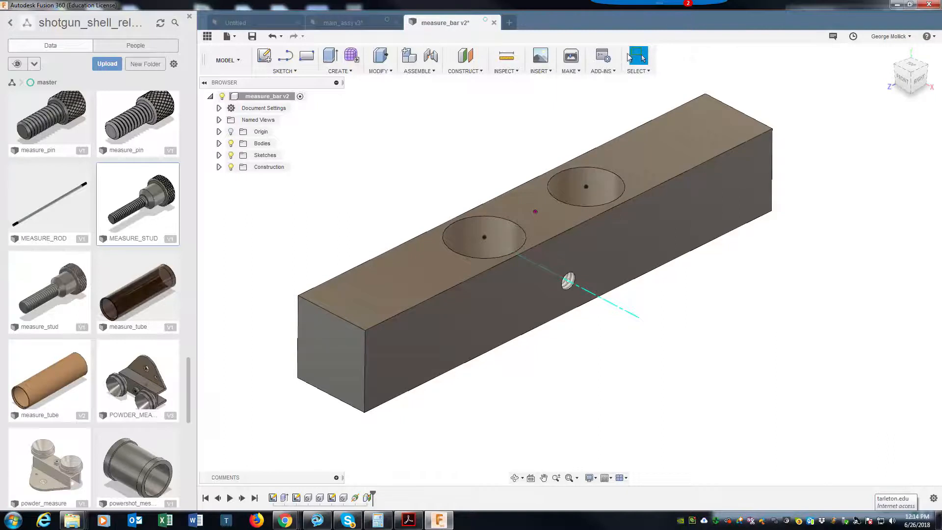
pyautogui.click(253, 36)
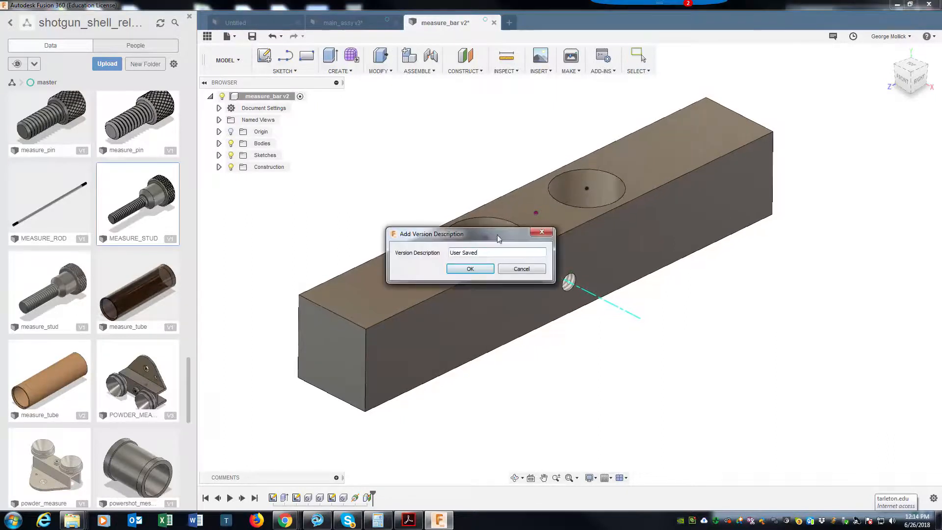
pyautogui.click(485, 272)
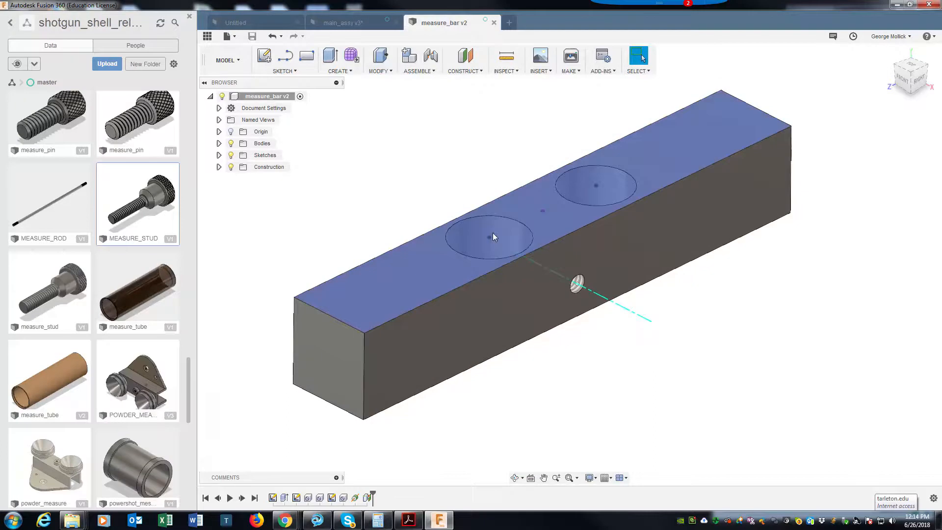
pyautogui.click(494, 23)
pyautogui.click(315, 37)
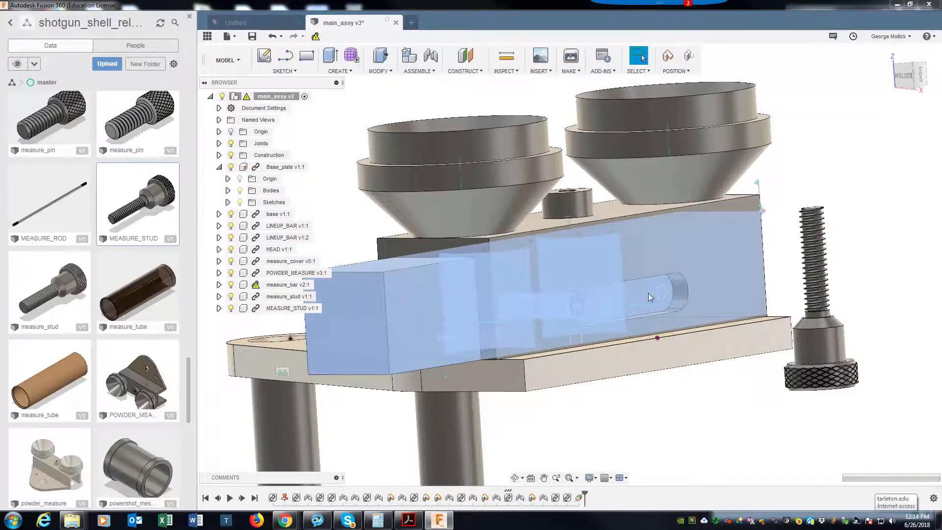
# Delete the construction axis Axis1 from the main assembly
pyautogui.scroll(4, 649, 293)
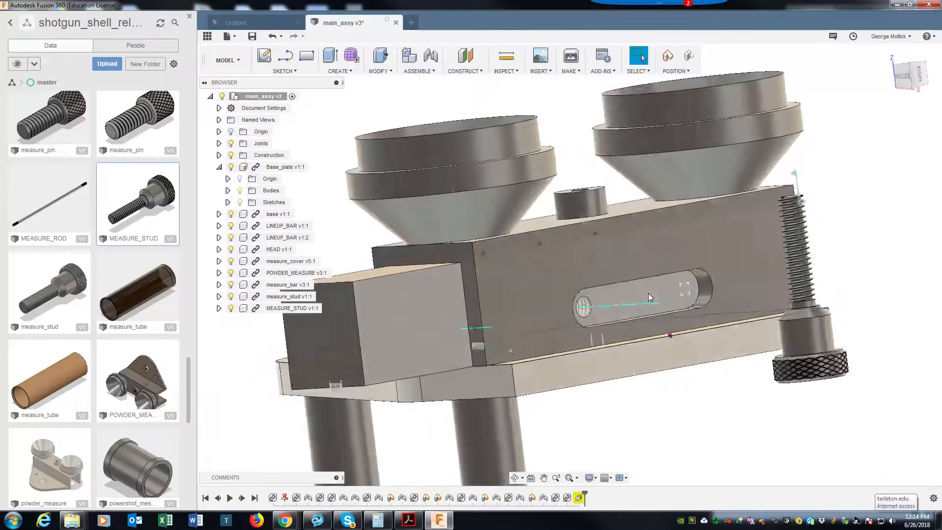
pyautogui.keyDown('shift'); pyautogui.moveTo(648, 293); pyautogui.dragTo(660, 295, button='middle'); pyautogui.keyUp('shift')
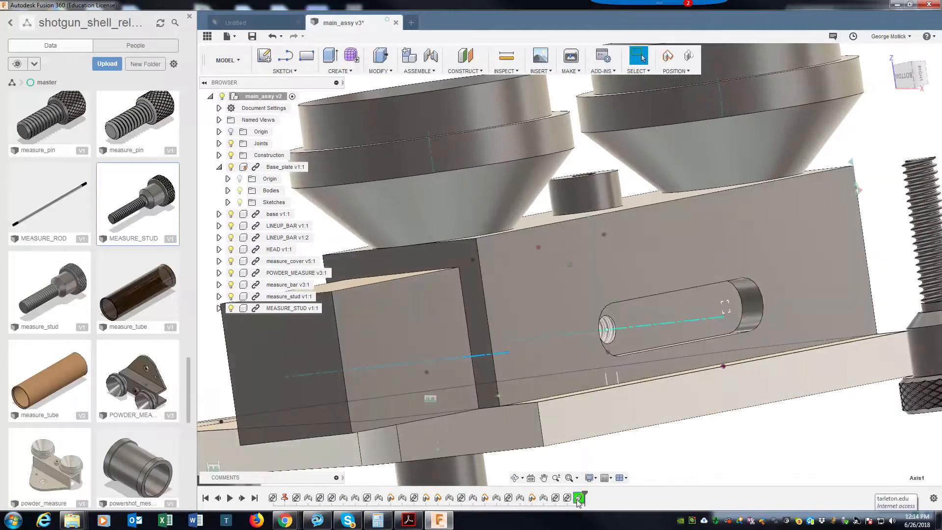
pyautogui.rightClick(577, 498)
pyautogui.click(601, 435)
pyautogui.moveTo(600, 424)
pyautogui.keyDown('shift'); pyautogui.mouseDown(button='middle')
pyautogui.moveTo(588, 444)
pyautogui.moveTo(596, 434)
pyautogui.mouseUp(button='middle'); pyautogui.keyUp('shift')
pyautogui.keyDown('shift'); pyautogui.moveTo(631, 354); pyautogui.dragTo(692, 267, button='middle'); pyautogui.keyUp('shift')
pyautogui.keyDown('shift'); pyautogui.moveTo(688, 327); pyautogui.dragTo(692, 327, button='middle'); pyautogui.keyUp('shift')
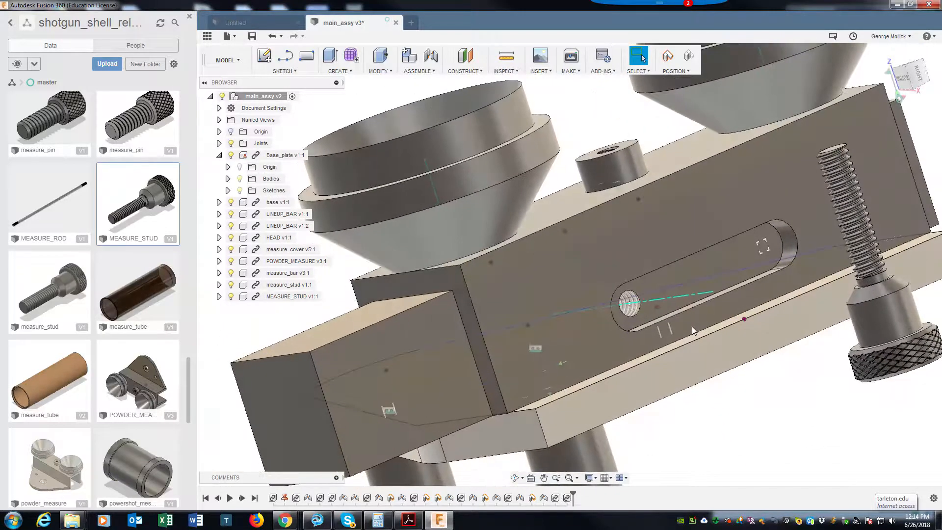
# Capture the current position and rigidly join the measure stud to the measure bar's tapped hole with a Z offset of -0.20 in
pyautogui.click(434, 63)
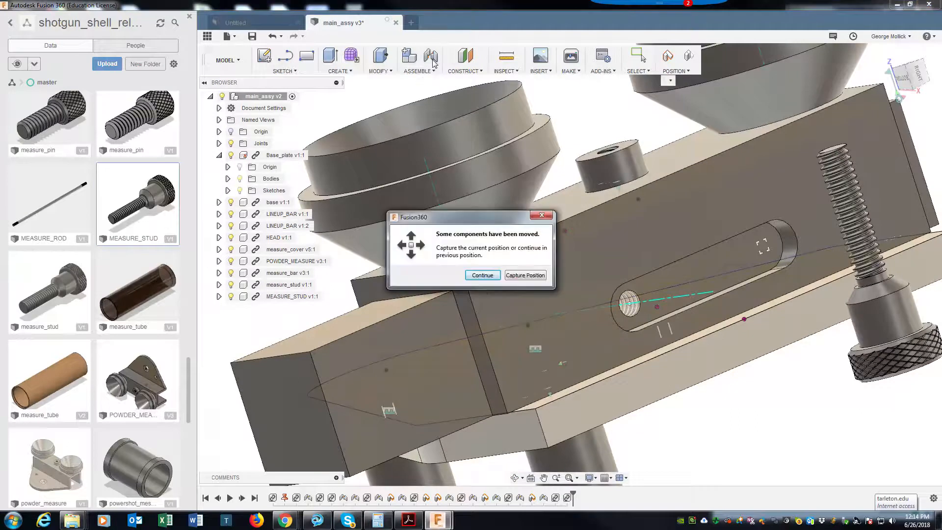
pyautogui.click(508, 275)
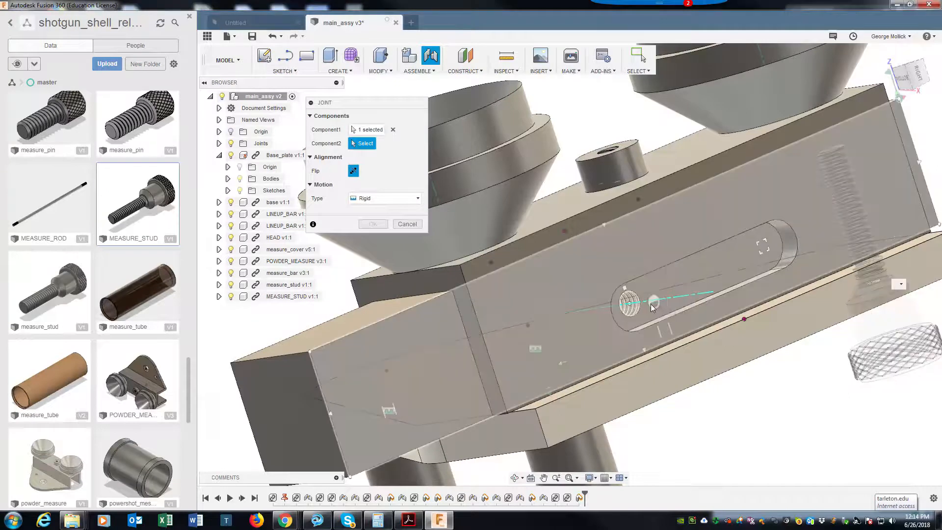
pyautogui.click(635, 309)
pyautogui.click(637, 312)
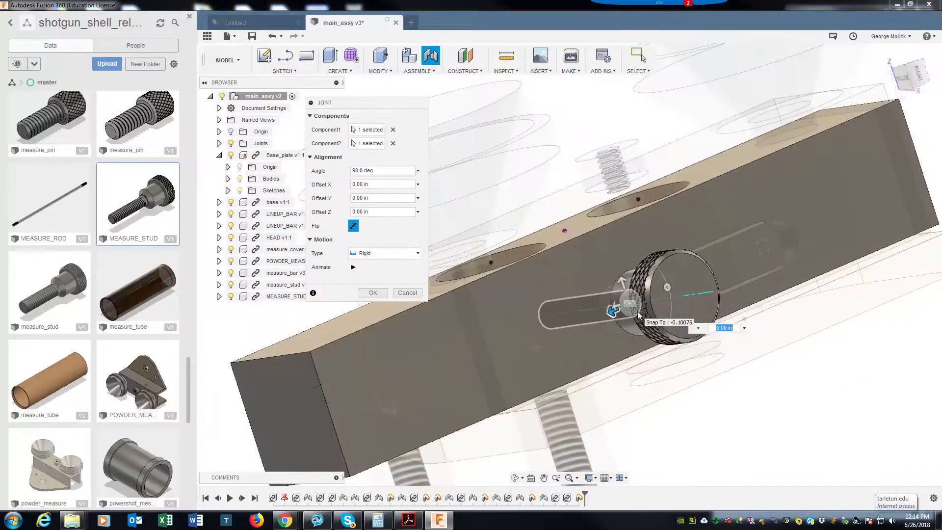
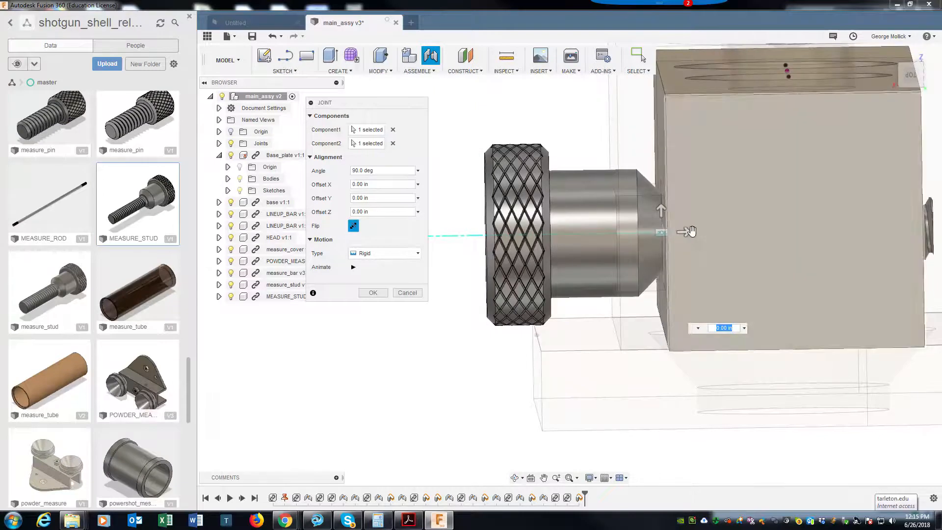
pyautogui.moveTo(684, 231); pyautogui.dragTo(634, 234)
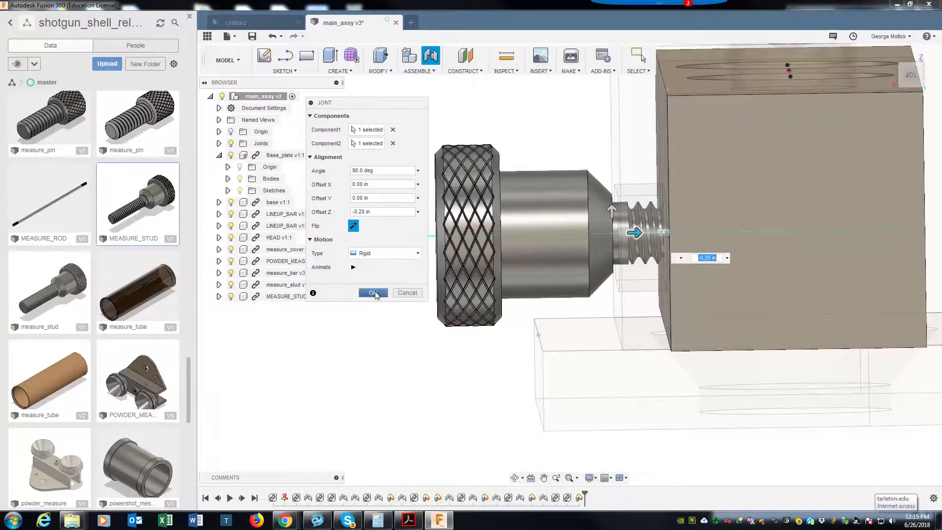
pyautogui.click(375, 293)
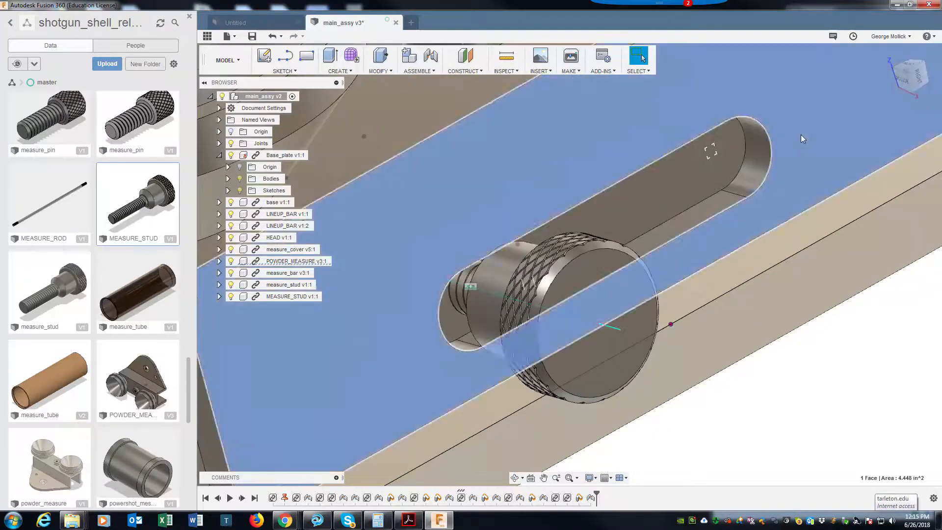
# Select the slotted cover face and the stud's knob face, and enable contact sets for the assembly
pyautogui.click(801, 135)
pyautogui.rightClick(742, 256)
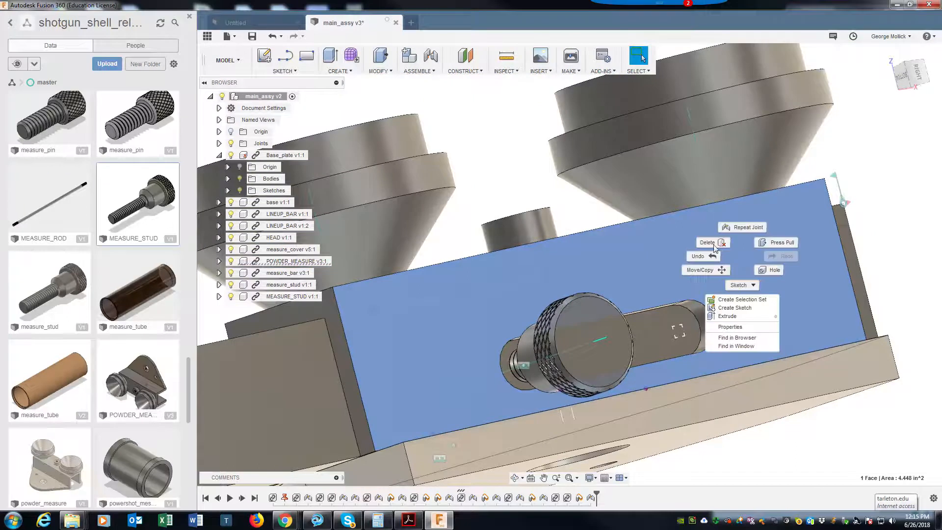
pyautogui.moveTo(569, 247); pyautogui.dragTo(578, 250, button='middle')
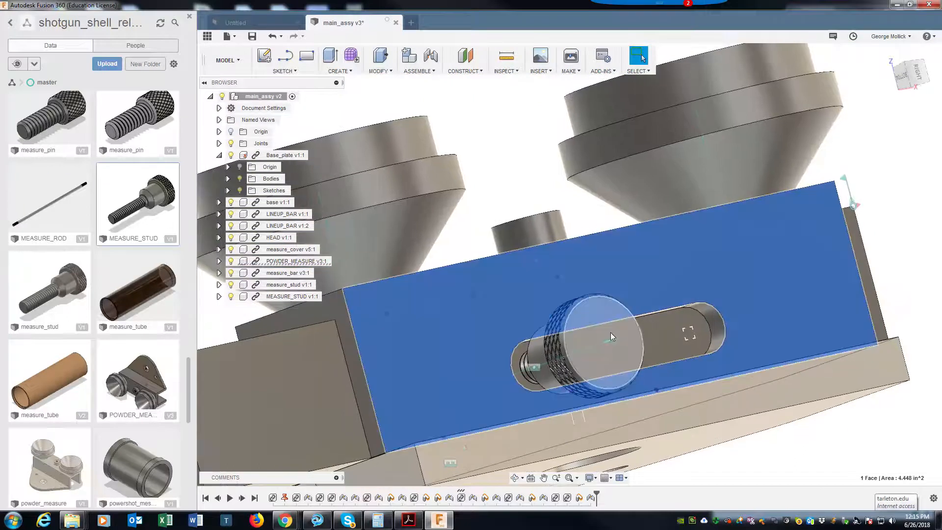
pyautogui.keyDown('ctrl'); pyautogui.click(602, 339); pyautogui.keyUp('ctrl')
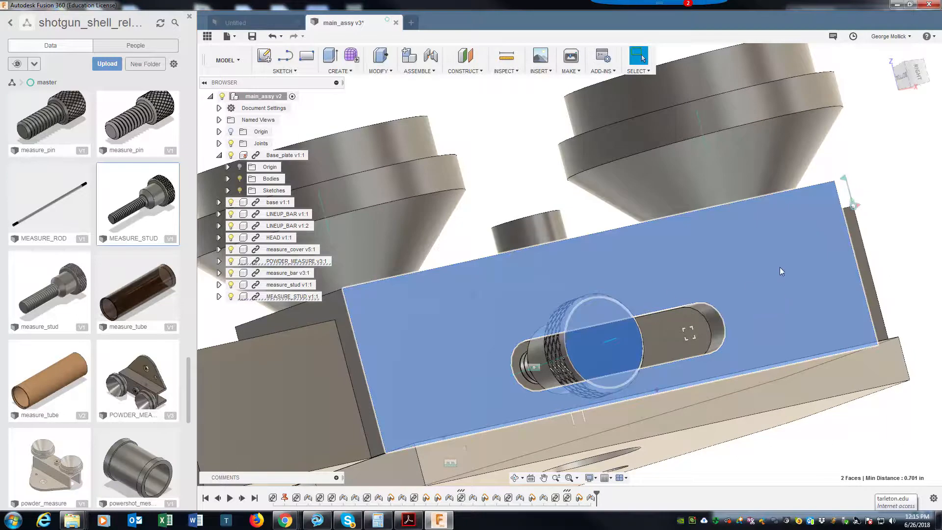
pyautogui.rightClick(780, 268)
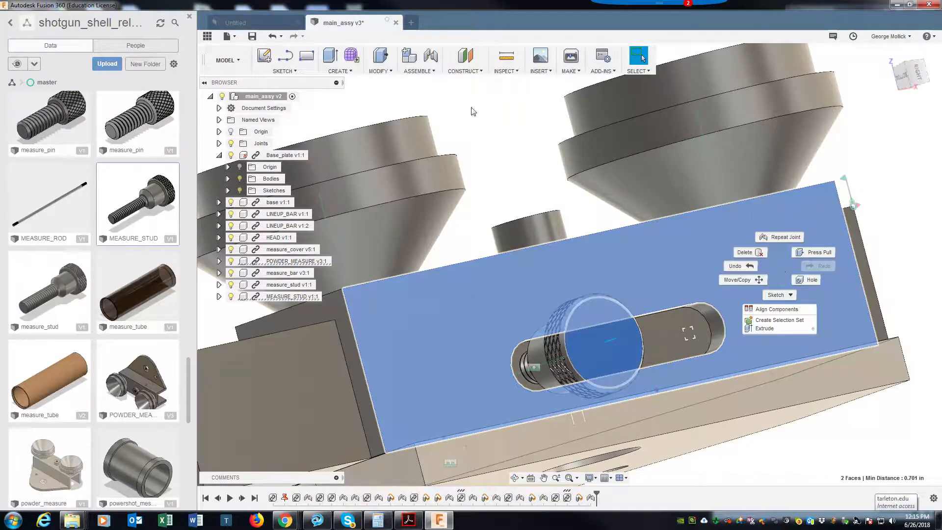
pyautogui.click(434, 74)
pyautogui.click(434, 73)
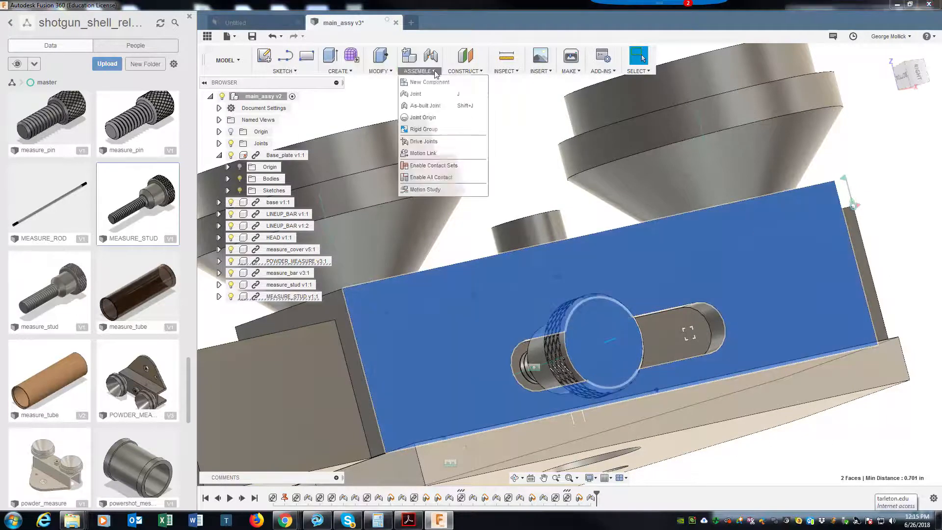
pyautogui.click(454, 168)
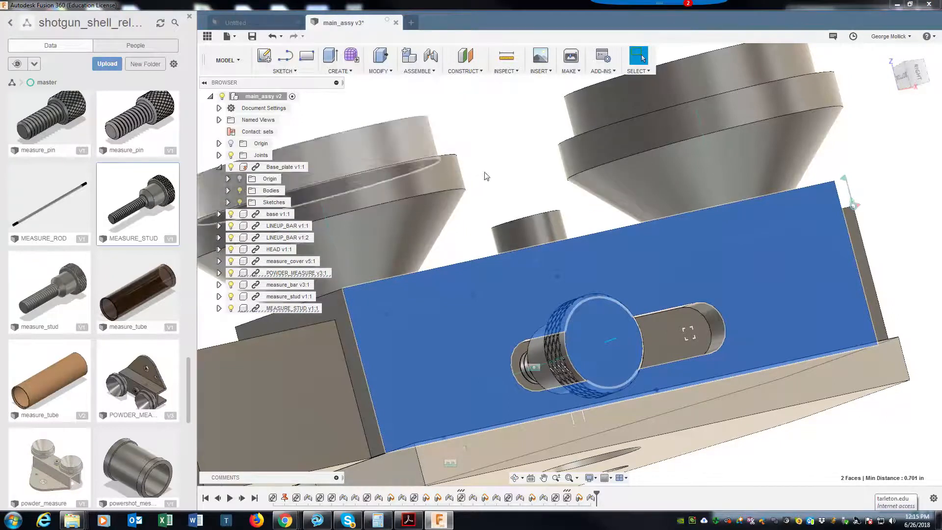
pyautogui.click(283, 133)
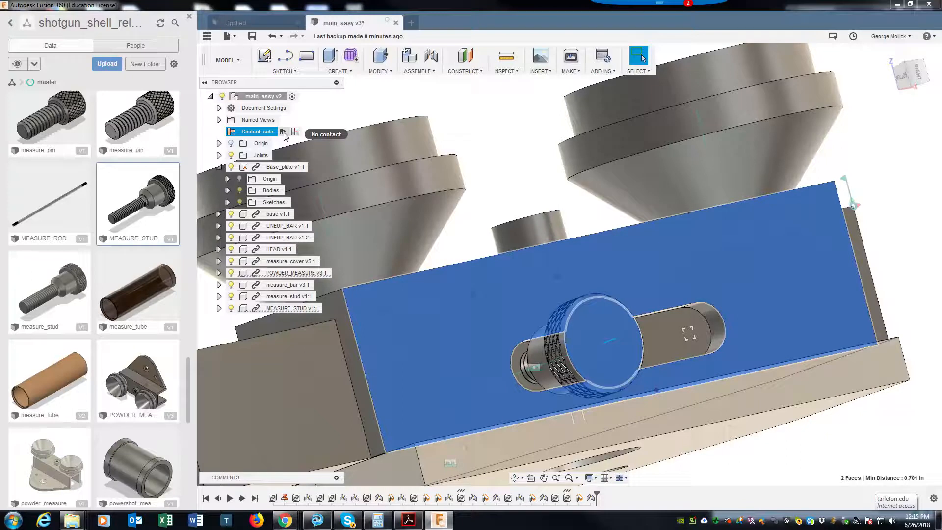
pyautogui.click(295, 134)
# Create a new contact set from the POWDER_MEASURE body with the slot and the measure stud's body
pyautogui.rightClick(254, 134)
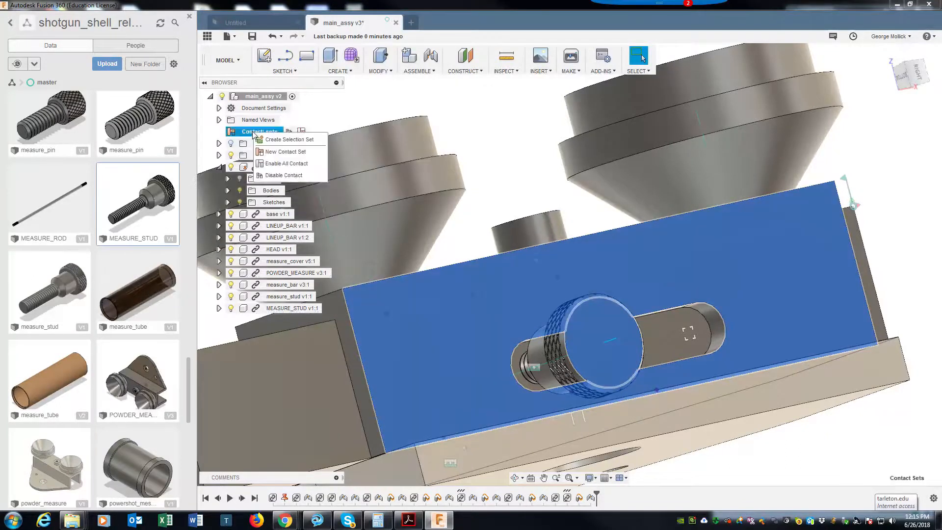
pyautogui.click(284, 151)
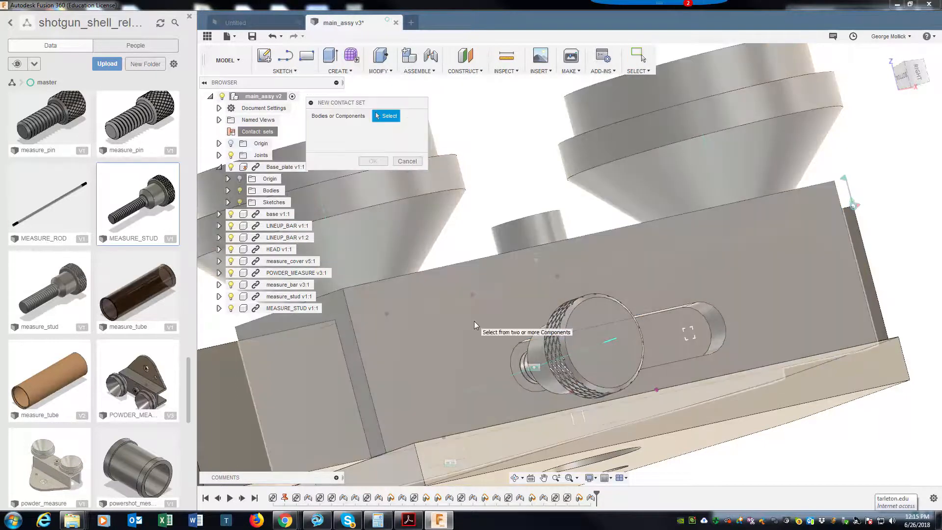
pyautogui.click(474, 322)
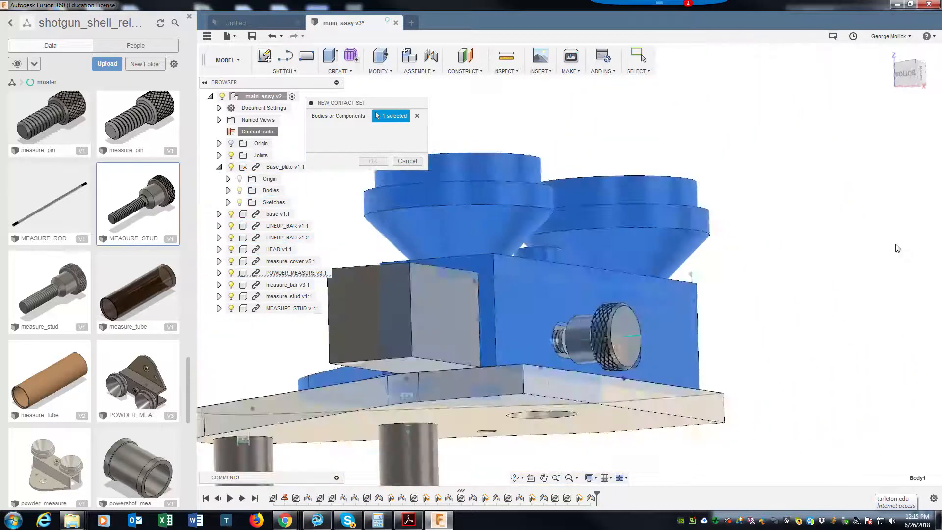
pyautogui.keyDown('shift'); pyautogui.moveTo(650, 337); pyautogui.dragTo(648, 338, button='middle'); pyautogui.keyUp('shift')
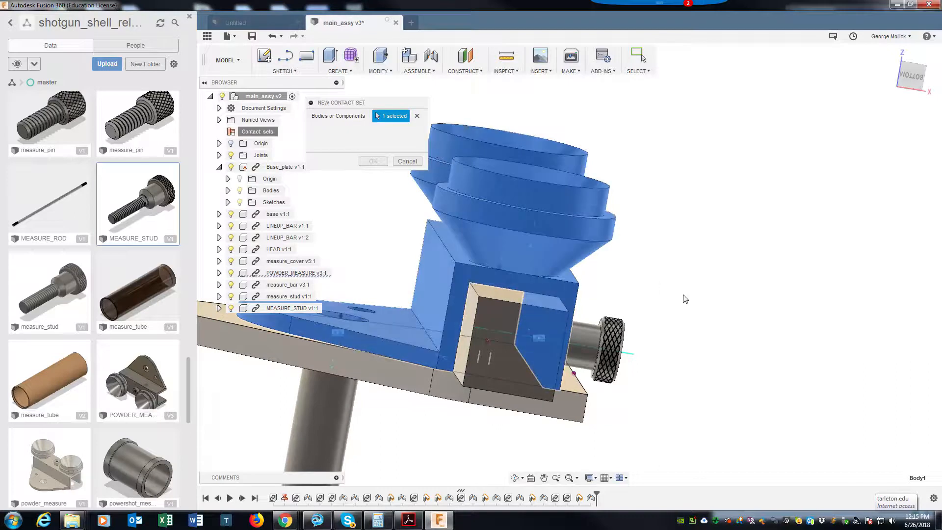
pyautogui.click(613, 345)
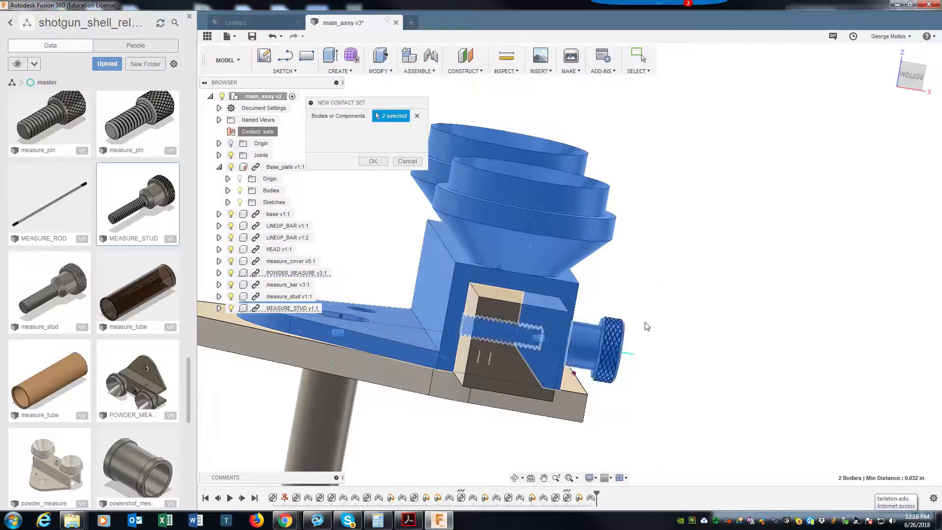
pyautogui.click(373, 161)
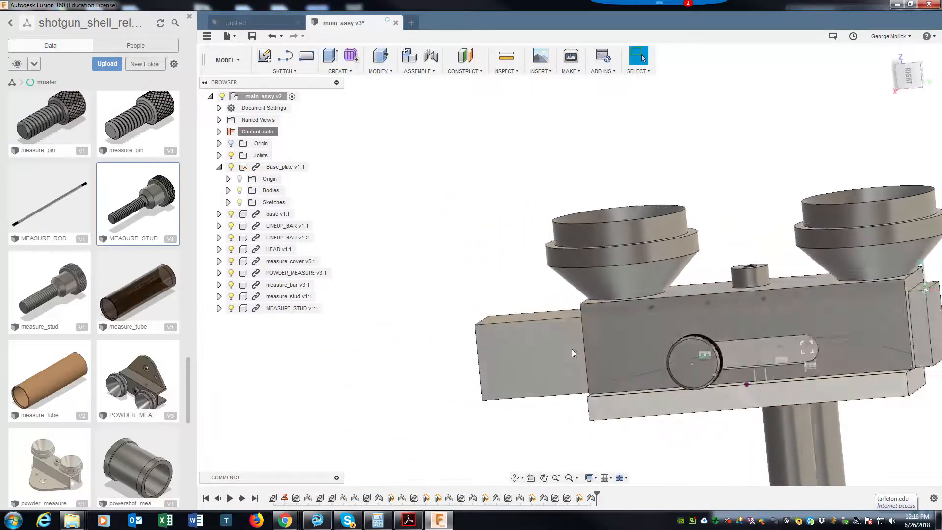
# Expand the contact sets and enable contact between all components
pyautogui.click(219, 132)
pyautogui.click(240, 133)
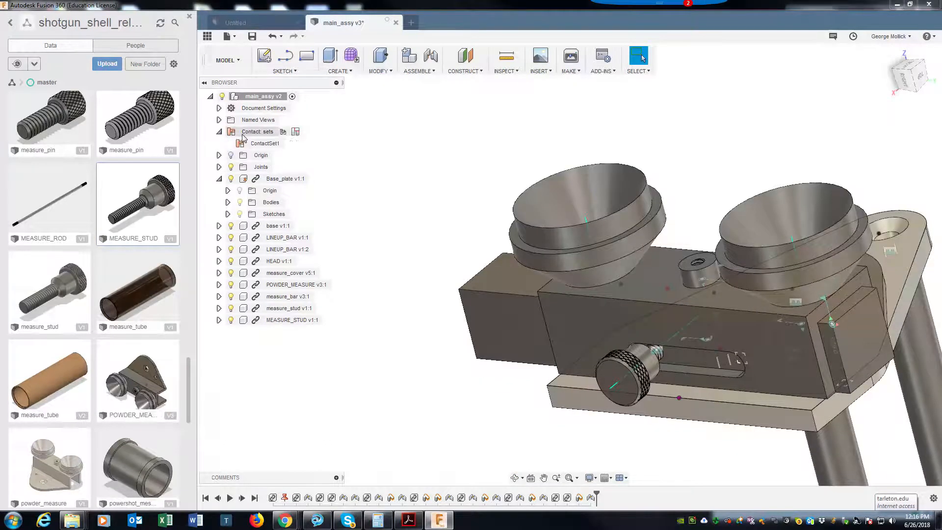
pyautogui.rightClick(243, 138)
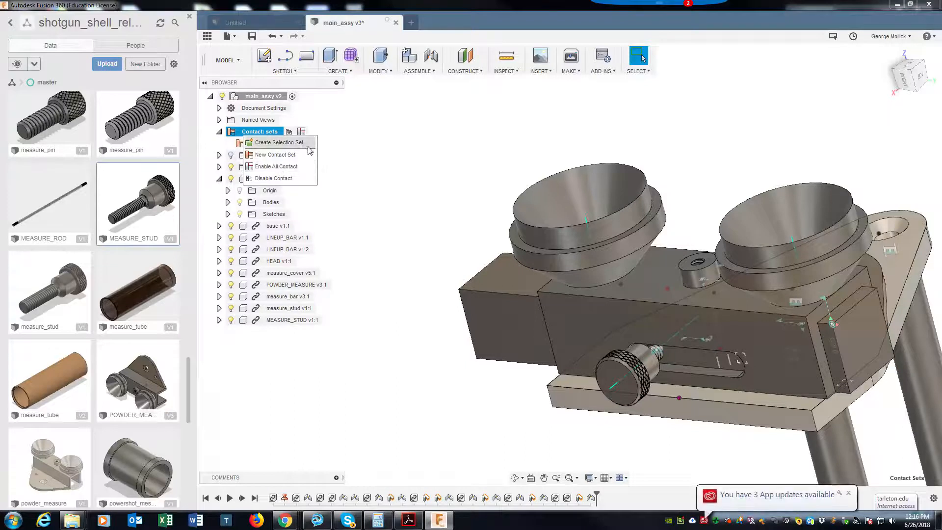
pyautogui.click(290, 167)
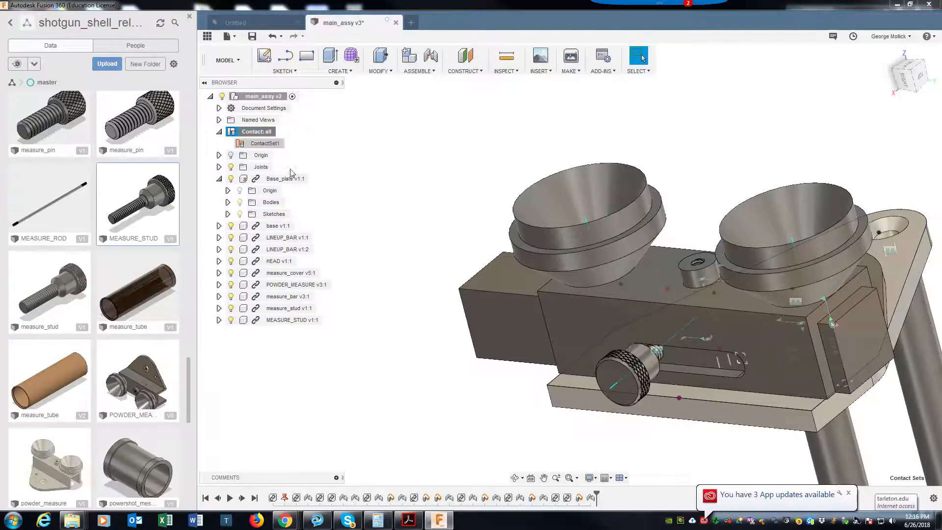
pyautogui.click(370, 158)
# Test the stud's travel by sliding it with the measure bar back and forth along the cover's slot
pyautogui.keyDown('shift'); pyautogui.moveTo(424, 338); pyautogui.dragTo(449, 314, button='middle'); pyautogui.keyUp('shift')
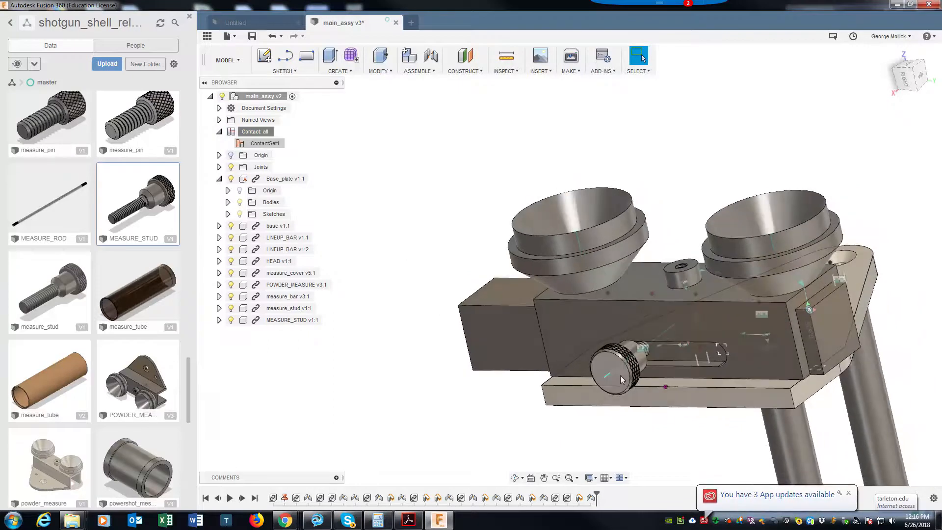
pyautogui.moveTo(622, 379); pyautogui.dragTo(737, 363)
pyautogui.moveTo(803, 363); pyautogui.dragTo(731, 394)
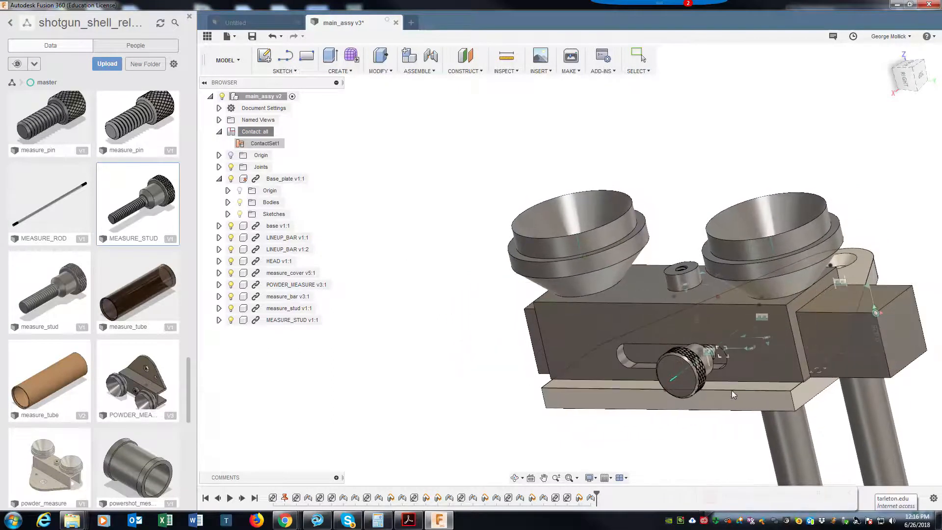
pyautogui.moveTo(559, 390); pyautogui.dragTo(554, 364)
pyautogui.moveTo(629, 378); pyautogui.dragTo(599, 372)
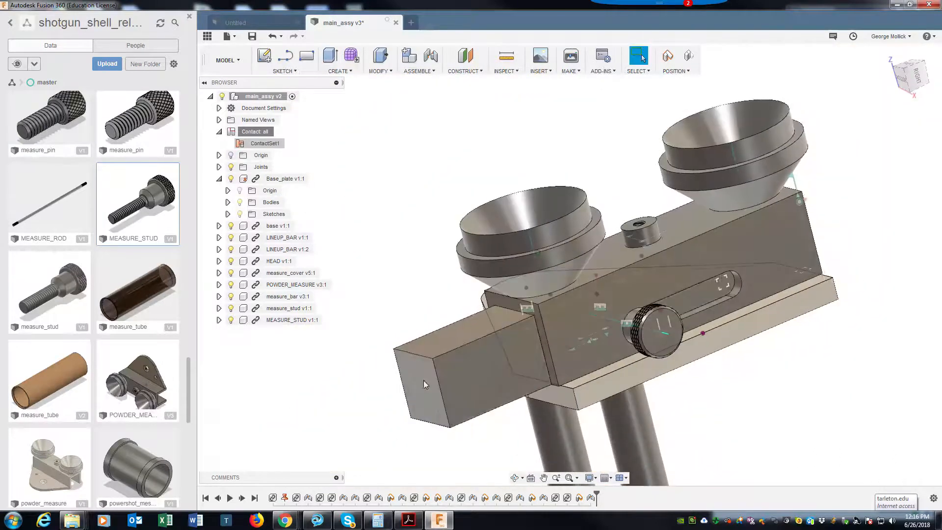
pyautogui.keyDown('shift'); pyautogui.moveTo(423, 381); pyautogui.dragTo(469, 380, button='middle'); pyautogui.keyUp('shift')
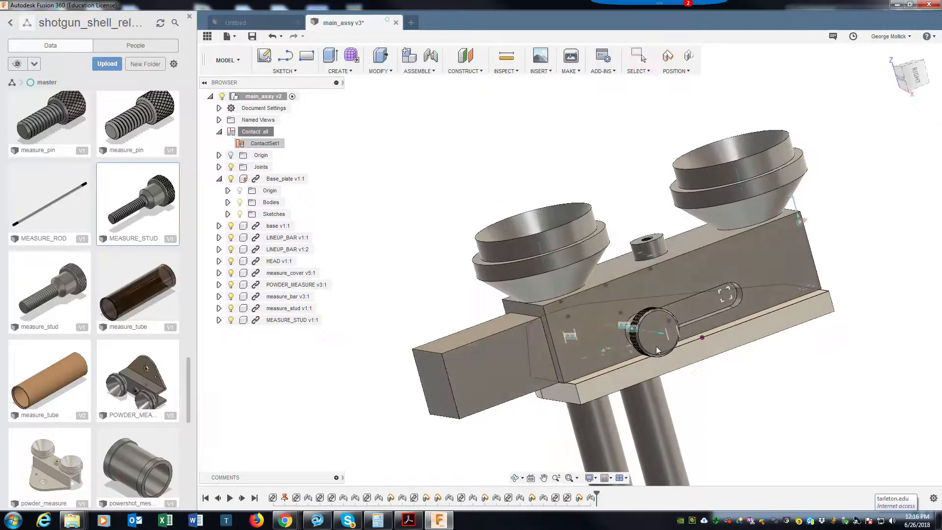
pyautogui.moveTo(656, 347); pyautogui.dragTo(656, 348, button='middle')
pyautogui.moveTo(671, 349); pyautogui.dragTo(769, 310)
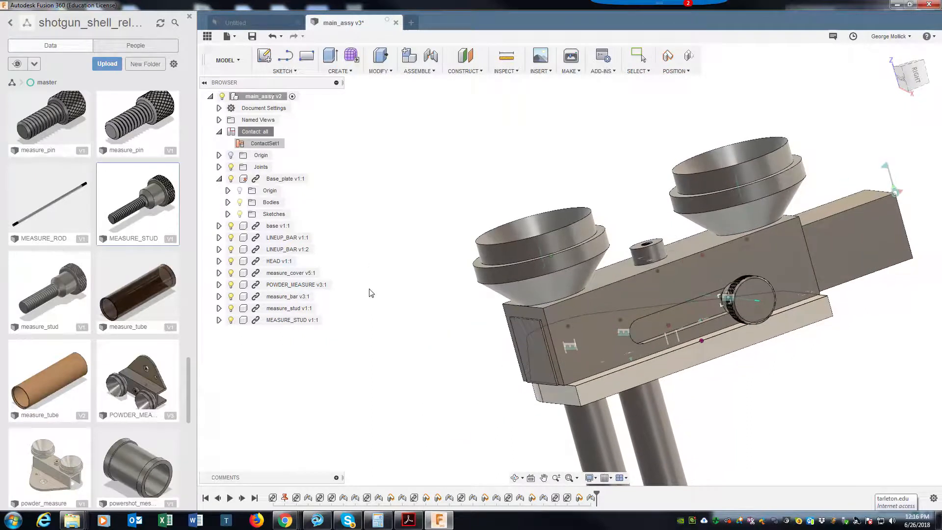
# Disable contact for the assembly and slide the stud a short way along the cover's slot
pyautogui.rightClick(256, 132)
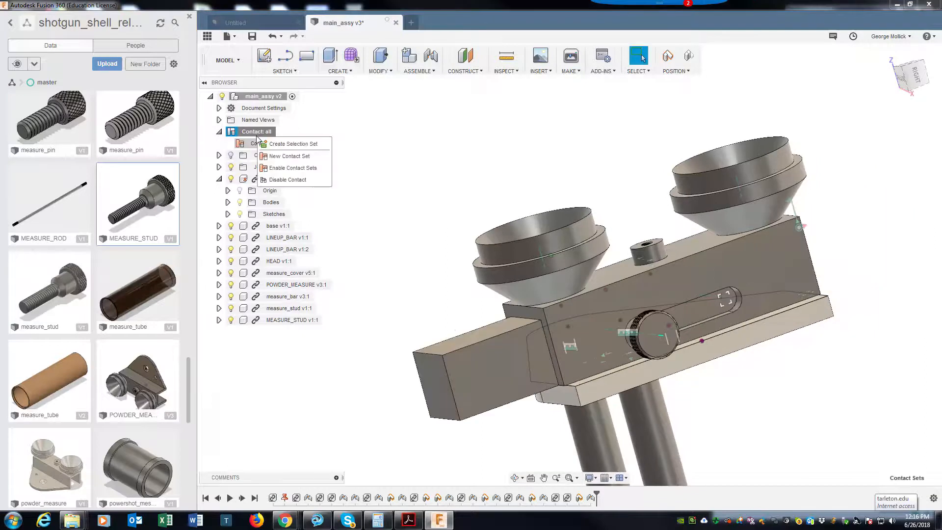
pyautogui.click(284, 180)
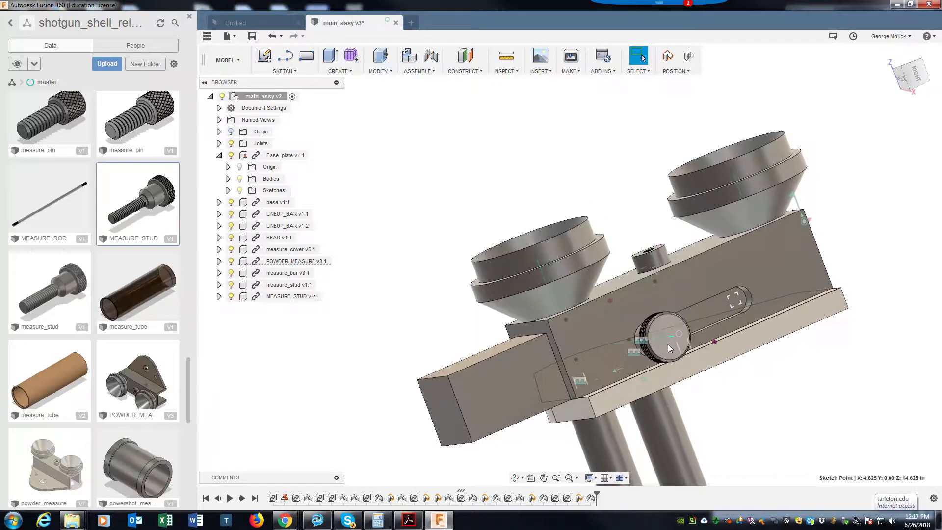
pyautogui.moveTo(669, 348); pyautogui.dragTo(704, 332)
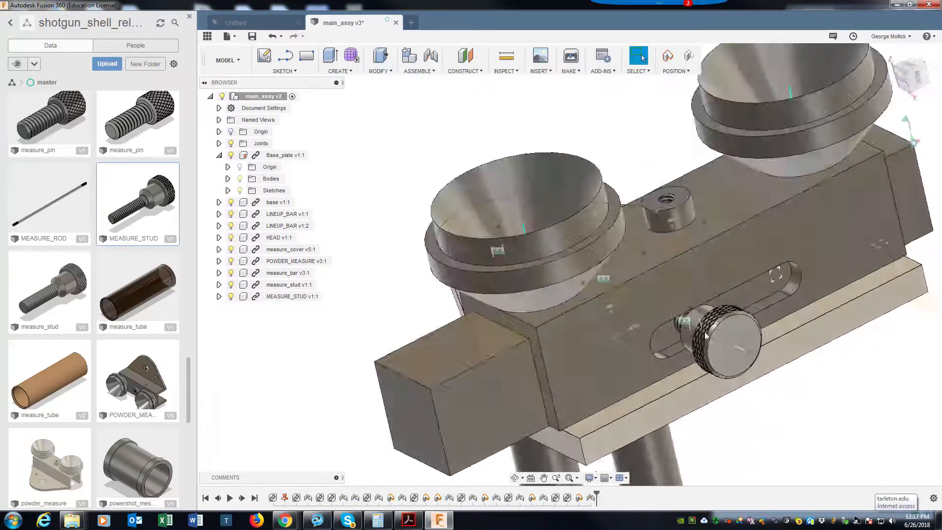
pyautogui.keyDown('shift'); pyautogui.moveTo(704, 331); pyautogui.dragTo(613, 273, button='middle'); pyautogui.keyUp('shift')
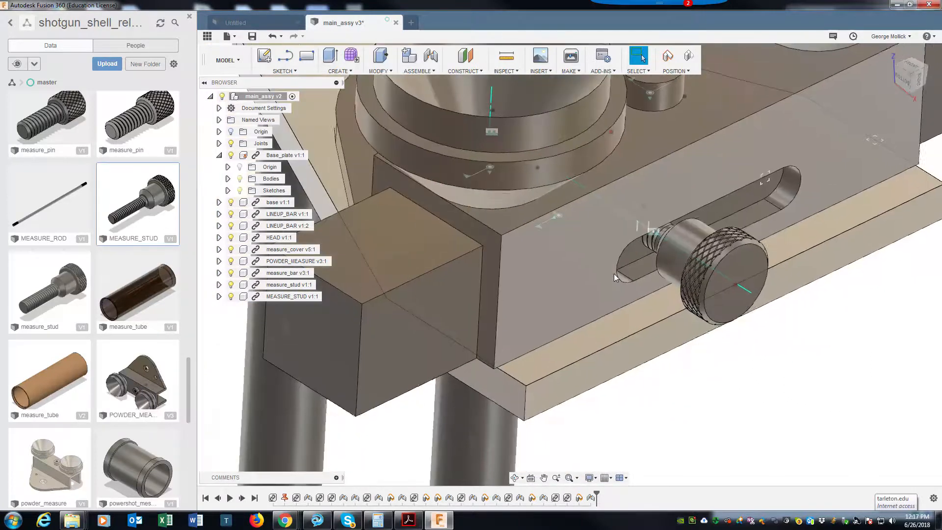
# Inspect the whole assembly down to the base and locate the MEASURE_STUD v1:1 component in the view
pyautogui.scroll(-5, 608, 351)
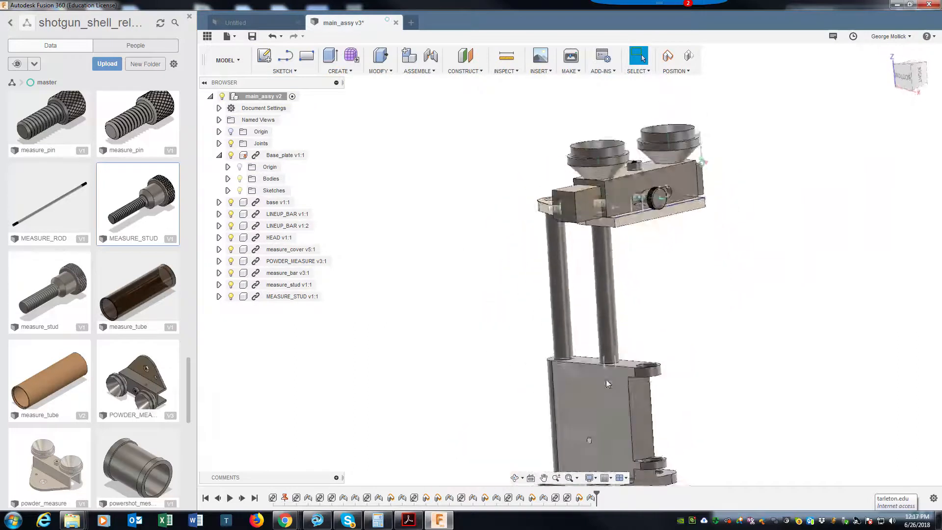
pyautogui.moveTo(621, 369); pyautogui.dragTo(611, 343)
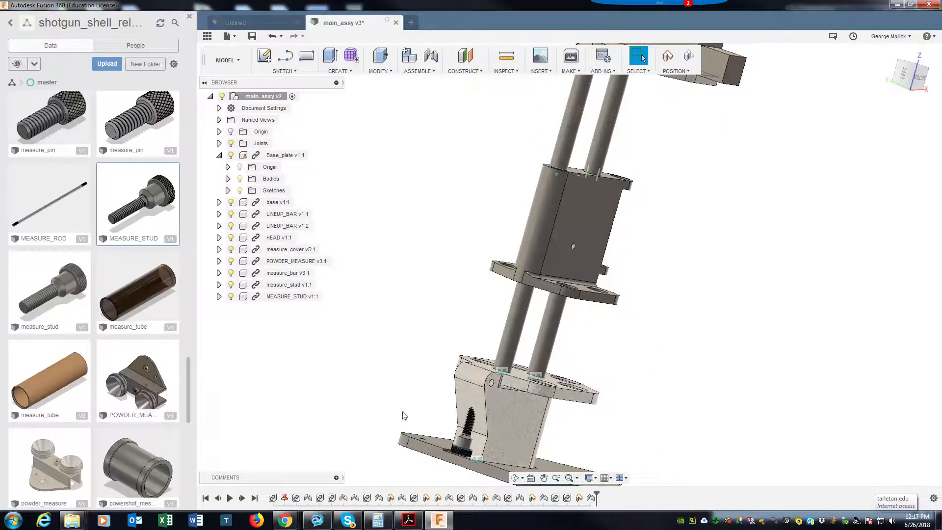
pyautogui.rightClick(278, 296)
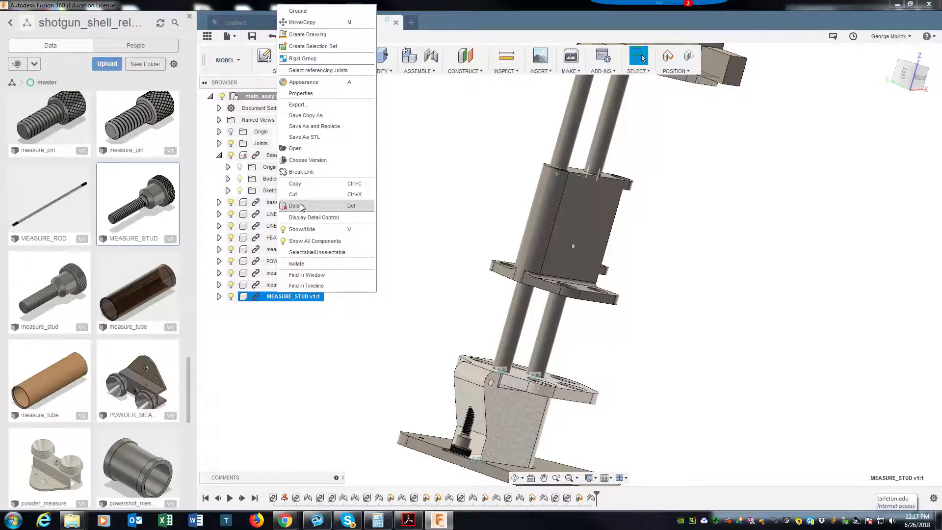
pyautogui.click(307, 274)
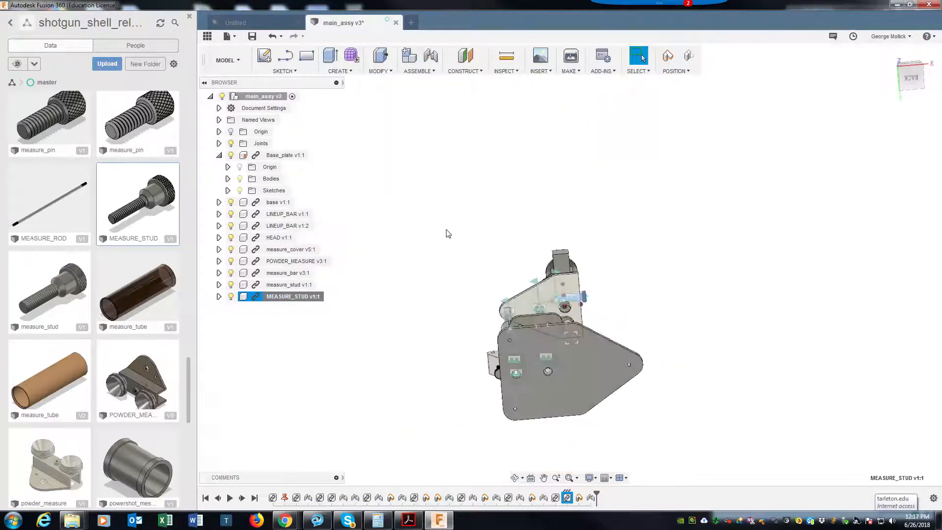
# Delete the measure_stud v1:1 component from the assembly
pyautogui.click(290, 285)
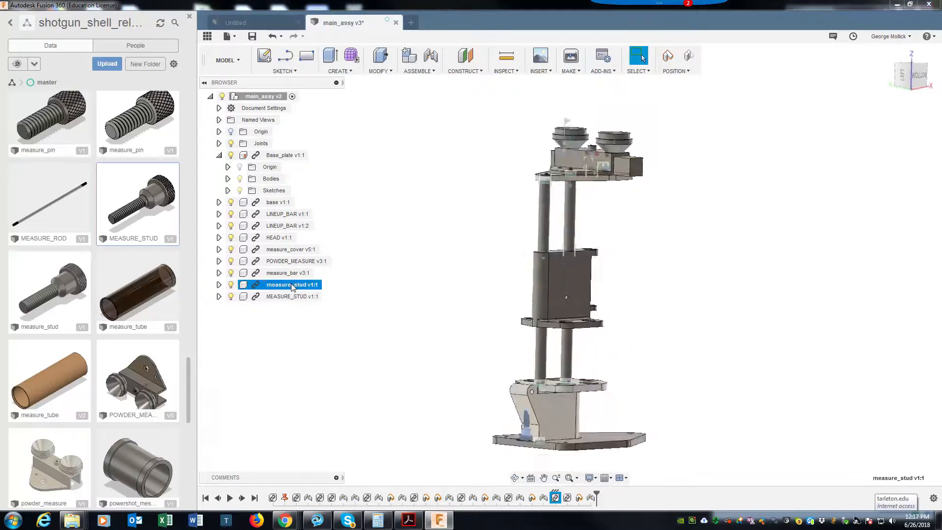
pyautogui.rightClick(291, 287)
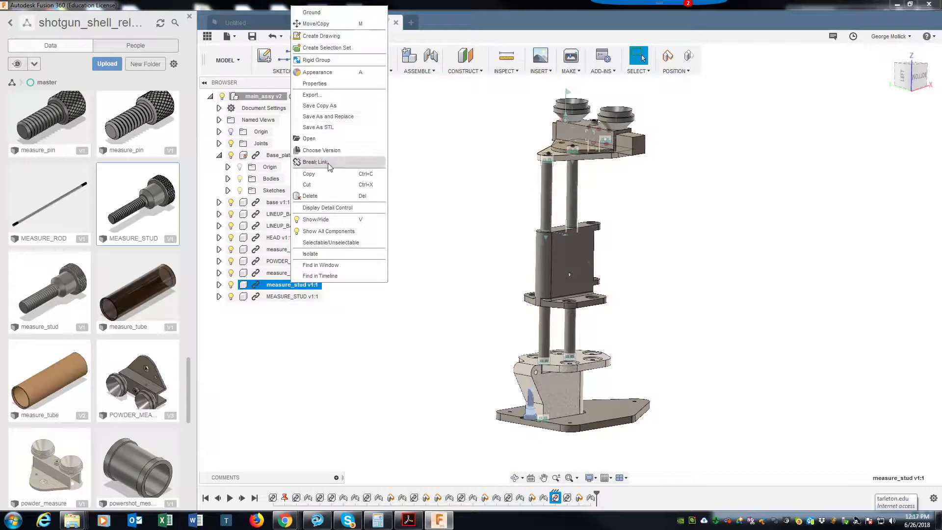
pyautogui.click(323, 196)
# Insert the dark measure_tube V1 part into the assembly and accept its default position
pyautogui.keyDown('shift'); pyautogui.moveTo(364, 248); pyautogui.dragTo(740, 244, button='middle'); pyautogui.keyUp('shift')
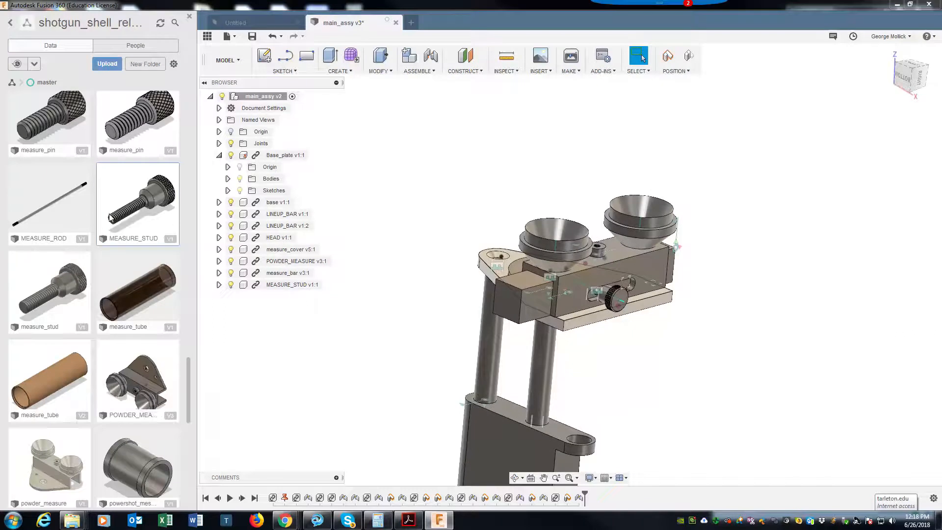
pyautogui.rightClick(128, 292)
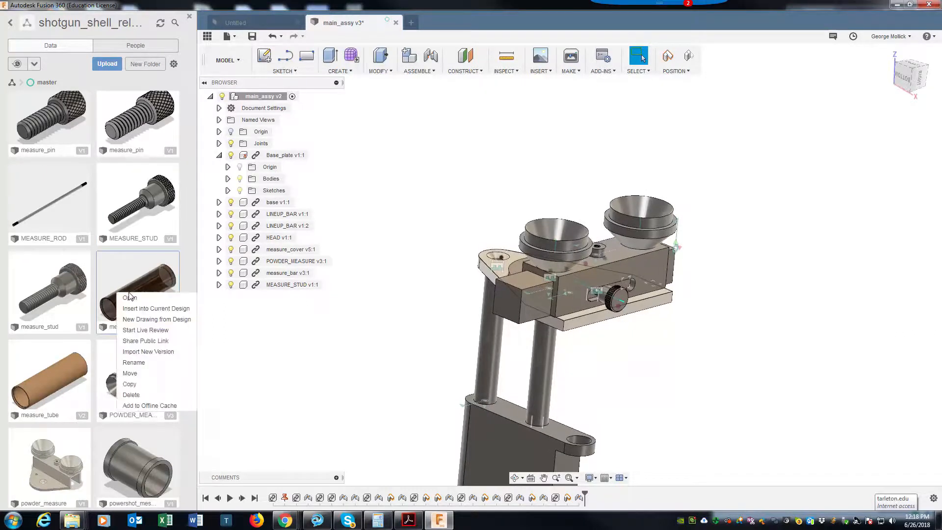
pyautogui.click(146, 309)
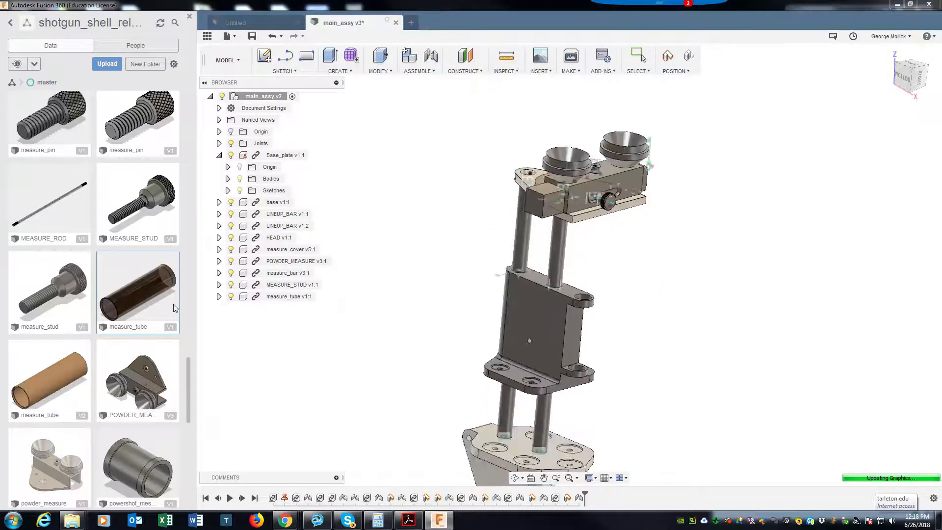
pyautogui.click(373, 279)
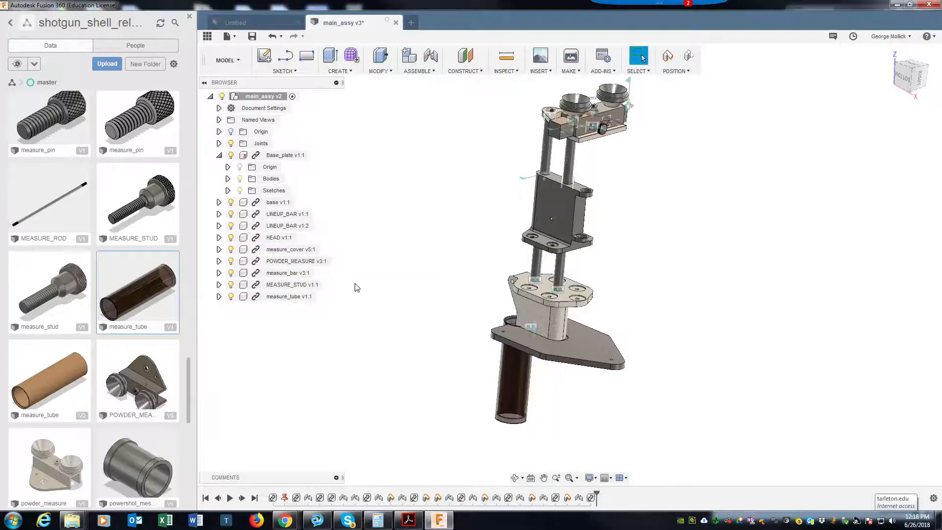
# Insert a second dark measure_tube V1 and move it vertically up to the height of the powder measure
pyautogui.rightClick(143, 287)
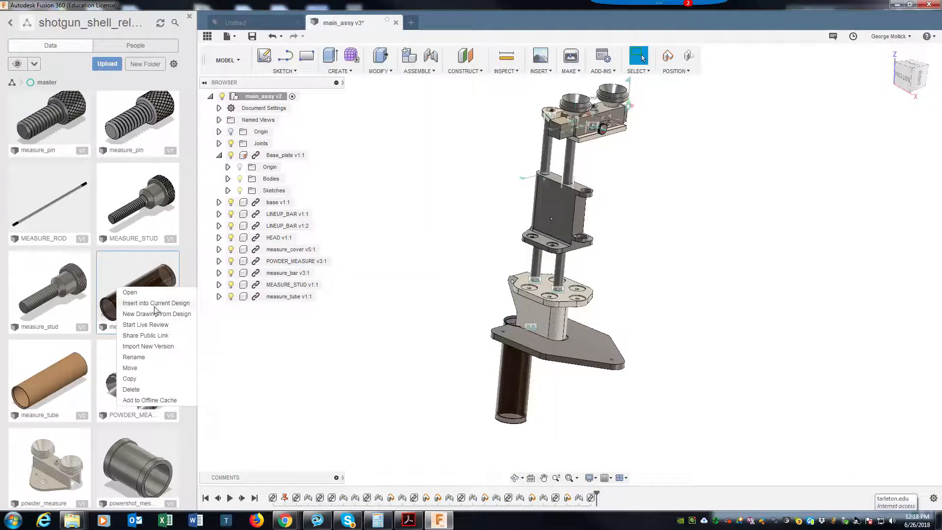
pyautogui.click(155, 307)
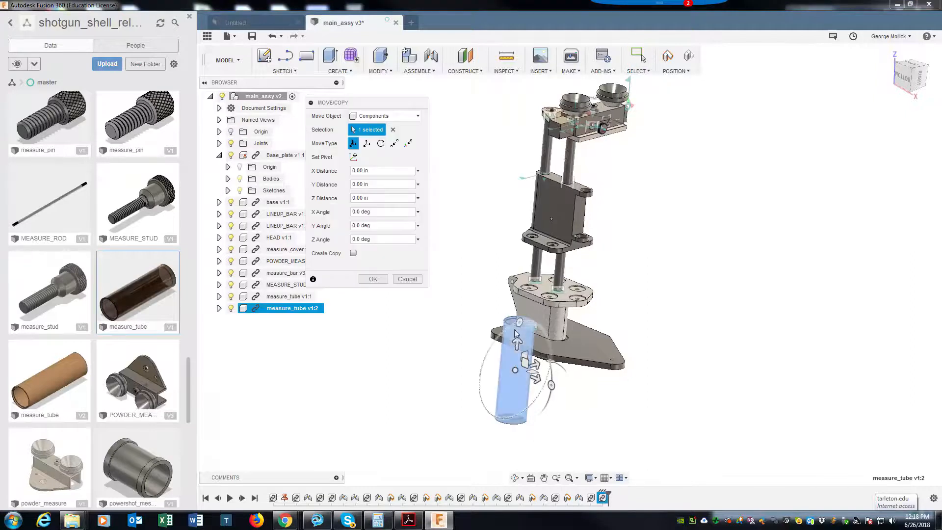
pyautogui.moveTo(519, 344); pyautogui.dragTo(530, 138)
pyautogui.click(373, 278)
pyautogui.scroll(10, 672, 189)
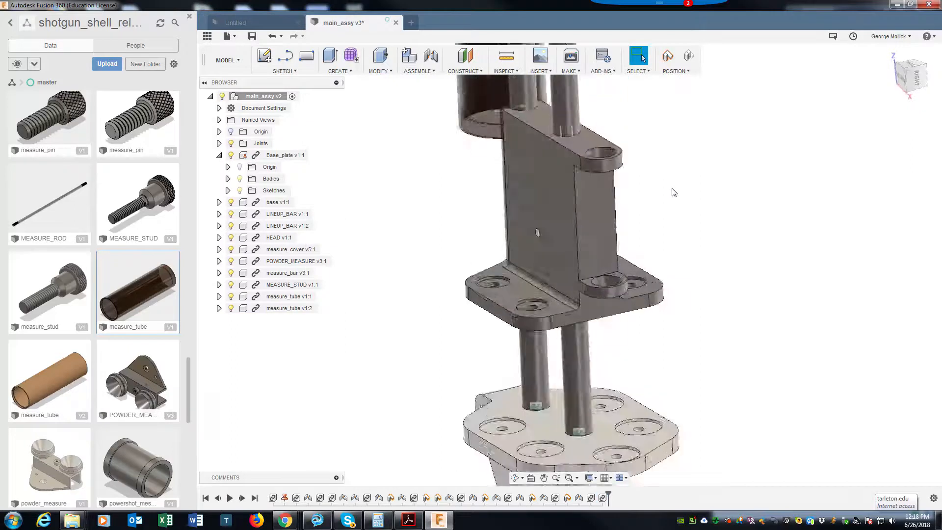
pyautogui.scroll(-8, 672, 192)
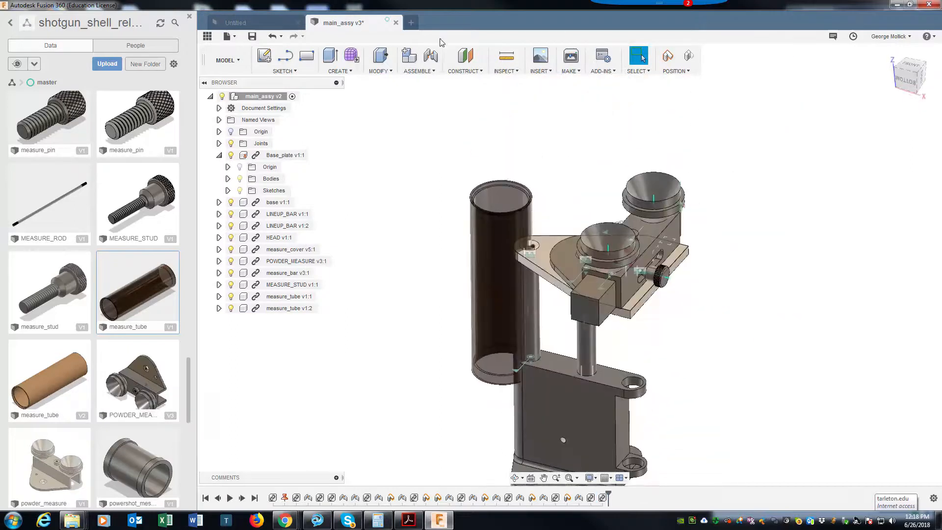
pyautogui.click(431, 56)
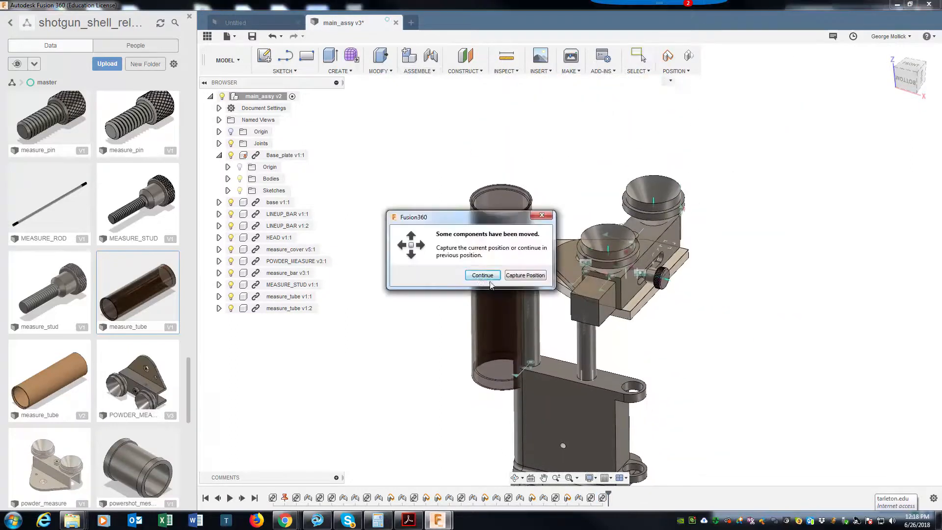
pyautogui.click(510, 276)
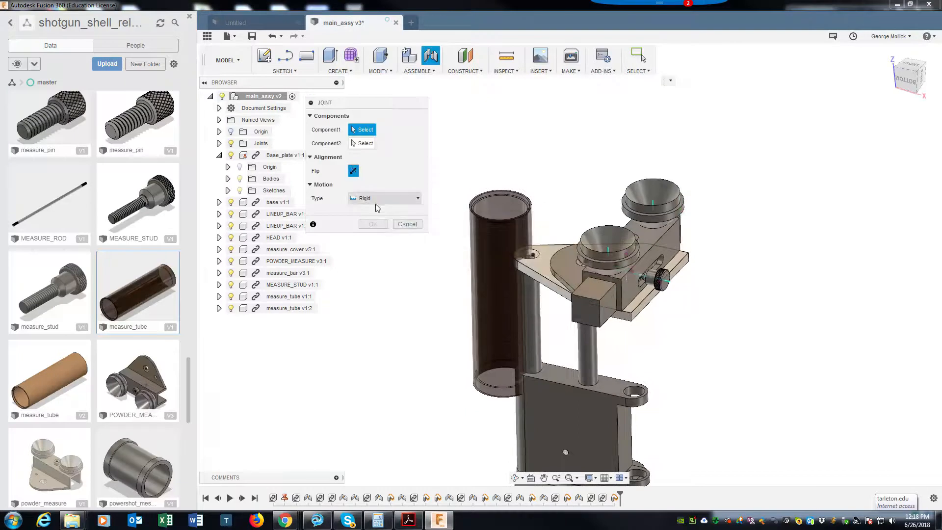
pyautogui.scroll(8, 493, 201)
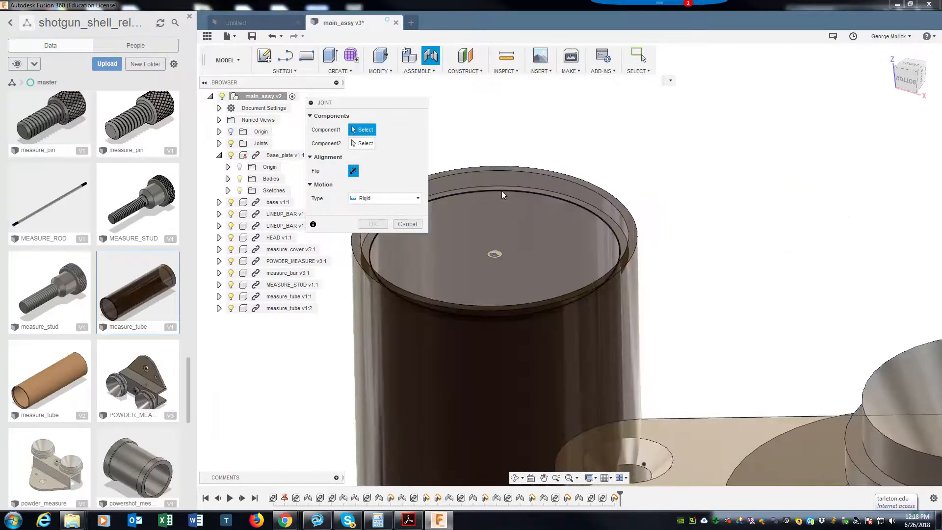
pyautogui.click(502, 190)
pyautogui.scroll(-5, 519, 250)
pyautogui.keyDown('shift'); pyautogui.moveTo(732, 347); pyautogui.dragTo(765, 397, button='middle'); pyautogui.keyUp('shift')
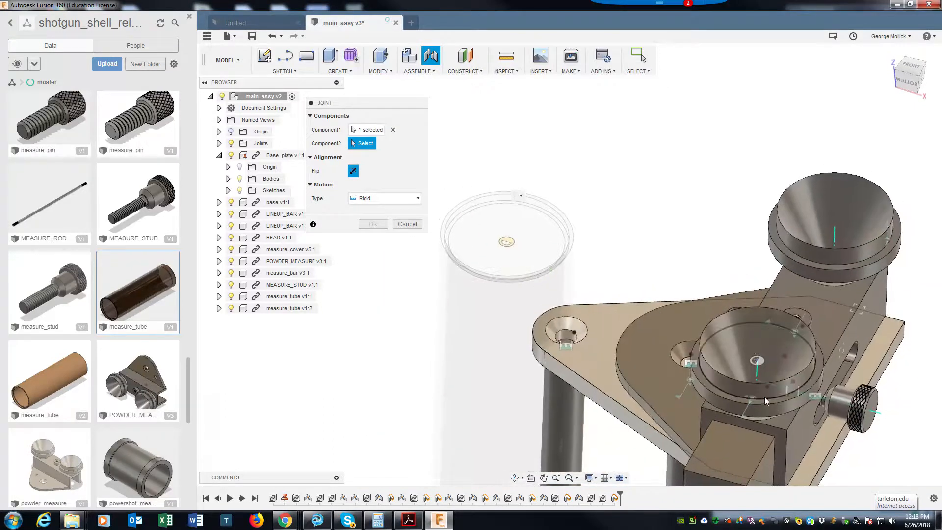
pyautogui.click(764, 399)
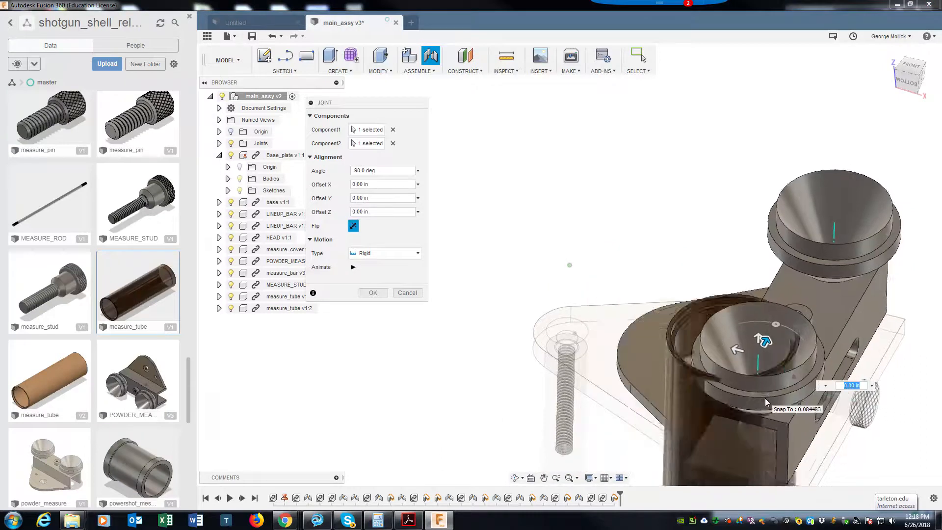
pyautogui.click(353, 225)
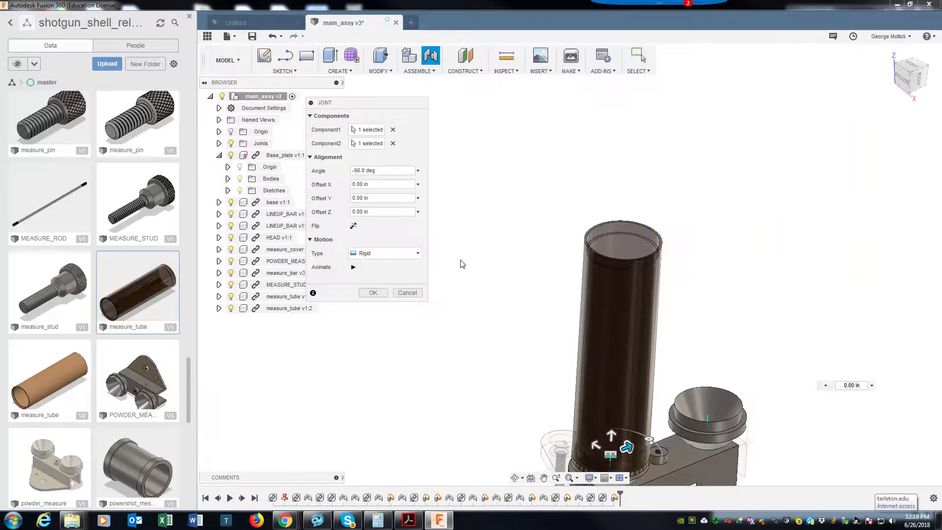
pyautogui.click(407, 293)
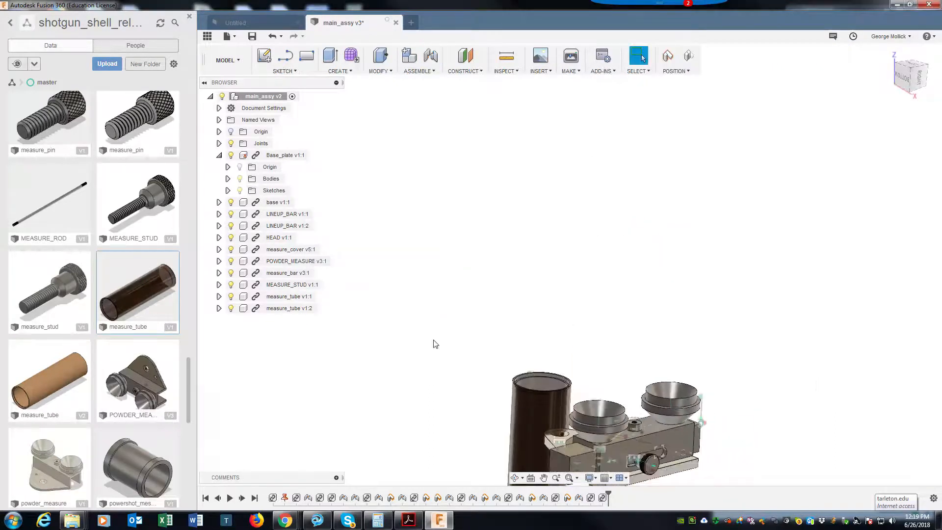
# Move the loose upper measure tube clear of the head plate and expose its lower end
pyautogui.keyDown('shift'); pyautogui.moveTo(528, 367); pyautogui.dragTo(629, 335, button='middle'); pyautogui.keyUp('shift')
pyautogui.moveTo(629, 334); pyautogui.dragTo(496, 191)
pyautogui.keyDown('shift'); pyautogui.moveTo(496, 191); pyautogui.dragTo(392, 91, button='middle'); pyautogui.keyUp('shift')
pyautogui.click(430, 59)
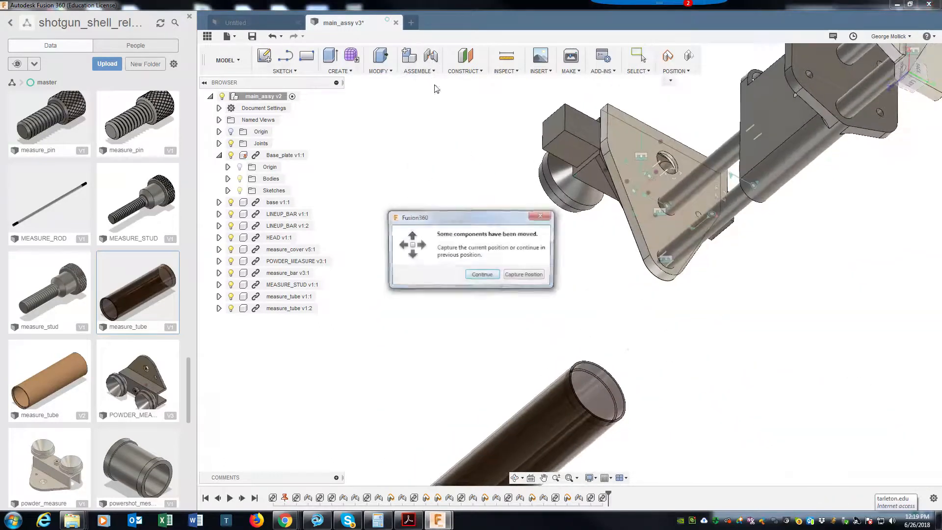
pyautogui.click(521, 277)
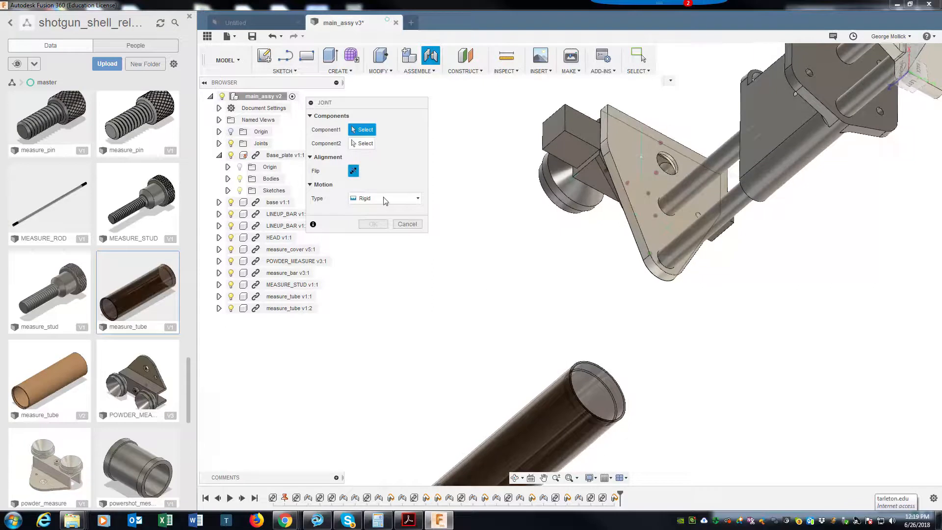
pyautogui.scroll(3, 611, 391)
pyautogui.scroll(3, 613, 390)
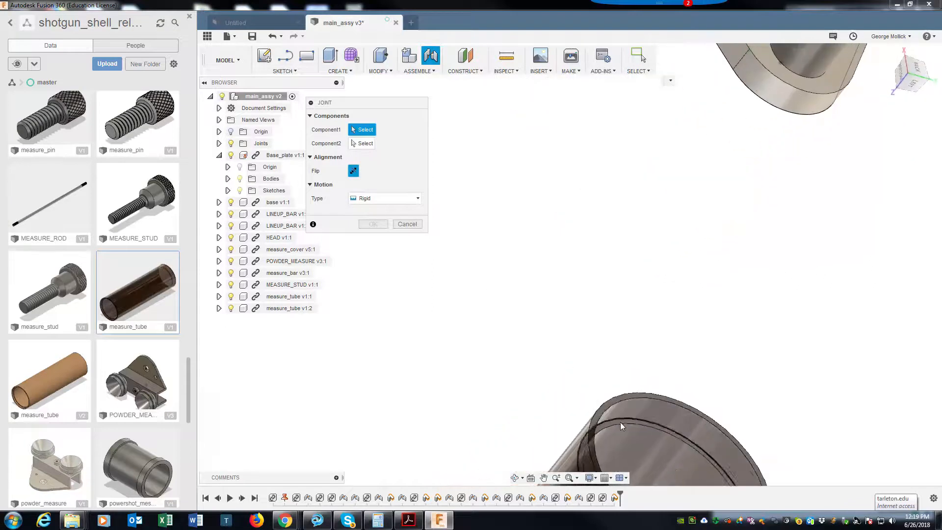
pyautogui.click(622, 431)
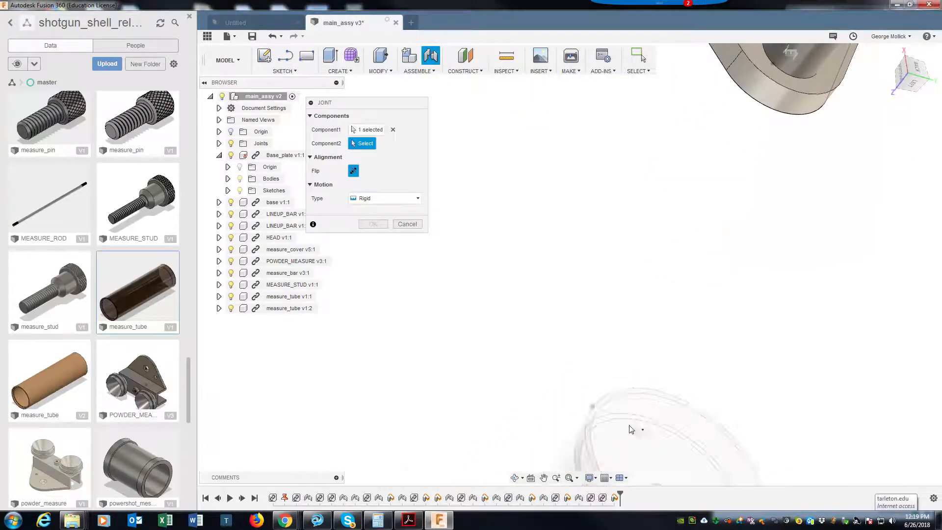
pyautogui.scroll(-5, 631, 429)
pyautogui.keyDown('shift'); pyautogui.moveTo(646, 387); pyautogui.dragTo(725, 445, button='middle'); pyautogui.keyUp('shift')
pyautogui.scroll(2, 695, 420)
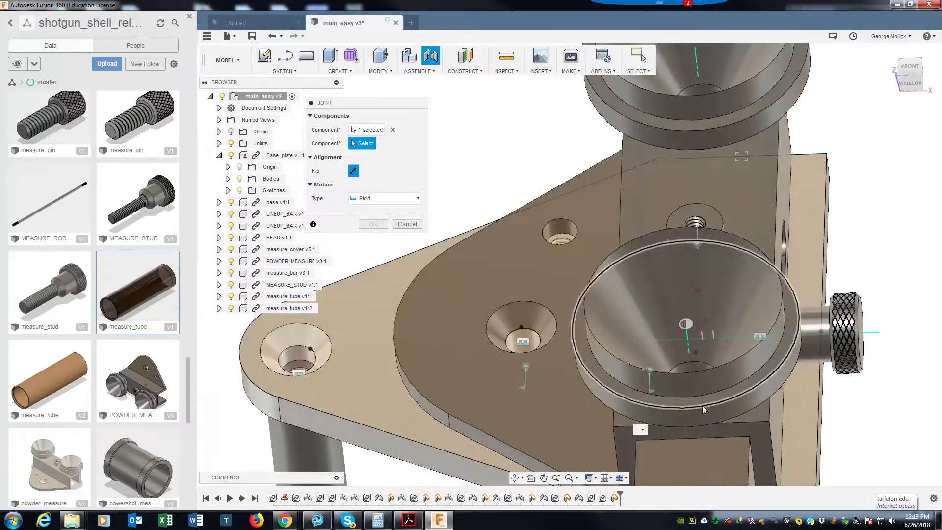
pyautogui.click(702, 403)
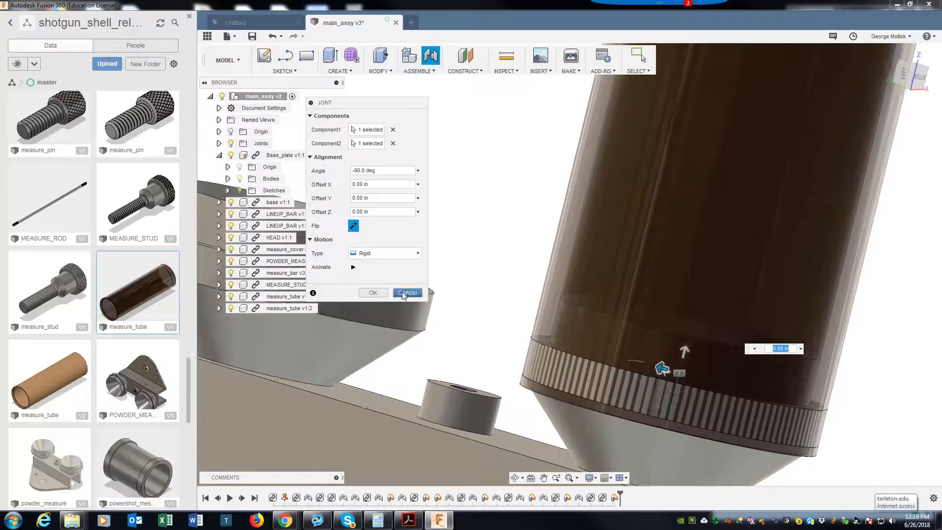
pyautogui.click(402, 293)
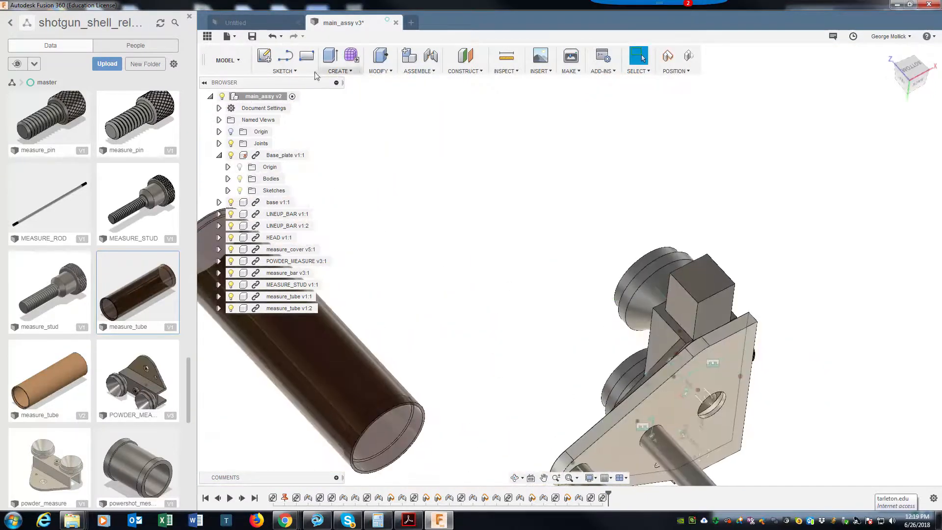
# Capture the position and rigidly join the upper tube's lower end edge to the flange of the powder measure's funnel nearest the bar's protruding end
pyautogui.click(422, 67)
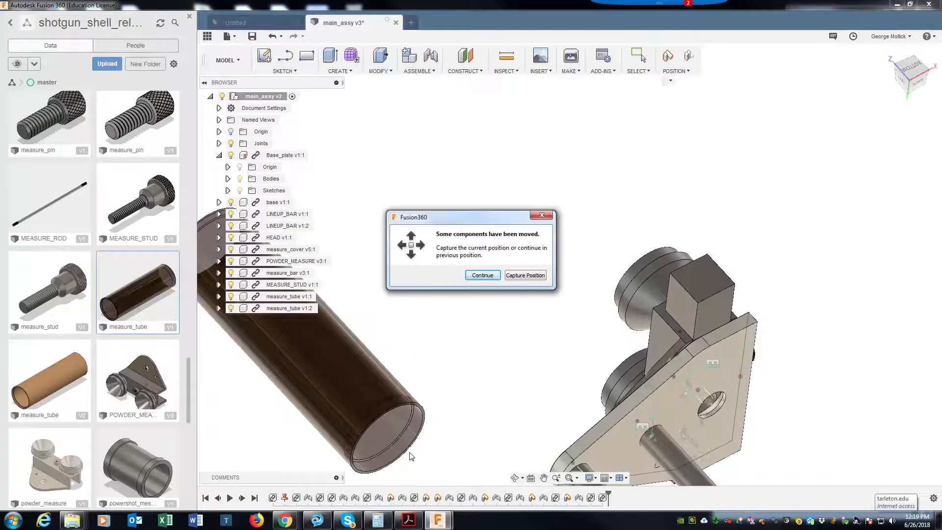
pyautogui.click(524, 276)
pyautogui.scroll(2, 421, 446)
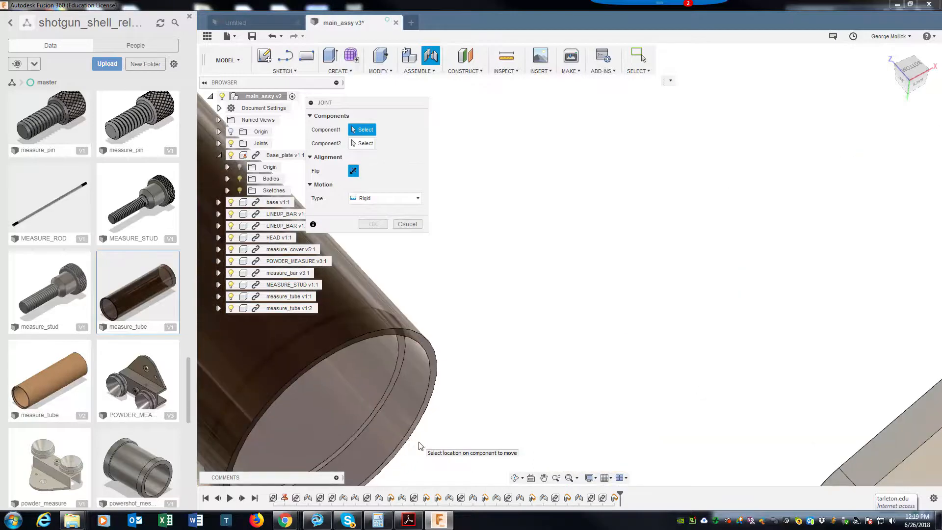
pyautogui.click(409, 438)
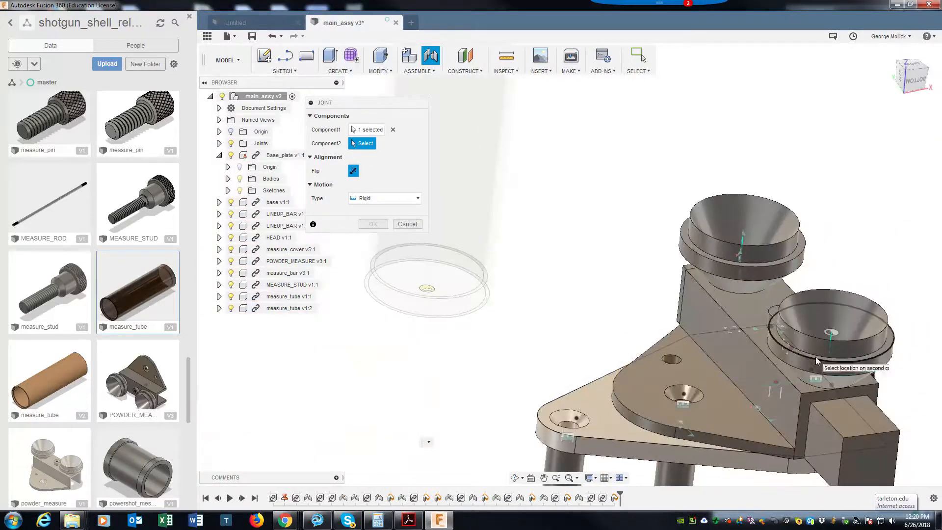
pyautogui.click(816, 358)
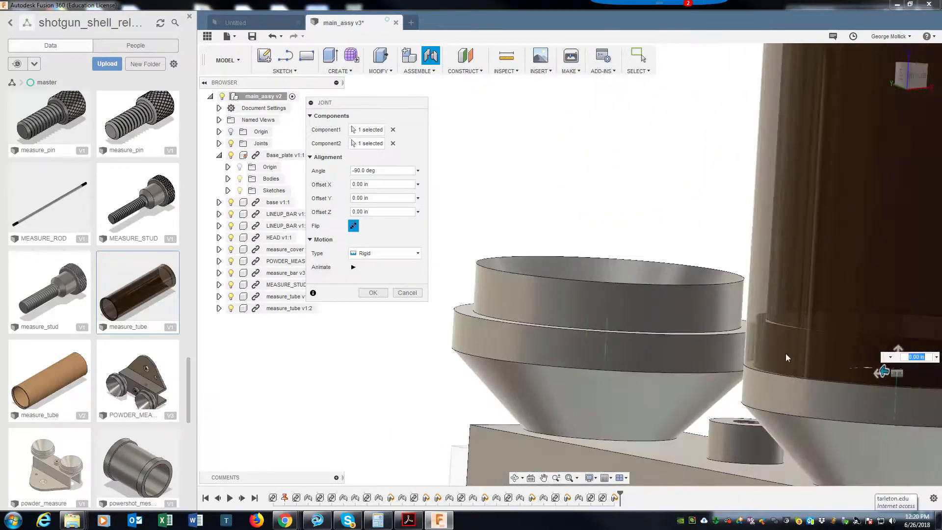
pyautogui.click(372, 293)
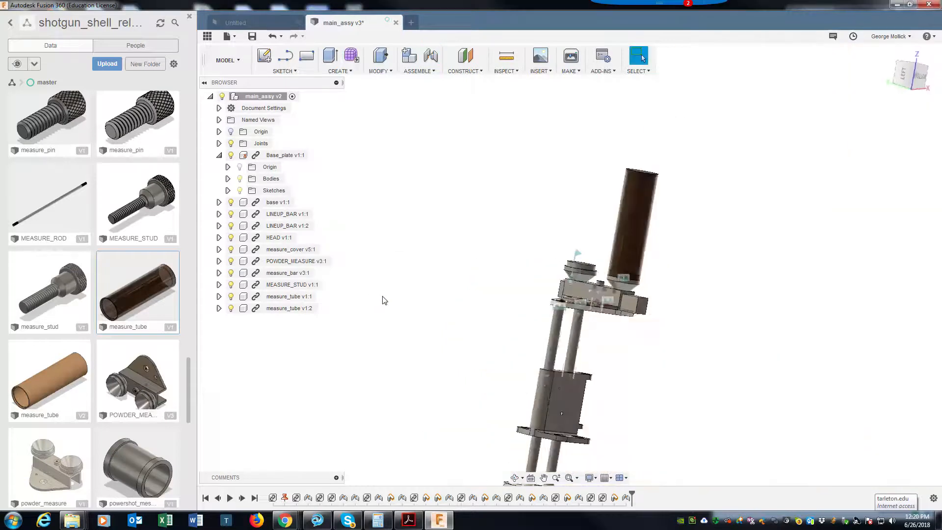
# Move the loose second measure tube clear of the head plate, capture its position, and rigidly join its end edge to the remaining funnel's flange
pyautogui.scroll(6, 567, 329)
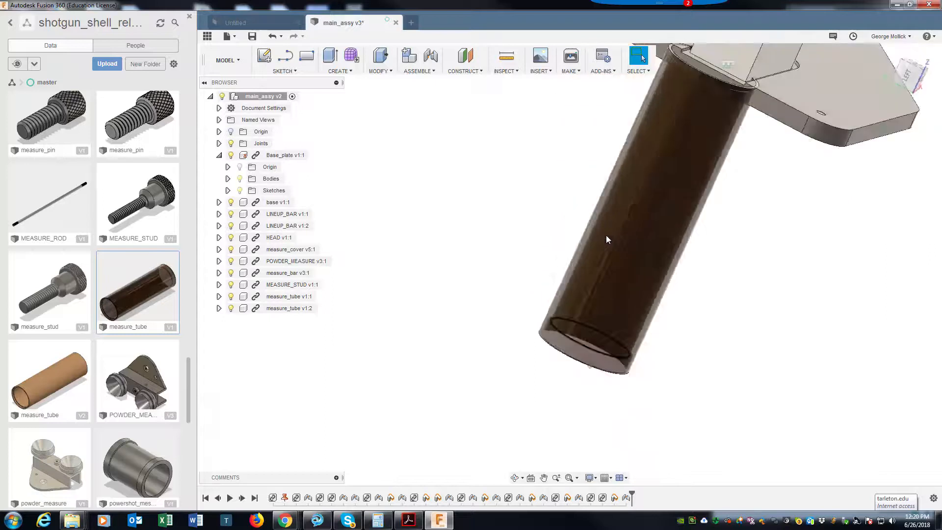
pyautogui.moveTo(649, 226); pyautogui.dragTo(572, 303)
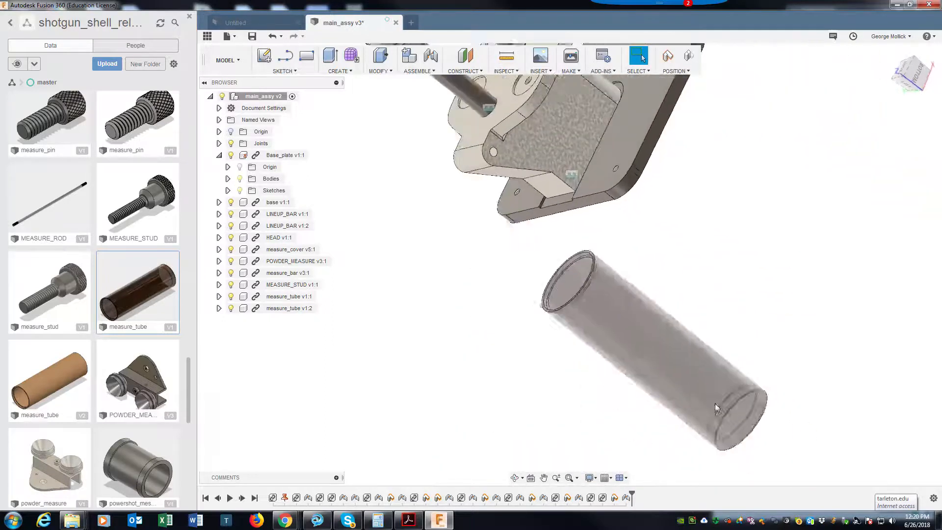
pyautogui.click(435, 61)
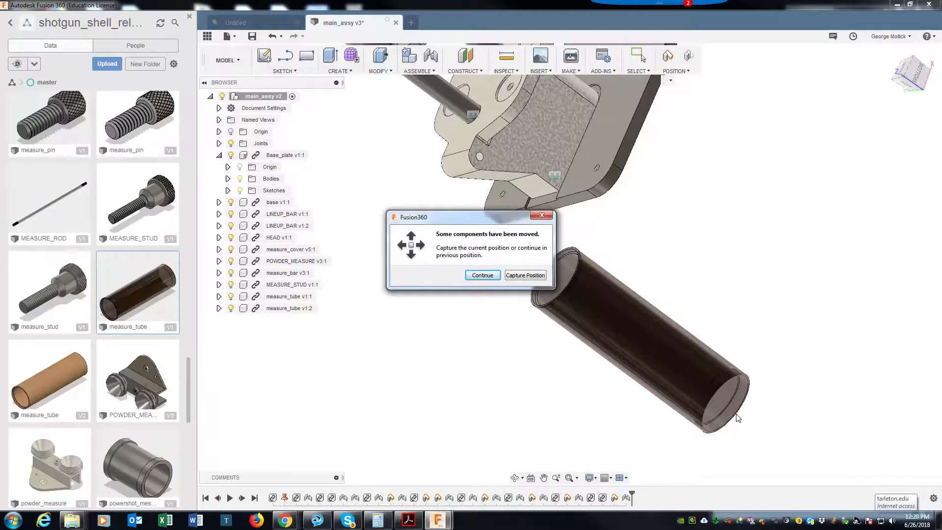
pyautogui.click(524, 275)
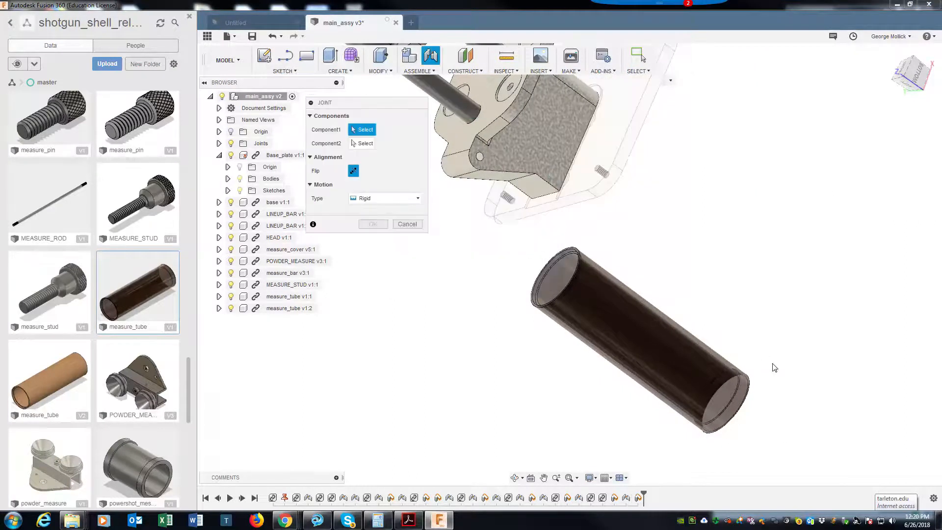
pyautogui.click(723, 374)
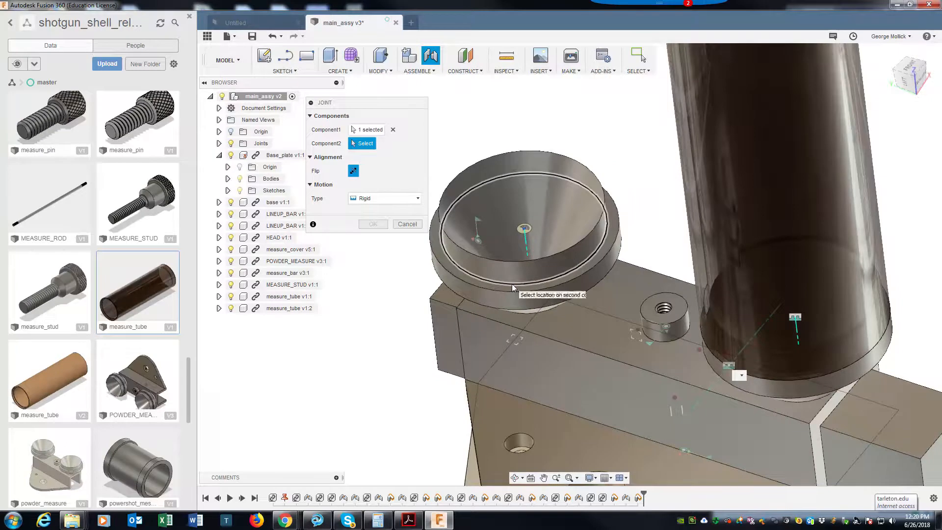
pyautogui.click(511, 284)
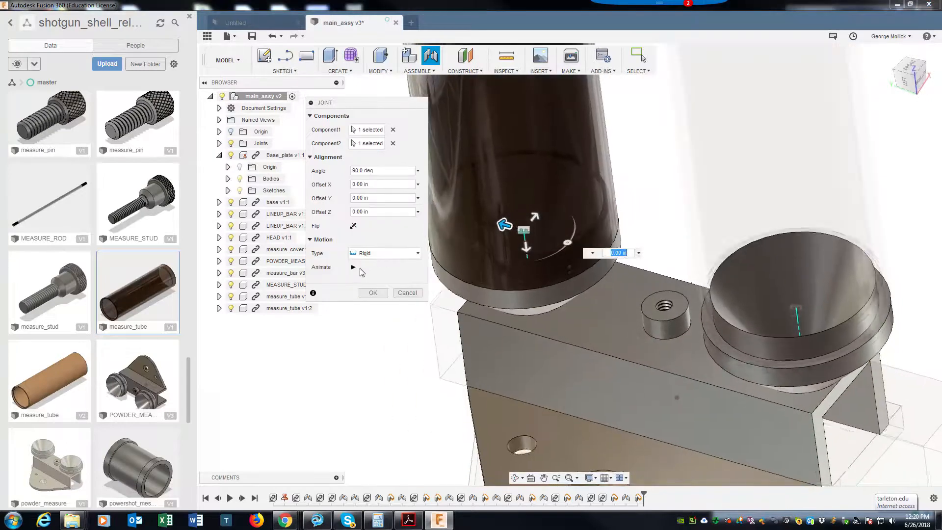
pyautogui.click(373, 292)
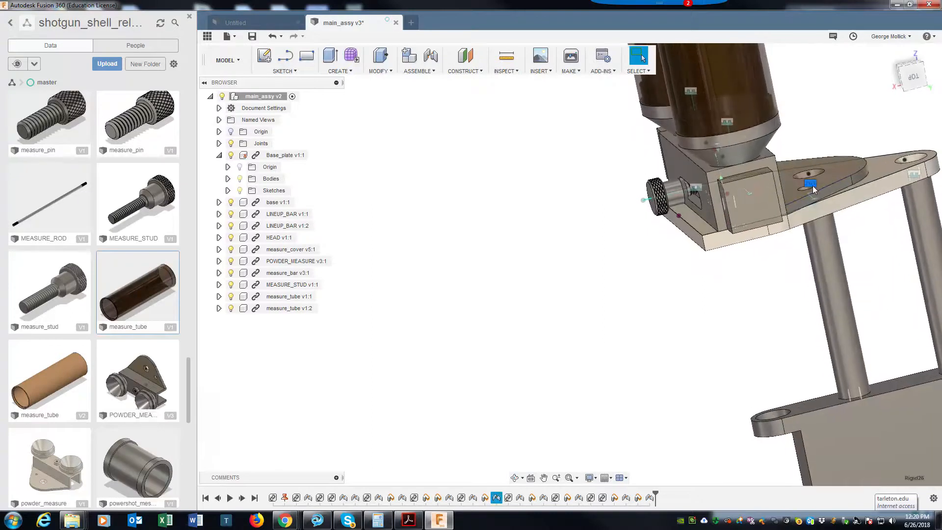
# Hide all joint markers in the main assembly
pyautogui.rightClick(812, 186)
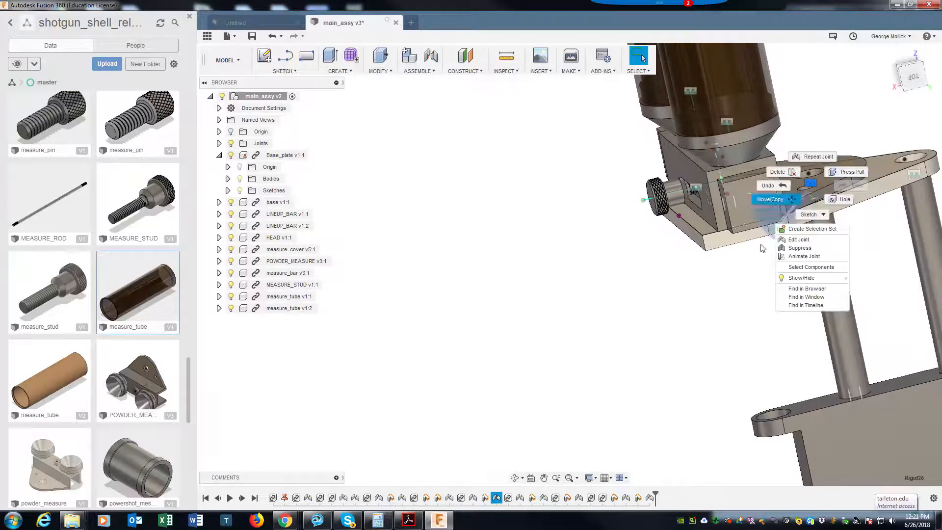
pyautogui.click(658, 342)
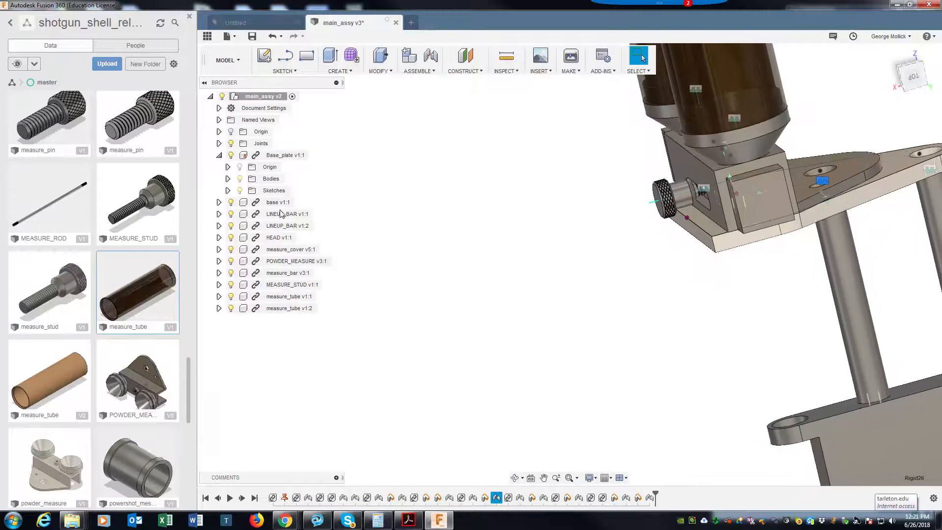
pyautogui.click(231, 143)
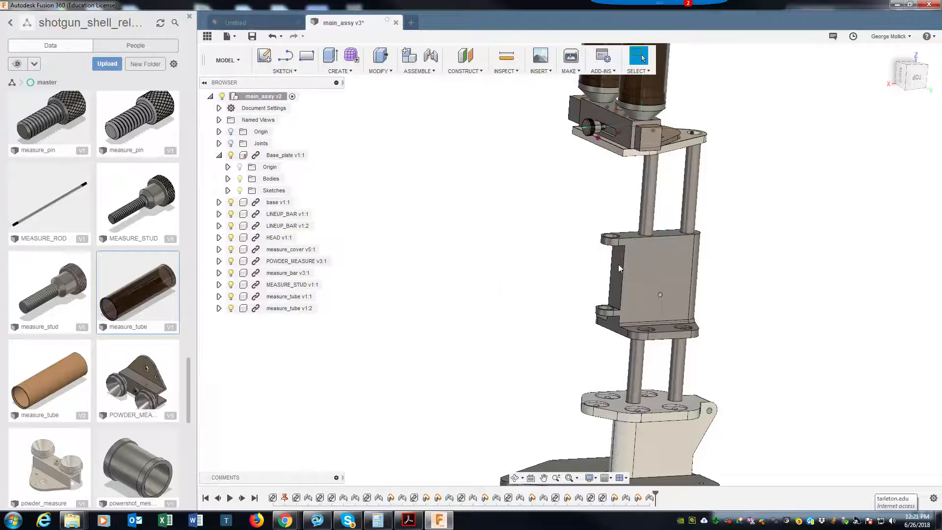
pyautogui.scroll(-5, 619, 263)
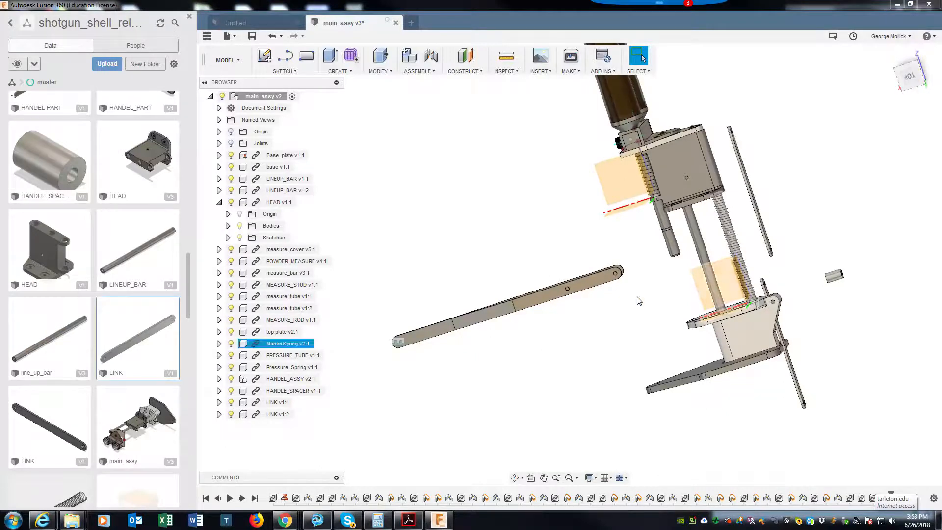
# Join the middle hole of the handle assembly's arm to the hole in the HEAD's side face with a revolute joint about the Z axis
pyautogui.keyDown('shift'); pyautogui.moveTo(649, 300); pyautogui.dragTo(757, 343, button='middle'); pyautogui.keyUp('shift')
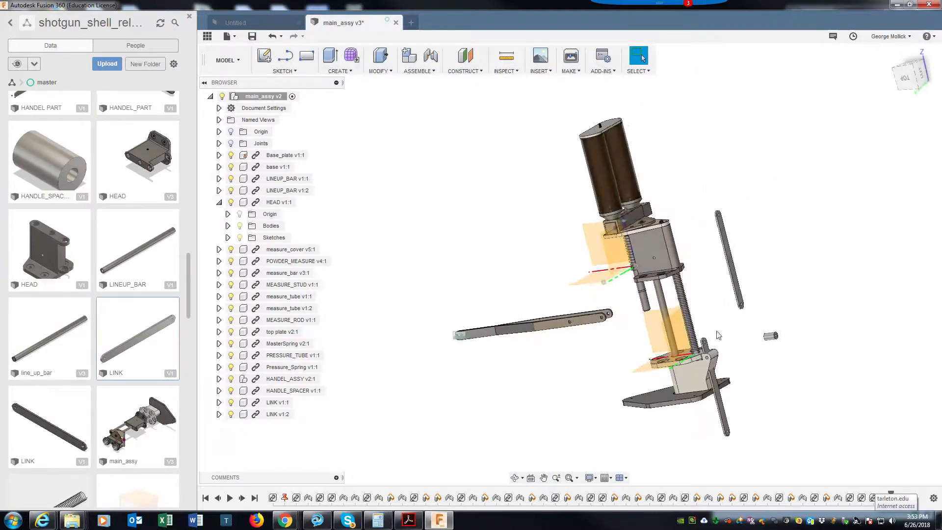
pyautogui.scroll(4, 703, 327)
pyautogui.keyDown('shift'); pyautogui.moveTo(702, 326); pyautogui.dragTo(525, 284, button='middle'); pyautogui.keyUp('shift')
pyautogui.scroll(3, 714, 279)
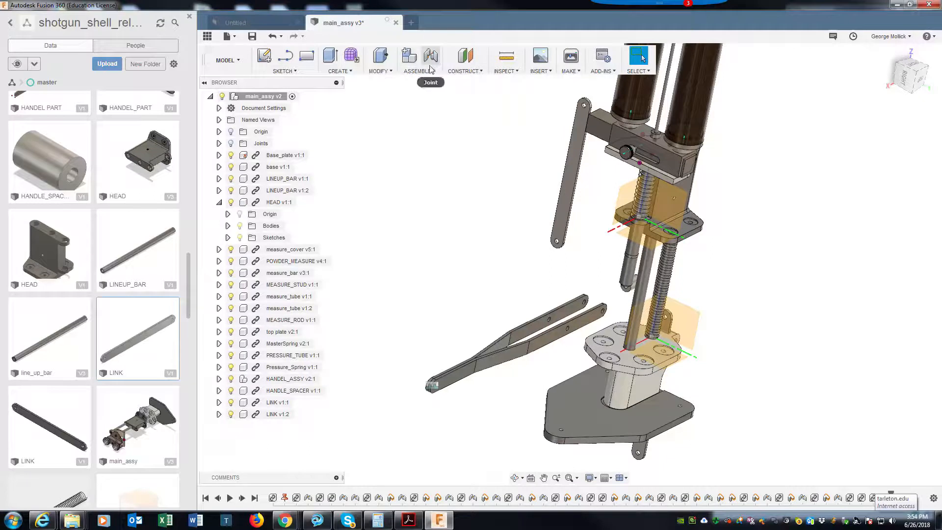
pyautogui.click(431, 58)
pyautogui.click(358, 198)
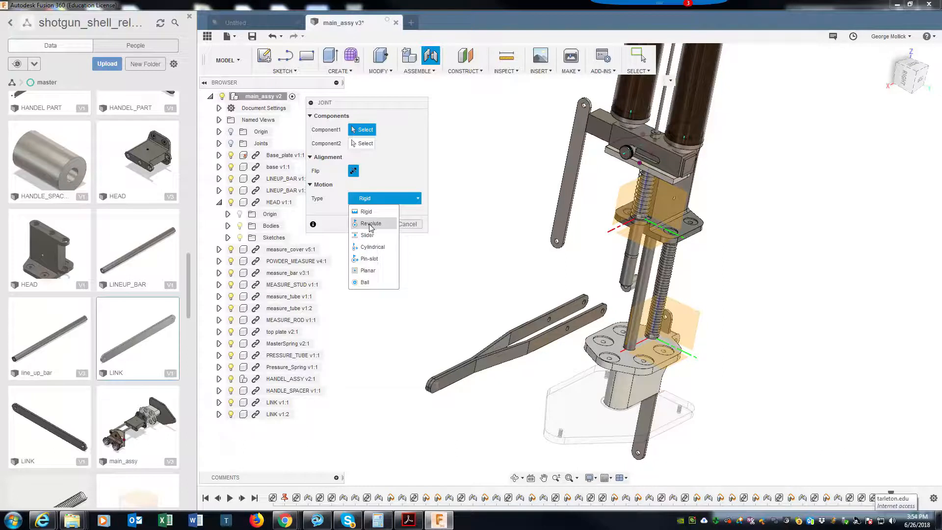
pyautogui.click(370, 224)
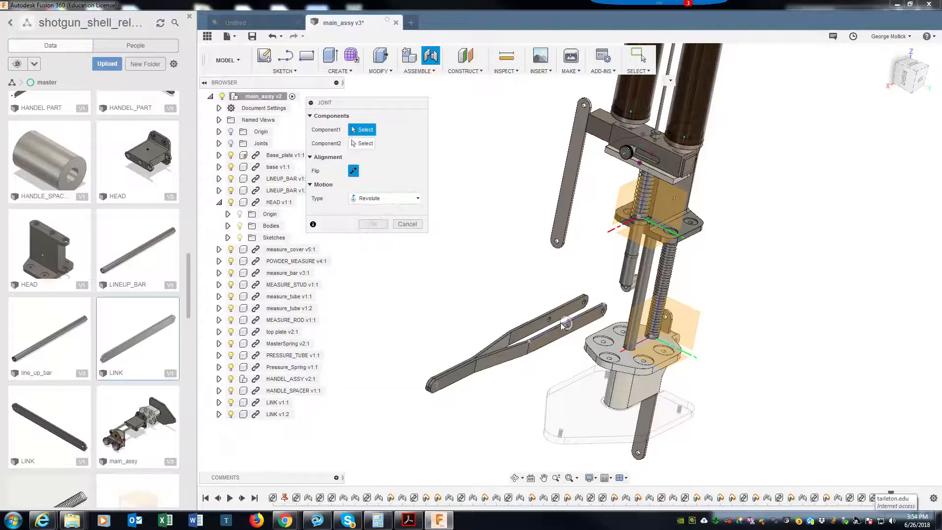
pyautogui.scroll(3, 563, 325)
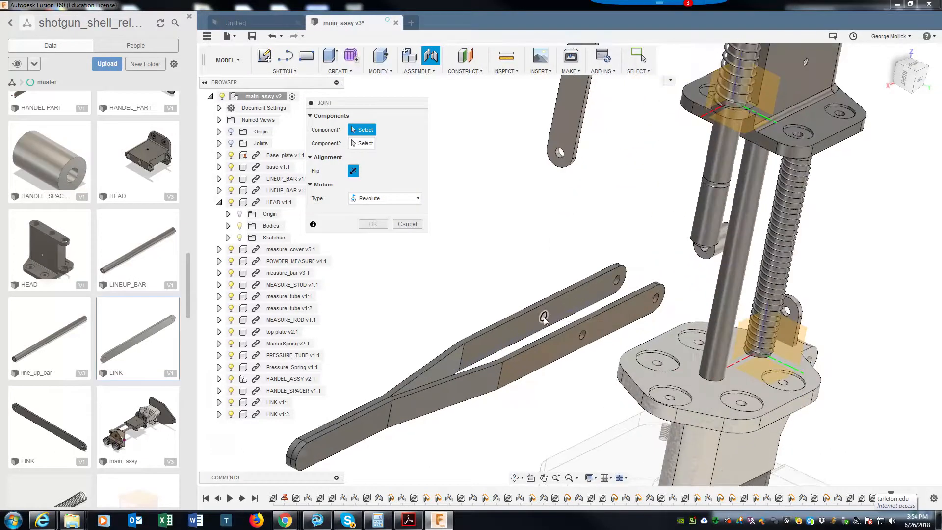
pyautogui.click(543, 319)
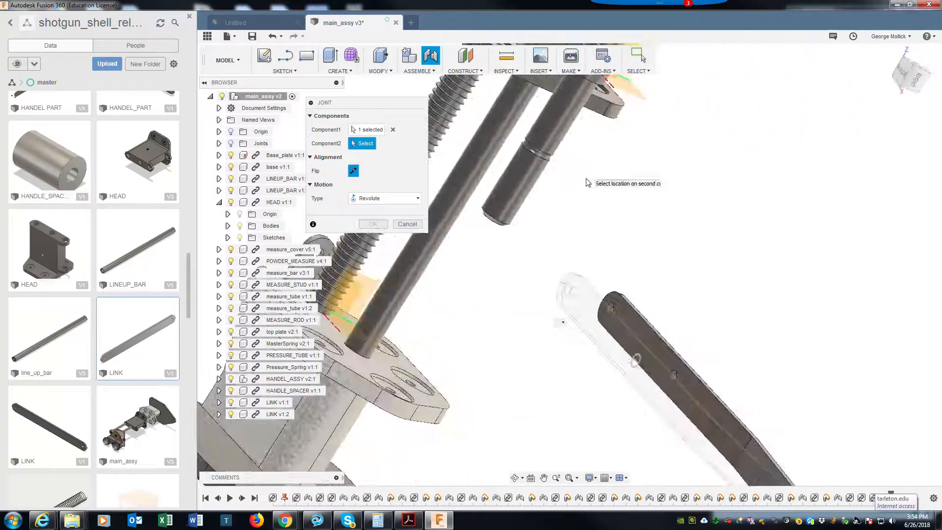
pyautogui.keyDown('shift'); pyautogui.moveTo(588, 191); pyautogui.dragTo(554, 221, button='middle'); pyautogui.keyUp('shift')
pyautogui.scroll(4, 463, 230)
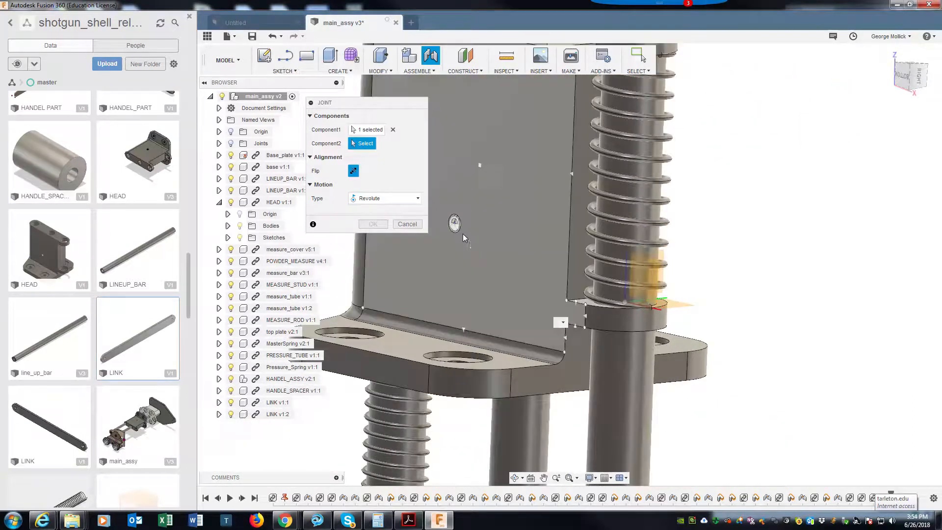
pyautogui.keyDown('shift'); pyautogui.moveTo(462, 233); pyautogui.dragTo(459, 230, button='middle'); pyautogui.keyUp('shift')
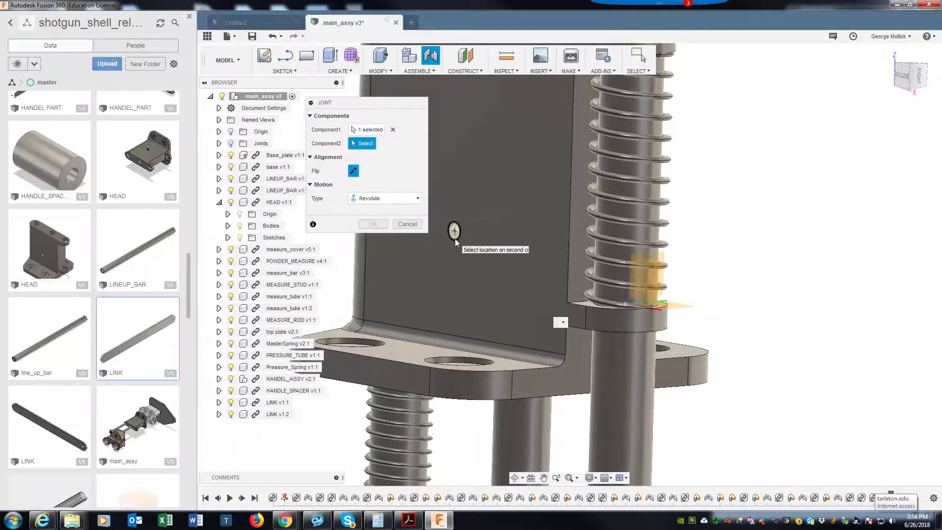
pyautogui.click(455, 240)
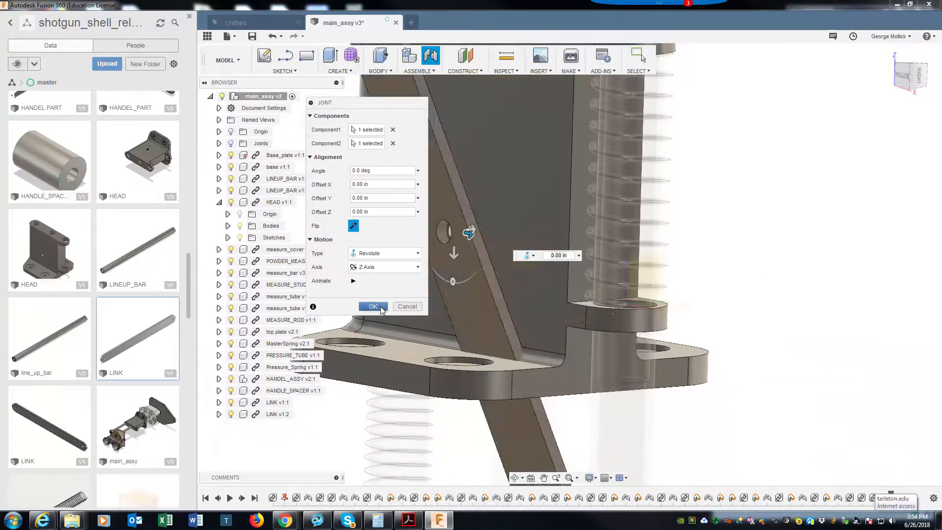
pyautogui.click(374, 306)
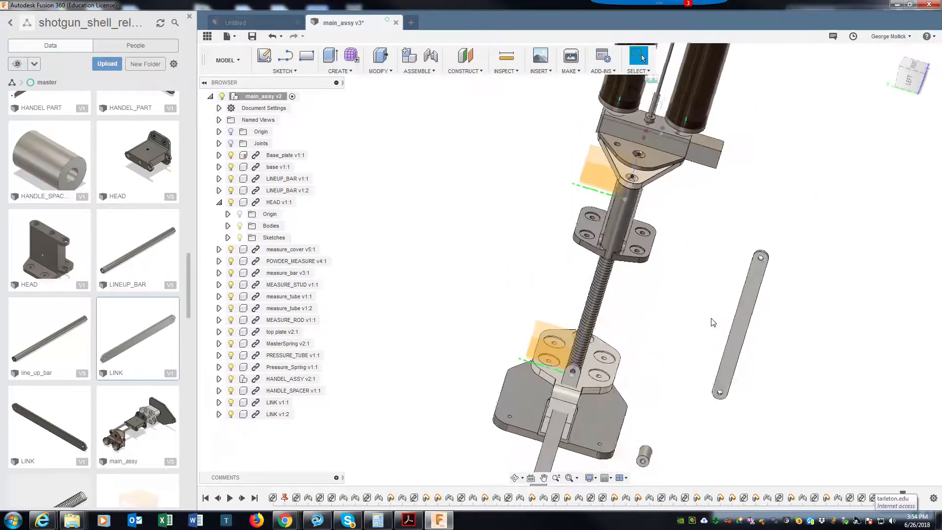
# Join the upper hole of the loose link to the handle arm's end hole with a revolute joint at 90 degrees
pyautogui.click(716, 314)
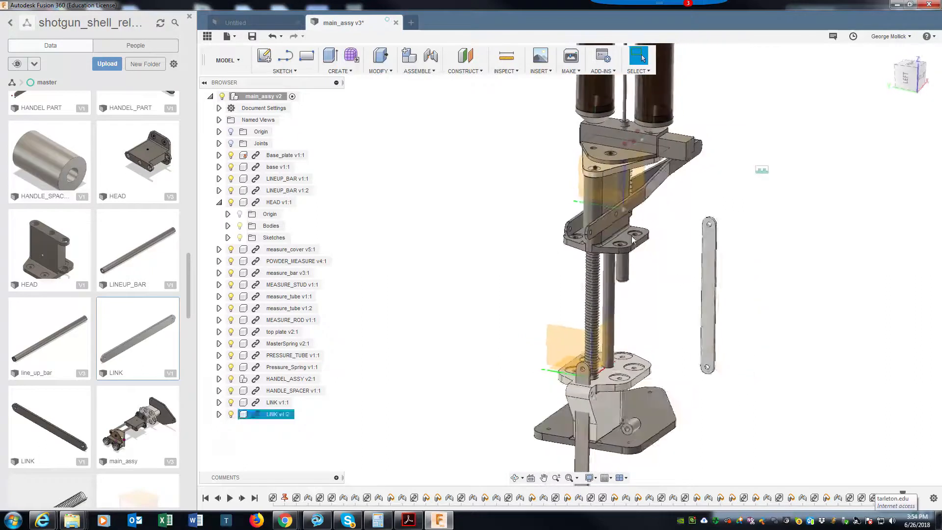
pyautogui.press('j')
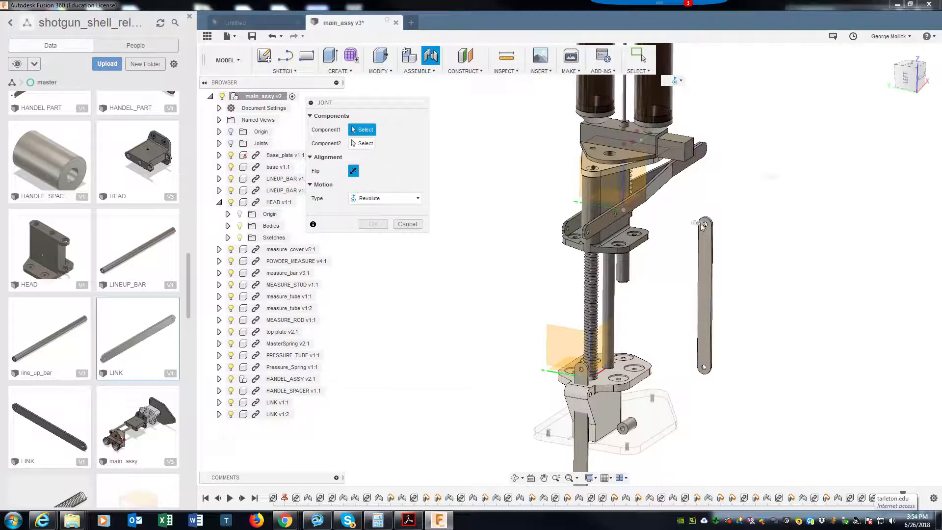
pyautogui.scroll(4, 706, 230)
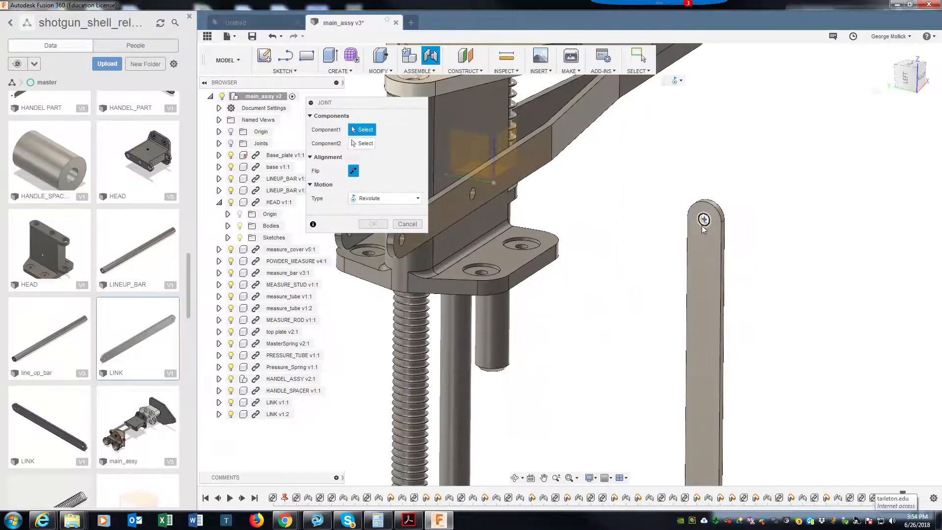
pyautogui.click(703, 219)
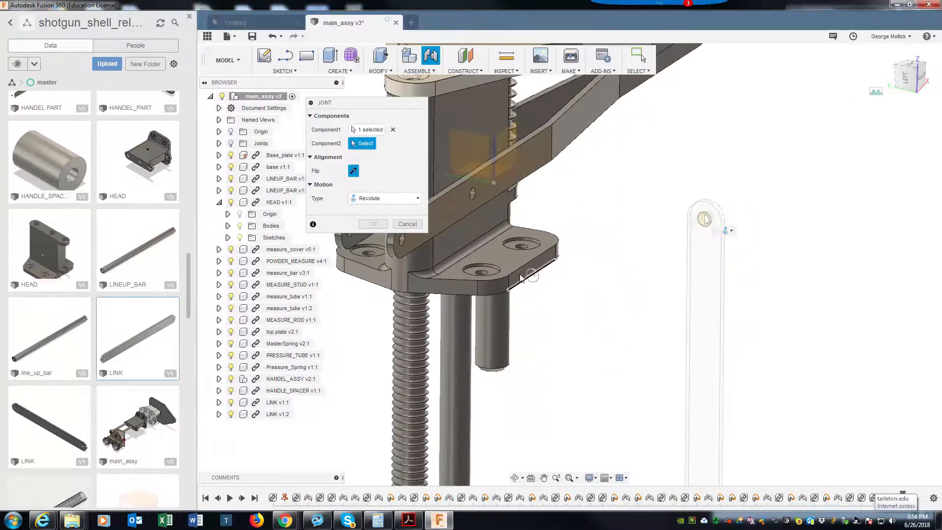
pyautogui.click(404, 242)
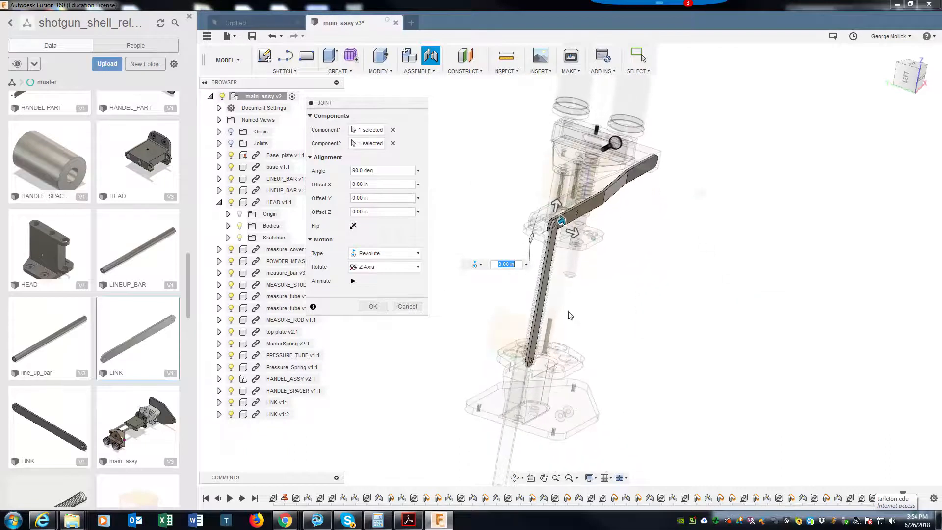
pyautogui.click(372, 307)
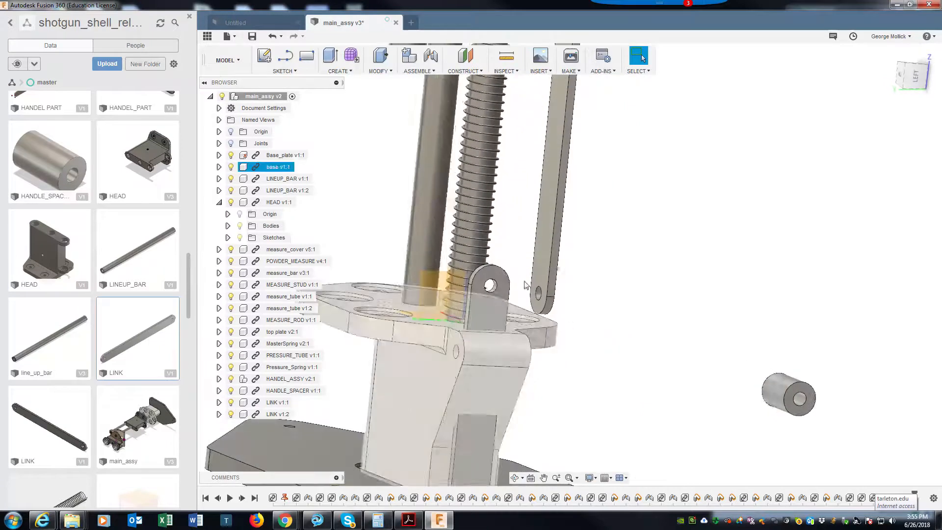
# Try to join the link's lower hole to the base's pivot hole with a revolute joint, and delete that joint
pyautogui.click(431, 56)
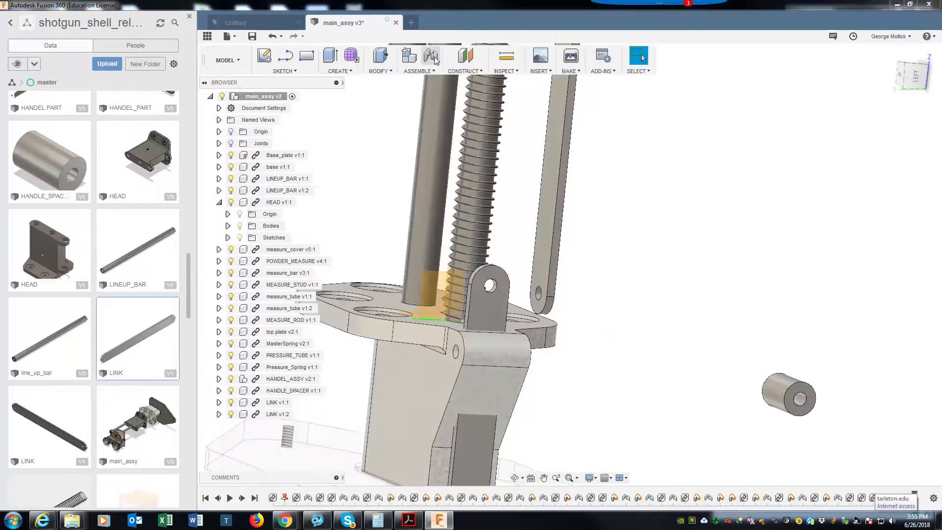
pyautogui.click(539, 303)
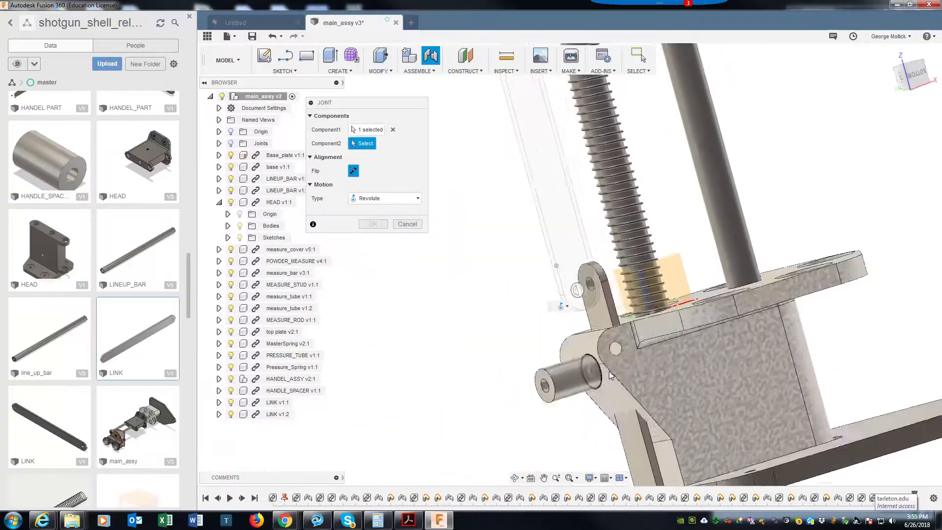
pyautogui.click(619, 354)
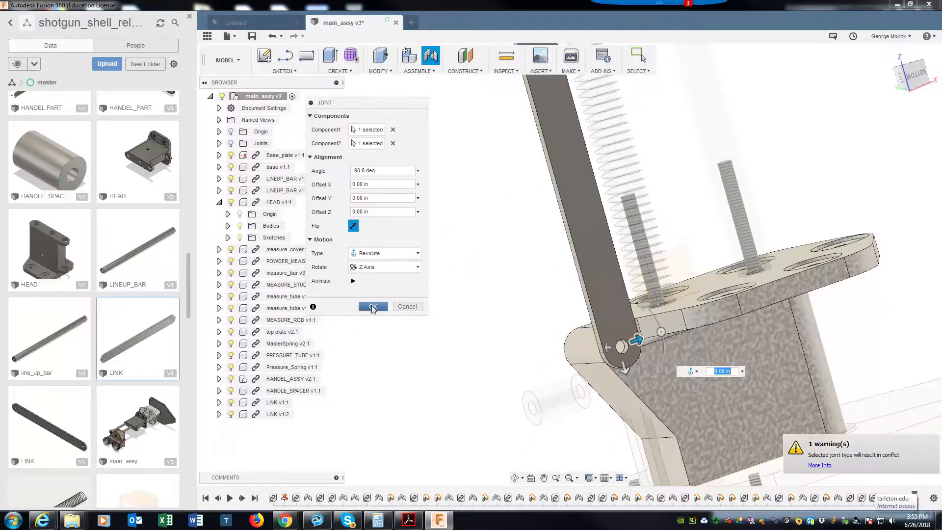
pyautogui.click(373, 306)
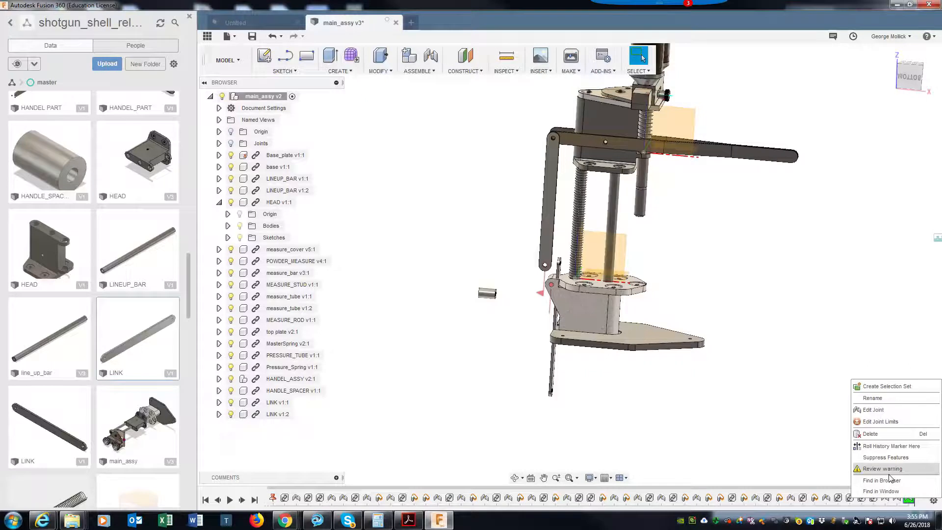
pyautogui.click(870, 433)
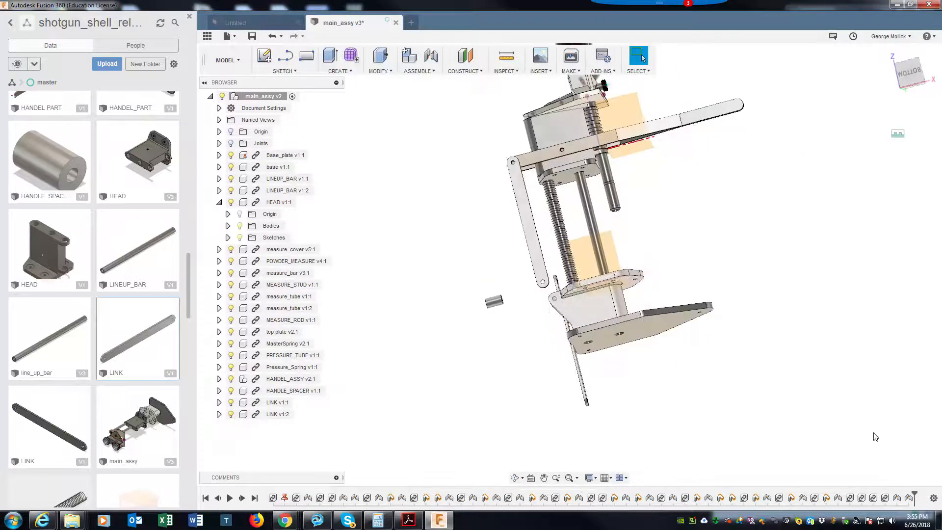
# Ground the HEAD component in the main assembly, continuing without capturing the moved positions
pyautogui.keyDown('shift'); pyautogui.moveTo(598, 316); pyautogui.dragTo(552, 264, button='middle'); pyautogui.keyUp('shift')
pyautogui.scroll(3, 542, 177)
pyautogui.keyDown('shift'); pyautogui.moveTo(564, 176); pyautogui.dragTo(780, 127, button='middle'); pyautogui.keyUp('shift')
pyautogui.moveTo(783, 127); pyautogui.dragTo(751, 149)
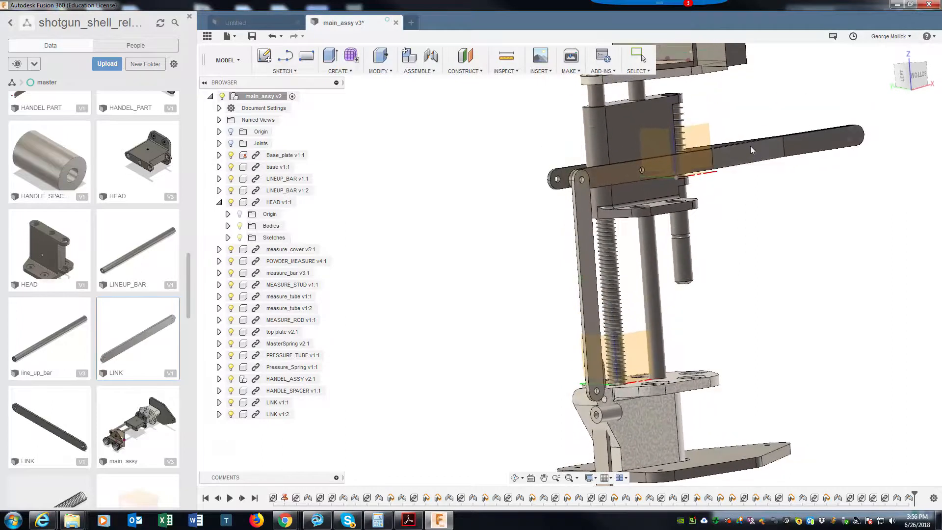
pyautogui.click(593, 116)
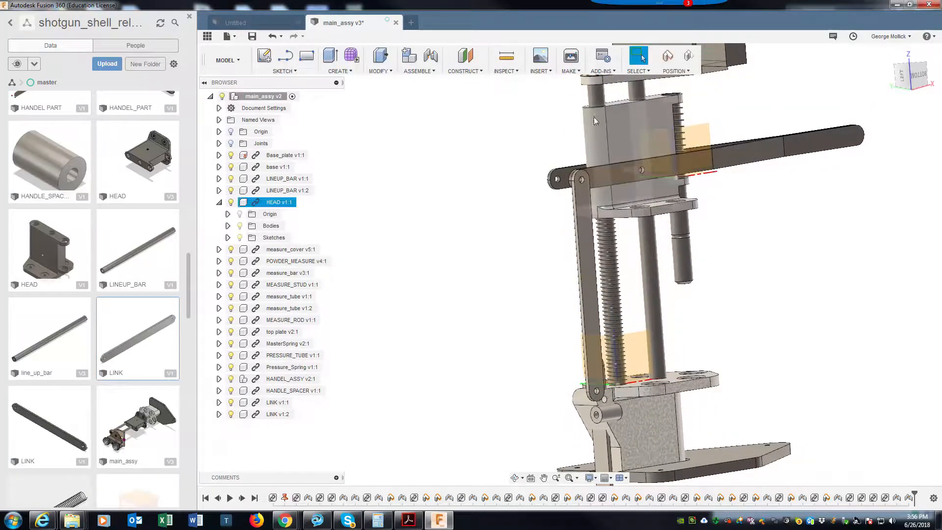
pyautogui.rightClick(275, 207)
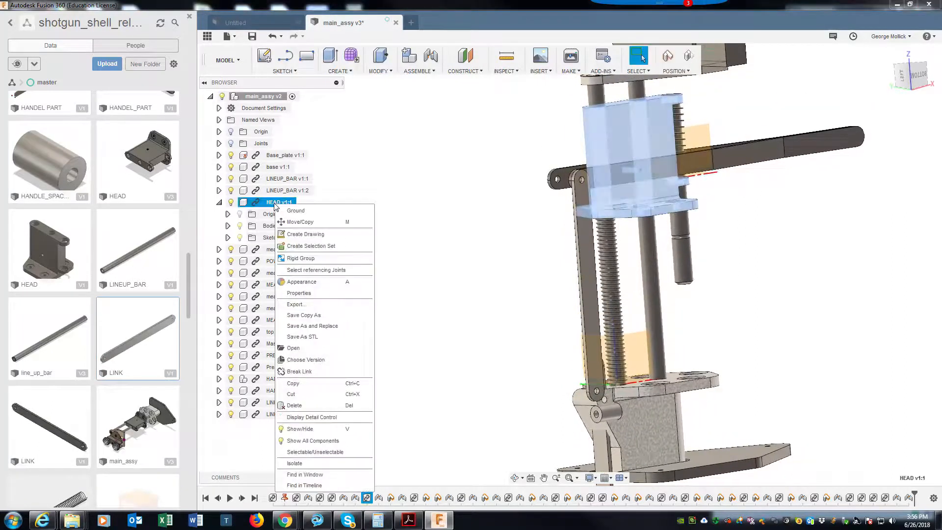
pyautogui.click(316, 212)
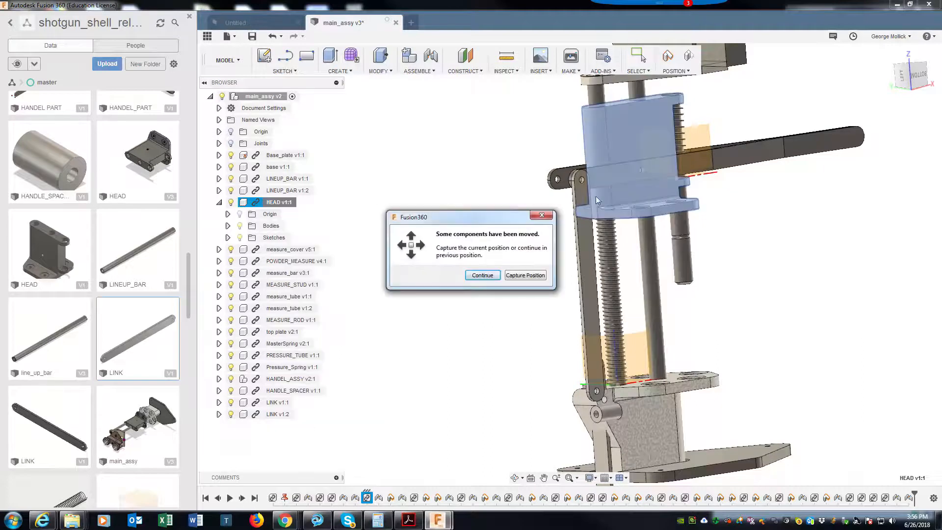
pyautogui.click(483, 276)
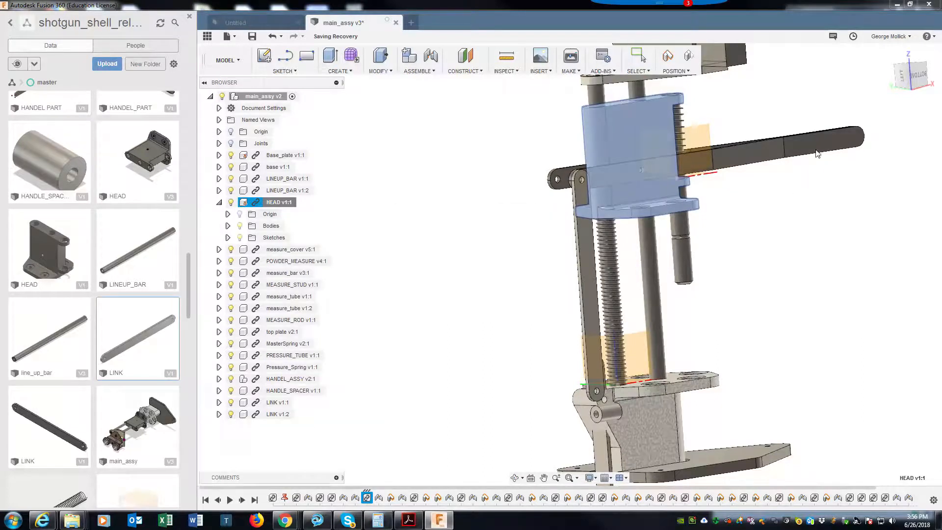
# Swing the handle and its attached link against the grounded head, bringing the link's free end clear of the base
pyautogui.moveTo(807, 124); pyautogui.dragTo(862, 148)
pyautogui.moveTo(590, 329); pyautogui.dragTo(602, 380)
pyautogui.scroll(8, 594, 400)
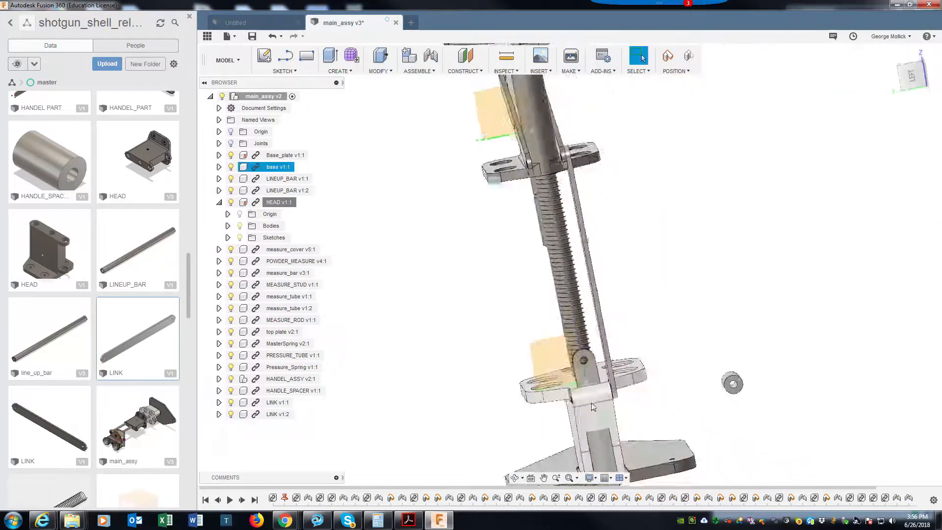
pyautogui.moveTo(649, 358); pyautogui.dragTo(644, 409)
pyautogui.keyDown('shift'); pyautogui.moveTo(645, 410); pyautogui.dragTo(649, 378, button='middle'); pyautogui.keyUp('shift')
pyautogui.scroll(-8, 649, 378)
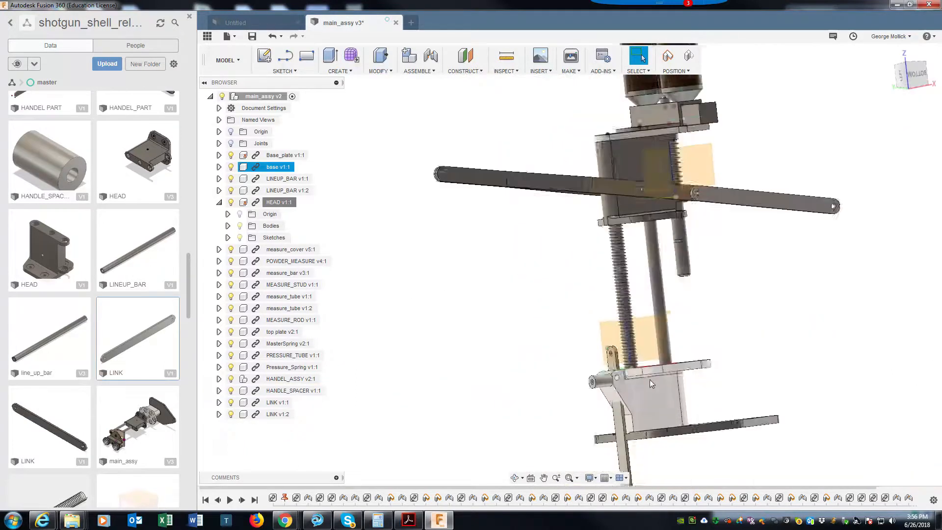
pyautogui.moveTo(518, 196); pyautogui.dragTo(734, 171)
pyautogui.moveTo(536, 217); pyautogui.dragTo(508, 341)
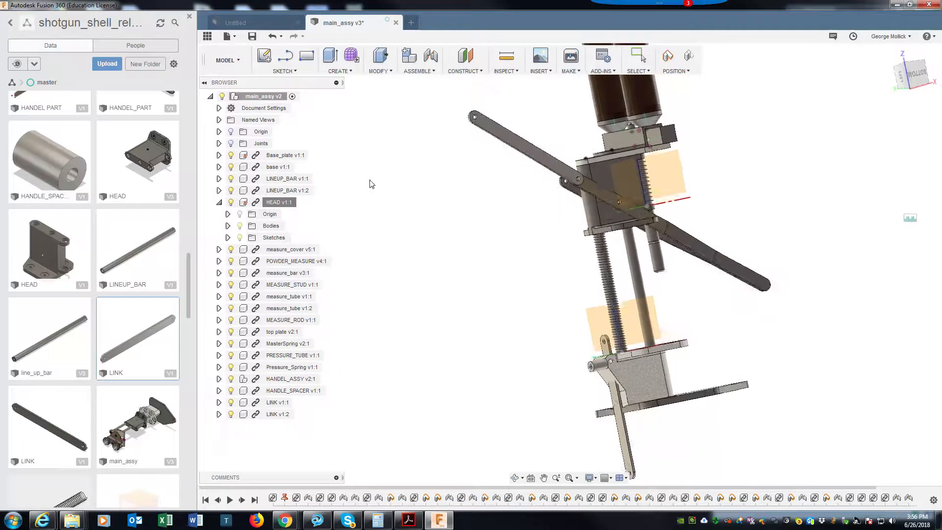
pyautogui.keyDown('shift'); pyautogui.moveTo(552, 344); pyautogui.dragTo(484, 362, button='middle'); pyautogui.keyUp('shift')
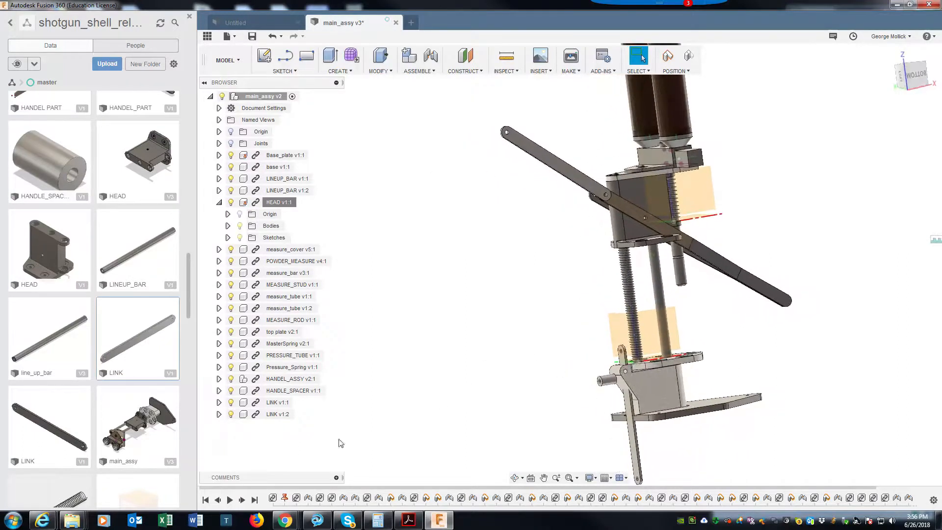
# Capture the moved positions and join the attached link's free hole to the base's pivot hole with a cylindrical joint about the Z axis
pyautogui.click(430, 56)
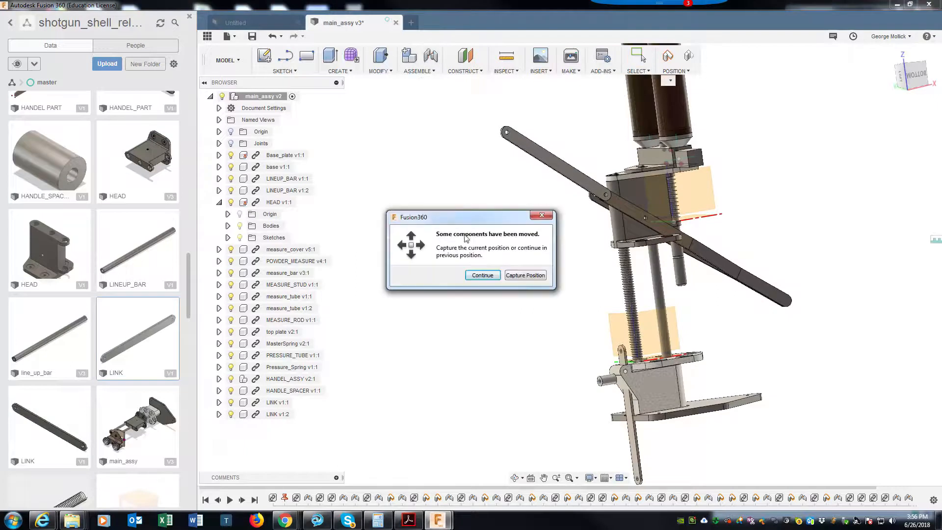
pyautogui.click(524, 275)
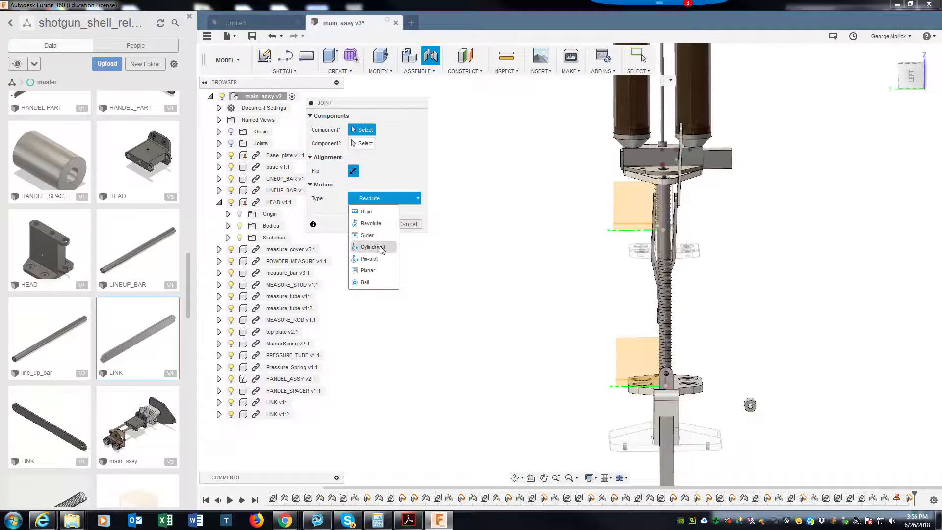
pyautogui.keyDown('shift'); pyautogui.moveTo(382, 250); pyautogui.dragTo(912, 216, button='middle'); pyautogui.keyUp('shift')
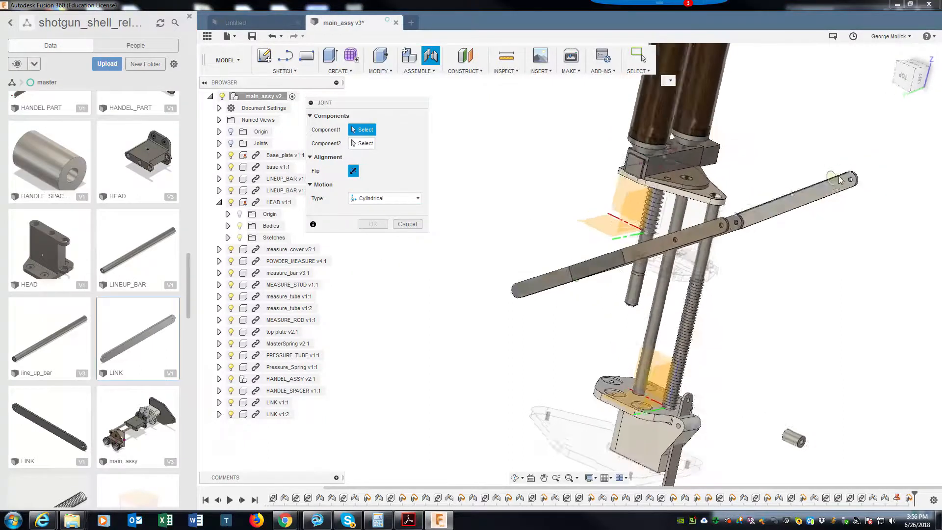
pyautogui.scroll(5, 859, 186)
pyautogui.scroll(1, 828, 195)
pyautogui.click(828, 195)
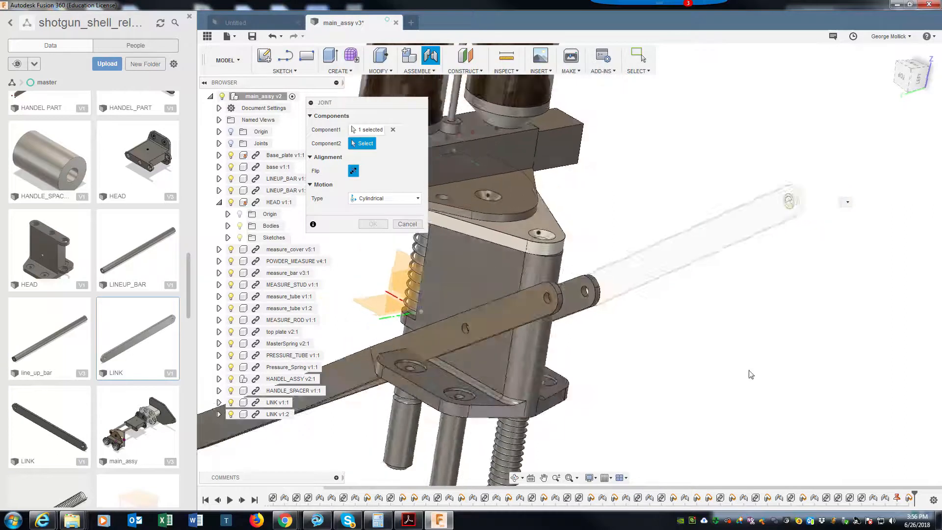
pyautogui.scroll(3, 617, 361)
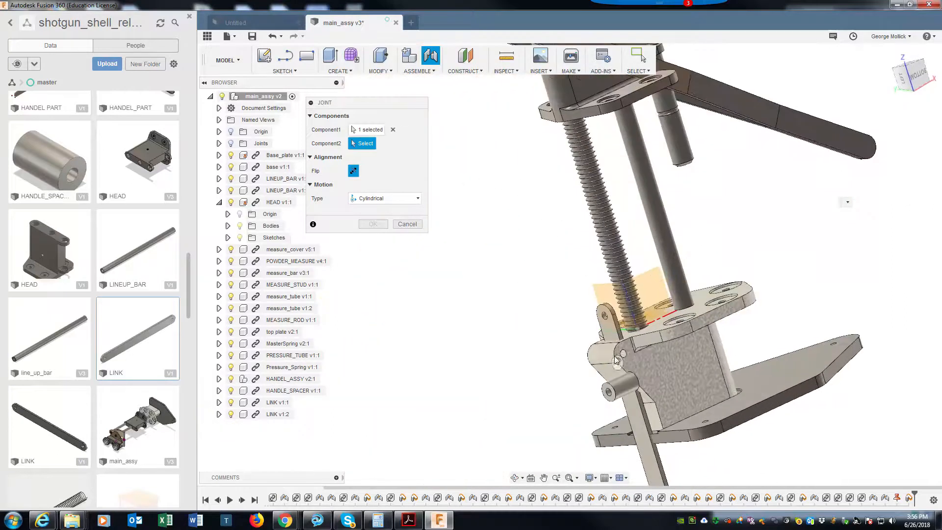
pyautogui.click(622, 357)
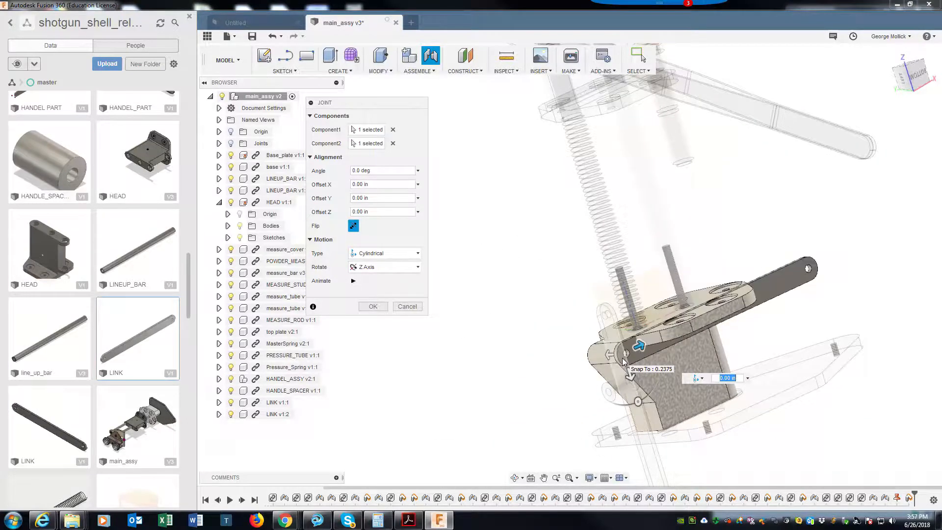
pyautogui.click(374, 307)
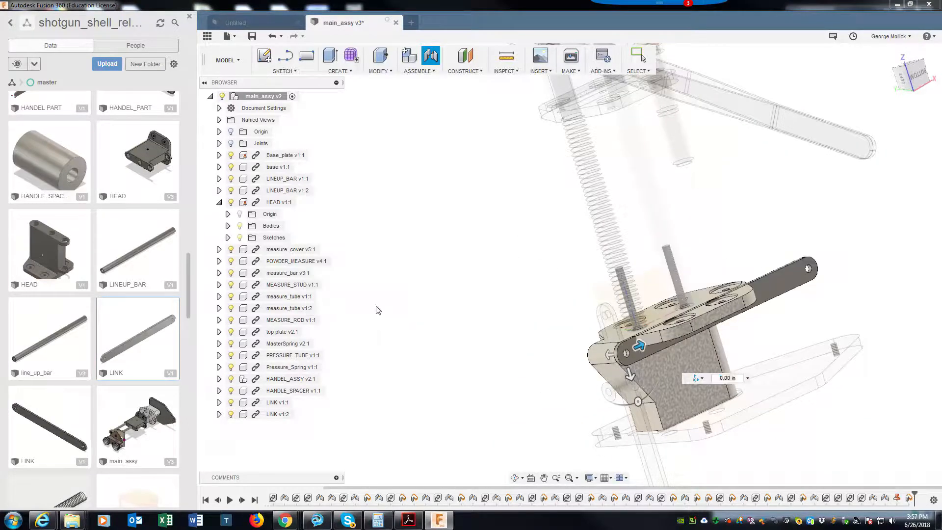
# Unground the HEAD component and move the handle to exercise the linkage
pyautogui.scroll(-3, 392, 296)
pyautogui.keyDown('shift'); pyautogui.moveTo(408, 282); pyautogui.dragTo(593, 245, button='middle'); pyautogui.keyUp('shift')
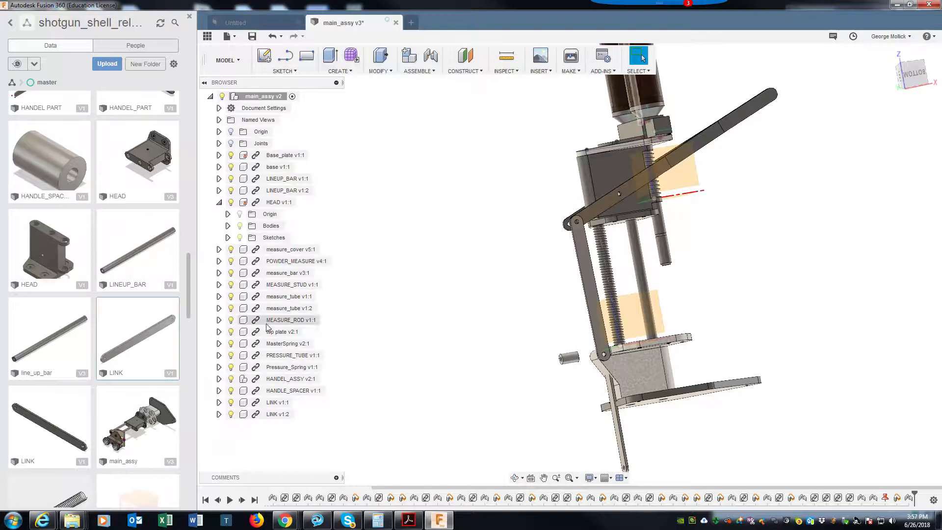
pyautogui.rightClick(261, 203)
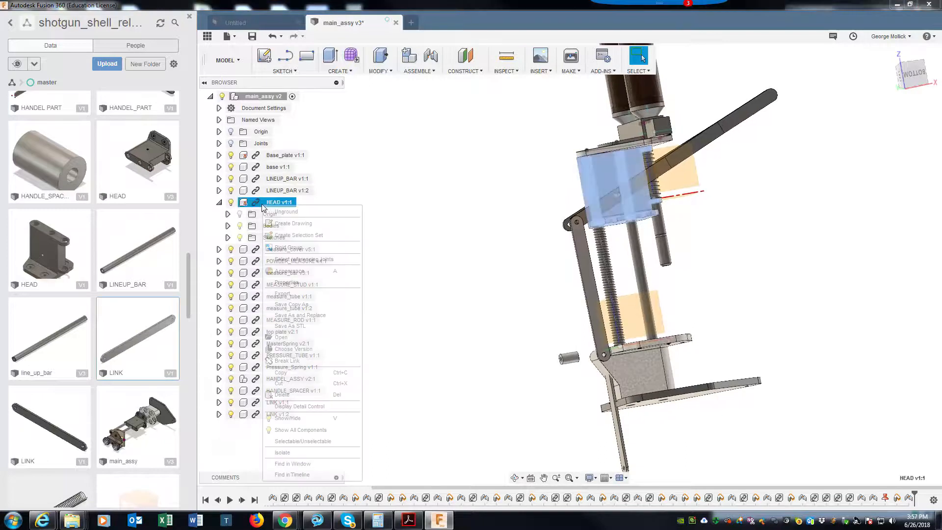
pyautogui.click(284, 214)
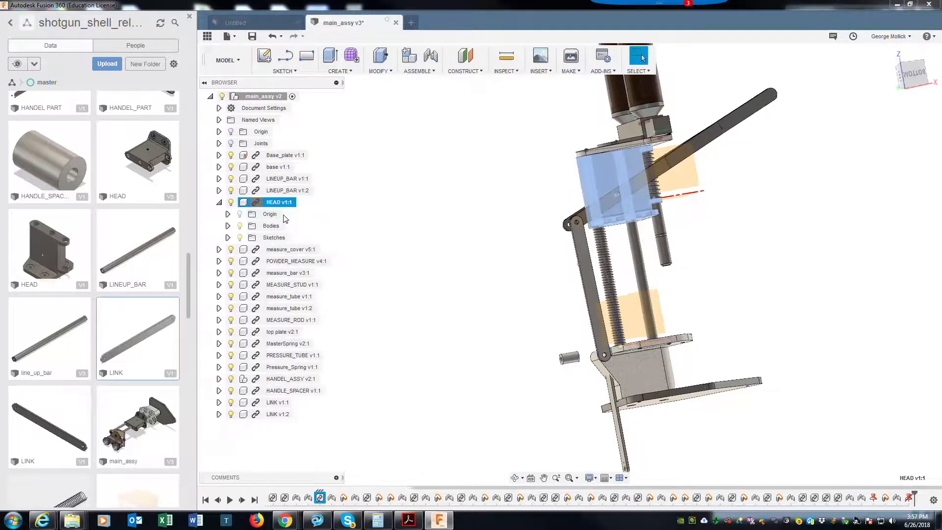
pyautogui.moveTo(749, 114)
pyautogui.mouseDown()
pyautogui.moveTo(761, 185)
pyautogui.moveTo(780, 127)
pyautogui.moveTo(780, 146)
pyautogui.moveTo(757, 88)
pyautogui.moveTo(767, 164)
pyautogui.moveTo(766, 115)
pyautogui.mouseUp()
pyautogui.keyDown('shift'); pyautogui.moveTo(765, 116); pyautogui.dragTo(568, 377, button='middle'); pyautogui.keyUp('shift')
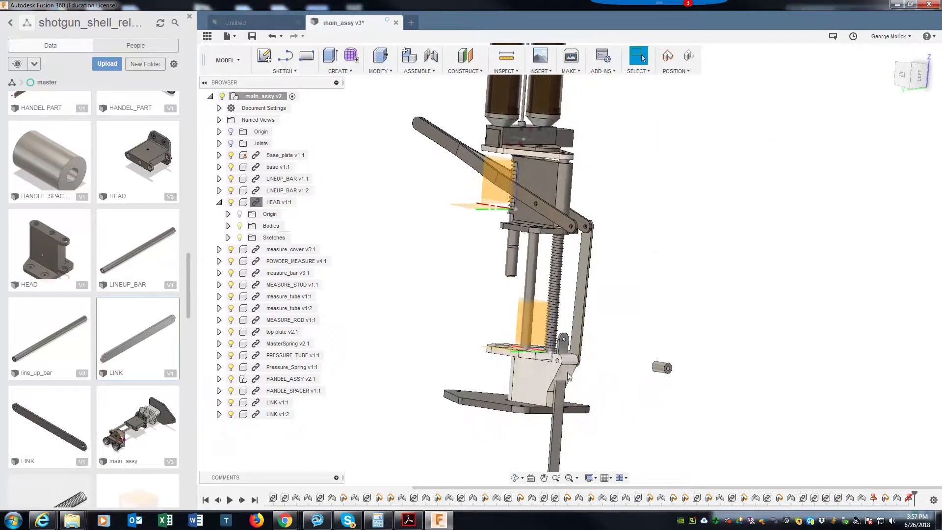
pyautogui.keyDown('shift'); pyautogui.moveTo(643, 212); pyautogui.dragTo(547, 288, button='middle'); pyautogui.keyUp('shift')
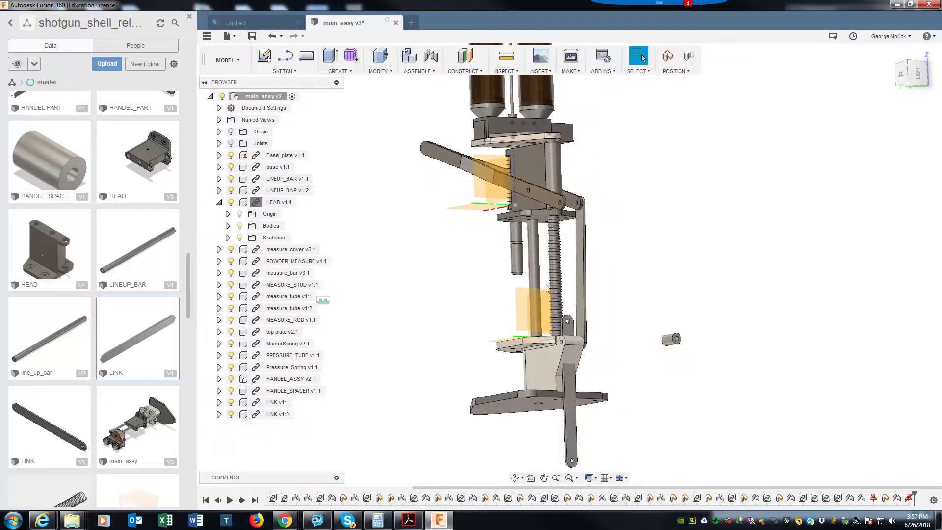
# Capture the moved positions and join the loose second link's upper hole to the other handle arm's end hole with a flipped revolute joint at -90 degrees
pyautogui.click(434, 63)
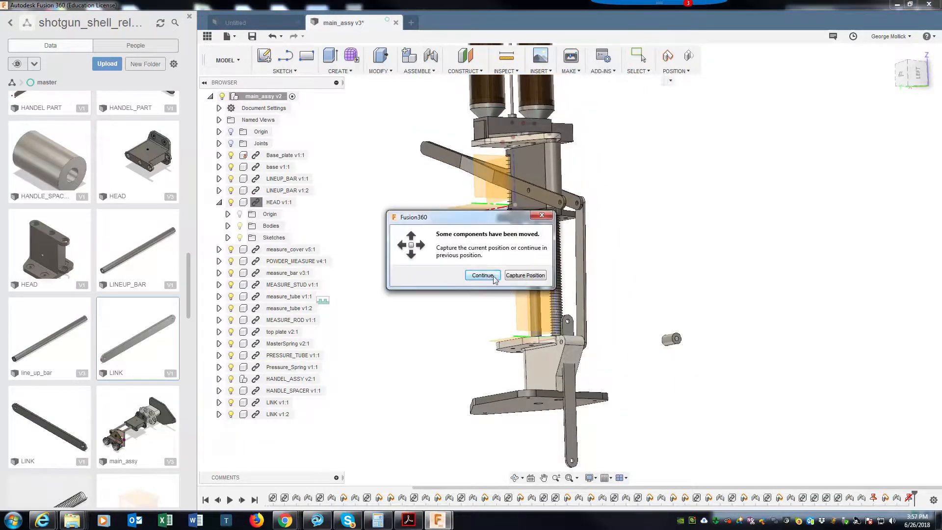
pyautogui.click(510, 275)
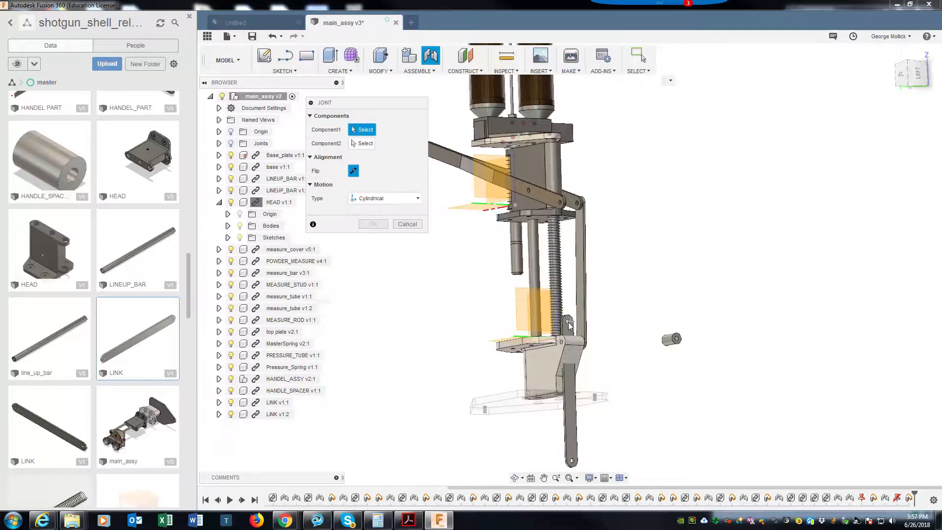
pyautogui.scroll(4, 569, 325)
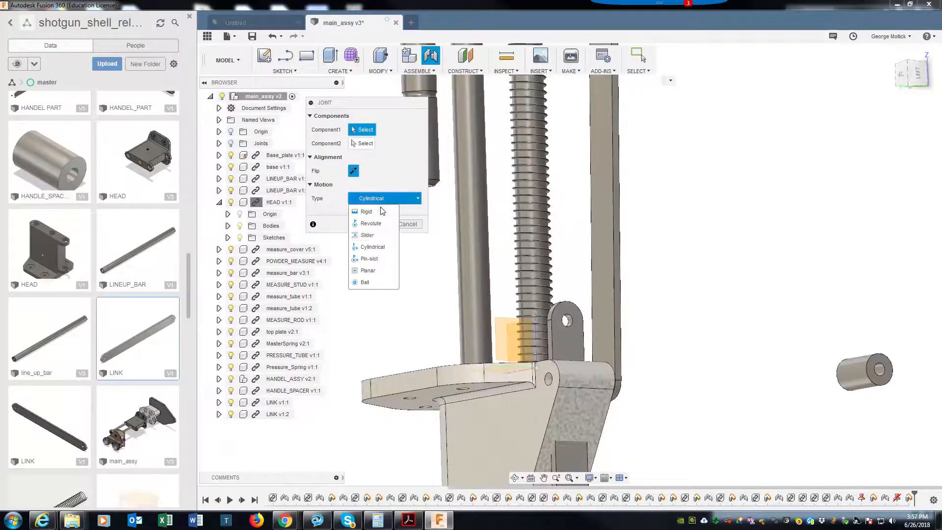
pyautogui.click(567, 320)
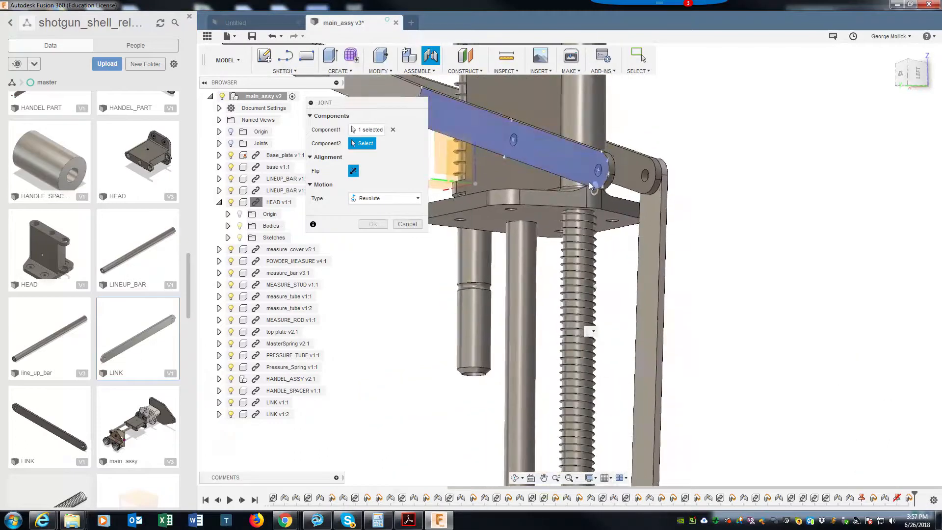
pyautogui.click(598, 172)
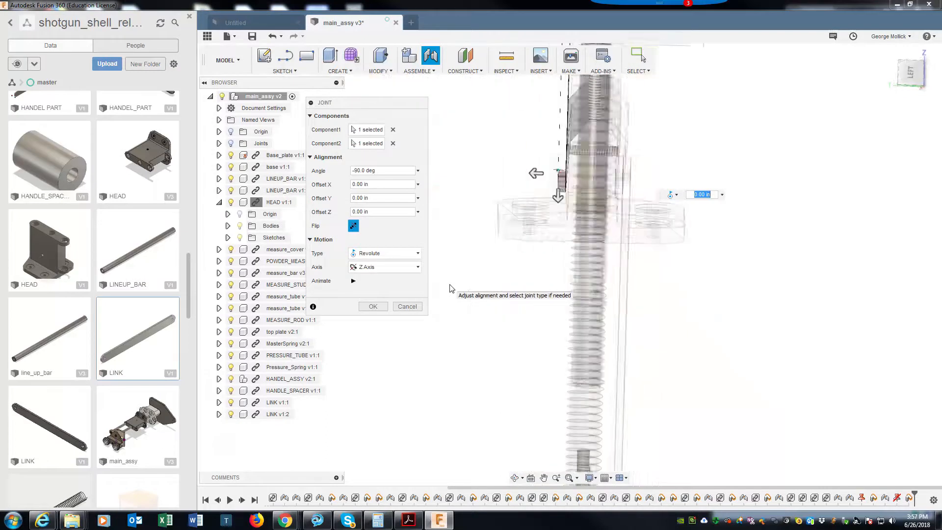
pyautogui.click(352, 226)
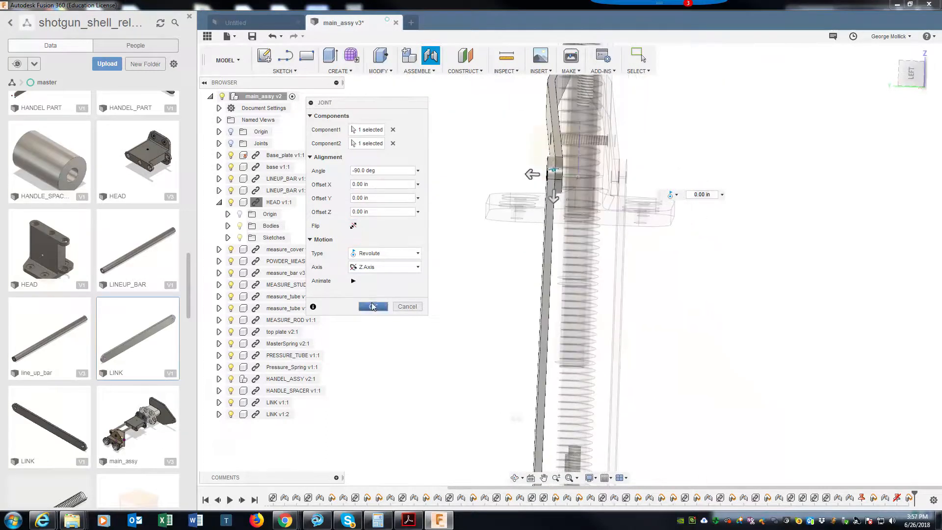
pyautogui.click(373, 306)
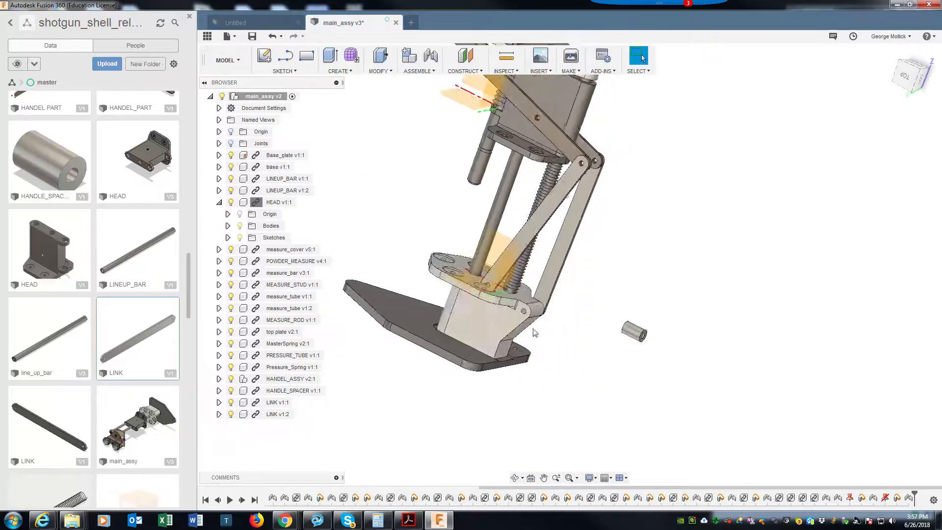
# Join the second link's lower hole to the base's pivot hole with a cylindrical joint about the Z axis at 90 degrees
pyautogui.scroll(5, 535, 333)
pyautogui.keyDown('shift'); pyautogui.moveTo(527, 303); pyautogui.dragTo(351, 184, button='middle'); pyautogui.keyUp('shift')
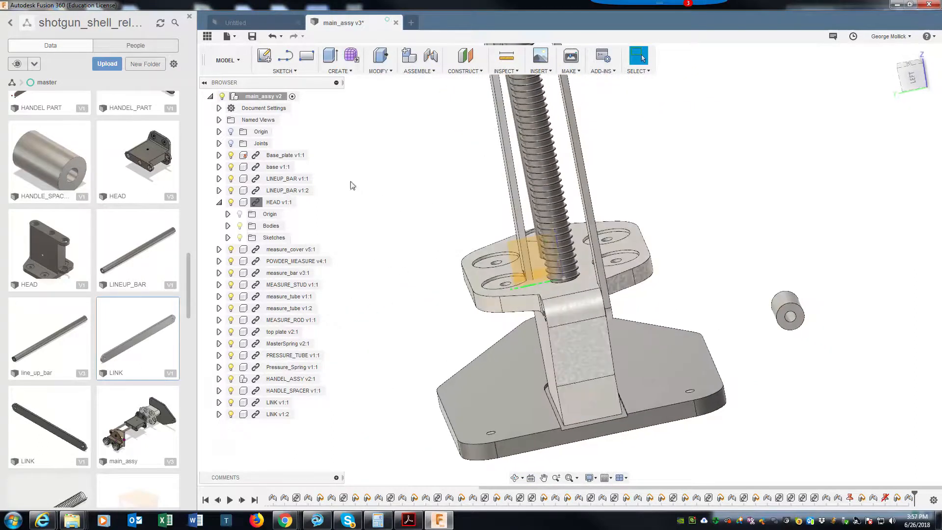
pyautogui.click(431, 56)
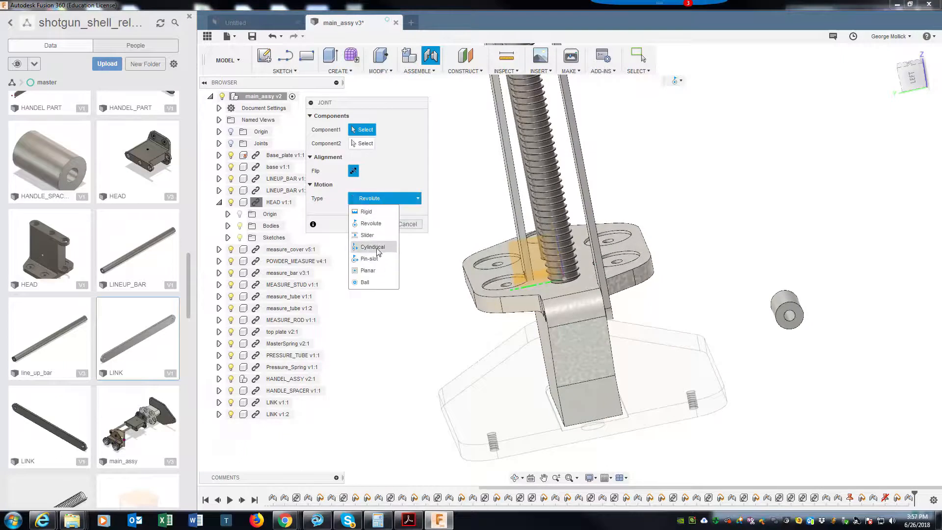
pyautogui.click(372, 247)
pyautogui.scroll(6, 567, 273)
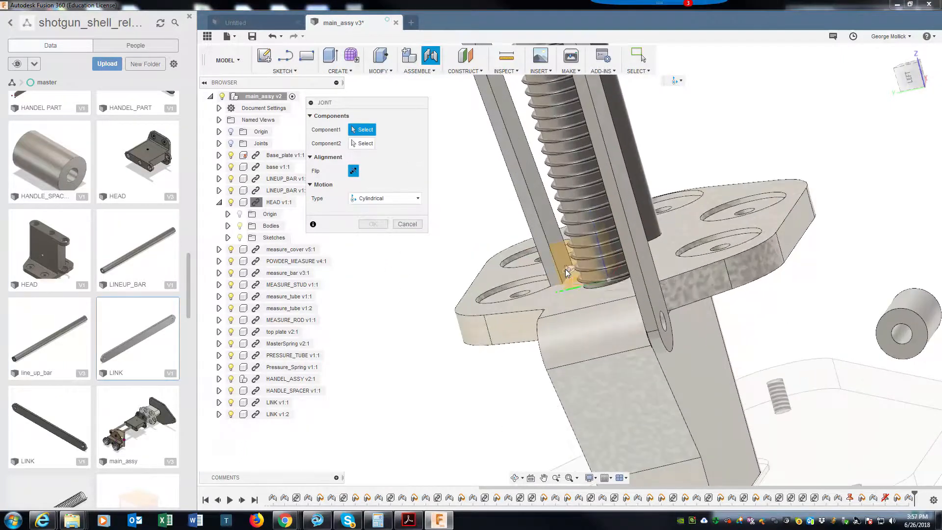
pyautogui.click(567, 276)
pyautogui.keyDown('shift'); pyautogui.moveTo(568, 276); pyautogui.dragTo(581, 362, button='middle'); pyautogui.keyUp('shift')
pyautogui.click(576, 358)
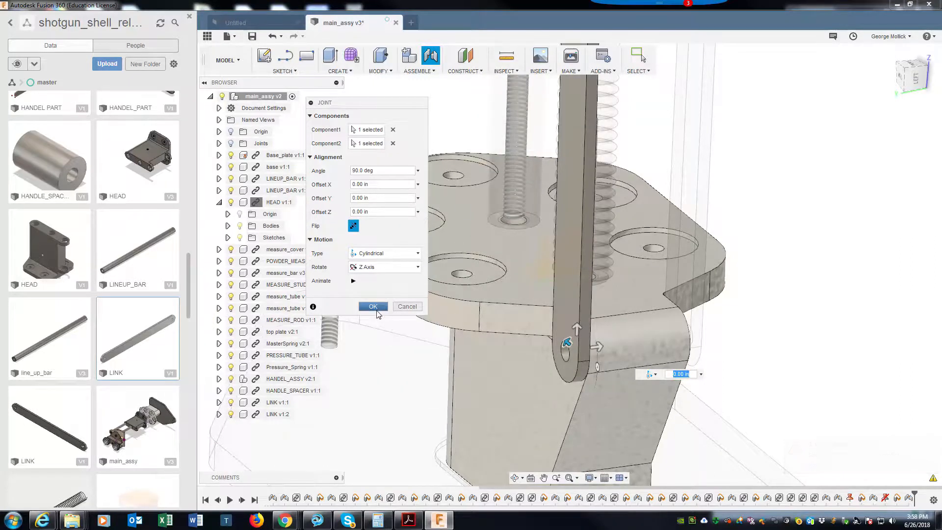
pyautogui.click(372, 307)
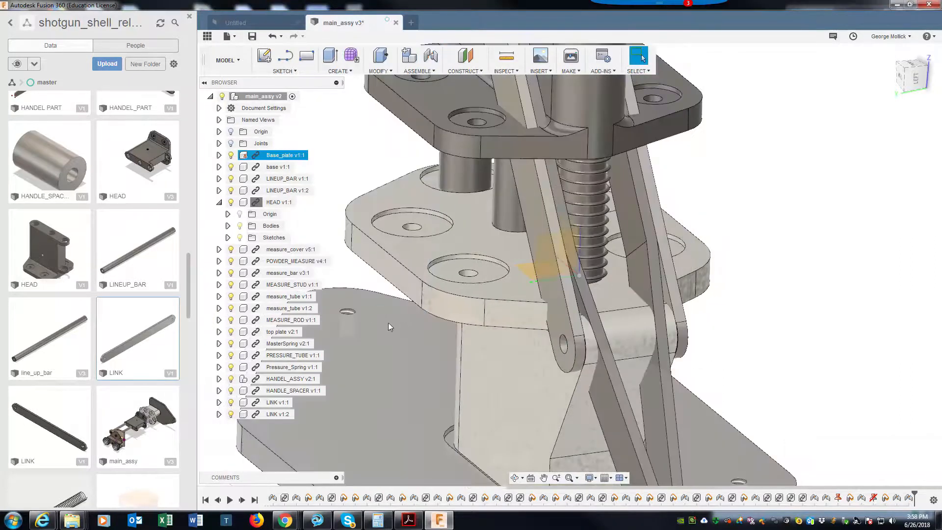
# Set the selection priority to Select Component Priority
pyautogui.scroll(-8, 794, 328)
pyautogui.keyDown('shift'); pyautogui.moveTo(753, 402); pyautogui.dragTo(614, 391, button='middle'); pyautogui.keyUp('shift')
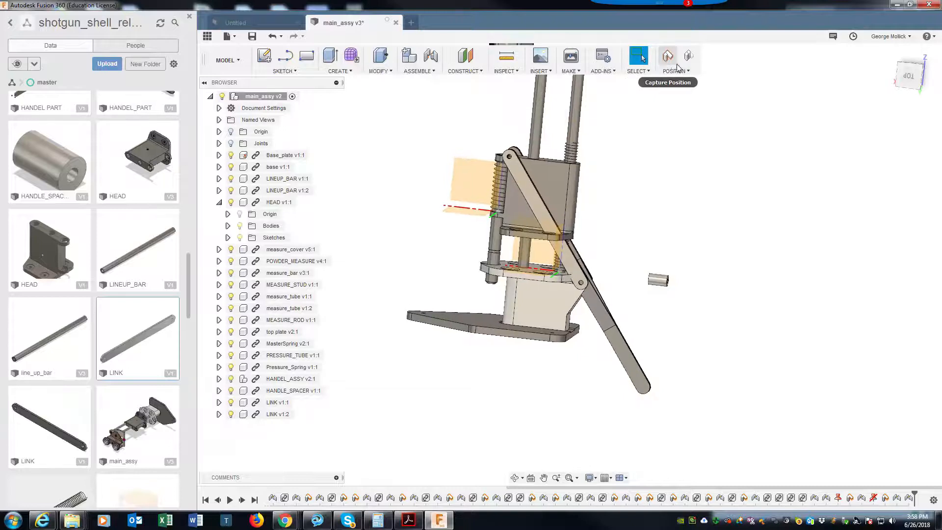
pyautogui.keyDown('shift'); pyautogui.moveTo(607, 281); pyautogui.dragTo(726, 236, button='middle'); pyautogui.keyUp('shift')
pyautogui.click(638, 69)
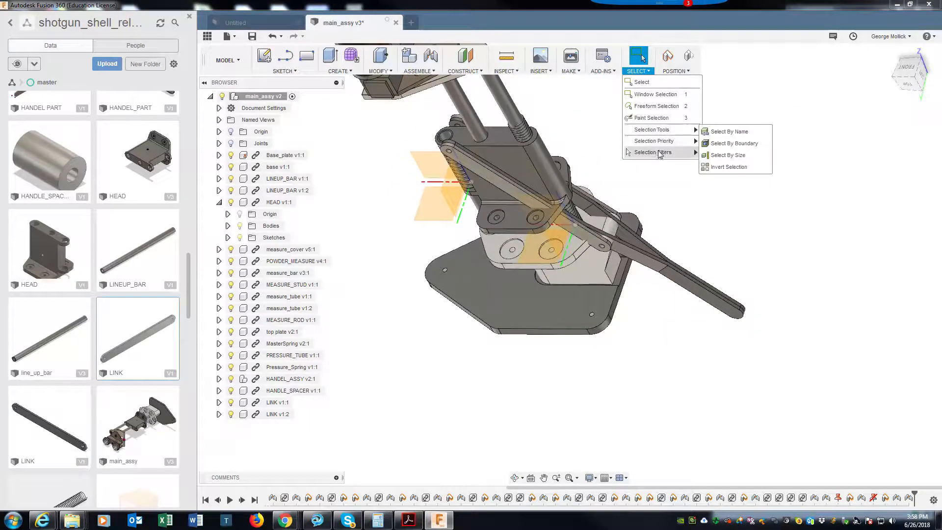
pyautogui.moveTo(660, 155)
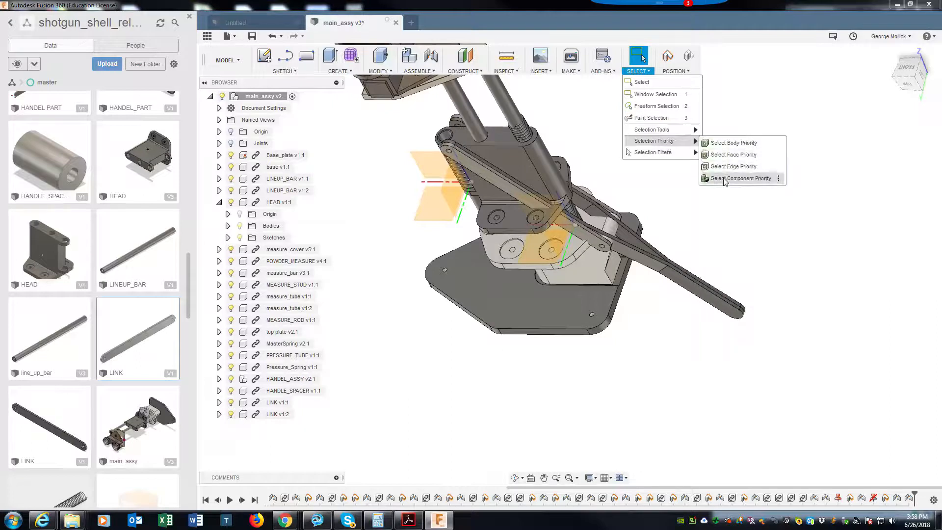
pyautogui.click(724, 178)
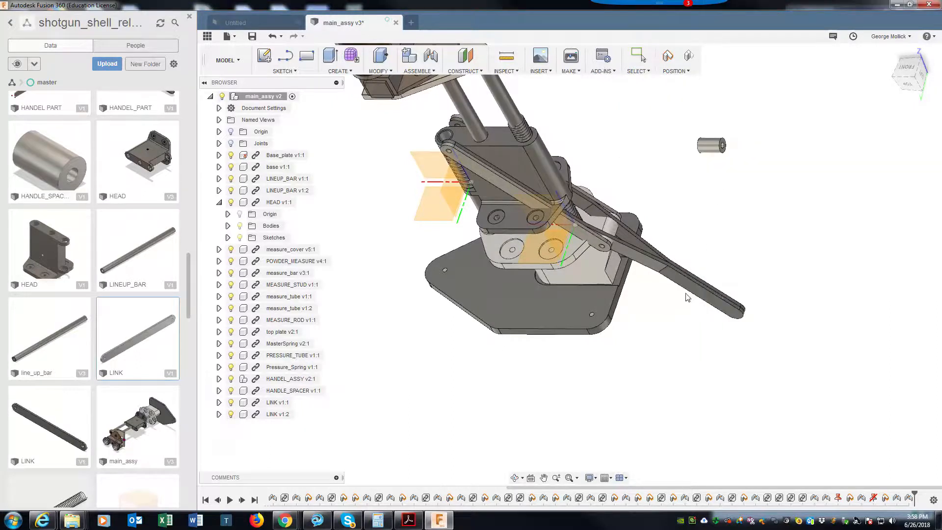
# Undo the last component drags and swing the handle again to reposition the links above the base
pyautogui.keyDown('shift'); pyautogui.moveTo(690, 294); pyautogui.dragTo(607, 278, button='middle'); pyautogui.keyUp('shift')
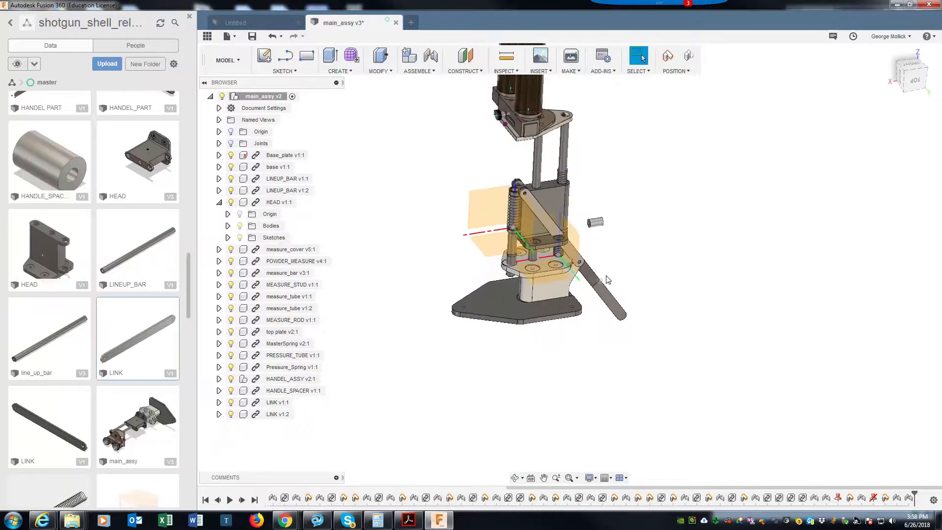
pyautogui.click(274, 37)
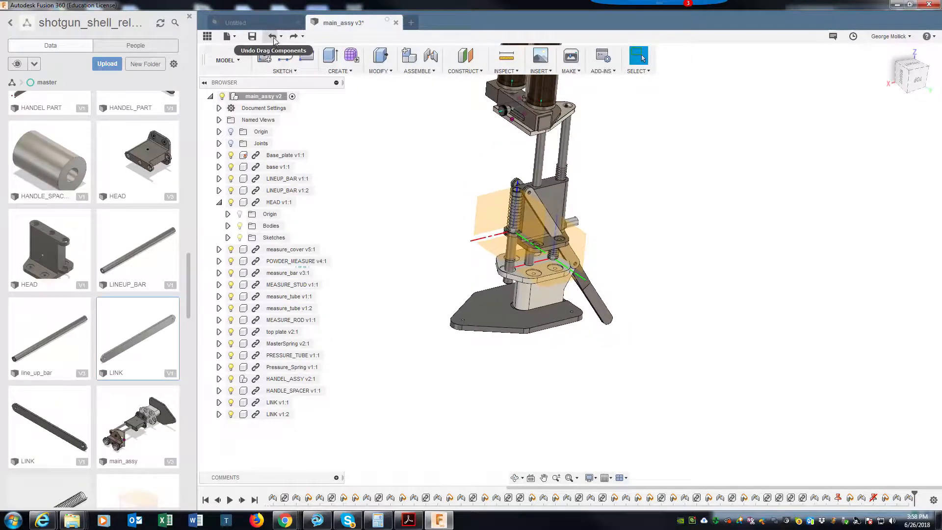
pyautogui.click(275, 37)
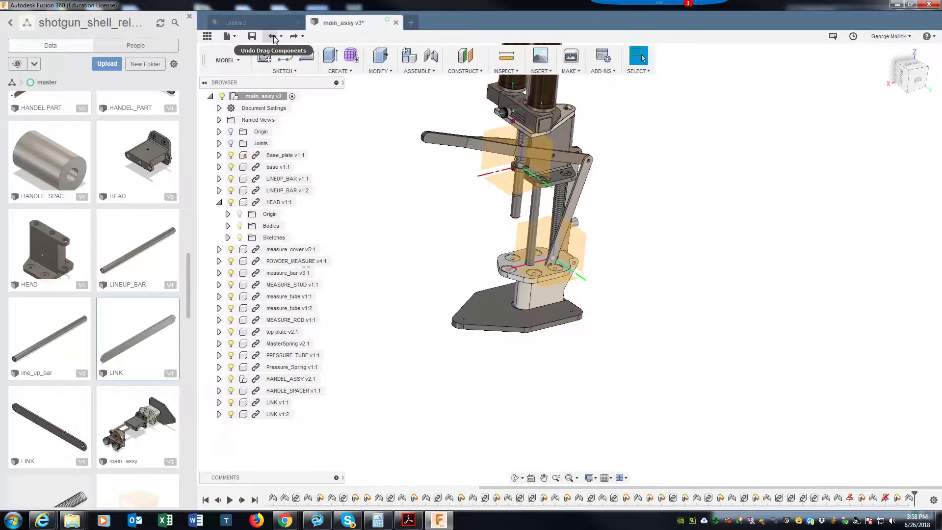
pyautogui.keyDown('shift'); pyautogui.moveTo(645, 168); pyautogui.dragTo(496, 168, button='middle'); pyautogui.keyUp('shift')
pyautogui.moveTo(465, 156); pyautogui.dragTo(500, 170)
pyautogui.keyDown('shift'); pyautogui.moveTo(755, 211); pyautogui.dragTo(508, 300, button='middle'); pyautogui.keyUp('shift')
pyautogui.scroll(8, 504, 295)
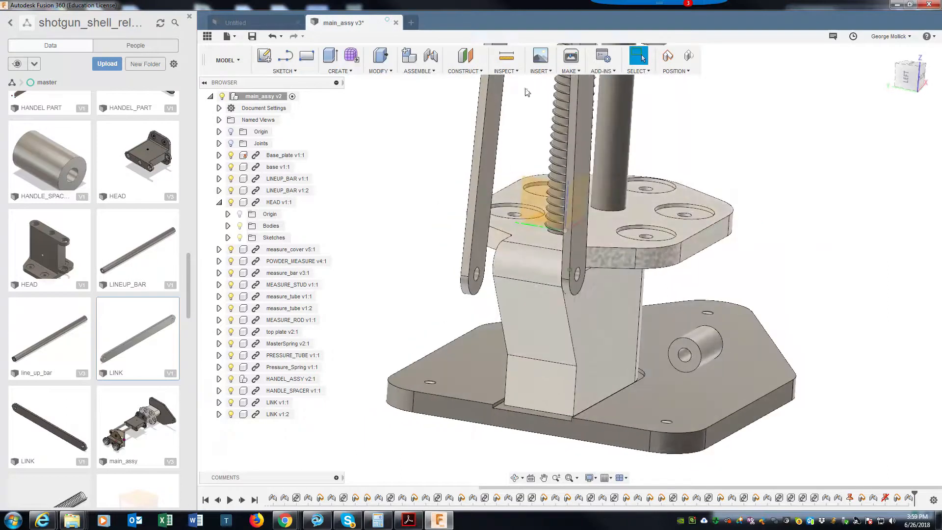
# Capture the moved positions and try to join the loose link's lower hole to the base's pivot hole with a flipped cylindrical joint at 90 degrees
pyautogui.click(431, 57)
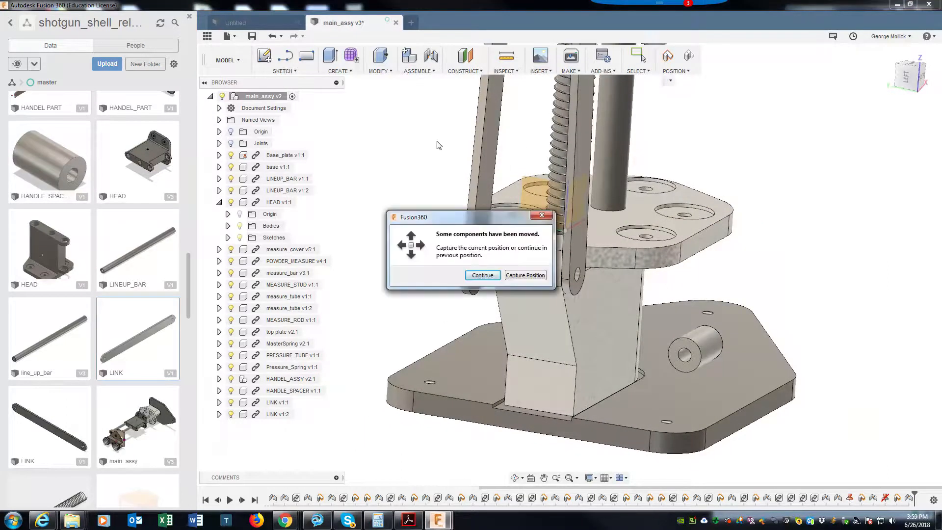
pyautogui.click(524, 276)
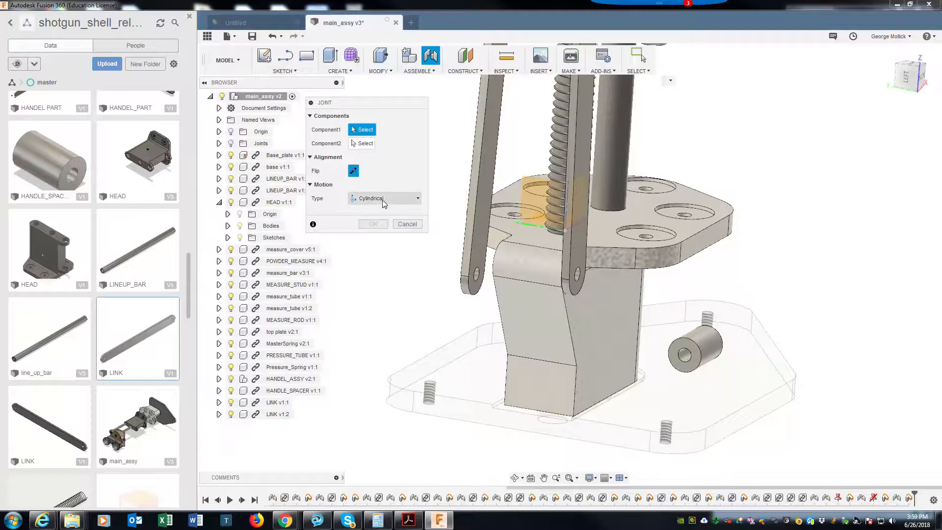
pyautogui.click(398, 198)
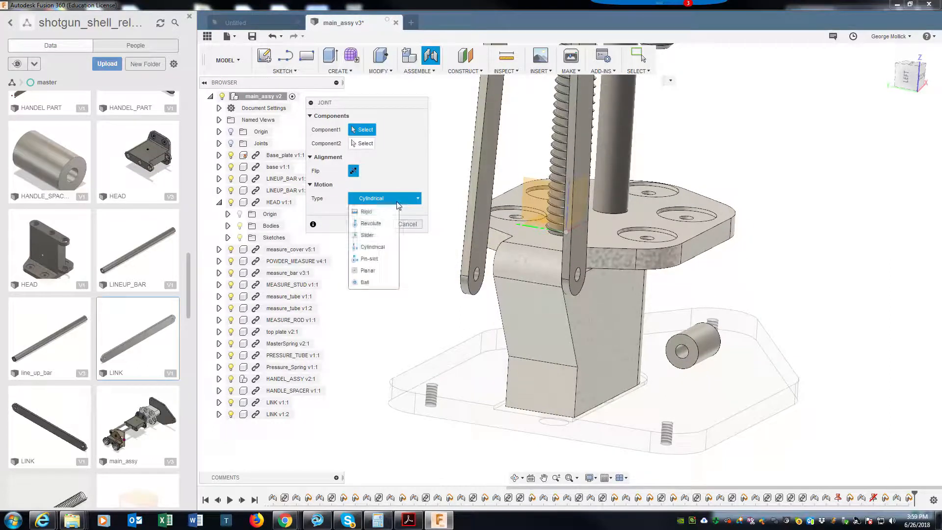
pyautogui.click(373, 246)
pyautogui.click(477, 281)
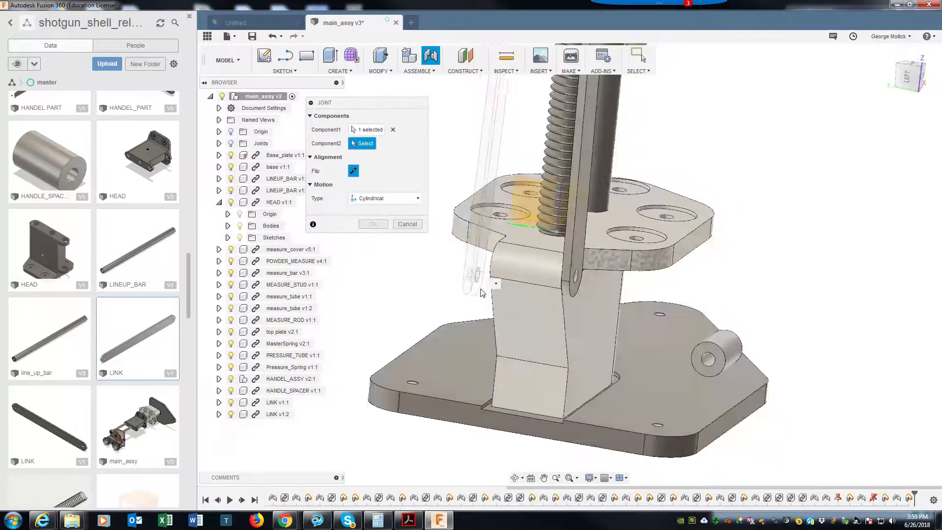
pyautogui.click(496, 268)
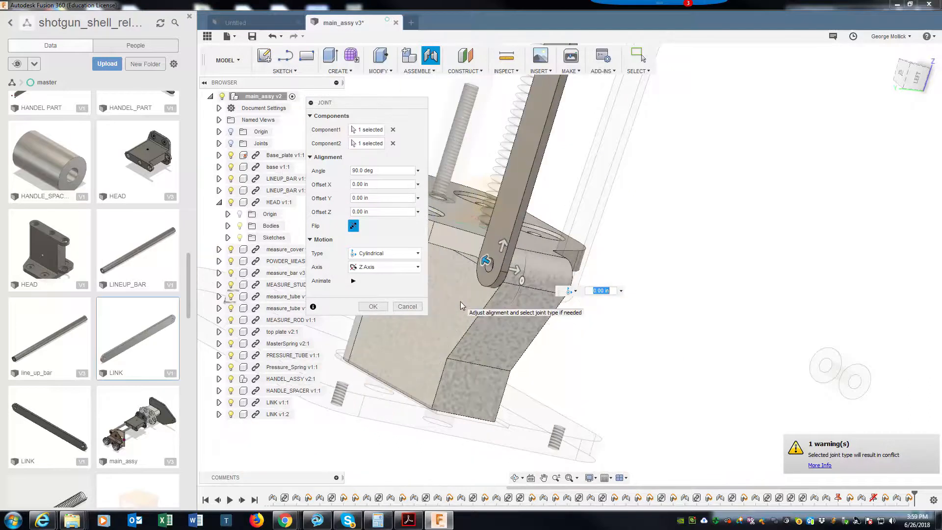
pyautogui.click(373, 307)
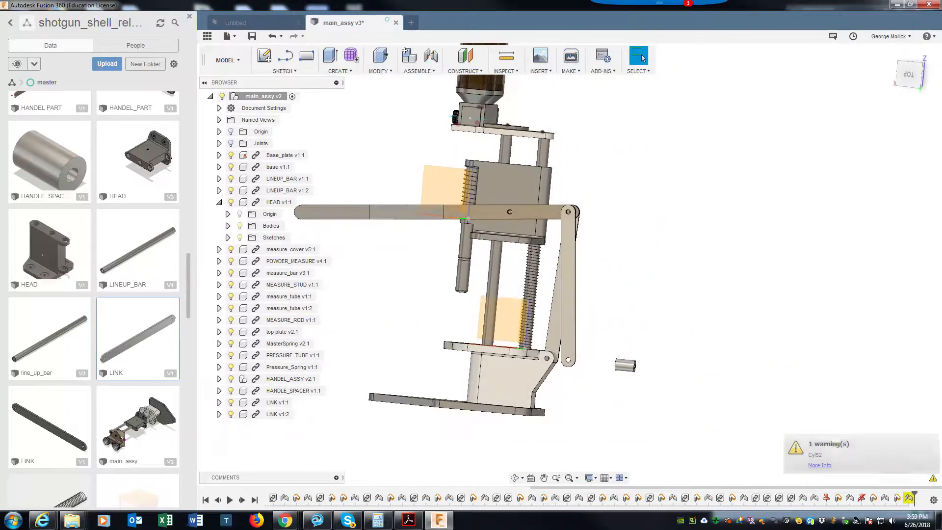
# Review the warning on the new cylindrical joint between the link and the base, and delete that joint
pyautogui.rightClick(908, 497)
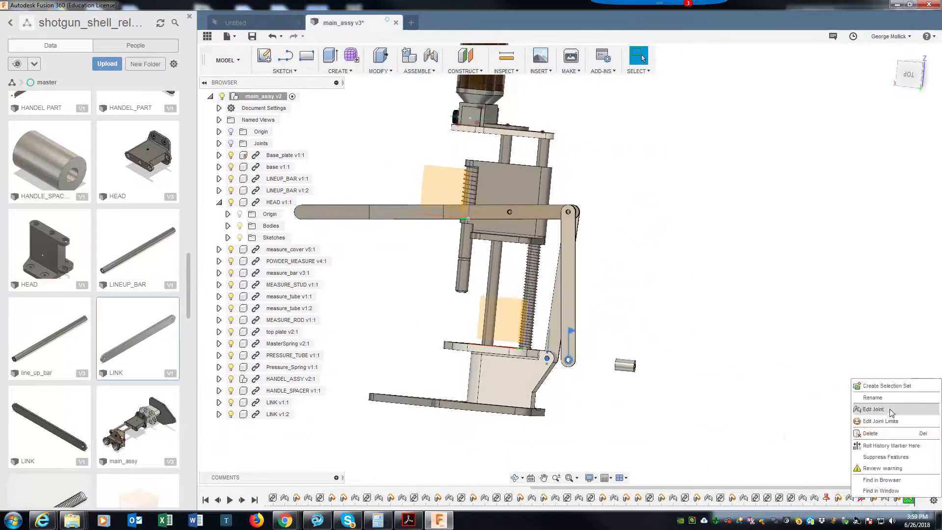
pyautogui.click(891, 468)
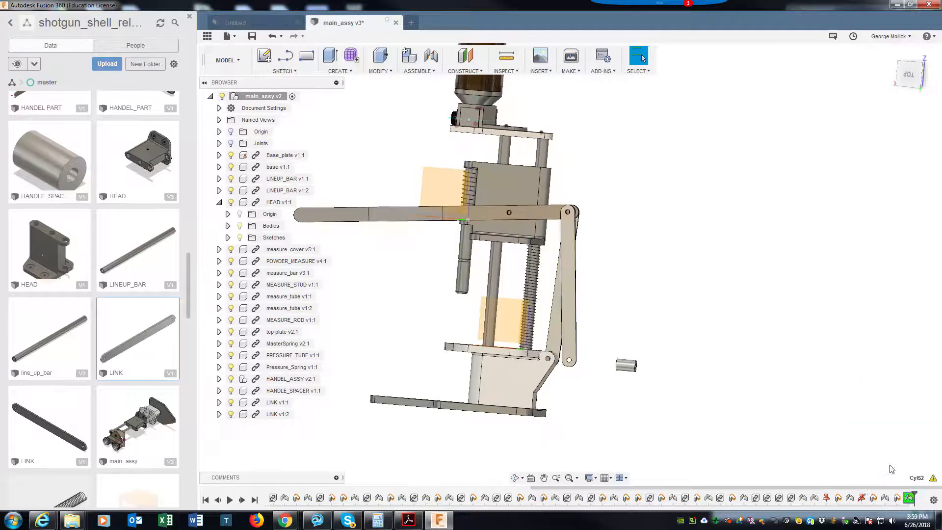
pyautogui.click(756, 377)
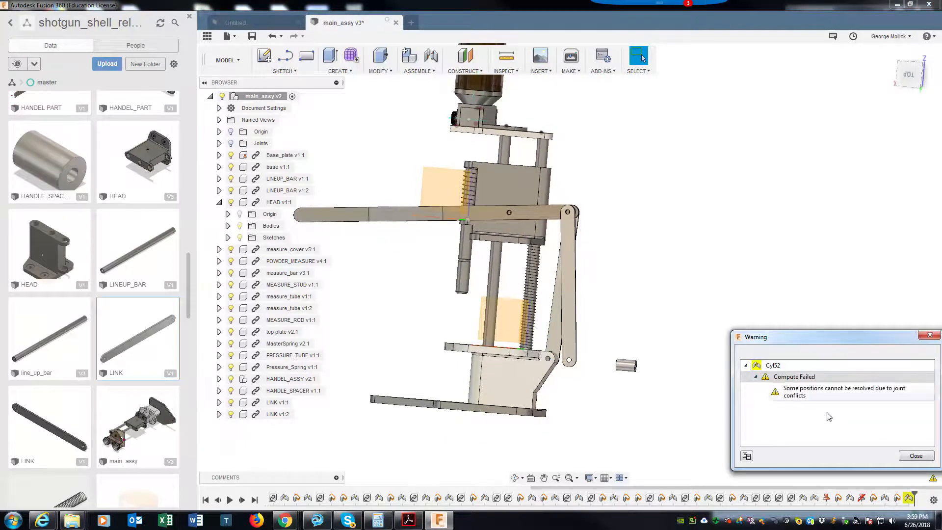
pyautogui.click(916, 456)
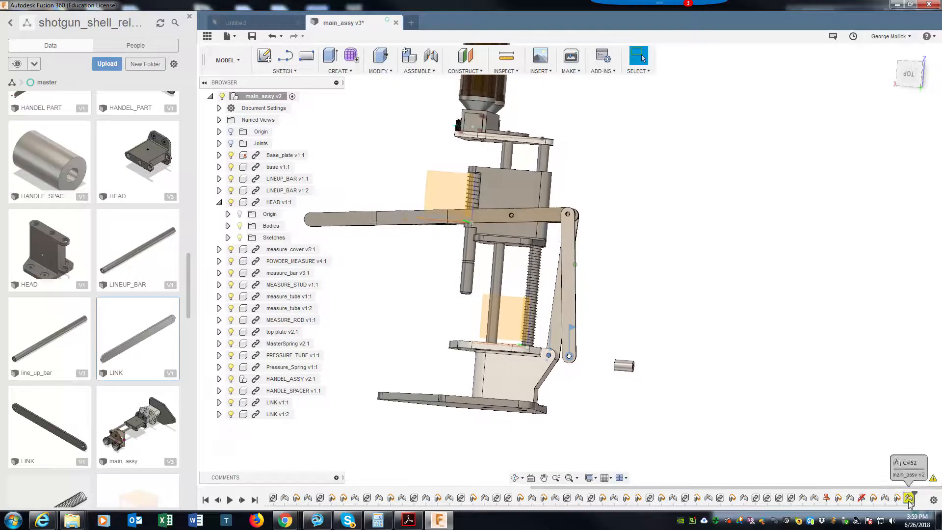
pyautogui.rightClick(908, 499)
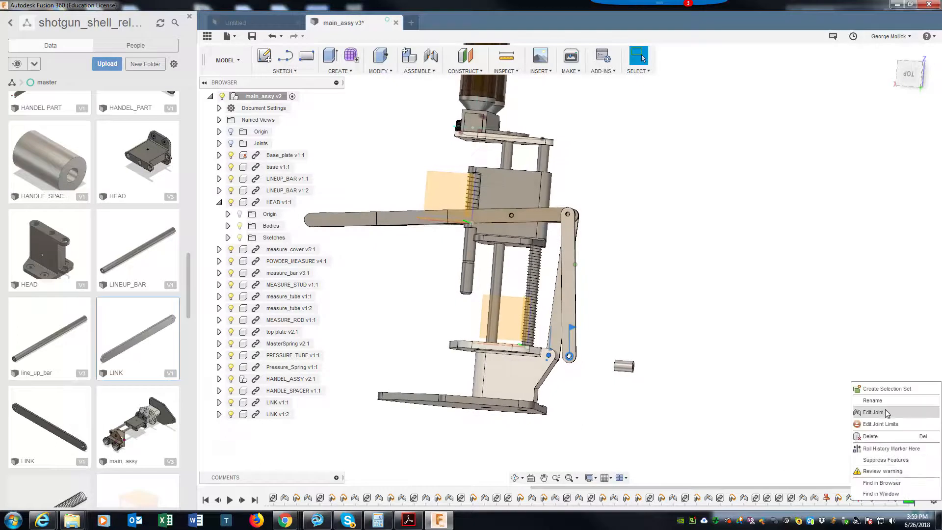
pyautogui.click(870, 437)
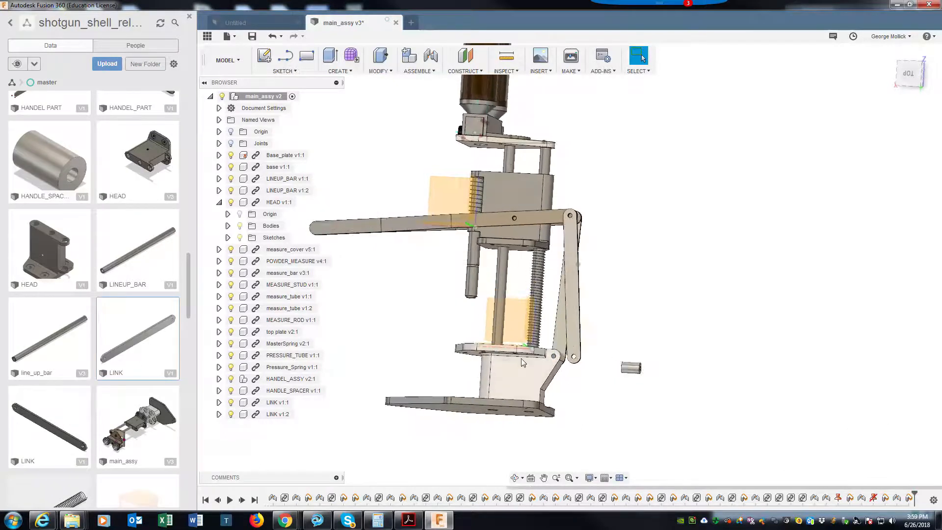
# Try to join the loose link's lower hole to the base's pivot with a flipped revolute joint about the Z axis at 90 degrees
pyautogui.click(430, 58)
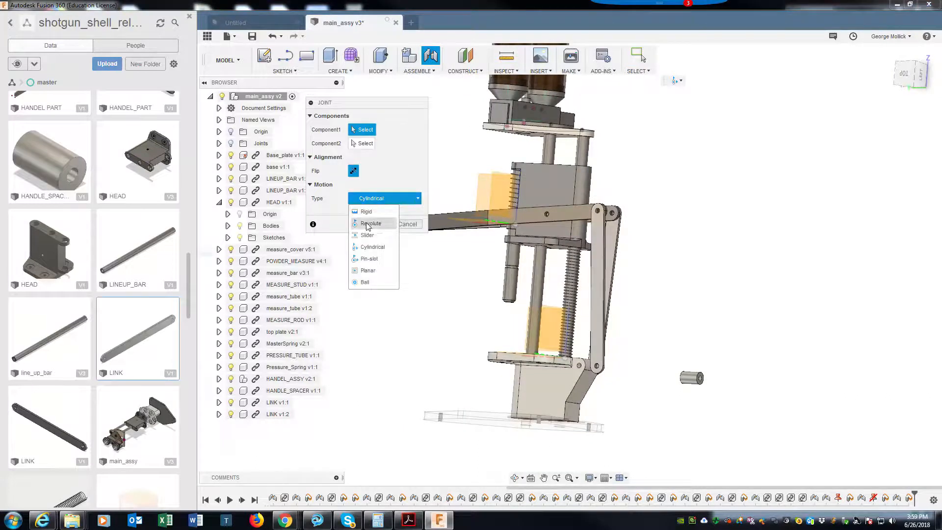
pyautogui.keyDown('shift'); pyautogui.moveTo(682, 366); pyautogui.dragTo(549, 369, button='middle'); pyautogui.keyUp('shift')
pyautogui.scroll(5, 608, 387)
pyautogui.click(601, 381)
pyautogui.click(531, 361)
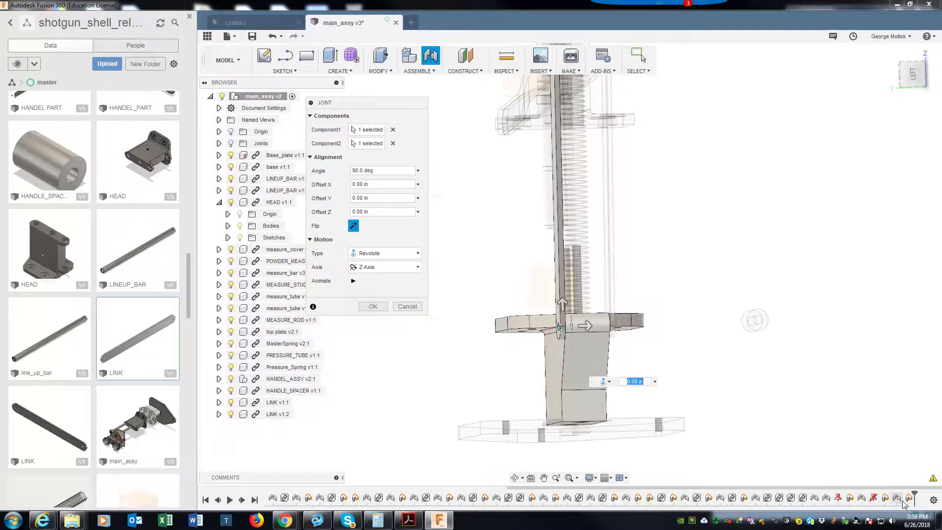
pyautogui.click(373, 307)
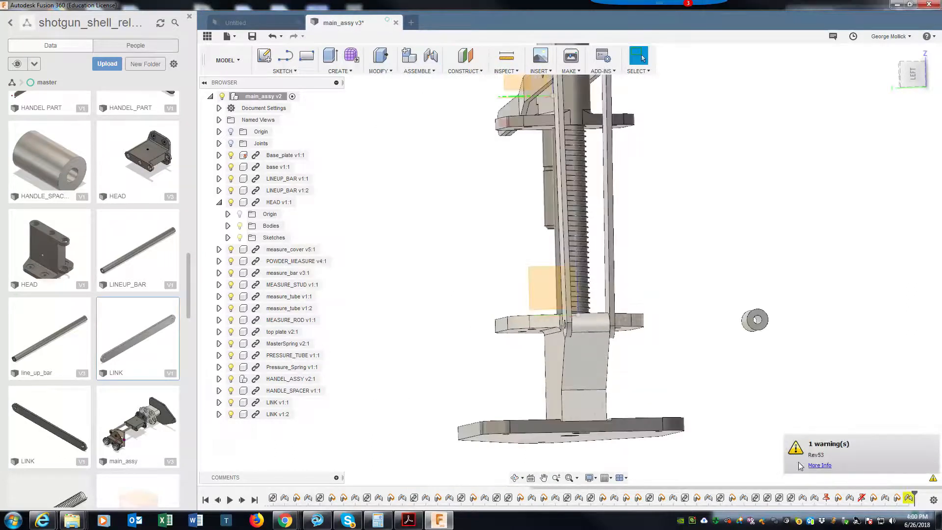
# Delete the last captured position and the new revolute joint from the assembly history
pyautogui.rightClick(898, 499)
pyautogui.click(884, 445)
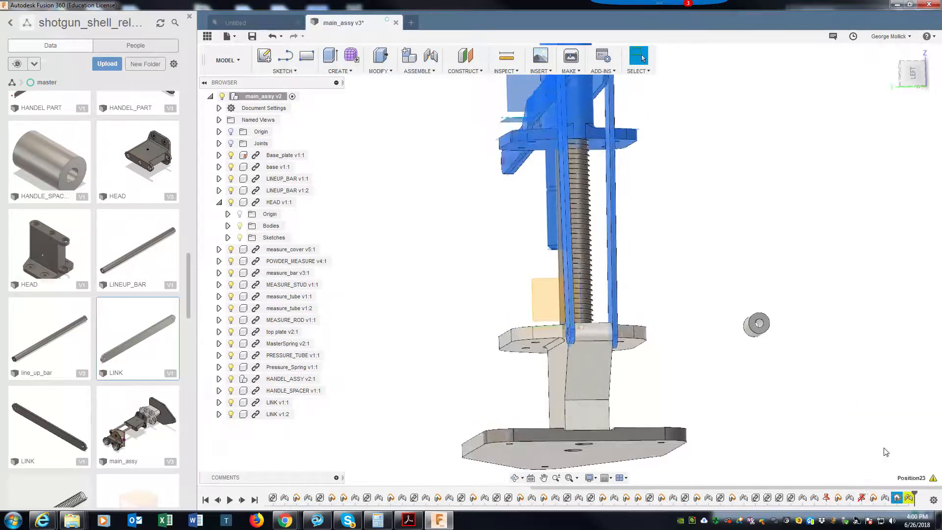
pyautogui.keyDown('shift'); pyautogui.moveTo(765, 362); pyautogui.dragTo(877, 477, button='middle'); pyautogui.keyUp('shift')
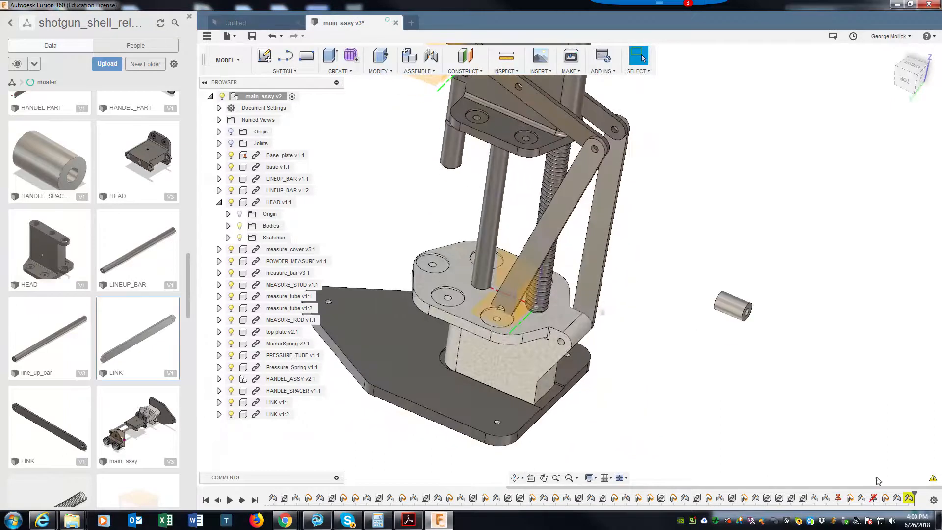
pyautogui.rightClick(908, 499)
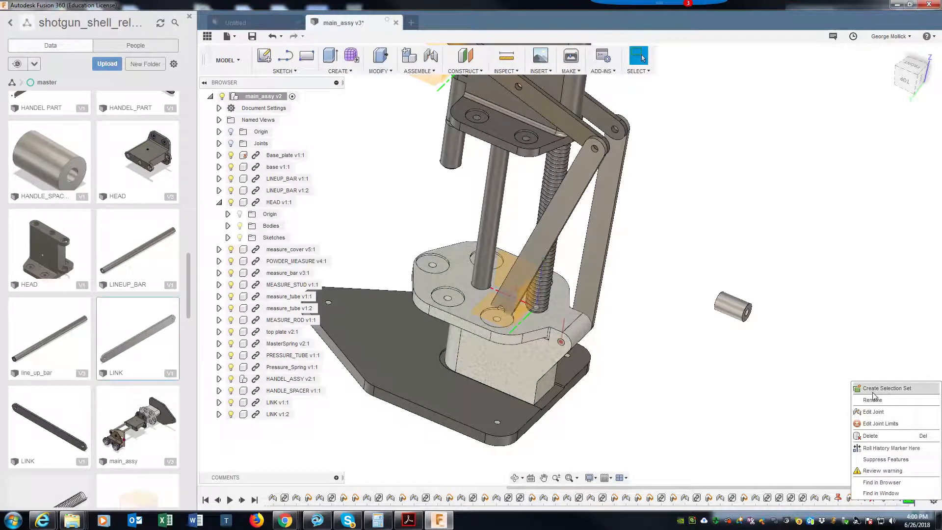
pyautogui.click(869, 435)
# Move the handle and swing the loose link down so its free hole hangs beside the base's pivot hole
pyautogui.keyDown('shift'); pyautogui.moveTo(690, 393); pyautogui.dragTo(520, 314, button='middle'); pyautogui.keyUp('shift')
pyautogui.moveTo(557, 306); pyautogui.dragTo(648, 494)
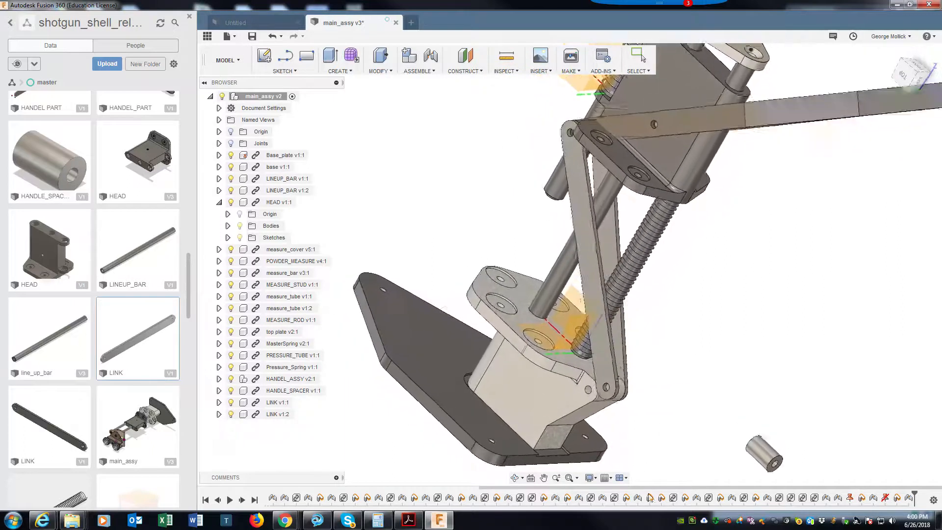
pyautogui.moveTo(763, 115); pyautogui.dragTo(774, 152)
pyautogui.moveTo(741, 53); pyautogui.dragTo(664, 519)
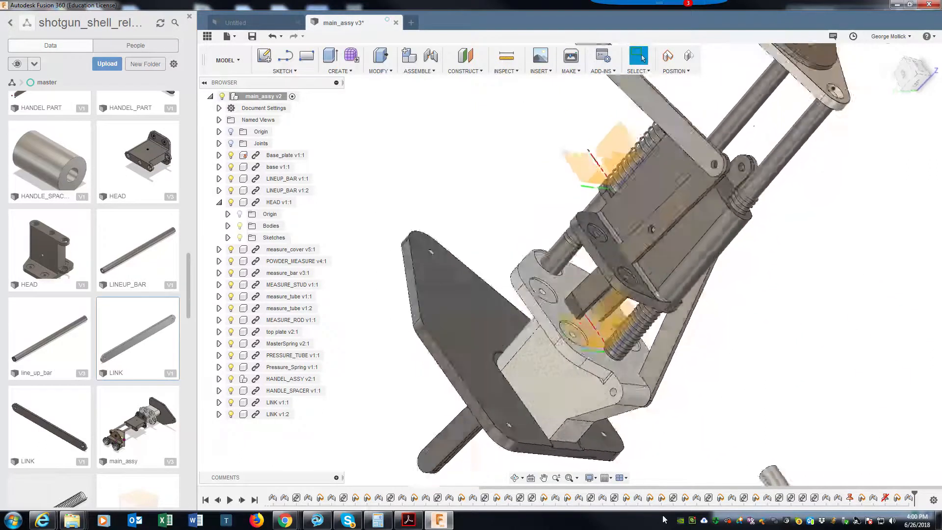
pyautogui.keyDown('shift'); pyautogui.moveTo(664, 519); pyautogui.dragTo(526, 427, button='middle'); pyautogui.keyUp('shift')
pyautogui.scroll(-5, 526, 427)
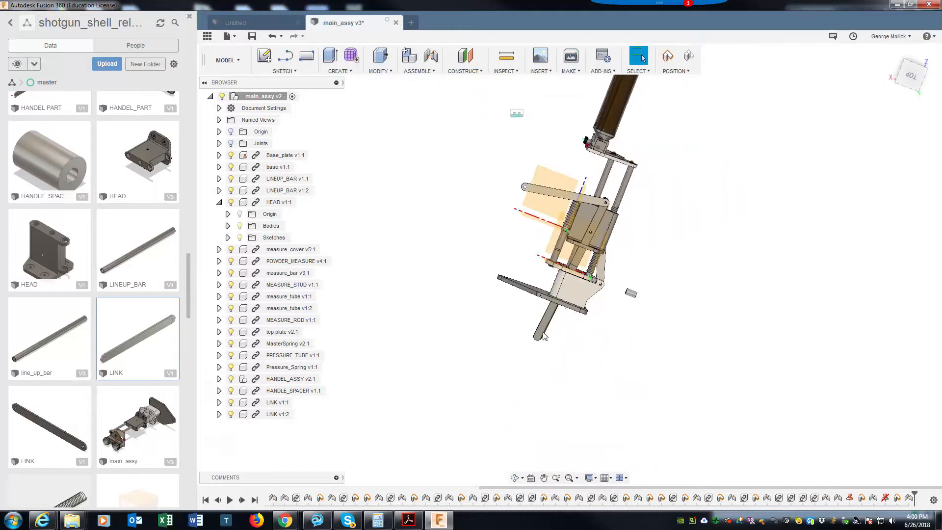
pyautogui.keyDown('shift'); pyautogui.moveTo(527, 322); pyautogui.dragTo(645, 116, button='middle'); pyautogui.keyUp('shift')
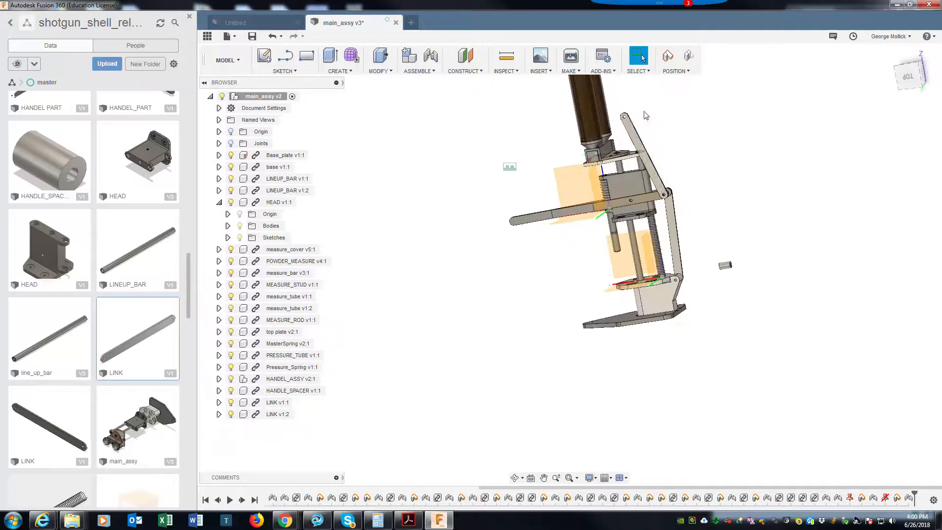
pyautogui.moveTo(629, 128); pyautogui.dragTo(612, 486)
pyautogui.scroll(5, 669, 435)
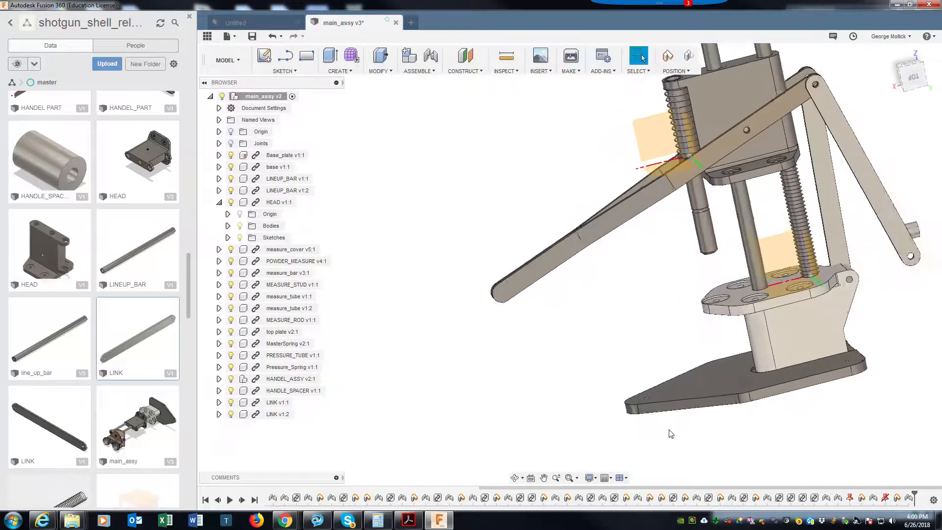
pyautogui.keyDown('shift'); pyautogui.moveTo(893, 303); pyautogui.dragTo(511, 17, button='middle'); pyautogui.keyUp('shift')
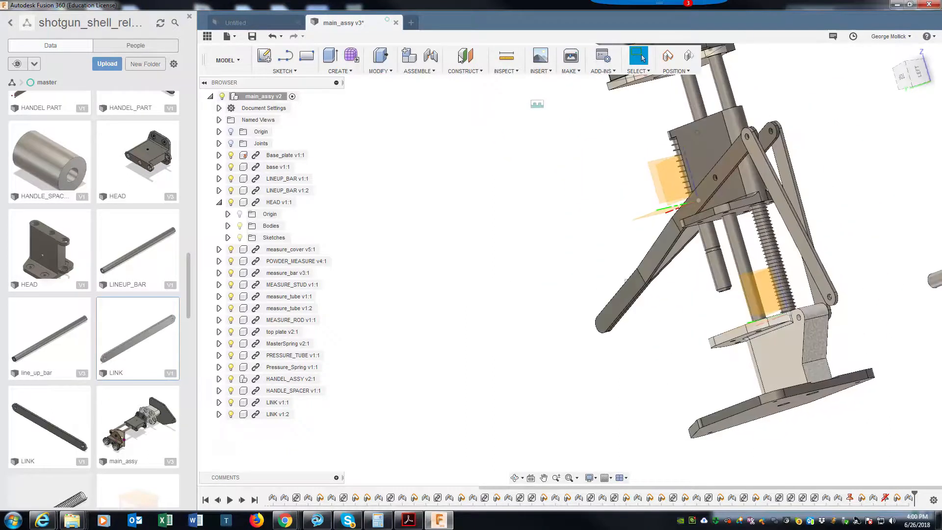
# Capture the current position and join the loose link's lower hole to the other link's lower hole with a cylindrical joint about the Z axis
pyautogui.click(430, 57)
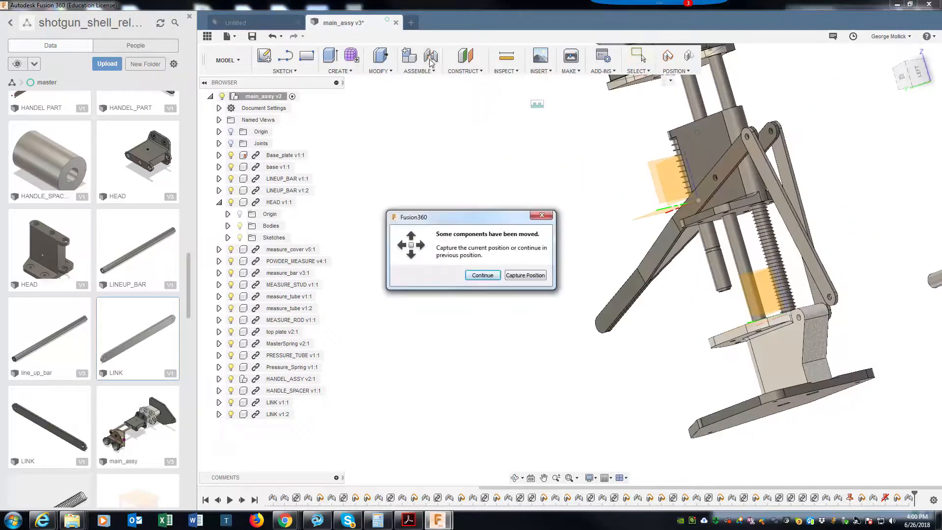
pyautogui.click(517, 276)
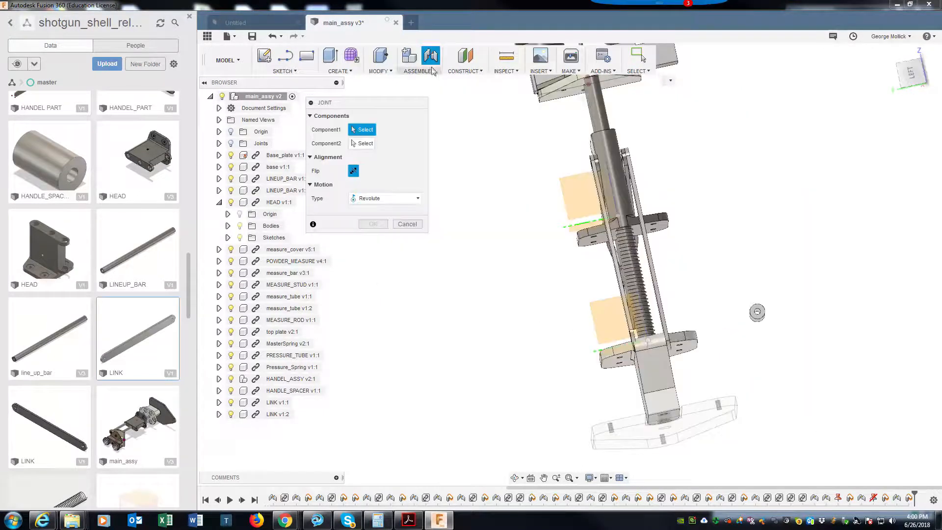
pyautogui.keyDown('shift'); pyautogui.moveTo(622, 377); pyautogui.dragTo(357, 157, button='middle'); pyautogui.keyUp('shift')
pyautogui.click(386, 198)
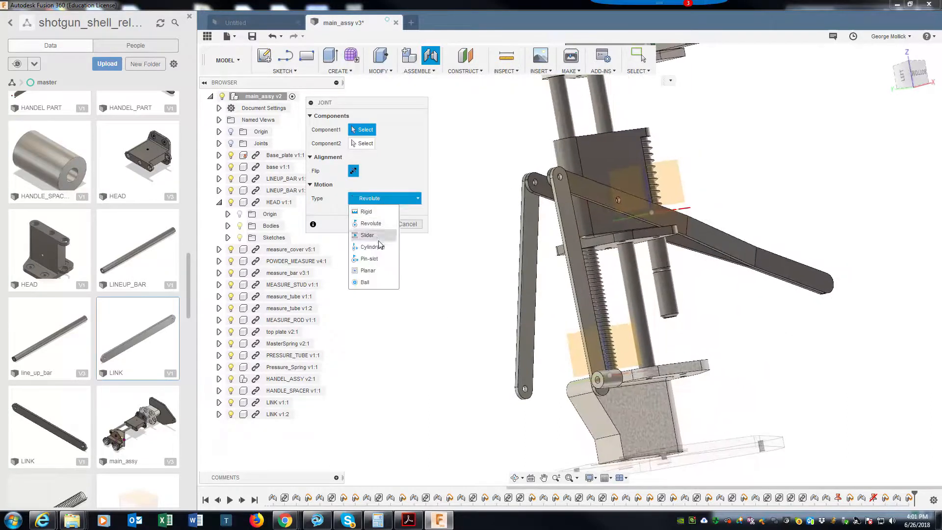
pyautogui.click(372, 246)
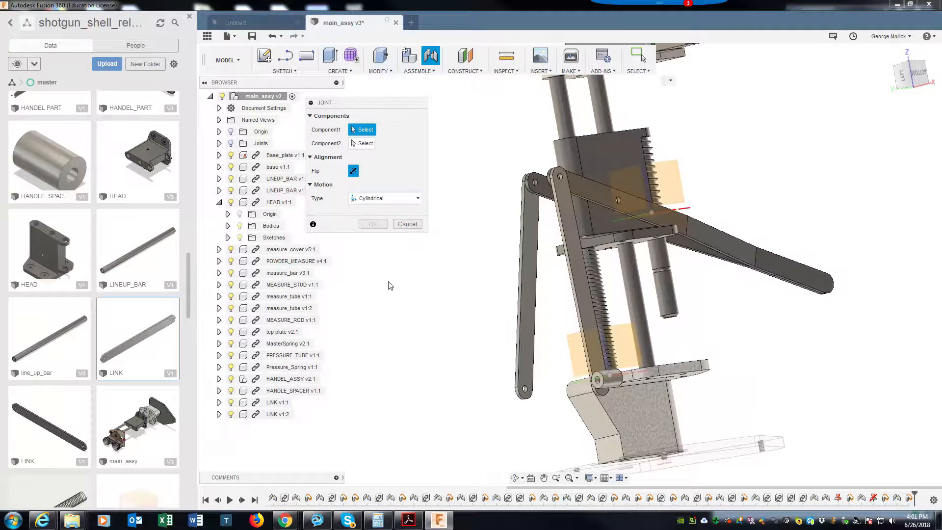
pyautogui.scroll(3, 526, 393)
pyautogui.click(523, 386)
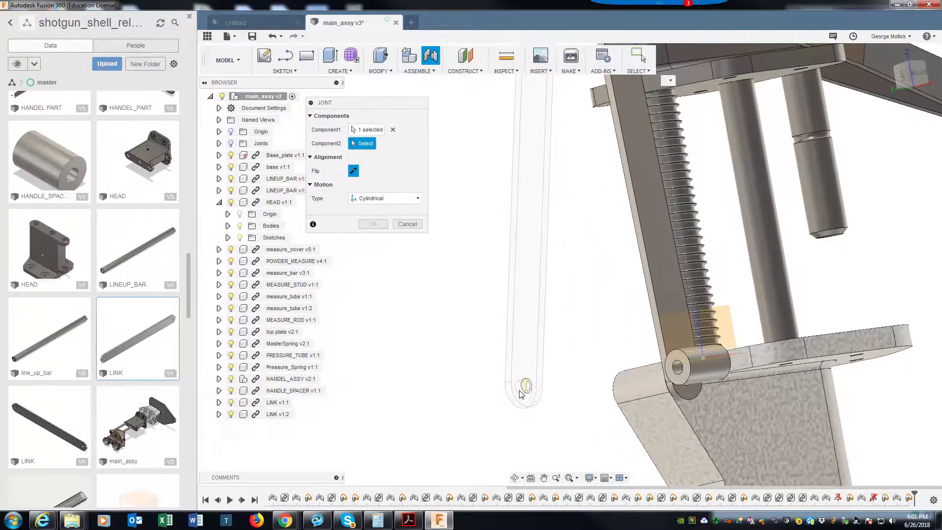
pyautogui.keyDown('shift'); pyautogui.moveTo(646, 382); pyautogui.dragTo(671, 390, button='middle'); pyautogui.keyUp('shift')
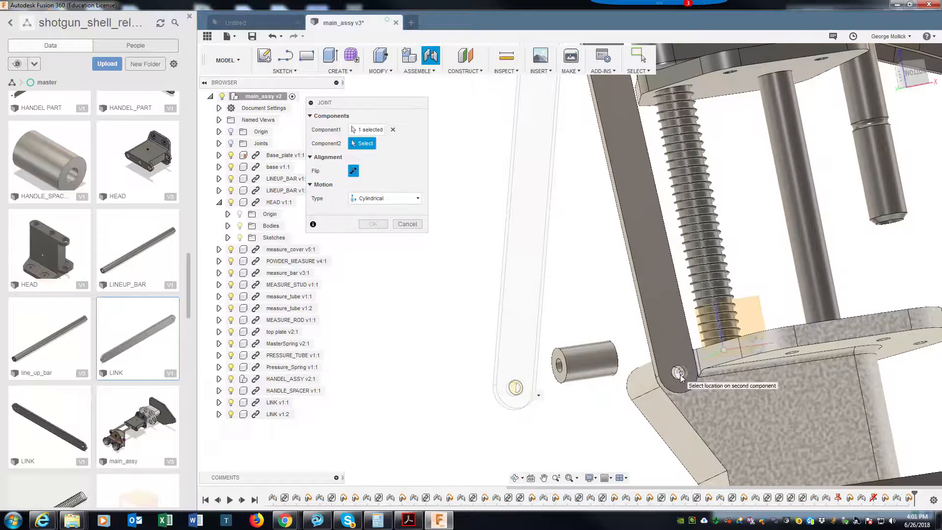
pyautogui.click(684, 382)
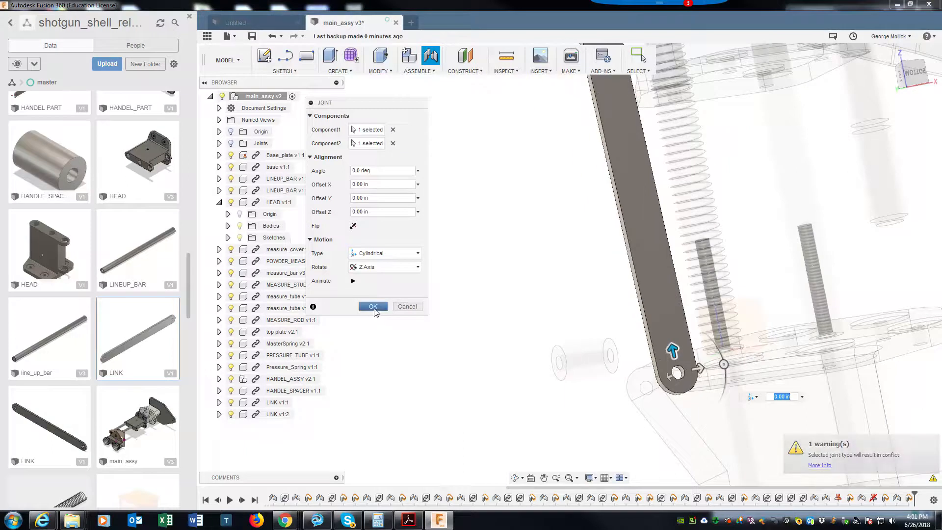
pyautogui.click(374, 308)
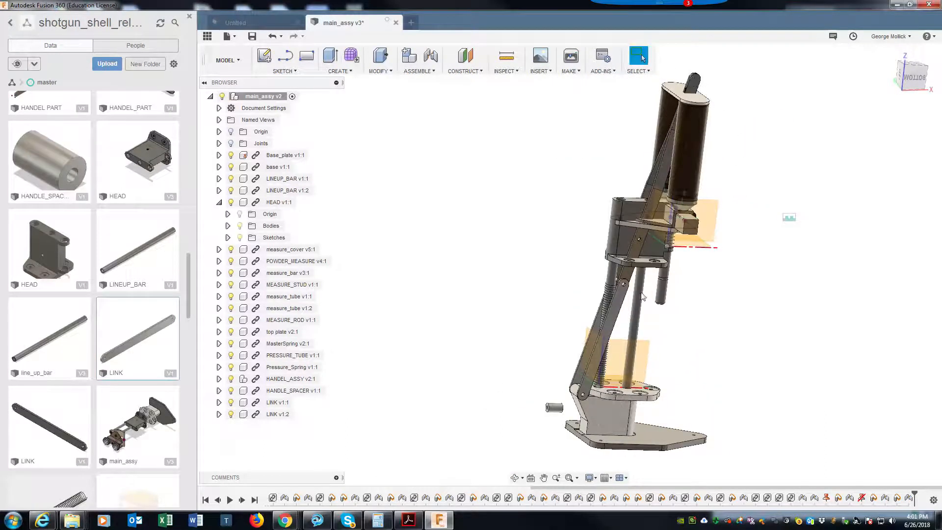
# Clear the multiple selection of the handle, head and links, and set the selection priority to components
pyautogui.moveTo(572, 258); pyautogui.dragTo(560, 252)
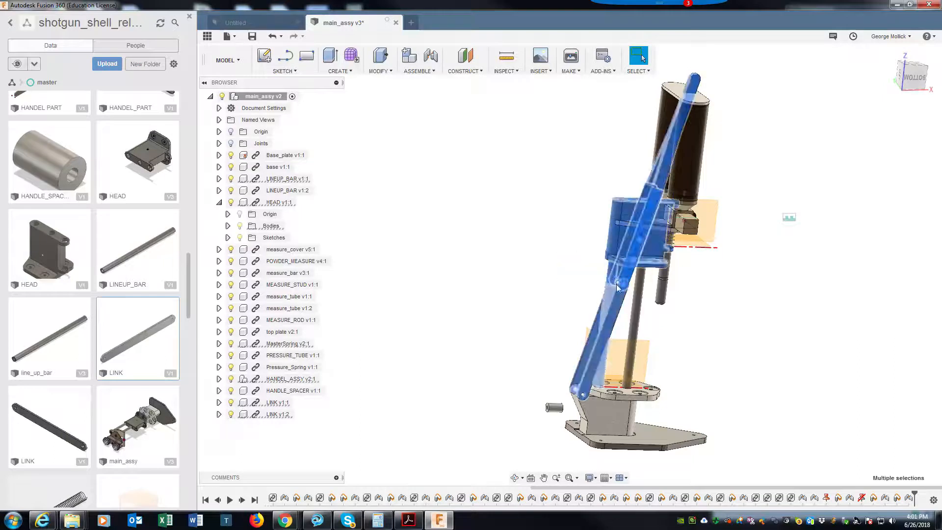
pyautogui.click(714, 85)
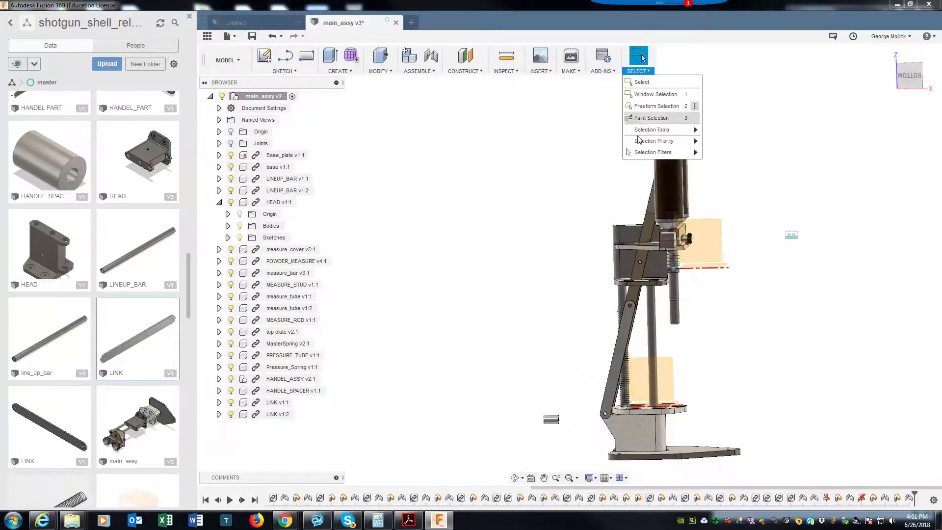
pyautogui.moveTo(644, 153)
pyautogui.moveTo(679, 146)
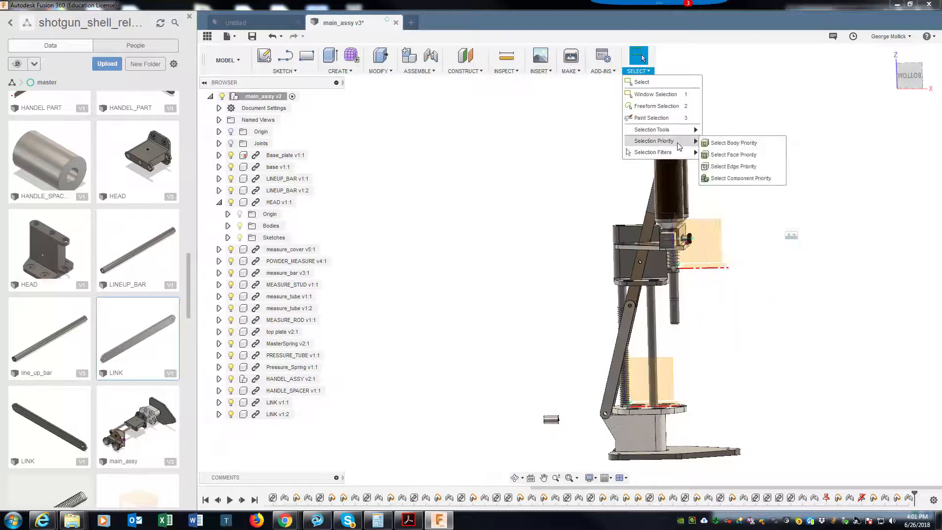
pyautogui.click(740, 179)
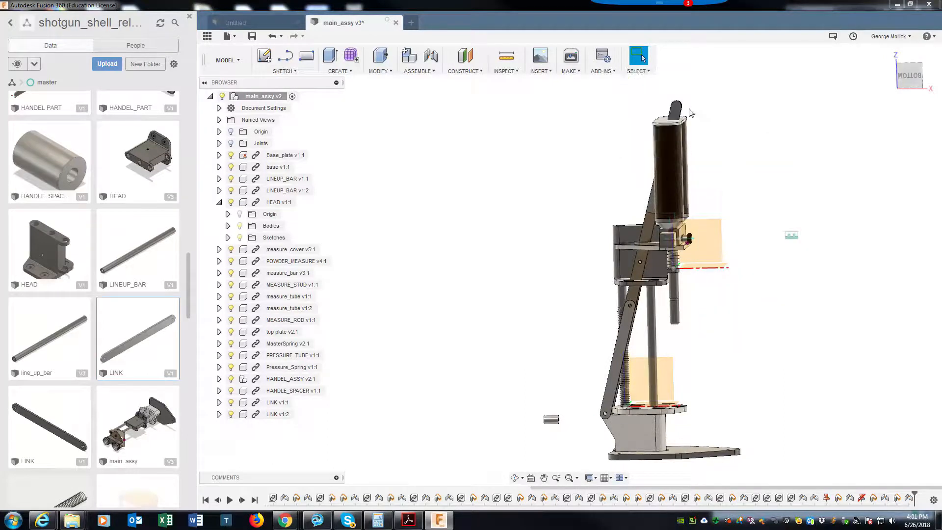
# Inspect the handle and both links from several angles to check how the new joint lines them up
pyautogui.click(630, 315)
pyautogui.scroll(2, 603, 377)
pyautogui.keyDown('shift'); pyautogui.moveTo(639, 362); pyautogui.dragTo(655, 322, button='middle'); pyautogui.keyUp('shift')
pyautogui.click(665, 288)
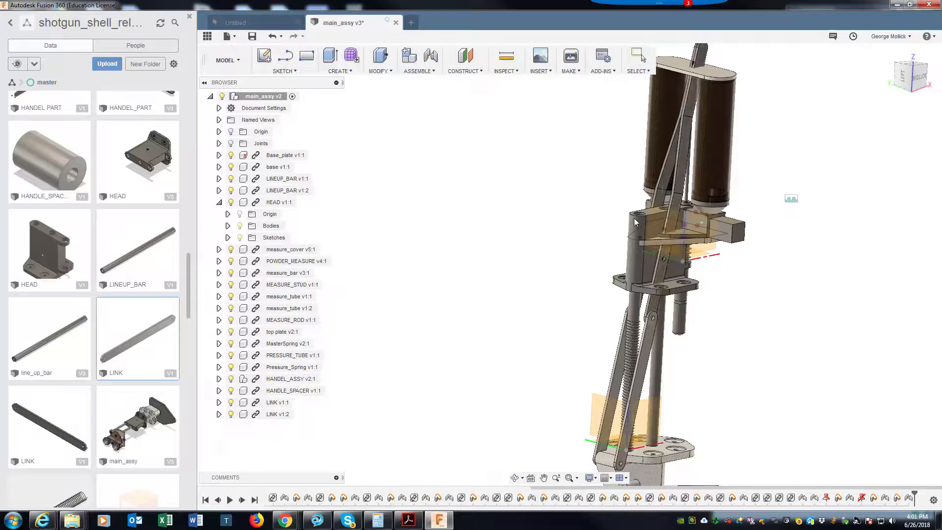
pyautogui.keyDown('shift'); pyautogui.moveTo(511, 350); pyautogui.dragTo(637, 465, button='middle'); pyautogui.keyUp('shift')
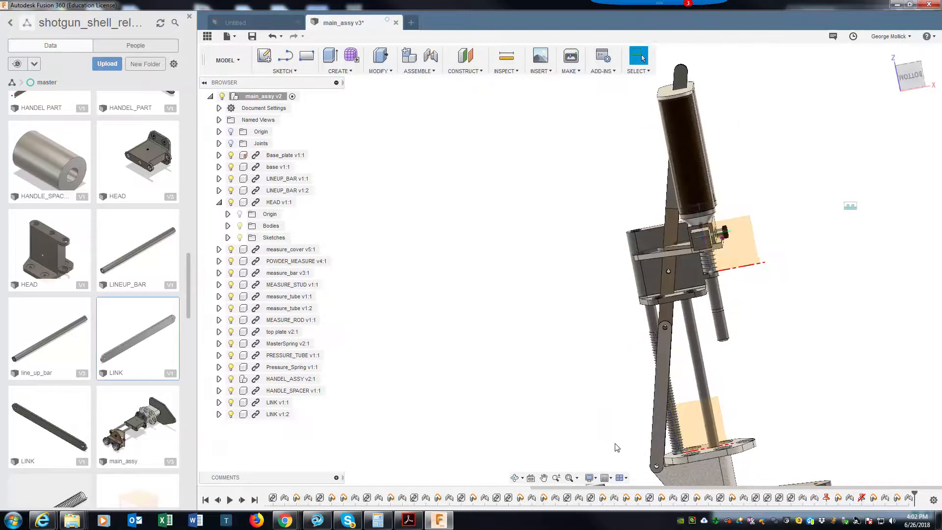
# Select the second link, LINK v1:2, and open the newest cylindrical joint between the two links for editing
pyautogui.click(284, 415)
pyautogui.rightClick(284, 415)
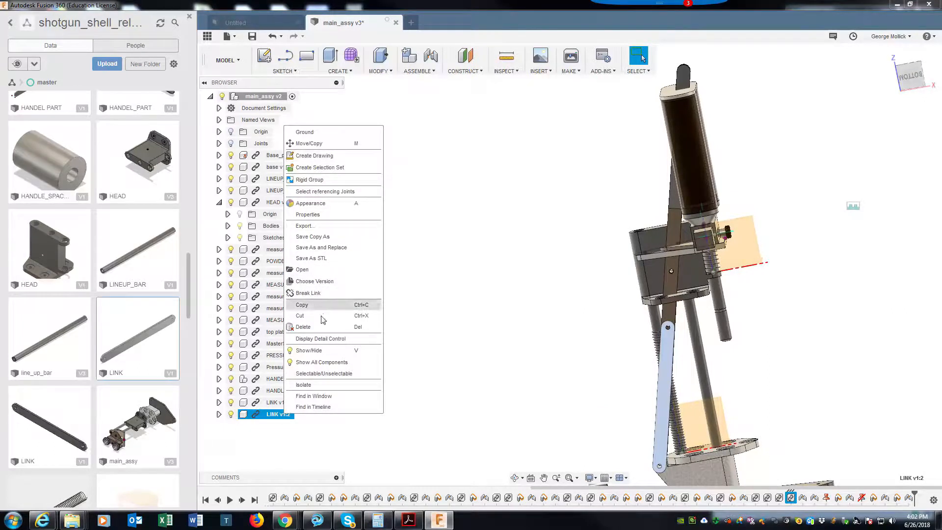
pyautogui.click(434, 214)
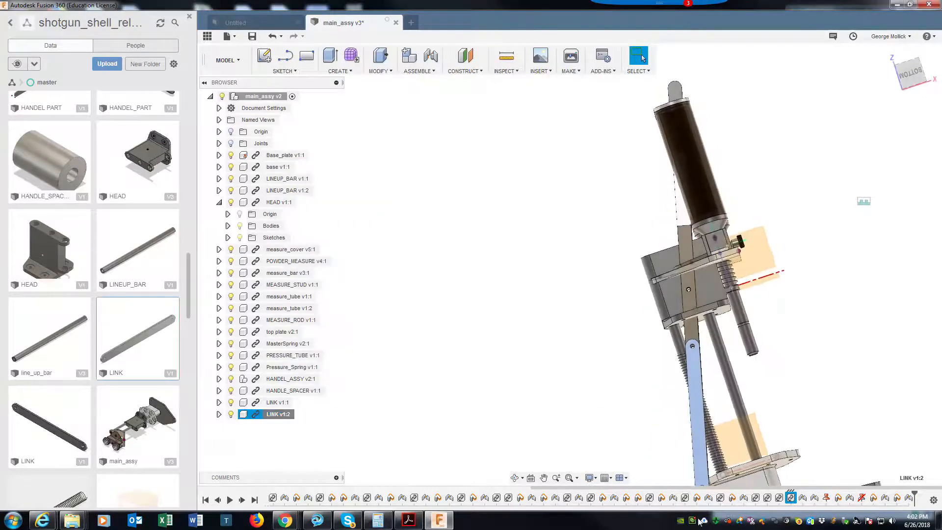
pyautogui.doubleClick(911, 498)
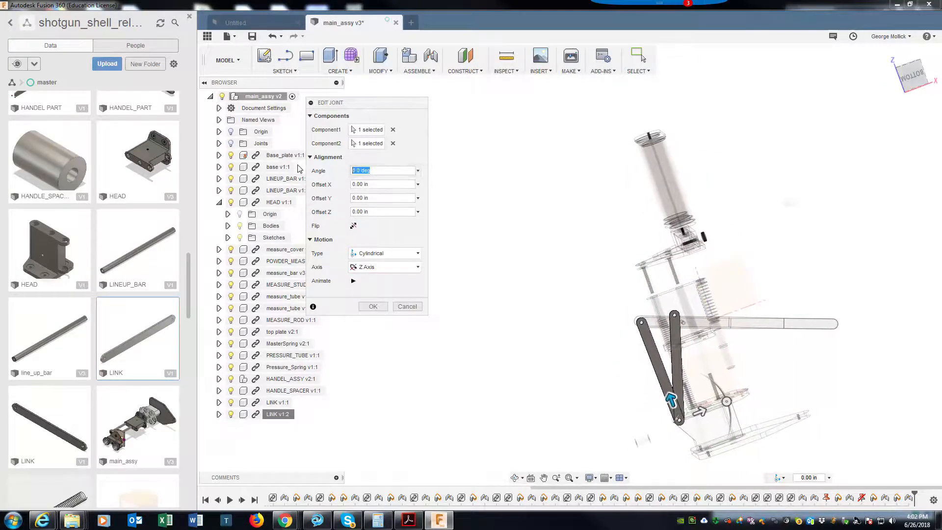
# Try a 90-degree angle on the link's cylindrical joint, return the angle to 0, and accept the joint
pyautogui.press('Return')
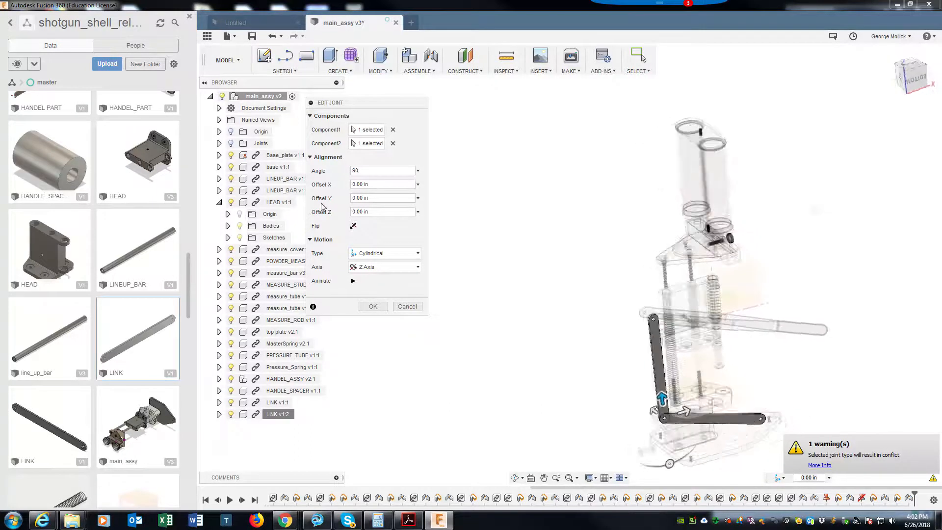
pyautogui.press('BackSpace')
pyautogui.press('BackSpace')
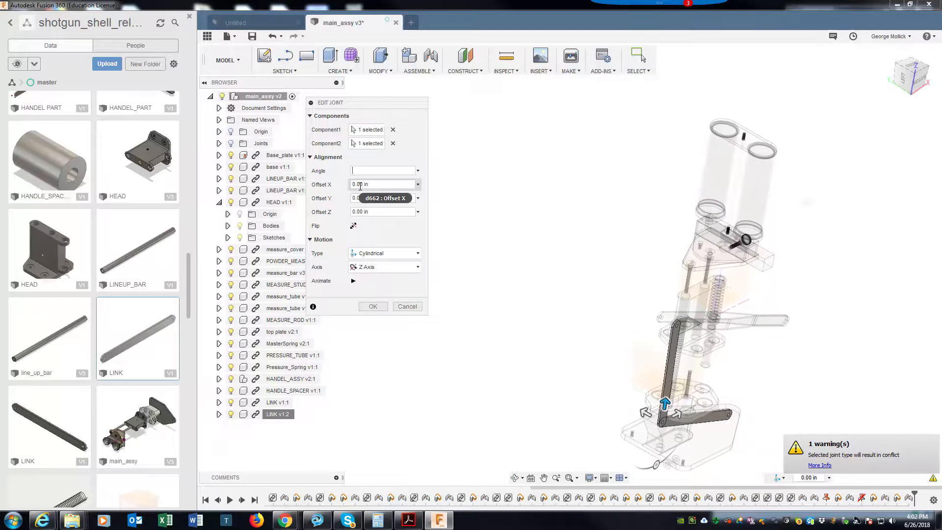
pyautogui.write('0')
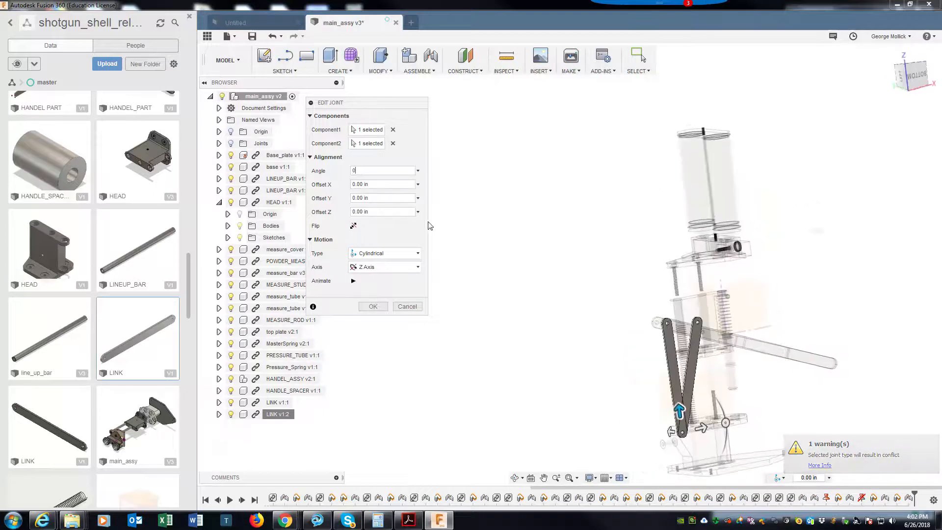
pyautogui.click(373, 307)
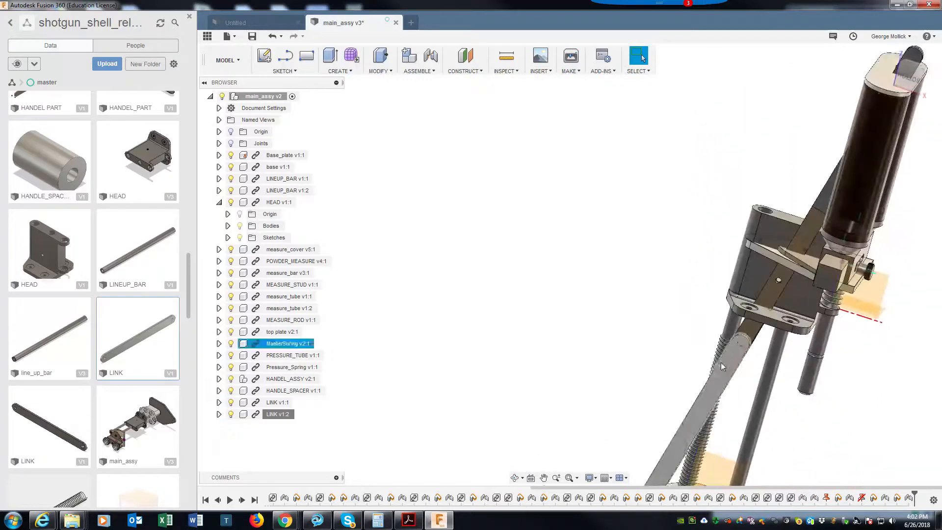
# Examine the pivot connecting the handle and the links, including the components stacked at that point
pyautogui.click(739, 342)
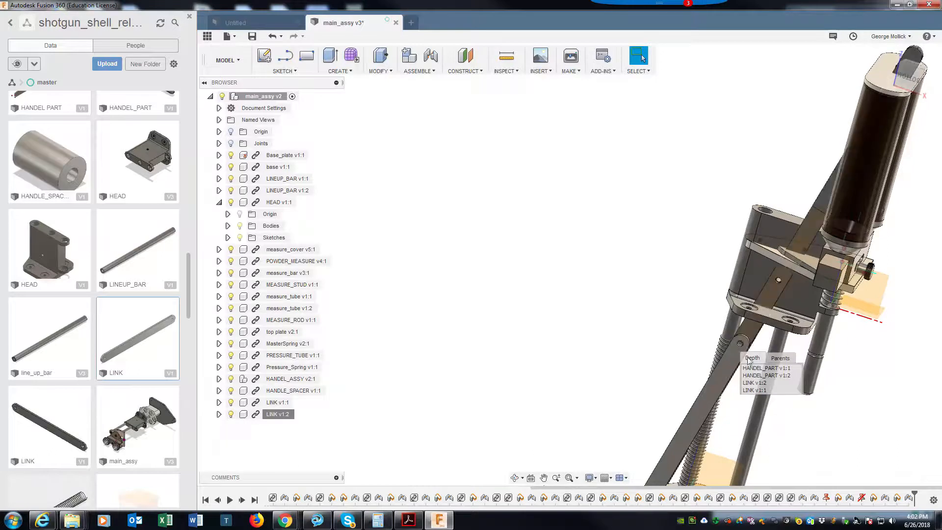
pyautogui.click(758, 368)
pyautogui.keyDown('ctrl'); pyautogui.click(741, 346); pyautogui.keyUp('ctrl')
pyautogui.click(728, 338)
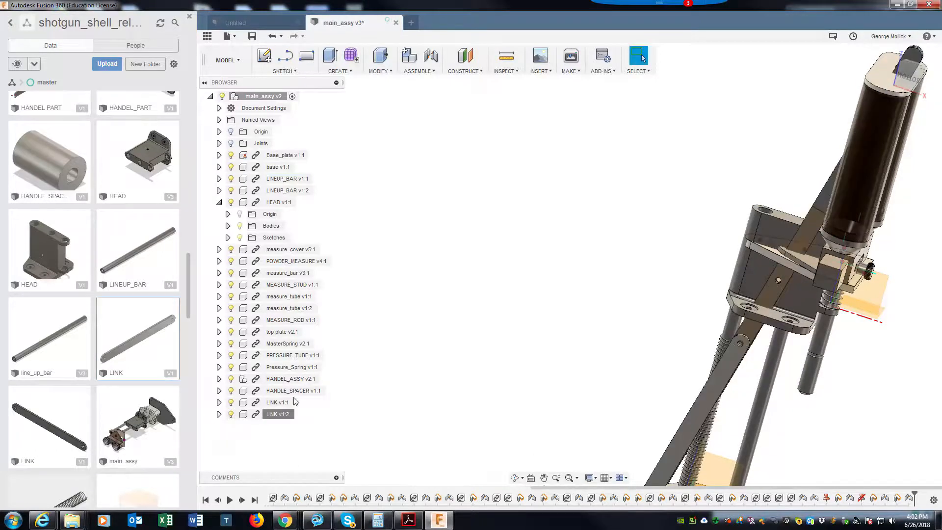
pyautogui.scroll(-3, 418, 407)
pyautogui.scroll(3, 419, 408)
pyautogui.scroll(-4, 418, 408)
pyautogui.keyDown('shift'); pyautogui.moveTo(419, 408); pyautogui.dragTo(395, 394, button='middle'); pyautogui.keyUp('shift')
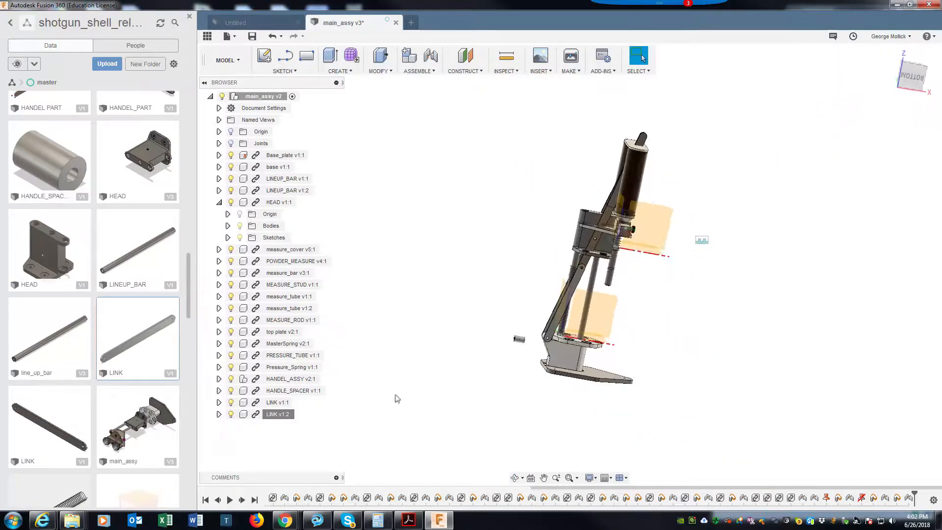
# Delete the most recent link joint from the timeline
pyautogui.rightClick(277, 417)
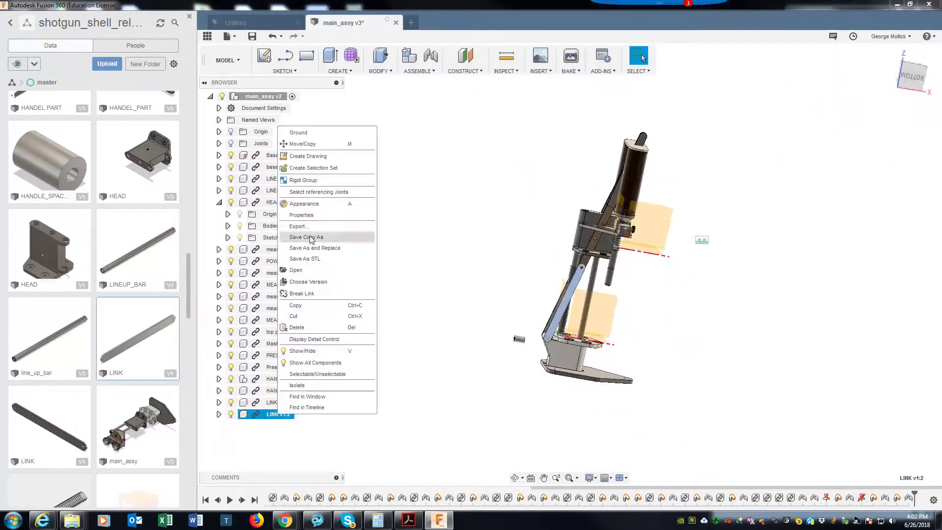
pyautogui.click(328, 294)
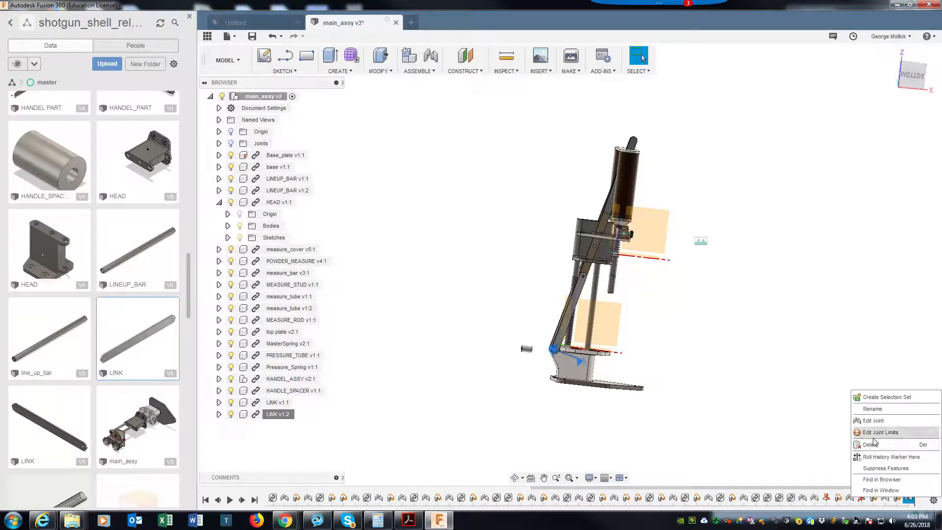
pyautogui.click(870, 445)
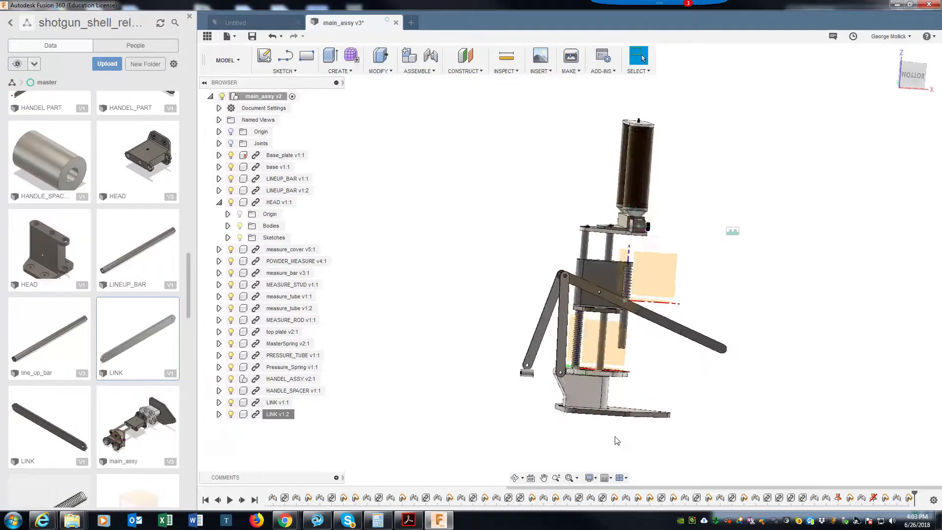
# Ground the HANDEL_ASSY component so the handle stays fixed in the assembly
pyautogui.scroll(5, 611, 436)
pyautogui.moveTo(623, 433)
pyautogui.keyDown('shift'); pyautogui.mouseDown(button='middle')
pyautogui.moveTo(609, 432)
pyautogui.moveTo(639, 428)
pyautogui.mouseUp(button='middle'); pyautogui.keyUp('shift')
pyautogui.scroll(-6, 638, 425)
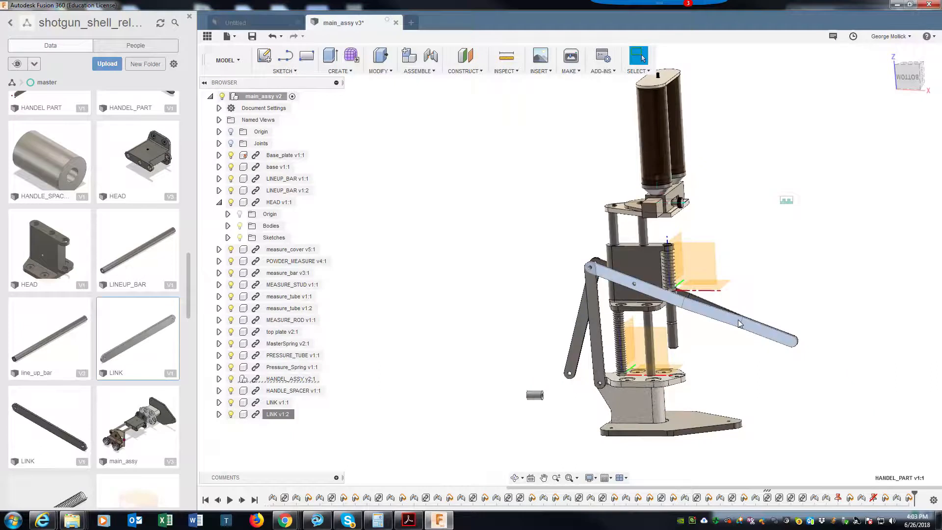
pyautogui.rightClick(296, 381)
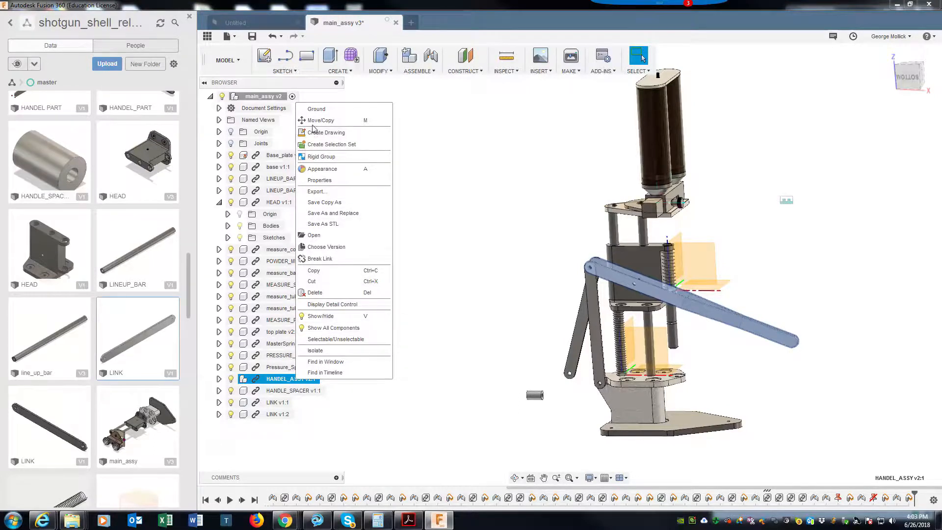
pyautogui.click(317, 112)
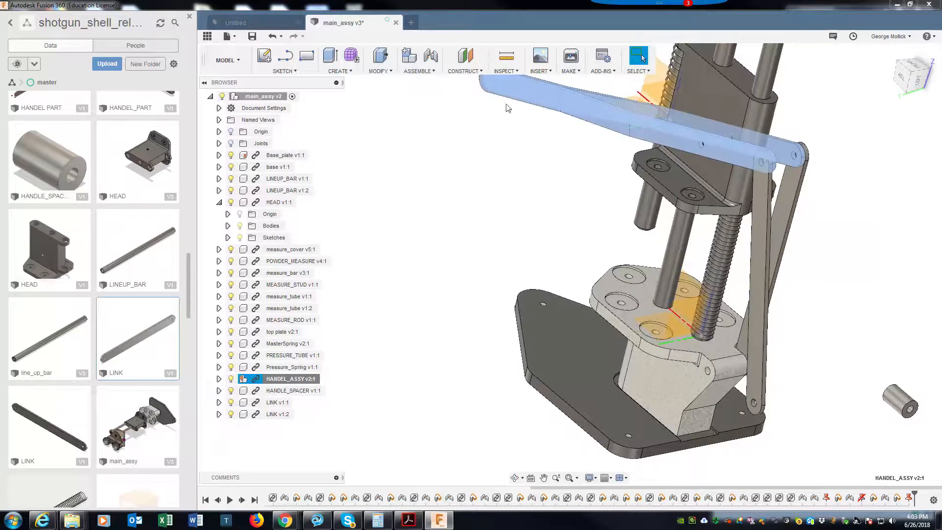
# Try a cylindrical joint from the free link's lower hole to the other link's lower hole, and undo it
pyautogui.click(431, 62)
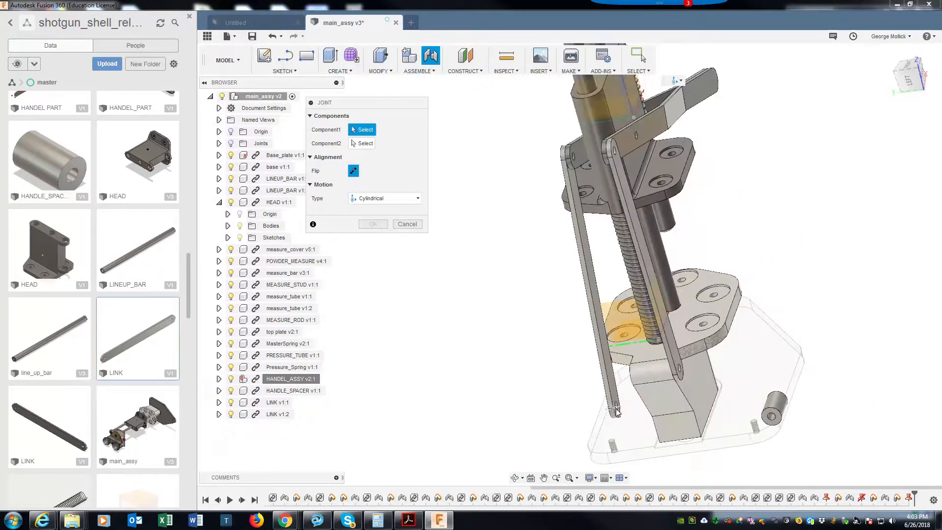
pyautogui.scroll(5, 617, 412)
pyautogui.click(635, 403)
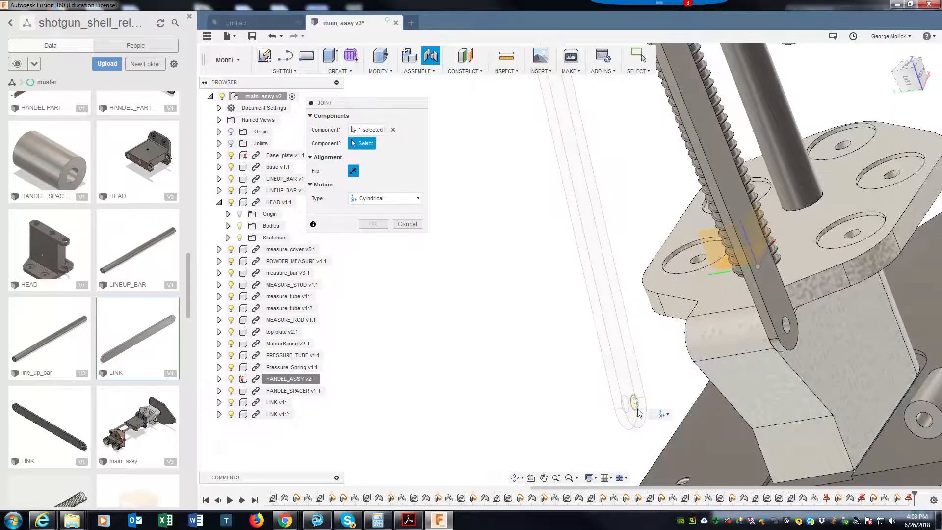
pyautogui.click(787, 332)
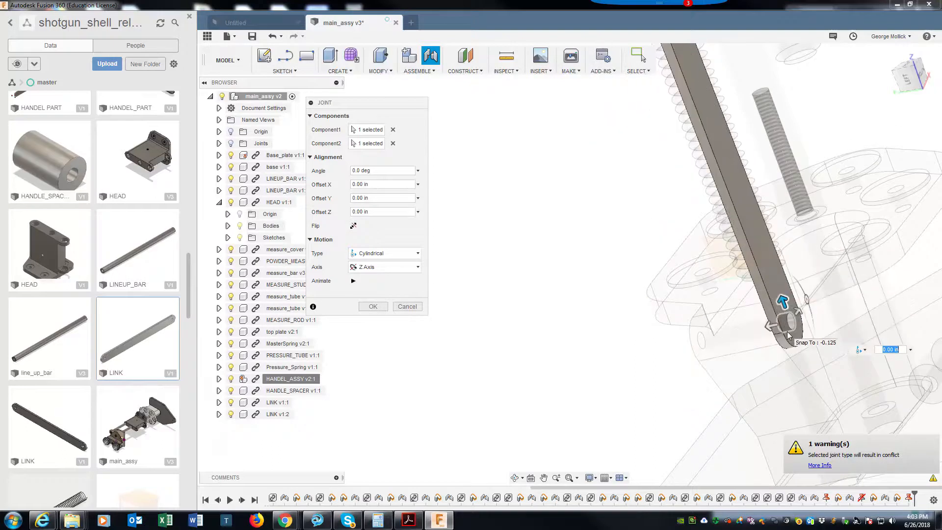
pyautogui.click(373, 306)
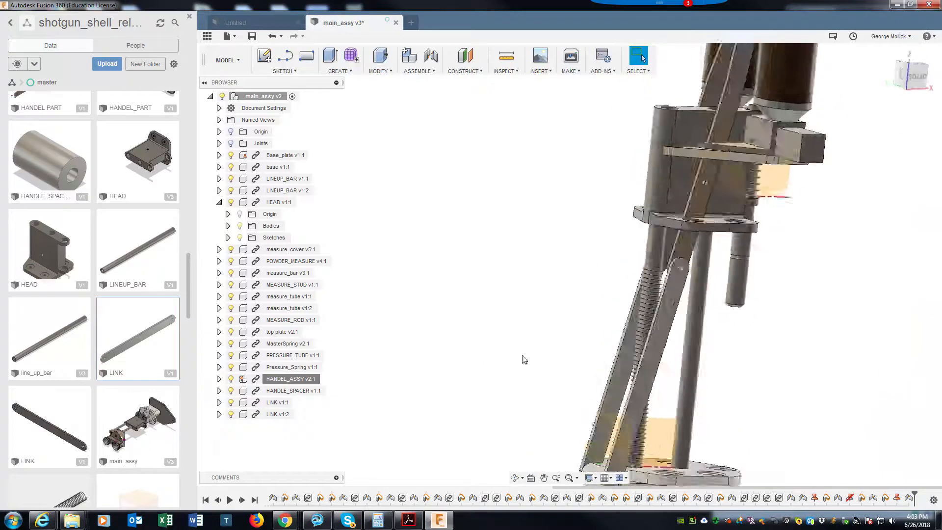
pyautogui.click(493, 268)
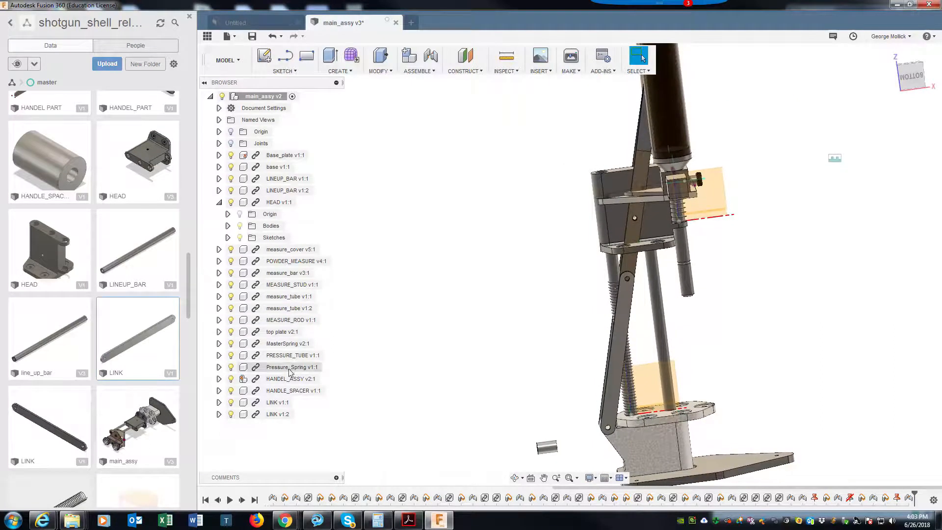
pyautogui.click(272, 36)
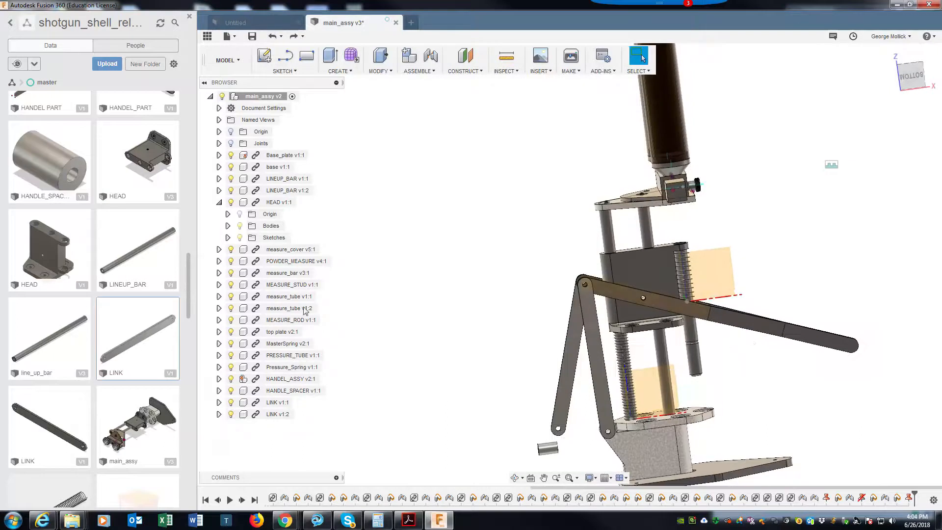
# Check whether the HANDEL_ASSY component is grounded
pyautogui.click(303, 381)
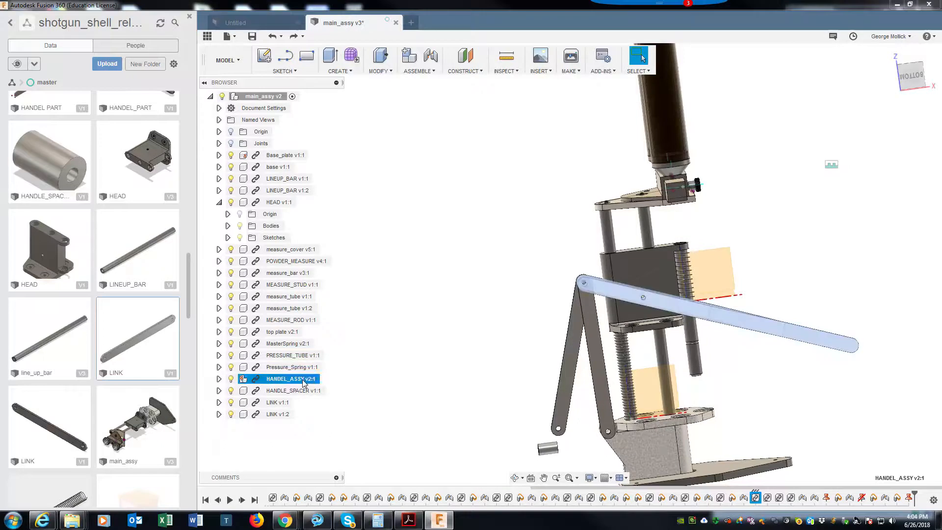
pyautogui.rightClick(304, 383)
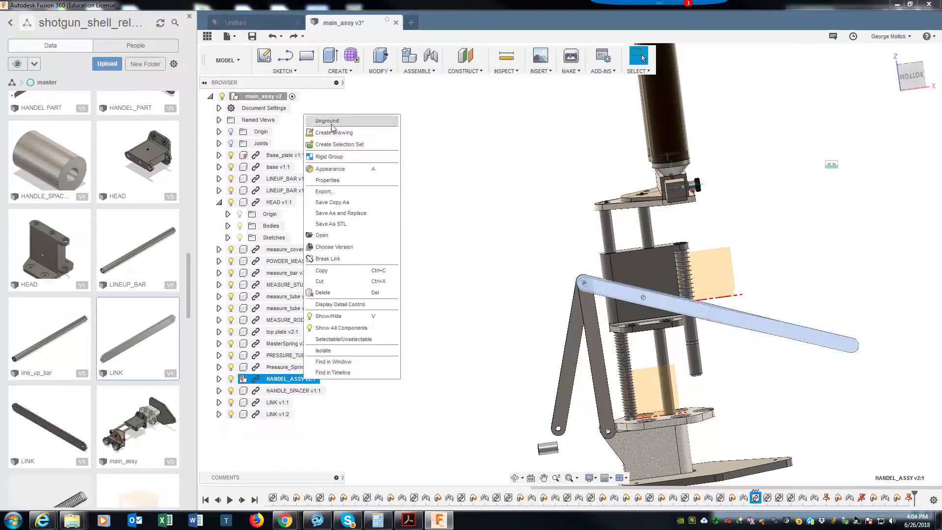
pyautogui.moveTo(488, 355); pyautogui.dragTo(573, 372, button='middle')
pyautogui.scroll(-4, 457, 407)
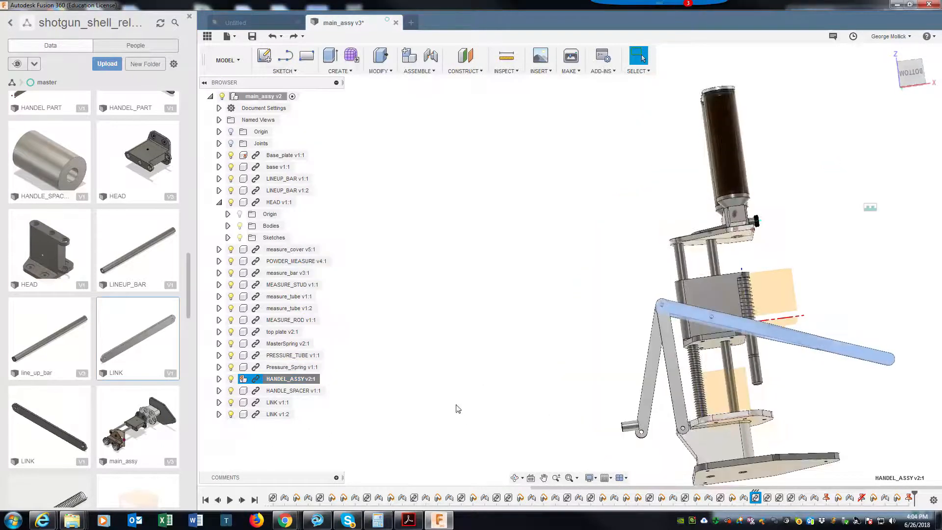
# Ground the HEAD component in the assembly
pyautogui.moveTo(471, 387); pyautogui.dragTo(575, 356, button='middle')
pyautogui.keyDown('shift'); pyautogui.moveTo(781, 342); pyautogui.dragTo(819, 296, button='middle'); pyautogui.keyUp('shift')
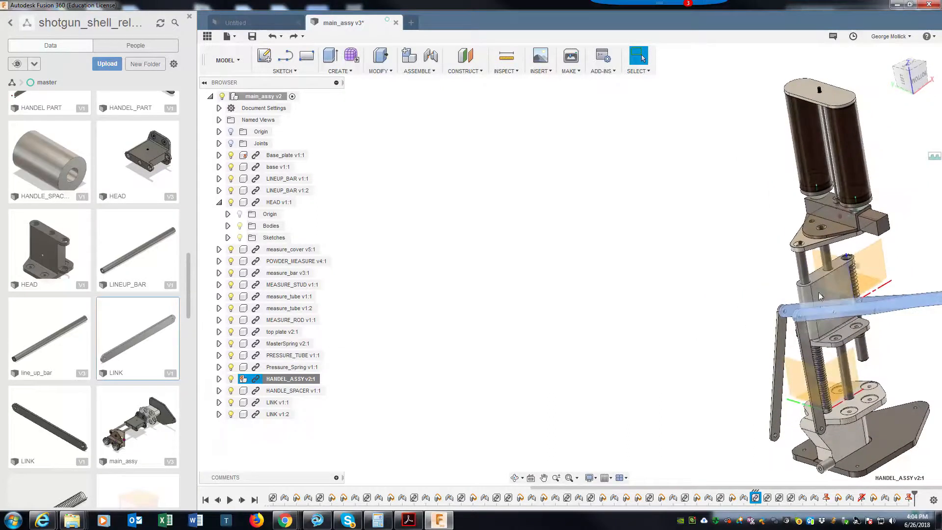
pyautogui.click(838, 293)
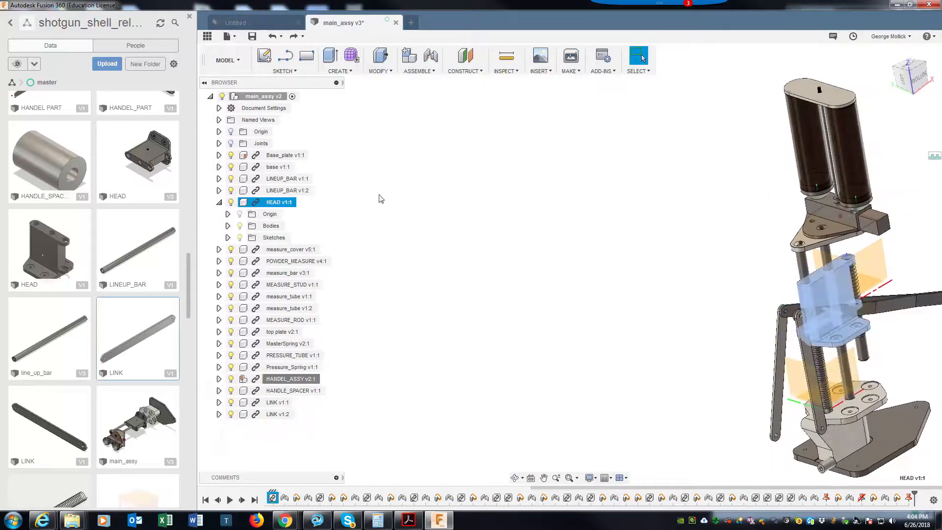
pyautogui.rightClick(268, 202)
pyautogui.click(283, 213)
# Try a cylindrical joint between the free link's lower hole and the side hole of the base, and delete that joint
pyautogui.keyDown('shift'); pyautogui.moveTo(537, 213); pyautogui.dragTo(680, 385, button='middle'); pyautogui.keyUp('shift')
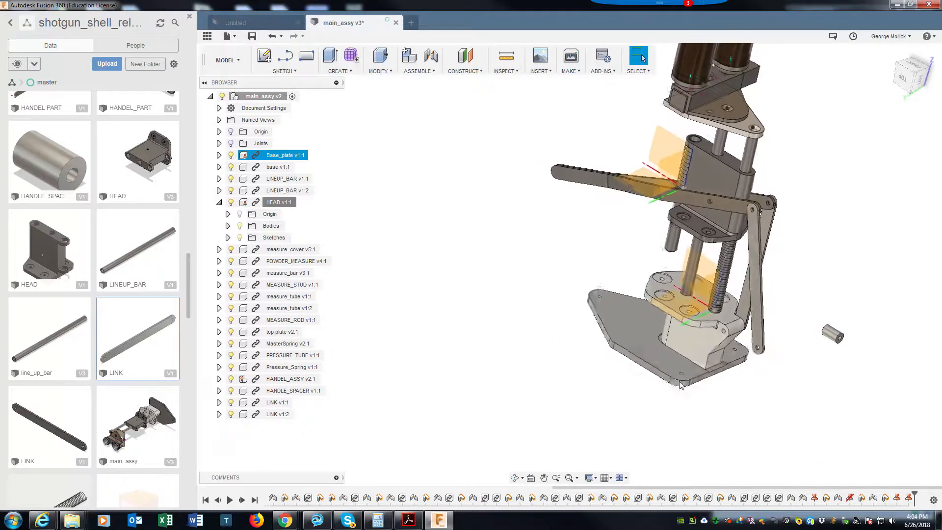
pyautogui.click(431, 57)
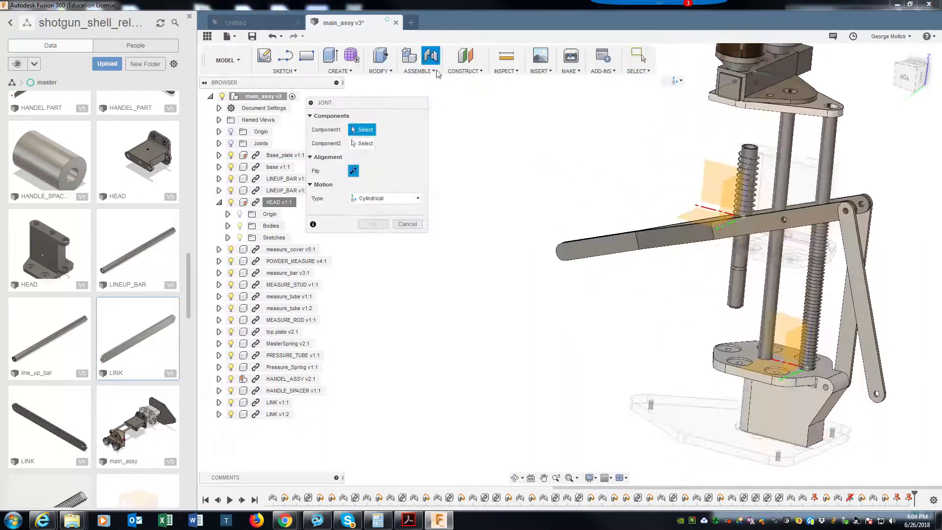
pyautogui.keyDown('shift'); pyautogui.moveTo(902, 419); pyautogui.dragTo(588, 414, button='middle'); pyautogui.keyUp('shift')
pyautogui.scroll(4, 368, 415)
pyautogui.scroll(3, 336, 416)
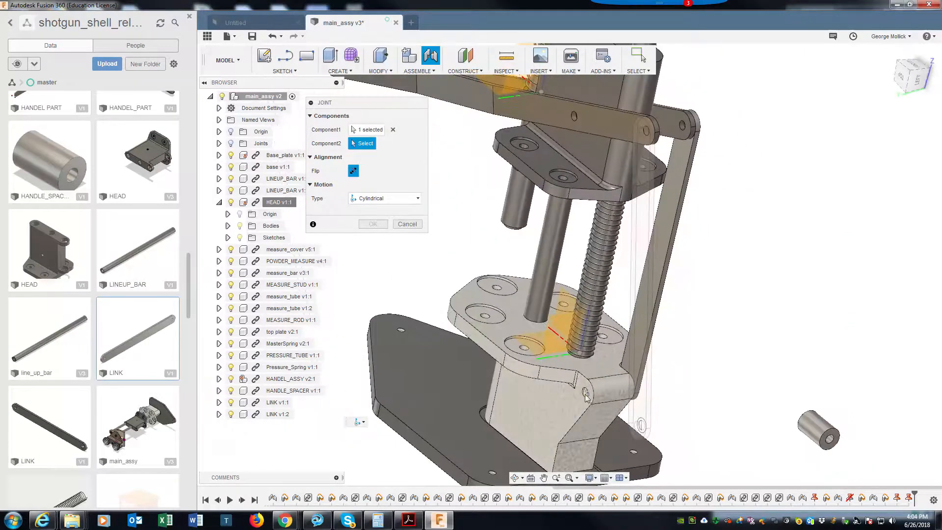
pyautogui.click(585, 393)
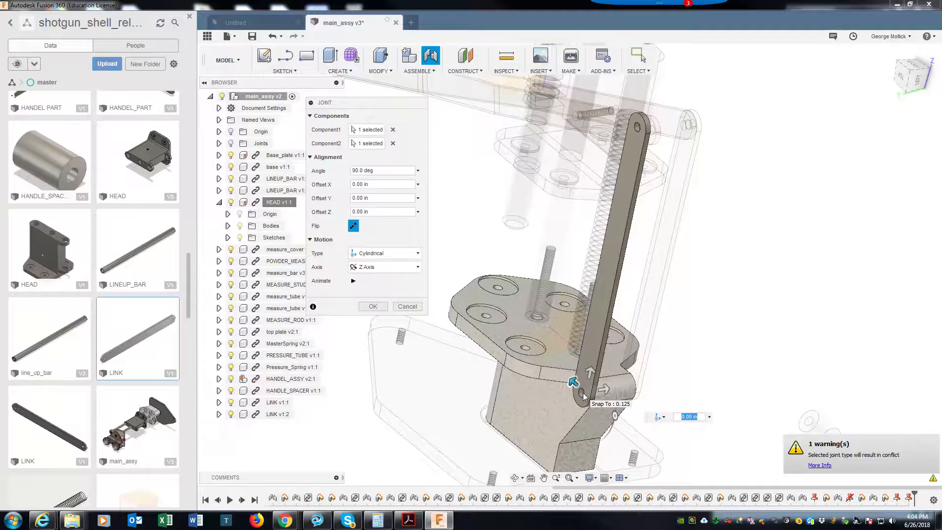
pyautogui.click(373, 307)
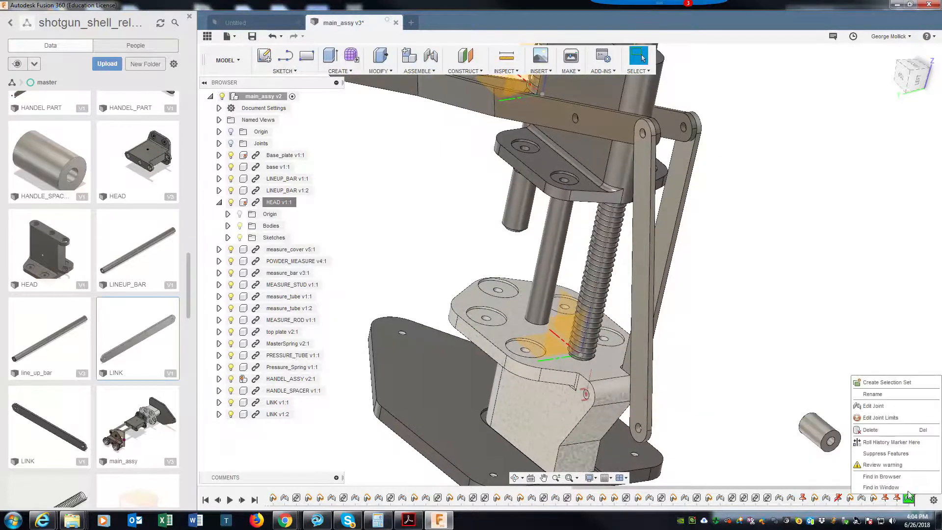
pyautogui.click(870, 430)
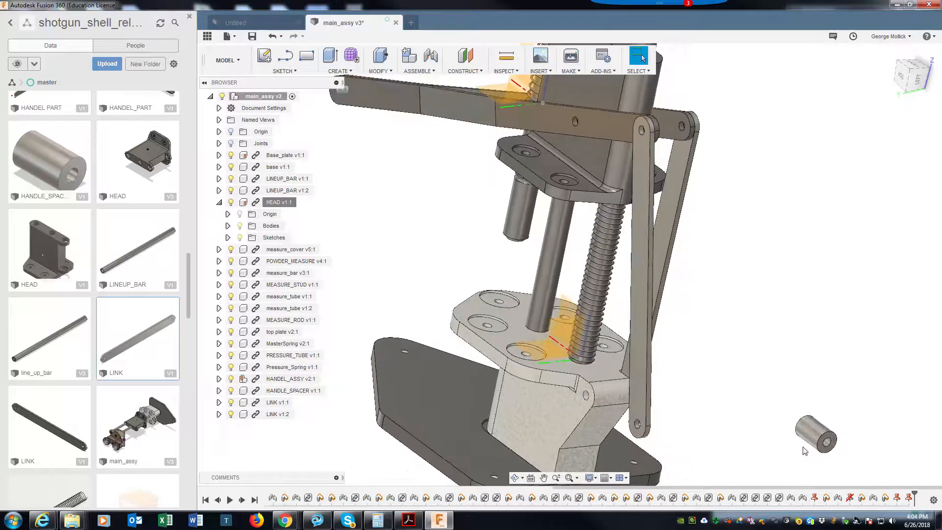
# Create a cylindrical joint between the free link's lower hole and the lower hole of the link attached to the base
pyautogui.click(429, 56)
pyautogui.keyDown('shift'); pyautogui.moveTo(726, 294); pyautogui.dragTo(631, 424, button='middle'); pyautogui.keyUp('shift')
pyautogui.scroll(10, 632, 424)
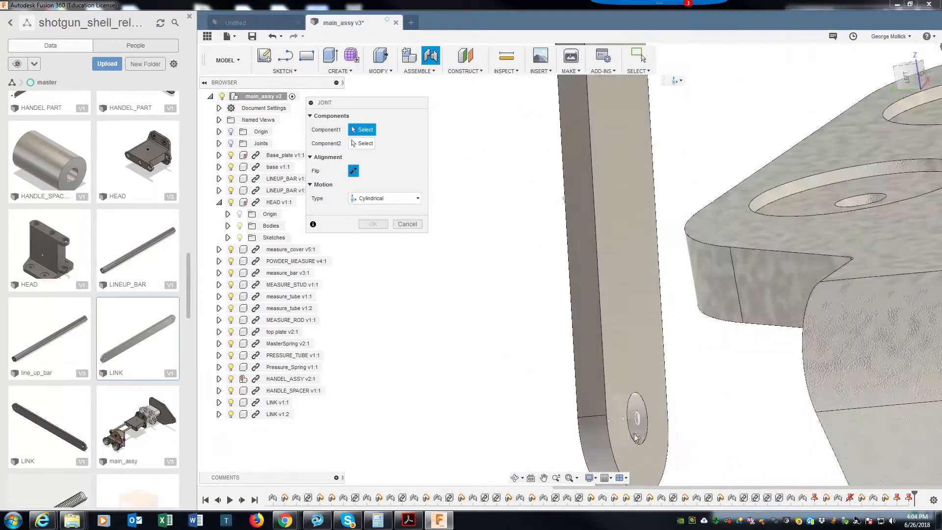
pyautogui.click(637, 433)
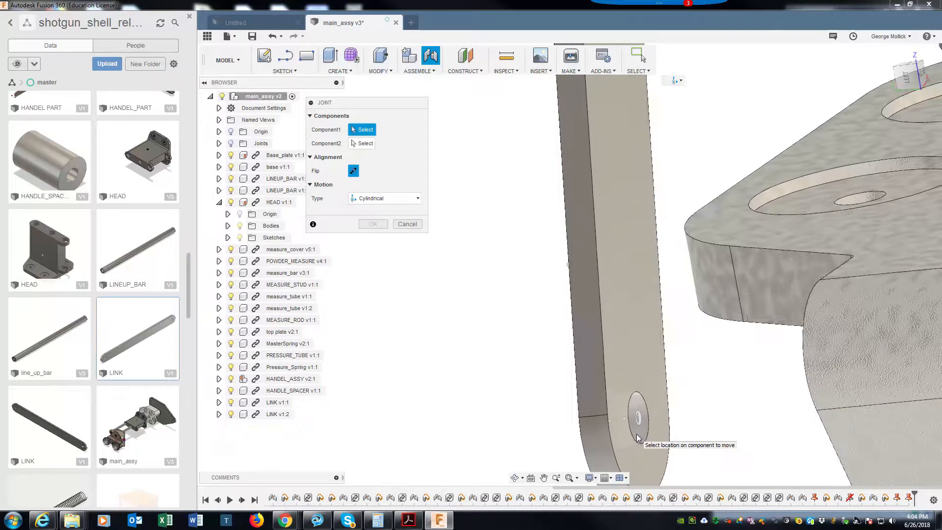
pyautogui.keyDown('shift'); pyautogui.moveTo(693, 448); pyautogui.dragTo(759, 338, button='middle'); pyautogui.keyUp('shift')
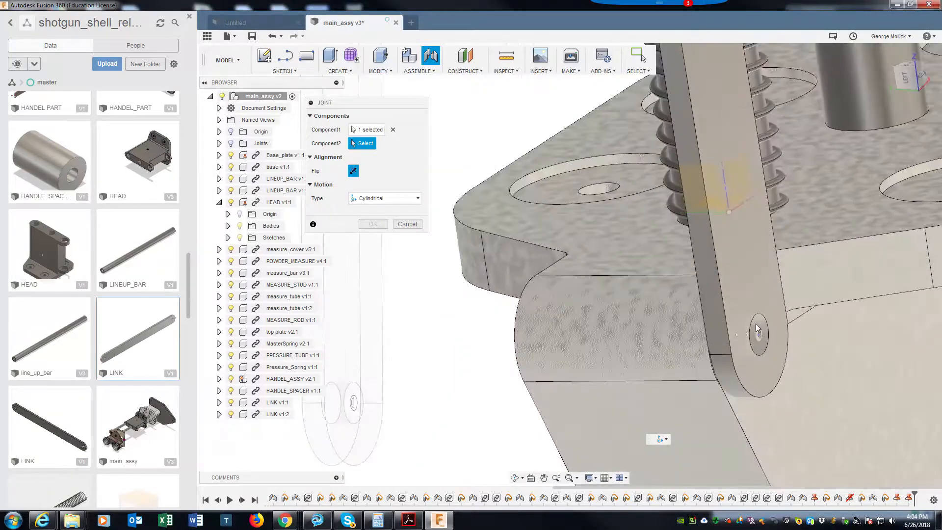
pyautogui.click(756, 328)
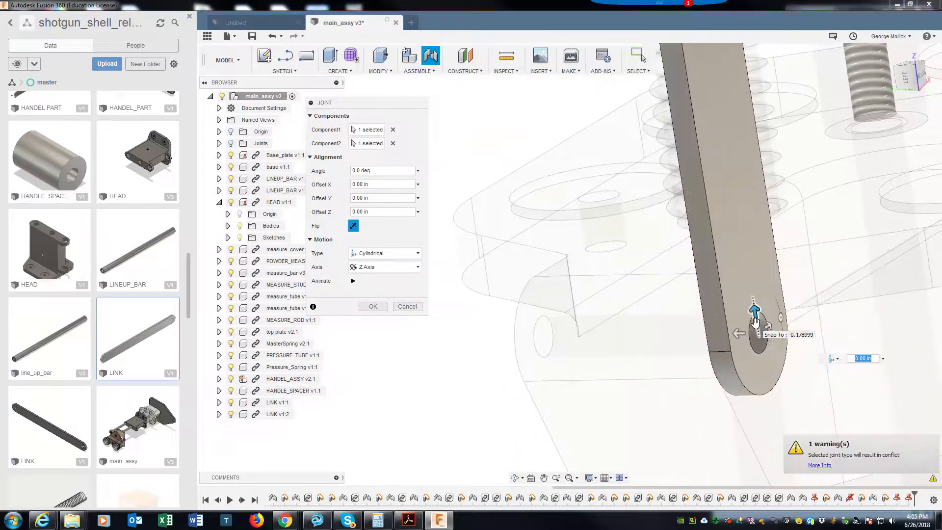
pyautogui.click(371, 306)
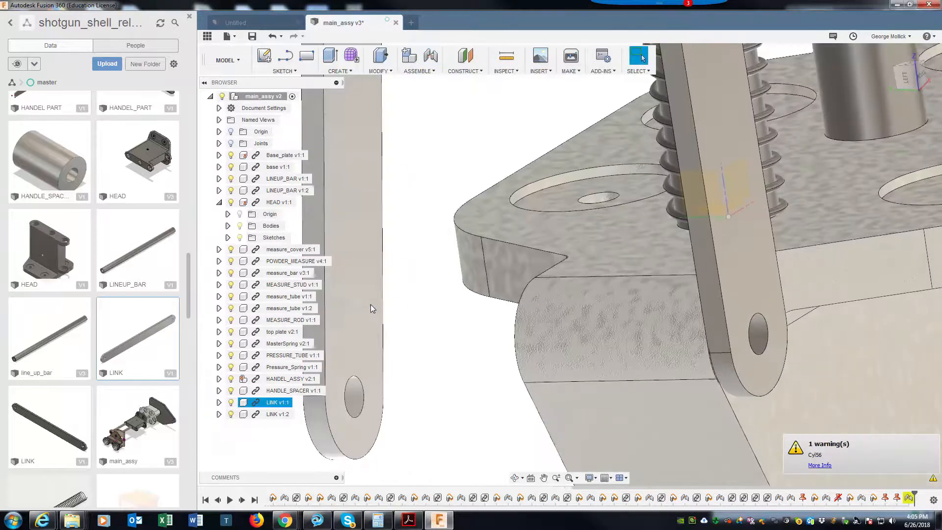
# Try to create a revolute joint between the free link's lower hole and the side hole of the base
pyautogui.scroll(5, 589, 358)
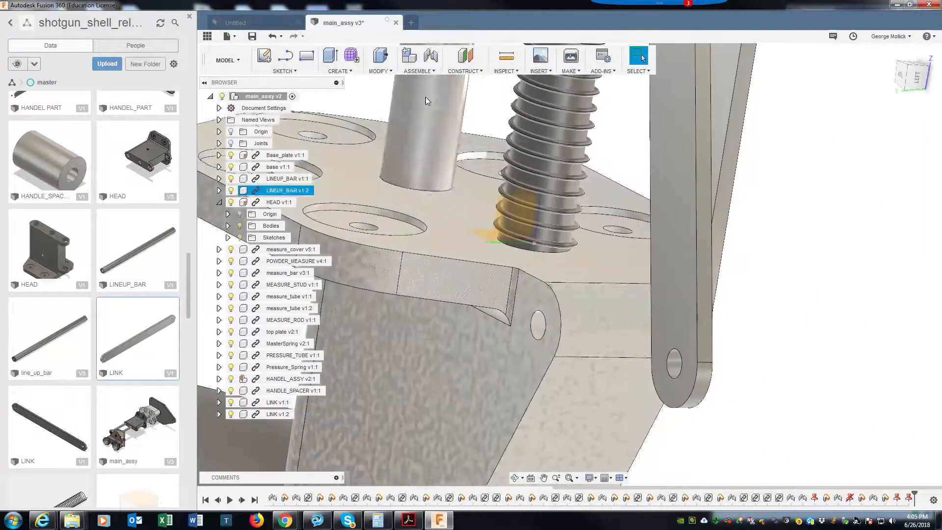
pyautogui.click(430, 56)
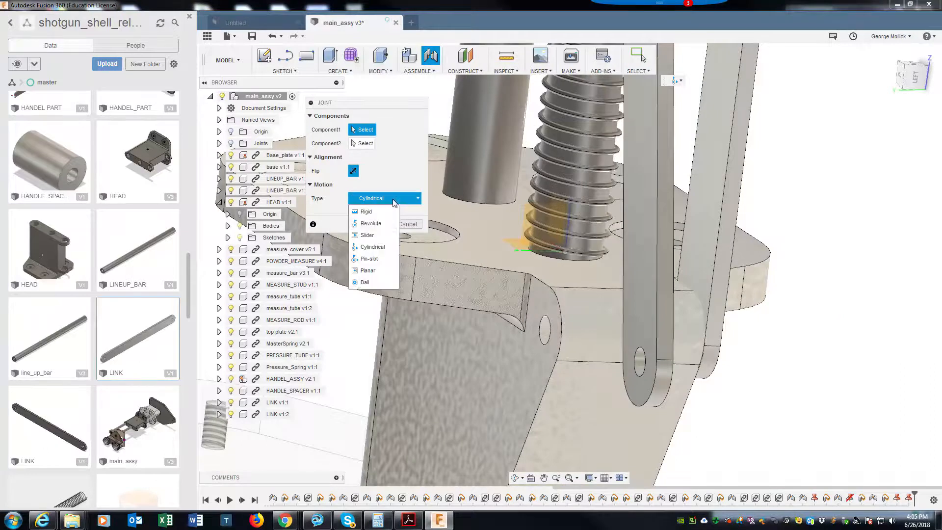
pyautogui.click(374, 224)
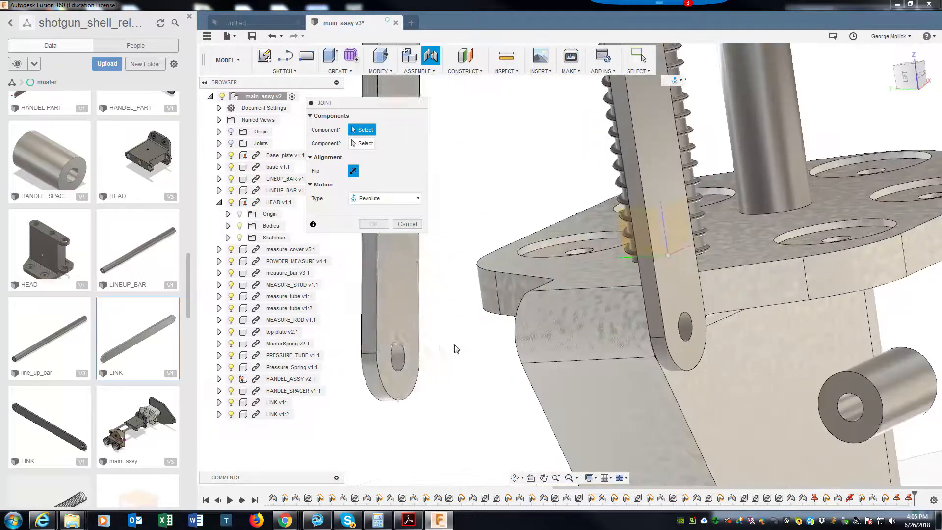
pyautogui.click(398, 360)
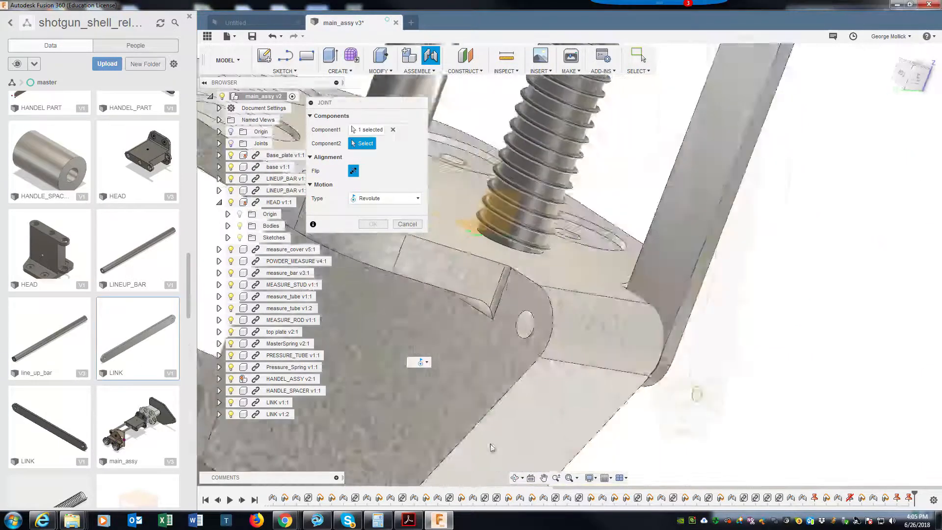
pyautogui.click(527, 327)
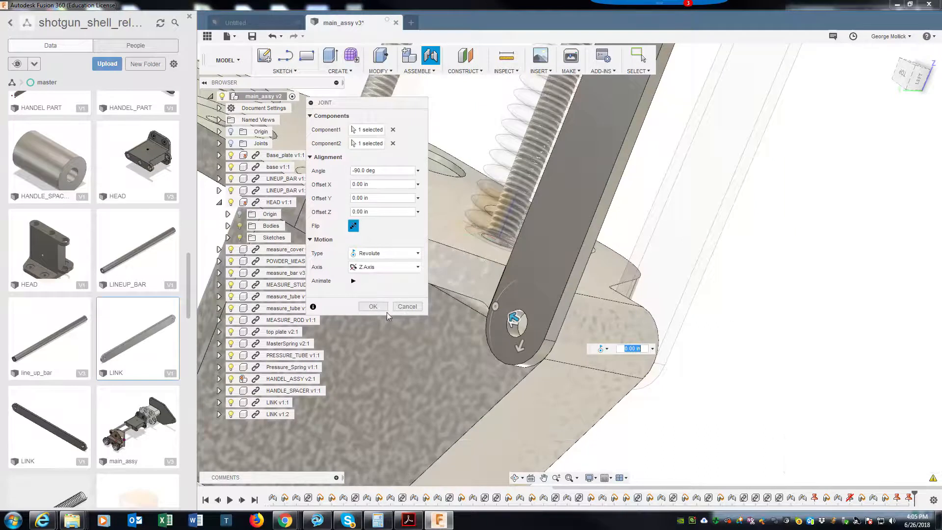
pyautogui.click(373, 307)
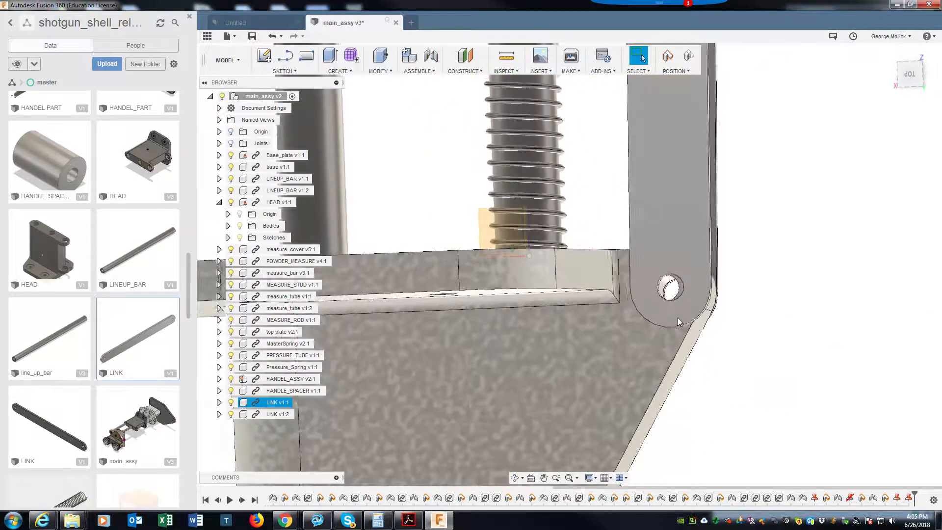
# Swing the free link by hand to line its lower hole up with the base's side hole, and inspect the alignment
pyautogui.click(668, 321)
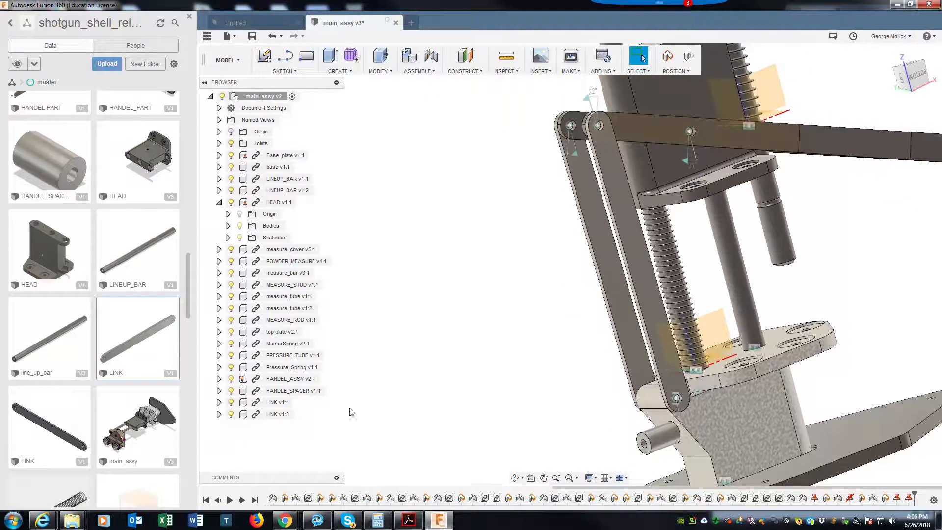
pyautogui.click(430, 59)
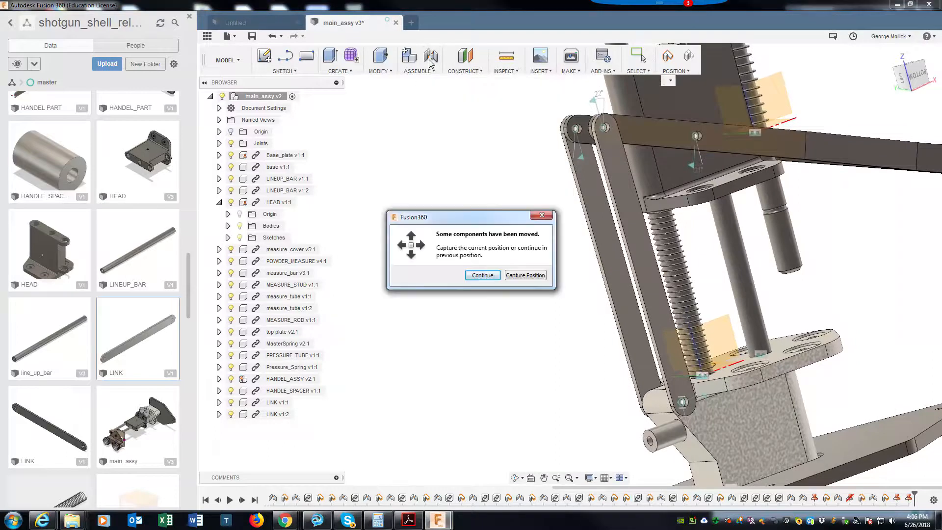
pyautogui.click(542, 216)
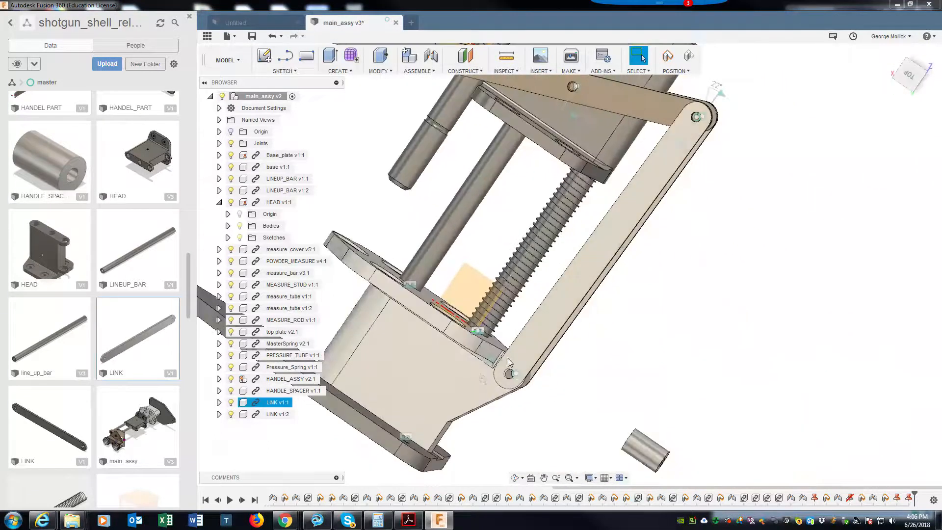
pyautogui.moveTo(511, 358)
pyautogui.mouseDown()
pyautogui.moveTo(543, 373)
pyautogui.moveTo(512, 363)
pyautogui.moveTo(524, 360)
pyautogui.mouseUp()
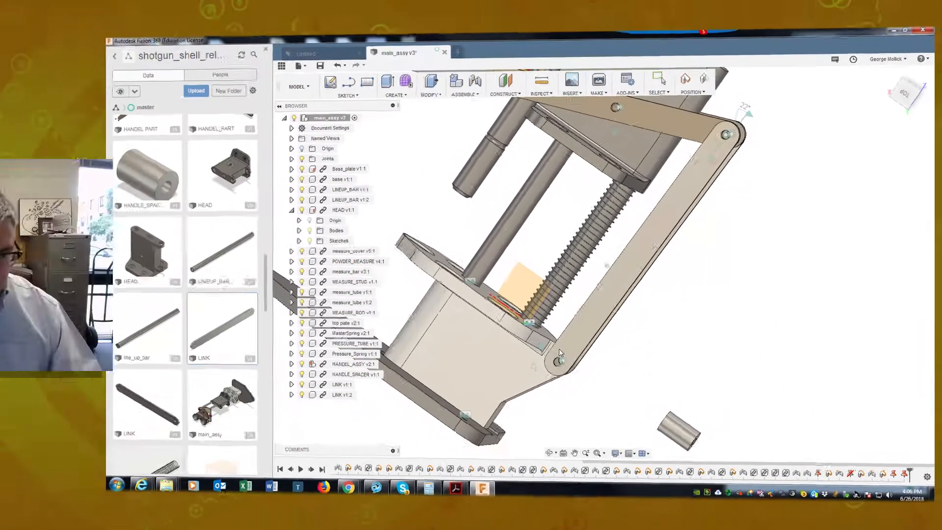
pyautogui.scroll(3, 551, 398)
pyautogui.keyDown('shift'); pyautogui.moveTo(551, 397); pyautogui.dragTo(569, 395, button='middle'); pyautogui.keyUp('shift')
pyautogui.keyDown('shift'); pyautogui.moveTo(621, 369); pyautogui.dragTo(705, 299, button='middle'); pyautogui.keyUp('shift')
pyautogui.moveTo(700, 274); pyautogui.dragTo(692, 275)
pyautogui.keyDown('shift'); pyautogui.moveTo(697, 272); pyautogui.dragTo(549, 84, button='middle'); pyautogui.keyUp('shift')
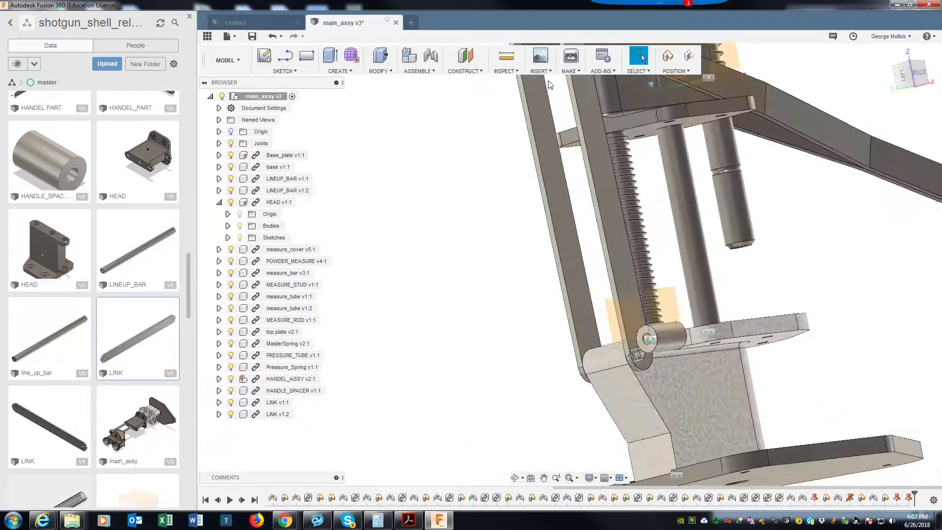
# Unground the HEAD and HANDEL_ASSY components, and swing the handle upward to test the motion
pyautogui.keyDown('shift'); pyautogui.moveTo(833, 202); pyautogui.dragTo(813, 218, button='middle'); pyautogui.keyUp('shift')
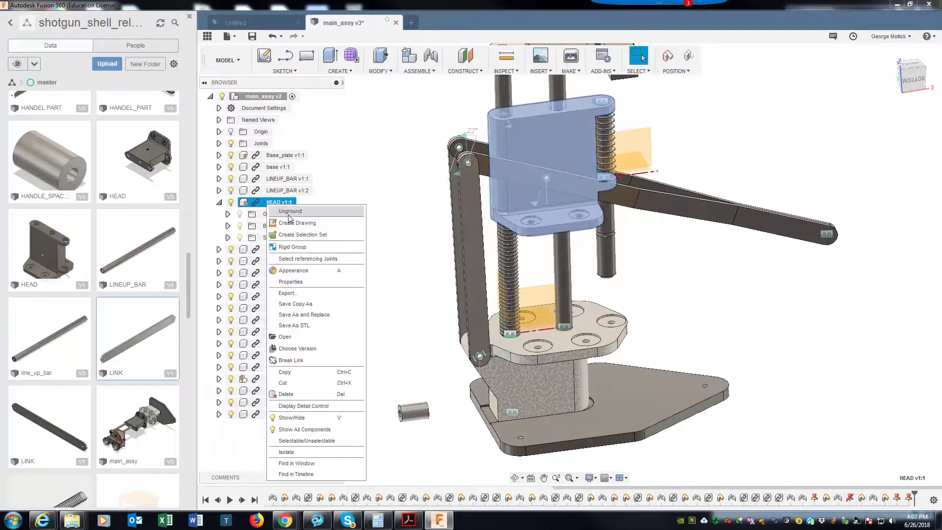
pyautogui.click(289, 214)
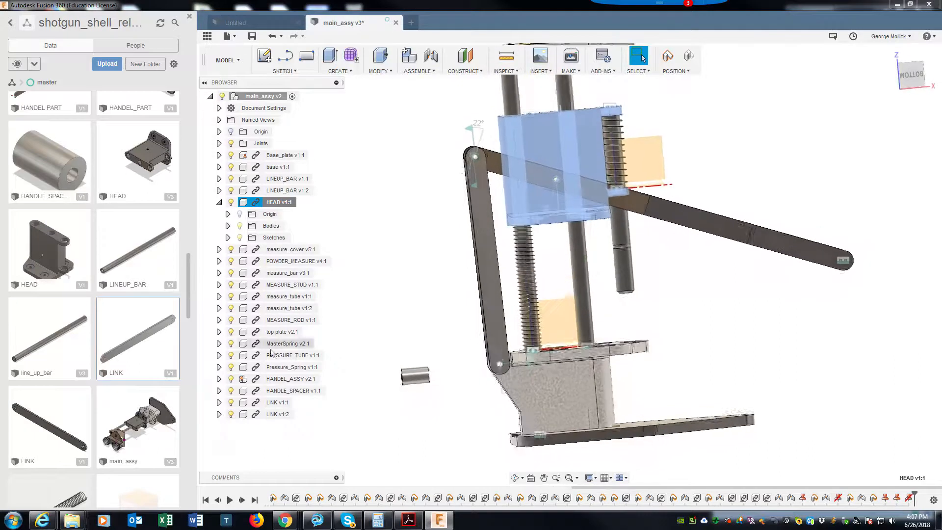
pyautogui.rightClick(272, 378)
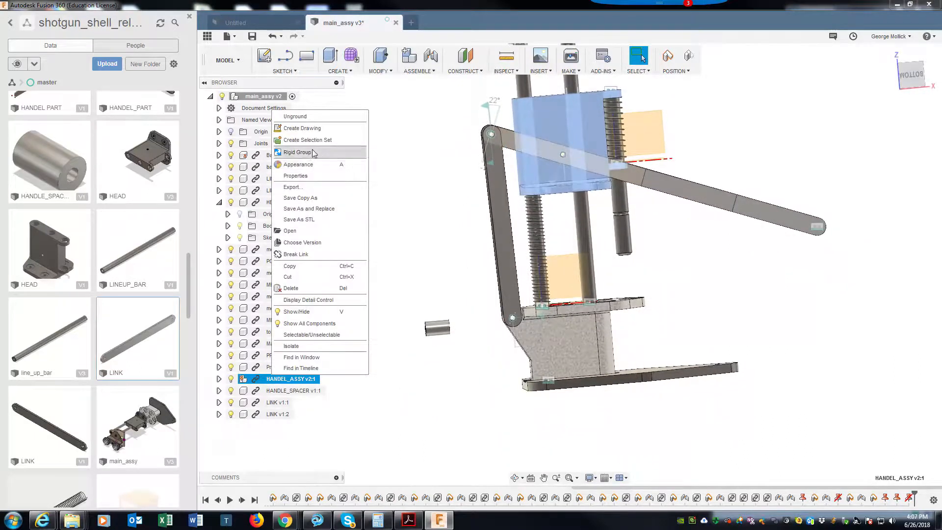
pyautogui.click(309, 120)
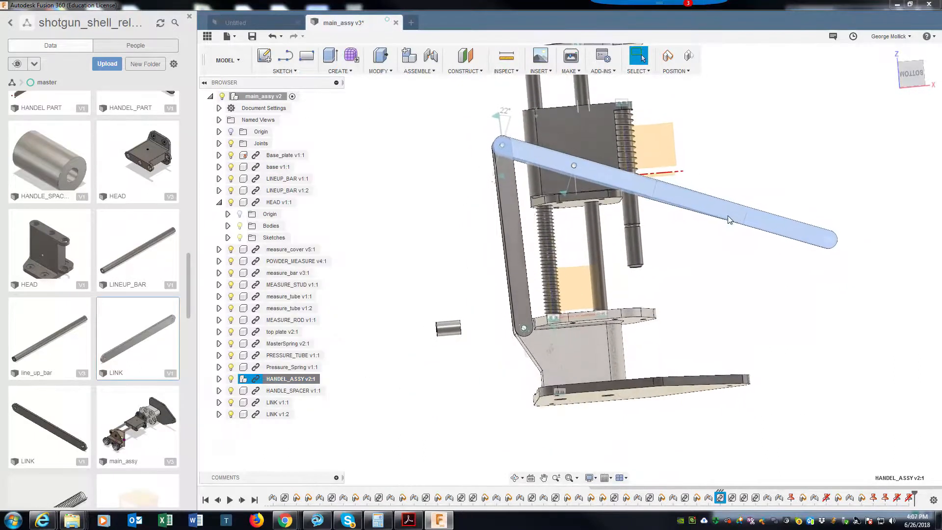
pyautogui.moveTo(715, 249); pyautogui.dragTo(682, 79)
pyautogui.keyDown('shift'); pyautogui.moveTo(681, 79); pyautogui.dragTo(680, 319, button='middle'); pyautogui.keyUp('shift')
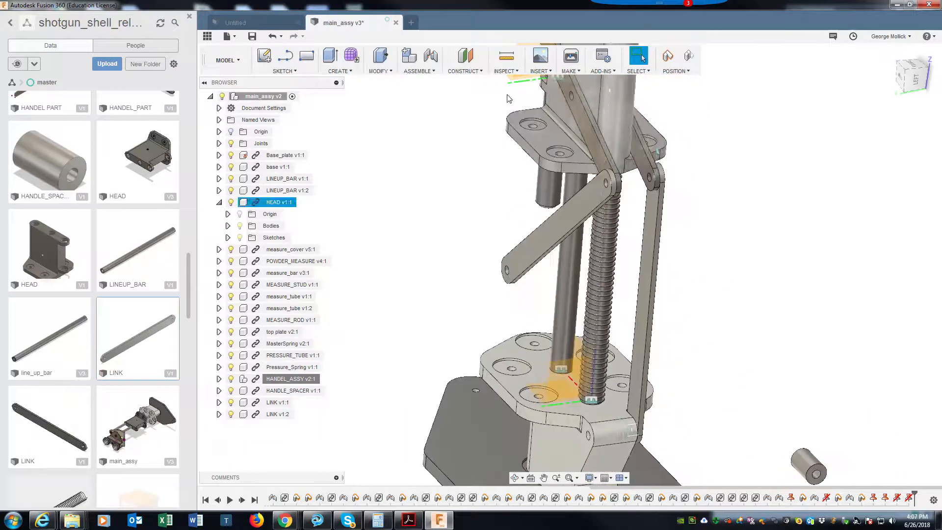
# Return the moved components to their previous position and create a cylindrical joint between the free link's lower hole and the other link's pivot hole at the base
pyautogui.click(432, 58)
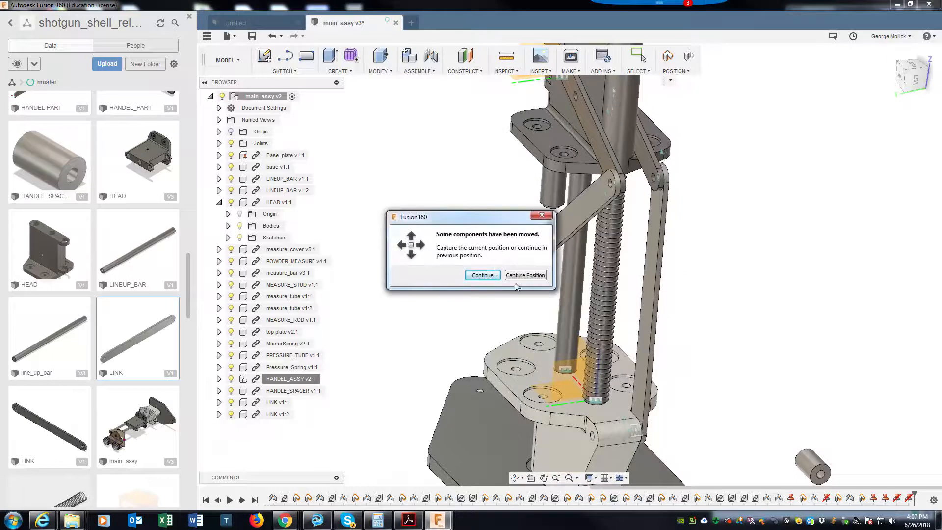
pyautogui.click(482, 275)
pyautogui.keyDown('shift'); pyautogui.moveTo(538, 290); pyautogui.dragTo(625, 263, button='middle'); pyautogui.keyUp('shift')
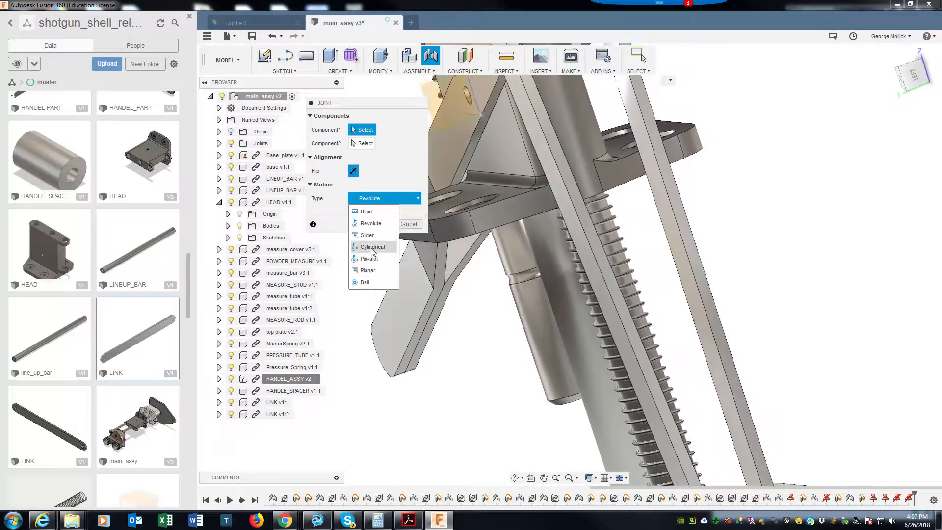
pyautogui.click(372, 246)
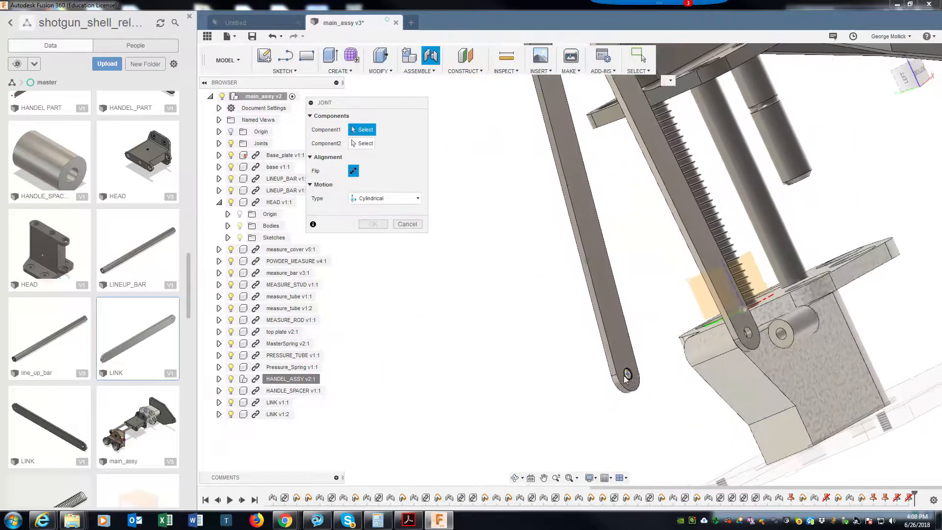
pyautogui.click(626, 376)
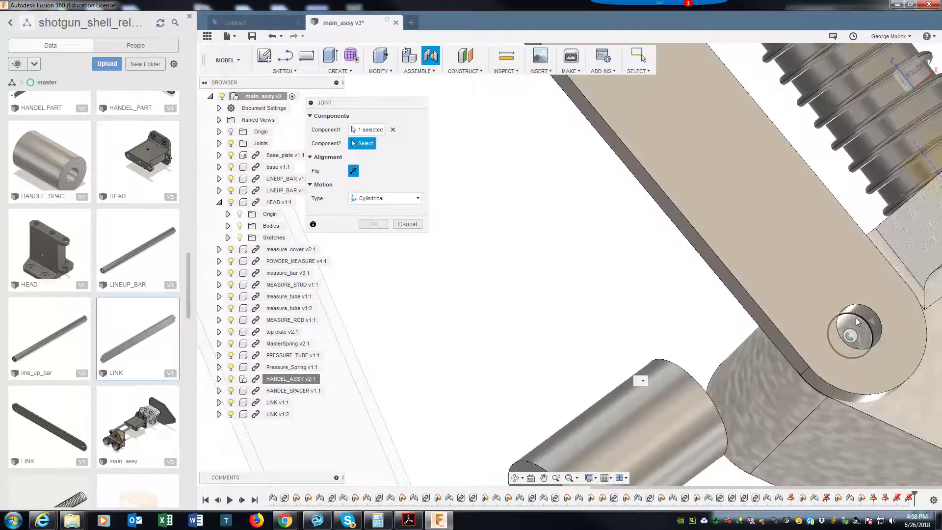
pyautogui.click(859, 319)
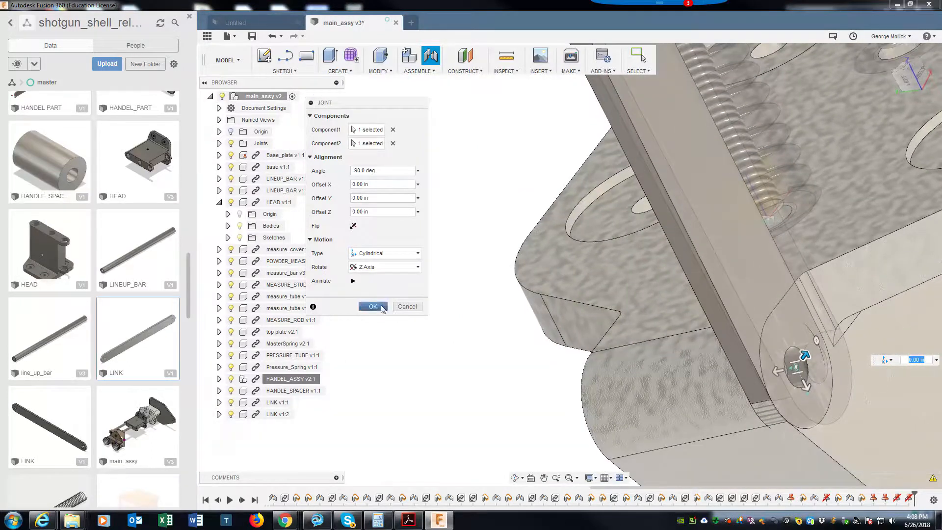
pyautogui.click(373, 306)
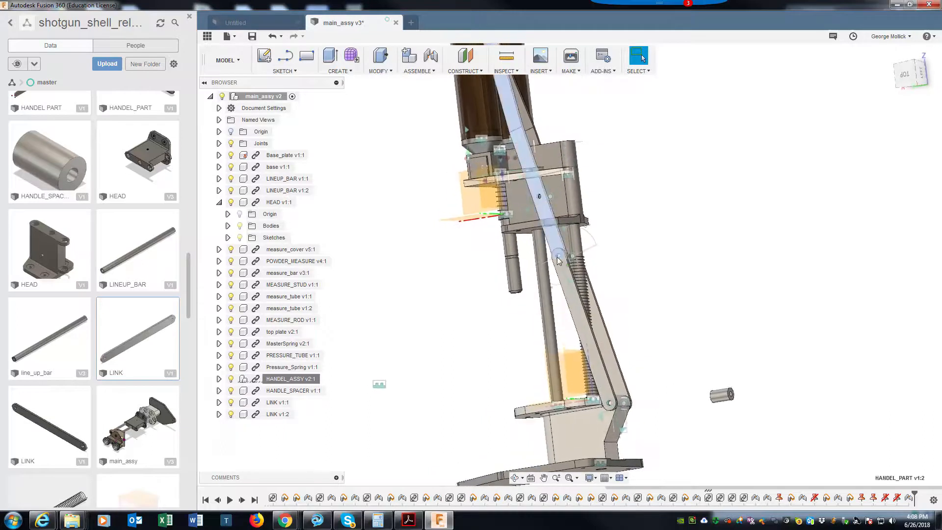
# Try to drive the Rev51 joint between handle and link to a rotation of 45 deg
pyautogui.click(562, 289)
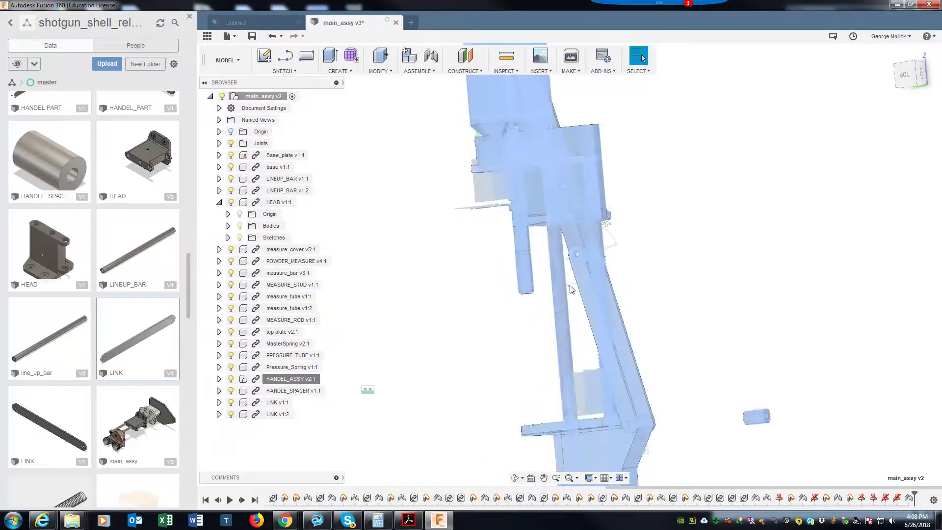
pyautogui.click(584, 298)
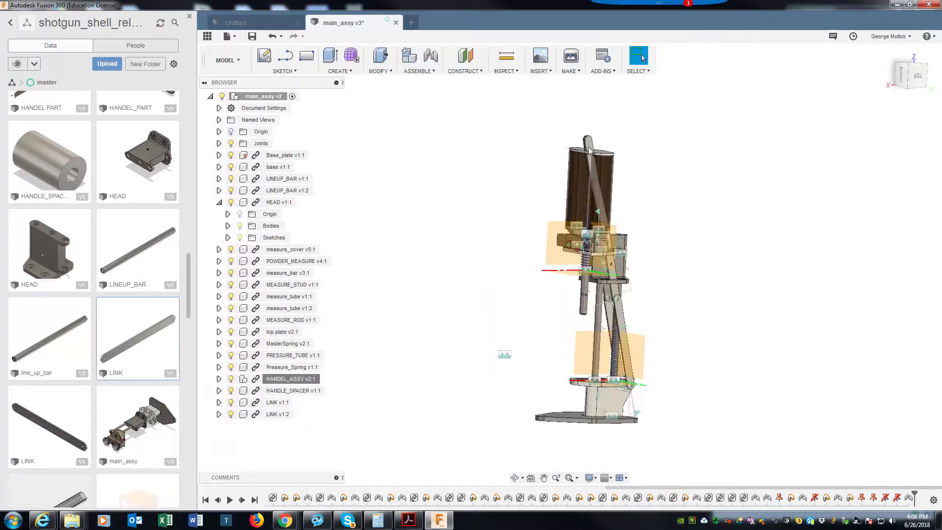
pyautogui.scroll(5, 606, 293)
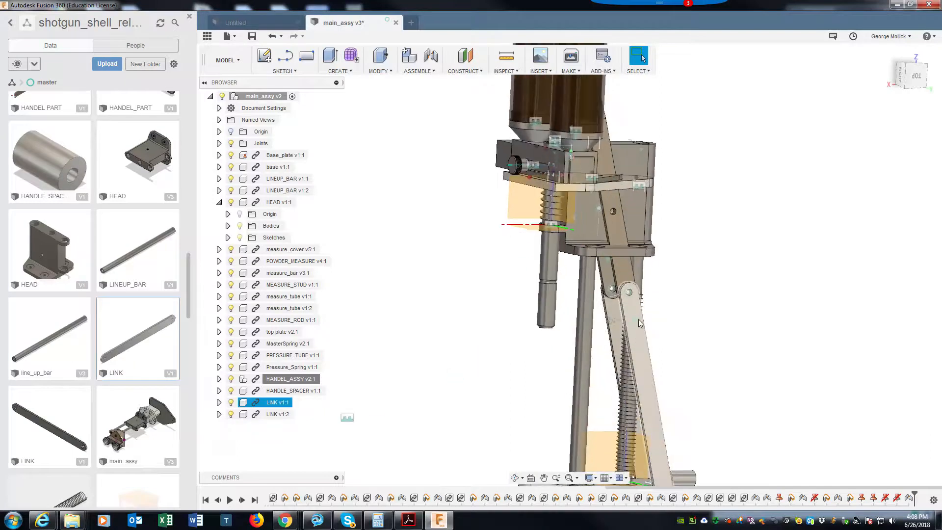
pyautogui.click(219, 143)
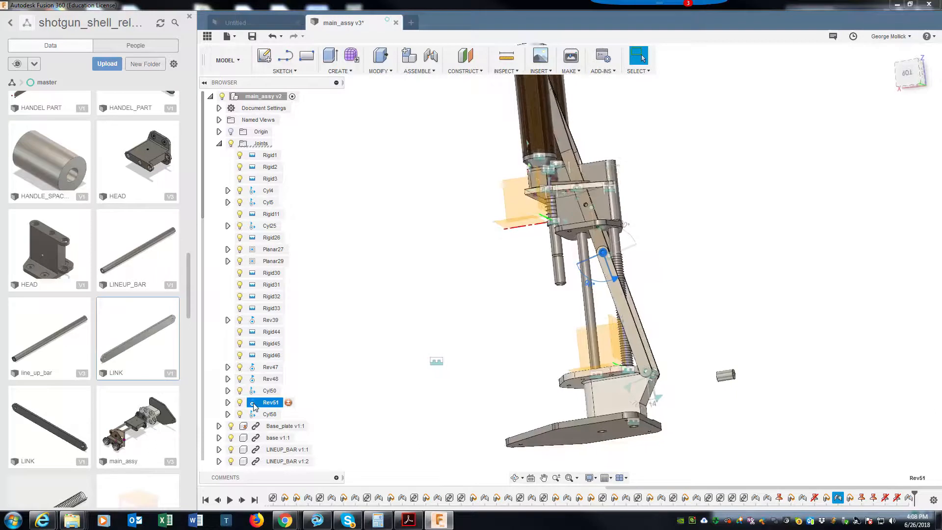
pyautogui.rightClick(254, 406)
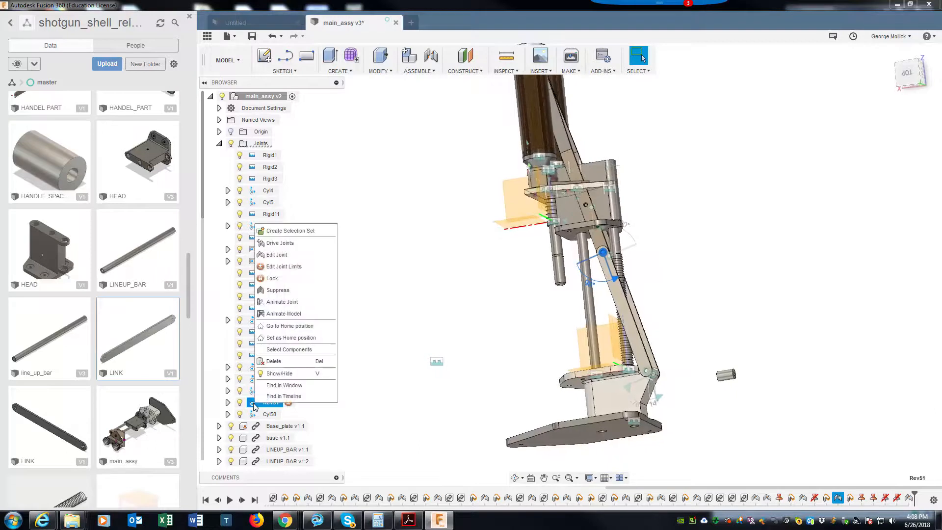
pyautogui.click(283, 242)
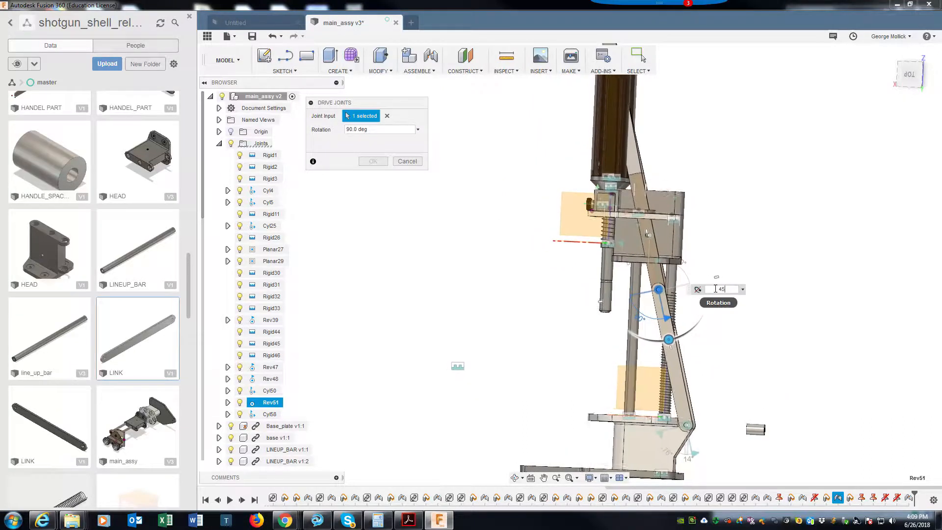
pyautogui.write('45')
pyautogui.press('Return')
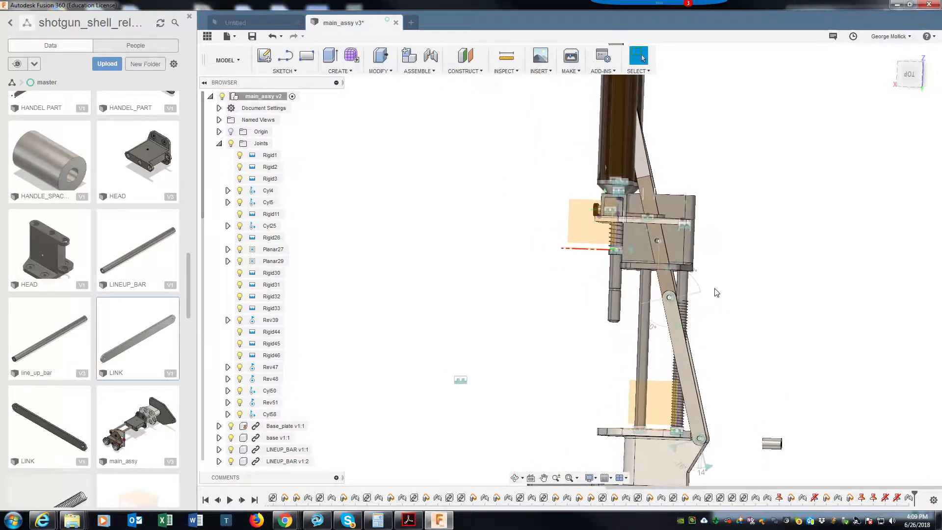
# Limit the Rev39 joint's rotation to a minimum of 0 deg and a maximum of 45 deg
pyautogui.click(227, 320)
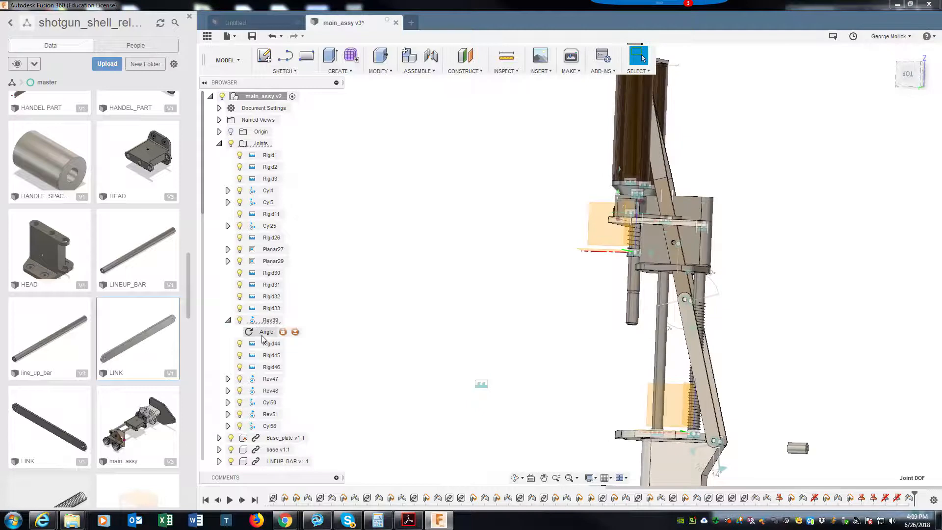
pyautogui.click(295, 332)
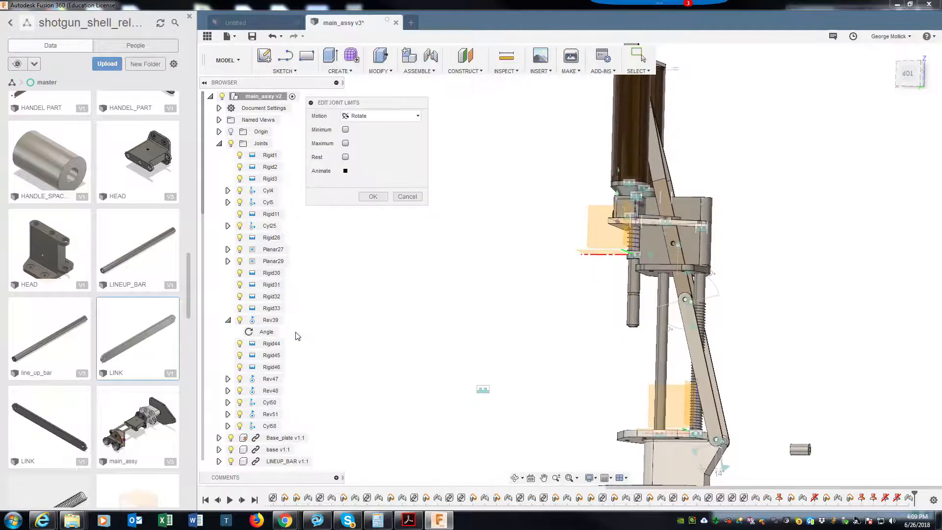
pyautogui.click(345, 131)
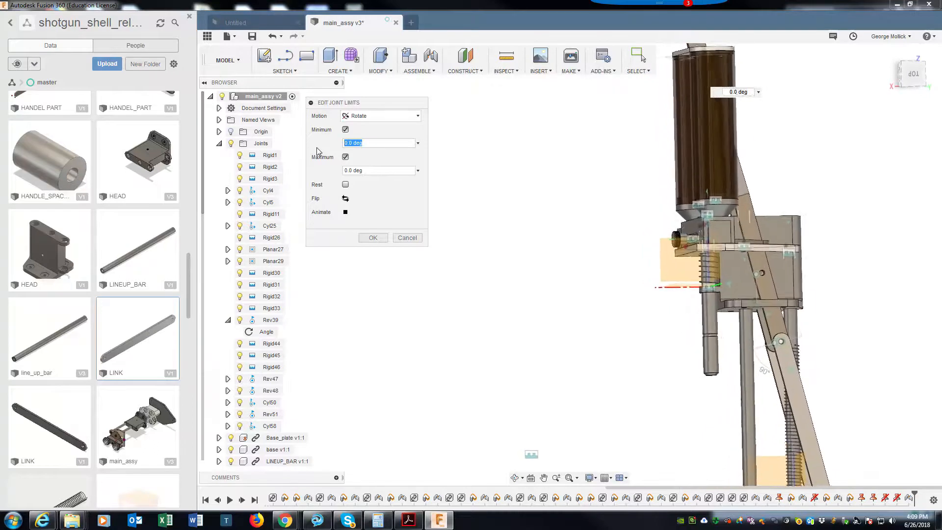
pyautogui.write('0')
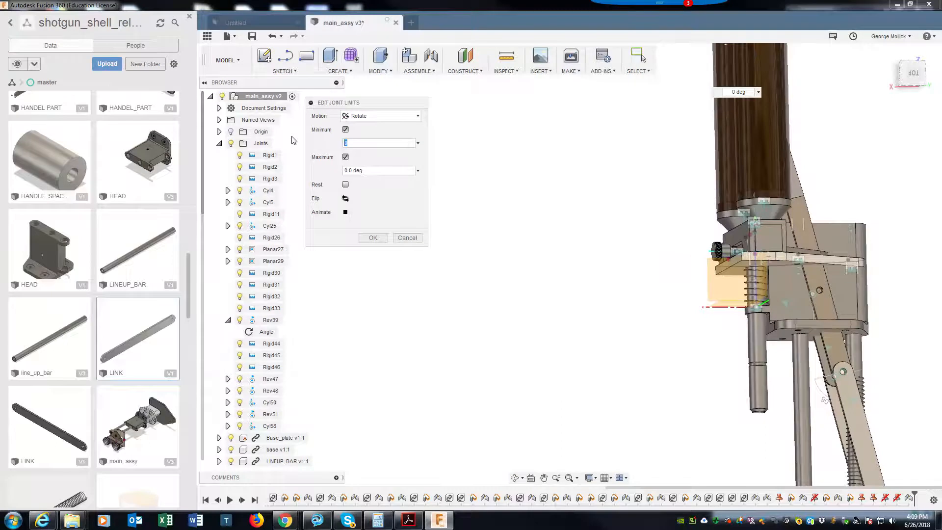
pyautogui.click(353, 172)
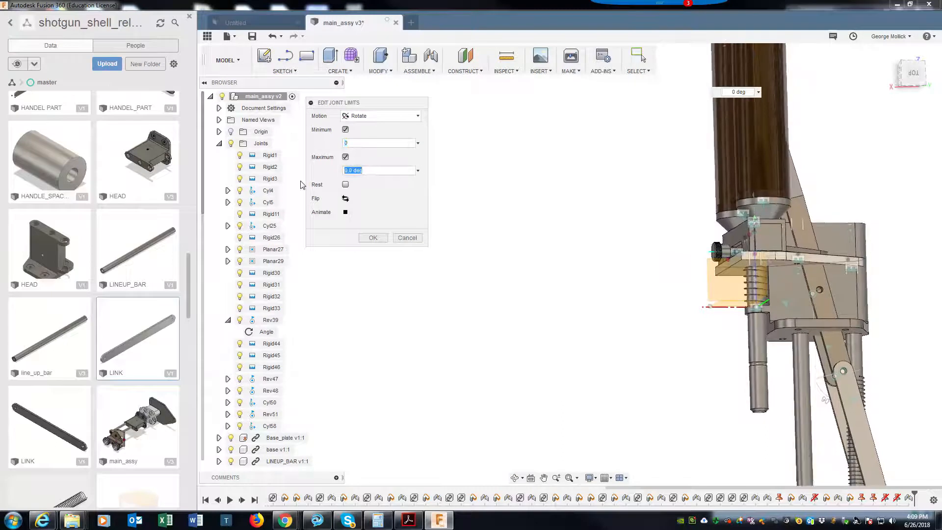
pyautogui.write('45')
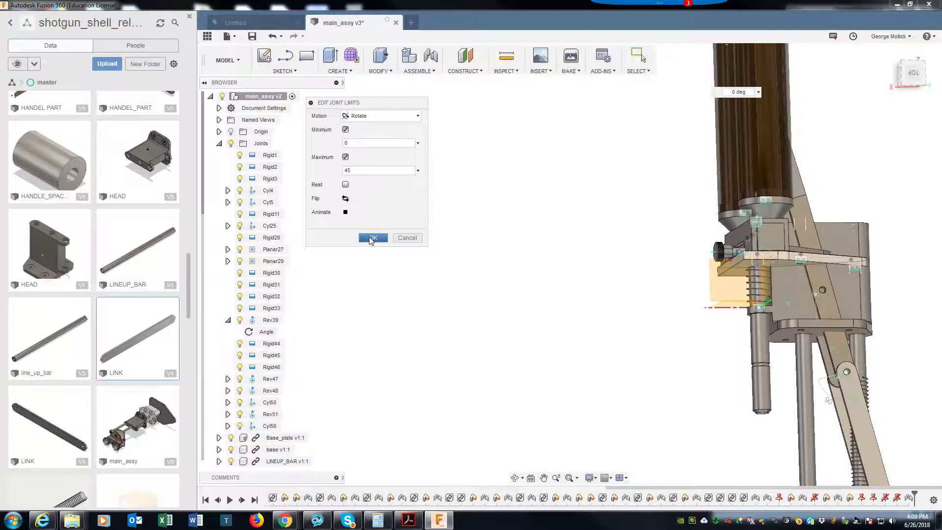
pyautogui.click(346, 213)
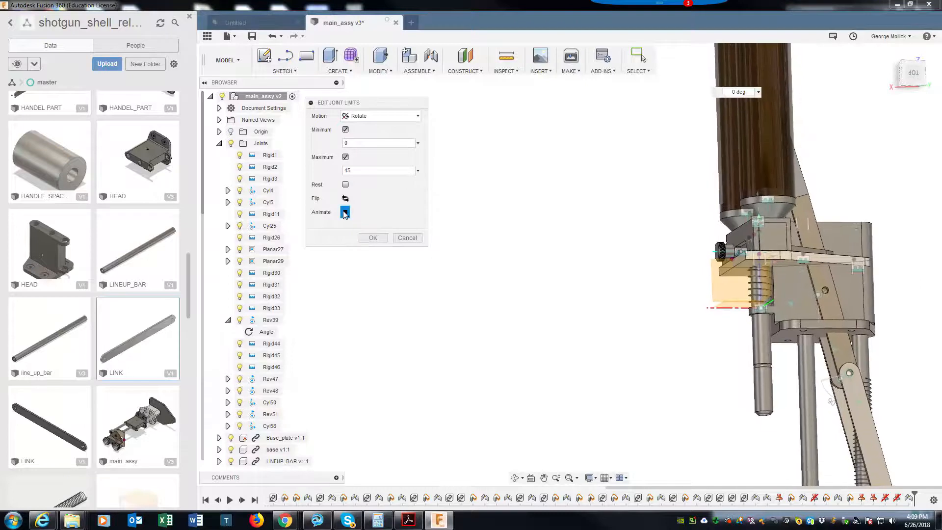
pyautogui.click(372, 238)
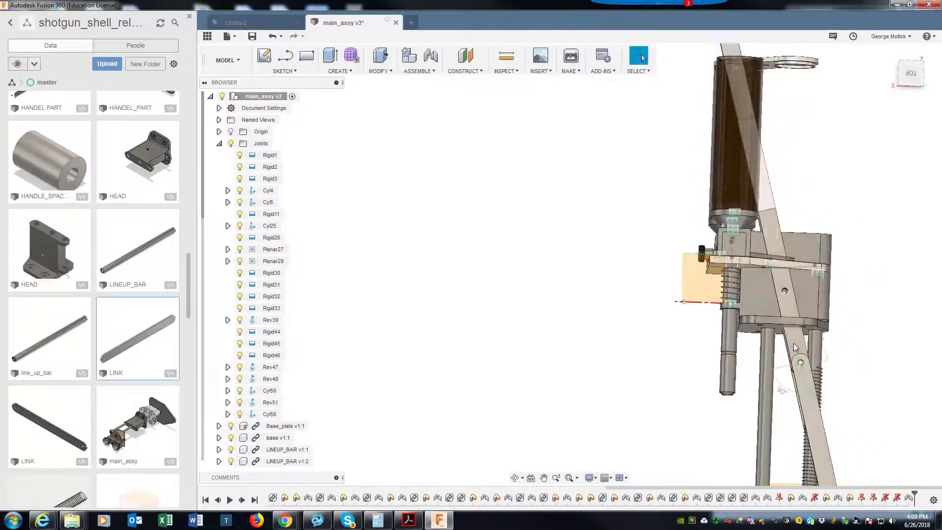
pyautogui.keyDown('shift'); pyautogui.moveTo(767, 98); pyautogui.dragTo(689, 122, button='middle'); pyautogui.keyUp('shift')
pyautogui.keyDown('shift'); pyautogui.moveTo(566, 157); pyautogui.dragTo(575, 388, button='middle'); pyautogui.keyUp('shift')
pyautogui.scroll(5, 581, 420)
pyautogui.keyDown('shift'); pyautogui.moveTo(583, 424); pyautogui.dragTo(497, 157, button='middle'); pyautogui.keyUp('shift')
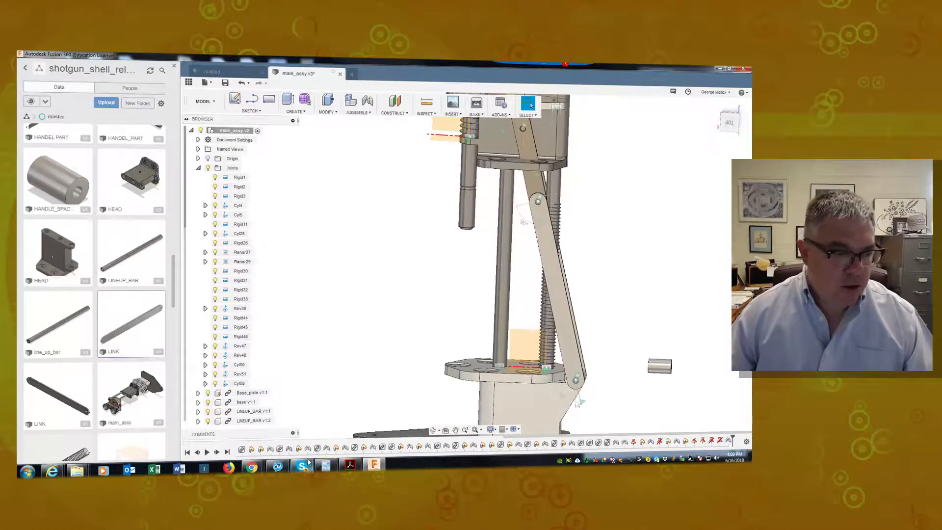
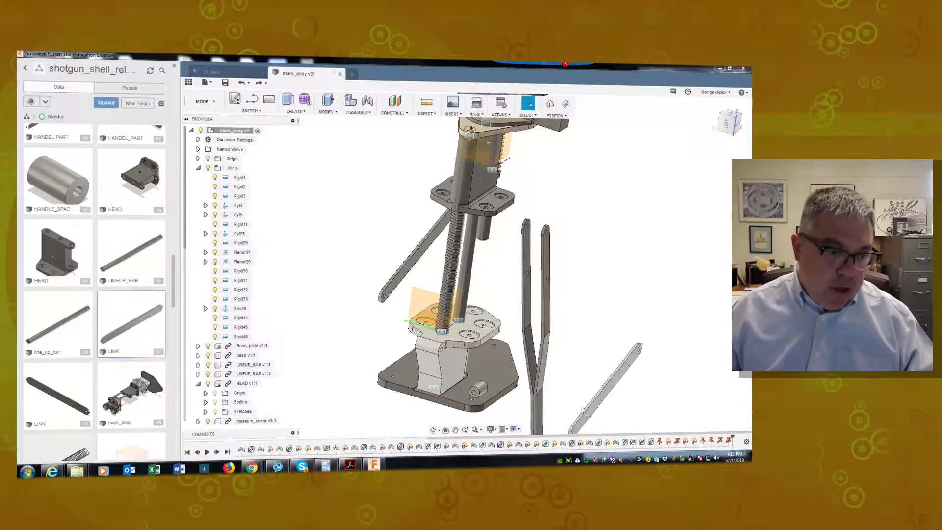
# Capture the moved components' position and create a revolute joint between the first link's end hole and the base's side hole
pyautogui.click(368, 106)
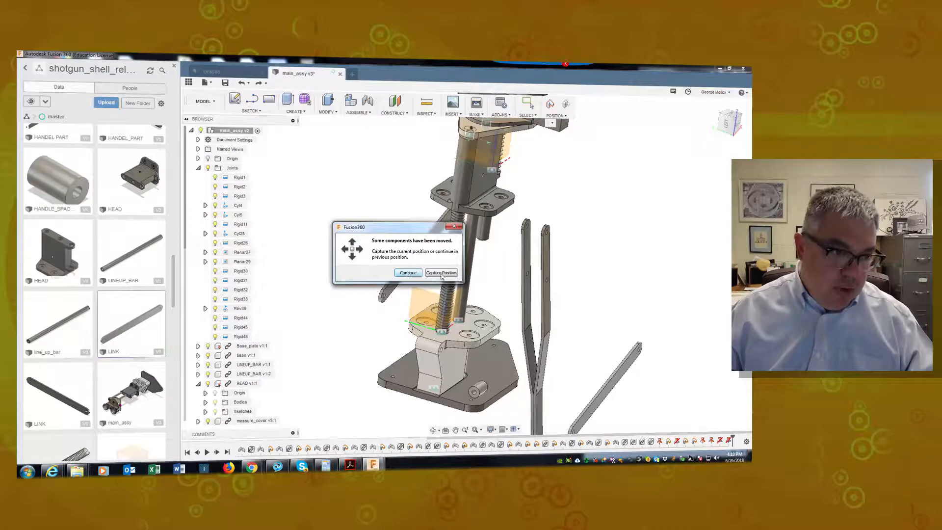
pyautogui.click(441, 272)
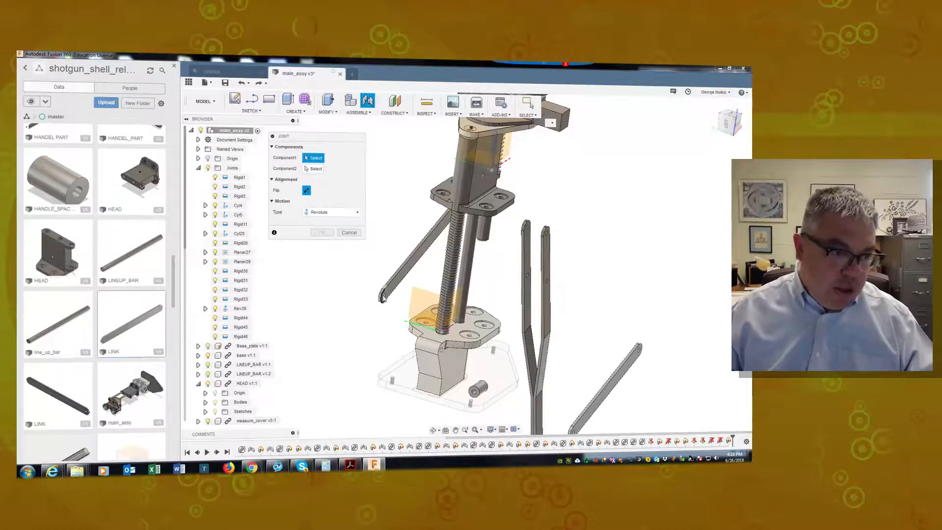
pyautogui.scroll(4, 385, 298)
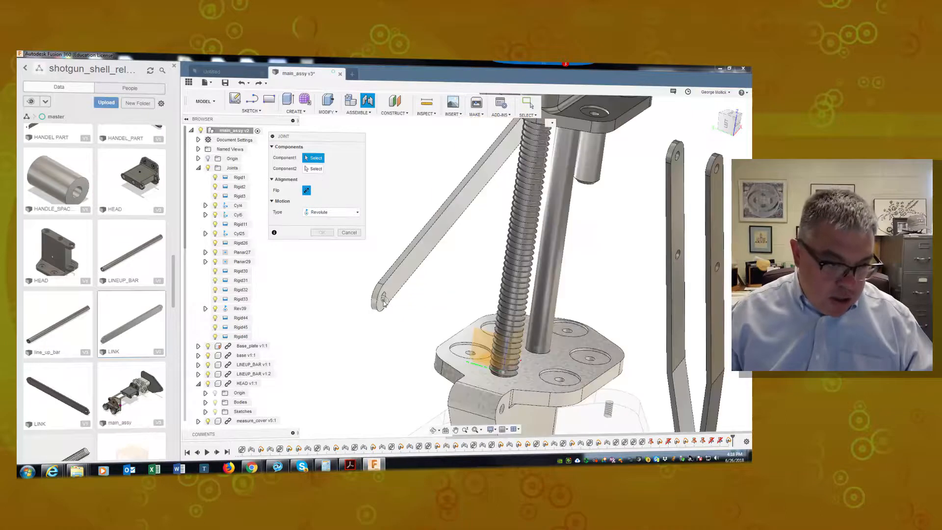
pyautogui.click(384, 298)
pyautogui.keyDown('shift'); pyautogui.moveTo(437, 385); pyautogui.dragTo(467, 404, button='middle'); pyautogui.keyUp('shift')
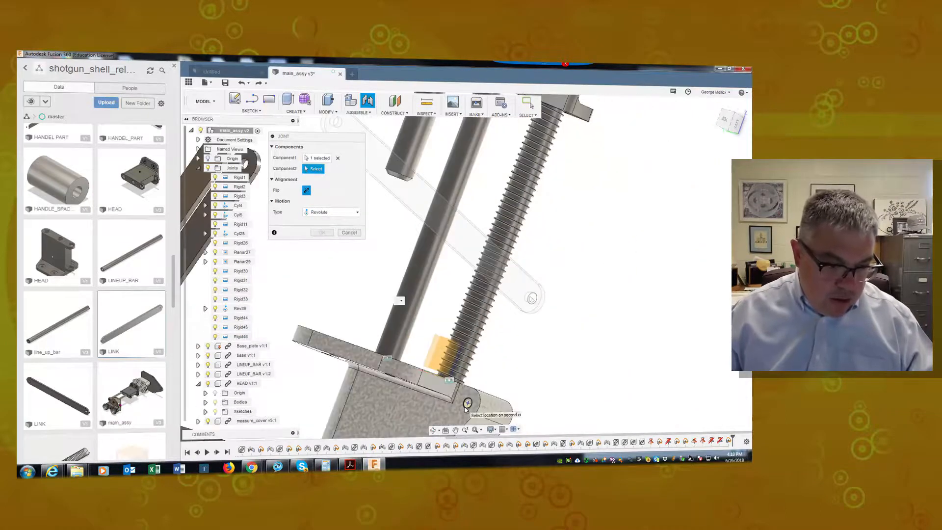
pyautogui.click(467, 404)
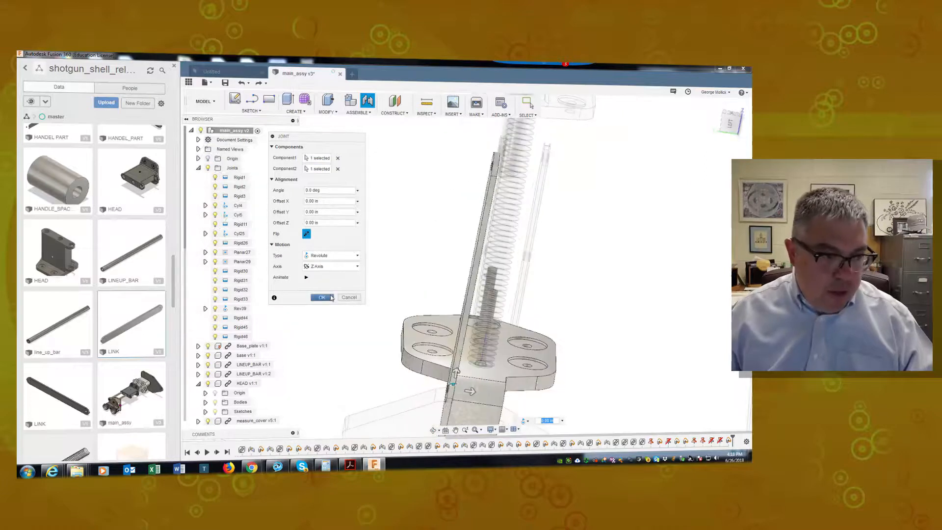
pyautogui.click(322, 299)
# Create a revolute joint between the second link's end hole and the hole on the opposite side of the base
pyautogui.keyDown('shift'); pyautogui.moveTo(457, 375); pyautogui.dragTo(407, 157, button='middle'); pyautogui.keyUp('shift')
pyautogui.scroll(-2, 635, 369)
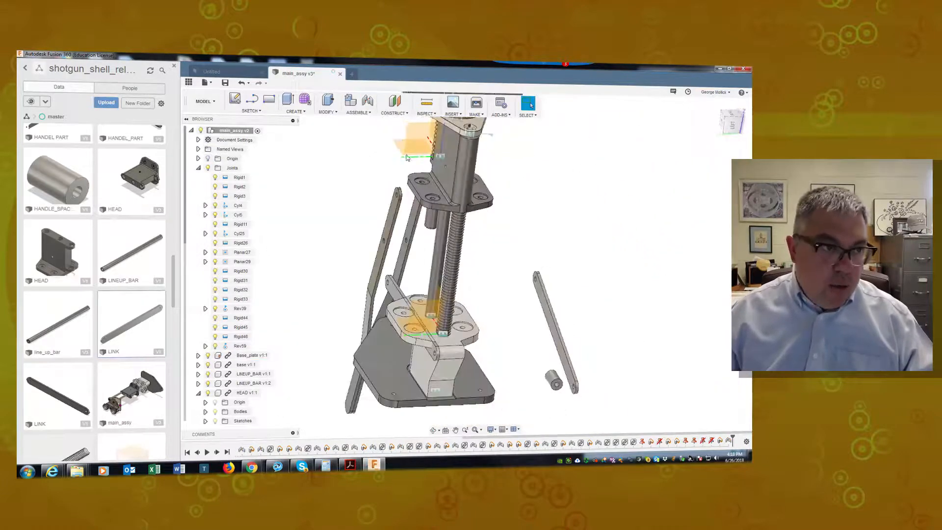
pyautogui.click(368, 101)
pyautogui.keyDown('shift'); pyautogui.moveTo(470, 372); pyautogui.dragTo(513, 403, button='middle'); pyautogui.keyUp('shift')
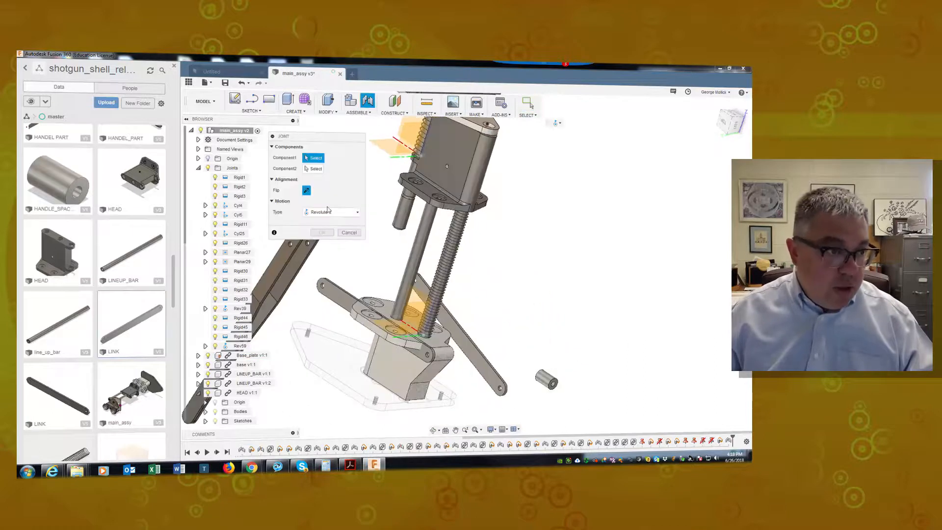
pyautogui.scroll(3, 485, 405)
pyautogui.click(507, 380)
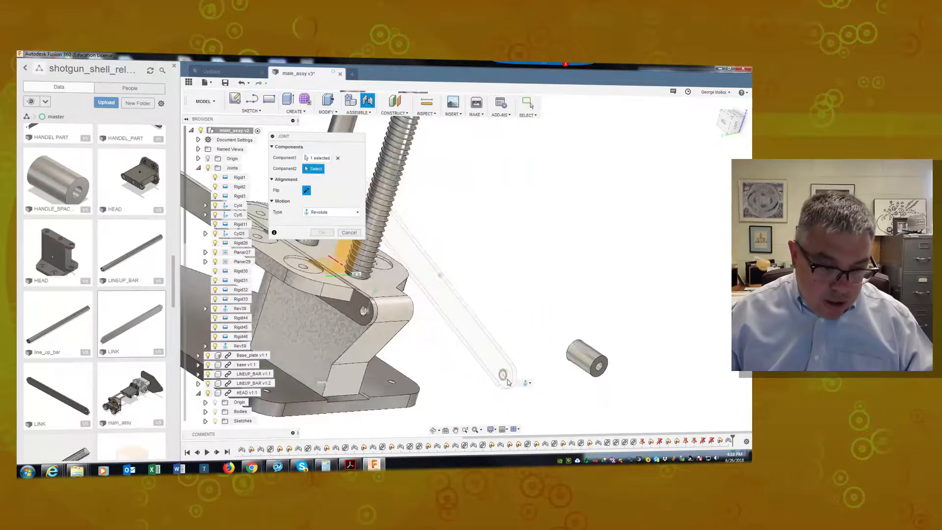
pyautogui.keyDown('shift'); pyautogui.moveTo(507, 380); pyautogui.dragTo(462, 294, button='middle'); pyautogui.keyUp('shift')
pyautogui.scroll(-3, 461, 304)
pyautogui.scroll(5, 378, 374)
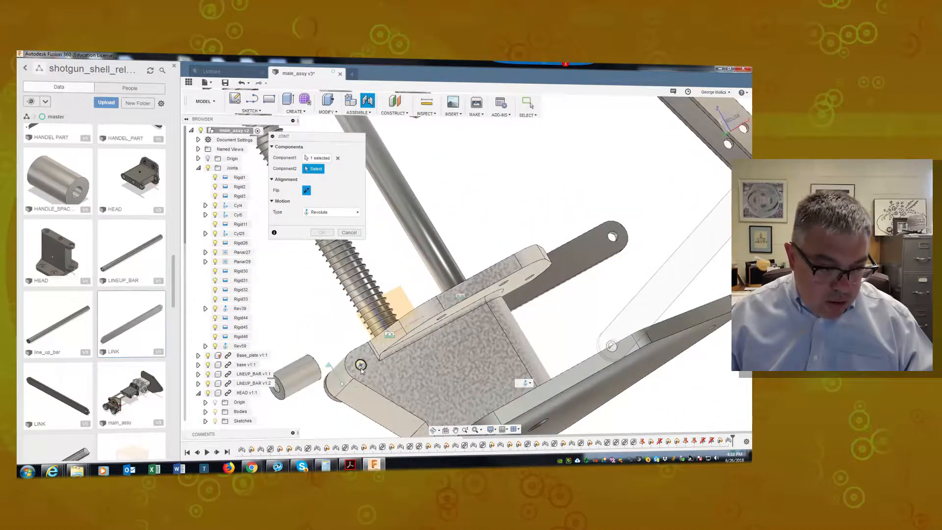
pyautogui.click(360, 368)
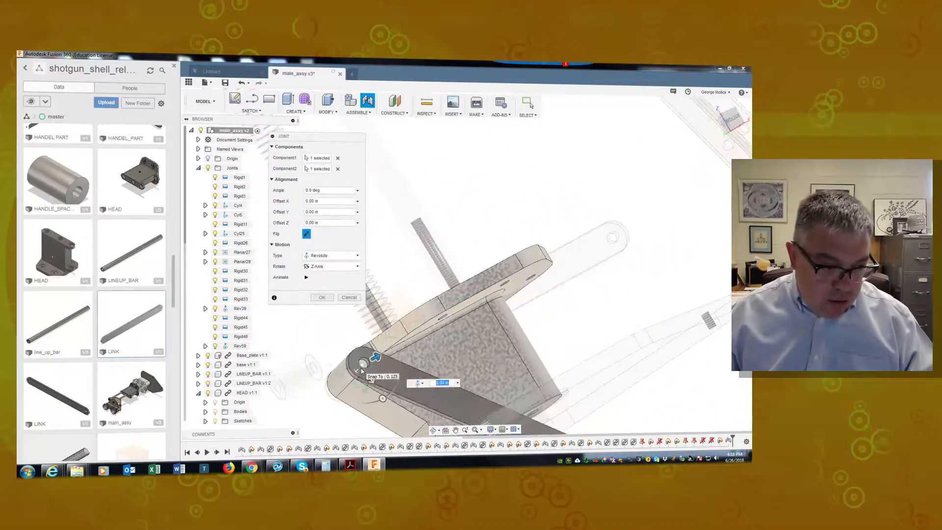
pyautogui.click(322, 297)
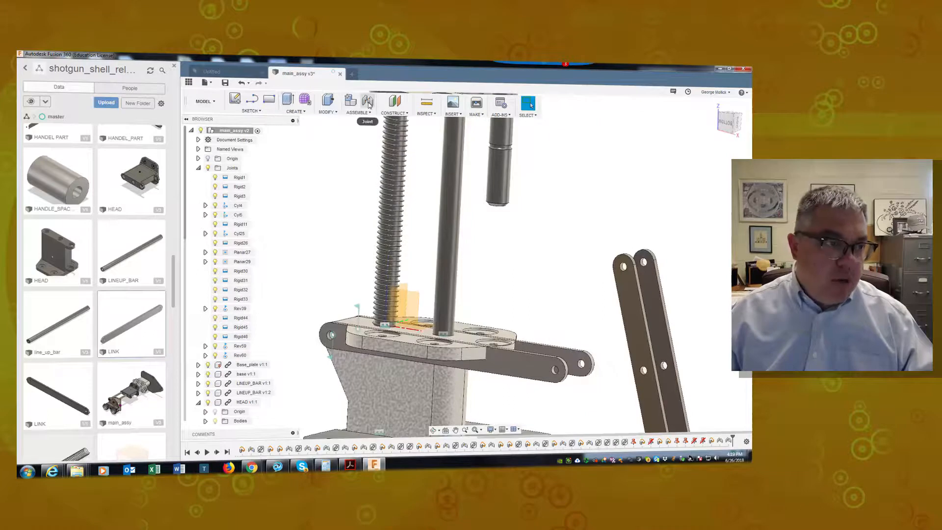
# Create a cylindrical joint between the free end holes of the two links so that they swing together
pyautogui.click(358, 112)
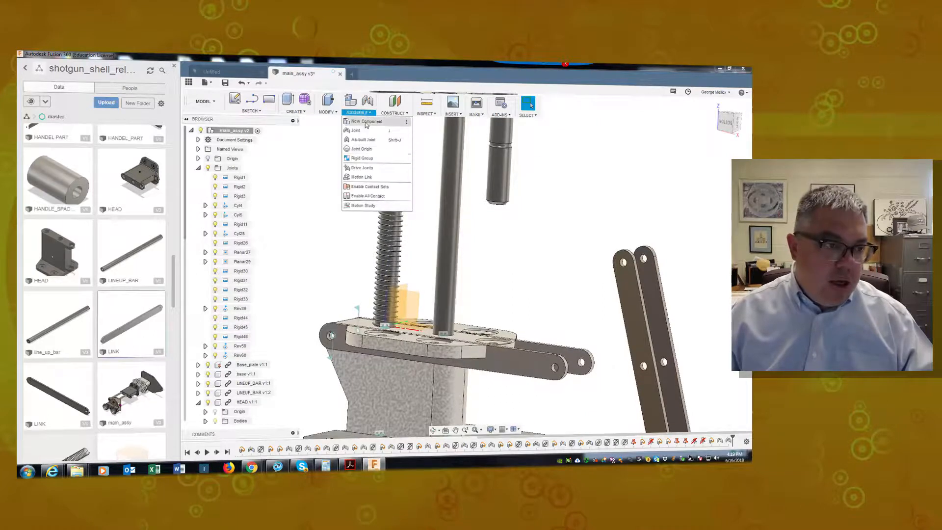
pyautogui.click(356, 131)
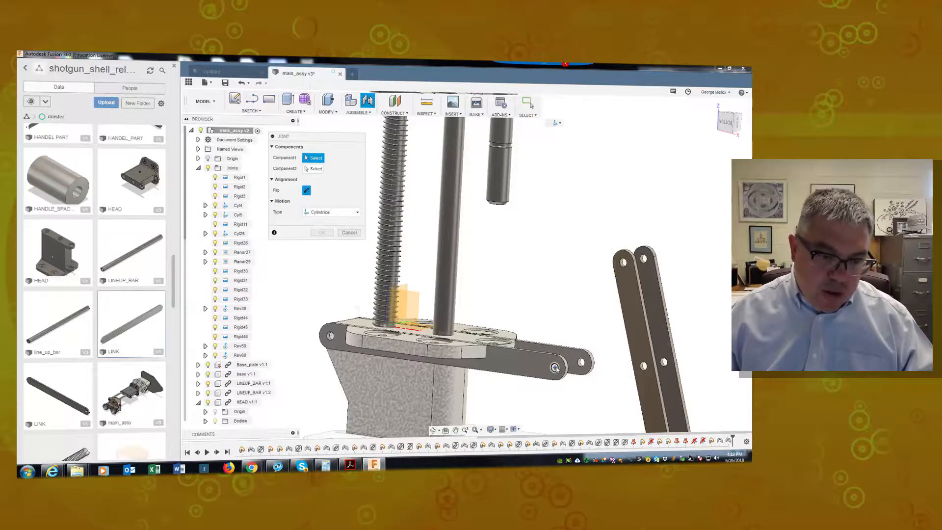
pyautogui.click(555, 367)
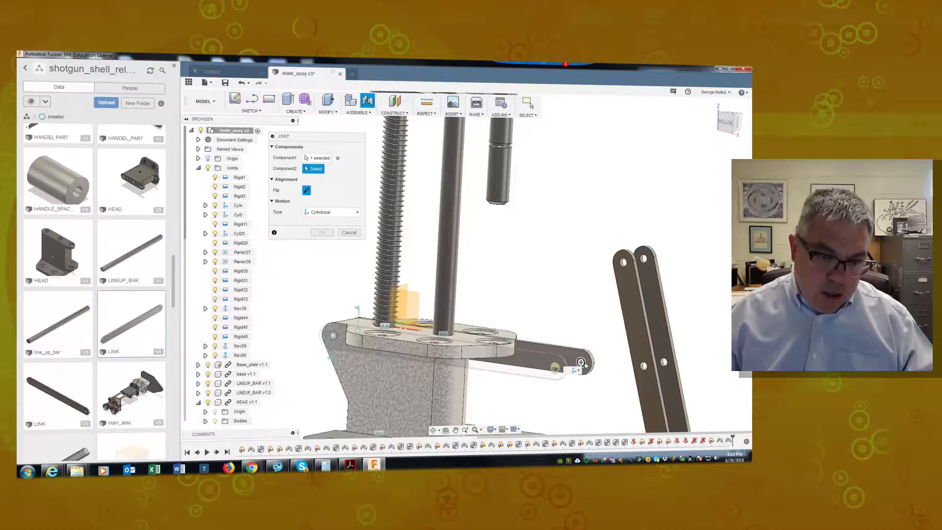
pyautogui.click(581, 363)
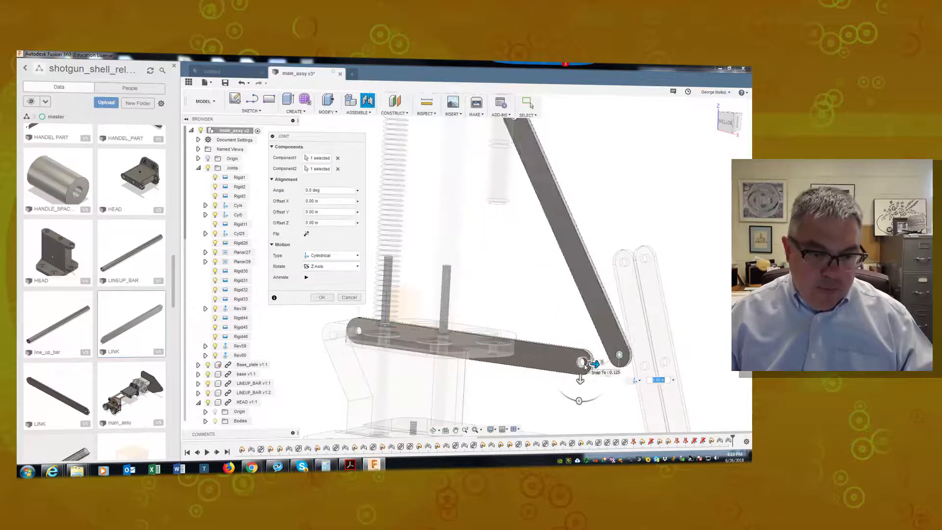
pyautogui.click(322, 297)
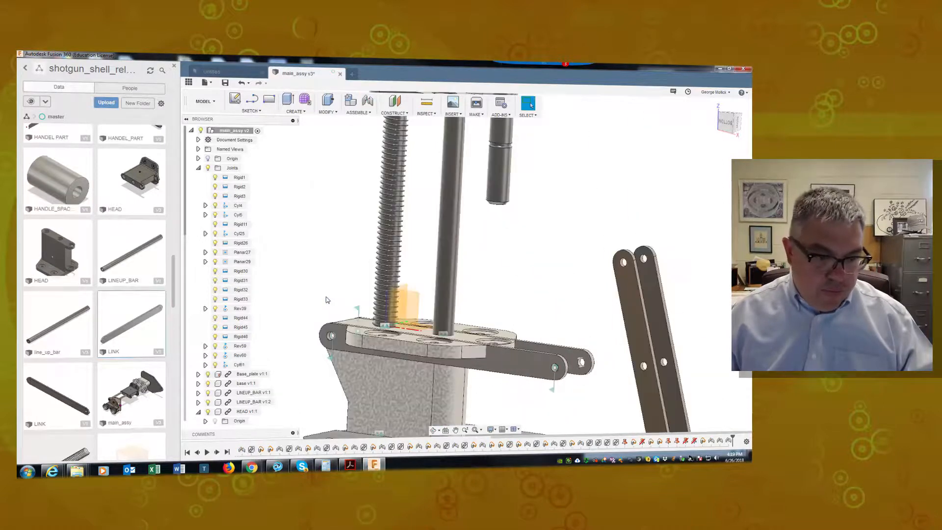
# Swing the joined links by hand from the base up to a nearly upright position beside the guide bars
pyautogui.keyDown('shift'); pyautogui.moveTo(500, 384); pyautogui.dragTo(543, 389, button='middle'); pyautogui.keyUp('shift')
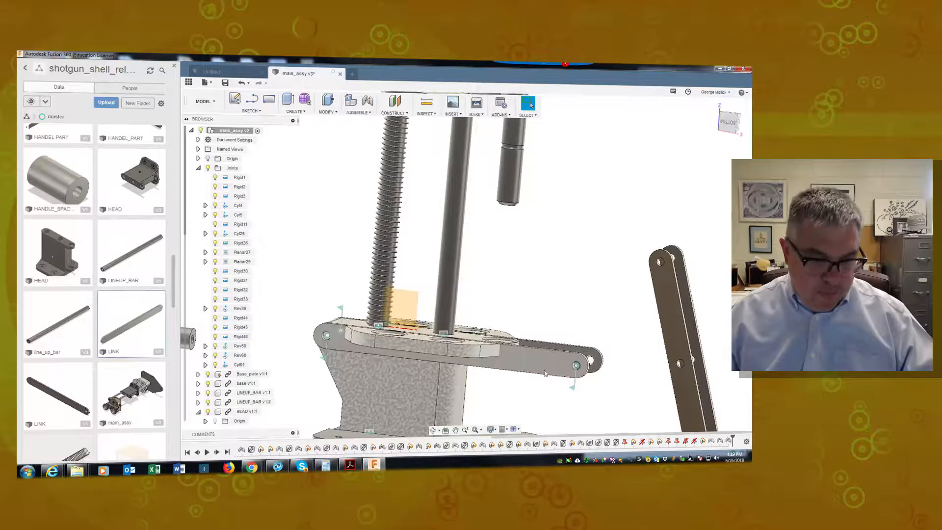
pyautogui.moveTo(545, 369); pyautogui.dragTo(374, 217)
pyautogui.moveTo(291, 202); pyautogui.dragTo(375, 316)
pyautogui.keyDown('shift'); pyautogui.moveTo(375, 319); pyautogui.dragTo(564, 383, button='middle'); pyautogui.keyUp('shift')
pyautogui.moveTo(595, 333); pyautogui.dragTo(562, 244)
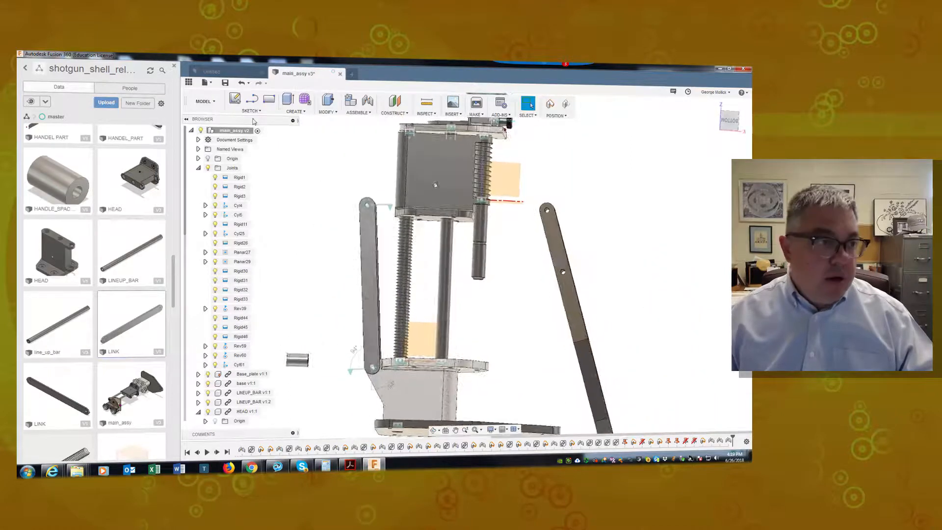
pyautogui.keyDown('shift'); pyautogui.moveTo(562, 245); pyautogui.dragTo(537, 236, button='middle'); pyautogui.keyUp('shift')
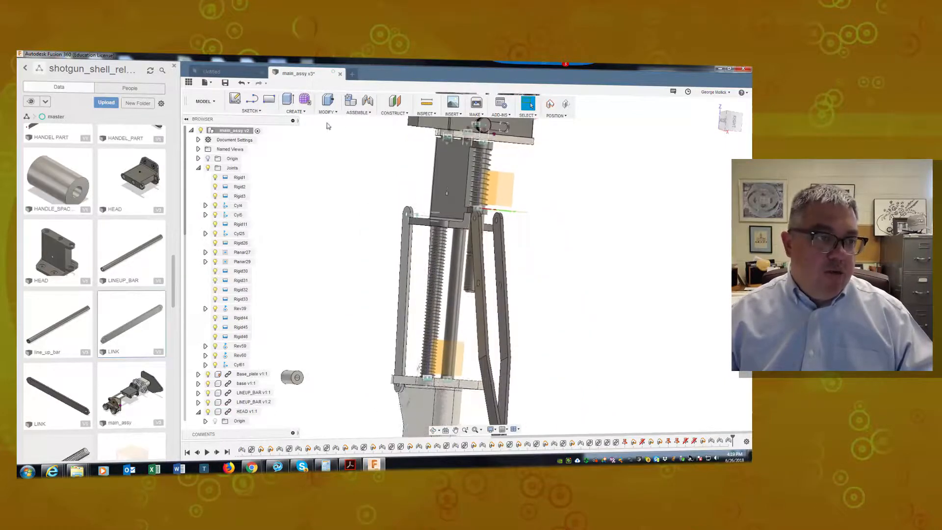
# Create a revolute joint between the middle hole of the handle and the matching side hole of the head
pyautogui.click(366, 102)
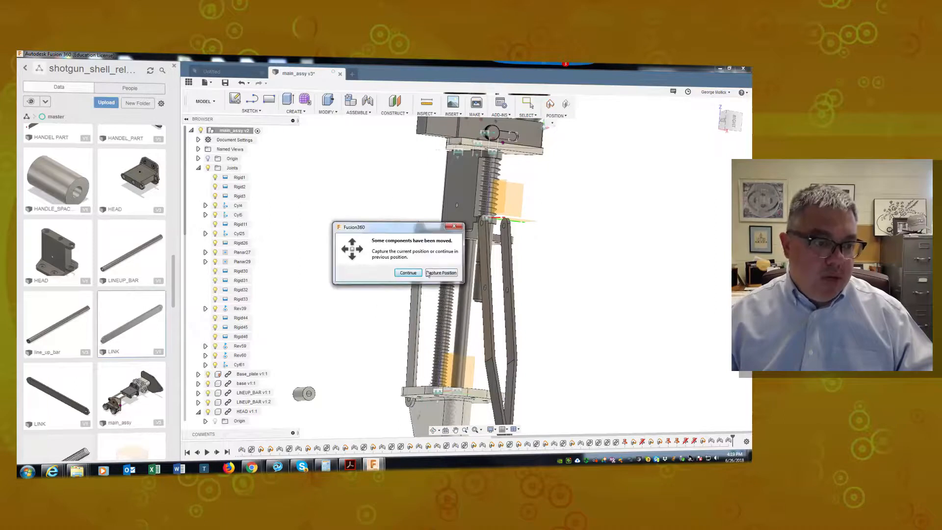
pyautogui.click(407, 272)
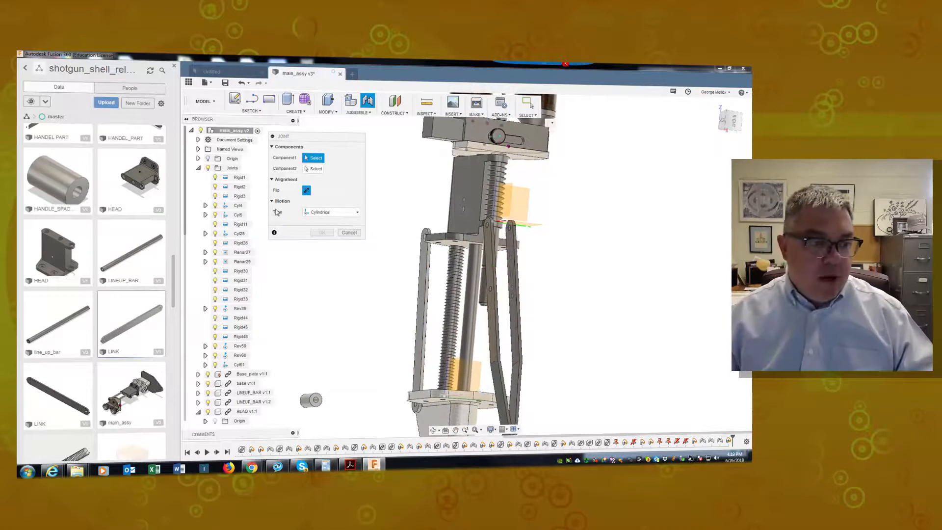
pyautogui.click(323, 212)
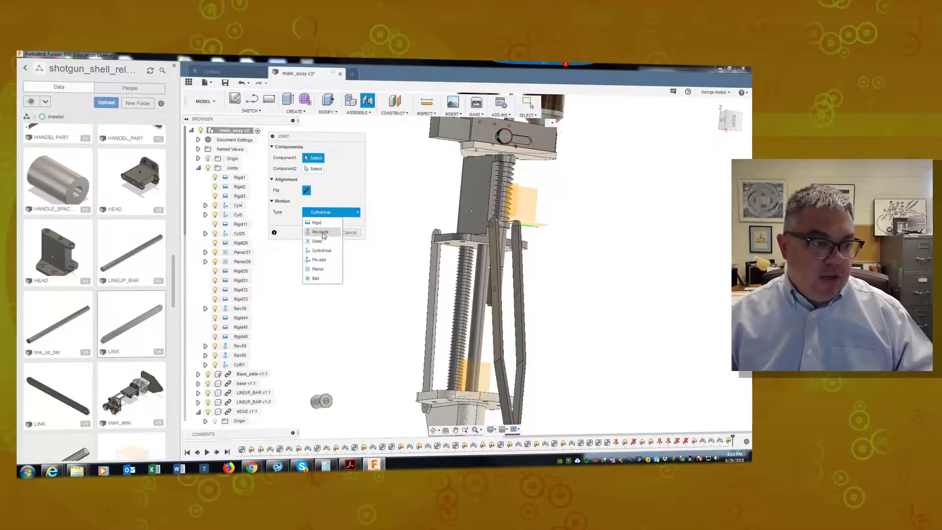
pyautogui.click(321, 232)
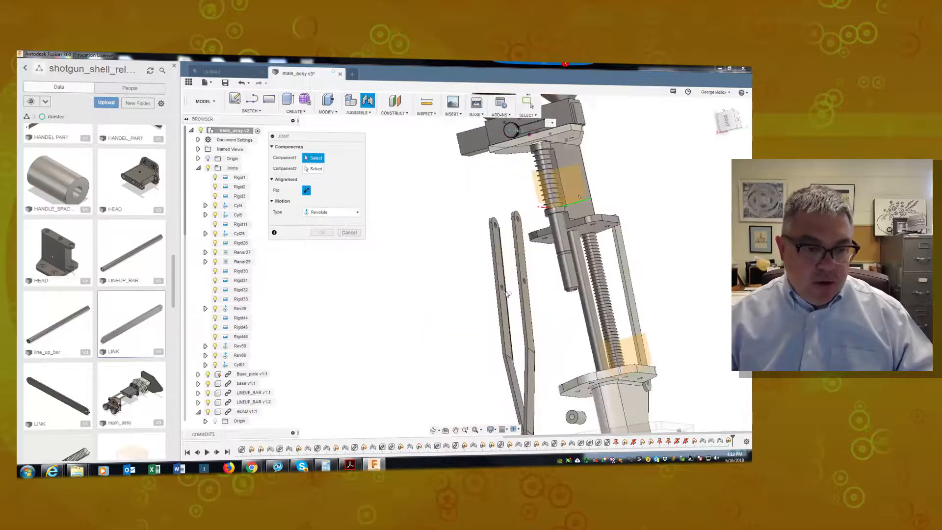
pyautogui.scroll(4, 499, 295)
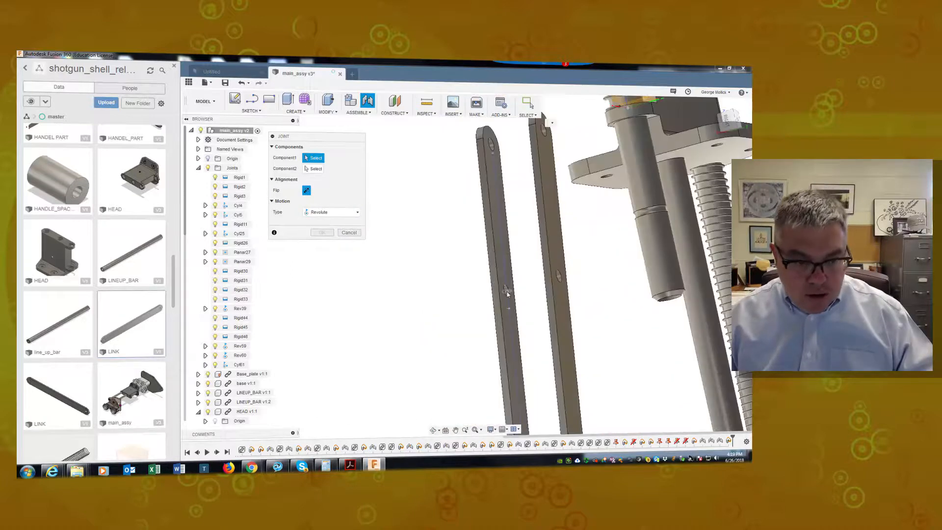
pyautogui.click(506, 293)
pyautogui.scroll(-5, 506, 293)
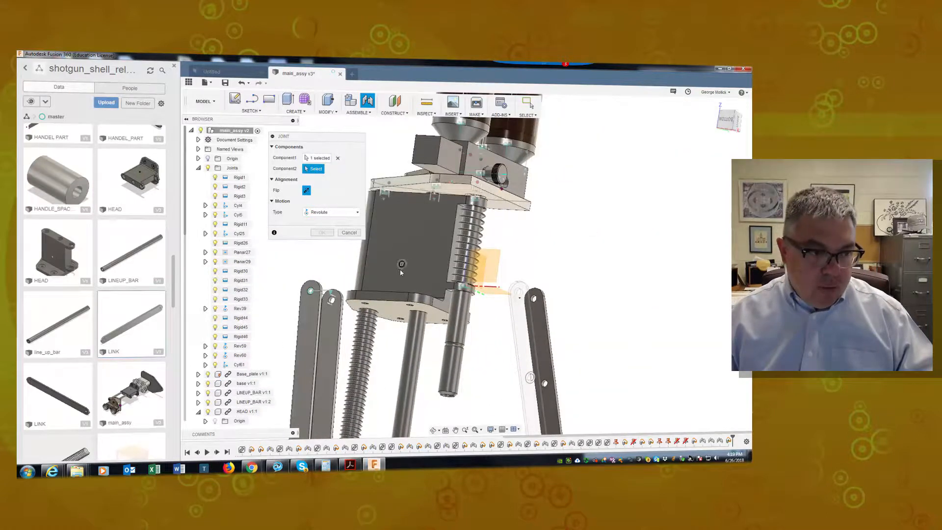
pyautogui.scroll(3, 400, 271)
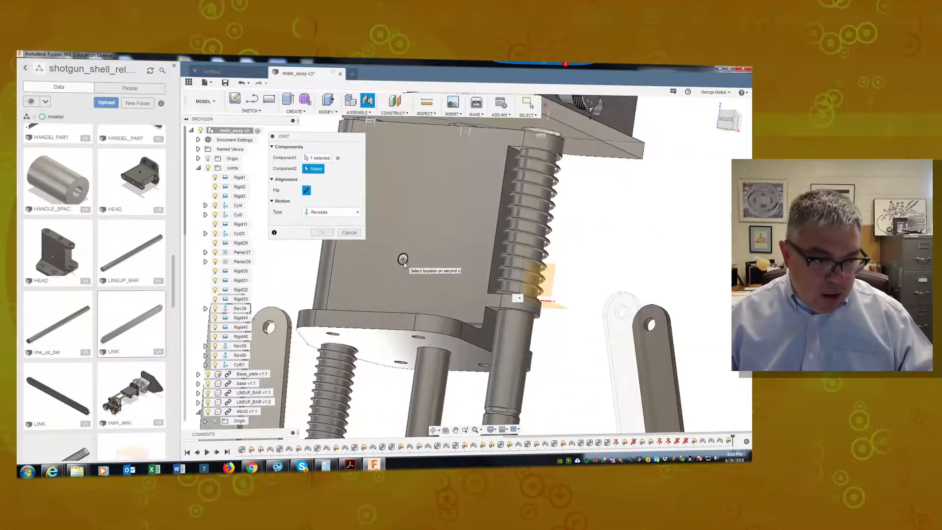
pyautogui.click(403, 260)
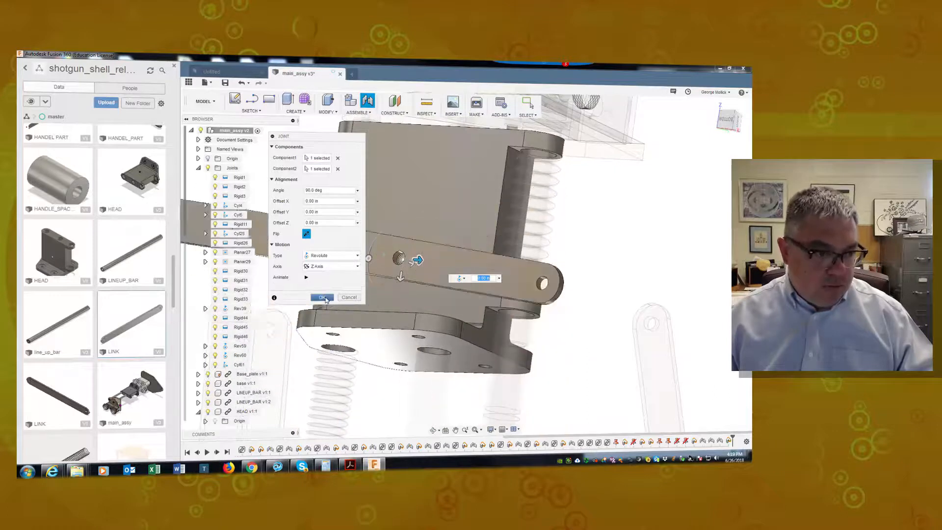
pyautogui.click(326, 300)
# Swing the links and the handle by hand until the handle's end holes sit near the links' free upper ends
pyautogui.scroll(-4, 391, 325)
pyautogui.keyDown('shift'); pyautogui.moveTo(443, 385); pyautogui.dragTo(432, 412, button='middle'); pyautogui.keyUp('shift')
pyautogui.moveTo(404, 393); pyautogui.dragTo(735, 397)
pyautogui.keyDown('shift'); pyautogui.moveTo(361, 139); pyautogui.dragTo(367, 143, button='middle'); pyautogui.keyUp('shift')
pyautogui.moveTo(411, 128); pyautogui.dragTo(393, 182)
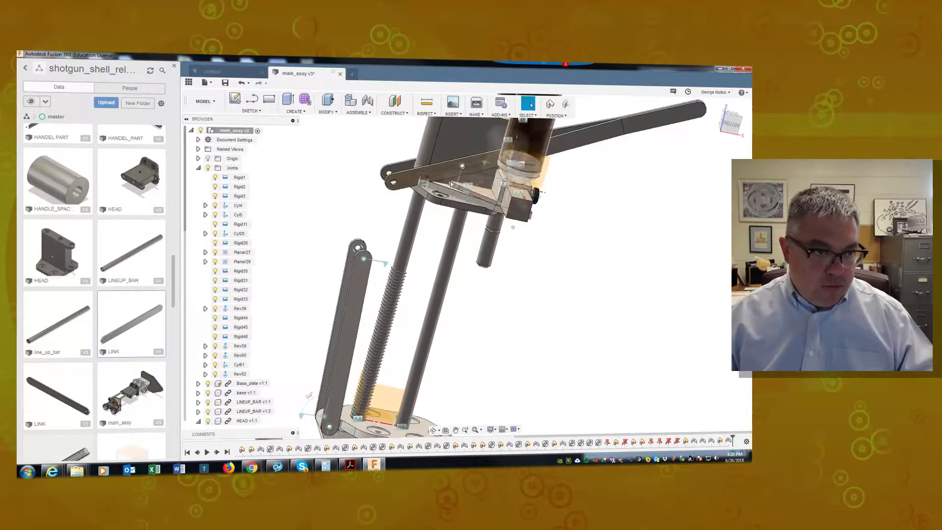
pyautogui.moveTo(457, 150); pyautogui.dragTo(427, 233)
pyautogui.keyDown('shift'); pyautogui.moveTo(428, 234); pyautogui.dragTo(416, 246, button='middle'); pyautogui.keyUp('shift')
pyautogui.scroll(3, 415, 250)
pyautogui.scroll(2, 395, 299)
pyautogui.keyDown('shift'); pyautogui.moveTo(395, 300); pyautogui.dragTo(457, 353, button='middle'); pyautogui.keyUp('shift')
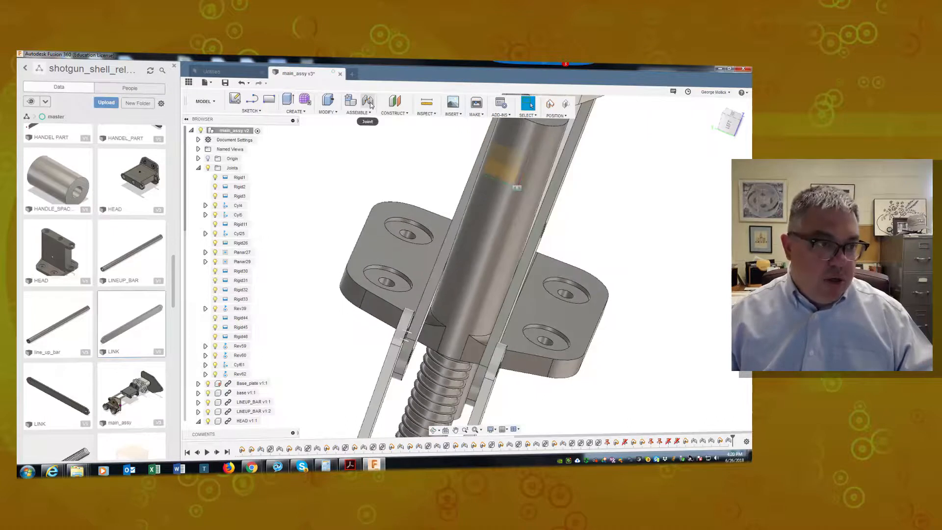
# Try to create a revolute joint between the link's upper hole and the handle's end hole, and undo it
pyautogui.click(369, 102)
pyautogui.click(432, 274)
pyautogui.keyDown('shift'); pyautogui.moveTo(458, 299); pyautogui.dragTo(560, 334, button='middle'); pyautogui.keyUp('shift')
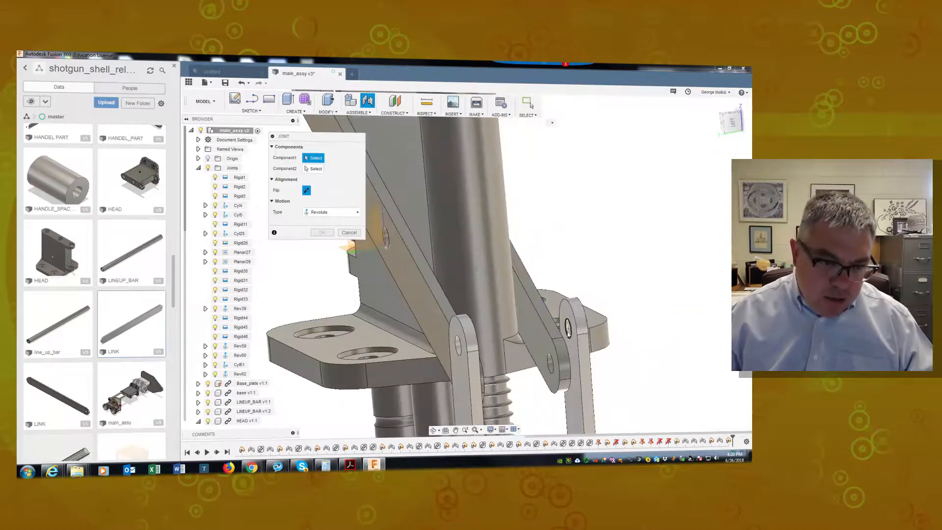
pyautogui.click(568, 334)
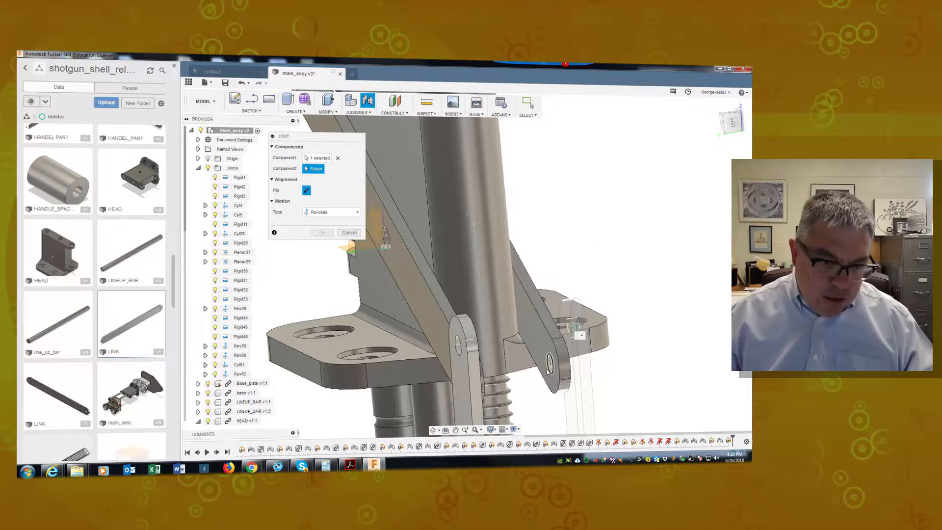
pyautogui.click(547, 372)
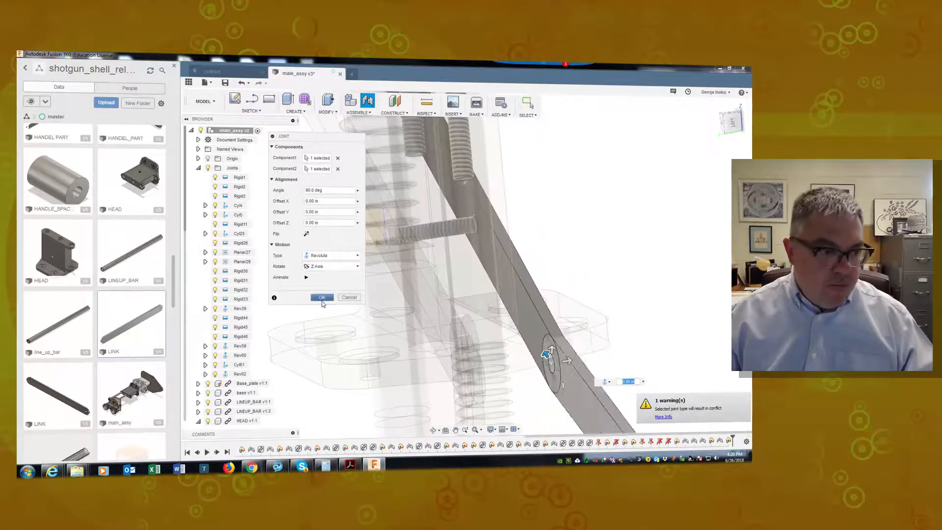
pyautogui.click(322, 298)
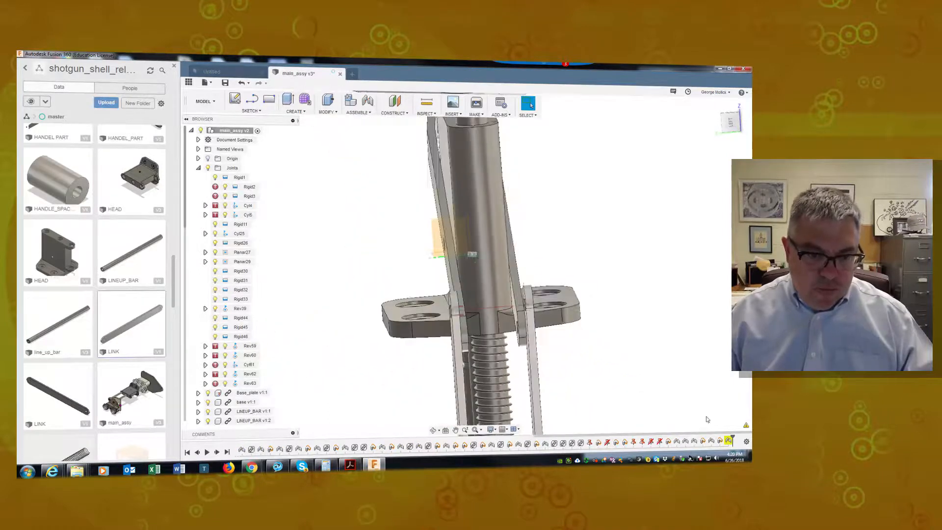
pyautogui.click(240, 83)
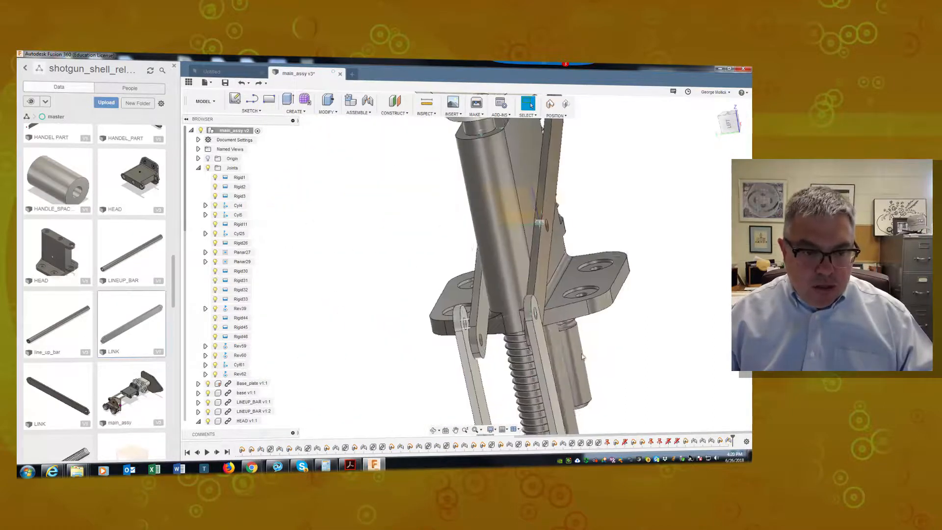
# Capture the moved position and create a cylindrical joint between the handle's end hole and the link's upper hole
pyautogui.click(366, 103)
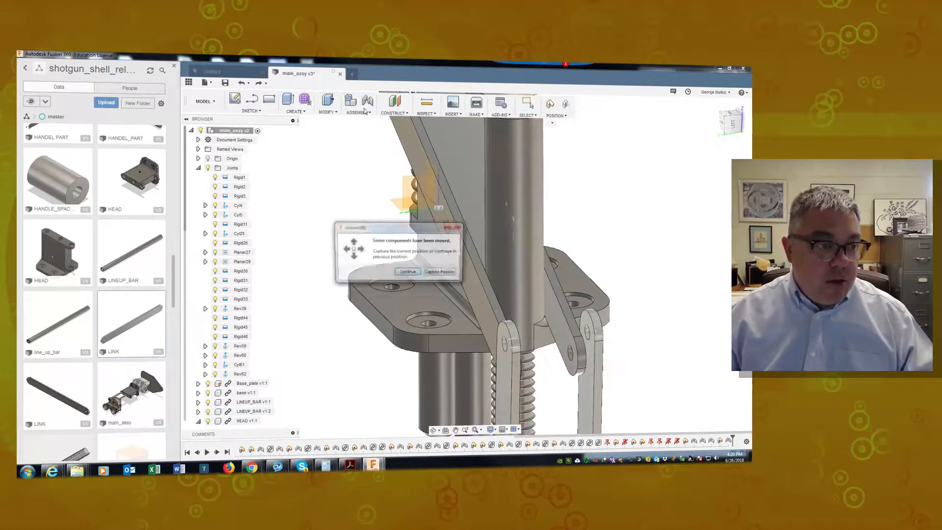
pyautogui.click(441, 273)
pyautogui.click(334, 212)
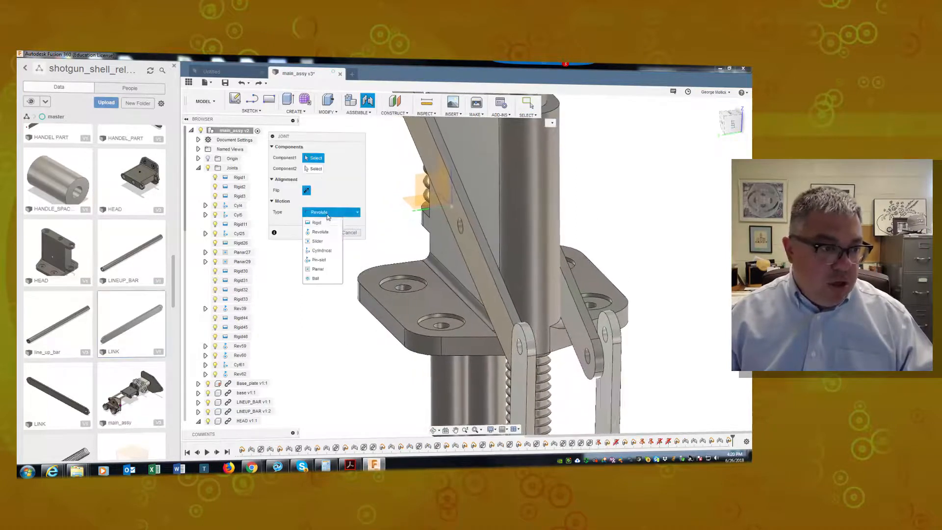
pyautogui.click(326, 251)
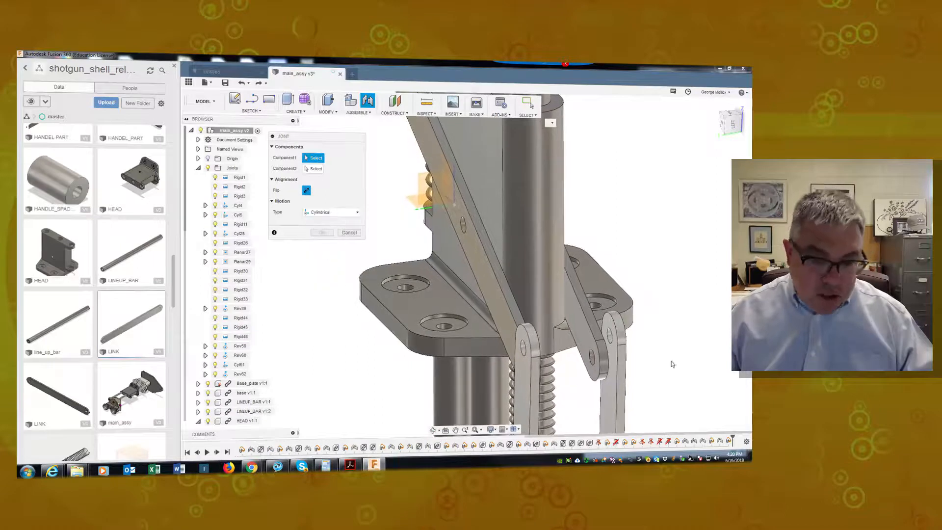
pyautogui.scroll(5, 602, 353)
pyautogui.click(604, 353)
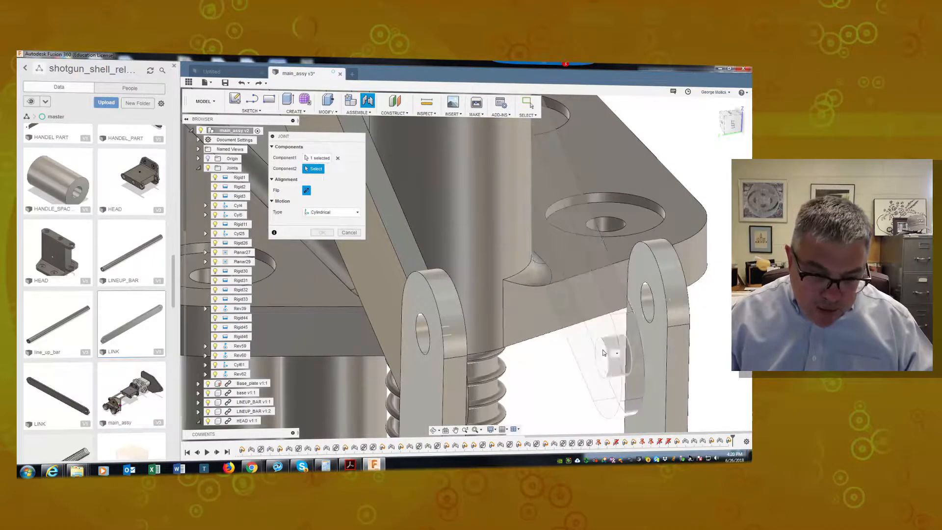
pyautogui.click(651, 299)
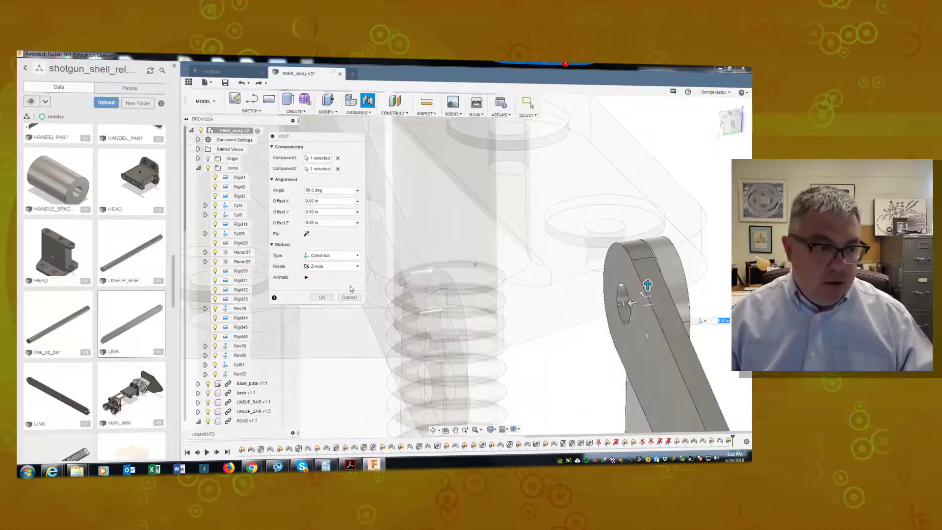
pyautogui.click(321, 298)
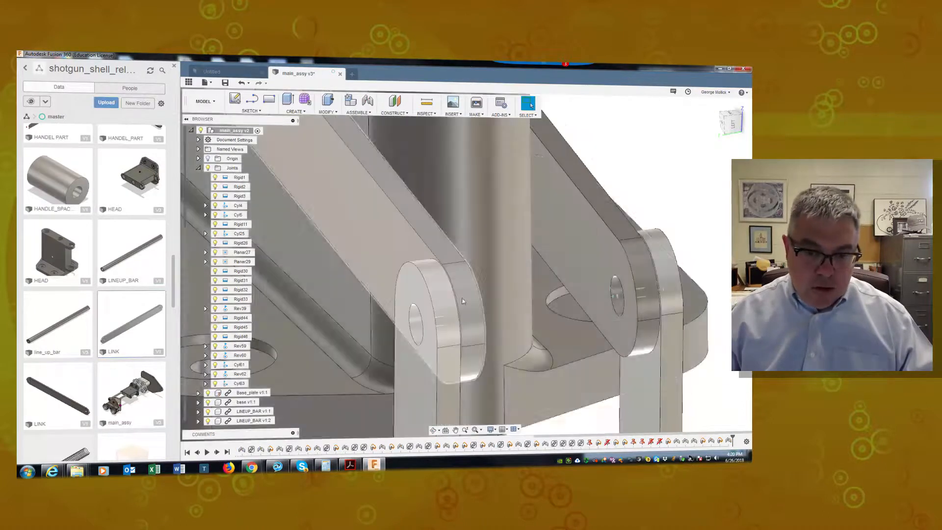
# Swing the handle by hand to test how it drives the links and the head along the guide bars
pyautogui.scroll(5, 558, 298)
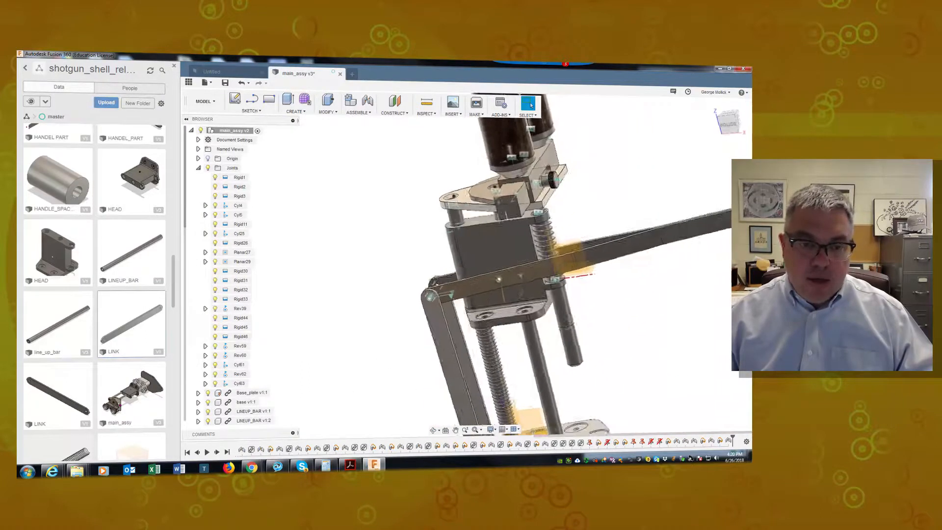
pyautogui.moveTo(672, 249); pyautogui.dragTo(593, 270)
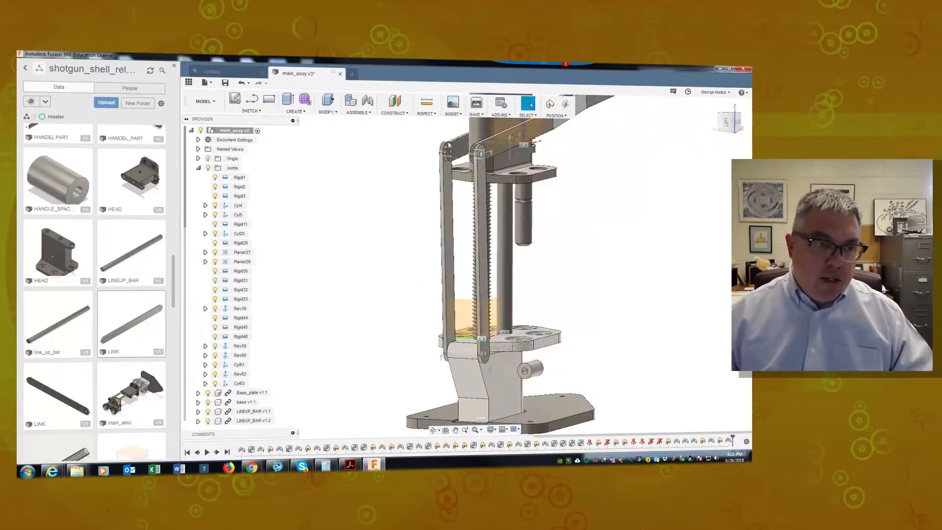
pyautogui.click(451, 153)
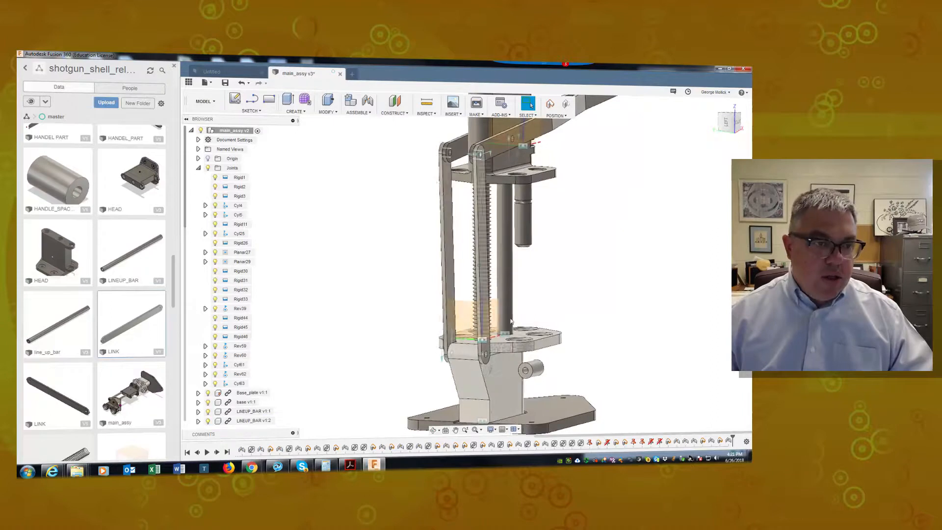
pyautogui.click(371, 114)
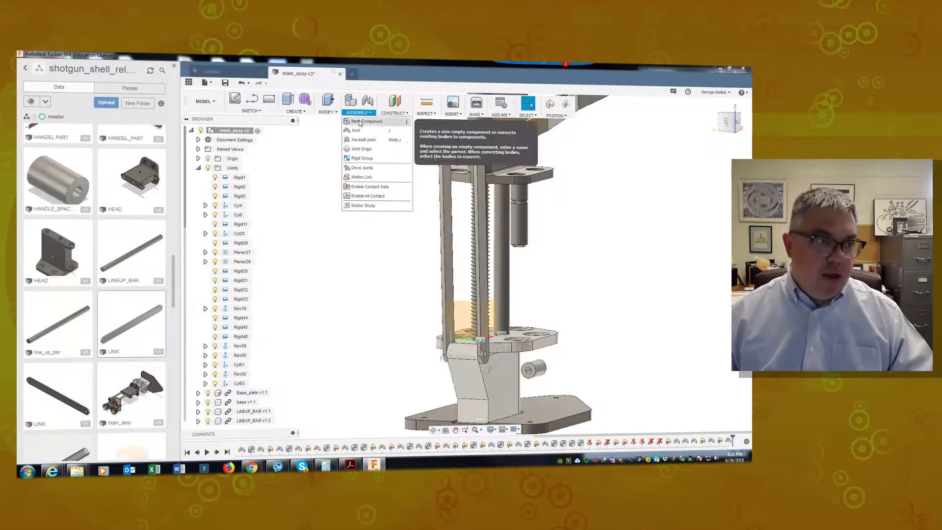
pyautogui.click(366, 121)
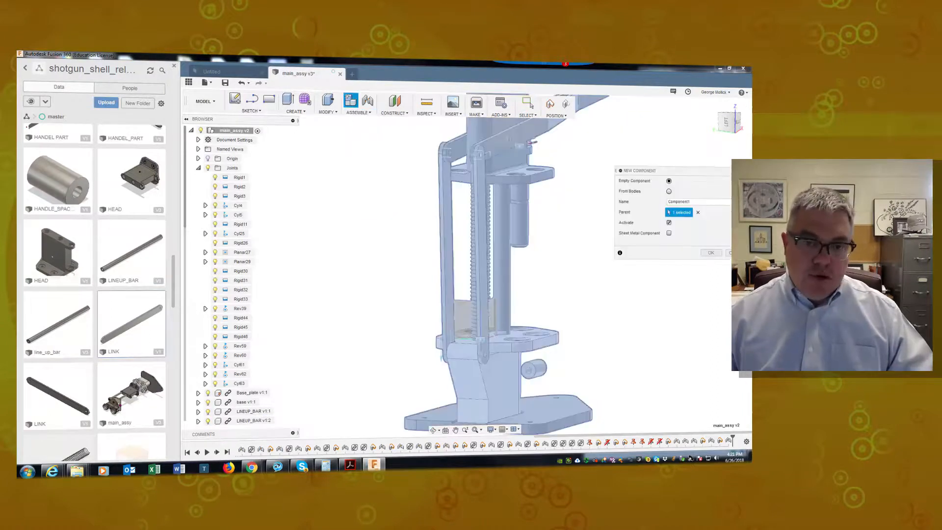
pyautogui.press('Escape')
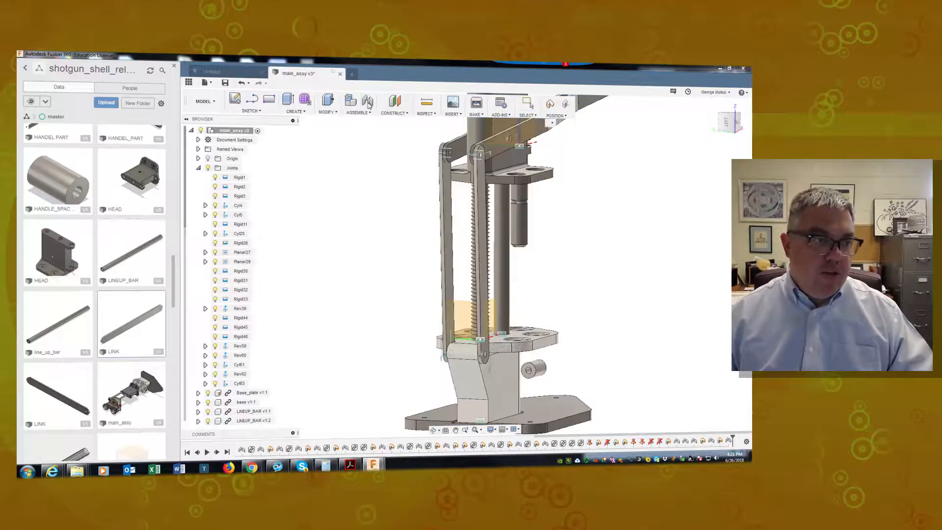
# Capture the position and rigidly join the loose handle spacer to the handle's end hole, flipped to lie between both handle sides
pyautogui.click(368, 102)
pyautogui.click(442, 272)
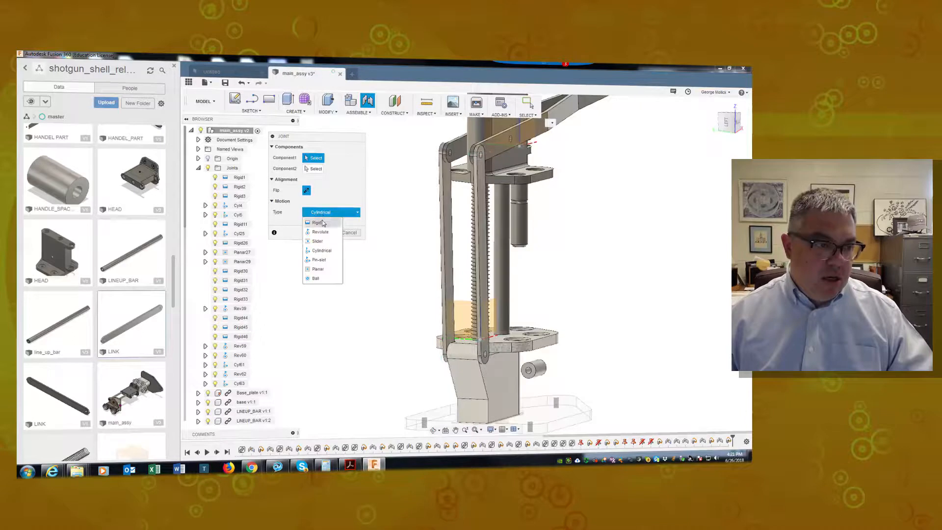
pyautogui.click(530, 375)
pyautogui.click(452, 158)
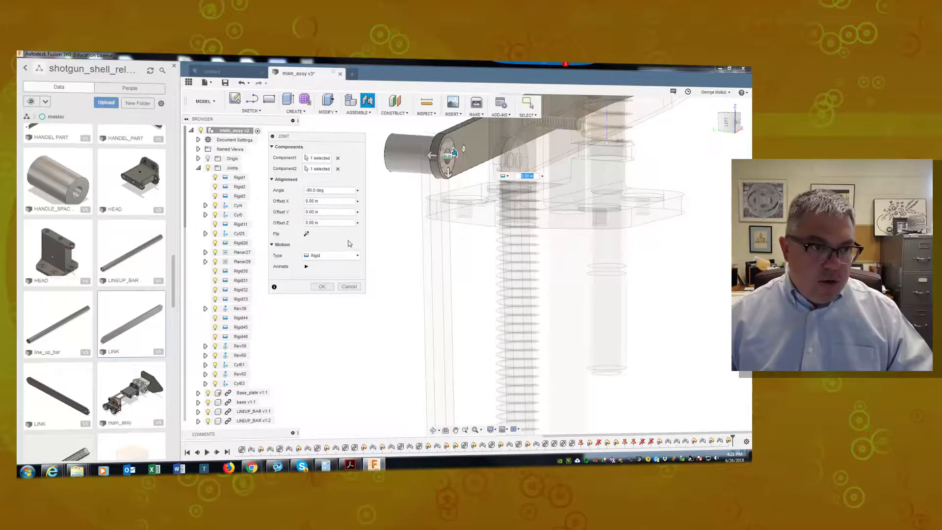
pyautogui.click(306, 234)
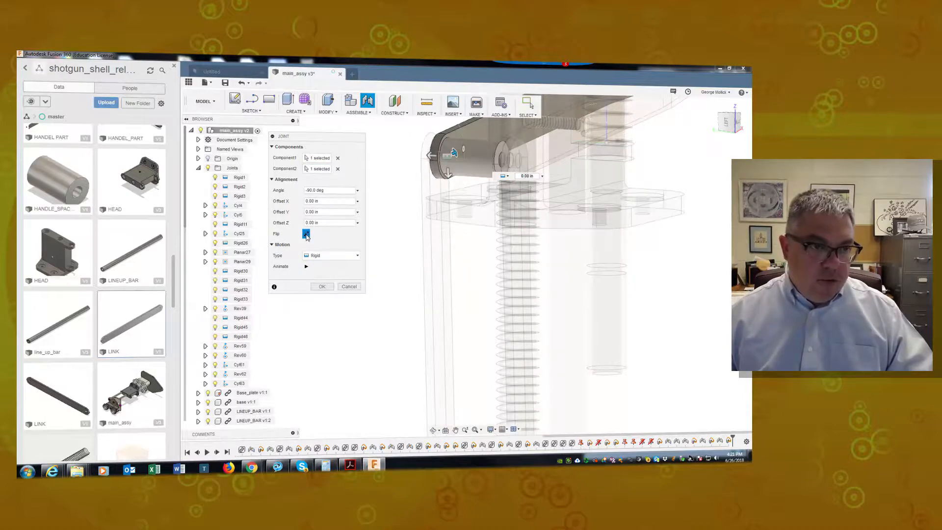
pyautogui.click(321, 287)
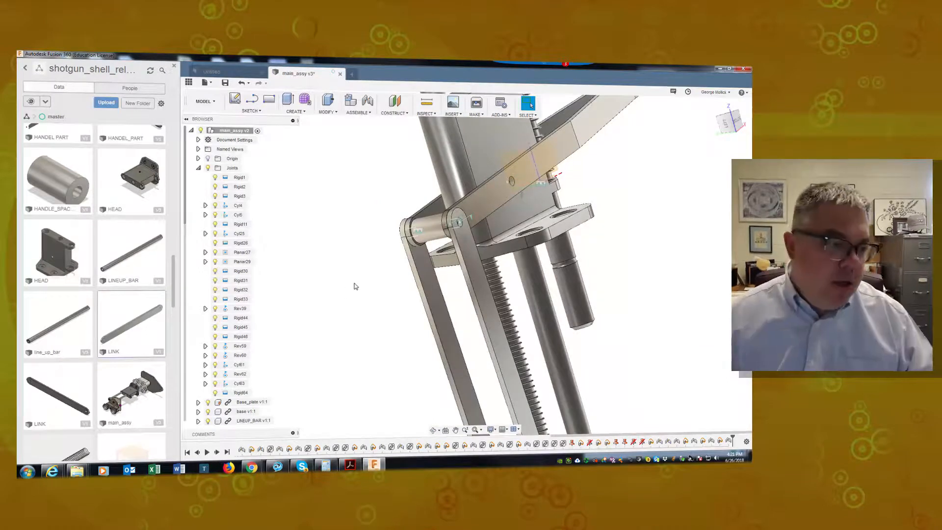
# Insert the base_plate_pad part into the assembly and accept its default placement
pyautogui.scroll(-3, 356, 286)
pyautogui.scroll(1, 356, 287)
pyautogui.moveTo(506, 291)
pyautogui.keyDown('shift'); pyautogui.mouseDown(button='middle')
pyautogui.moveTo(514, 272)
pyautogui.moveTo(521, 284)
pyautogui.mouseUp(button='middle'); pyautogui.keyUp('shift')
pyautogui.scroll(-2, 555, 320)
pyautogui.moveTo(557, 325)
pyautogui.keyDown('shift'); pyautogui.mouseDown(button='middle')
pyautogui.moveTo(580, 365)
pyautogui.moveTo(554, 336)
pyautogui.mouseUp(button='middle'); pyautogui.keyUp('shift')
pyautogui.moveTo(175, 273); pyautogui.dragTo(175, 154)
pyautogui.rightClick(137, 224)
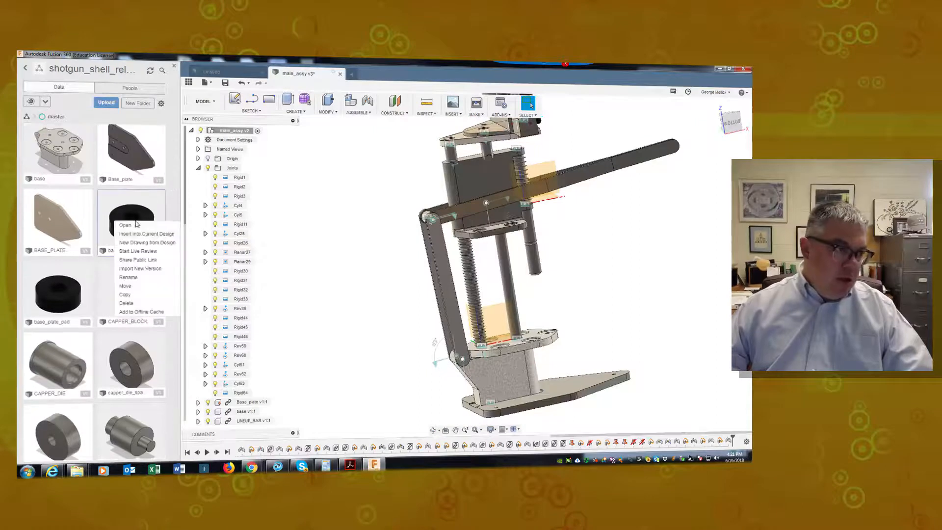
pyautogui.click(144, 235)
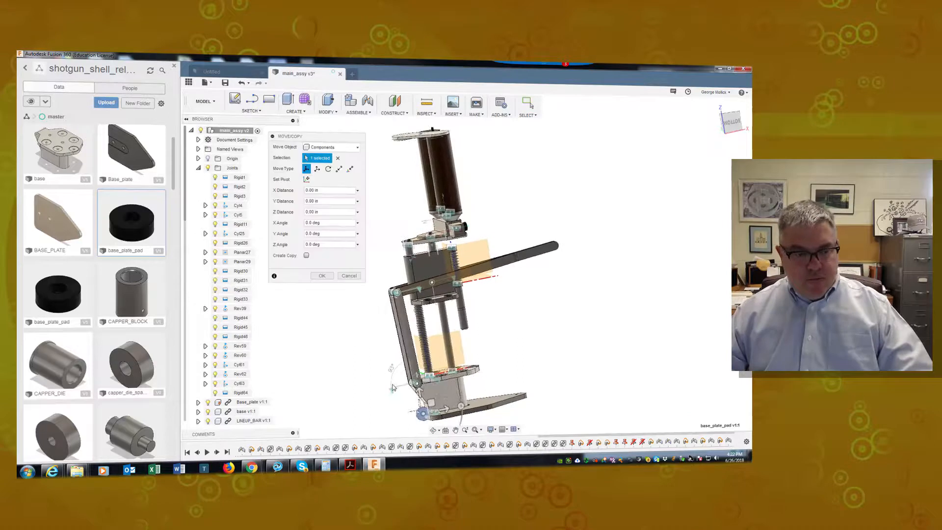
pyautogui.click(322, 275)
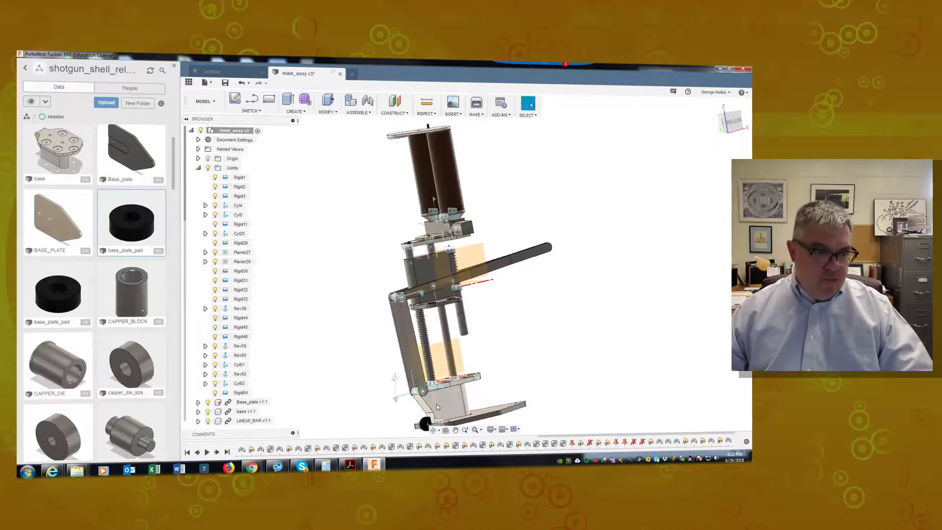
# Copy the base plate pad at the rear of the base and paste a second instance into the assembly
pyautogui.scroll(5, 391, 399)
pyautogui.rightClick(418, 400)
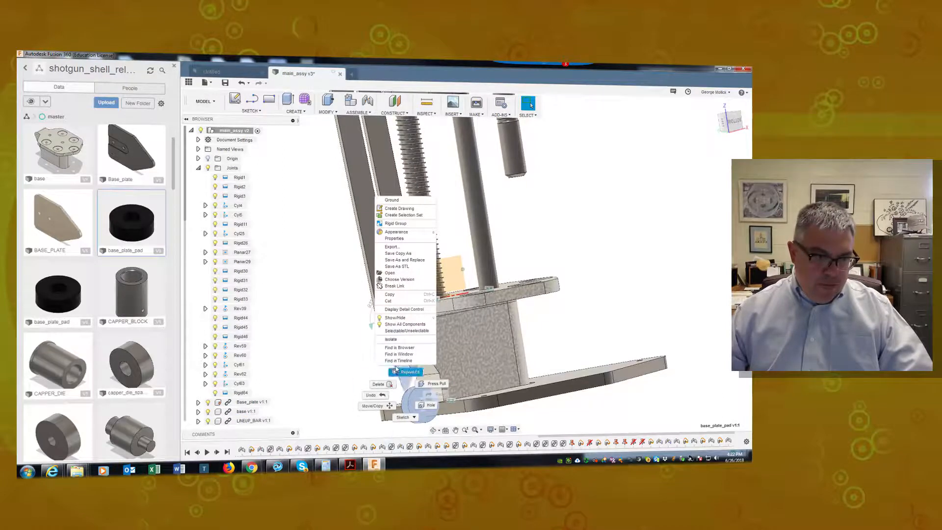
pyautogui.click(407, 295)
pyautogui.scroll(-3, 564, 309)
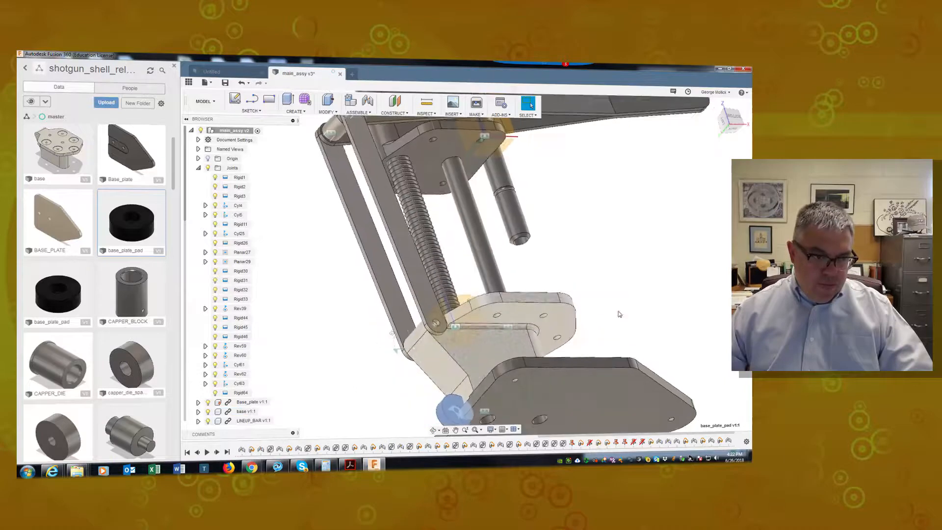
pyautogui.rightClick(618, 310)
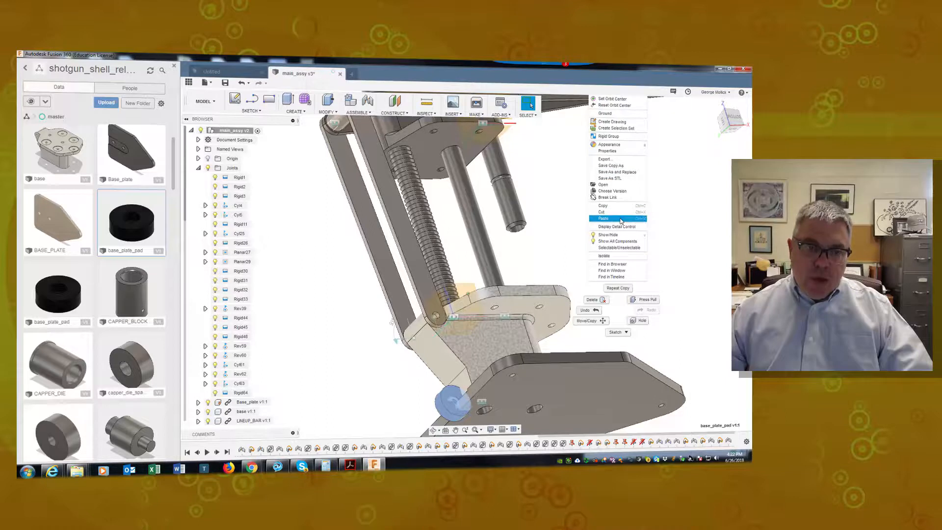
pyautogui.click(621, 220)
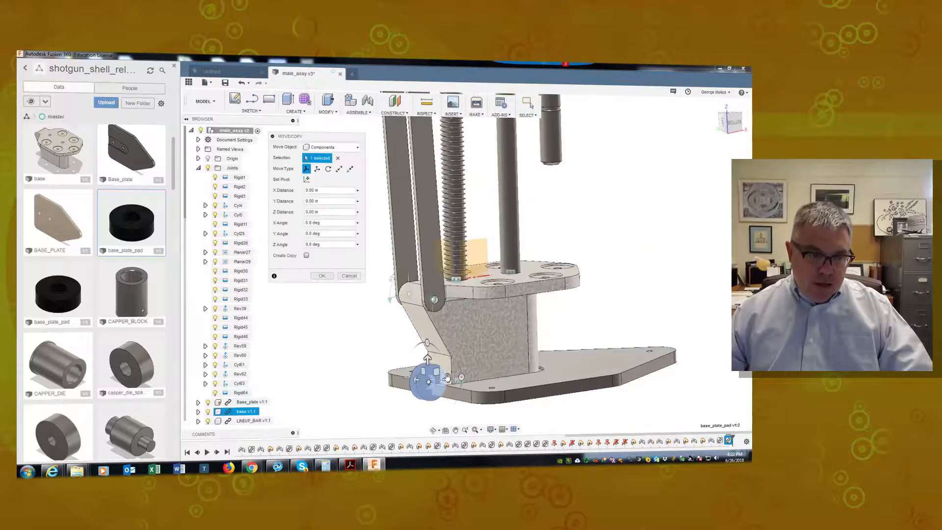
# Move the pasted pad along X until it sits clear beyond the front tip of the base plate
pyautogui.moveTo(447, 379); pyautogui.dragTo(537, 368)
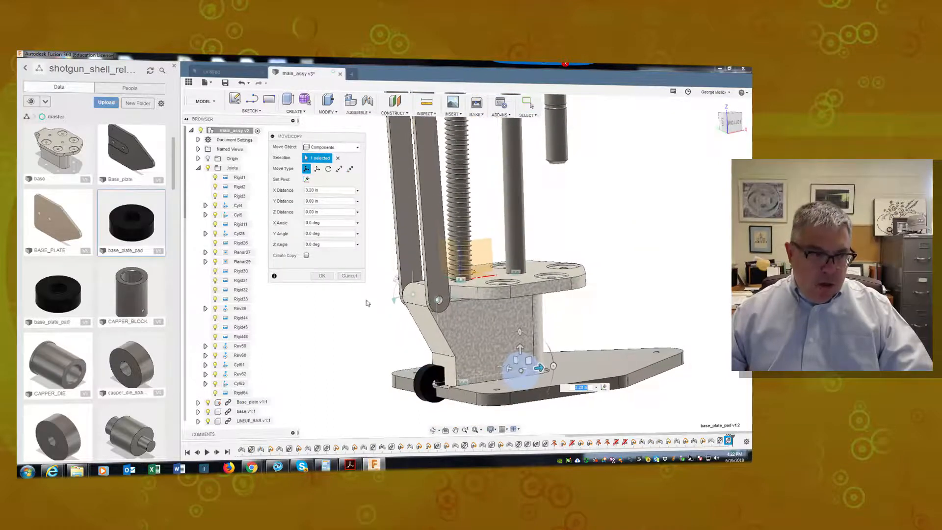
pyautogui.rightClick(611, 314)
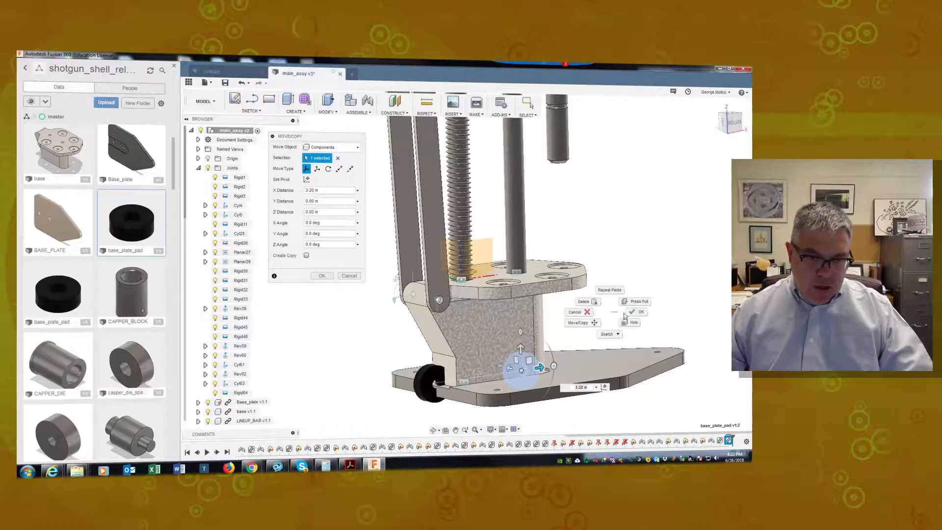
pyautogui.click(612, 290)
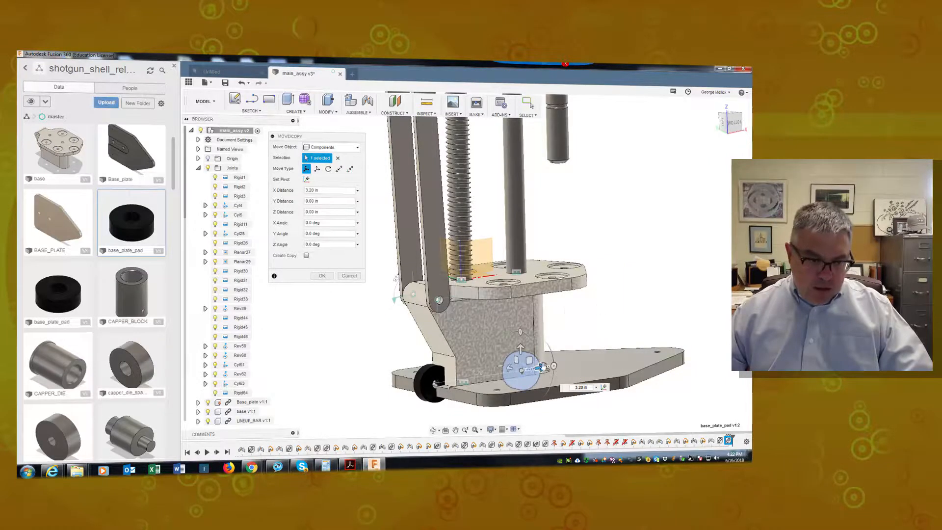
pyautogui.moveTo(541, 367); pyautogui.dragTo(730, 338)
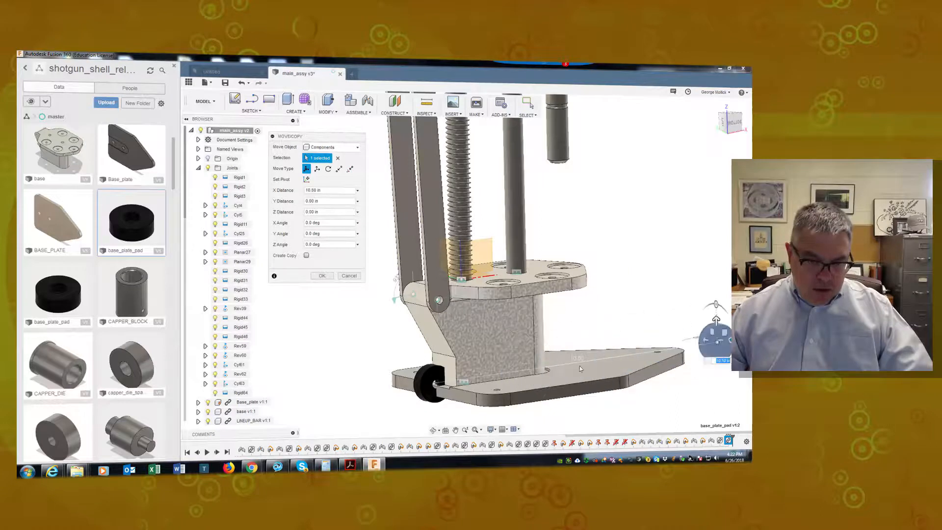
pyautogui.keyDown('shift'); pyautogui.moveTo(718, 400); pyautogui.dragTo(718, 394, button='middle'); pyautogui.keyUp('shift')
pyautogui.press('Return')
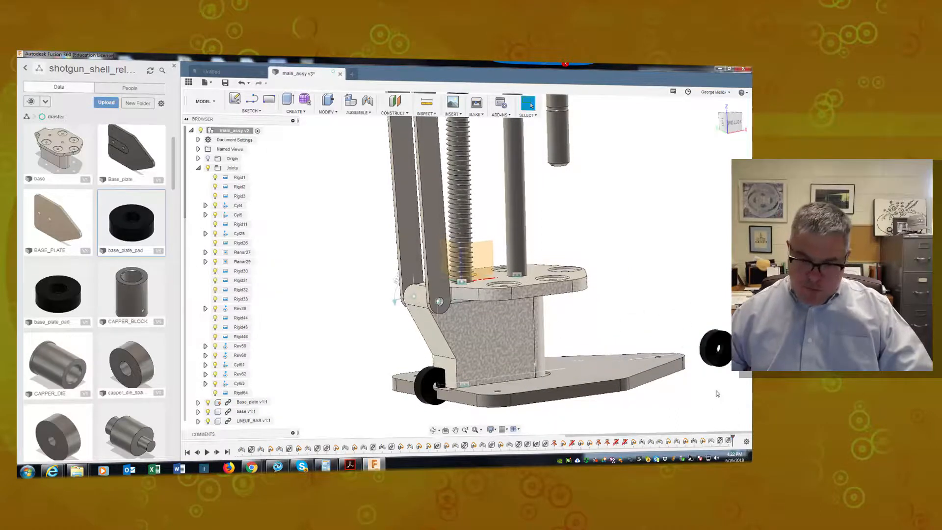
# Paste a third base plate pad and move it about 2 in upward along Z from the original pad
pyautogui.scroll(-1, 706, 395)
pyautogui.click(461, 393)
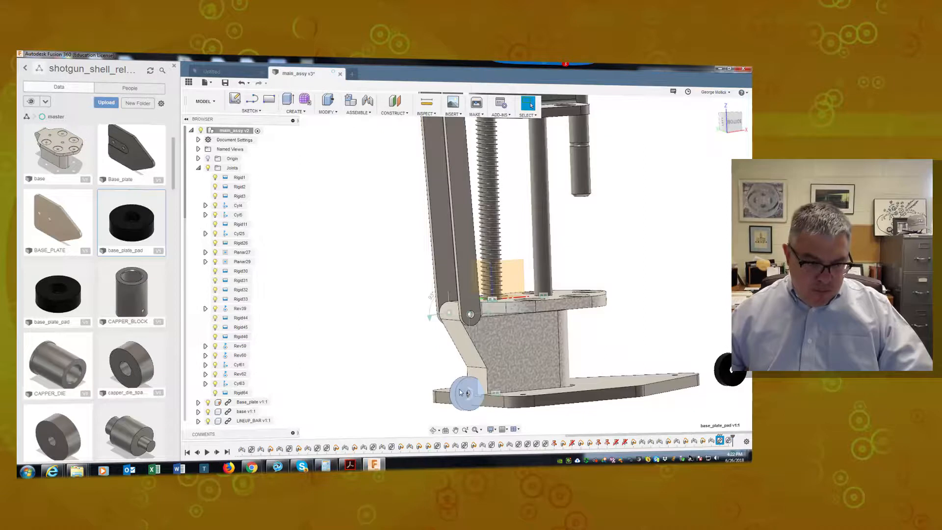
pyautogui.rightClick(466, 392)
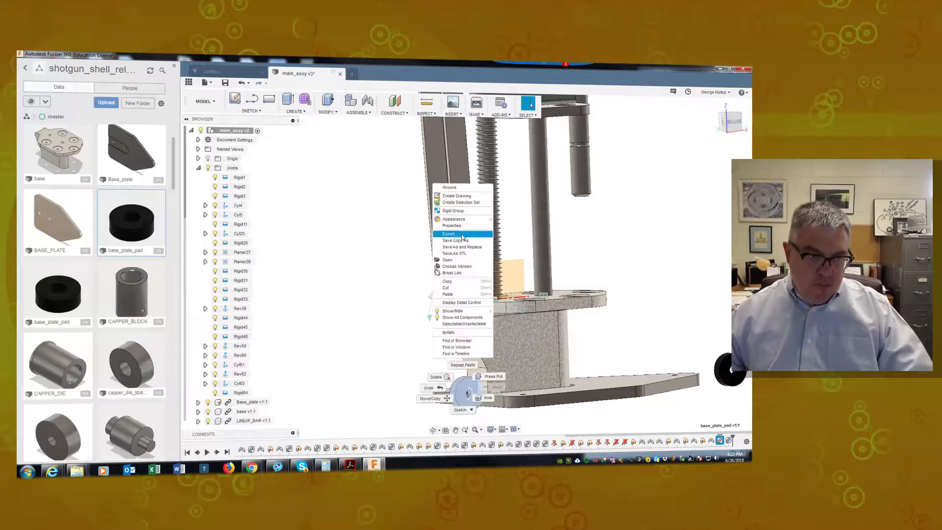
pyautogui.click(430, 399)
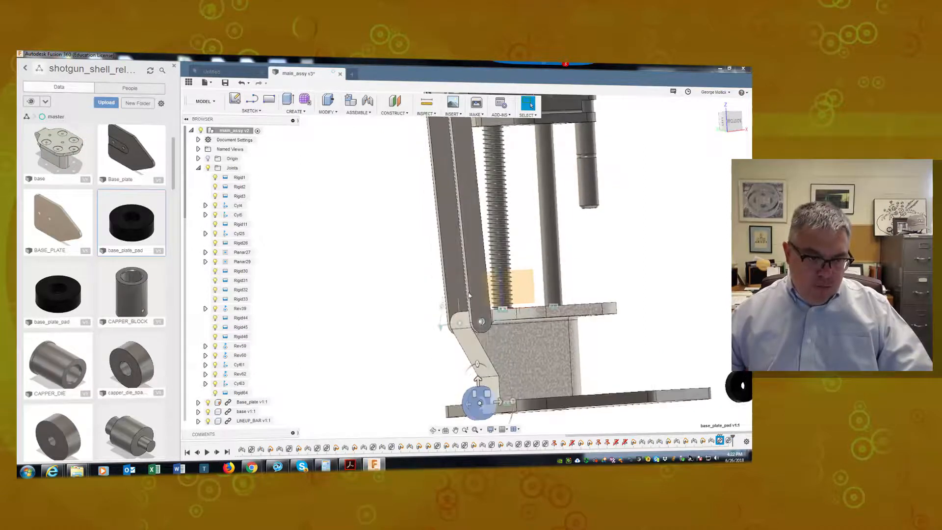
pyautogui.moveTo(481, 382); pyautogui.dragTo(487, 316)
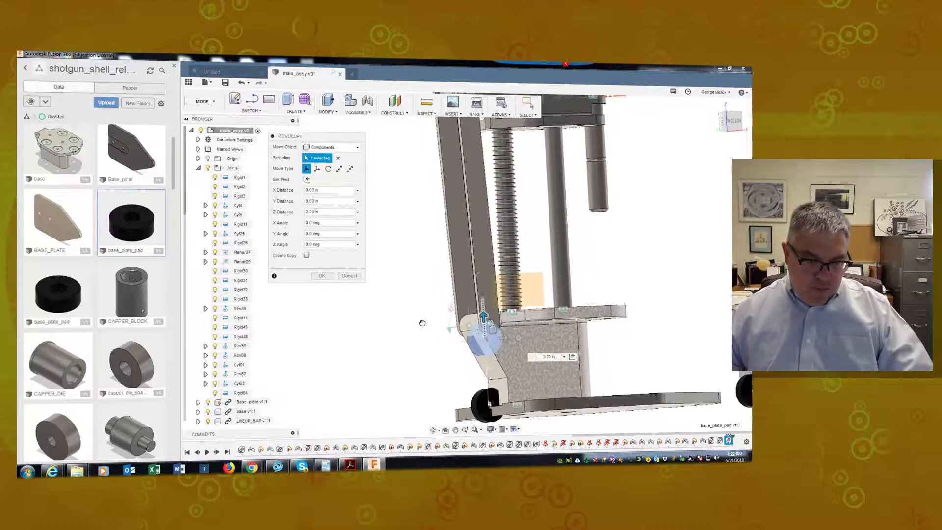
pyautogui.click(328, 279)
# Rigidly join the loose front pad to the hole at the base plate's front tip, on the plate's underside
pyautogui.keyDown('shift'); pyautogui.moveTo(322, 273); pyautogui.dragTo(613, 311, button='middle'); pyautogui.keyUp('shift')
pyautogui.scroll(4, 620, 300)
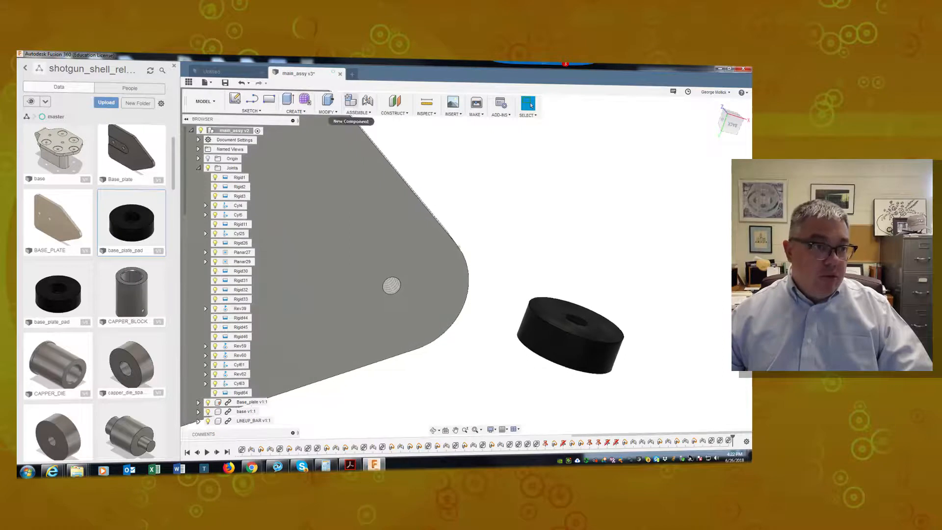
pyautogui.click(368, 101)
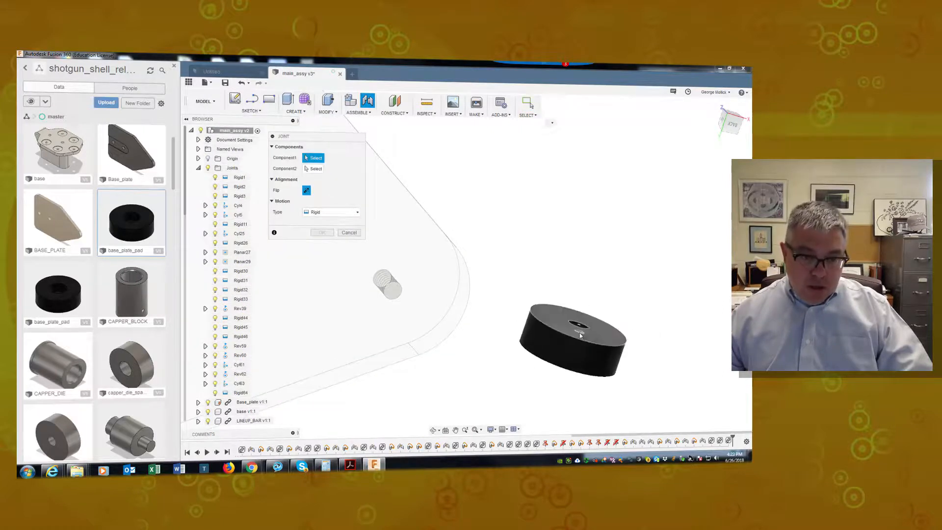
pyautogui.click(580, 333)
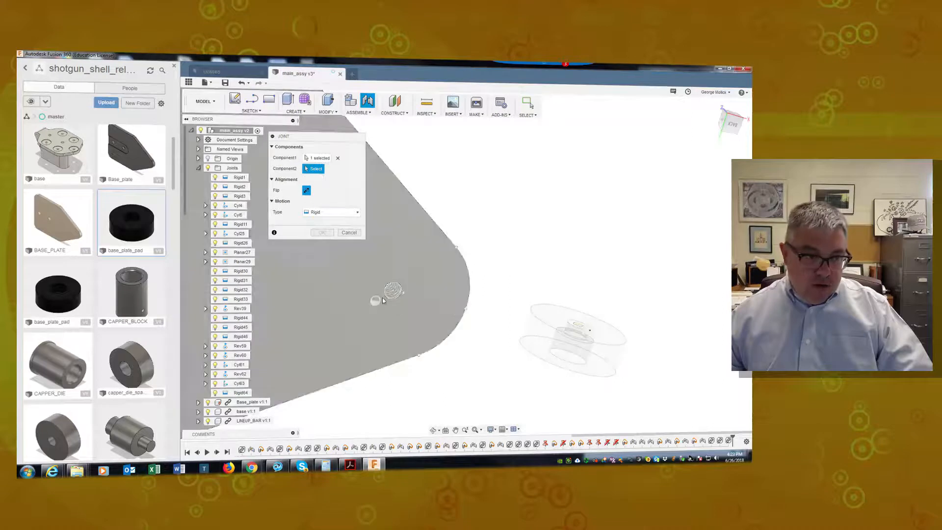
pyautogui.click(399, 298)
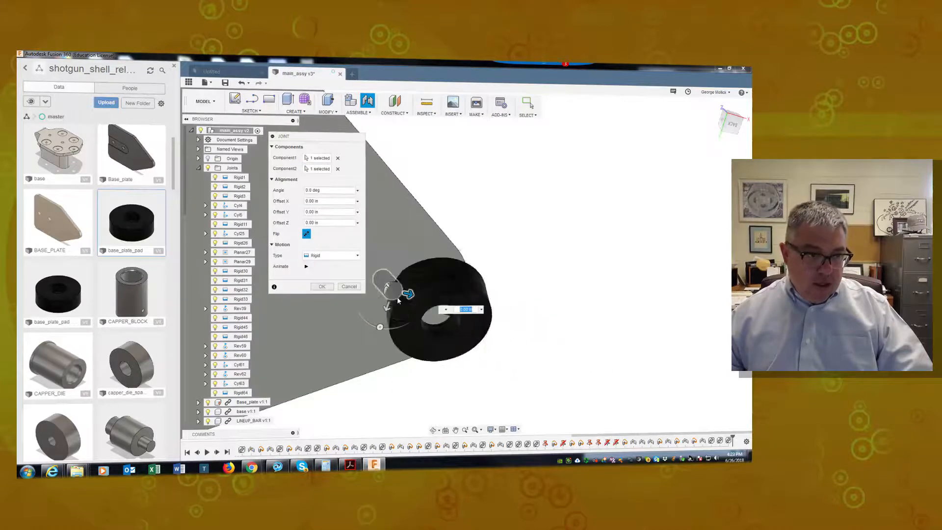
pyautogui.click(322, 287)
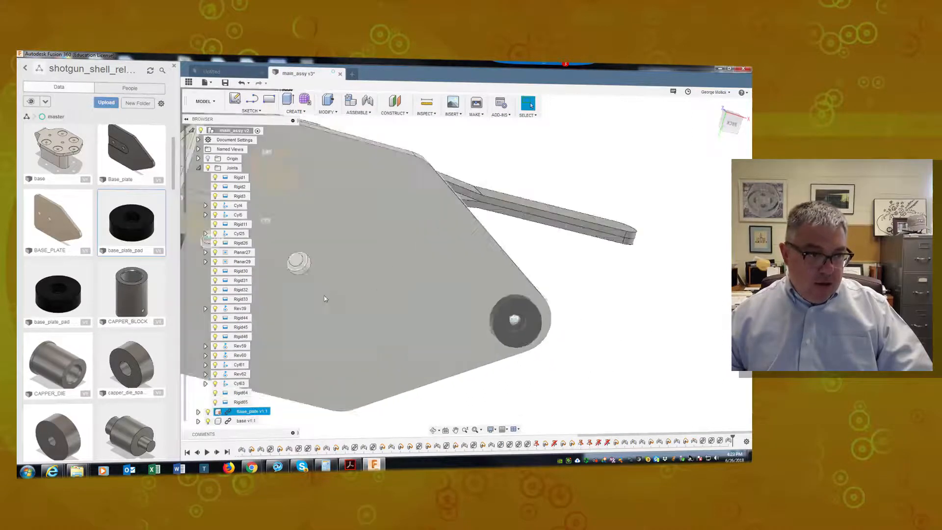
# Rigidly join the original pad at the rear to one rear corner hole on the underside of the base plate
pyautogui.scroll(10, 430, 304)
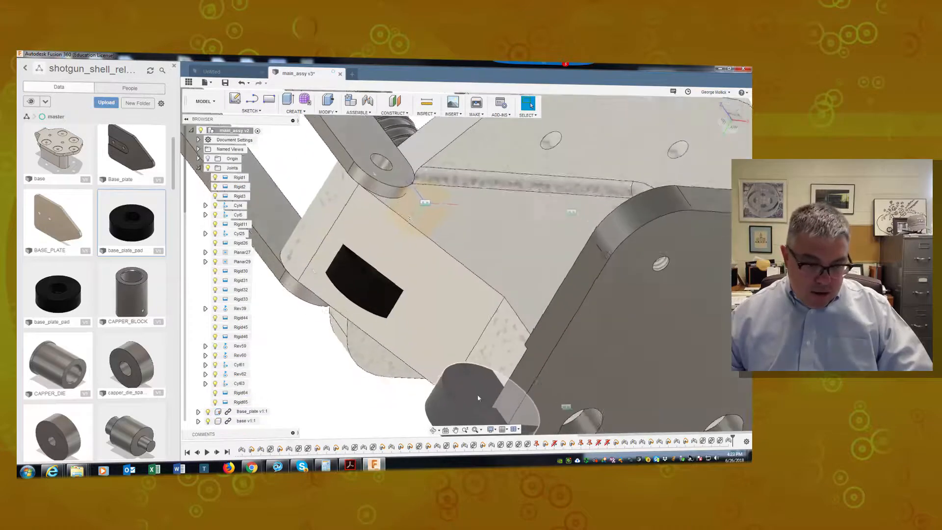
pyautogui.keyDown('shift'); pyautogui.moveTo(481, 393); pyautogui.dragTo(515, 351, button='middle'); pyautogui.keyUp('shift')
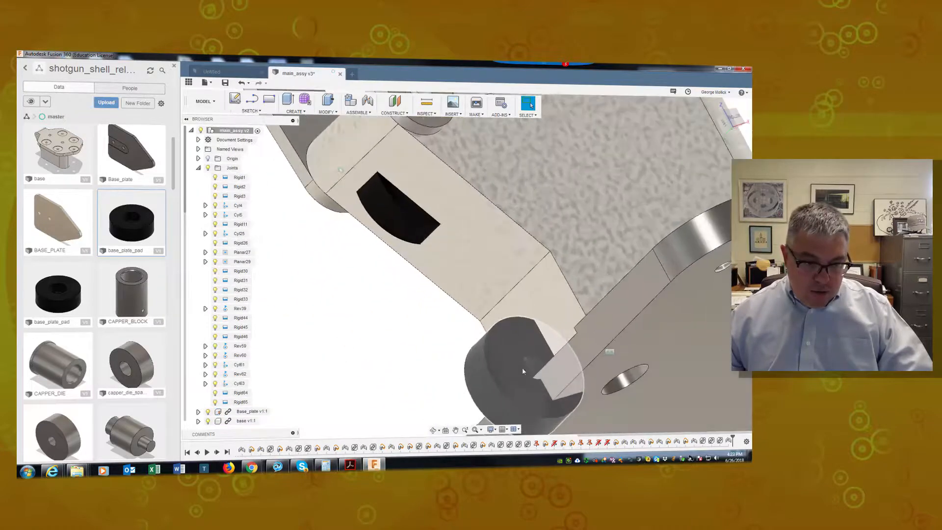
pyautogui.press('j')
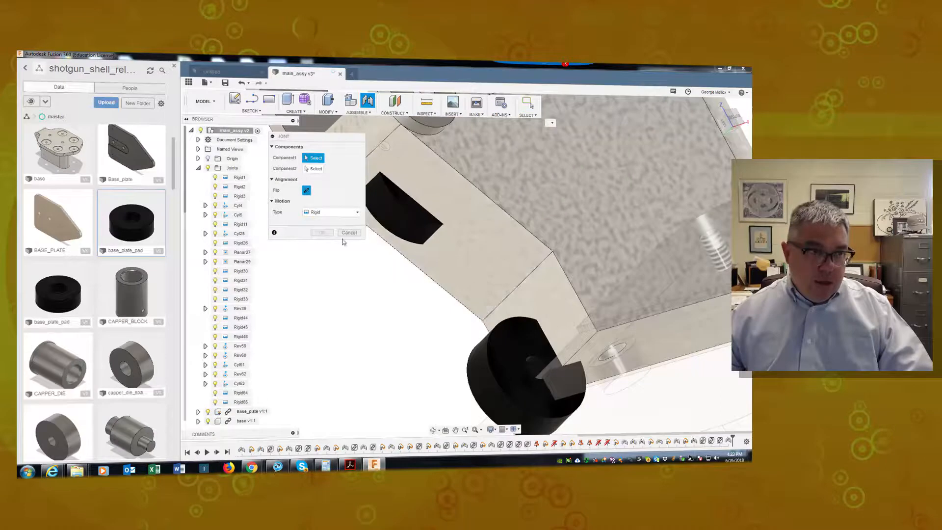
pyautogui.click(535, 372)
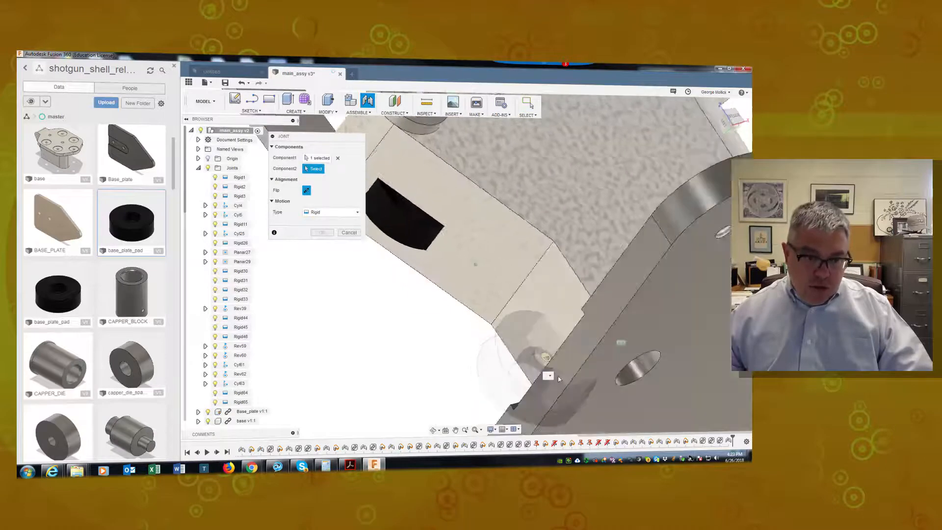
pyautogui.click(605, 166)
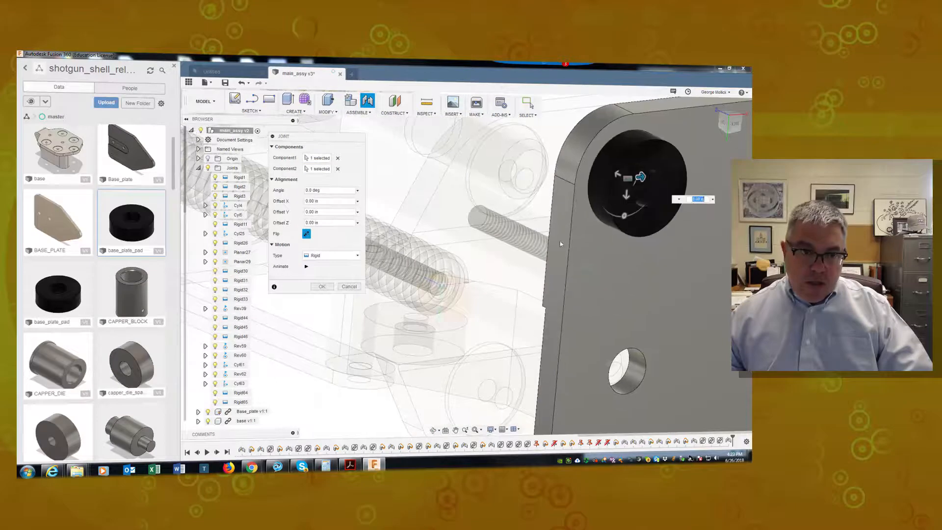
pyautogui.click(323, 287)
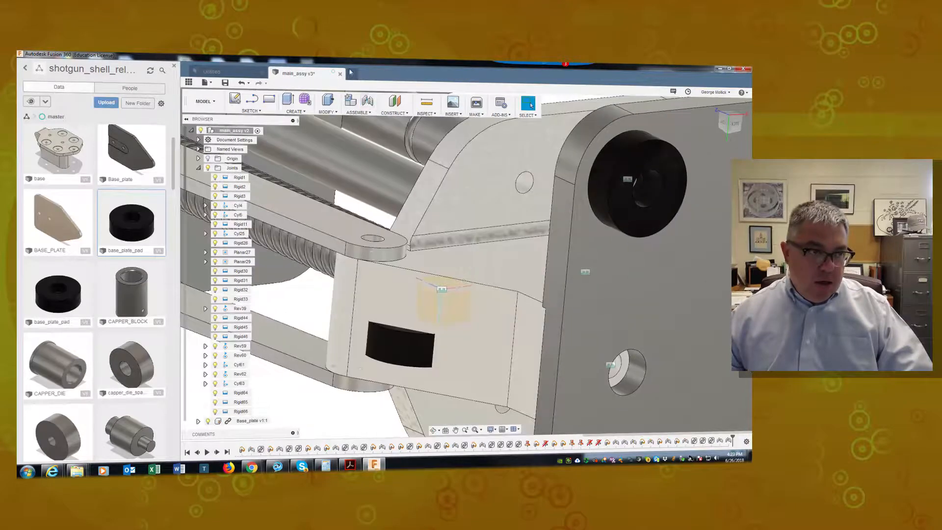
# Pull the remaining pad out of the base block into free space beside the links
pyautogui.click(369, 102)
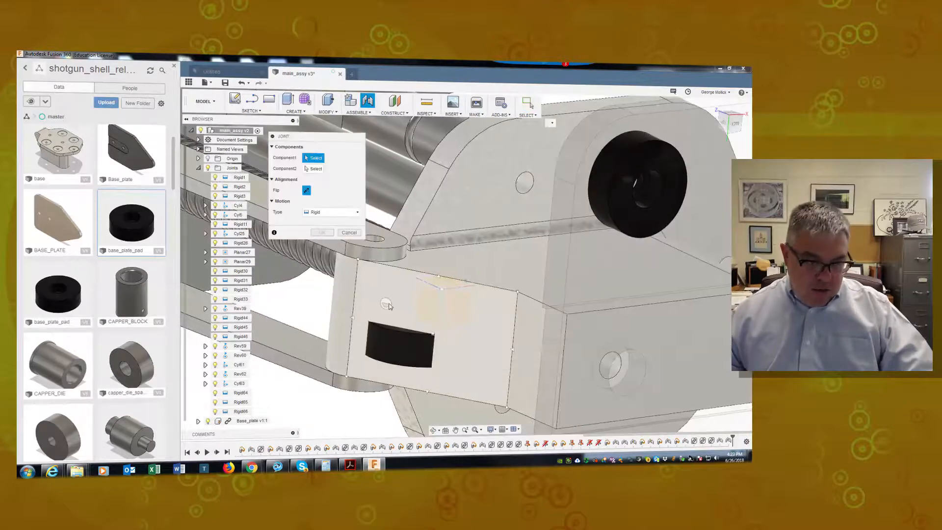
pyautogui.press('Escape')
pyautogui.moveTo(396, 337); pyautogui.dragTo(292, 415)
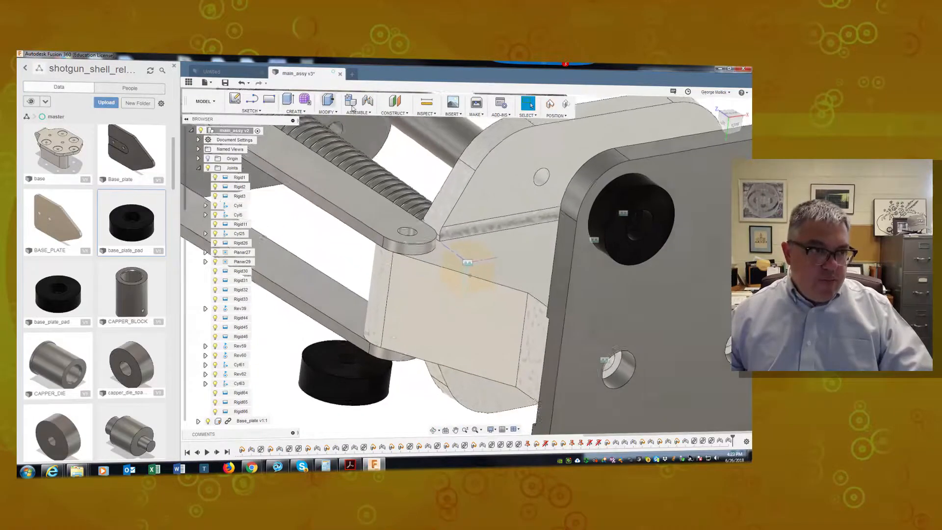
# Capture the moved position and rigidly join the last pad to the base plate's remaining rear corner hole
pyautogui.click(370, 102)
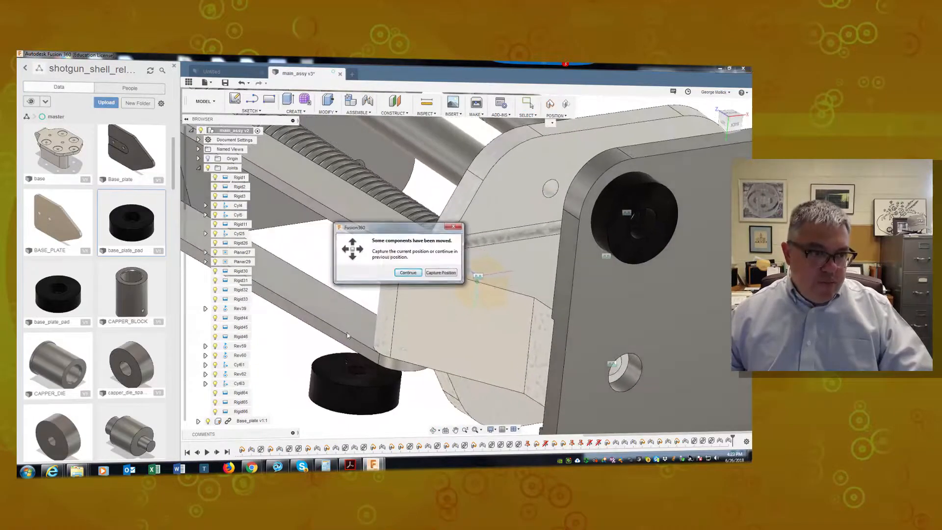
pyautogui.click(434, 273)
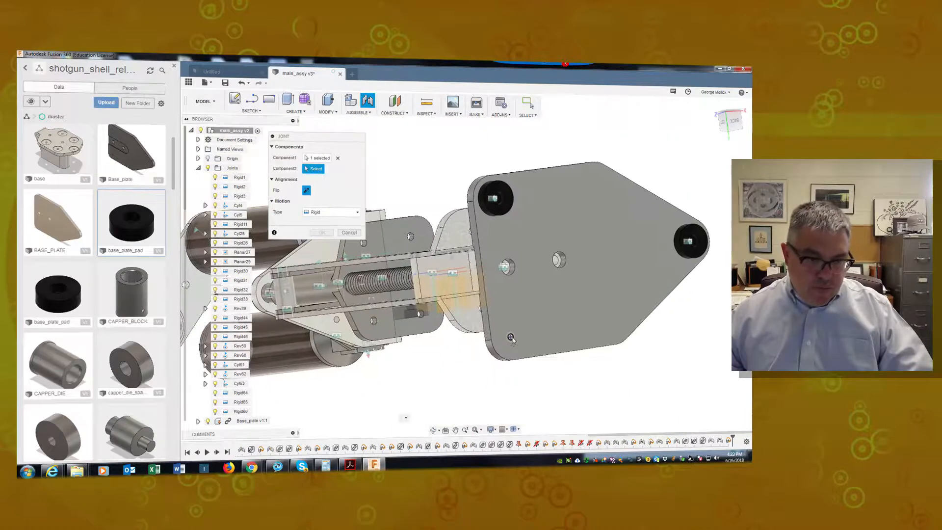
pyautogui.click(509, 338)
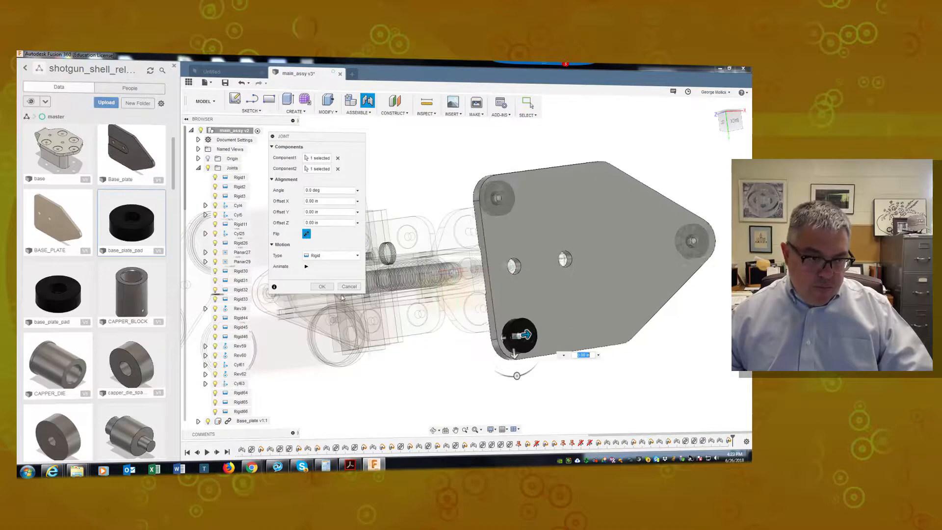
pyautogui.click(323, 286)
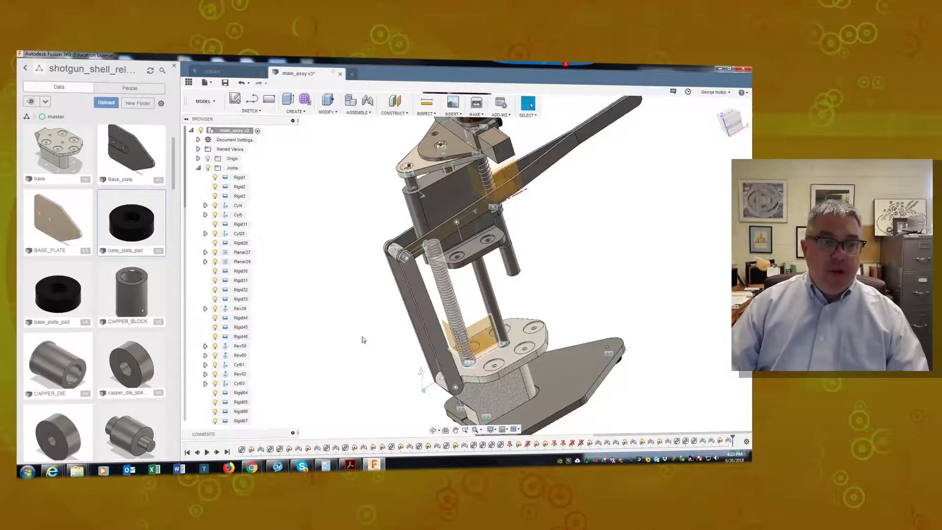
# Measure the diameter of the link's lower pivot hole where it meets the base
pyautogui.scroll(8, 463, 394)
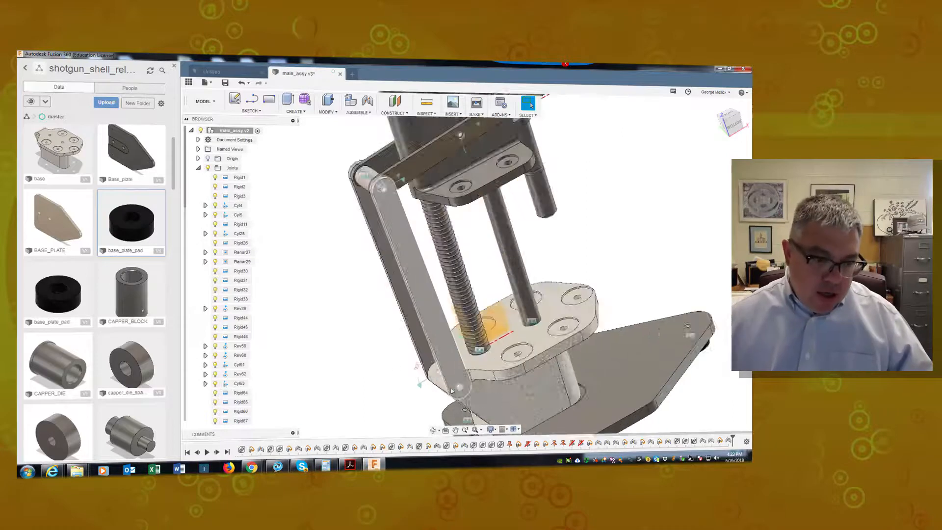
pyautogui.keyDown('shift'); pyautogui.moveTo(463, 393); pyautogui.dragTo(555, 349, button='middle'); pyautogui.keyUp('shift')
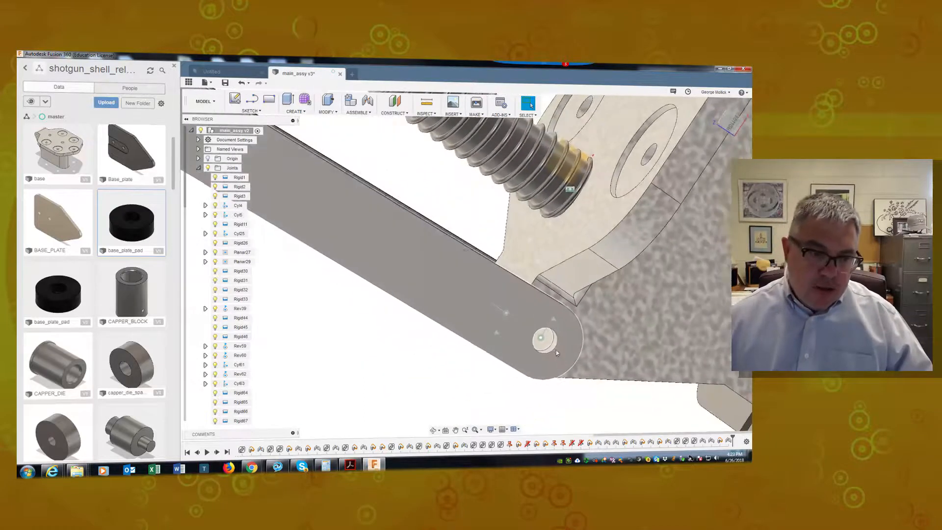
pyautogui.click(426, 103)
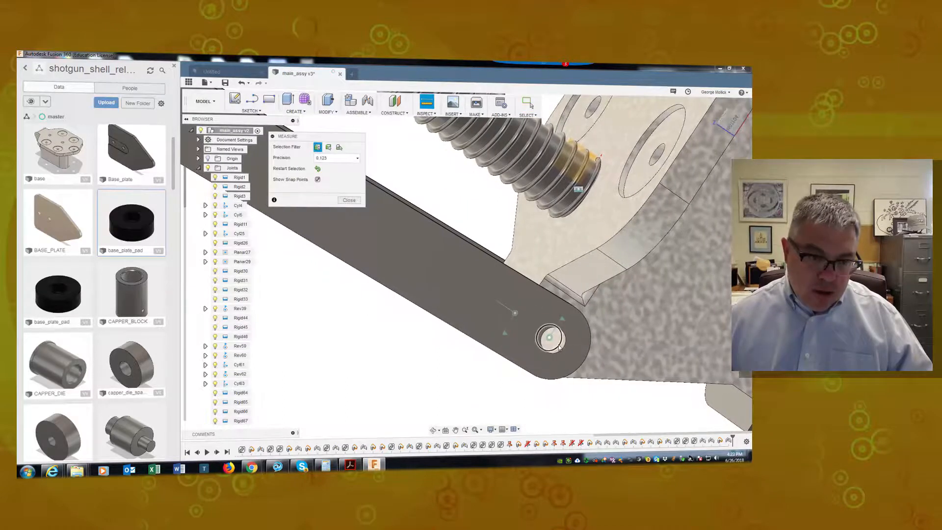
pyautogui.click(559, 347)
pyautogui.click(321, 237)
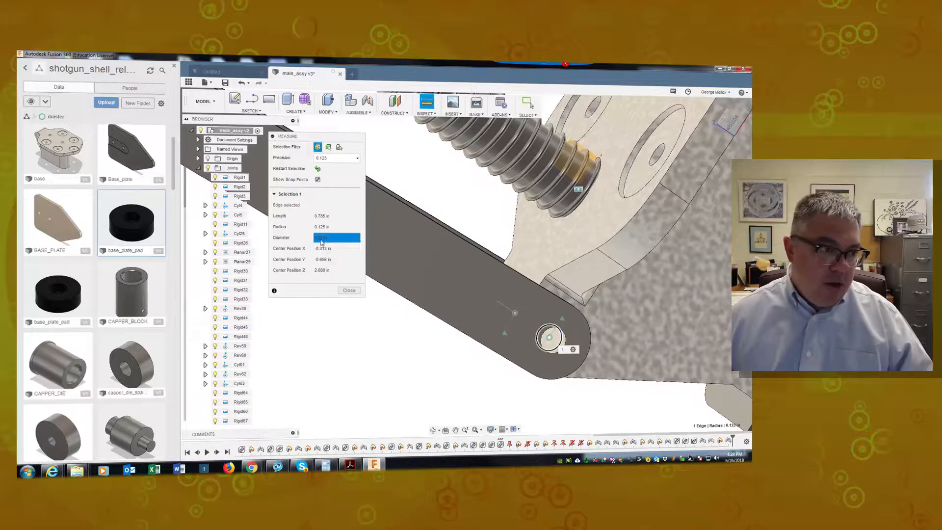
pyautogui.click(349, 292)
pyautogui.scroll(-4, 432, 300)
pyautogui.keyDown('shift'); pyautogui.moveTo(442, 297); pyautogui.dragTo(579, 231, button='middle'); pyautogui.keyUp('shift')
pyautogui.scroll(-4, 583, 229)
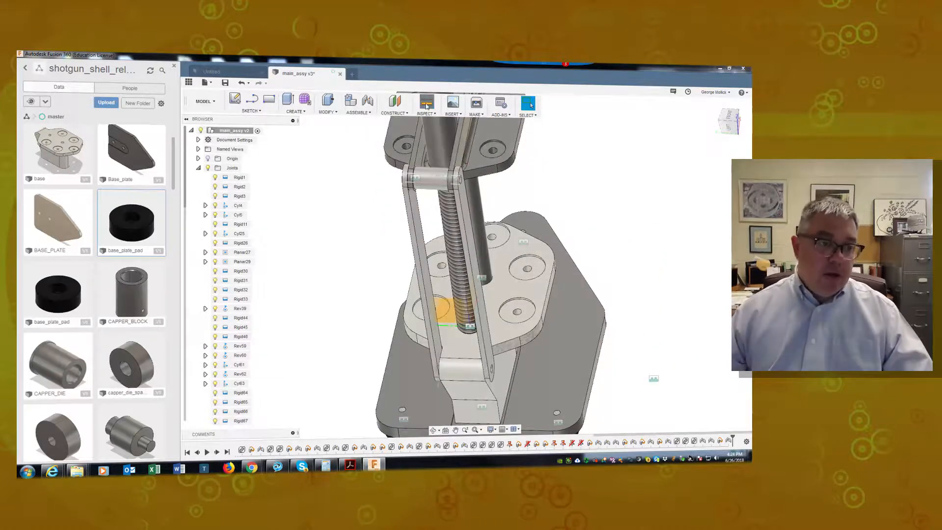
# Measure the overall distance between the outer side faces of the two links
pyautogui.press('i')
pyautogui.keyDown('shift'); pyautogui.moveTo(497, 365); pyautogui.dragTo(367, 343, button='middle'); pyautogui.keyUp('shift')
pyautogui.click(512, 358)
pyautogui.click(367, 340)
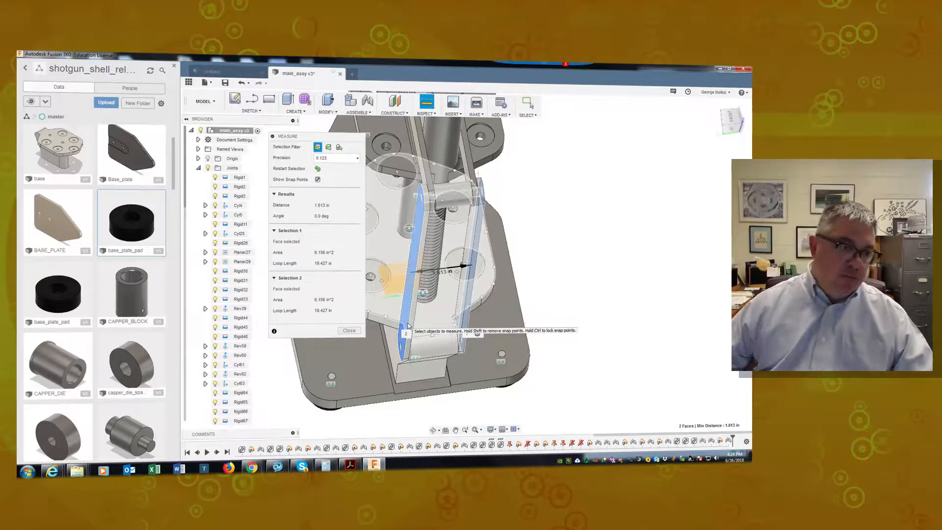
pyautogui.scroll(-1, 408, 326)
pyautogui.click(346, 331)
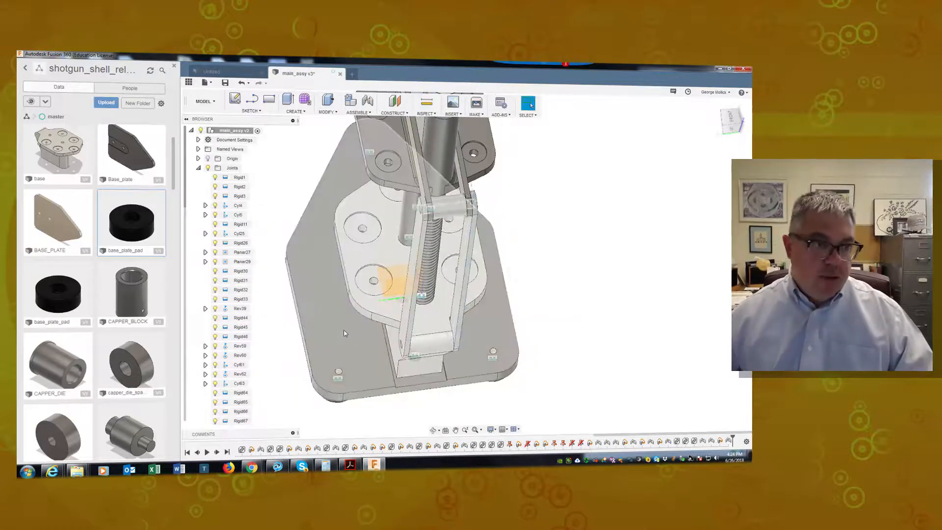
pyautogui.keyDown('shift'); pyautogui.moveTo(478, 346); pyautogui.dragTo(392, 120, button='middle'); pyautogui.keyUp('shift')
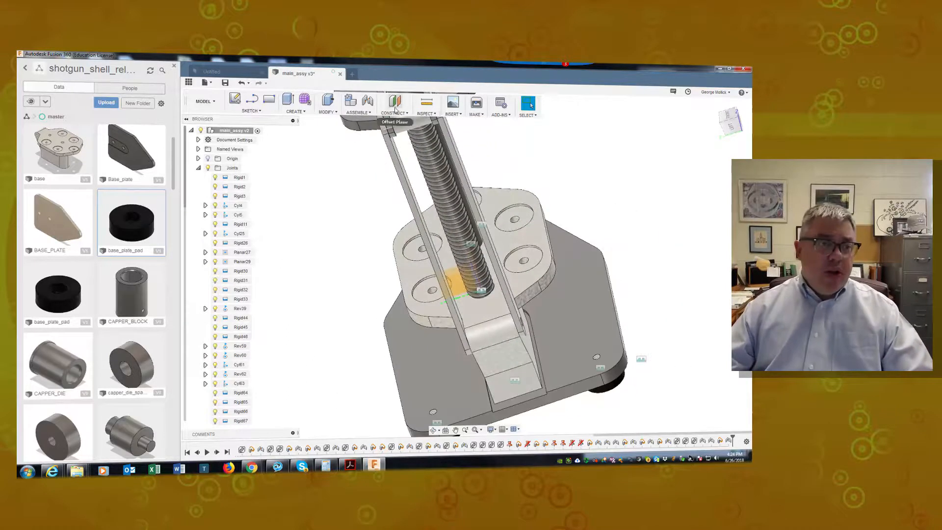
pyautogui.click(456, 112)
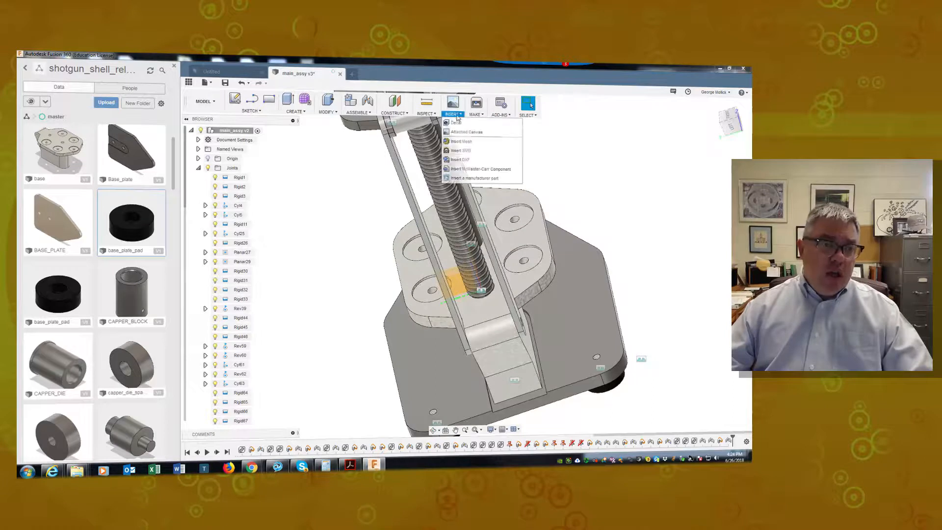
pyautogui.click(470, 170)
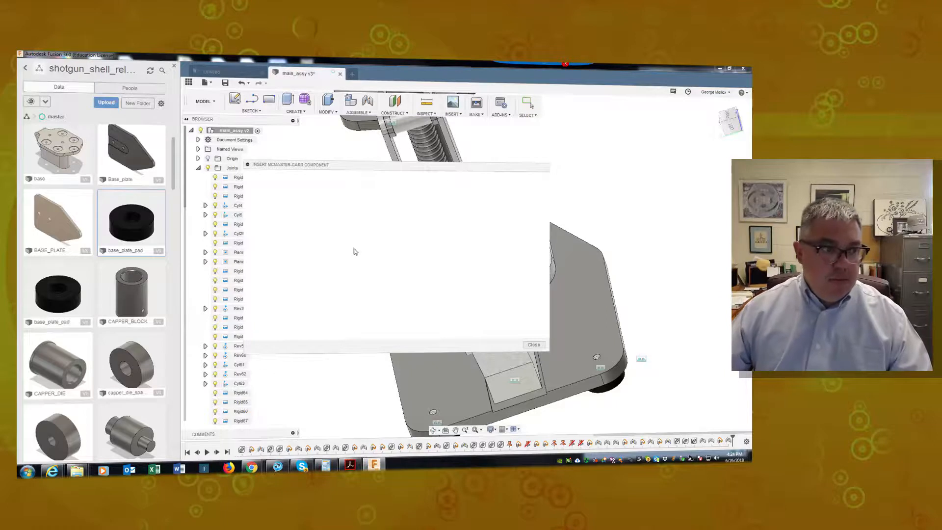
pyautogui.moveTo(351, 166); pyautogui.dragTo(432, 160)
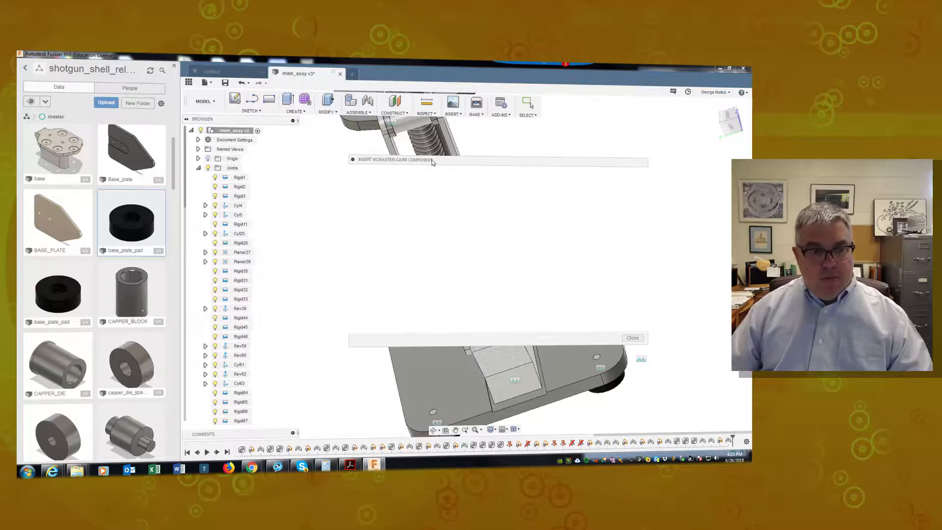
pyautogui.click(353, 160)
pyautogui.click(353, 160)
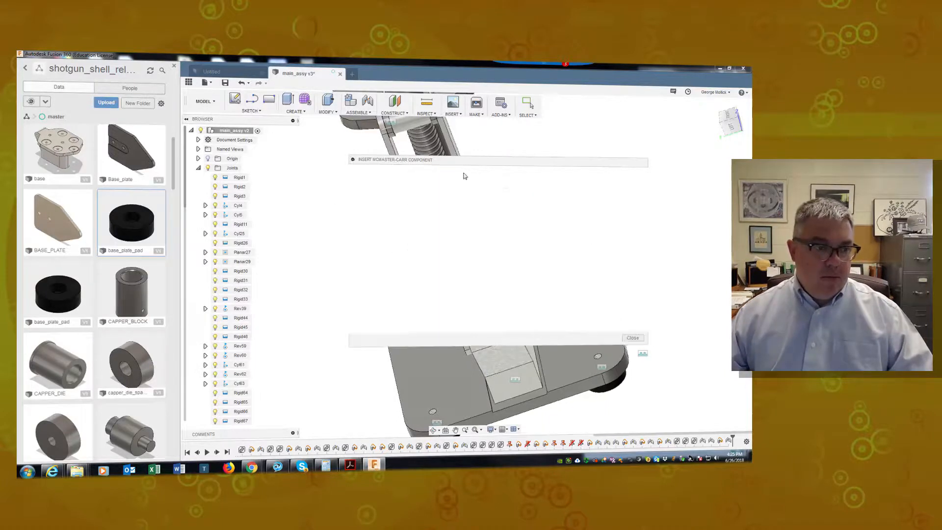
pyautogui.moveTo(468, 162); pyautogui.dragTo(404, 161)
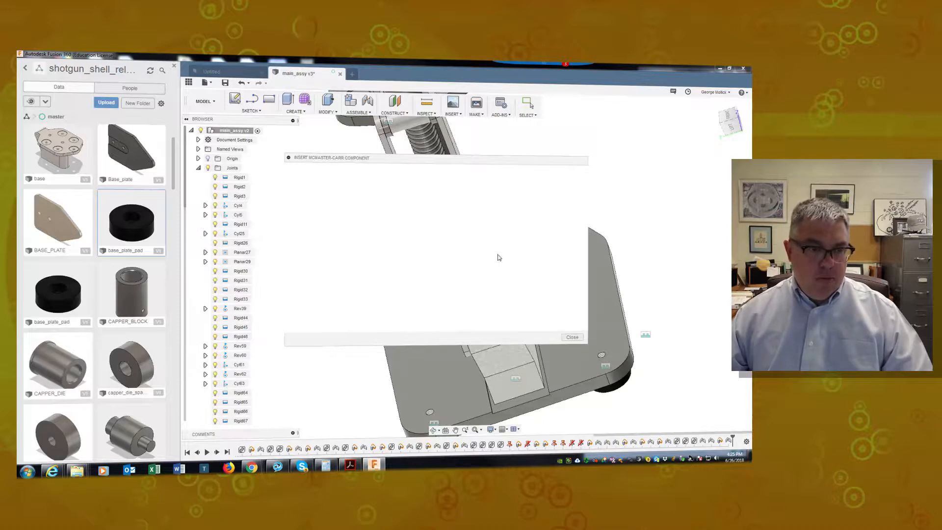
pyautogui.click(289, 158)
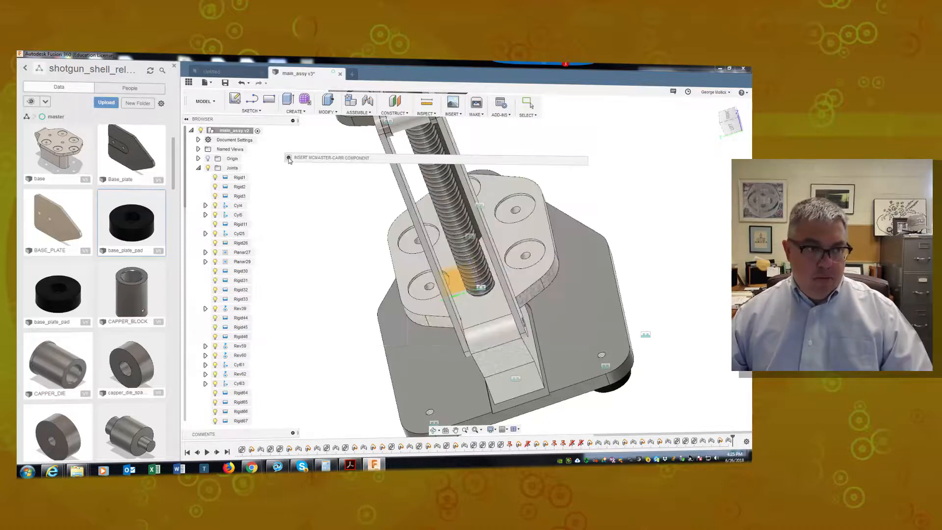
pyautogui.click(289, 158)
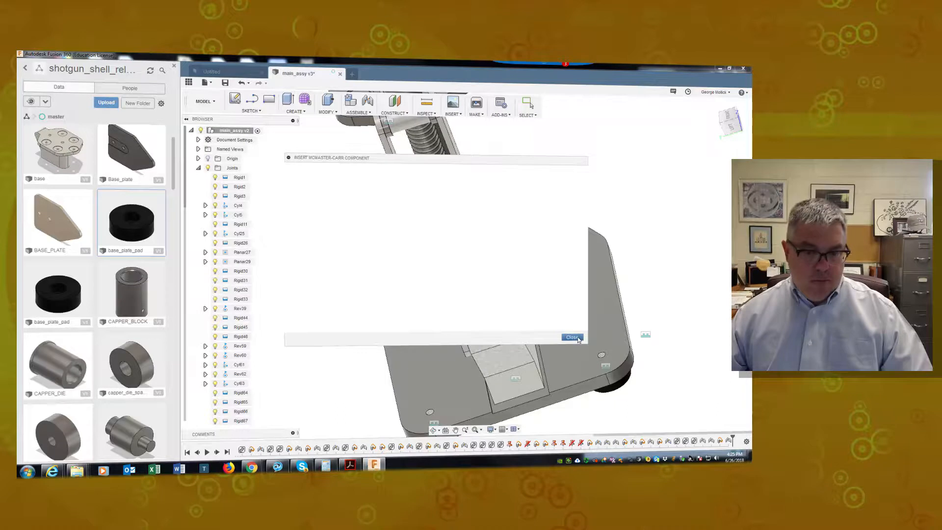
pyautogui.click(578, 338)
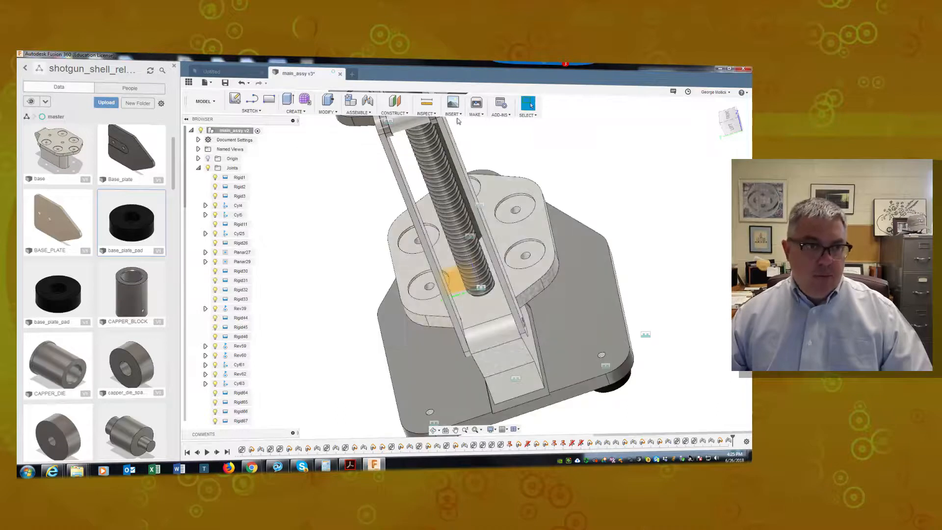
# Open the McMaster-Carr component catalog, search for "screws" and narrow the results to standard socket head screws
pyautogui.click(458, 114)
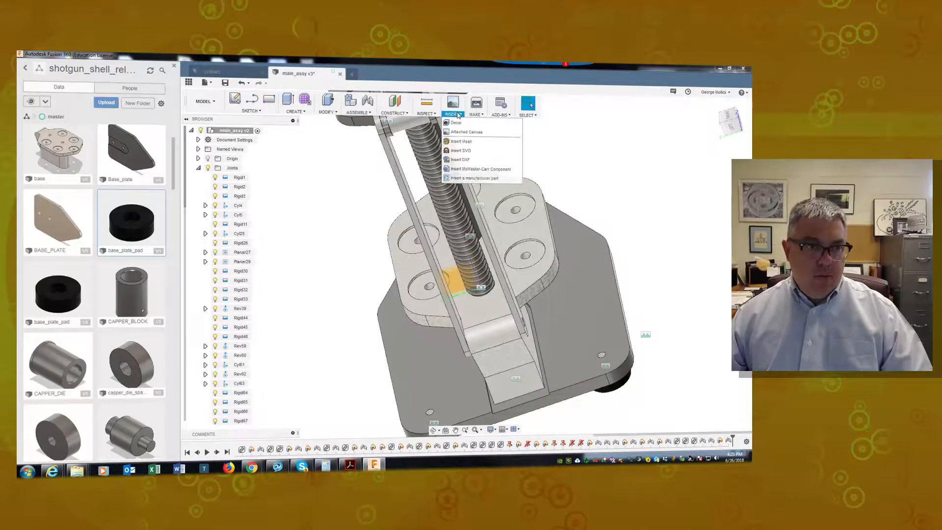
pyautogui.click(479, 169)
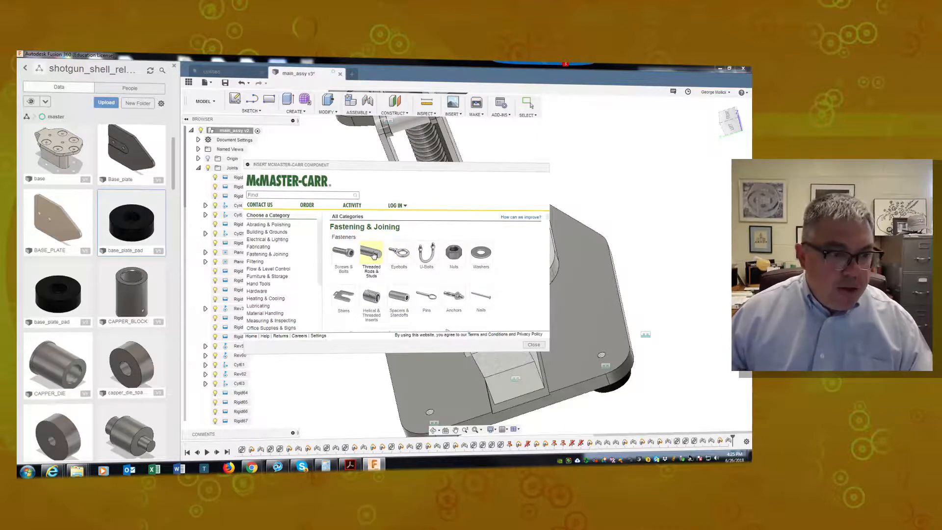
pyautogui.write('screws')
pyautogui.press('Return')
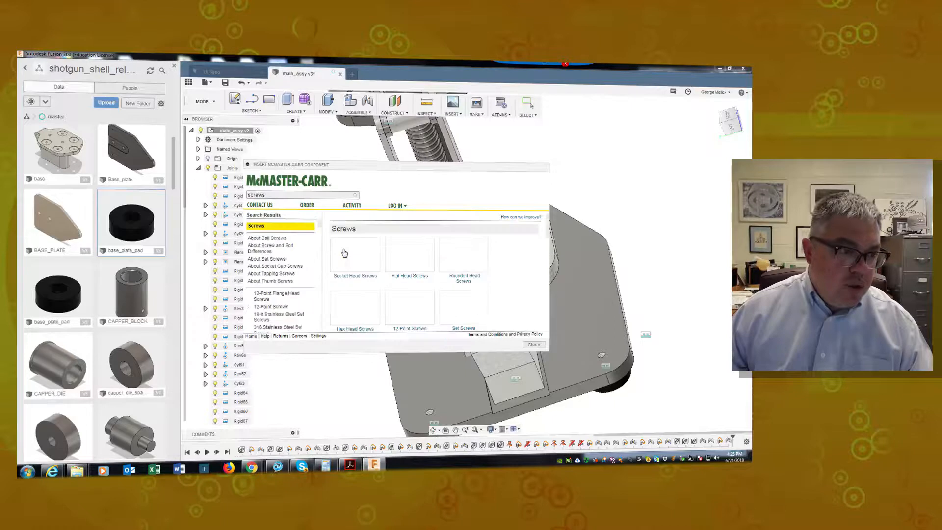
pyautogui.click(360, 277)
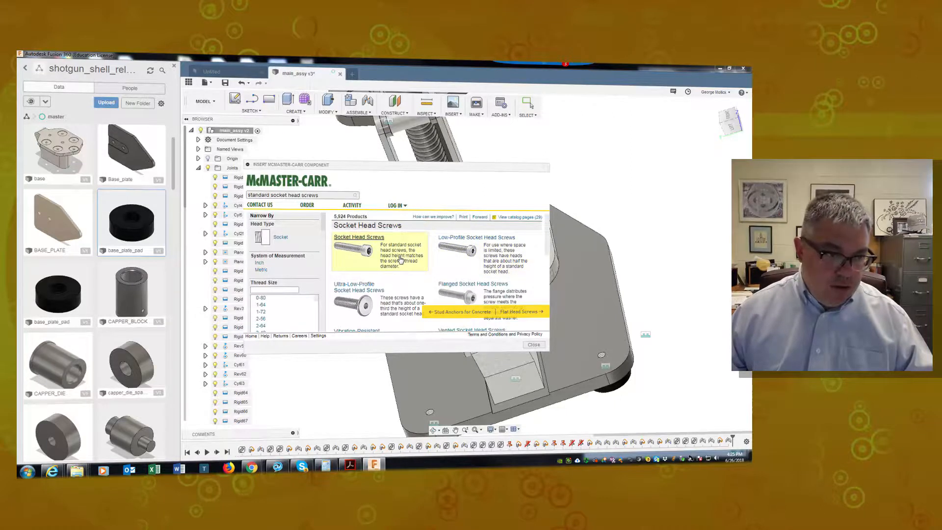
pyautogui.click(400, 260)
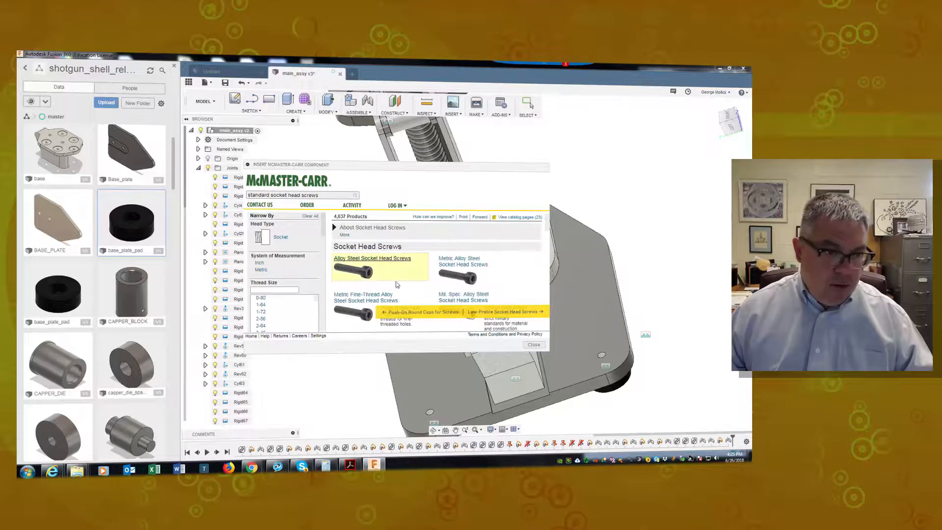
# Examine the available materials and variants of standard socket head screws in the catalog
pyautogui.scroll(-3, 398, 284)
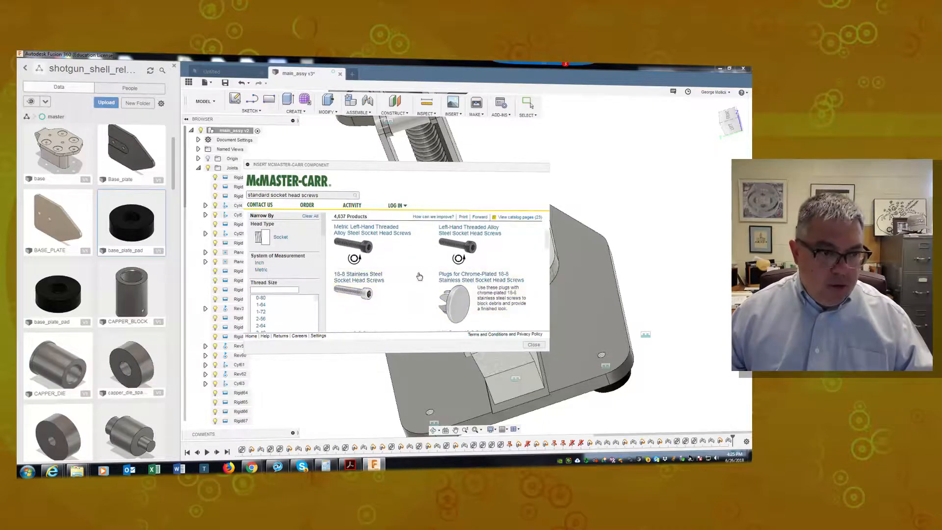
pyautogui.scroll(2, 399, 282)
pyautogui.scroll(2, 407, 280)
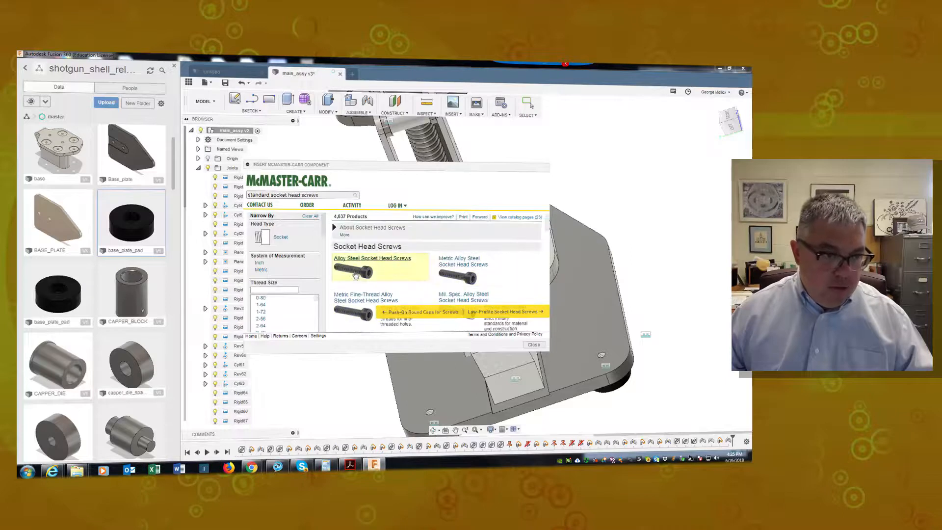
pyautogui.scroll(-5, 399, 280)
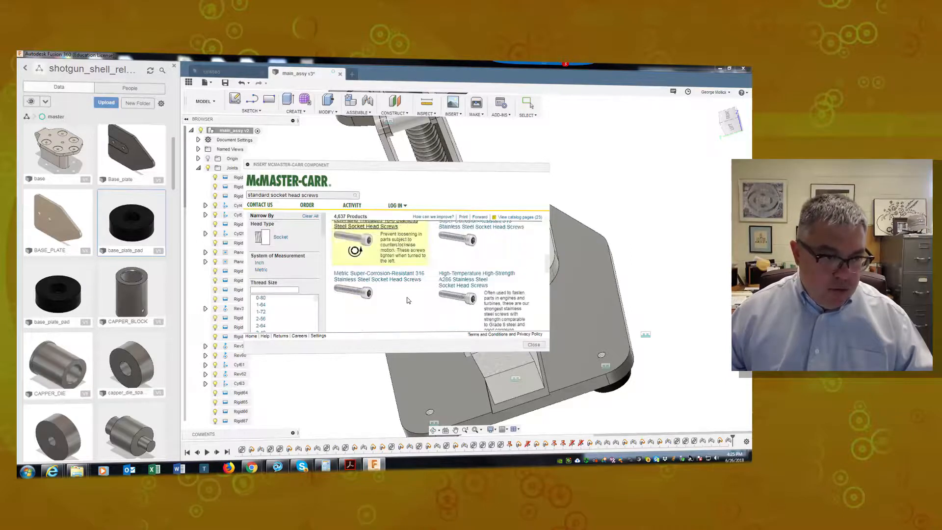
pyautogui.scroll(-2, 388, 303)
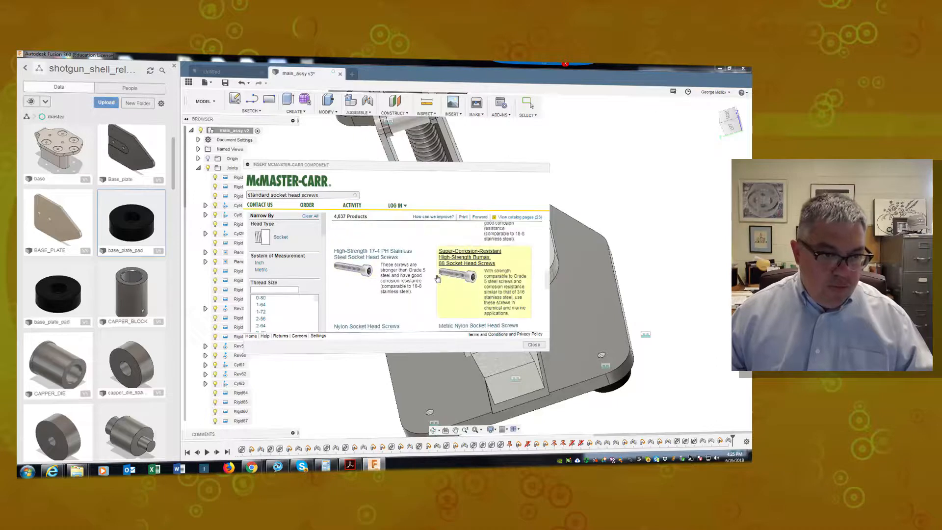
pyautogui.scroll(-2, 383, 305)
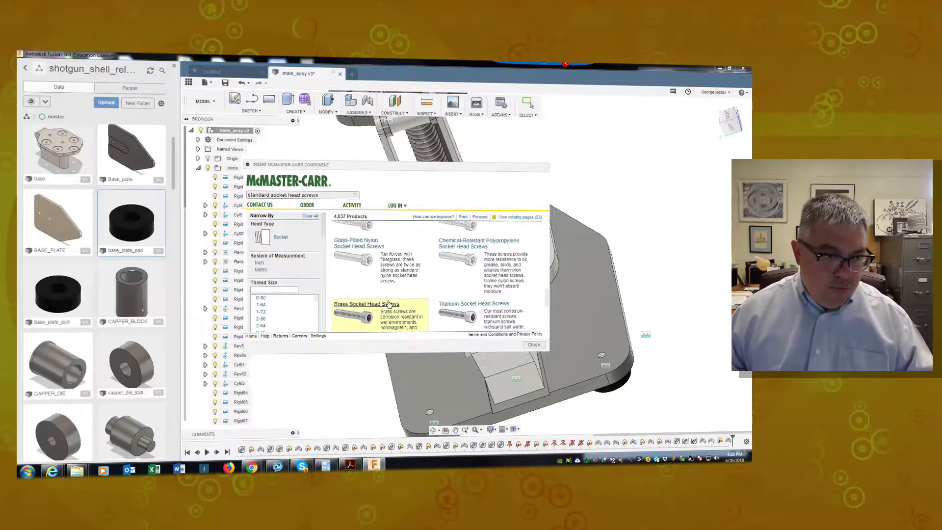
pyautogui.scroll(-2, 461, 294)
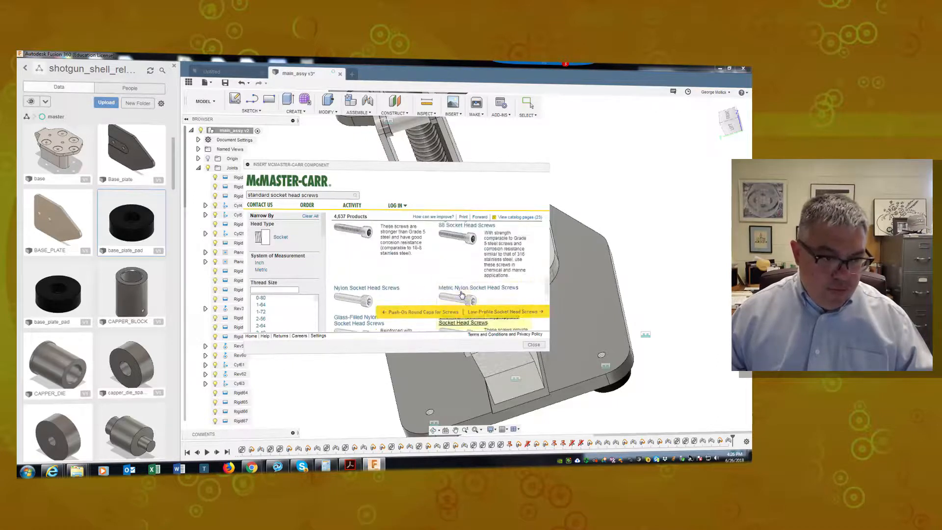
pyautogui.scroll(-2, 461, 294)
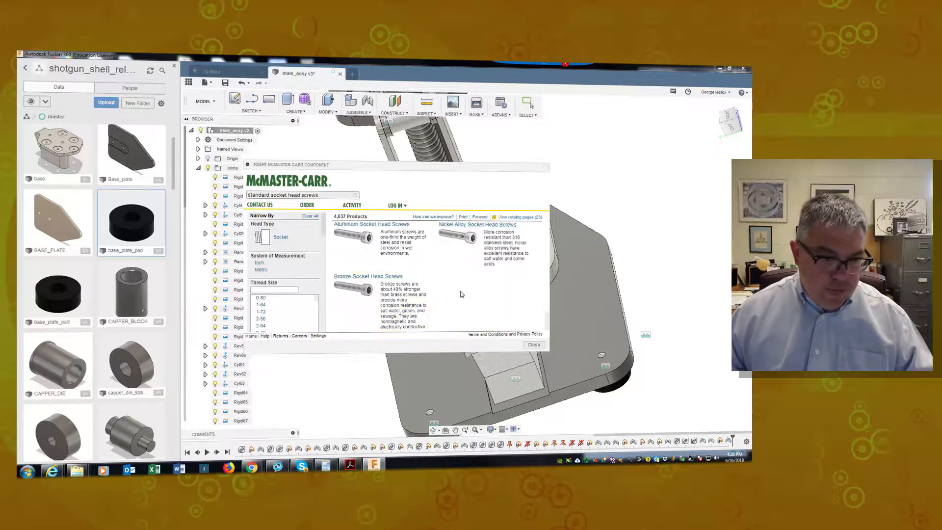
pyautogui.scroll(-4, 376, 286)
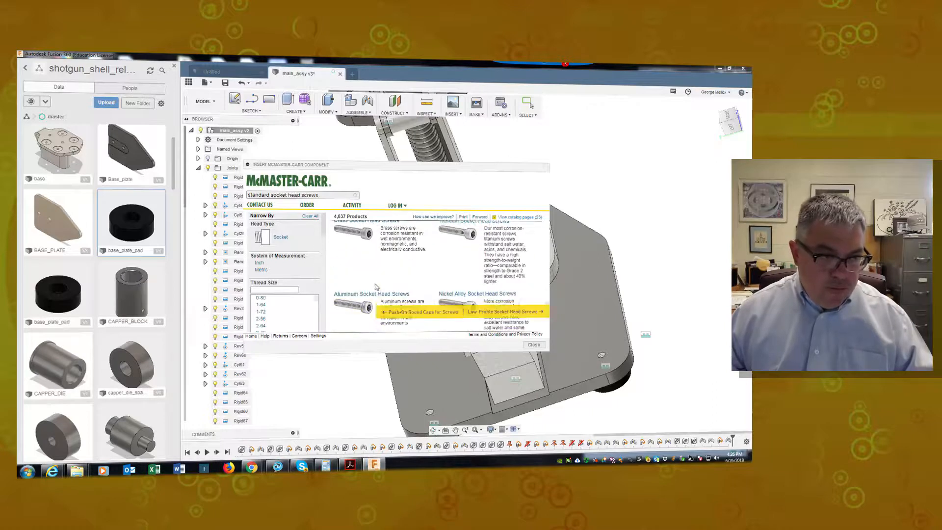
pyautogui.scroll(10, 376, 283)
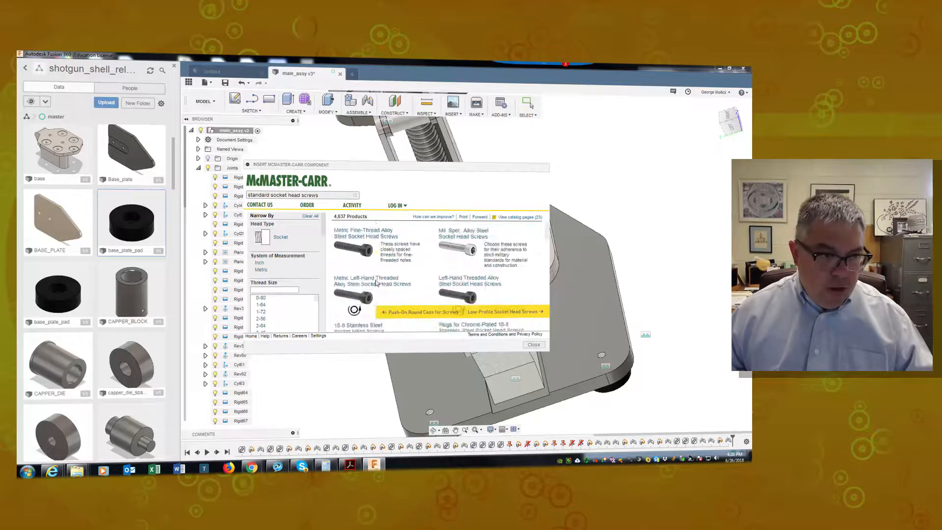
# Choose the inch alloy steel socket head screws and filter them to the 1/4"-20 thread size
pyautogui.click(380, 260)
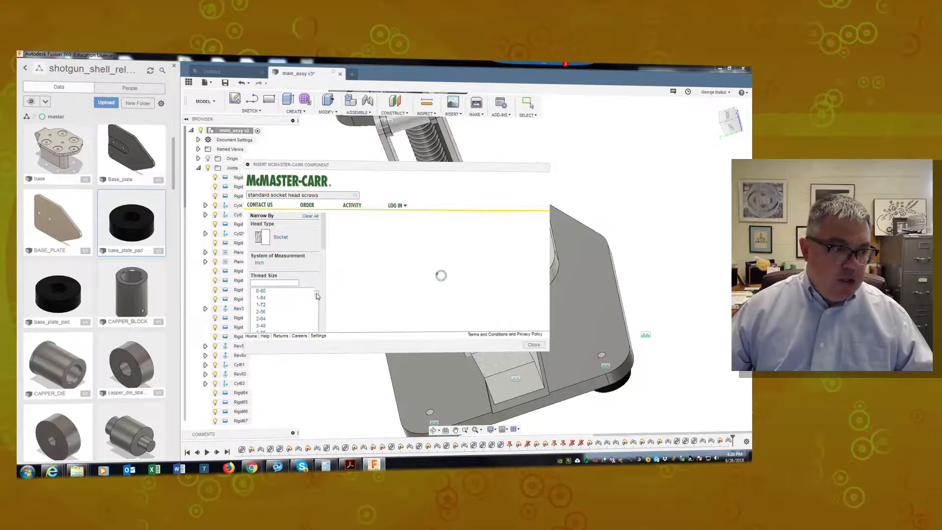
pyautogui.scroll(-4, 316, 305)
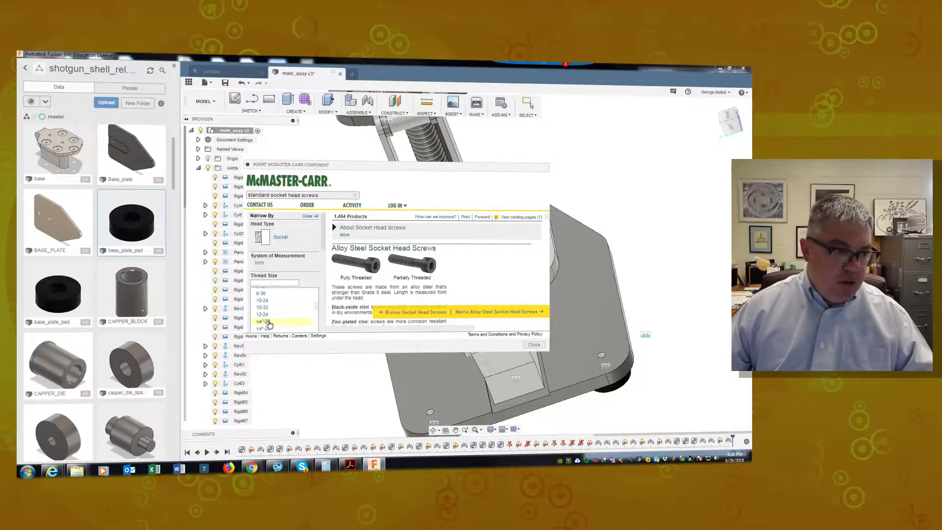
pyautogui.click(268, 322)
# Filter the screws to a 2" length with partial threading and bring up the table of matching products
pyautogui.scroll(-3, 299, 294)
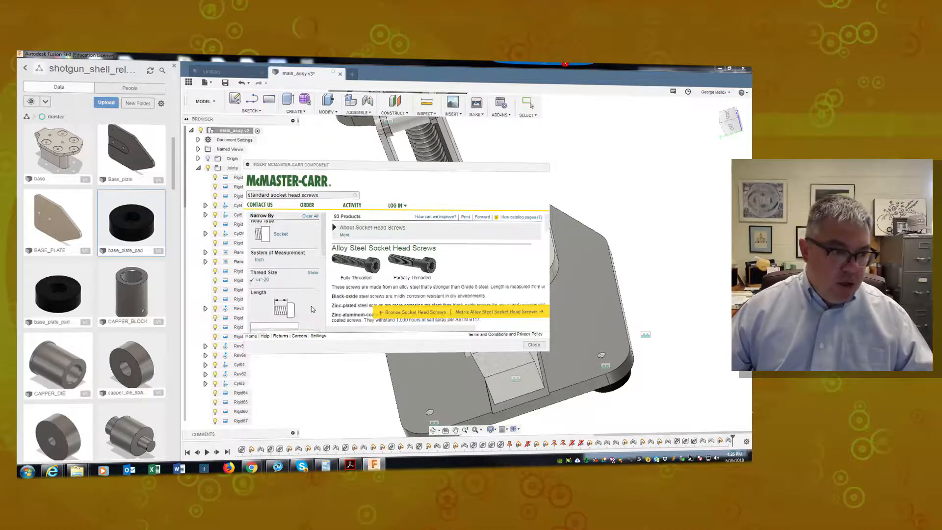
pyautogui.scroll(-3, 293, 257)
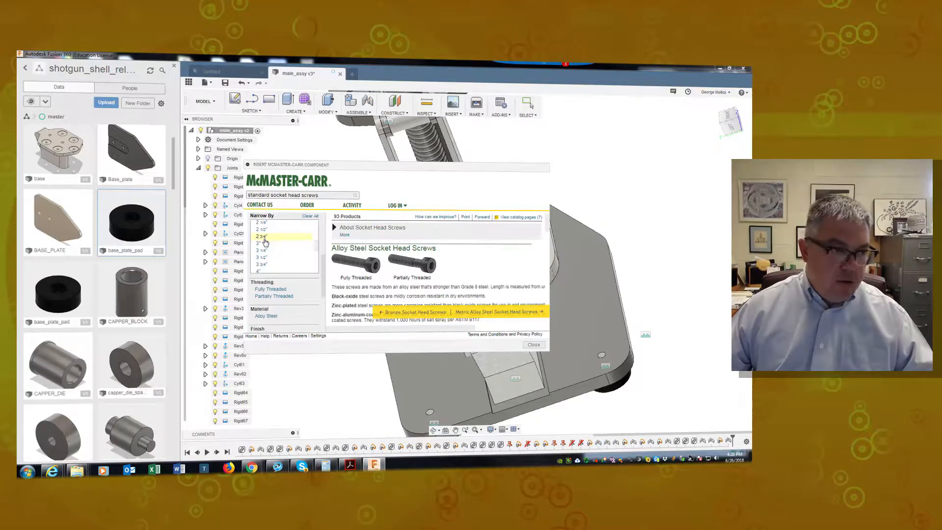
pyautogui.scroll(2, 265, 255)
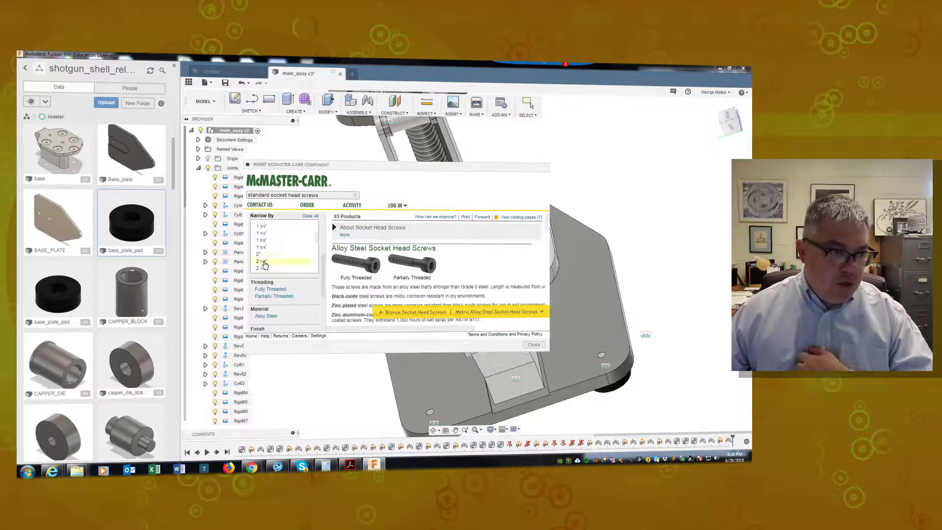
pyautogui.click(264, 254)
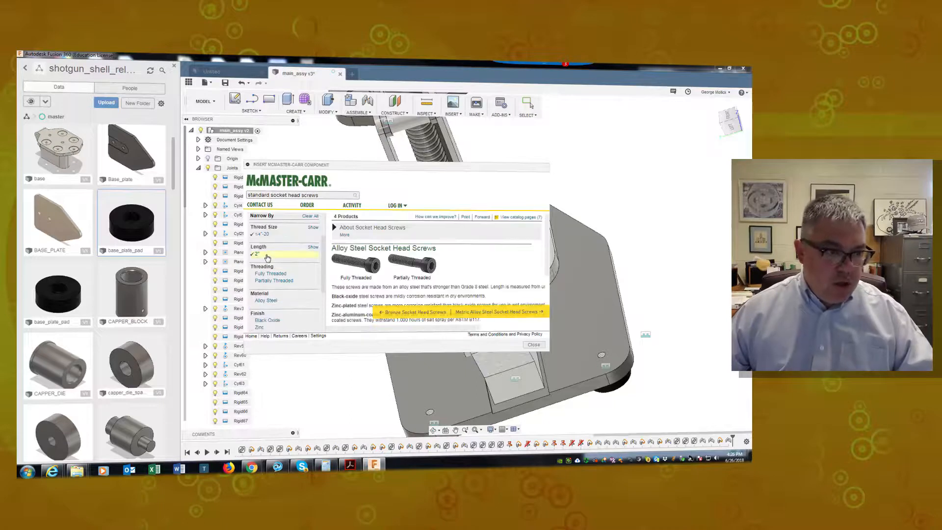
pyautogui.moveTo(420, 270)
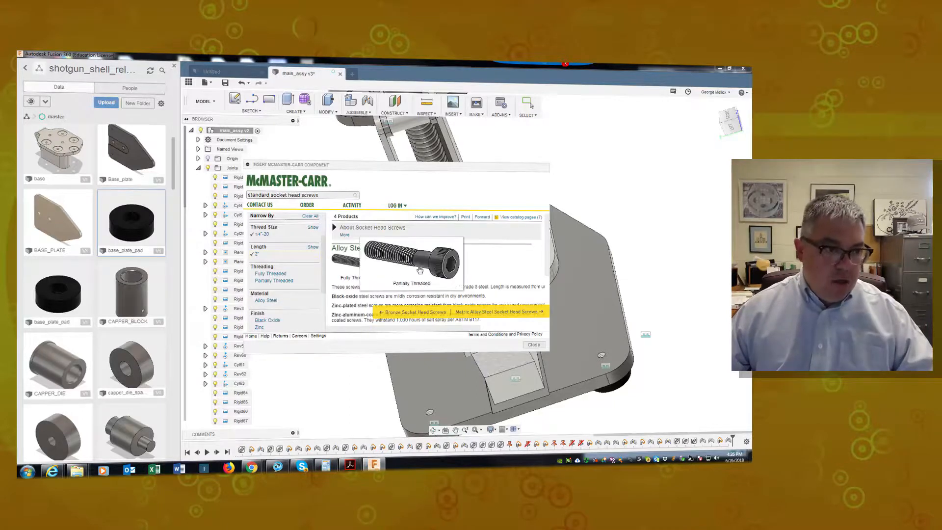
pyautogui.click(424, 269)
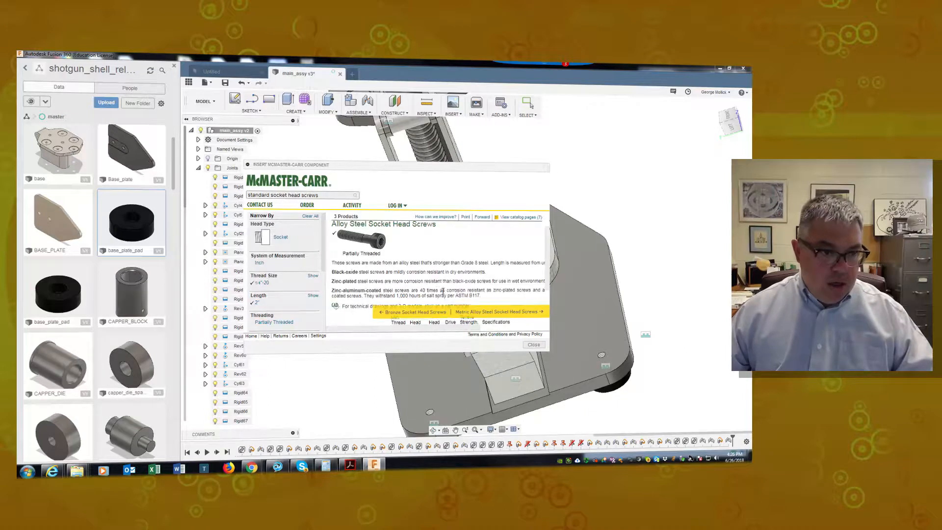
pyautogui.scroll(-2, 443, 293)
pyautogui.scroll(3, 443, 293)
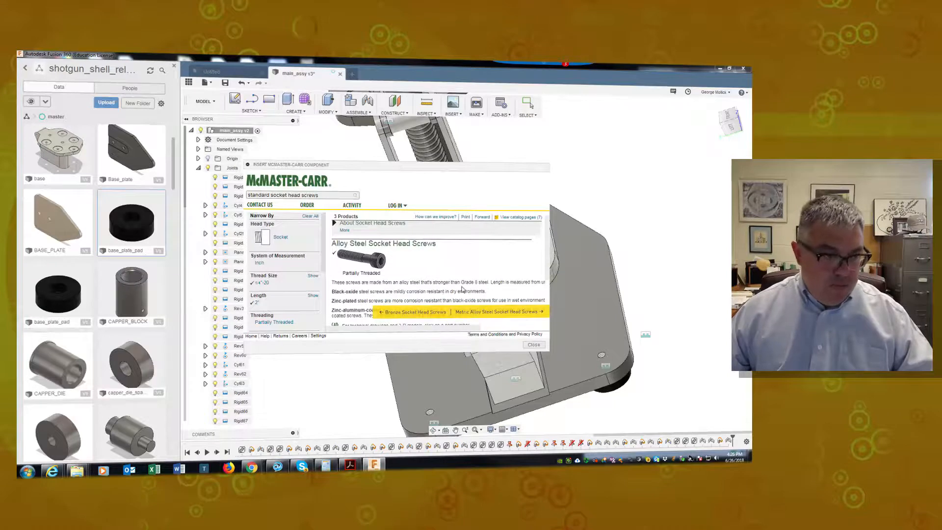
pyautogui.scroll(-3, 462, 289)
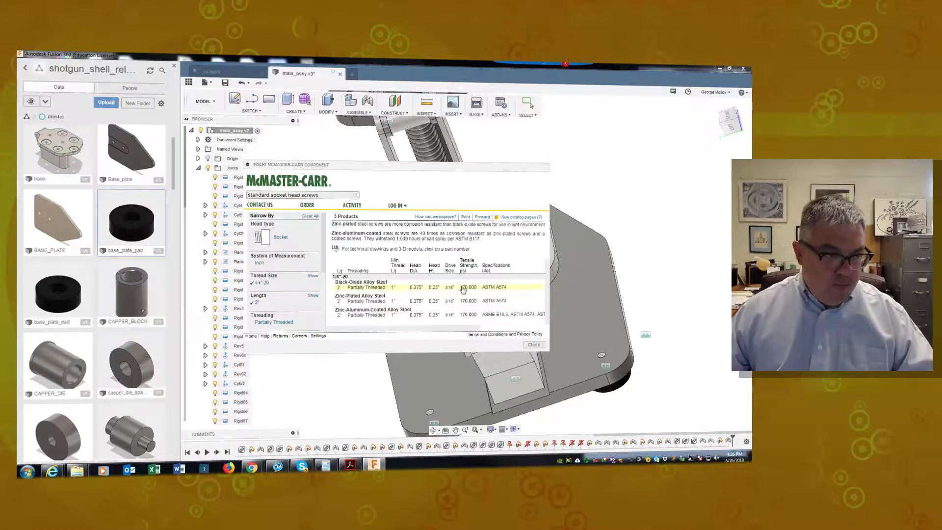
# Choose the black-oxide alloy steel 1/4"-20 by 2" screw from the product table and bring up its full product details
pyautogui.click(374, 289)
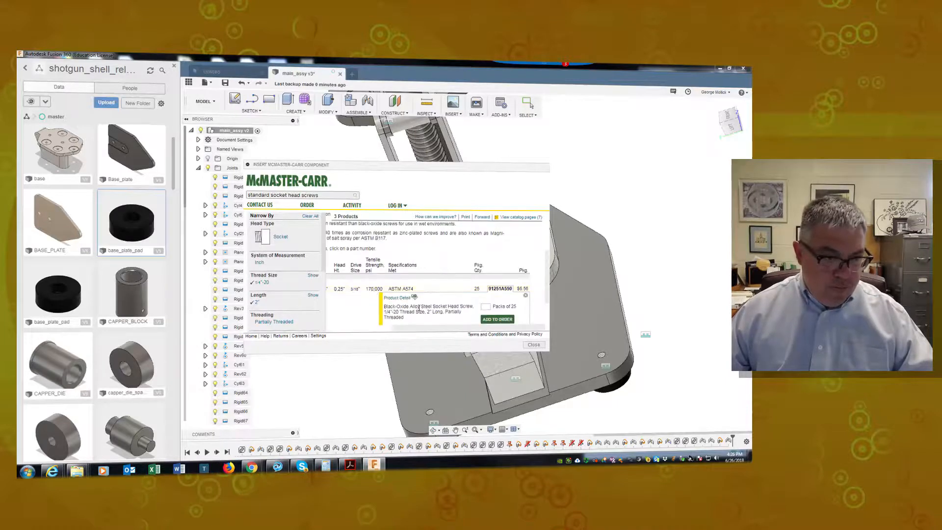
pyautogui.scroll(-2, 418, 308)
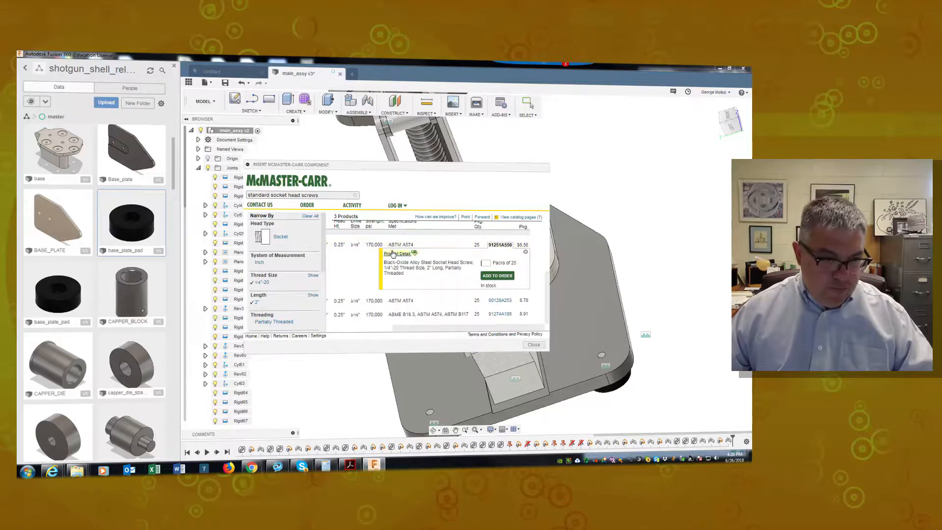
pyautogui.click(394, 255)
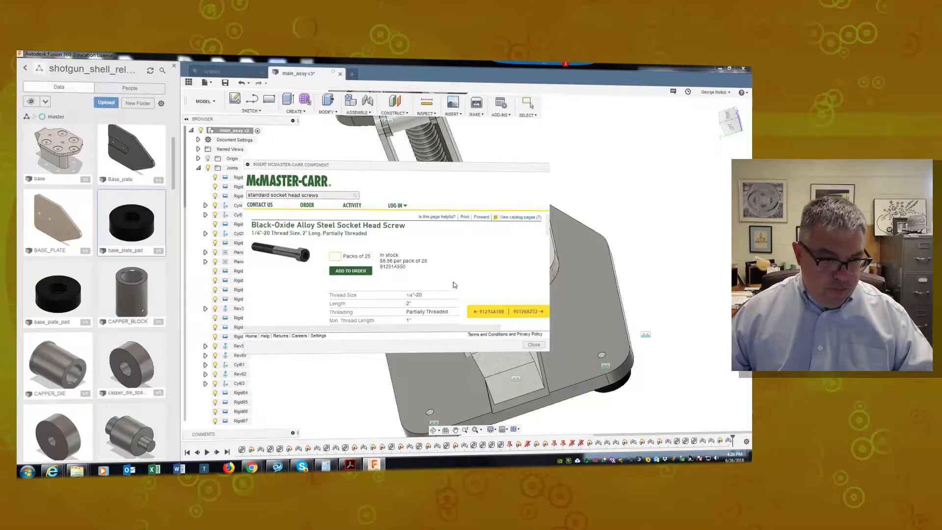
# Set the screw's download format to 3-D STEP and insert the model into the assembly
pyautogui.scroll(-5, 454, 285)
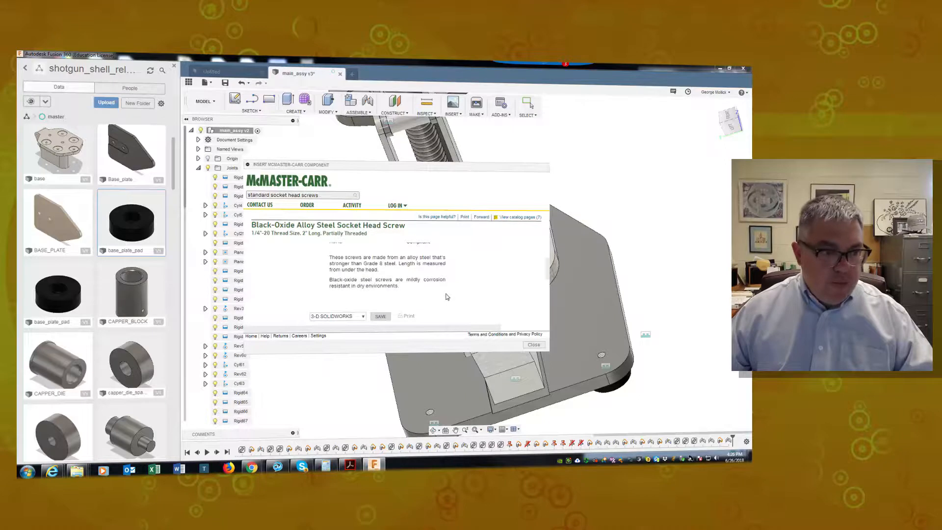
pyautogui.scroll(-2, 447, 296)
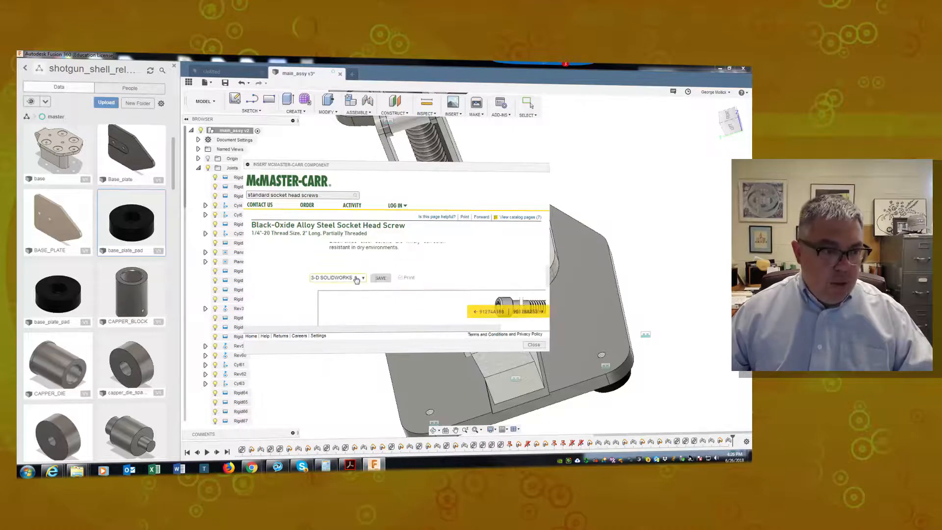
pyautogui.click(357, 278)
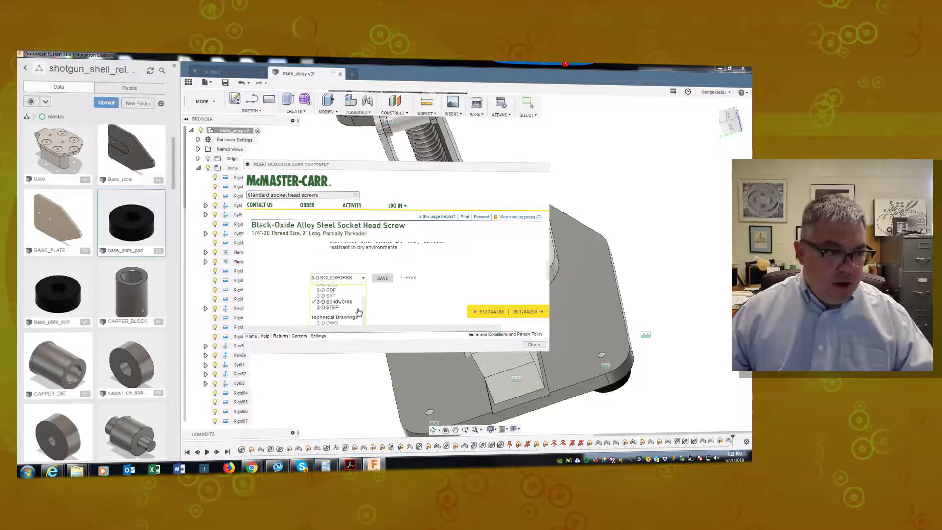
pyautogui.scroll(-2, 357, 306)
pyautogui.scroll(2, 361, 308)
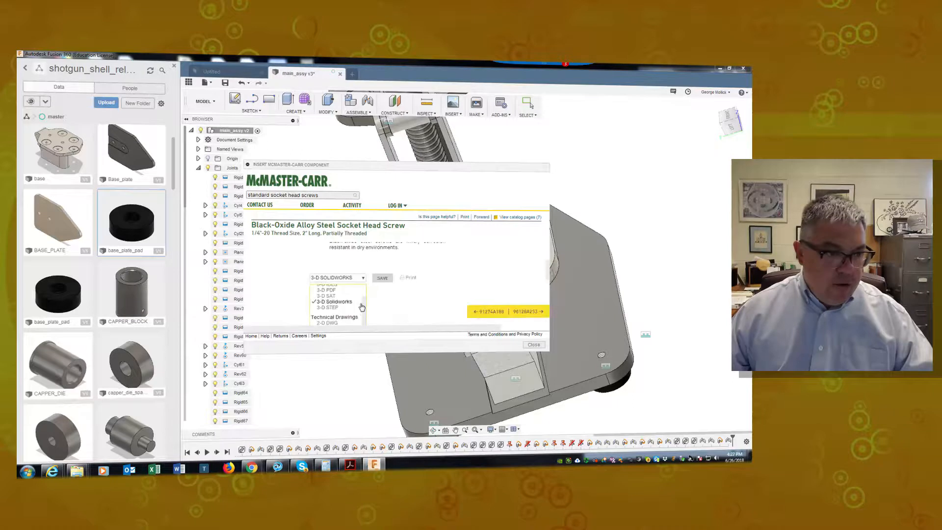
pyautogui.scroll(3, 363, 306)
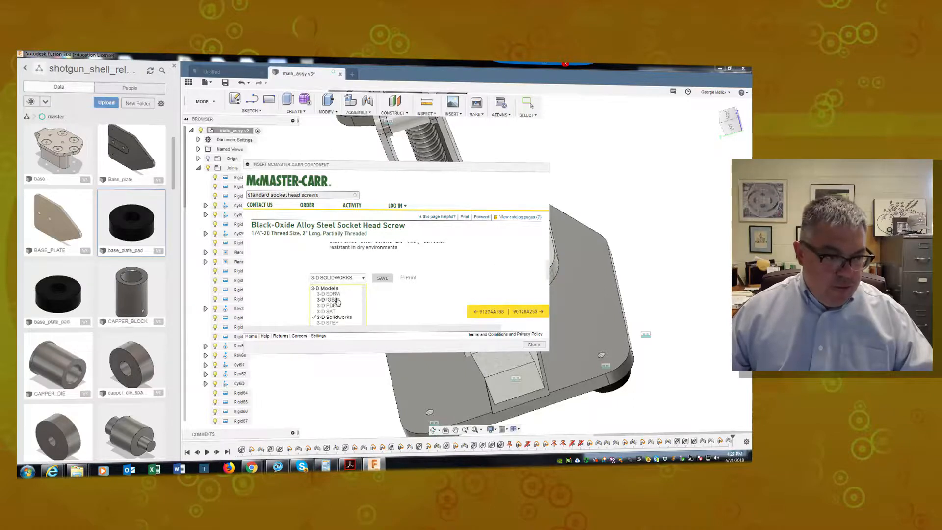
pyautogui.click(332, 323)
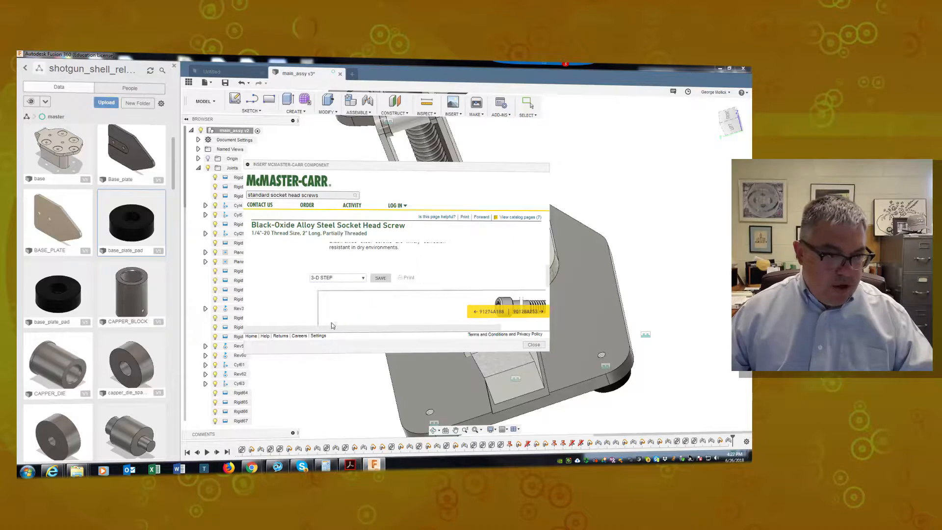
pyautogui.click(381, 278)
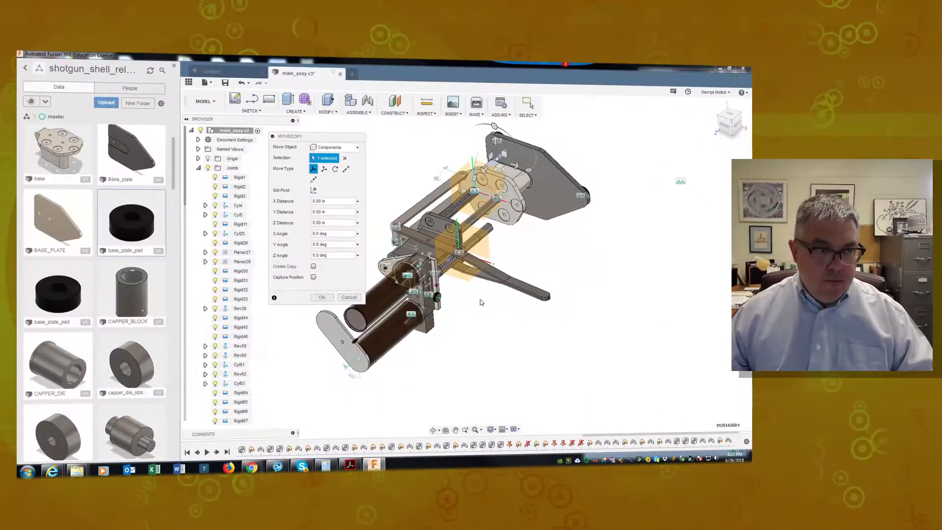
# Move the inserted screw sideways along its Y direction until it sits clear of the base plate, and accept the position
pyautogui.keyDown('shift'); pyautogui.moveTo(480, 303); pyautogui.dragTo(459, 316, button='middle'); pyautogui.keyUp('shift')
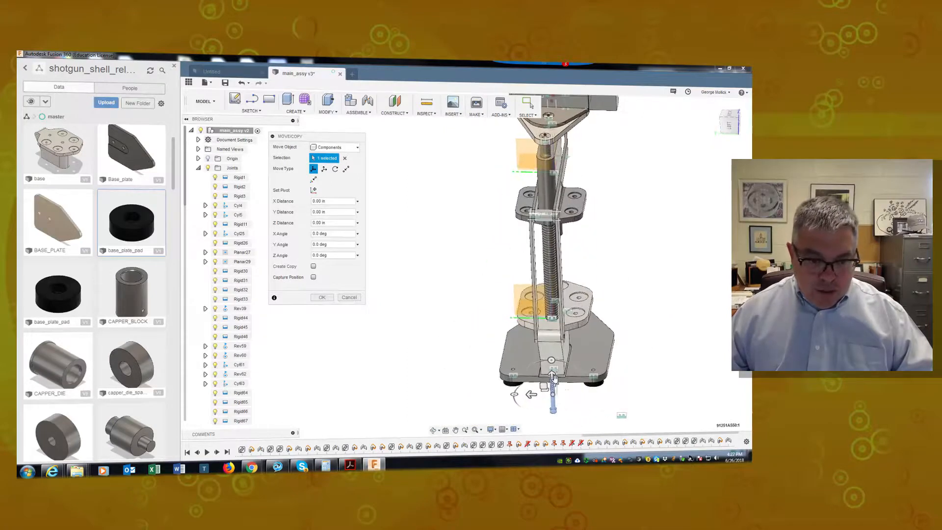
pyautogui.moveTo(537, 392); pyautogui.dragTo(633, 405)
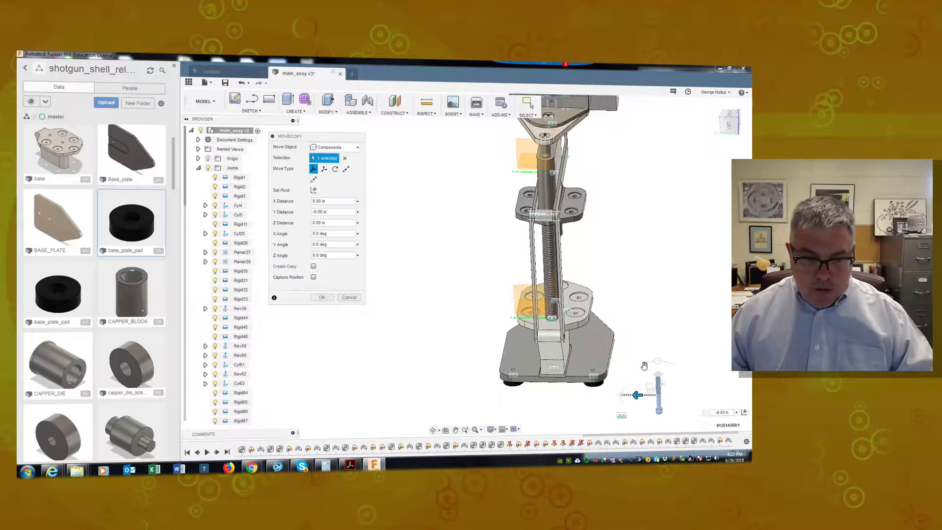
pyautogui.click(321, 297)
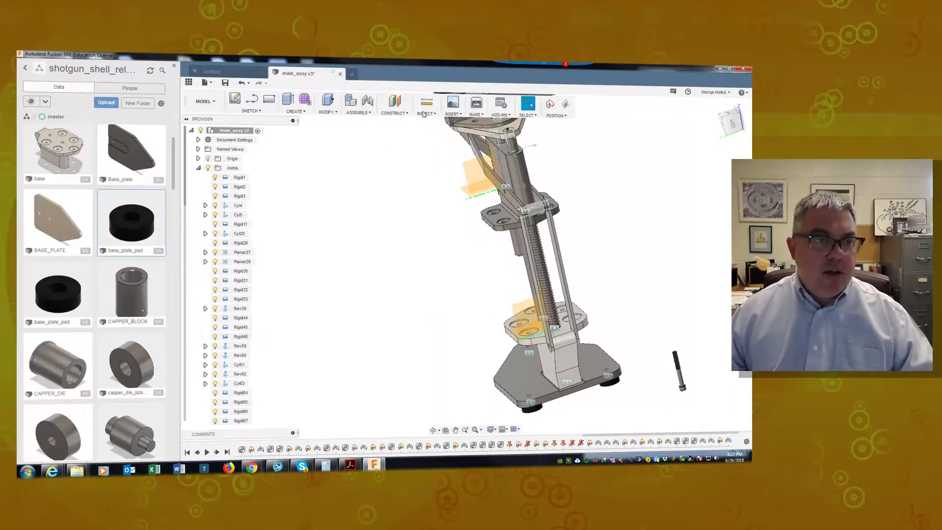
# Open the McMaster-Carr component catalog, choose general purpose washers and filter them to the 1/4" screw size
pyautogui.click(452, 113)
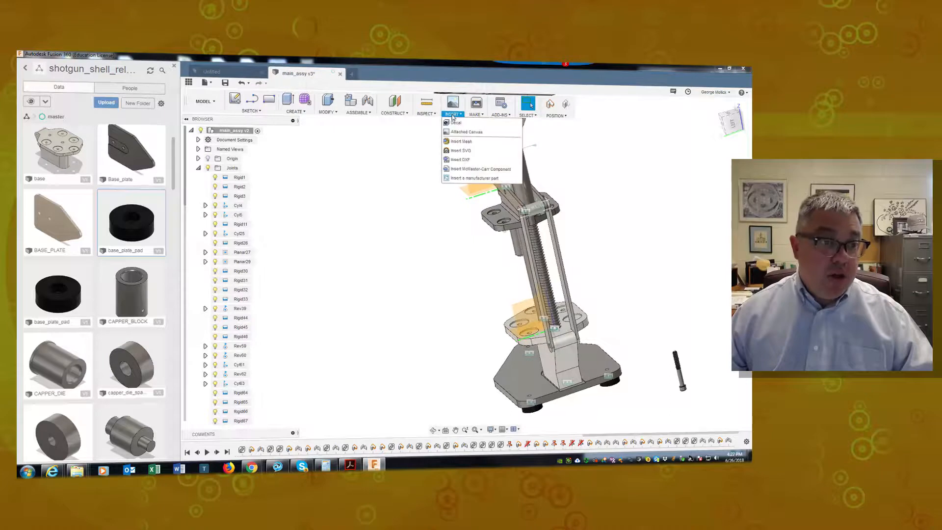
pyautogui.click(458, 172)
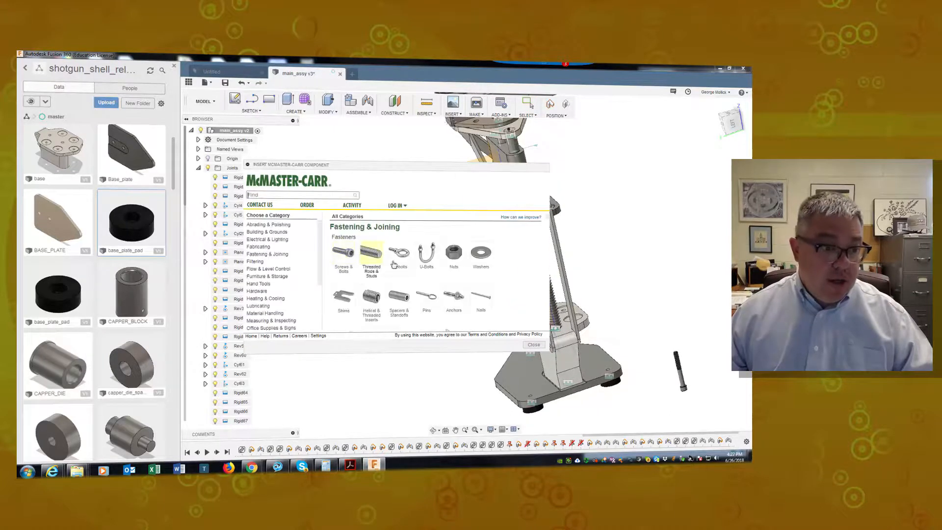
pyautogui.click(480, 253)
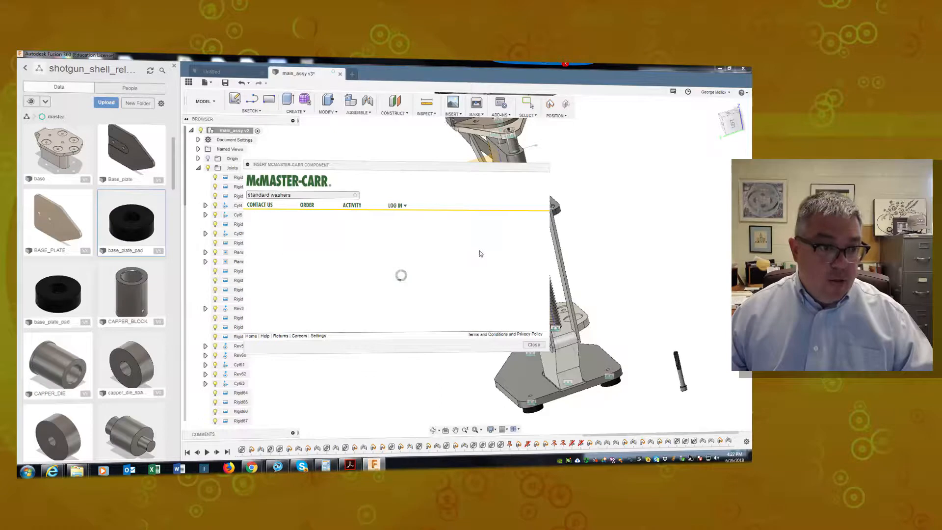
pyautogui.click(351, 253)
pyautogui.click(351, 254)
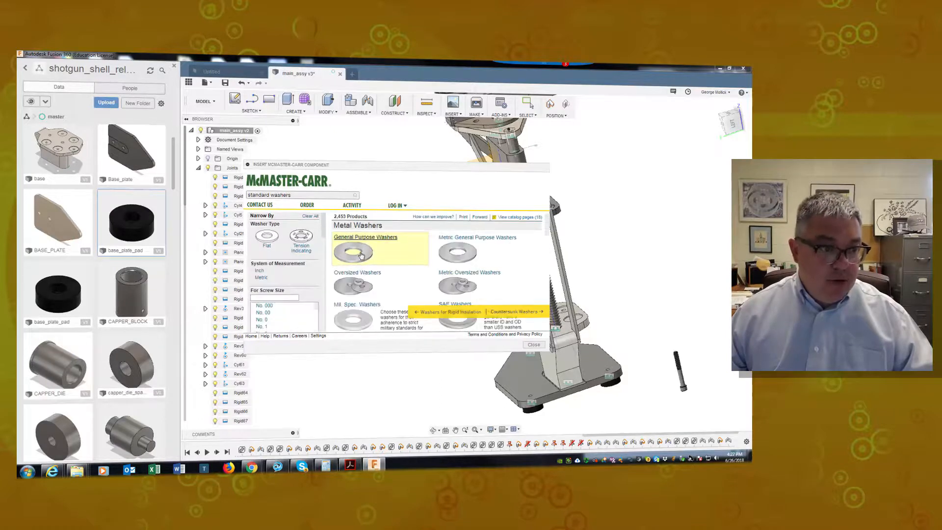
pyautogui.click(361, 258)
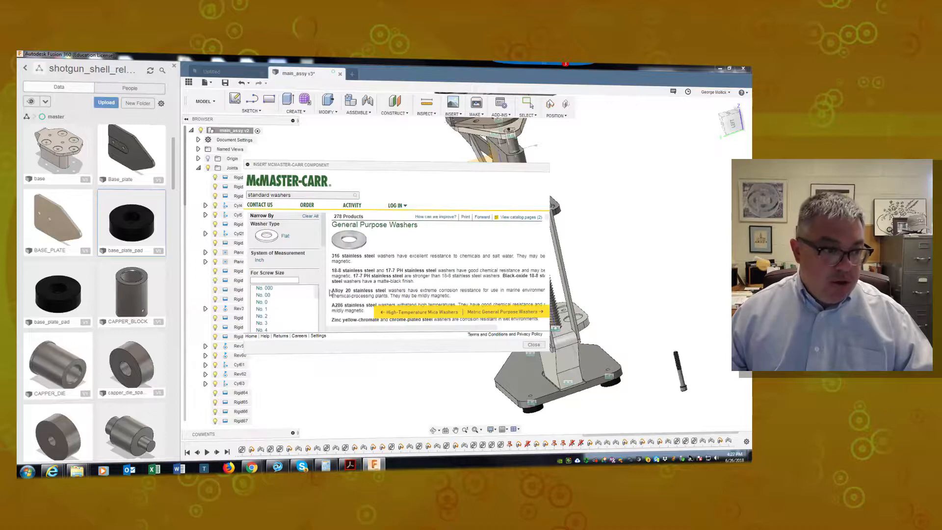
pyautogui.scroll(-4, 317, 295)
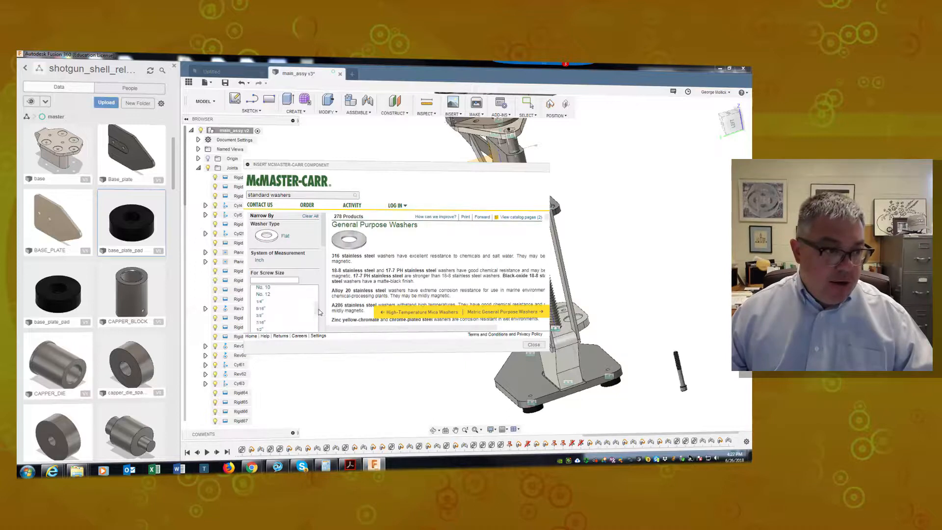
pyautogui.click(264, 303)
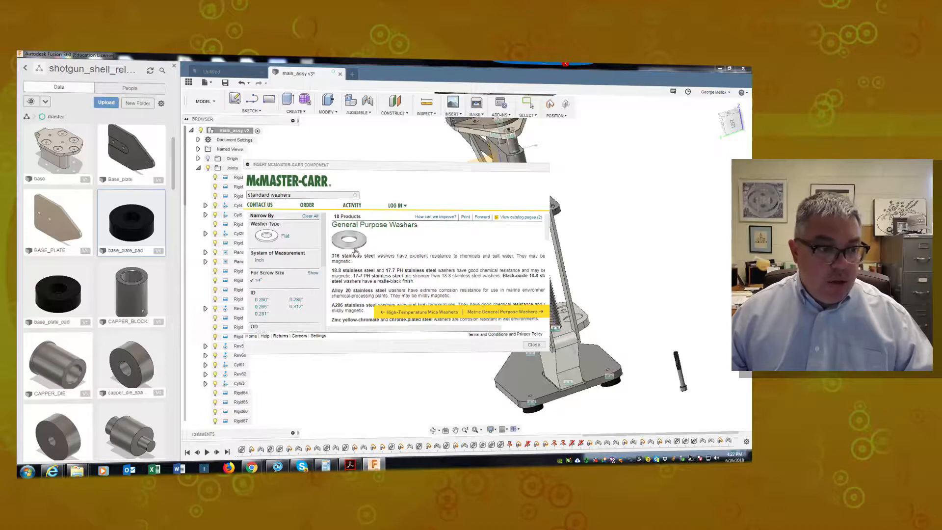
# Choose the black-oxide 18-8 stainless steel washer with 0.281" ID and 0.625" OD and bring up its full product details
pyautogui.scroll(-5, 429, 271)
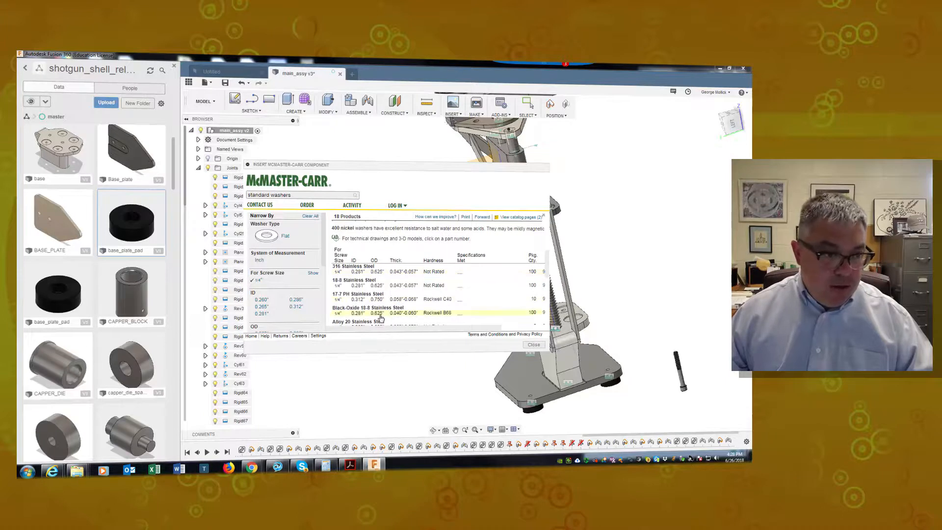
pyautogui.scroll(-2, 382, 317)
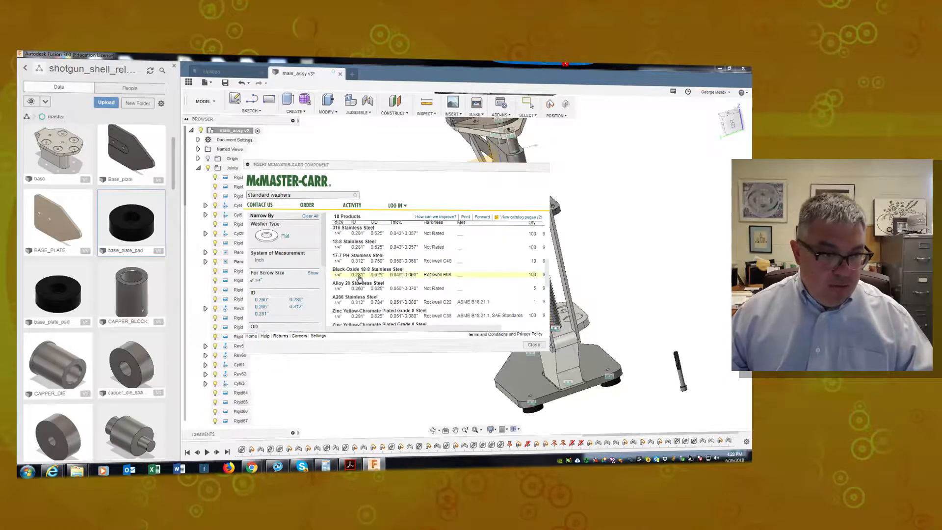
pyautogui.click(359, 278)
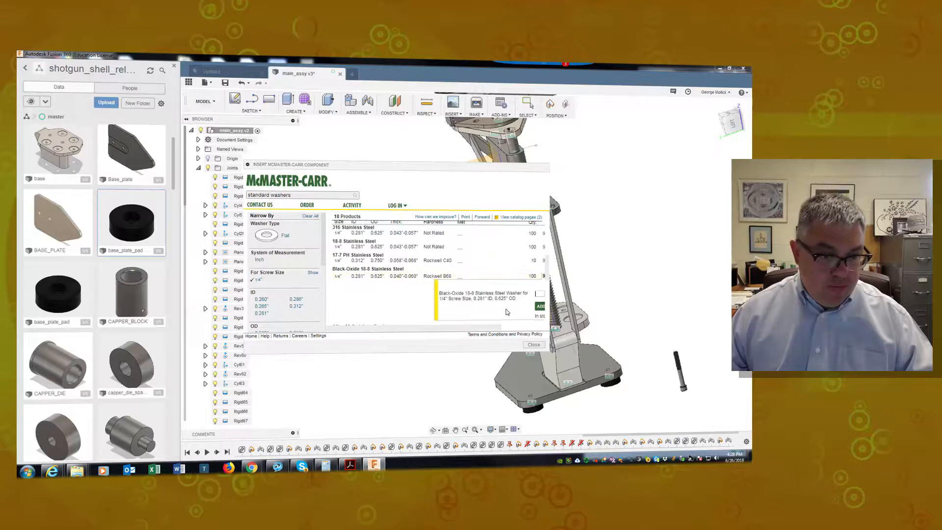
pyautogui.scroll(3, 500, 316)
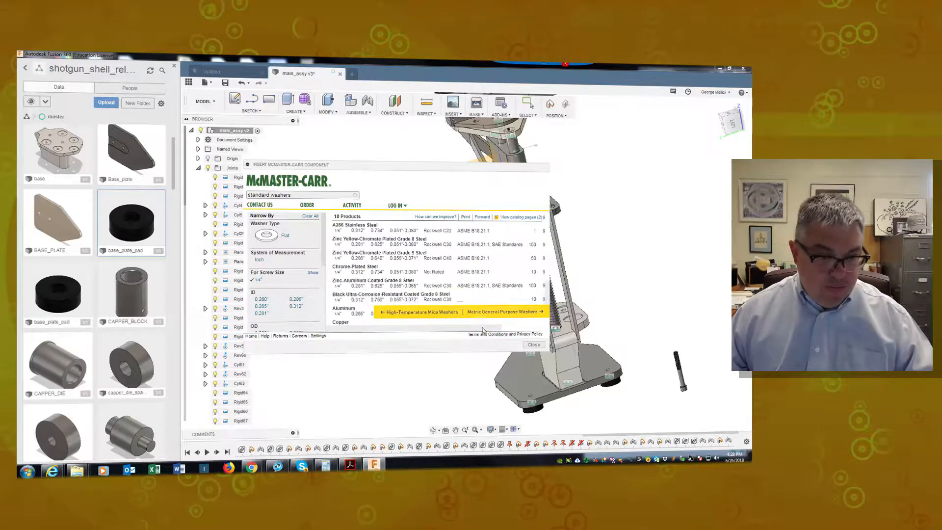
pyautogui.hscroll(3, 482, 329)
pyautogui.scroll(2, 481, 305)
pyautogui.click(483, 307)
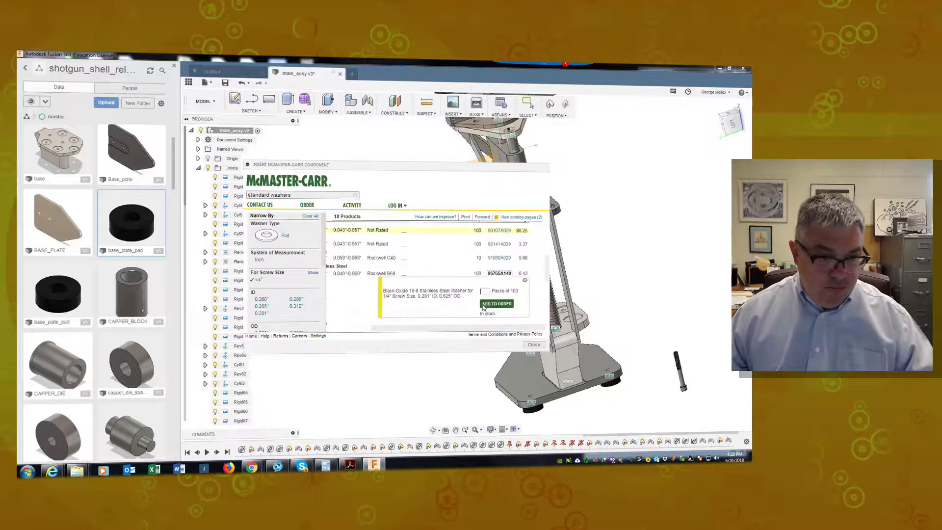
pyautogui.click(494, 276)
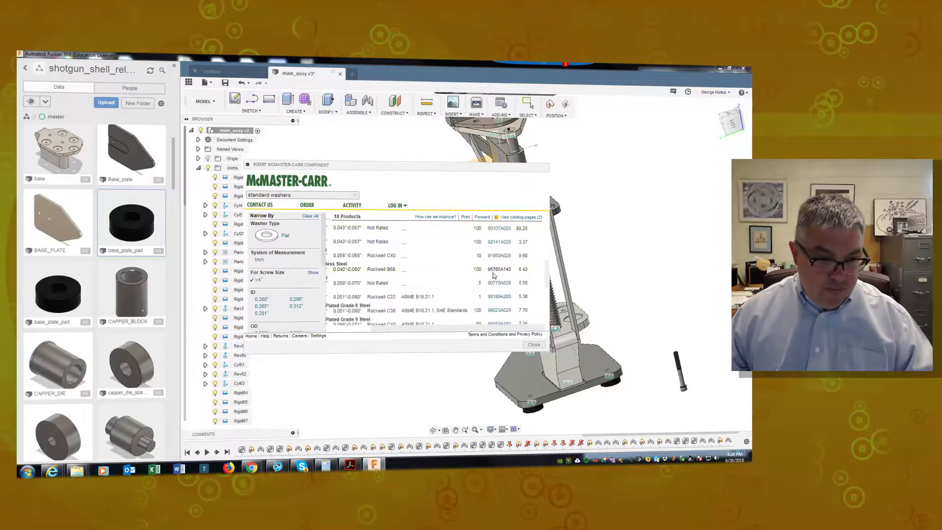
pyautogui.click(494, 272)
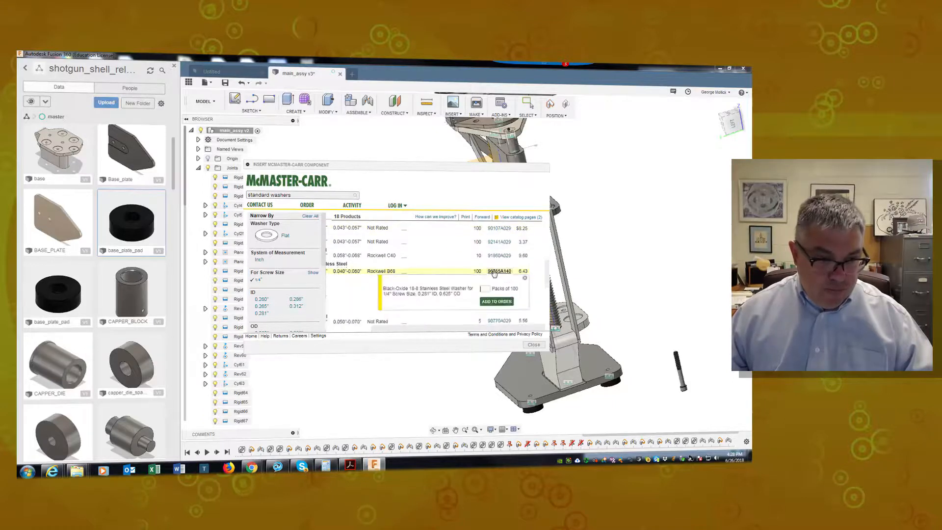
pyautogui.click(495, 306)
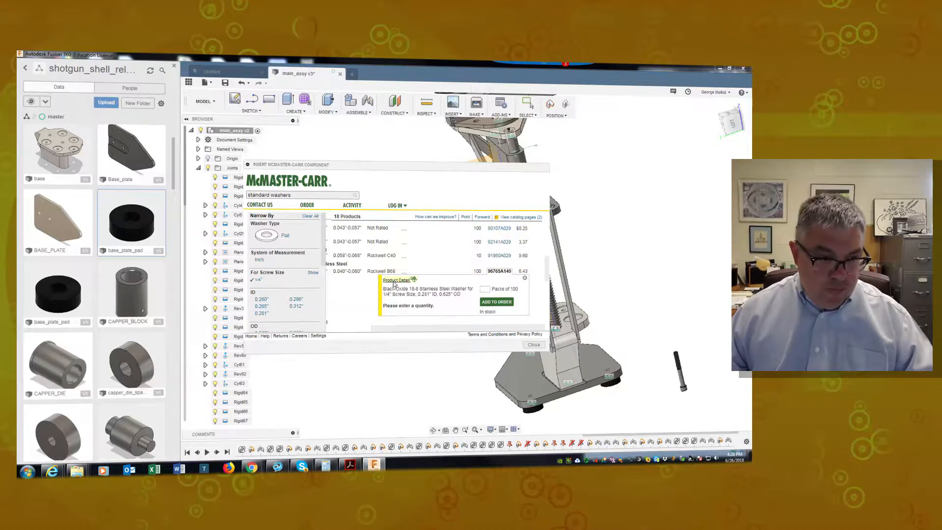
pyautogui.click(393, 281)
# Insert the black-oxide washer as a 3-D STEP model and accept its default position
pyautogui.scroll(-5, 390, 284)
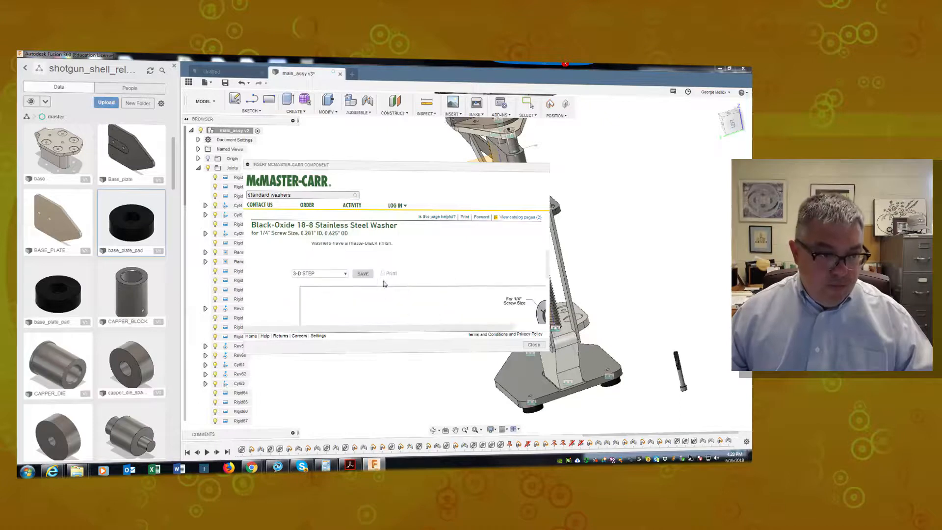
pyautogui.scroll(-3, 376, 288)
pyautogui.scroll(4, 361, 285)
pyautogui.scroll(-1, 385, 303)
pyautogui.scroll(-2, 385, 303)
pyautogui.scroll(2, 363, 272)
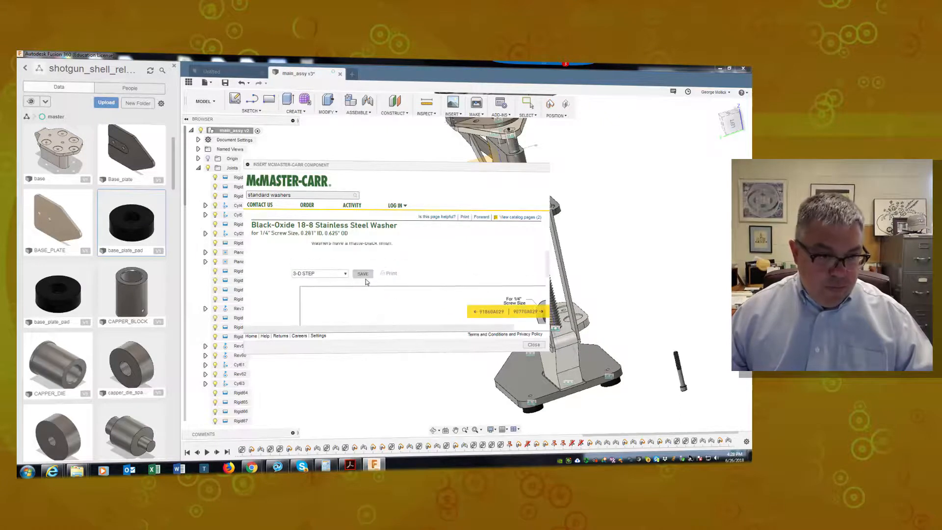
pyautogui.click(363, 274)
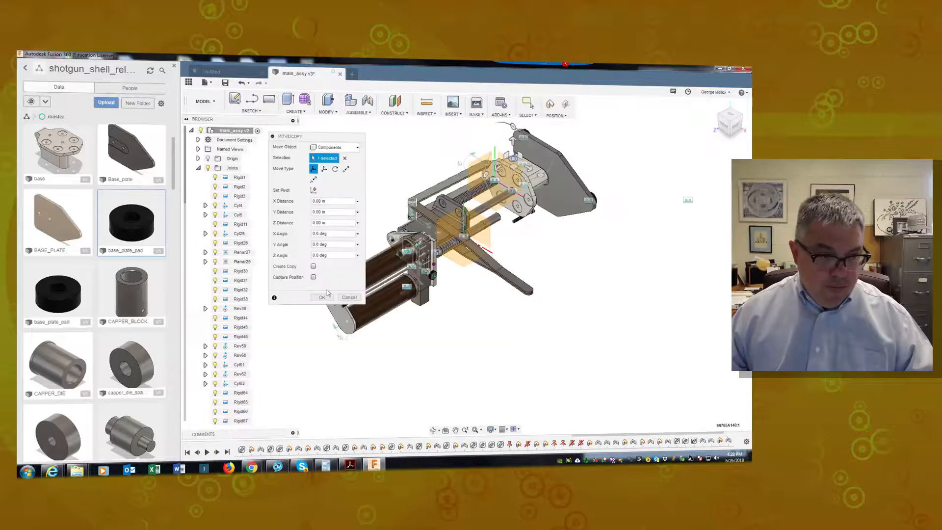
pyautogui.click(321, 297)
# Copy the inserted black-oxide washer and paste a second instance of it into the assembly
pyautogui.keyDown('shift'); pyautogui.moveTo(442, 245); pyautogui.dragTo(520, 243, button='middle'); pyautogui.keyUp('shift')
pyautogui.scroll(4, 491, 294)
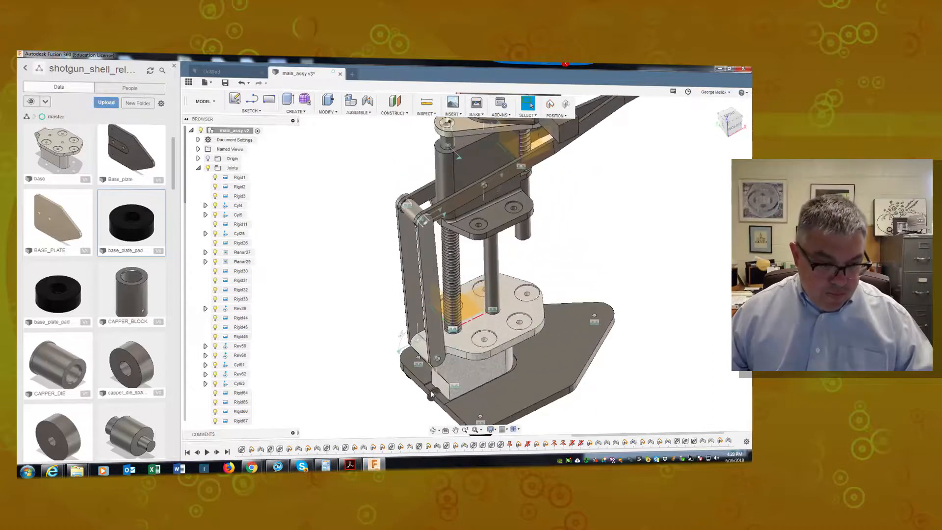
pyautogui.scroll(-4, 386, 390)
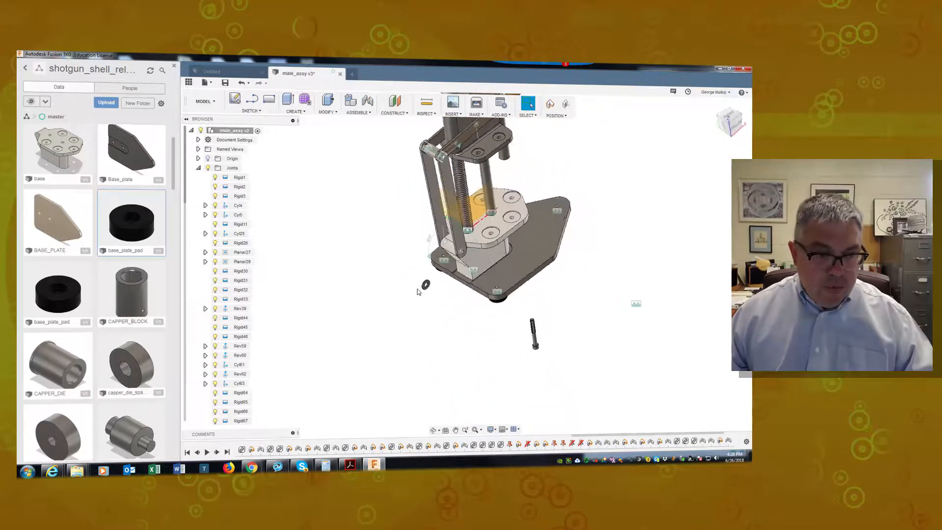
pyautogui.keyDown('shift'); pyautogui.moveTo(417, 291); pyautogui.dragTo(498, 348, button='middle'); pyautogui.keyUp('shift')
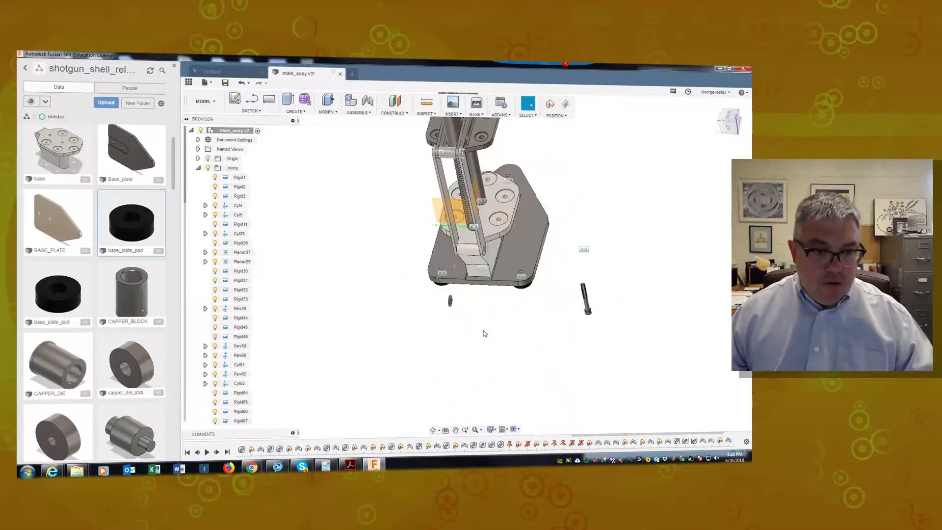
pyautogui.rightClick(451, 306)
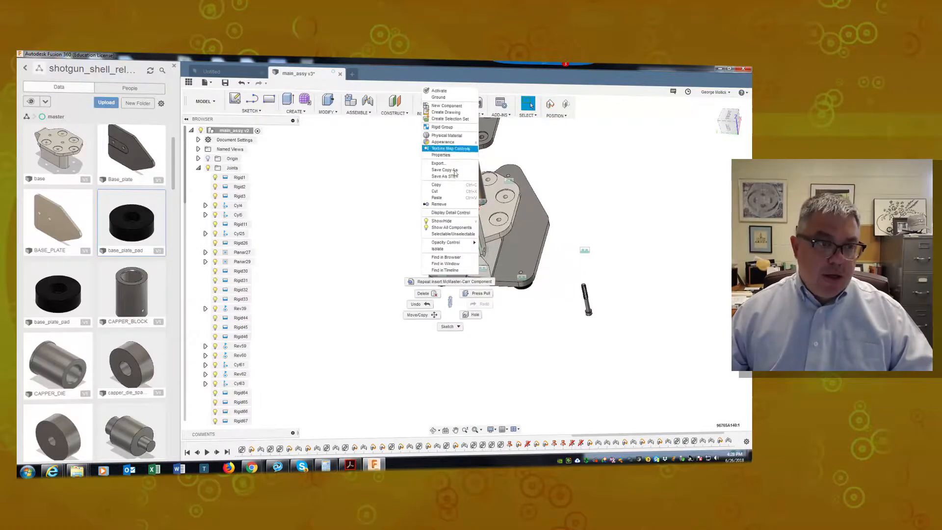
pyautogui.click(445, 191)
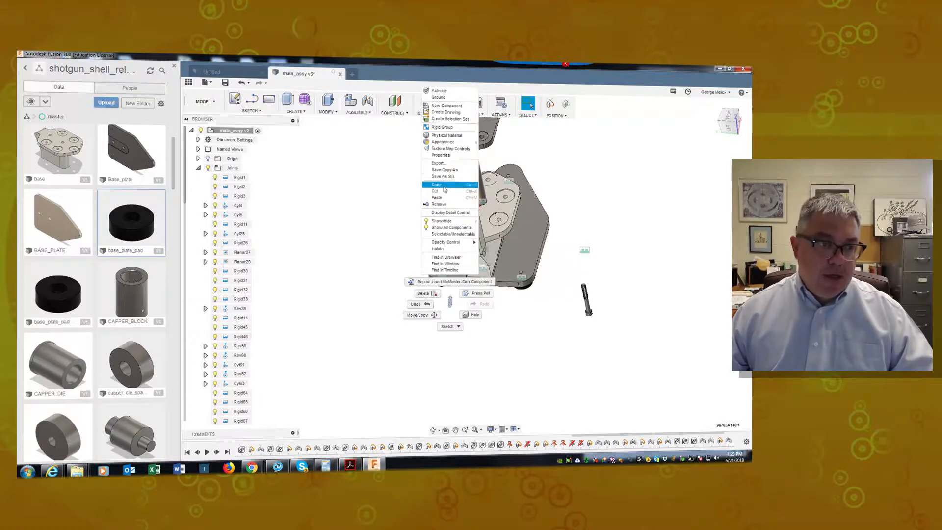
pyautogui.rightClick(463, 324)
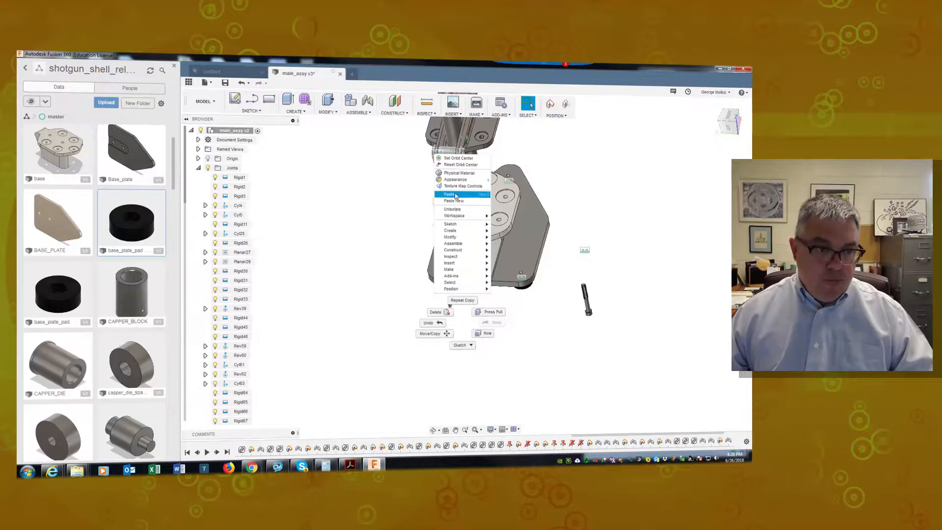
pyautogui.click(452, 209)
pyautogui.click(416, 274)
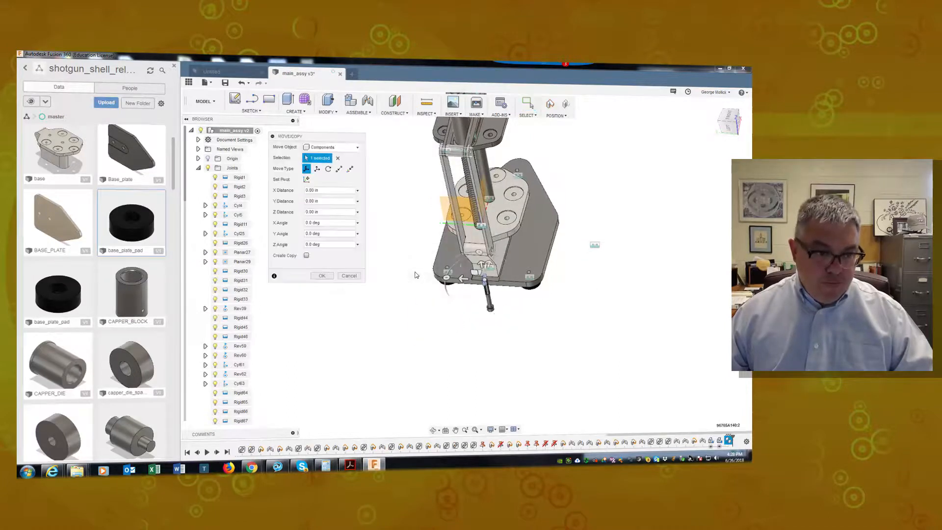
# Move the pasted washer about -5.5 in along Y, clear of the base plate, and accept the position
pyautogui.keyDown('shift'); pyautogui.moveTo(501, 314); pyautogui.dragTo(521, 313, button='middle'); pyautogui.keyUp('shift')
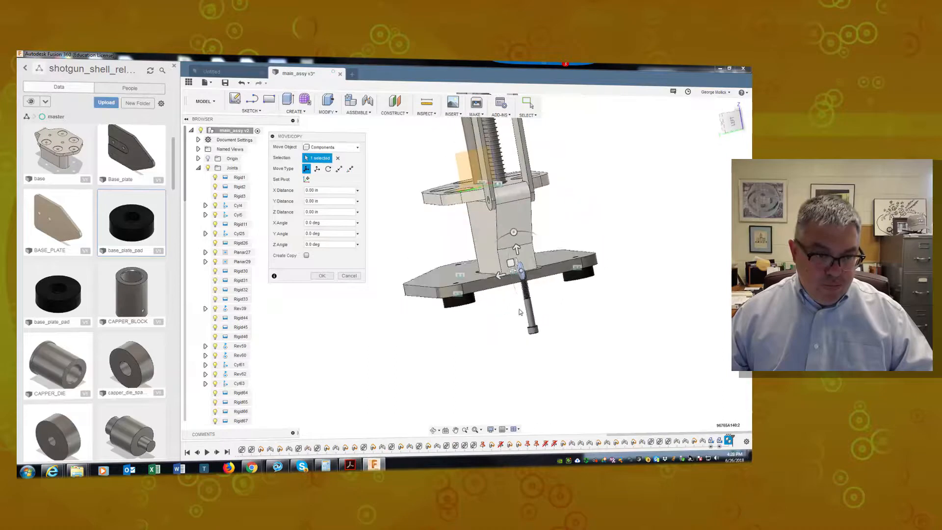
pyautogui.moveTo(531, 313); pyautogui.dragTo(610, 341)
pyautogui.keyDown('shift'); pyautogui.moveTo(534, 329); pyautogui.dragTo(488, 273, button='middle'); pyautogui.keyUp('shift')
pyautogui.moveTo(500, 277); pyautogui.dragTo(647, 275)
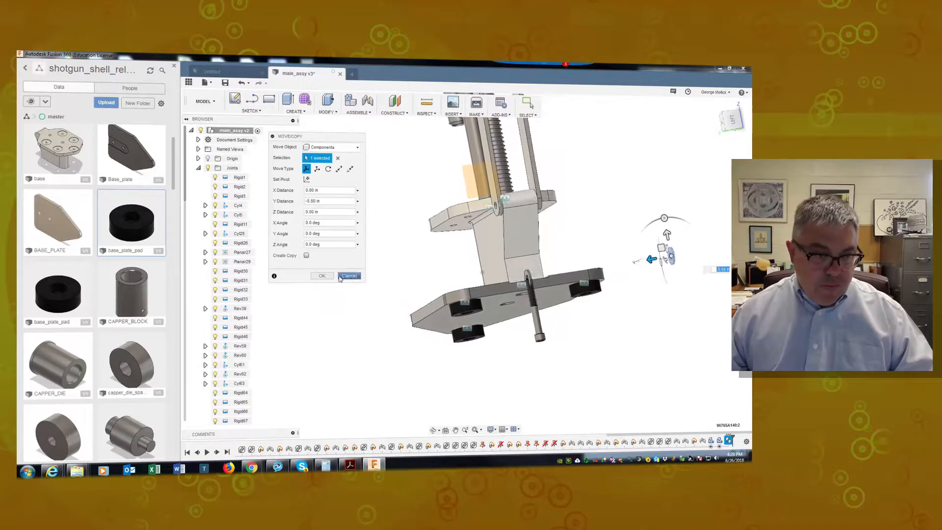
pyautogui.click(322, 275)
# Capture the moved components' position and join one washer rigidly to the outer face of a handle link, centred on its lower pivot hole
pyautogui.moveTo(545, 330); pyautogui.dragTo(668, 341)
pyautogui.moveTo(539, 281); pyautogui.dragTo(651, 271)
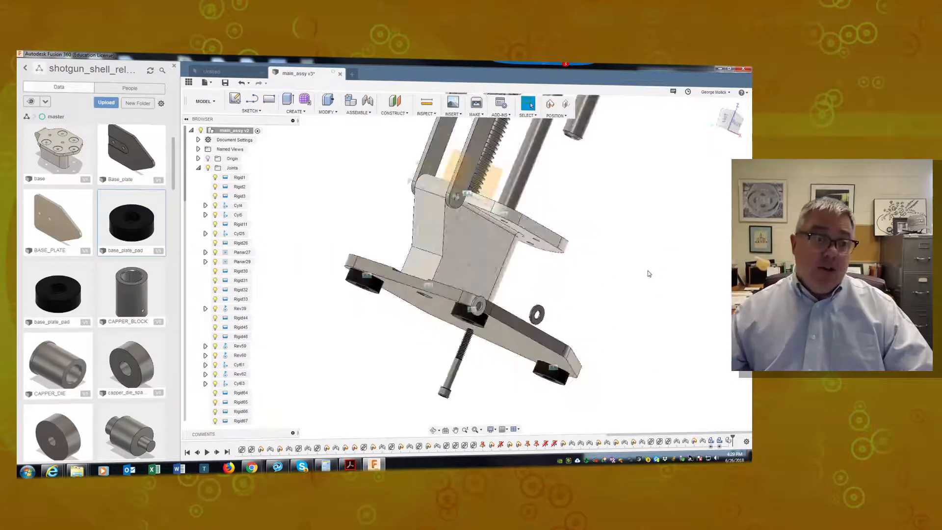
pyautogui.click(366, 103)
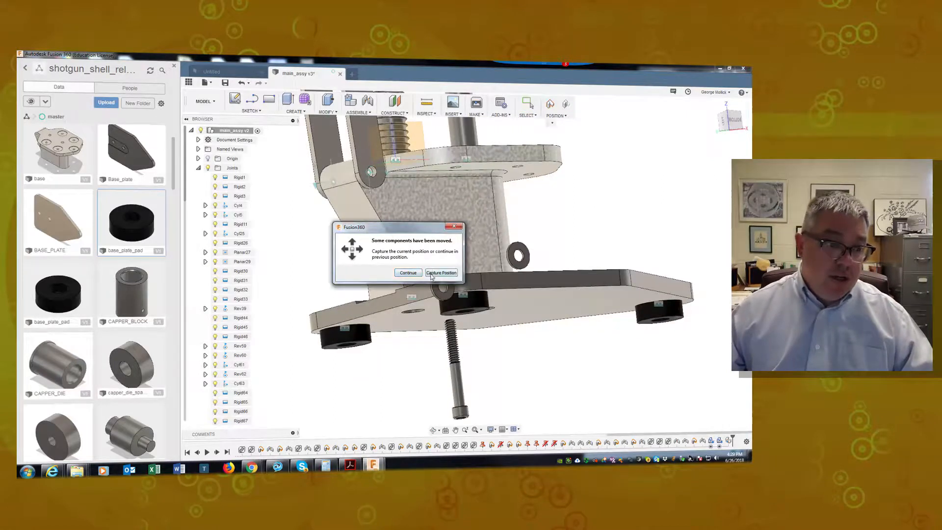
pyautogui.click(432, 273)
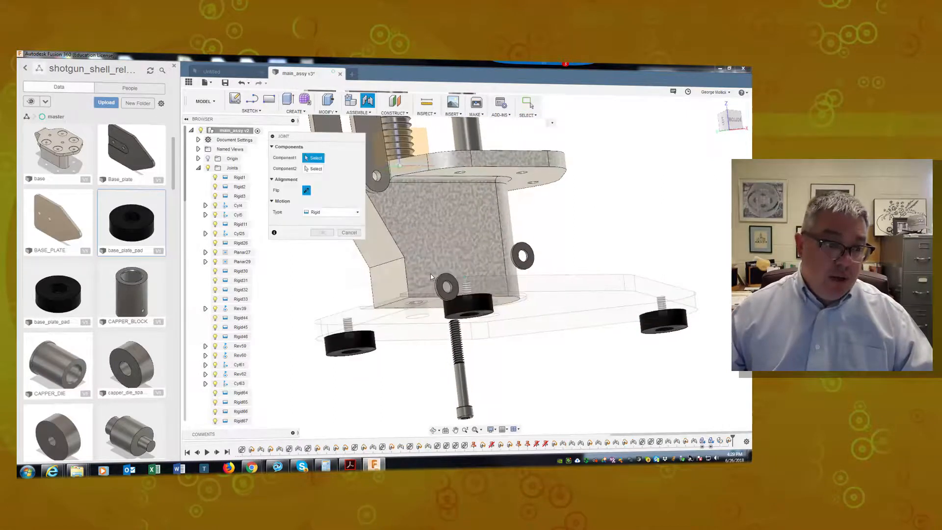
pyautogui.click(528, 261)
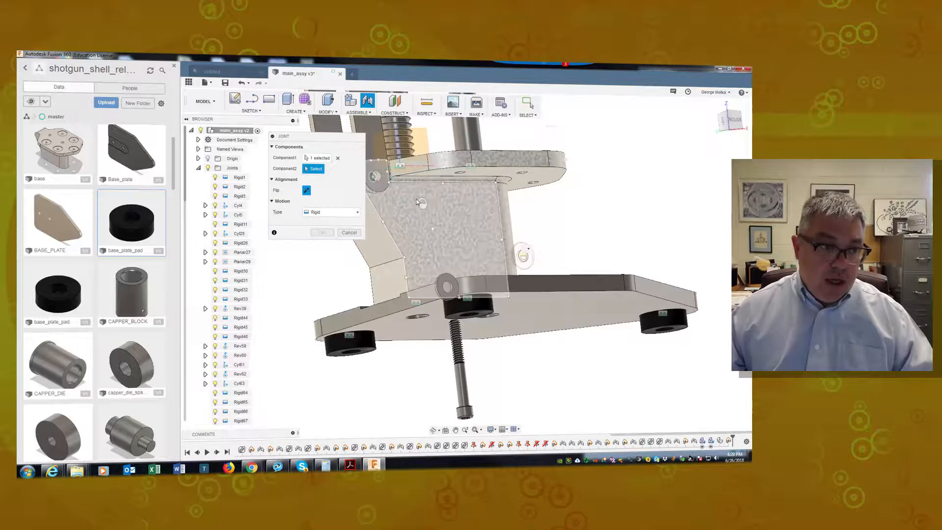
pyautogui.click(376, 177)
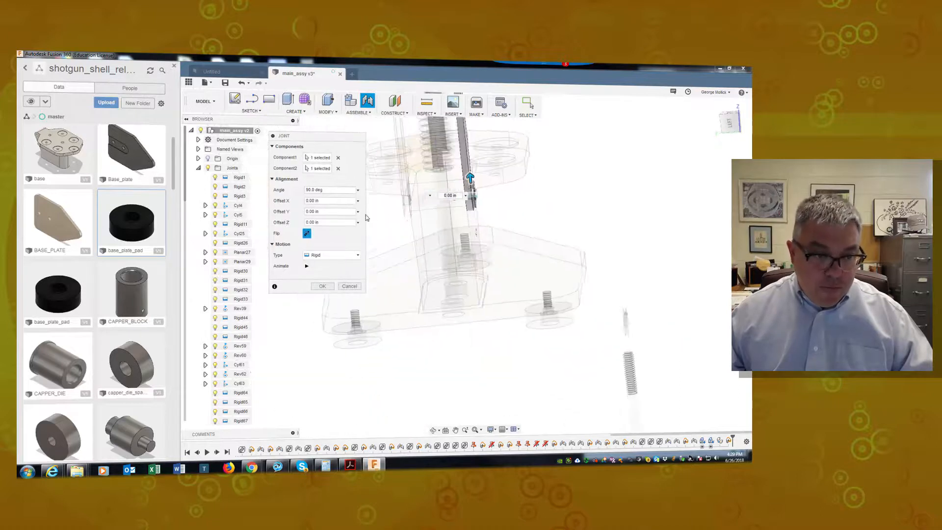
pyautogui.click(324, 286)
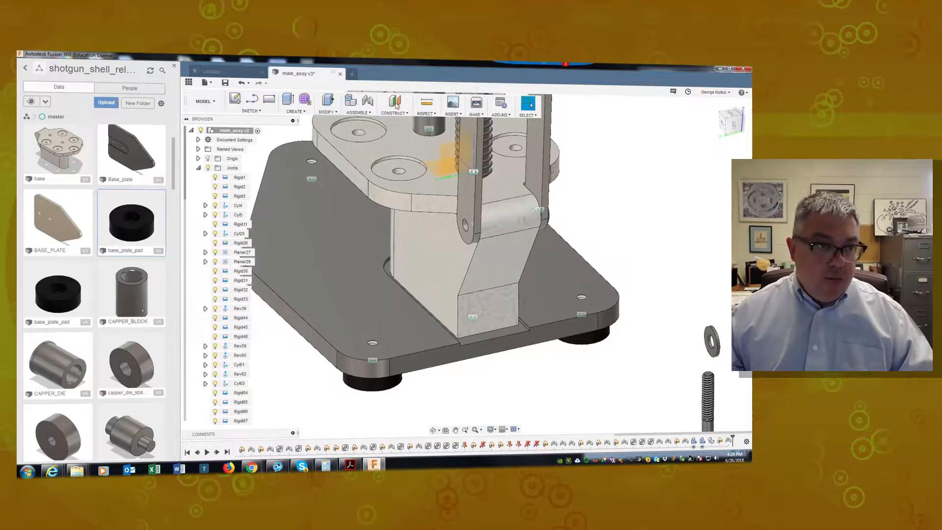
# Join the remaining washer rigidly to the opposite link's lower pivot hole with its direction flipped, and dismiss the browser crash message
pyautogui.click(367, 101)
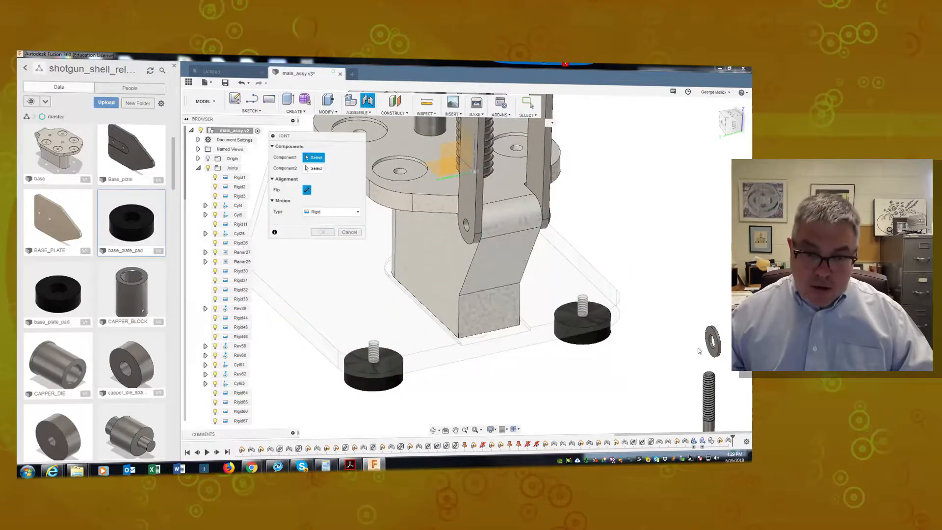
pyautogui.click(710, 349)
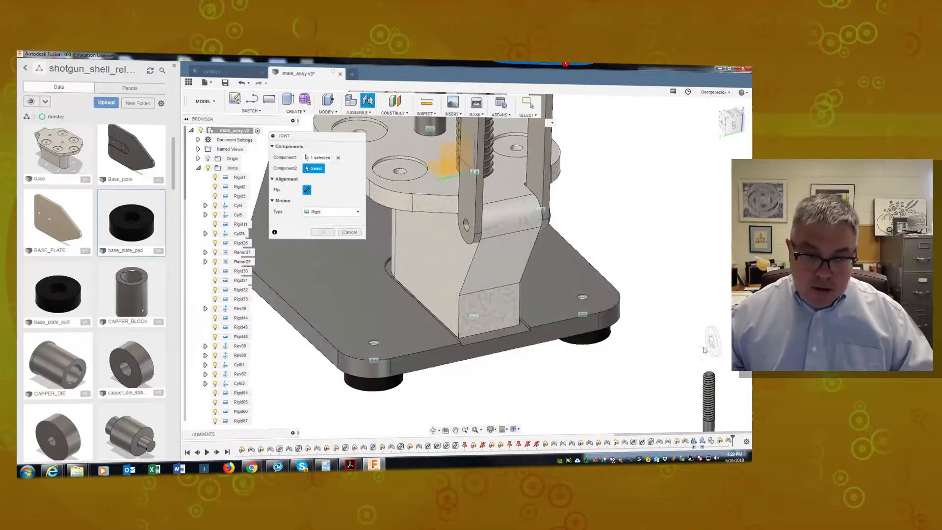
pyautogui.click(465, 230)
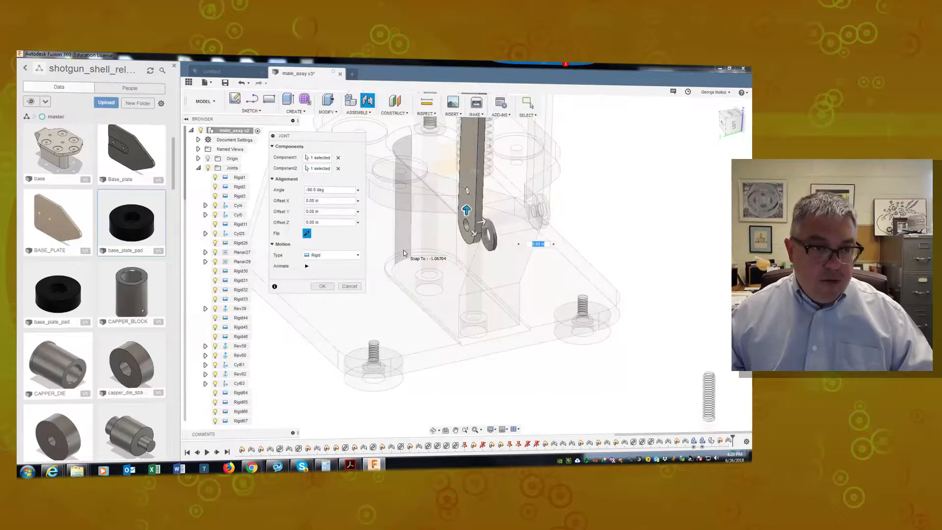
pyautogui.click(306, 233)
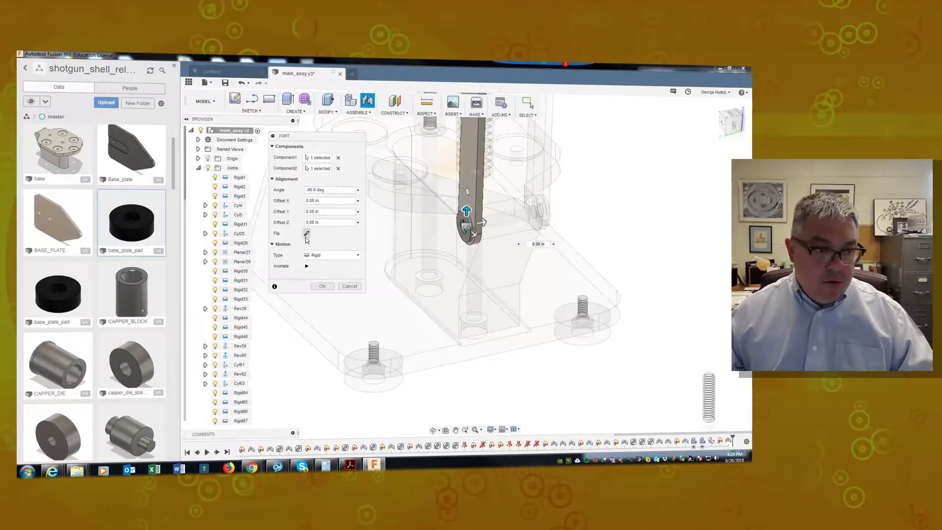
pyautogui.click(320, 287)
pyautogui.keyDown('shift'); pyautogui.moveTo(381, 303); pyautogui.dragTo(564, 276, button='middle'); pyautogui.keyUp('shift')
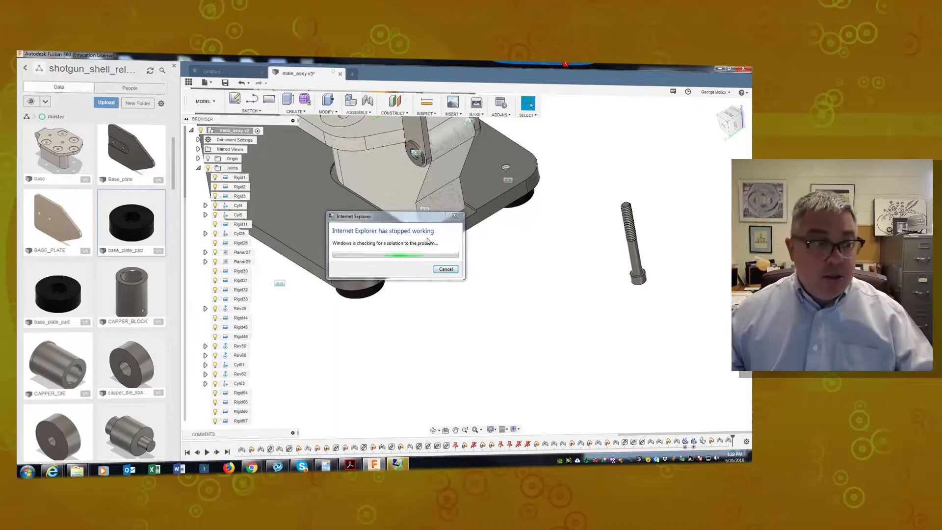
pyautogui.click(445, 269)
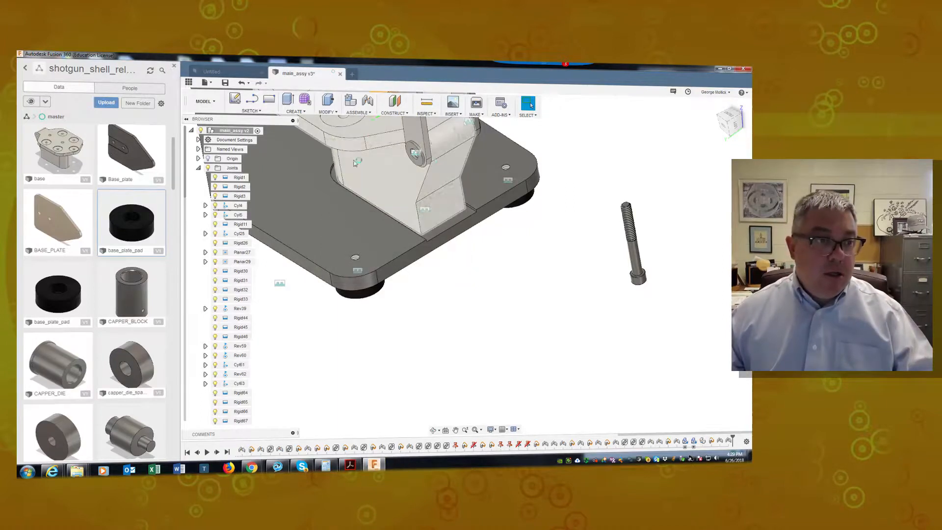
# Join the socket head screw rigidly to the washer on the lower pivot, so its shank passes through both handle links
pyautogui.click(368, 103)
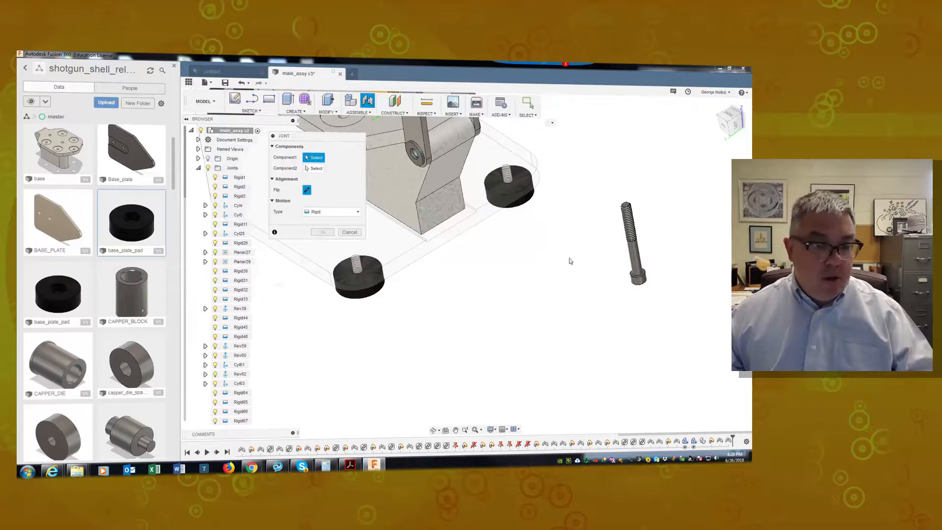
pyautogui.click(639, 277)
pyautogui.keyDown('shift'); pyautogui.moveTo(597, 237); pyautogui.dragTo(508, 170, button='middle'); pyautogui.keyUp('shift')
pyautogui.scroll(5, 490, 151)
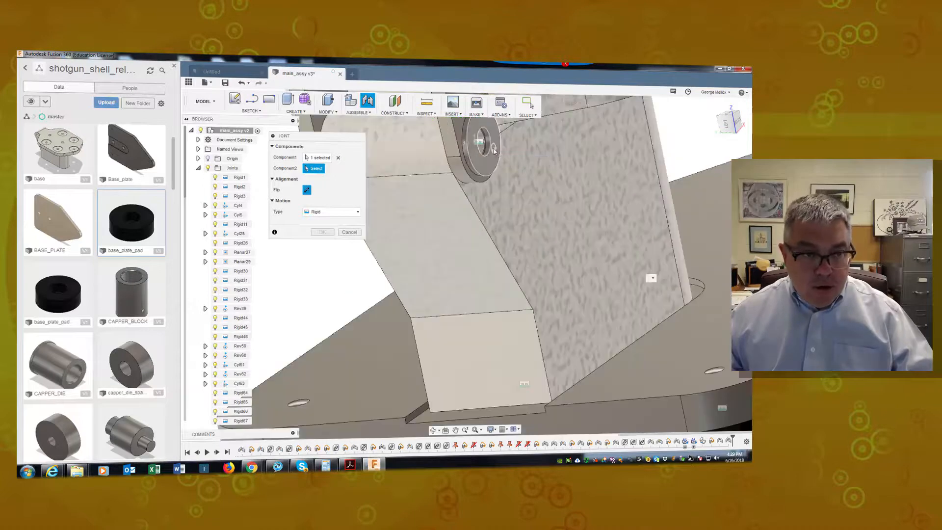
pyautogui.click(493, 151)
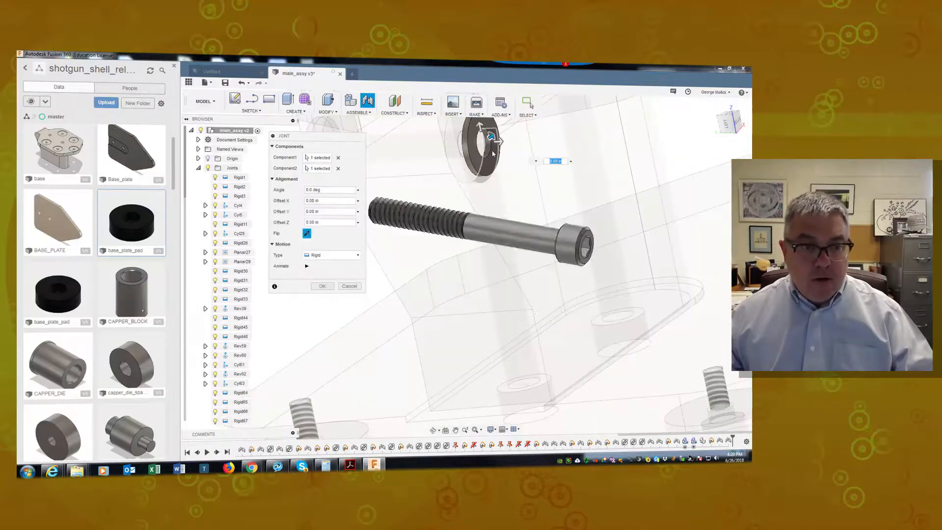
pyautogui.click(322, 286)
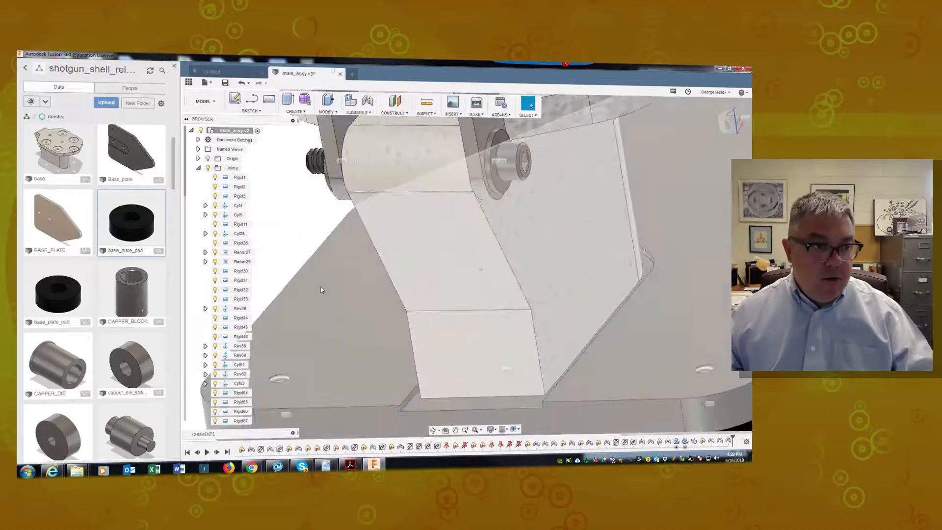
# Open the McMaster-Carr component catalog and browse the nuts category to the locknuts
pyautogui.keyDown('shift'); pyautogui.moveTo(324, 291); pyautogui.dragTo(332, 289, button='middle'); pyautogui.keyUp('shift')
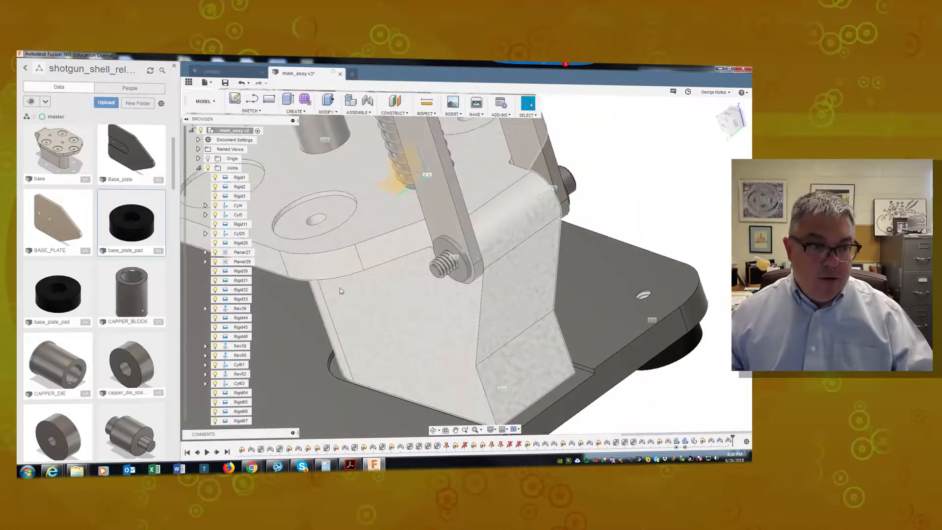
pyautogui.scroll(-2, 419, 269)
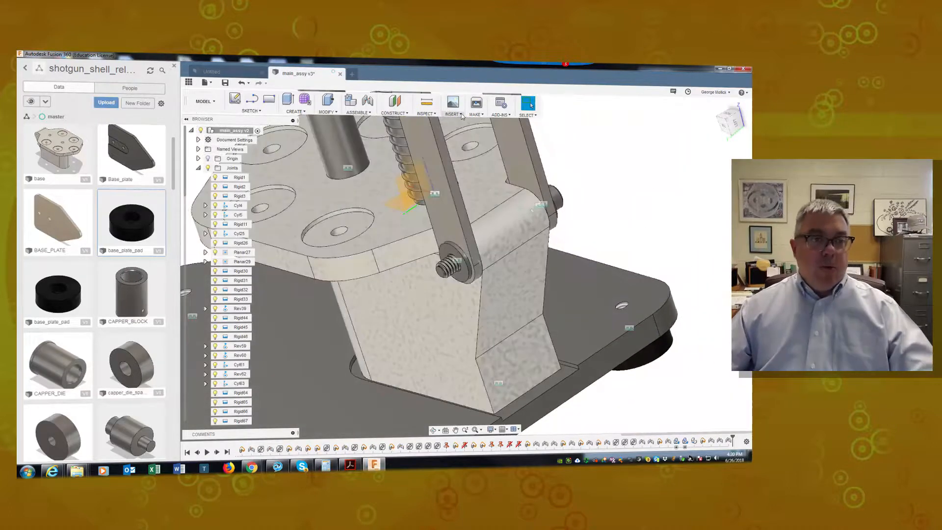
pyautogui.click(461, 115)
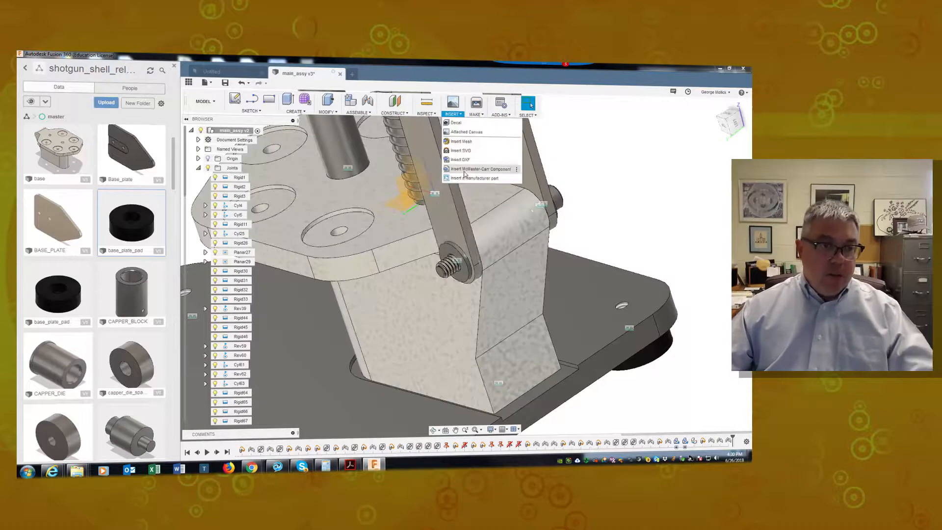
pyautogui.click(479, 176)
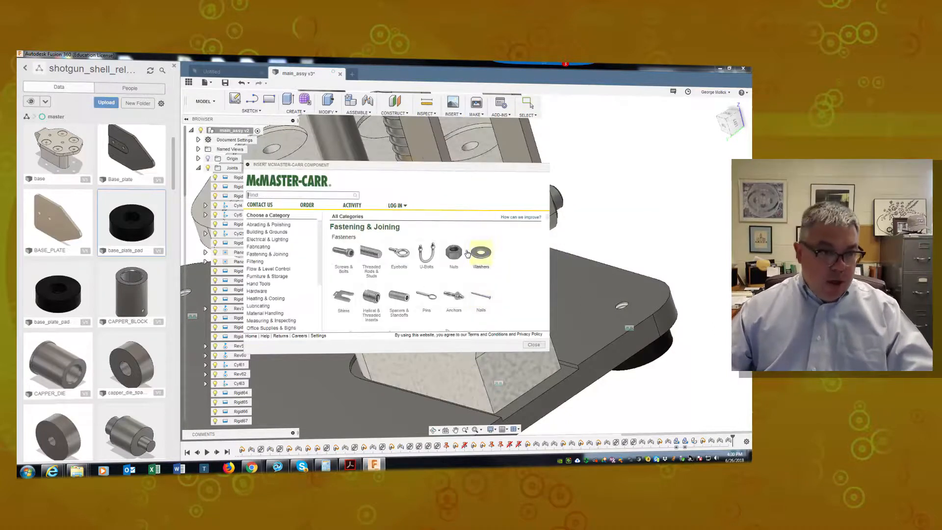
pyautogui.click(446, 258)
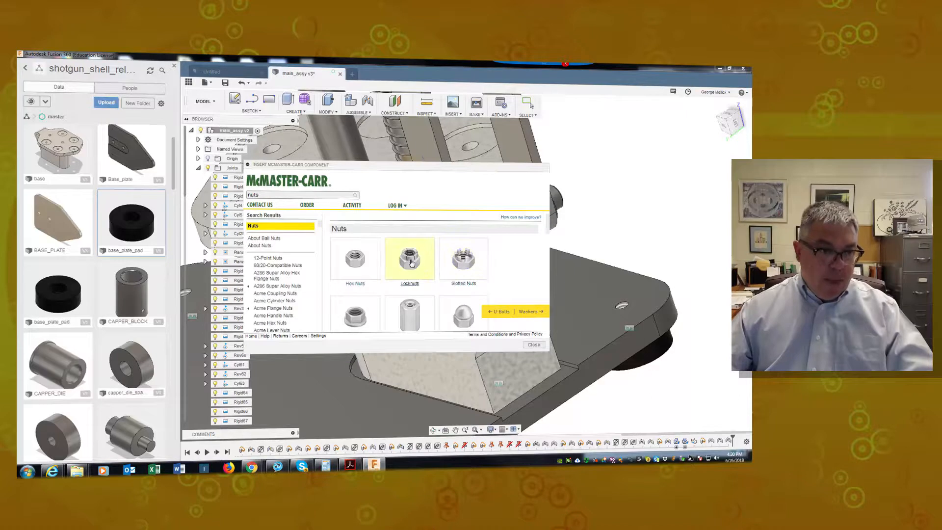
pyautogui.click(410, 260)
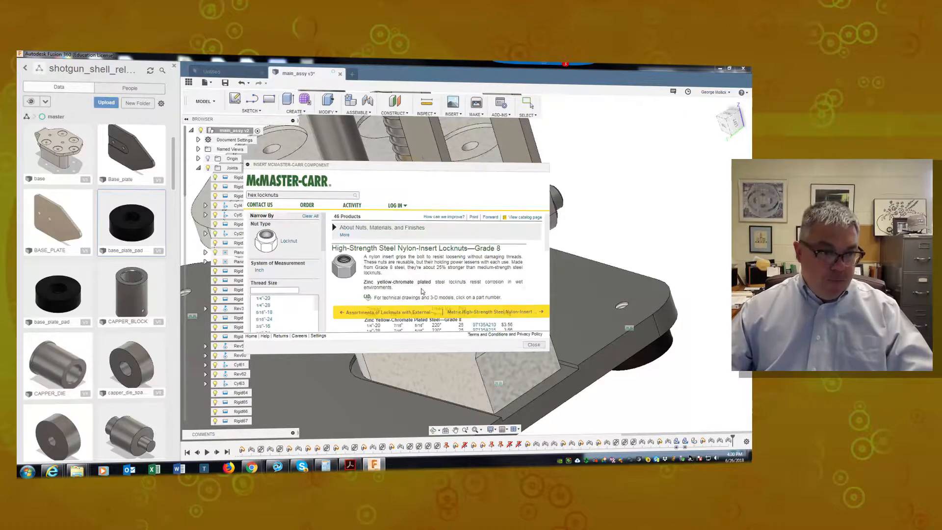
# Choose the Grade 8 zinc yellow-chromate plated nylon-insert locknut with 1/4"-20 thread and bring up its product details and 3-D STEP model option
pyautogui.scroll(-2, 432, 280)
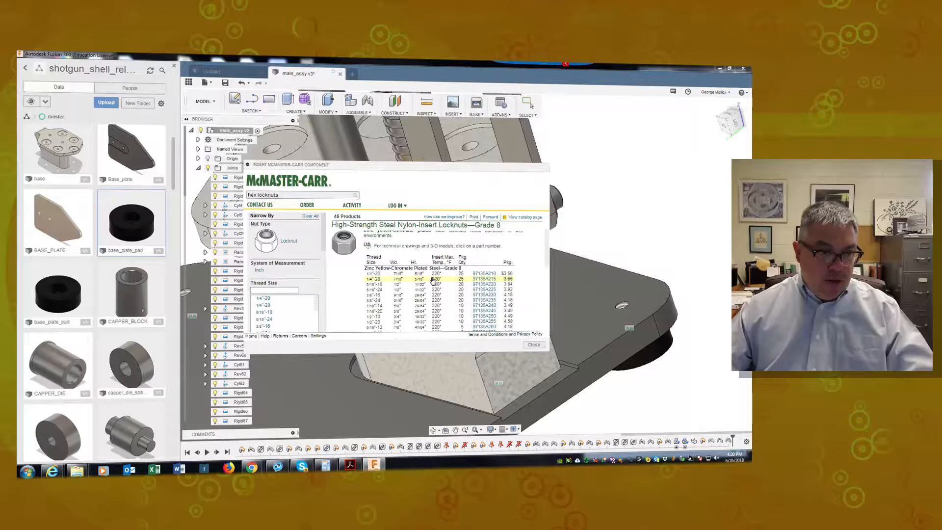
pyautogui.click(378, 275)
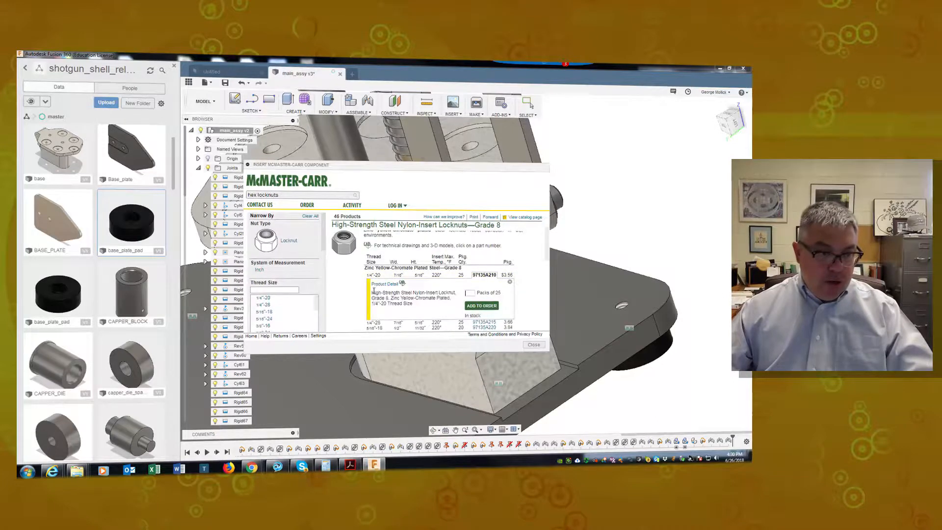
pyautogui.click(385, 284)
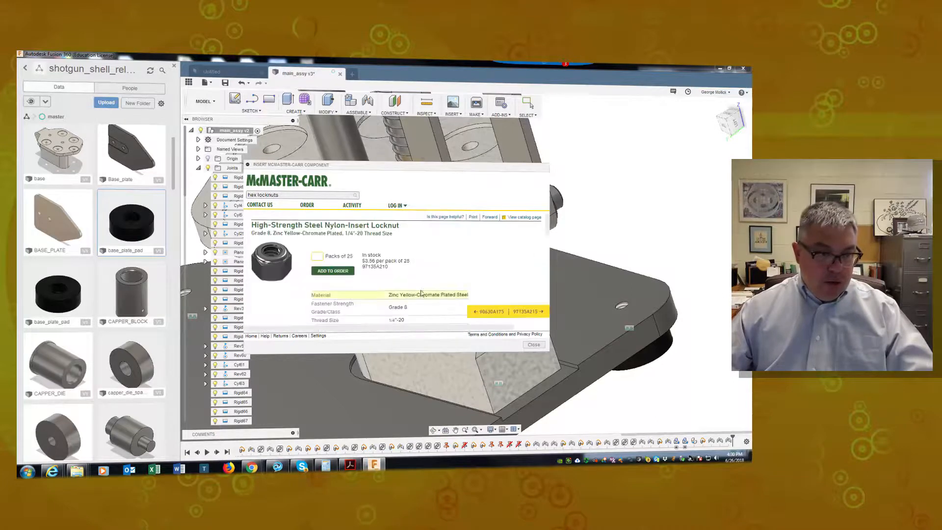
pyautogui.scroll(-6, 422, 292)
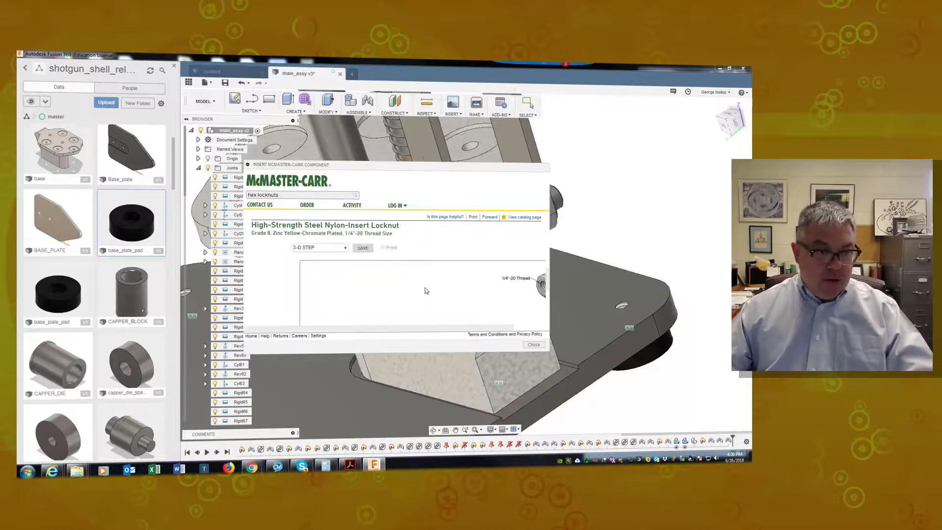
# Insert the 3-D STEP model of the 1/4"-20 nylon-insert locknut into the assembly at its default position
pyautogui.click(364, 248)
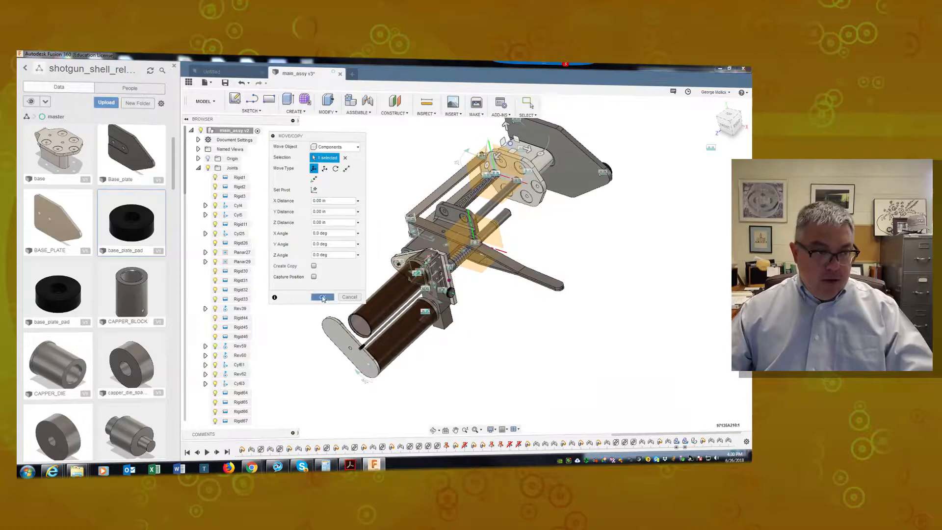
pyautogui.click(322, 297)
# Join the inserted locknut rigidly to the washer at the threaded end of the lower pivot screw
pyautogui.keyDown('shift'); pyautogui.moveTo(373, 342); pyautogui.dragTo(435, 362, button='middle'); pyautogui.keyUp('shift')
pyautogui.scroll(5, 617, 400)
pyautogui.keyDown('shift'); pyautogui.moveTo(596, 346); pyautogui.dragTo(583, 307, button='middle'); pyautogui.keyUp('shift')
pyautogui.click(392, 103)
pyautogui.click(409, 273)
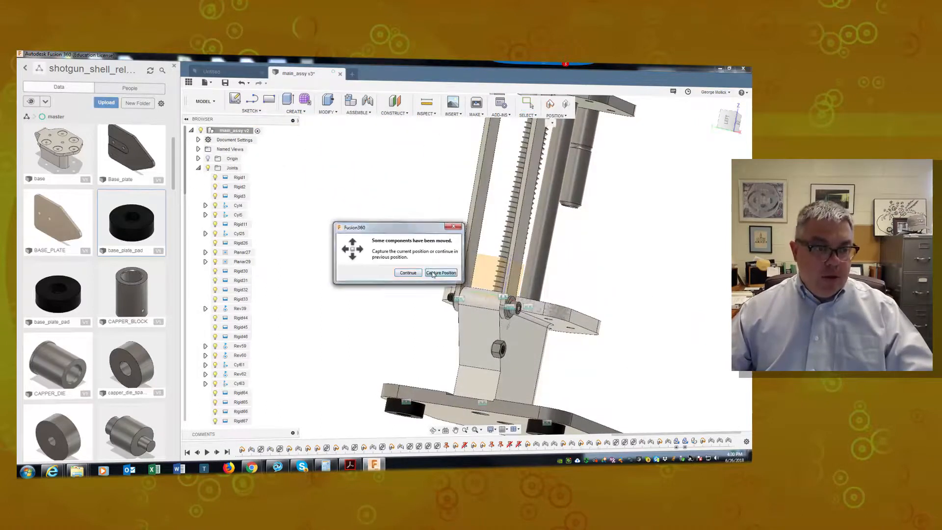
pyautogui.scroll(3, 504, 338)
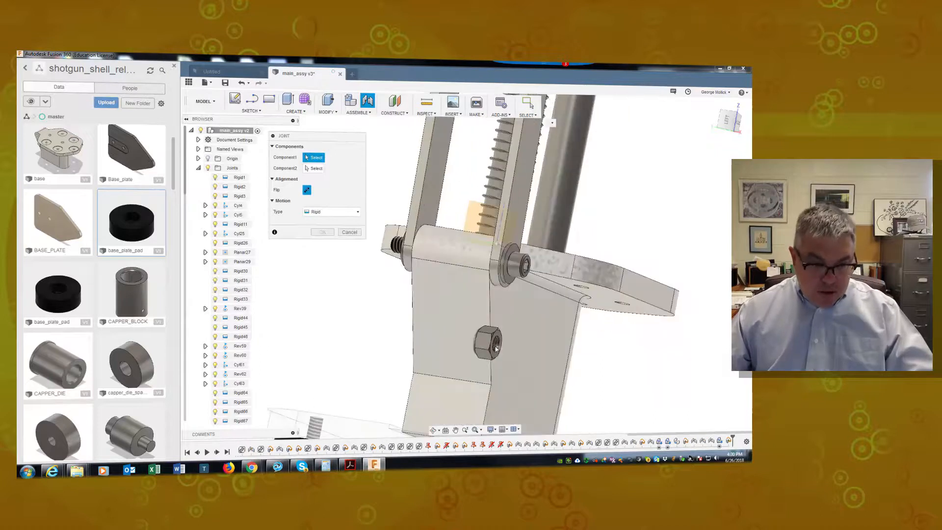
pyautogui.keyDown('shift'); pyautogui.moveTo(505, 355); pyautogui.dragTo(562, 329, button='middle'); pyautogui.keyUp('shift')
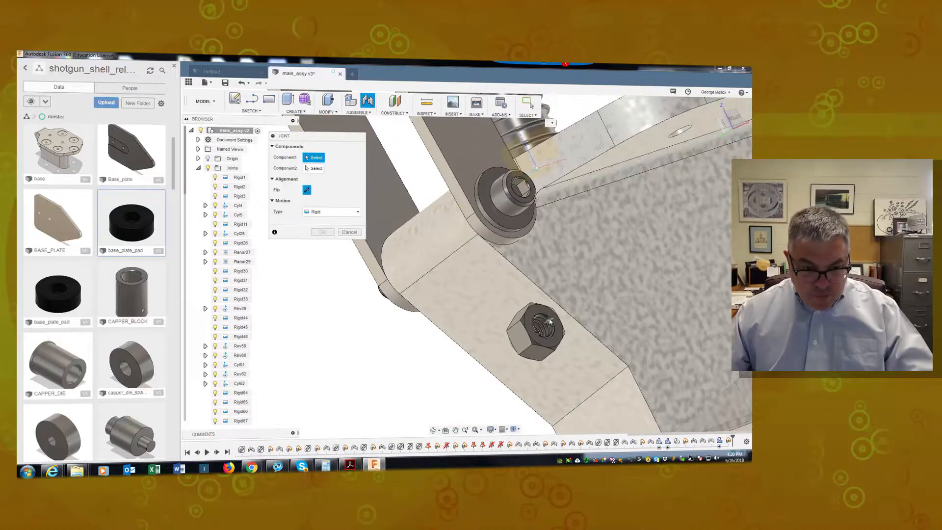
pyautogui.keyDown('shift'); pyautogui.moveTo(542, 324); pyautogui.dragTo(521, 330, button='middle'); pyautogui.keyUp('shift')
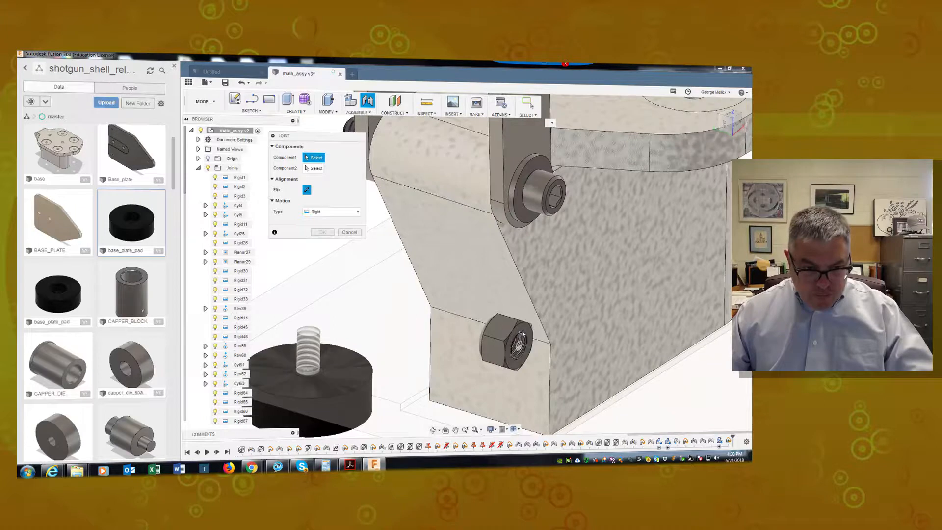
pyautogui.moveTo(526, 335); pyautogui.dragTo(596, 329, button='middle')
pyautogui.click(525, 332)
pyautogui.keyDown('shift'); pyautogui.moveTo(442, 240); pyautogui.dragTo(464, 251, button='middle'); pyautogui.keyUp('shift')
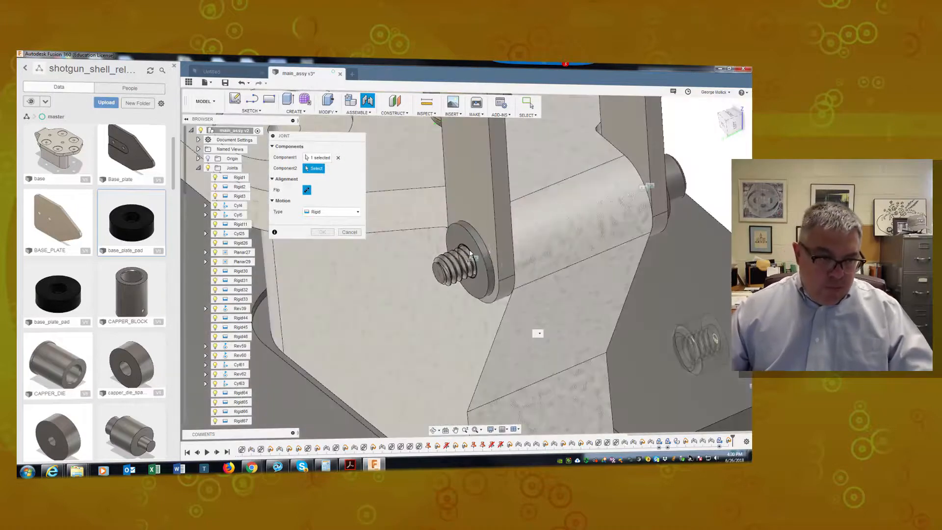
pyautogui.click(470, 254)
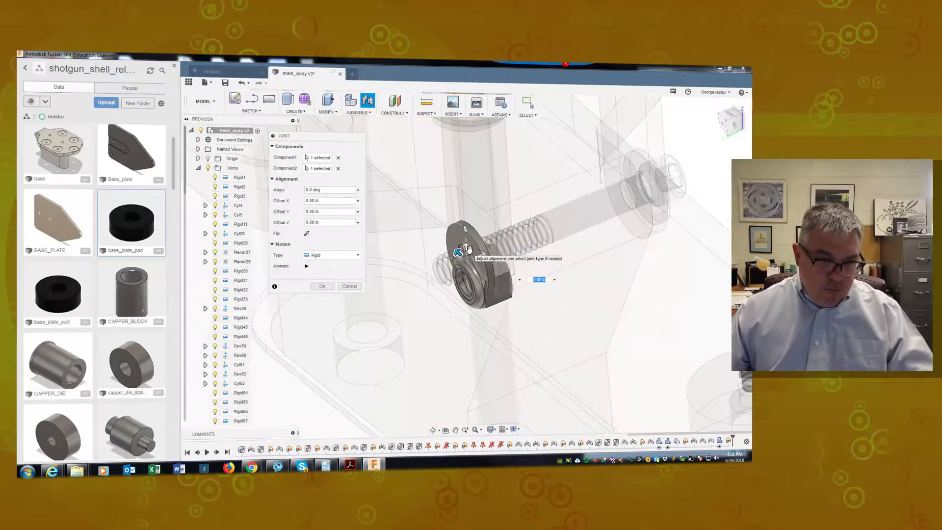
pyautogui.keyDown('shift'); pyautogui.moveTo(467, 249); pyautogui.dragTo(425, 310, button='middle'); pyautogui.keyUp('shift')
pyautogui.click(322, 286)
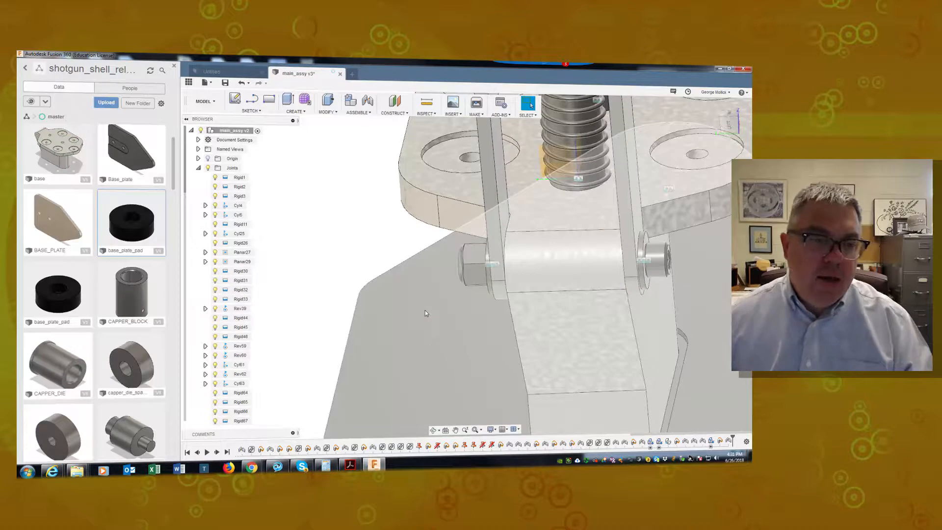
# Measure the distance from the base plate's top face to the recessed circular edge inside the rubber pad
pyautogui.scroll(3, 425, 313)
pyautogui.scroll(-5, 439, 272)
pyautogui.keyDown('shift'); pyautogui.moveTo(441, 274); pyautogui.dragTo(613, 200, button='middle'); pyautogui.keyUp('shift')
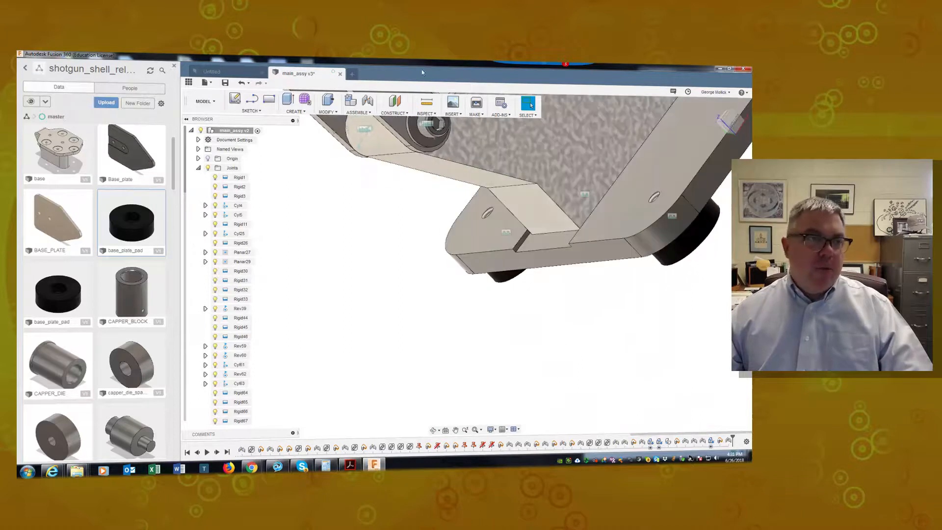
pyautogui.press('i')
pyautogui.click(645, 210)
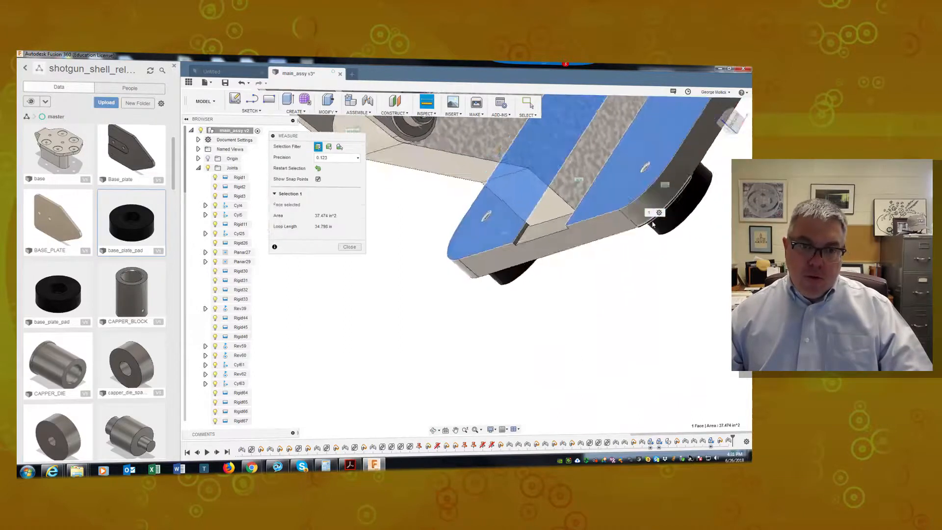
pyautogui.scroll(5, 611, 206)
pyautogui.keyDown('shift'); pyautogui.moveTo(555, 229); pyautogui.dragTo(603, 298, button='middle'); pyautogui.keyUp('shift')
pyautogui.click(613, 373)
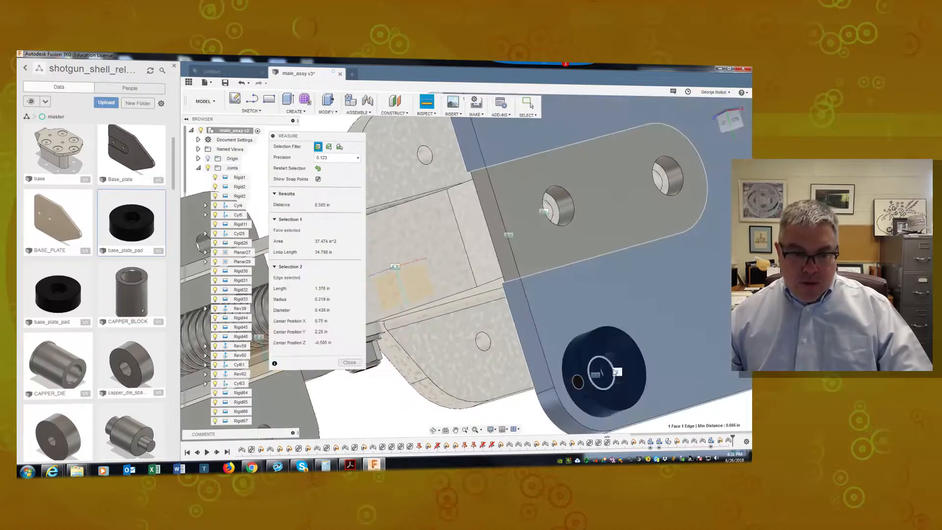
pyautogui.keyDown('shift'); pyautogui.moveTo(609, 173); pyautogui.dragTo(434, 293, button='middle'); pyautogui.keyUp('shift')
pyautogui.scroll(5, 432, 288)
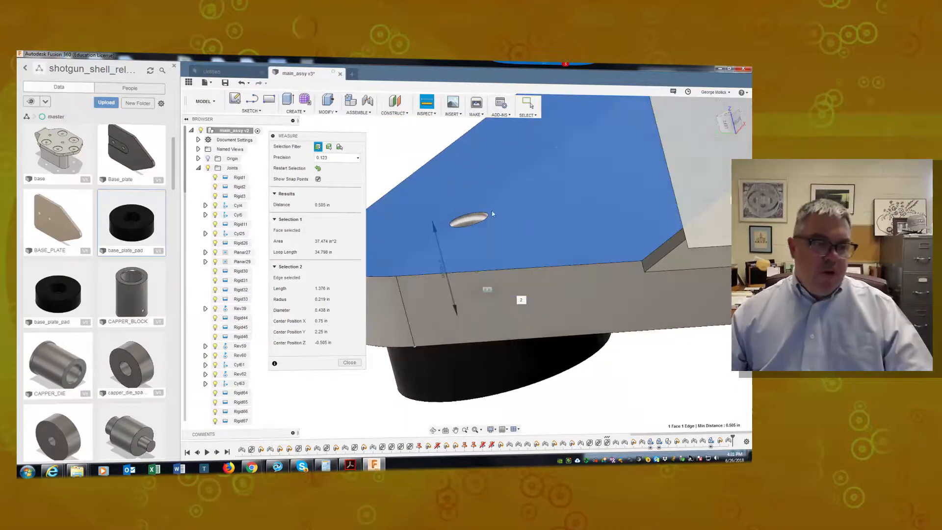
pyautogui.click(347, 364)
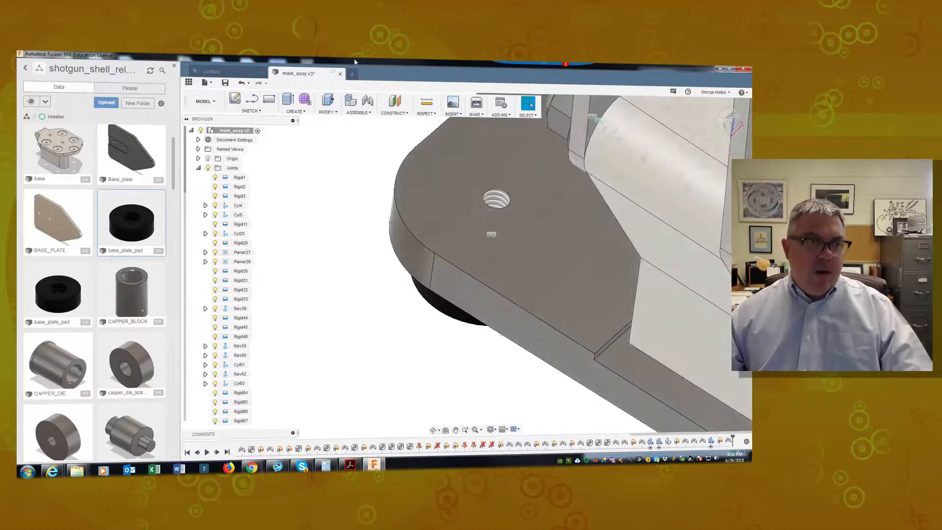
# Measure the diameter of the threaded pad-mounting hole in the base plate's corner
pyautogui.click(425, 107)
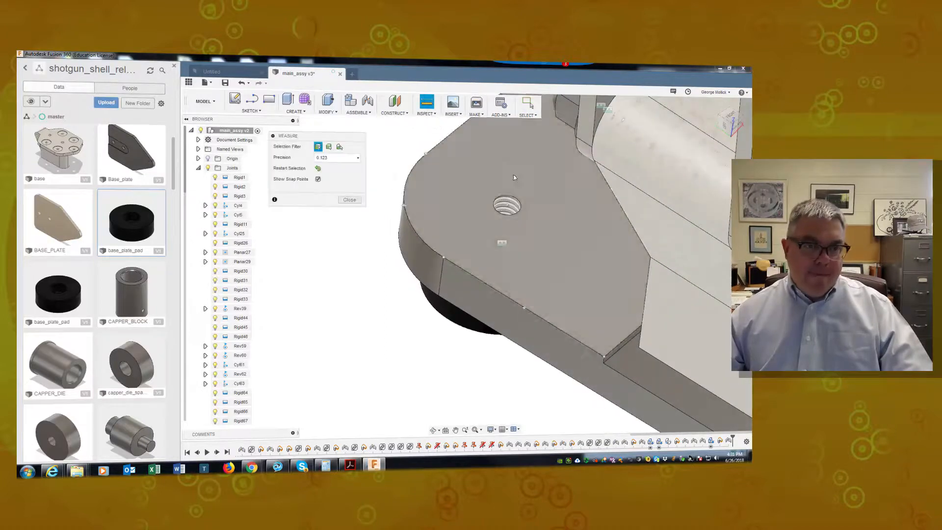
pyautogui.click(519, 211)
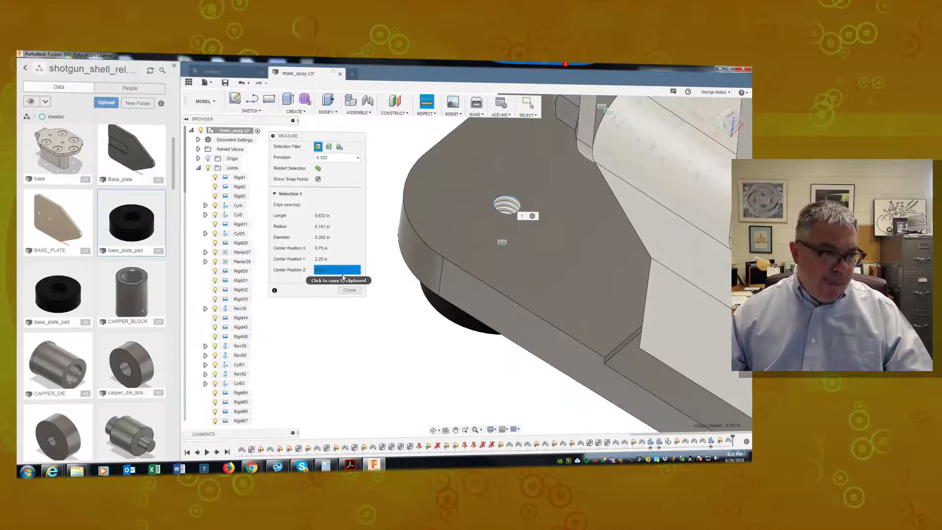
pyautogui.click(350, 290)
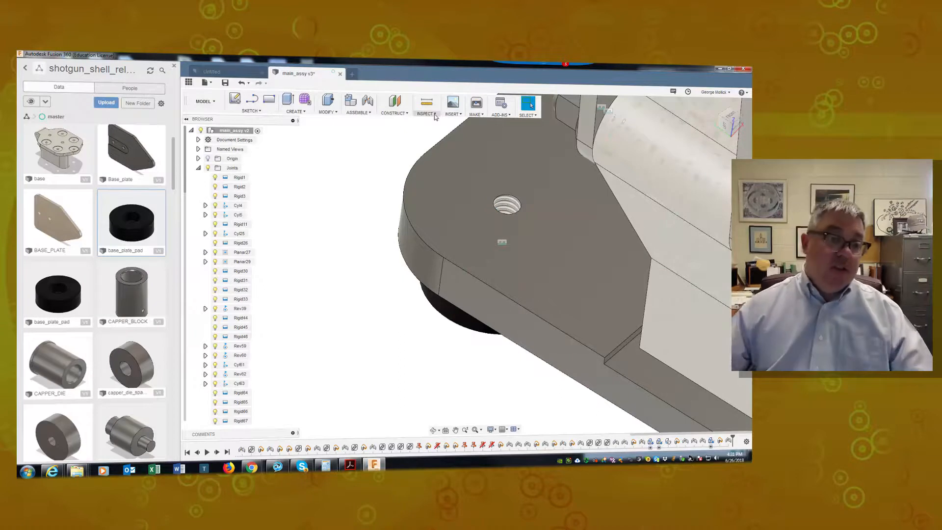
# Browse the McMaster-Carr component catalog to alloy steel socket head screws and filter them to the 10-24 thread size
pyautogui.moveTo(506, 216)
pyautogui.keyDown('shift'); pyautogui.mouseDown(button='middle')
pyautogui.moveTo(523, 217)
pyautogui.moveTo(520, 207)
pyautogui.mouseUp(button='middle'); pyautogui.keyUp('shift')
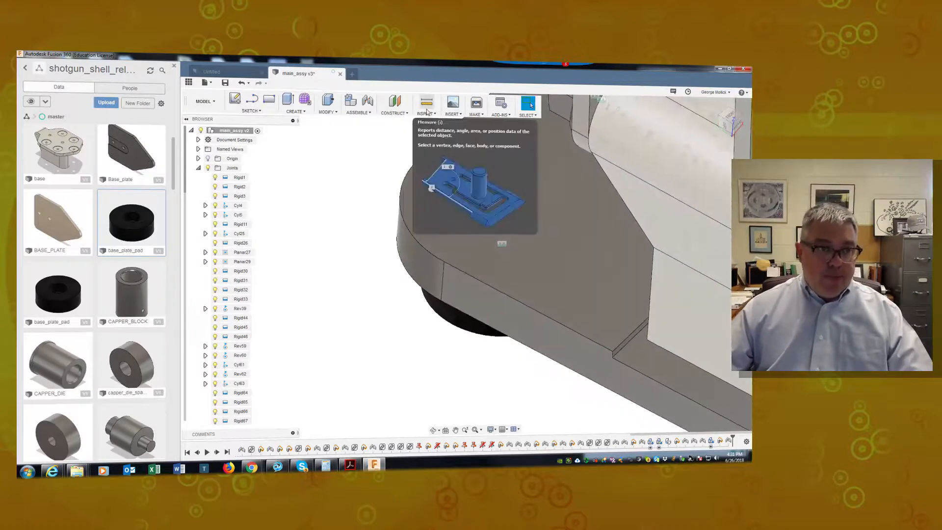
pyautogui.click(454, 114)
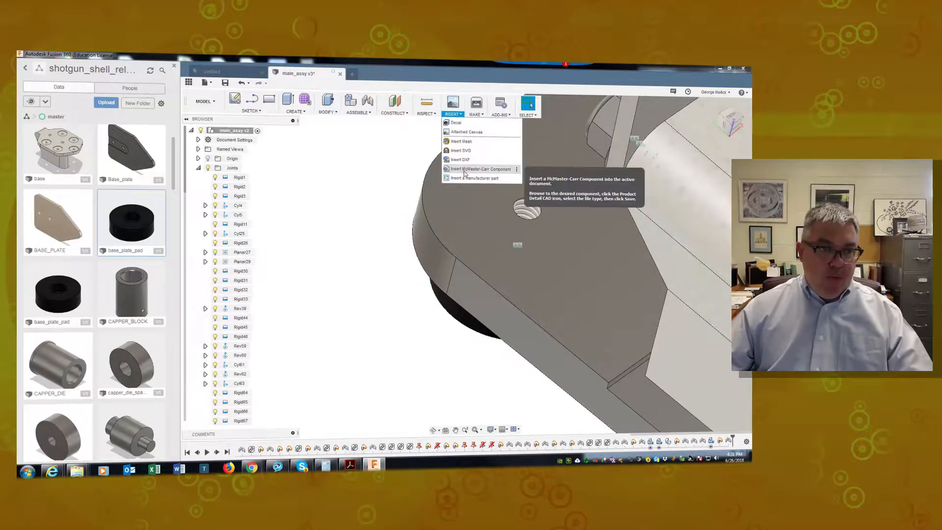
pyautogui.click(465, 173)
pyautogui.click(349, 255)
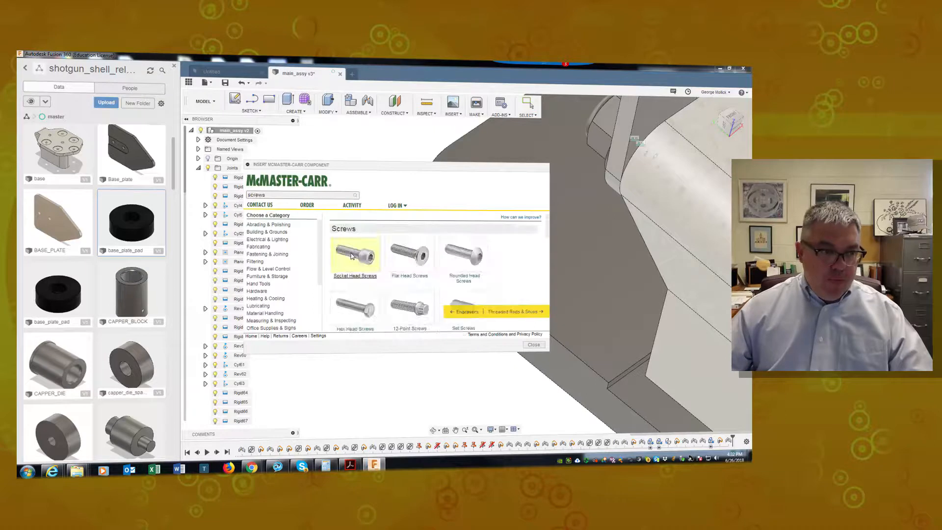
pyautogui.click(357, 256)
pyautogui.doubleClick(366, 252)
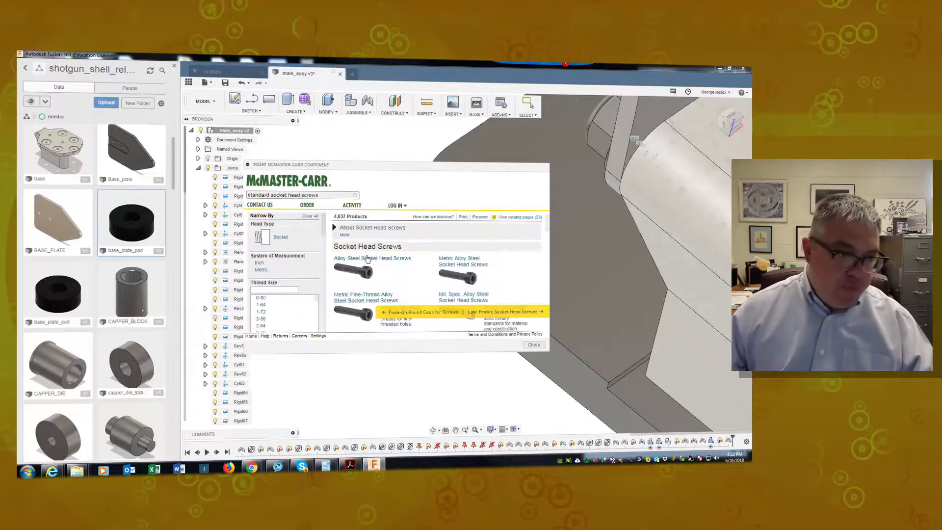
pyautogui.click(369, 274)
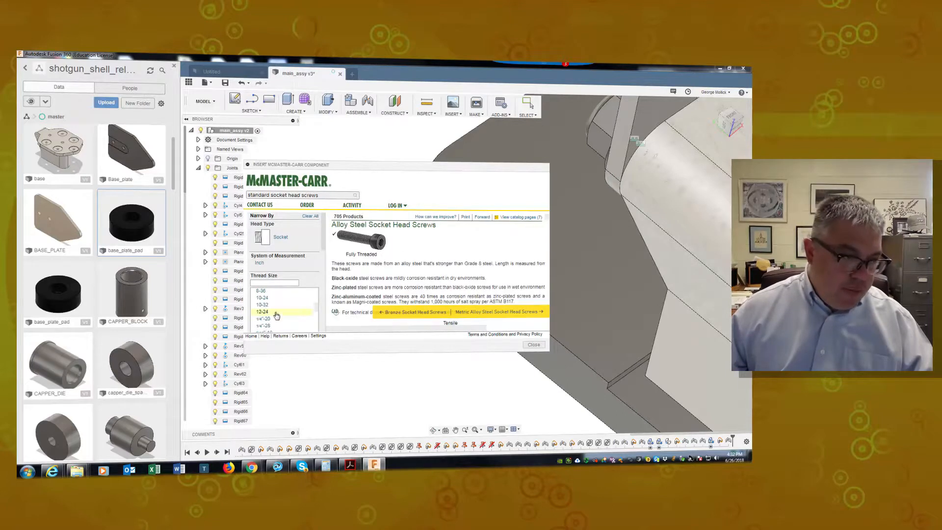
pyautogui.click(267, 298)
pyautogui.scroll(-5, 353, 285)
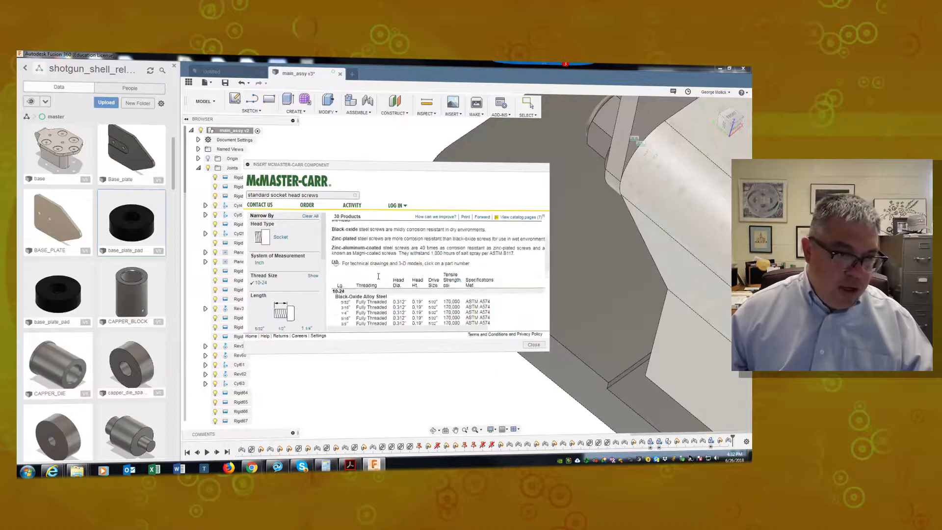
pyautogui.scroll(2, 380, 280)
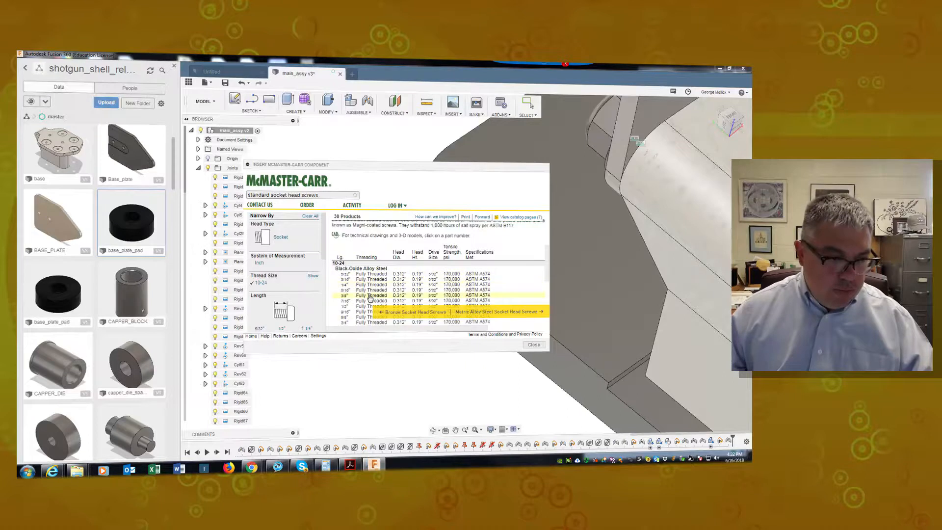
# Choose the fully threaded black-oxide 10-24 screw, 3/8" long, and insert its 3-D STEP model
pyautogui.click(371, 296)
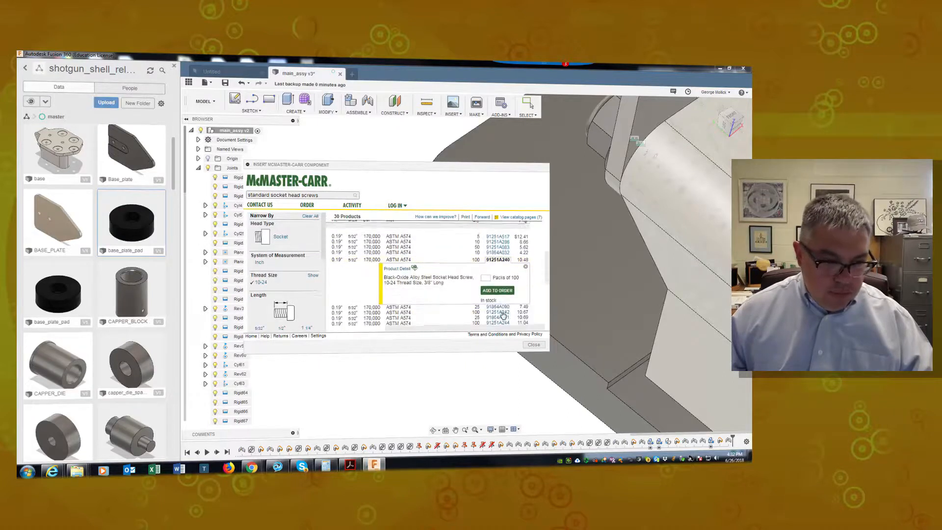
pyautogui.click(402, 266)
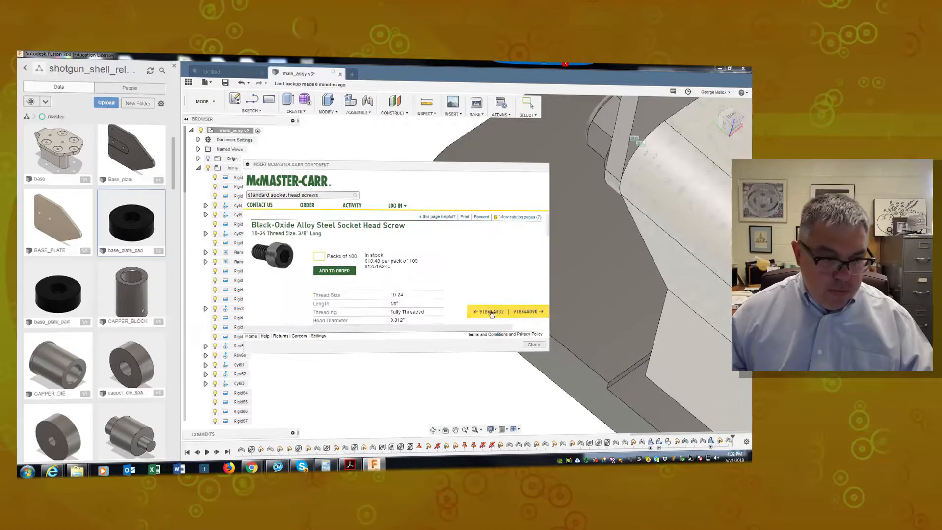
pyautogui.scroll(-5, 396, 285)
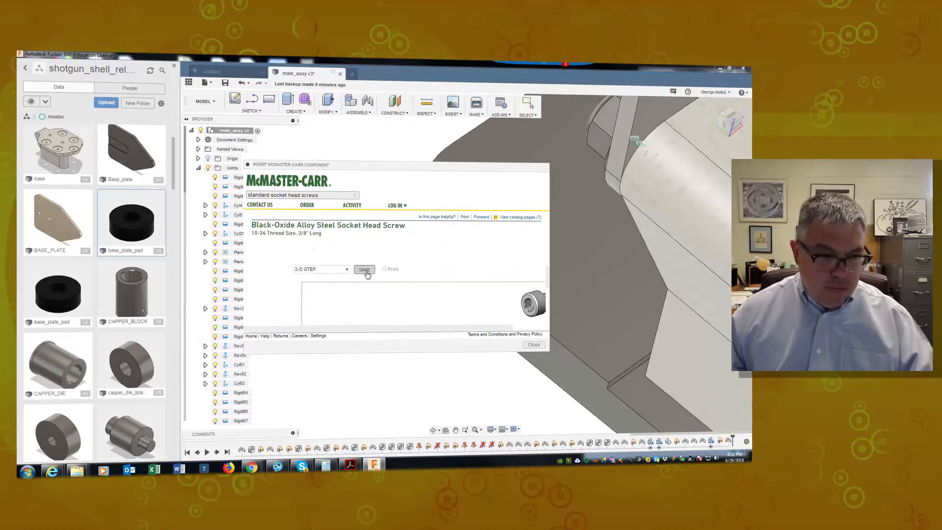
pyautogui.click(364, 270)
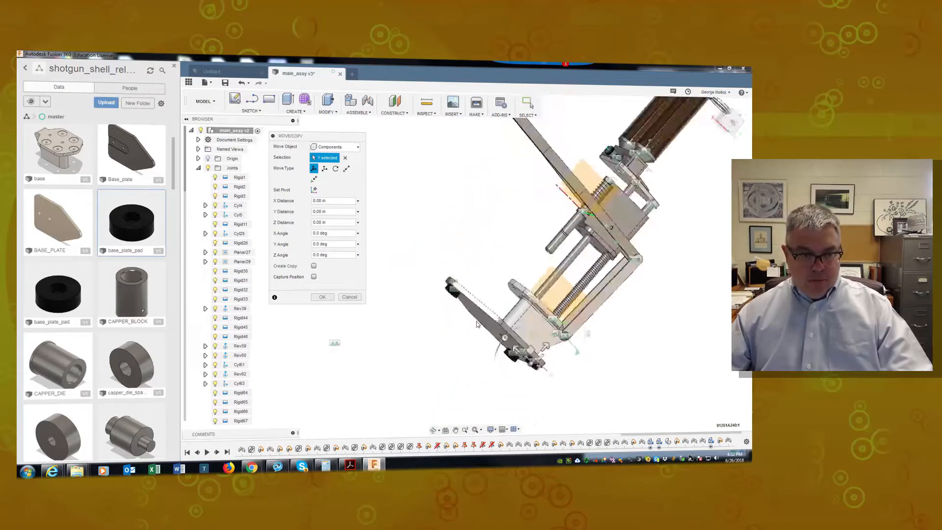
# Move the inserted 10-24 socket head screw clear of the base plate into open space
pyautogui.moveTo(512, 349); pyautogui.dragTo(501, 341)
pyautogui.moveTo(430, 273); pyautogui.dragTo(435, 288)
pyautogui.keyDown('shift'); pyautogui.moveTo(438, 291); pyautogui.dragTo(482, 281, button='middle'); pyautogui.keyUp('shift')
pyautogui.click(330, 297)
# Join the 10-24 socket head screw rigidly into the base plate pad's recessed hole, with its shank entering the plate
pyautogui.scroll(5, 546, 341)
pyautogui.keyDown('shift'); pyautogui.moveTo(570, 346); pyautogui.dragTo(400, 158, button='middle'); pyautogui.keyUp('shift')
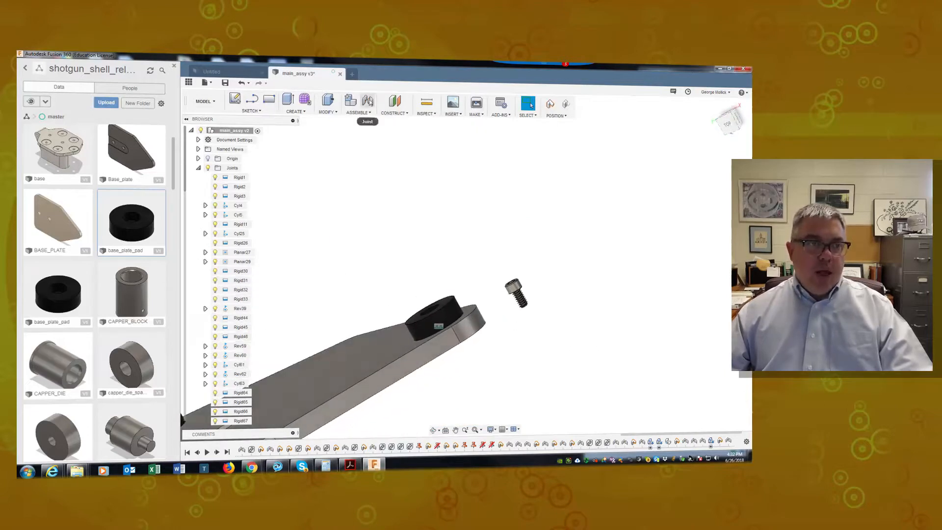
pyautogui.click(367, 101)
pyautogui.click(408, 273)
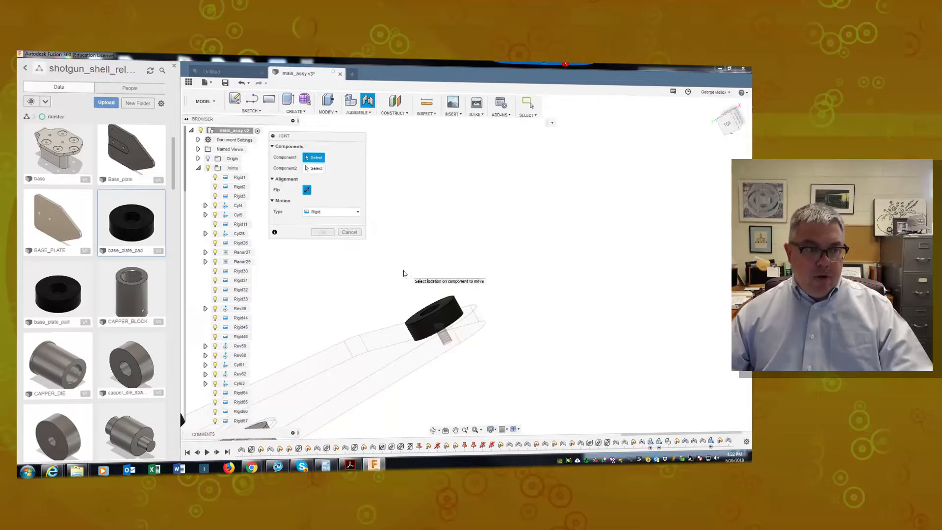
pyautogui.keyDown('shift'); pyautogui.moveTo(490, 347); pyautogui.dragTo(467, 356, button='middle'); pyautogui.keyUp('shift')
pyautogui.scroll(-6, 468, 355)
pyautogui.keyDown('shift'); pyautogui.moveTo(534, 224); pyautogui.dragTo(531, 365, button='middle'); pyautogui.keyUp('shift')
pyautogui.scroll(3, 445, 282)
pyautogui.scroll(5, 445, 282)
pyautogui.click(667, 217)
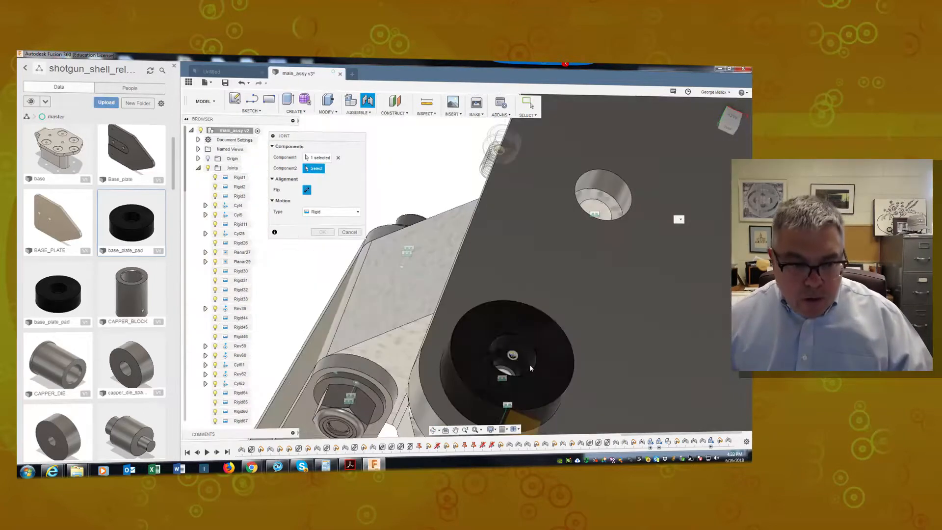
pyautogui.click(516, 360)
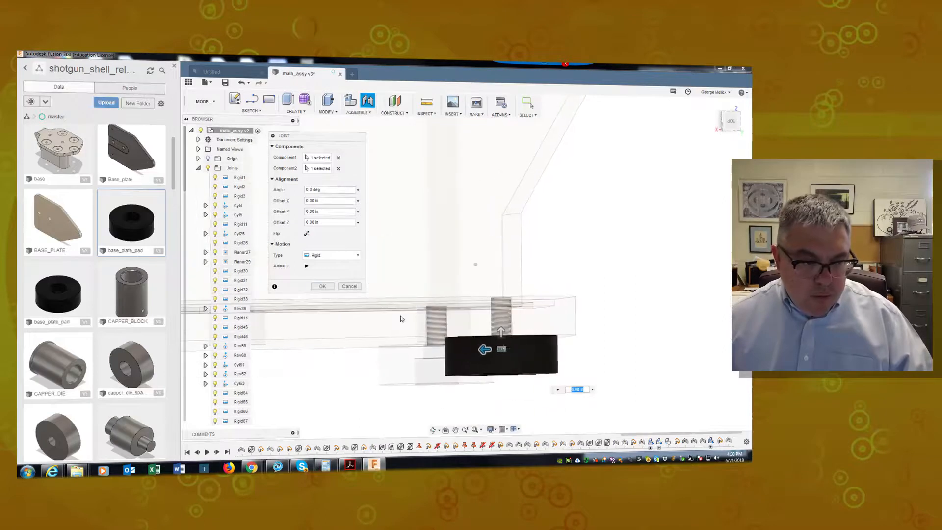
pyautogui.click(322, 286)
pyautogui.keyDown('shift'); pyautogui.moveTo(567, 366); pyautogui.dragTo(647, 313, button='middle'); pyautogui.keyUp('shift')
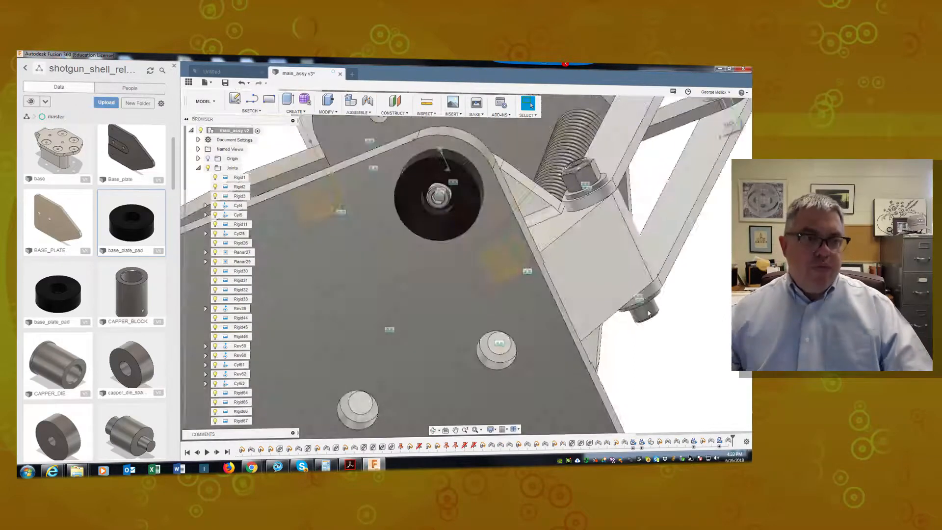
pyautogui.keyDown('shift'); pyautogui.moveTo(647, 313); pyautogui.dragTo(526, 168, button='middle'); pyautogui.keyUp('shift')
pyautogui.scroll(-5, 561, 295)
pyautogui.moveTo(513, 176); pyautogui.dragTo(513, 181)
pyautogui.keyDown('shift'); pyautogui.moveTo(520, 184); pyautogui.dragTo(465, 272, button='middle'); pyautogui.keyUp('shift')
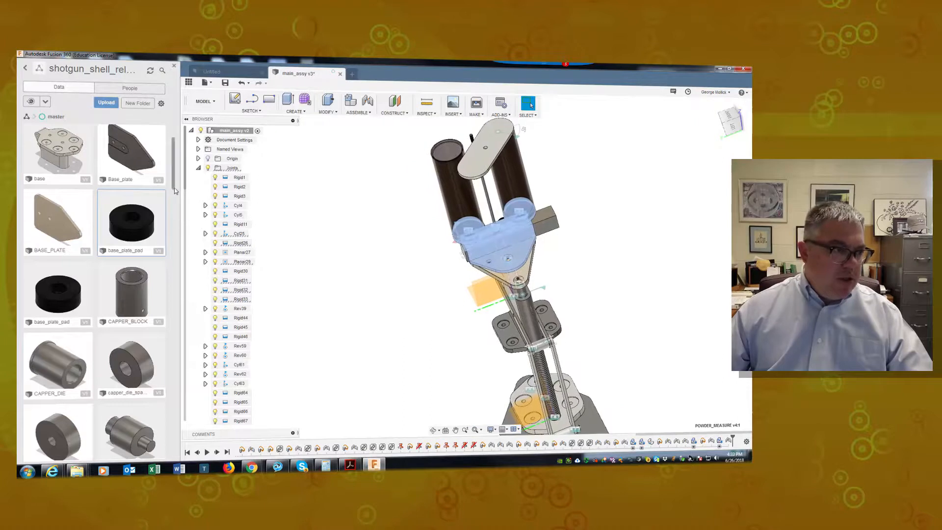
# Find measure_pin in the project's parts, insert it into the assembly and move it 21 in along Z
pyautogui.scroll(-3, 173, 233)
pyautogui.scroll(-4, 173, 233)
pyautogui.moveTo(171, 247); pyautogui.dragTo(192, 387)
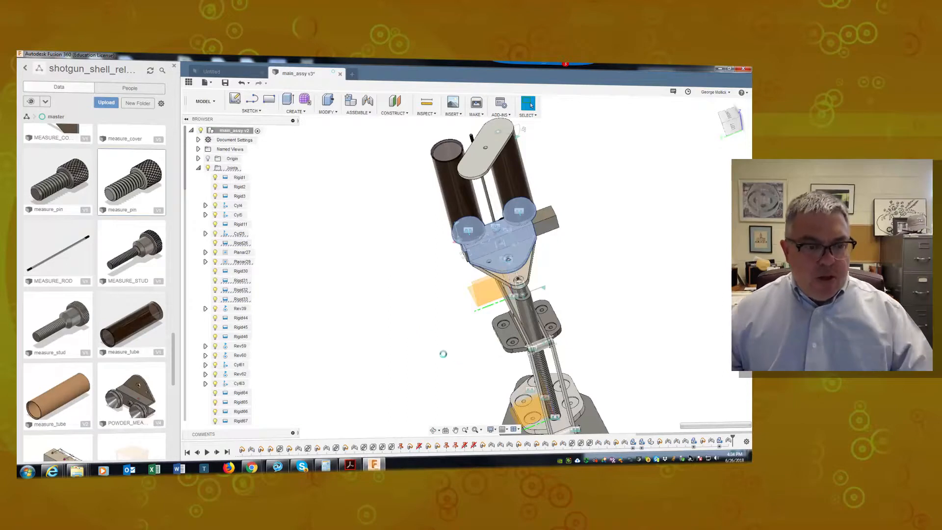
pyautogui.scroll(-2, 448, 359)
pyautogui.press('m')
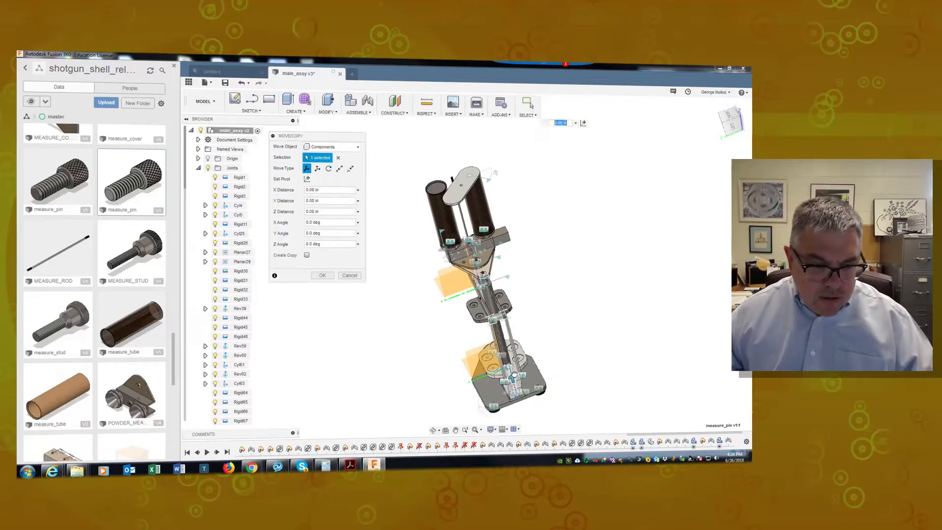
pyautogui.scroll(4, 461, 211)
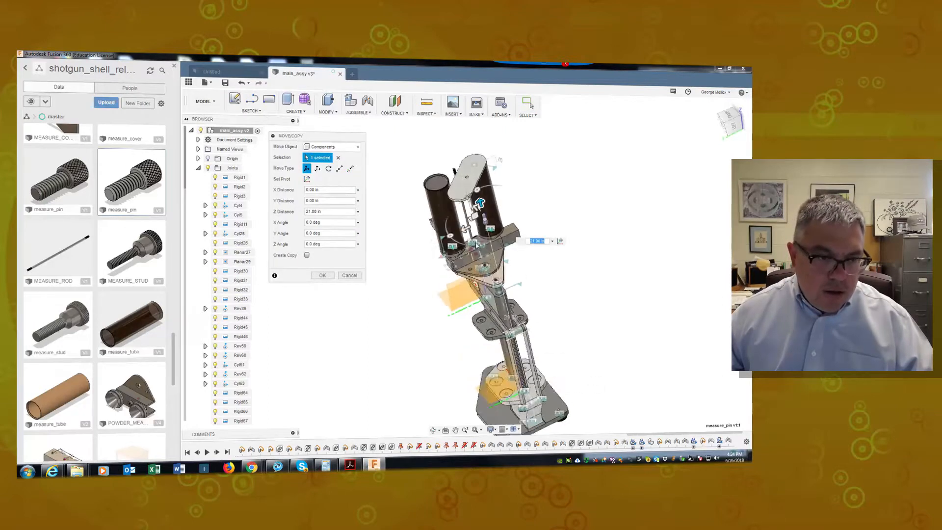
pyautogui.click(322, 276)
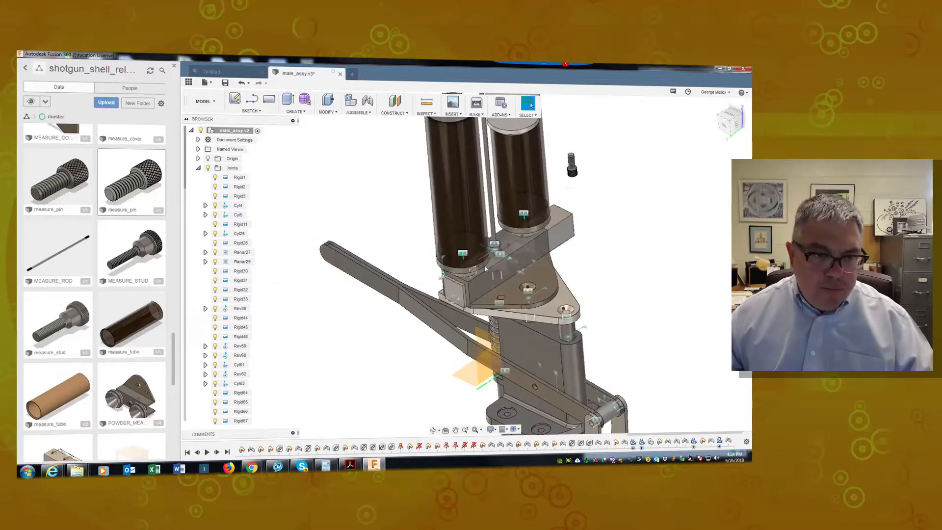
# Begin a rigid joint to attach the inserted measure_pin to the powder measure assembly
pyautogui.click(369, 102)
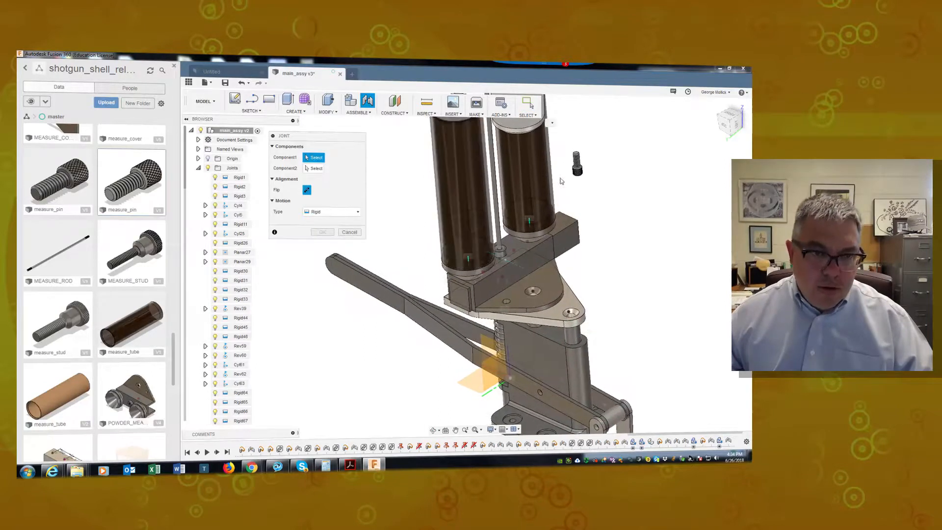
pyautogui.scroll(3, 569, 174)
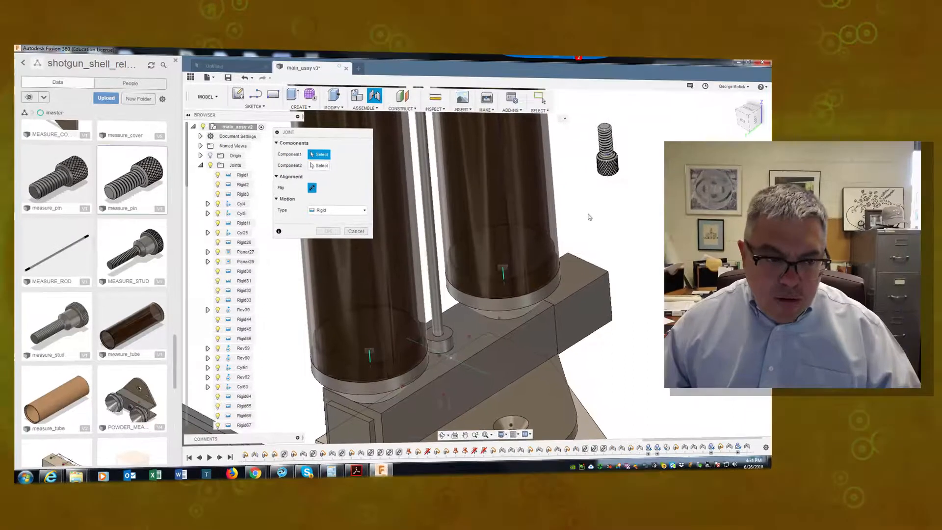